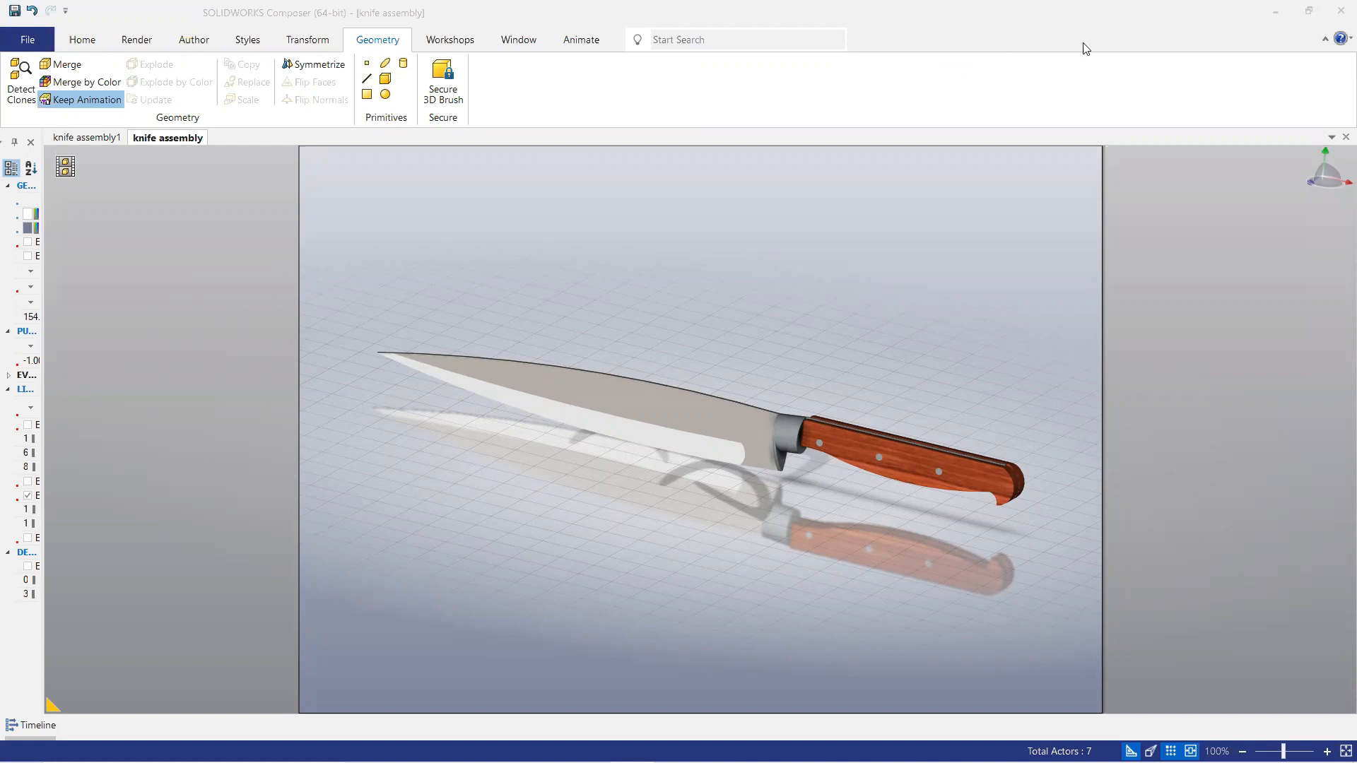
- Switch to SOLIDWORKS and start a new sketch on the Front Plane
left_click(1270, 11)
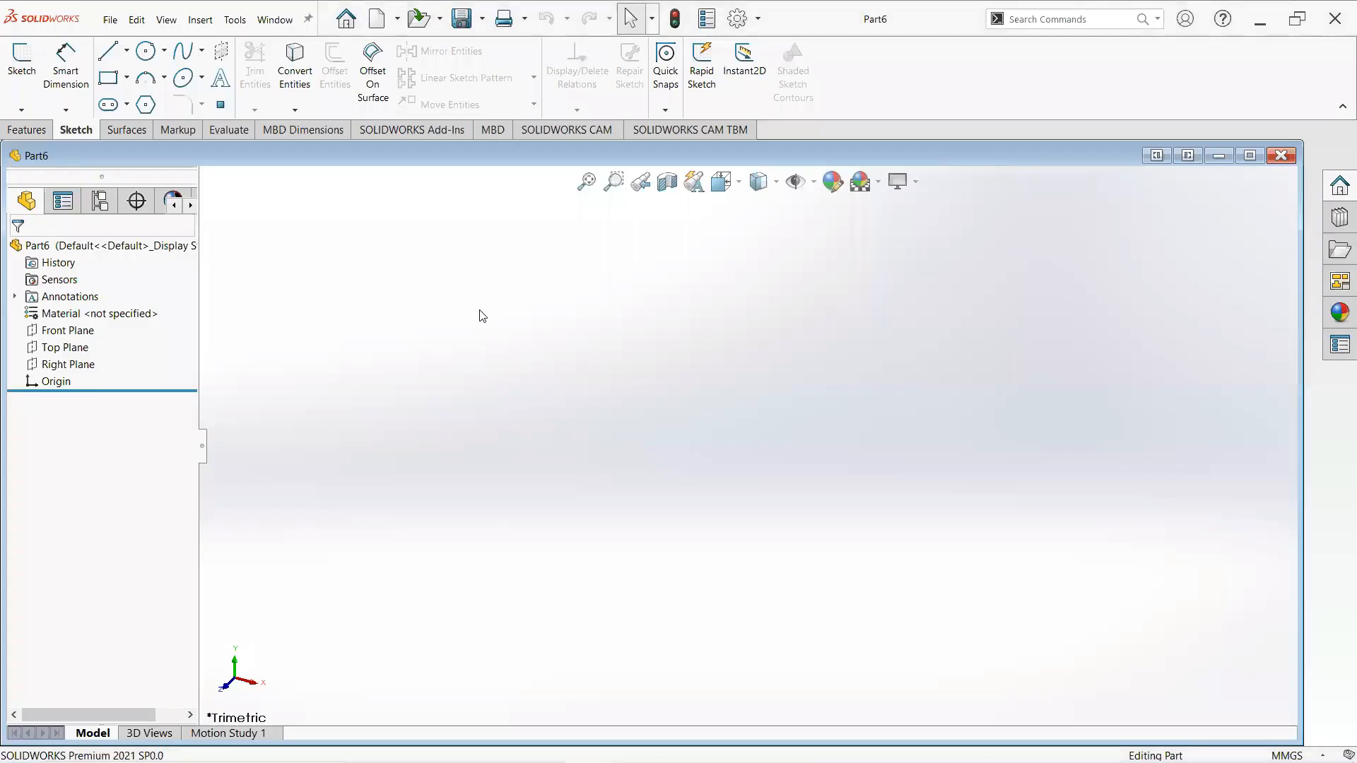
right_click(62, 331)
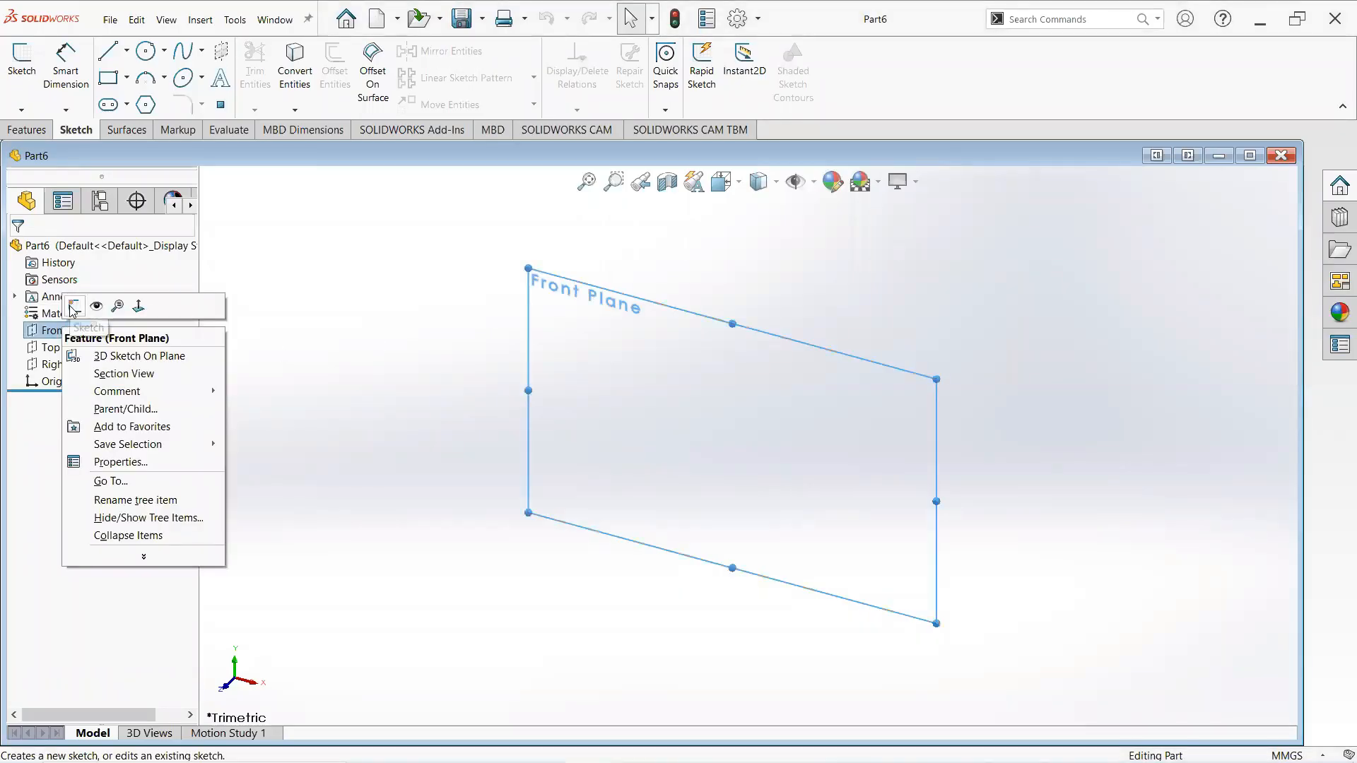
left_click(73, 306)
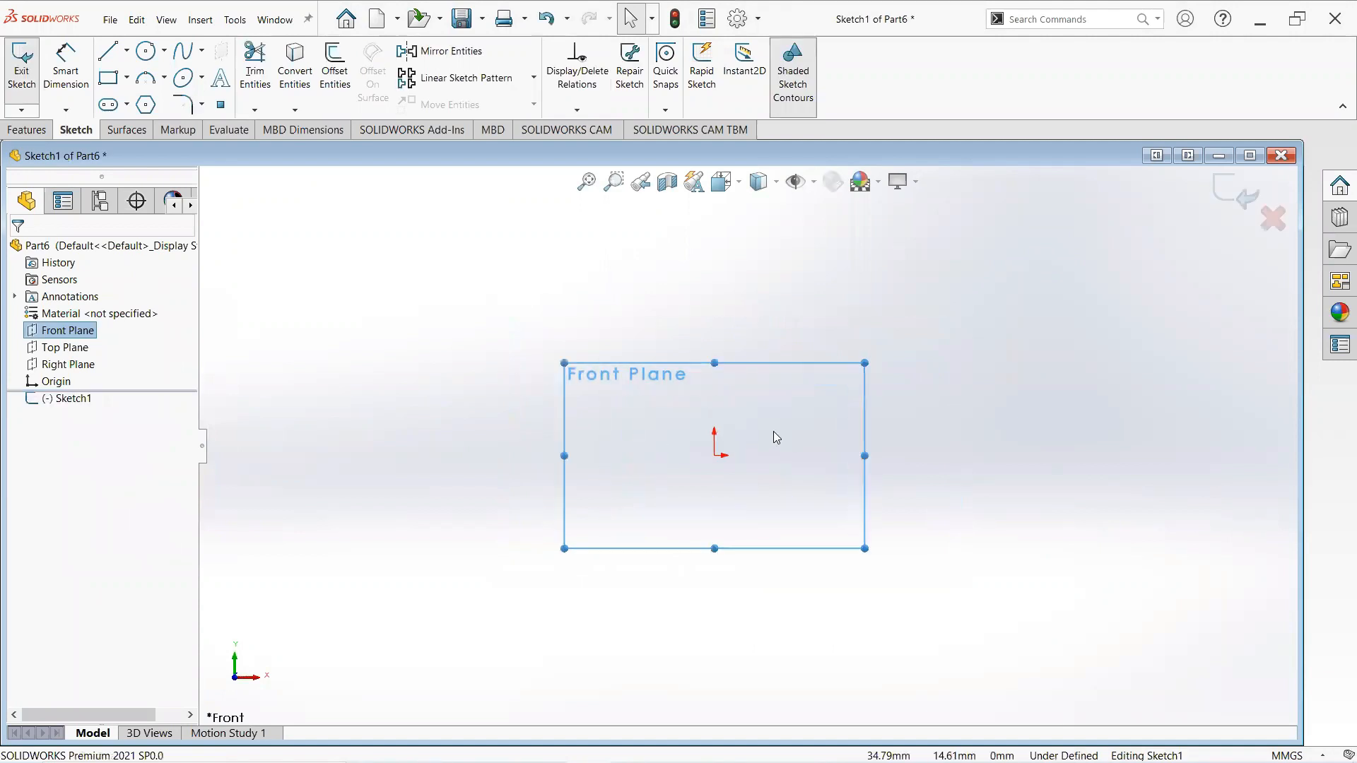
- Draw a 3-point arc from the origin to a point about 315 mm right and 28 mm up, bulging upward
left_click(163, 79)
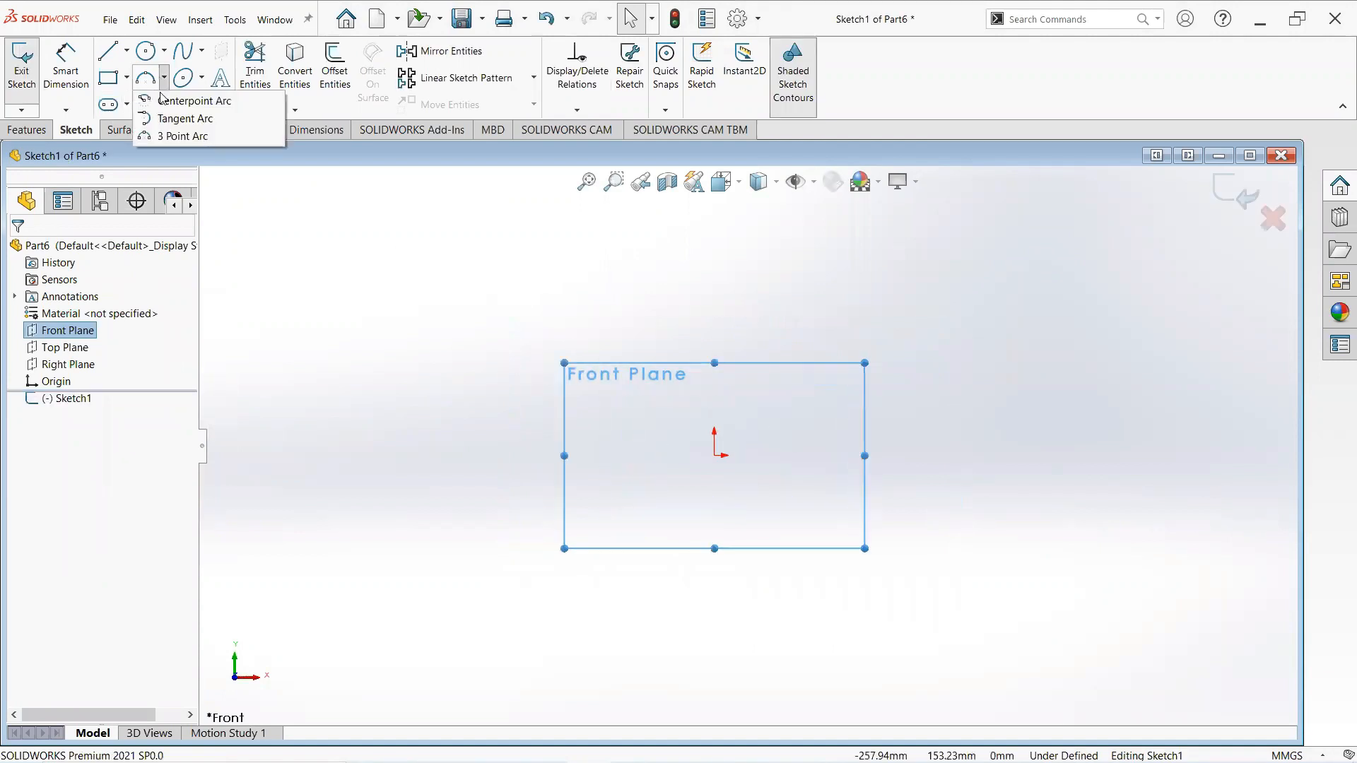
left_click(178, 133)
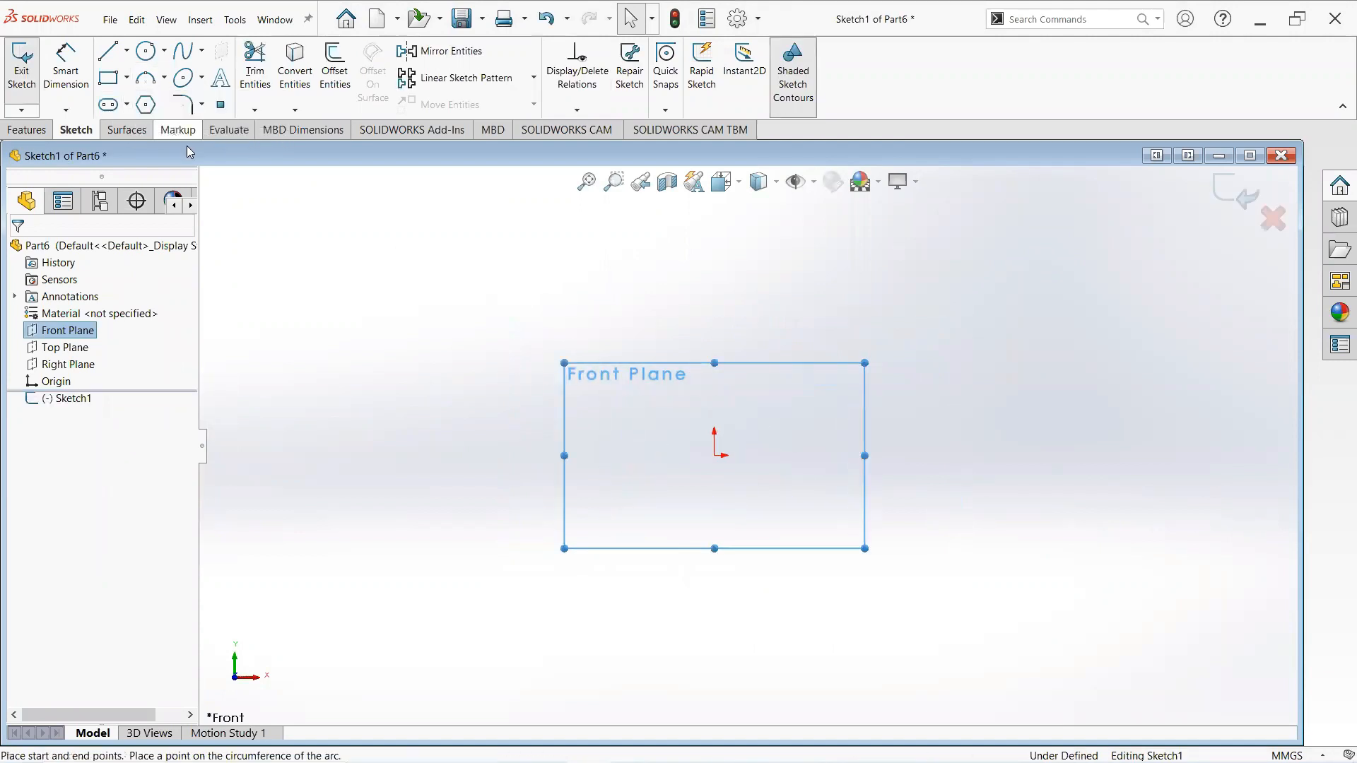
left_click(716, 456)
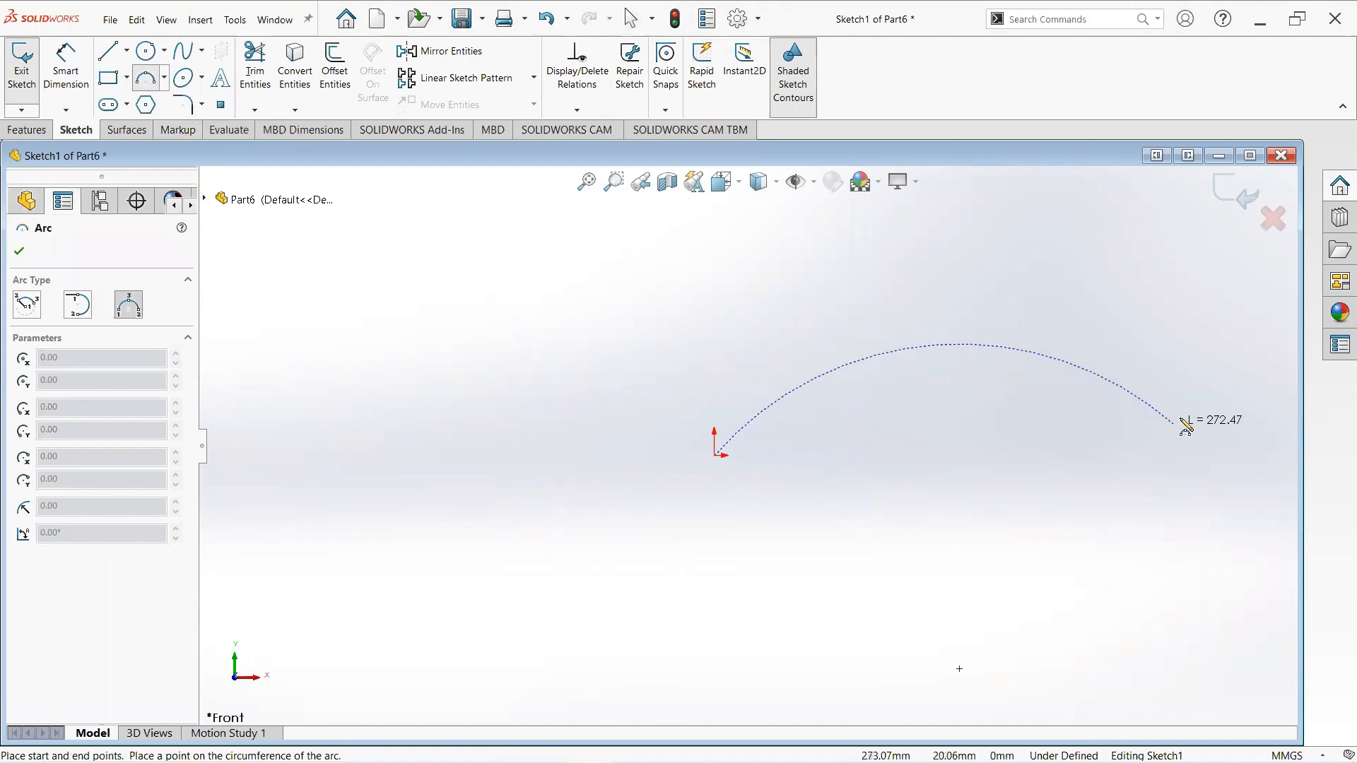
left_click(1246, 409)
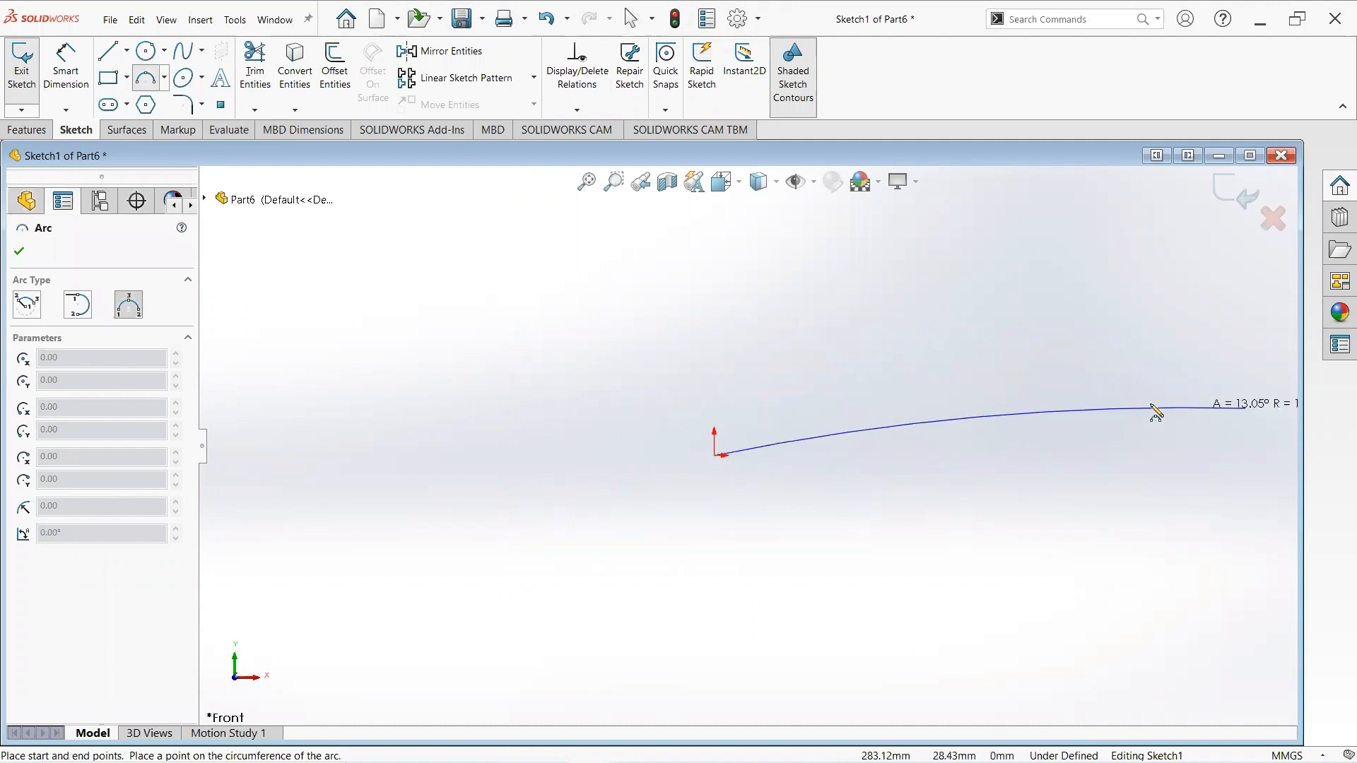
left_click(976, 387)
right_click(1064, 405)
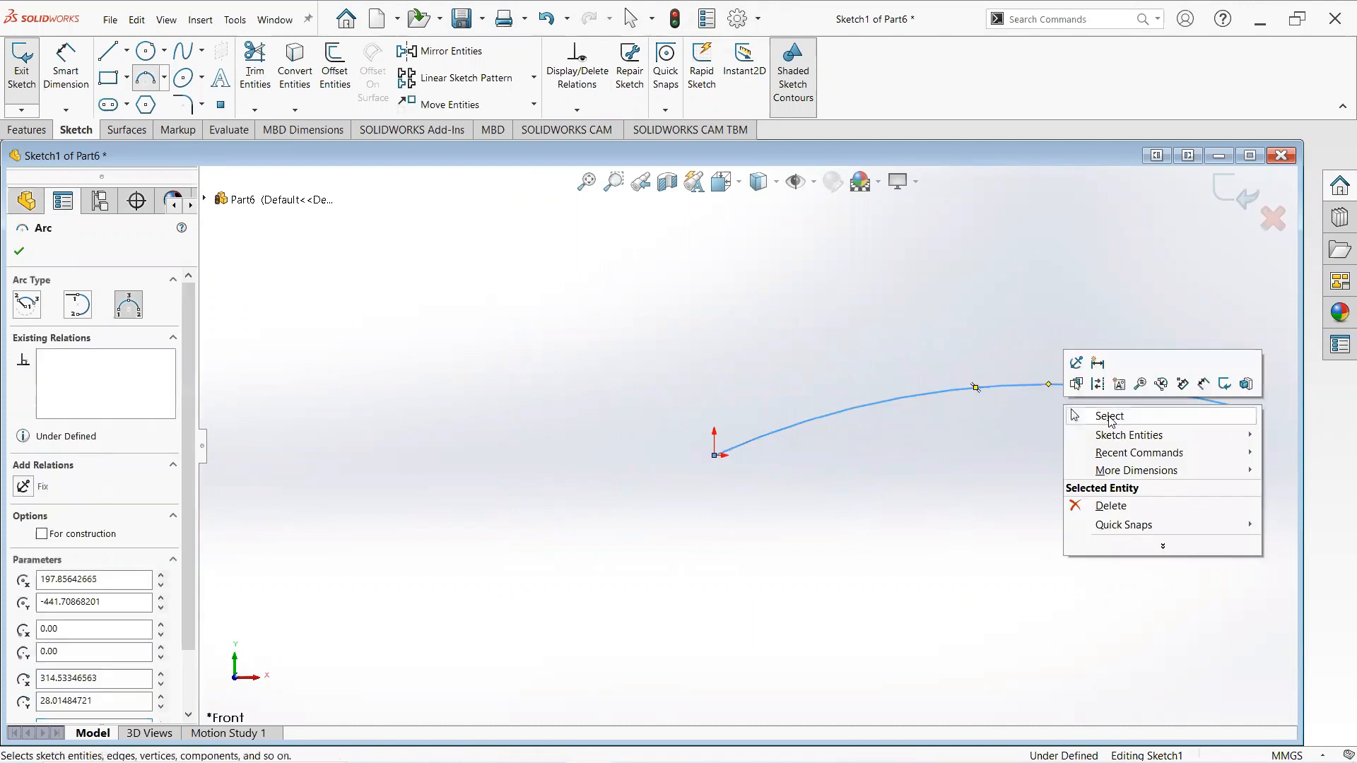
left_click(1114, 418)
scroll(1119, 418, "up", 3)
scroll(1119, 419, "down", 3)
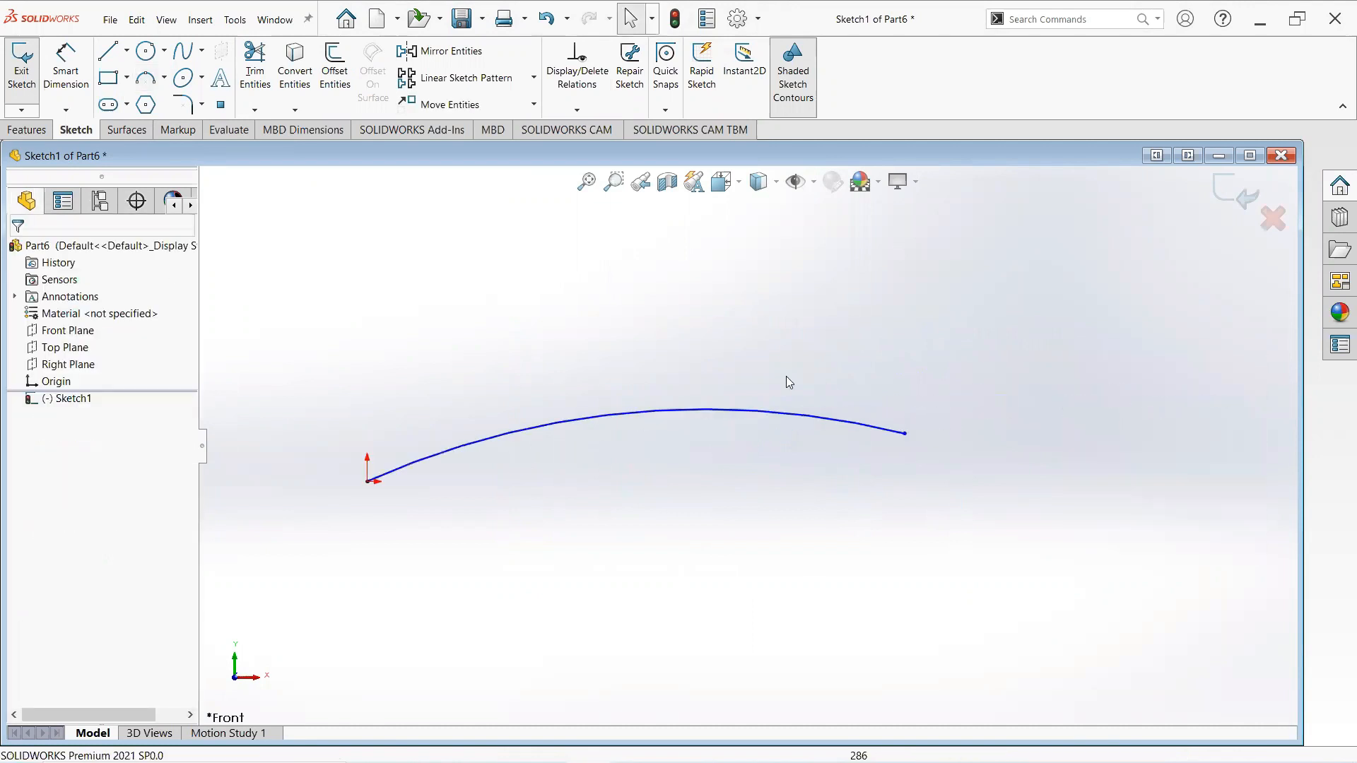
- Draw a second 3-point arc from the origin to a point about 315 mm right and 34 mm down, bulging downward
left_click(164, 79)
left_click(180, 134)
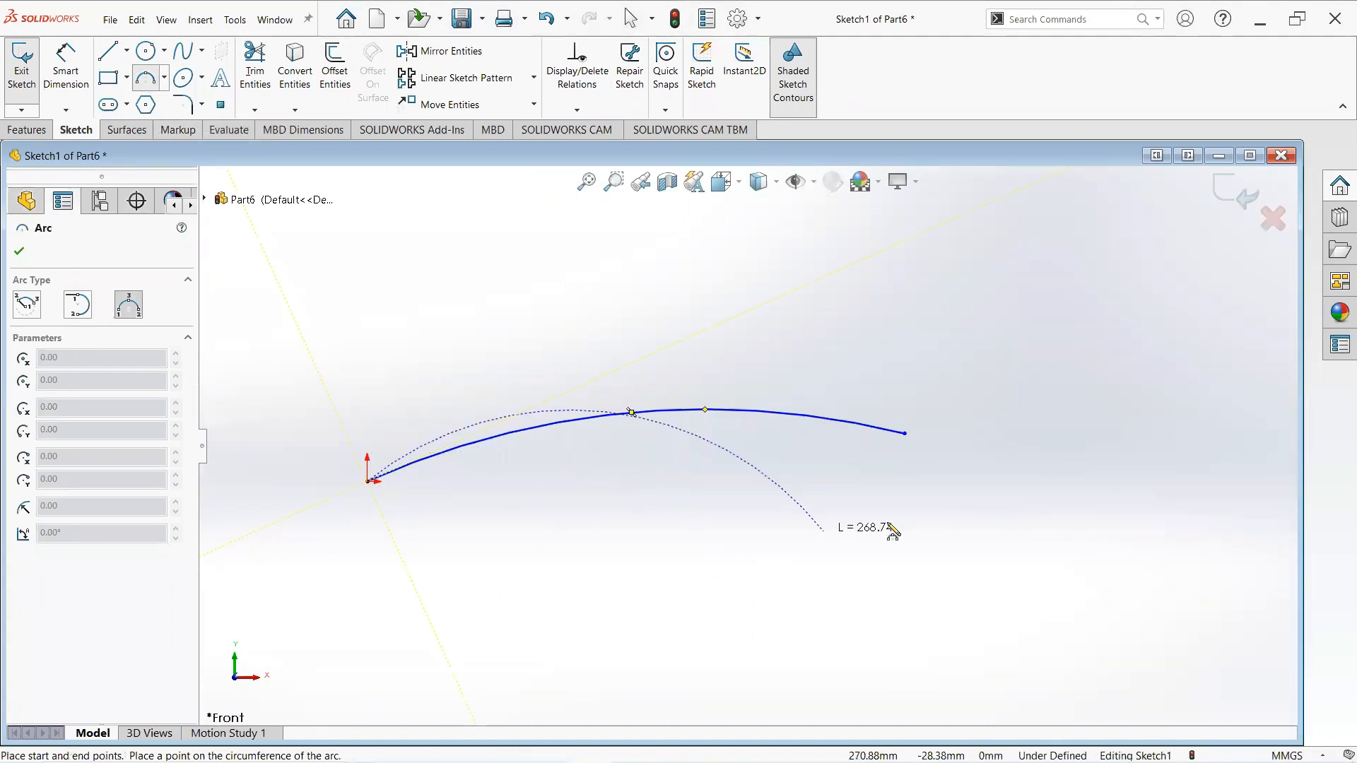
left_click(905, 541)
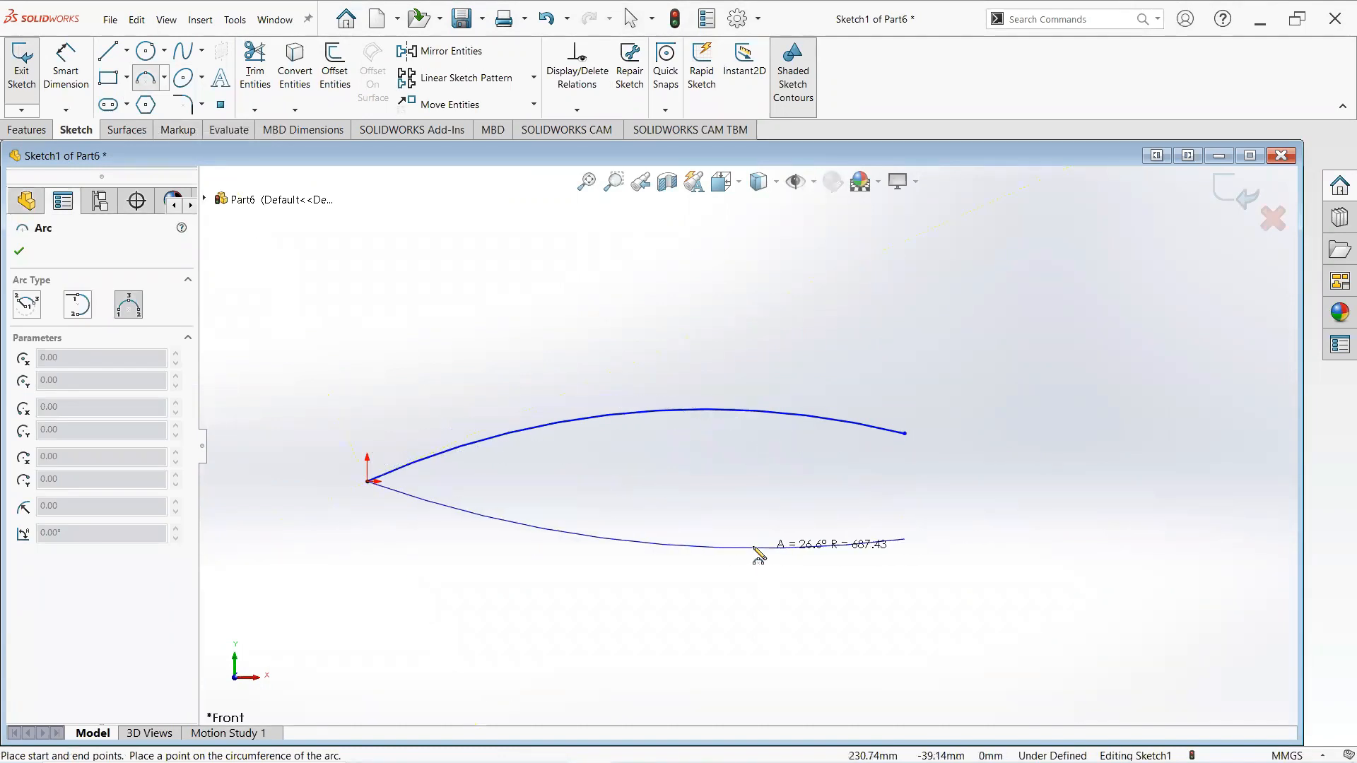
left_click(749, 545)
right_click(752, 554)
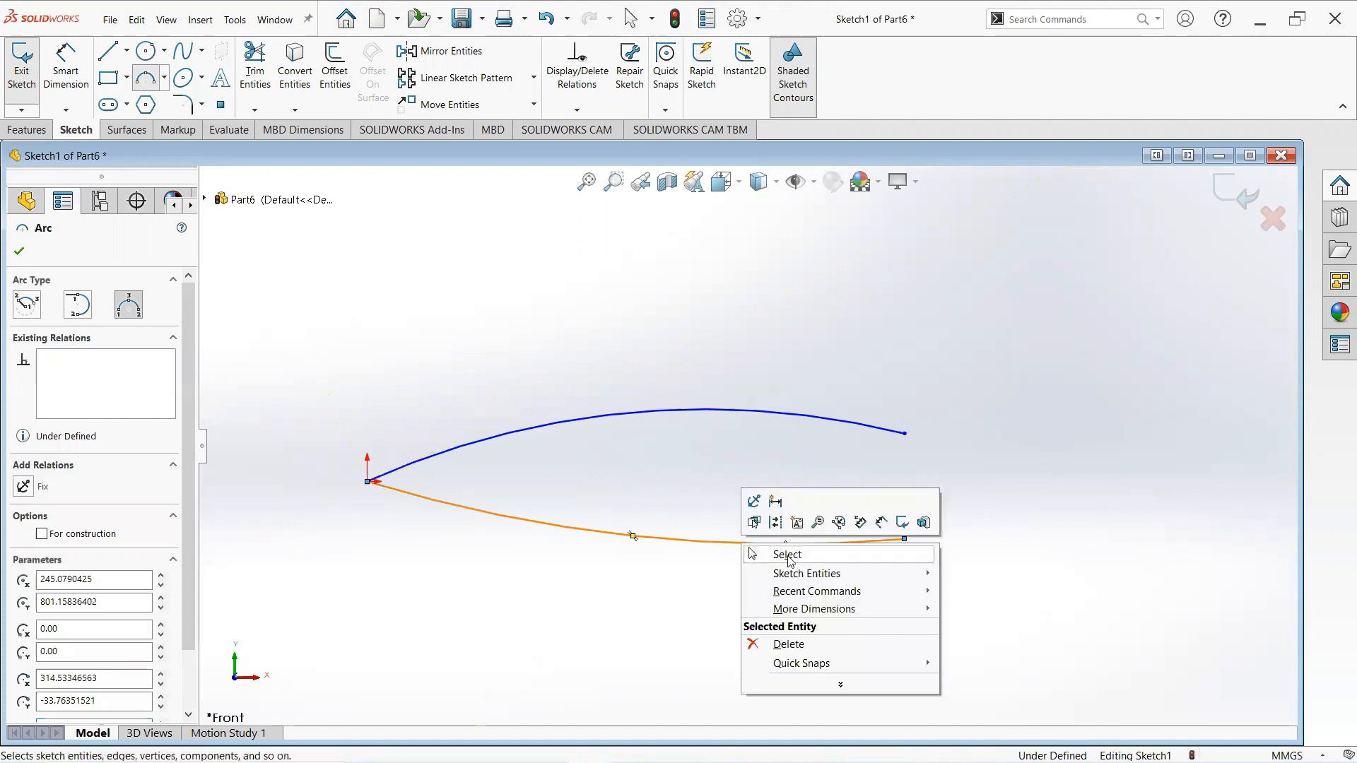
left_click(784, 555)
- Set the horizontal distance from the origin to the upper arc's end point to 120 mm
left_click(81, 86)
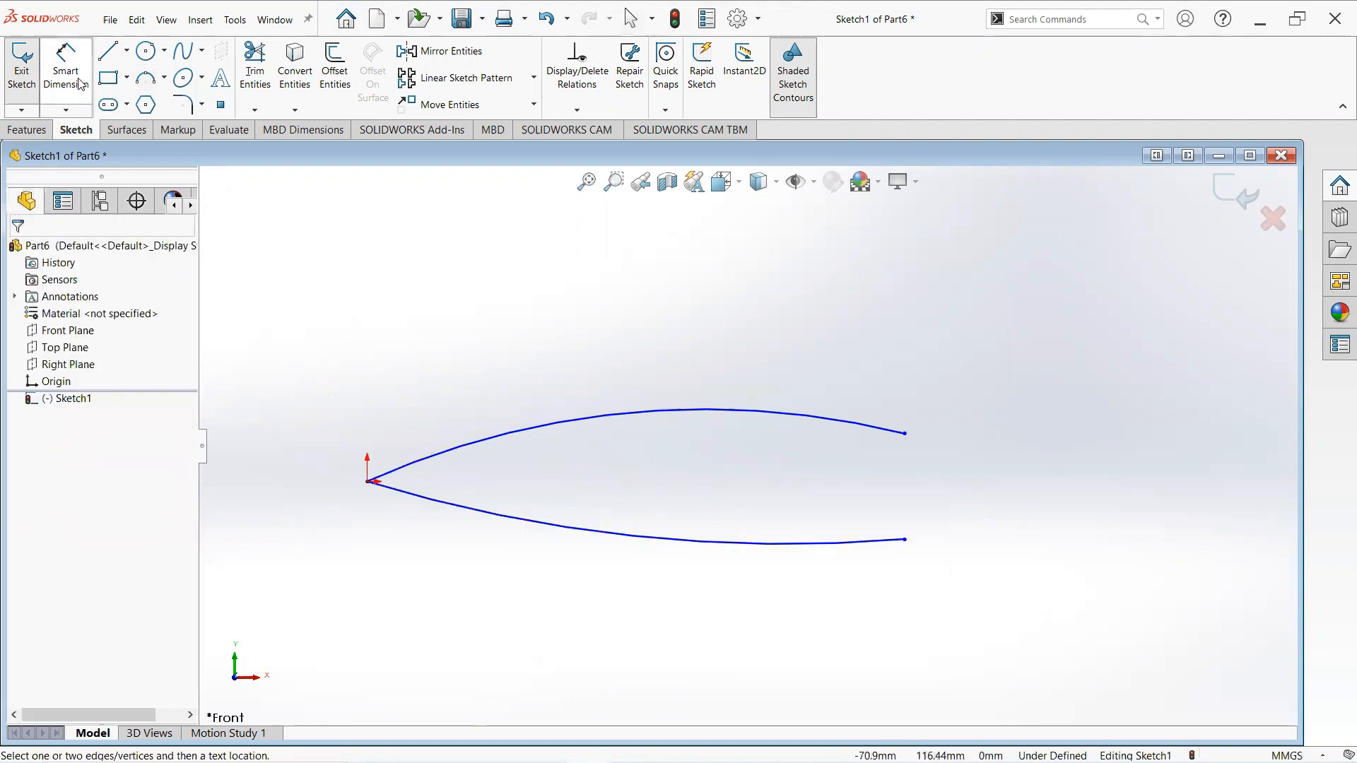
left_click(369, 483)
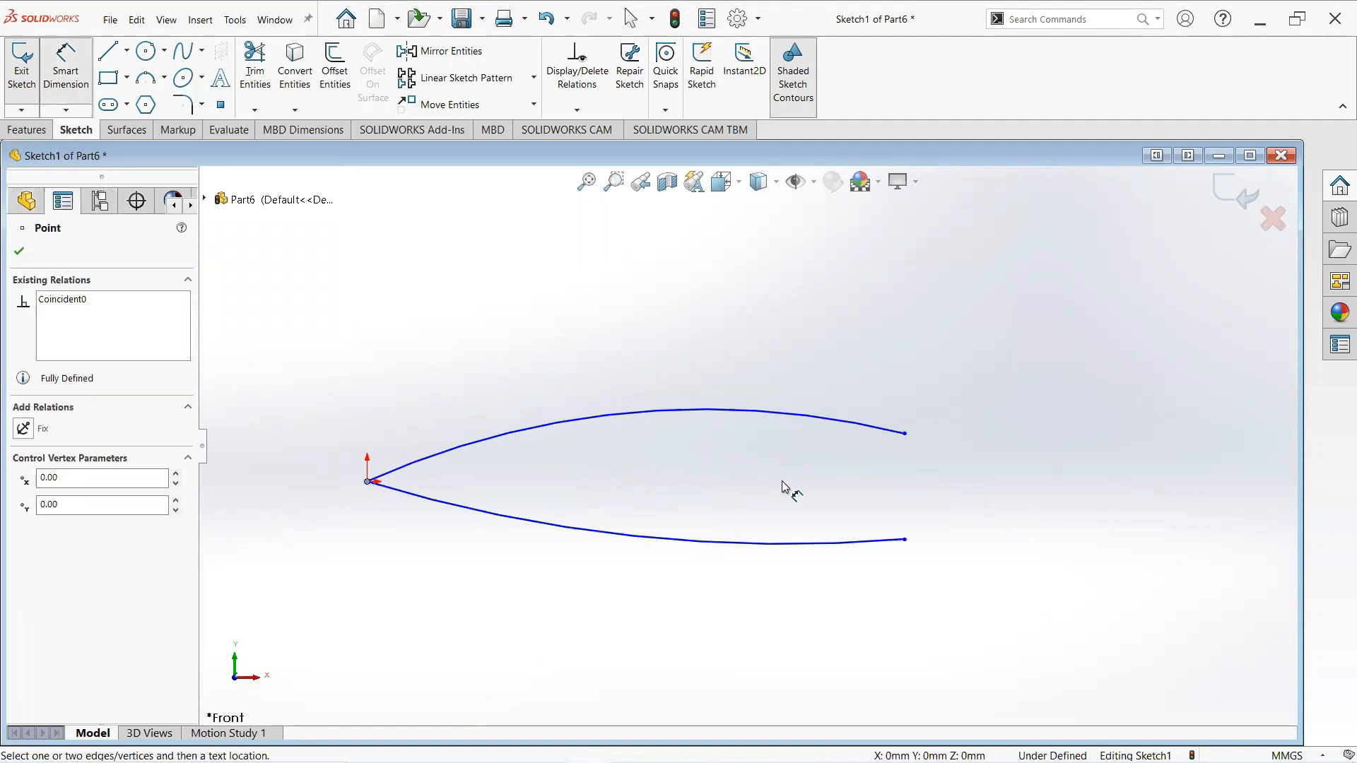
left_click(906, 434)
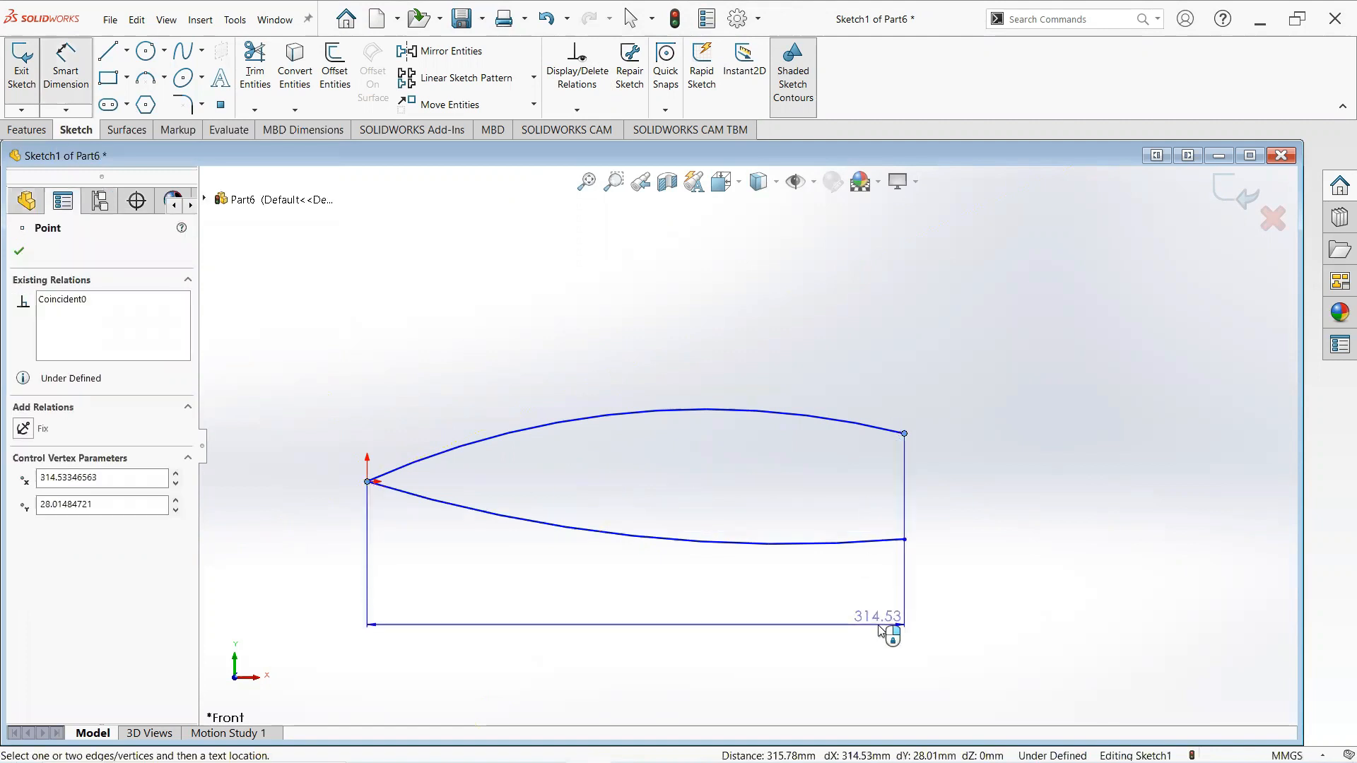
left_click(880, 631)
type("1")
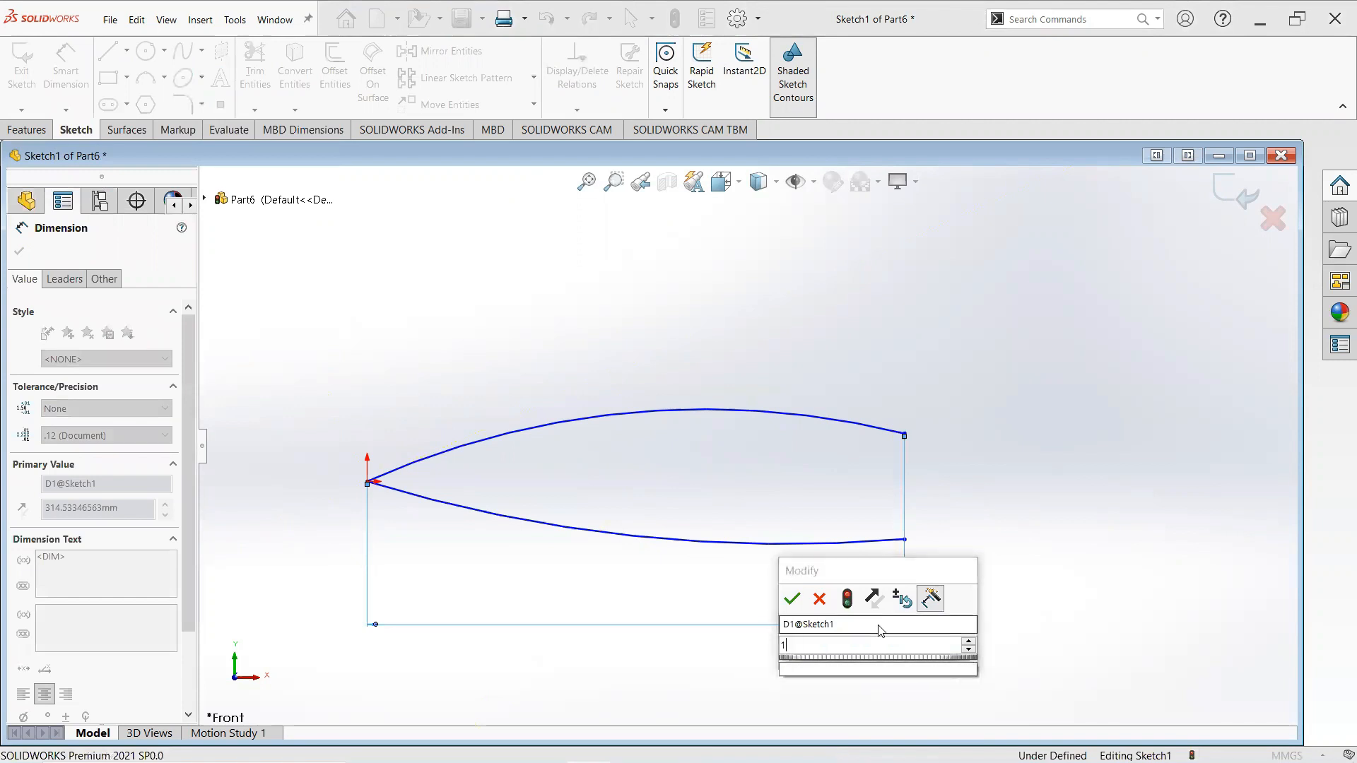
type("20")
key("Return")
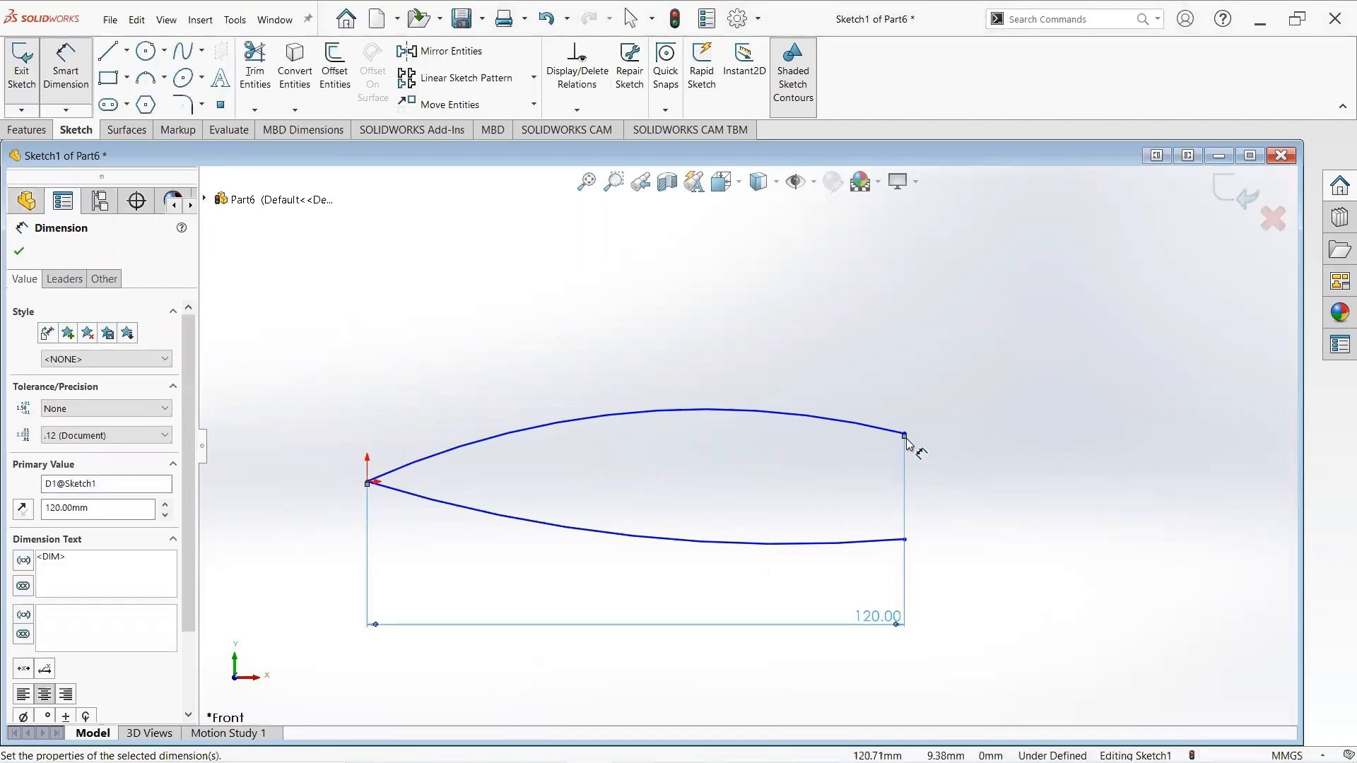
- Dimension the upper arc's radius as 476 mm
left_click(707, 411)
left_click(808, 307)
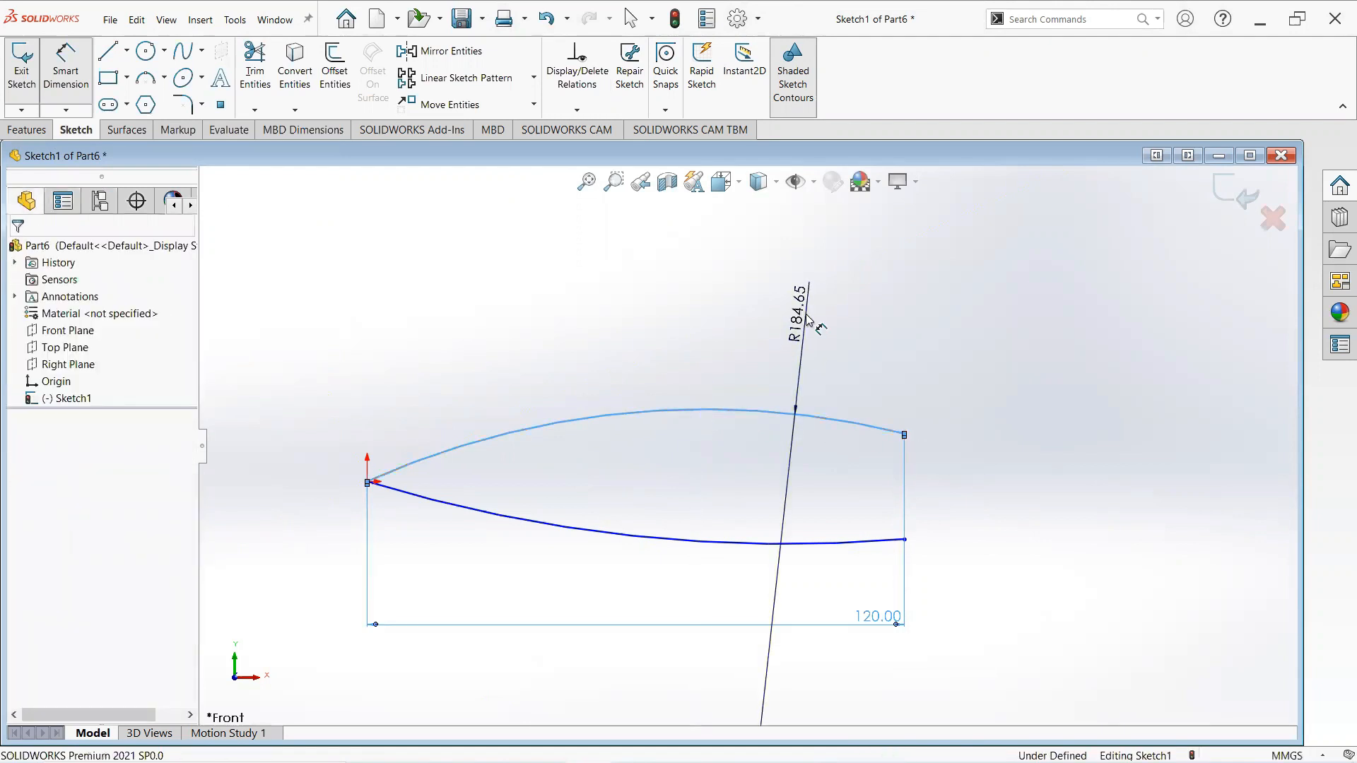
type("476")
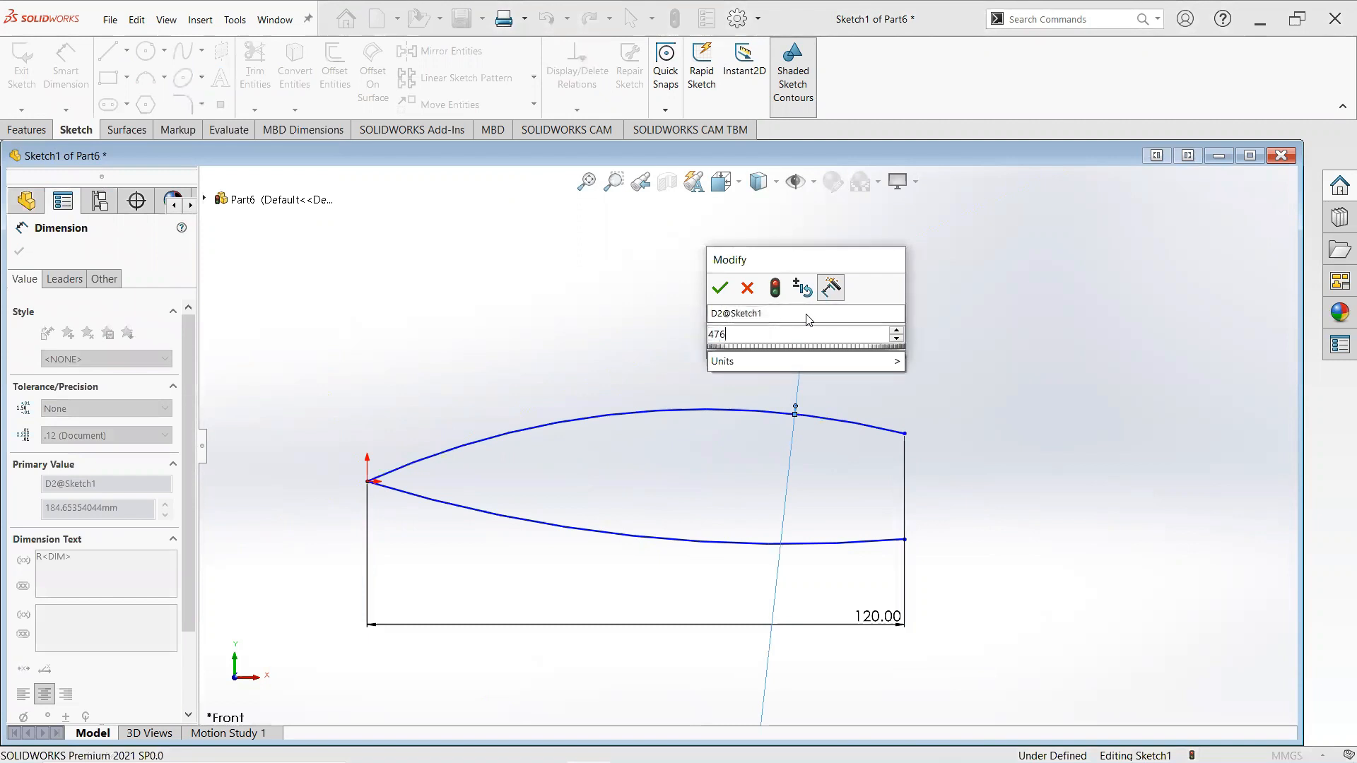
key("Return")
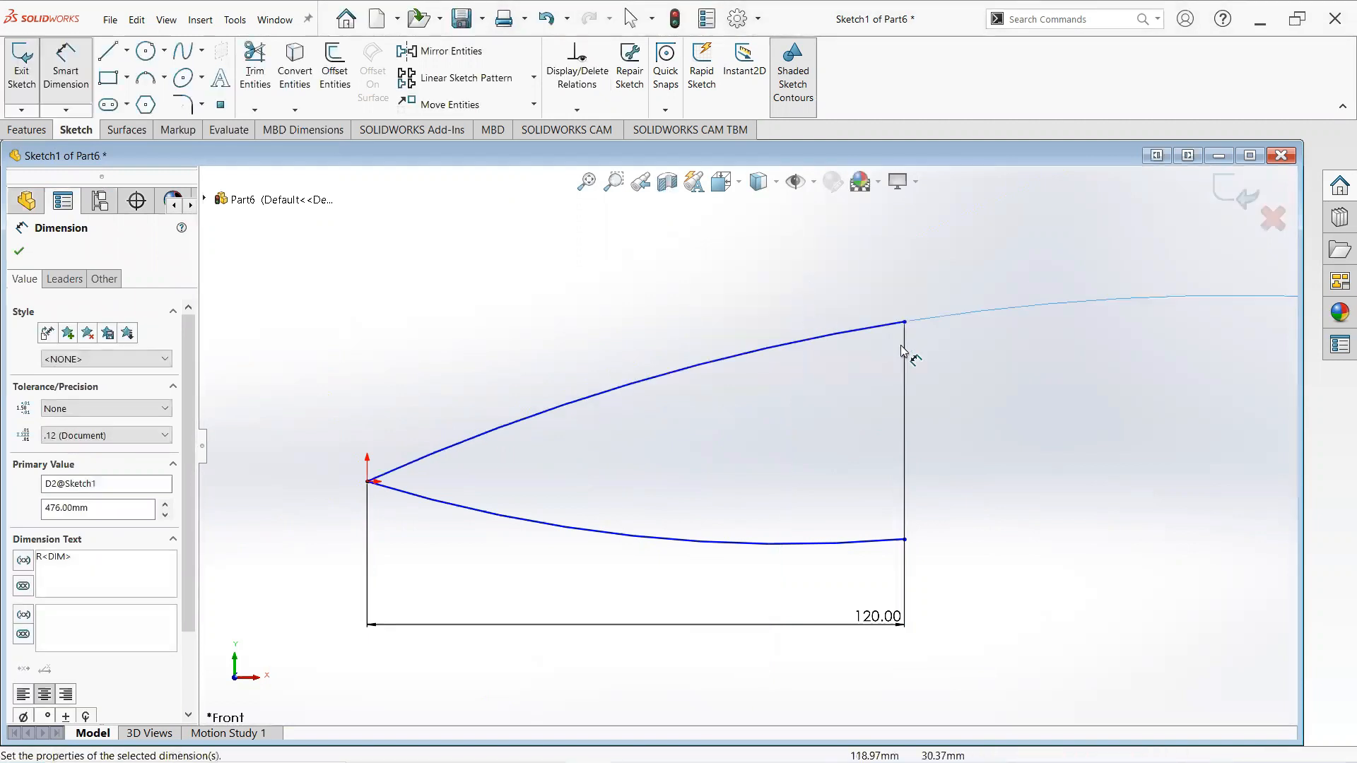
- Set the vertical distance between the origin and the upper arc's end point to 10 mm
scroll(903, 353, "down", 3)
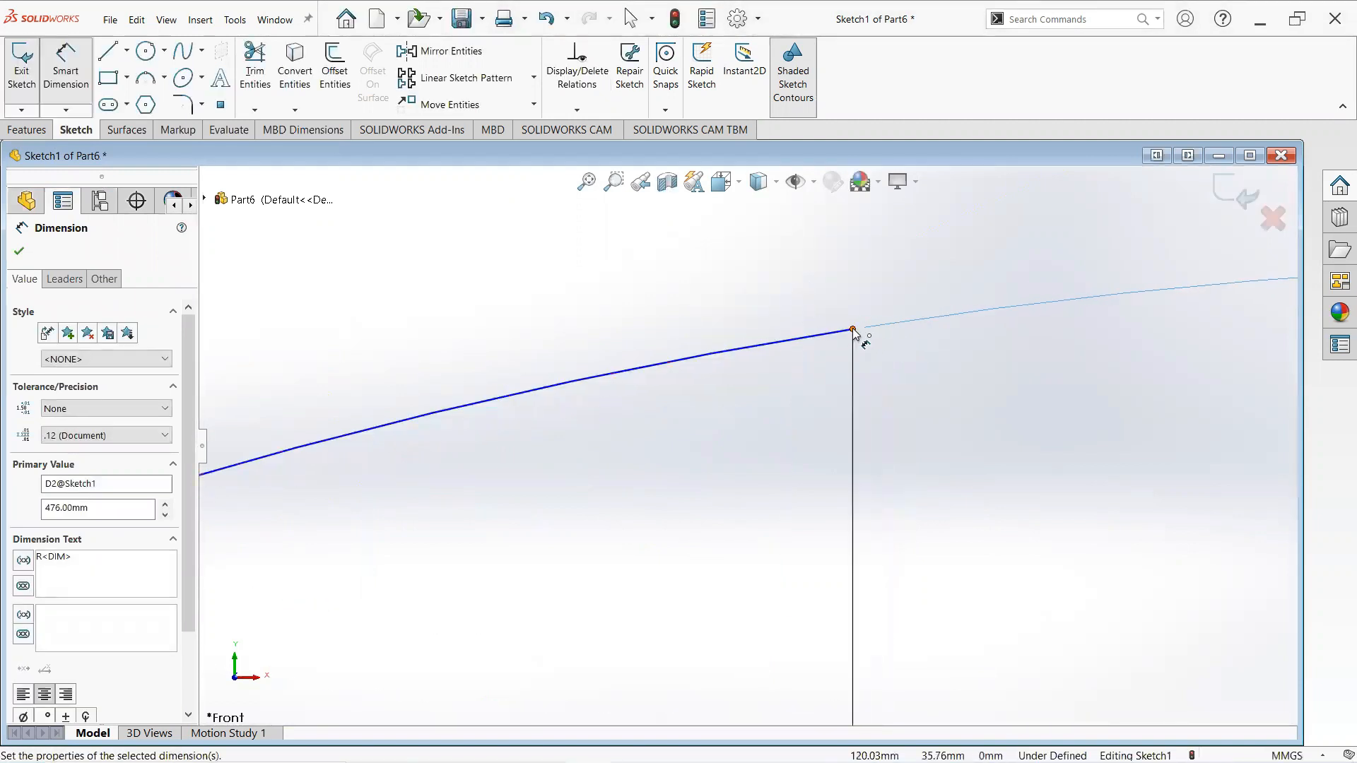
left_click(853, 330)
scroll(576, 521, "up", 4)
scroll(424, 529, "down", 3)
scroll(579, 485, "down", 5)
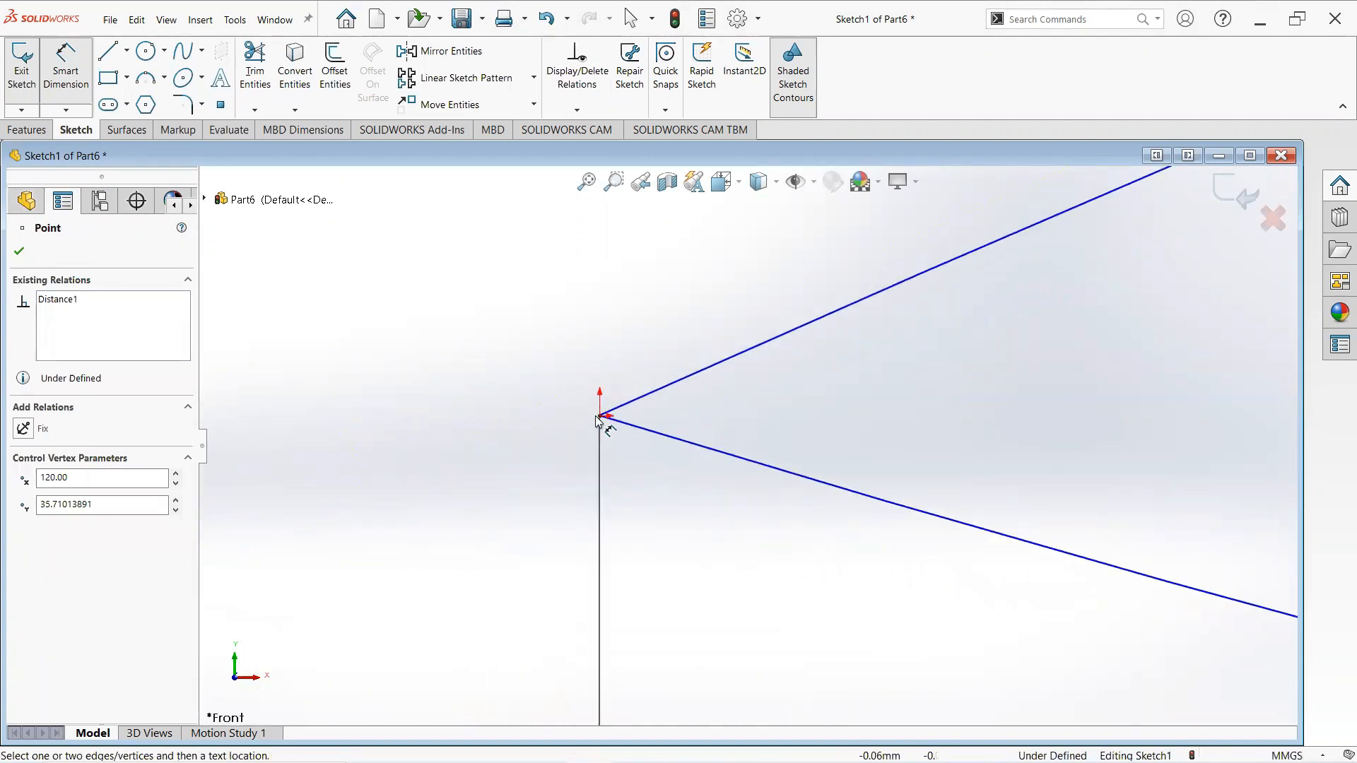
left_click(599, 417)
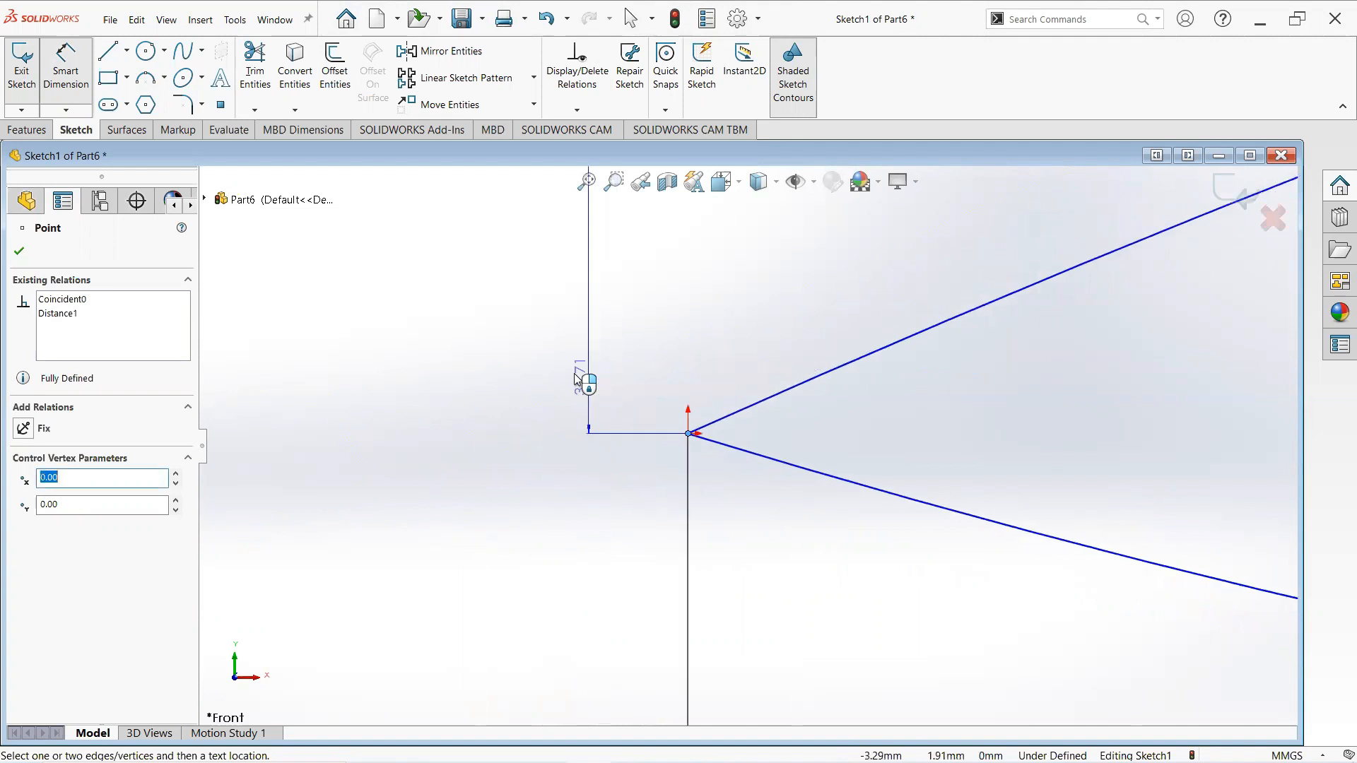
left_click(455, 369)
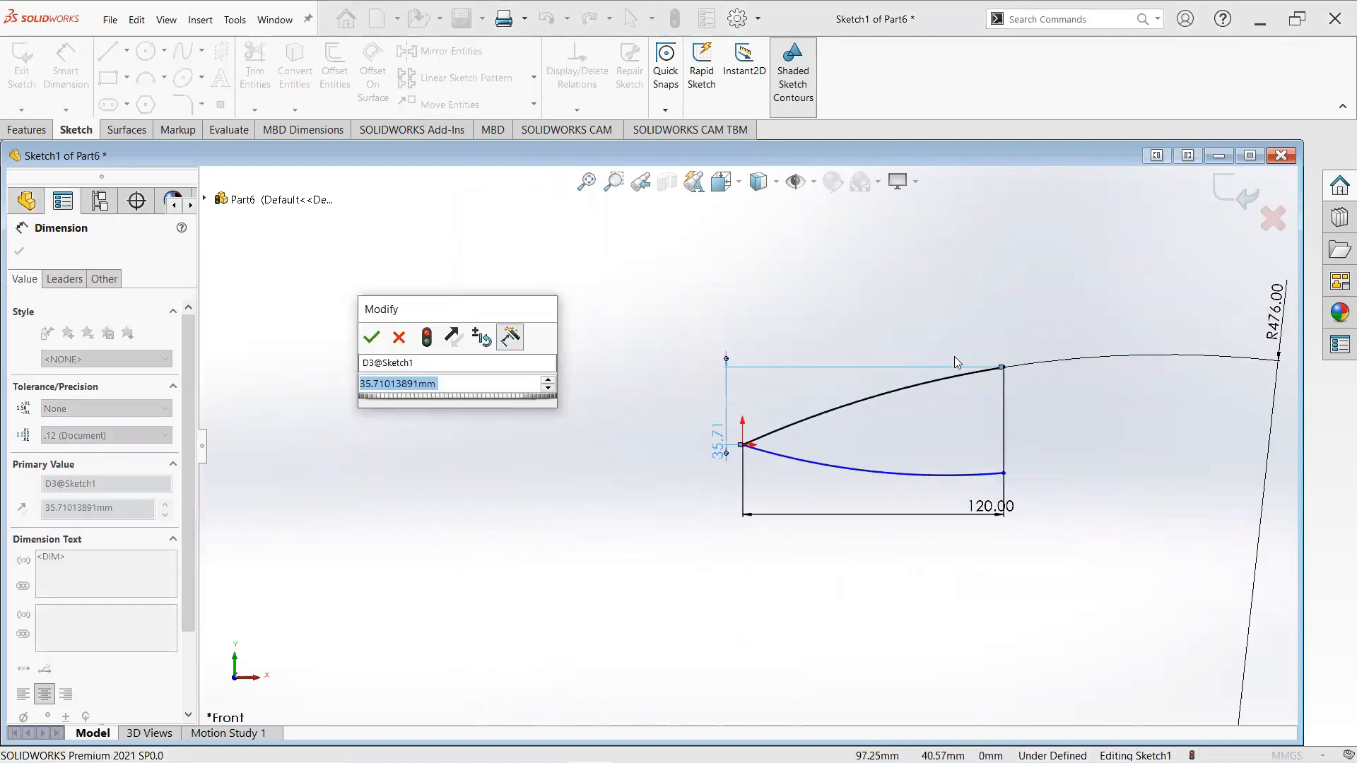
type("10")
key("Return")
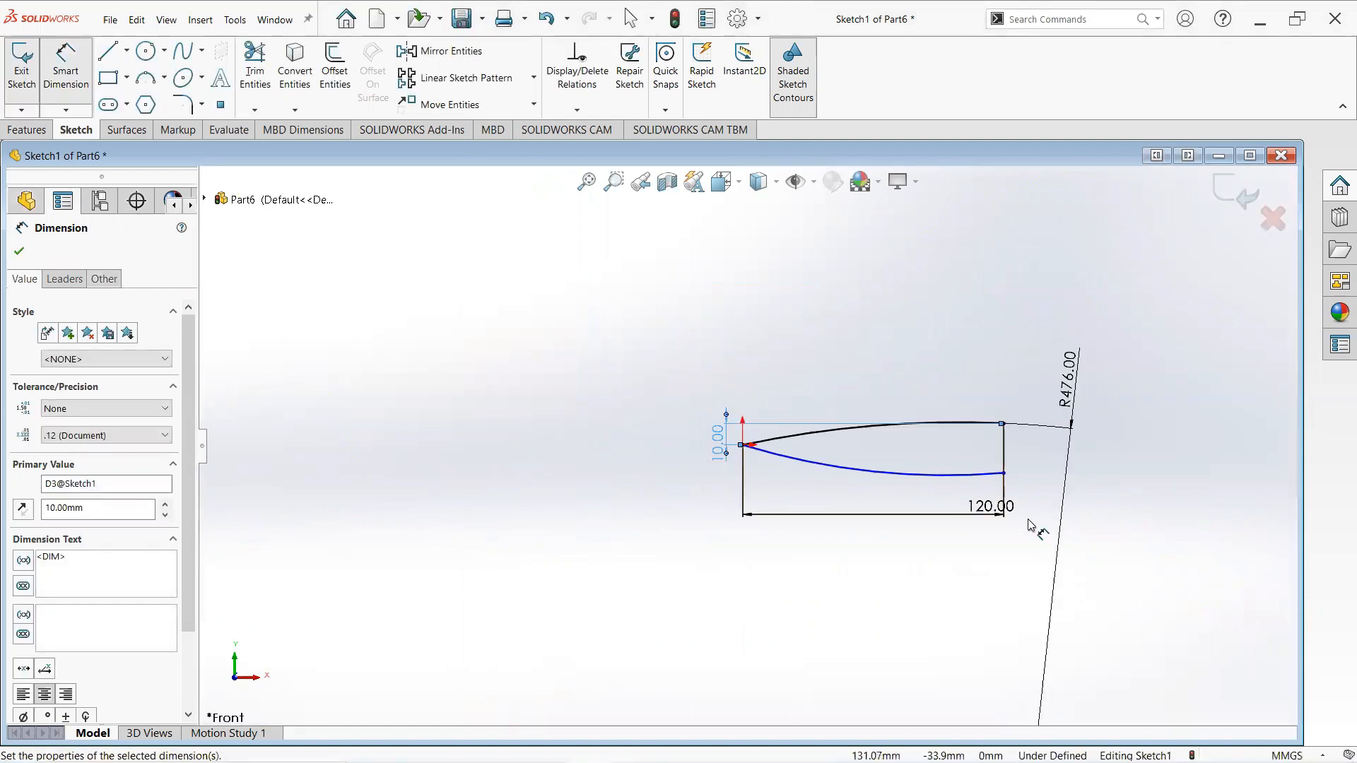
- Dimension the lower arc's radius as 432 mm
scroll(1029, 525, "down", 8)
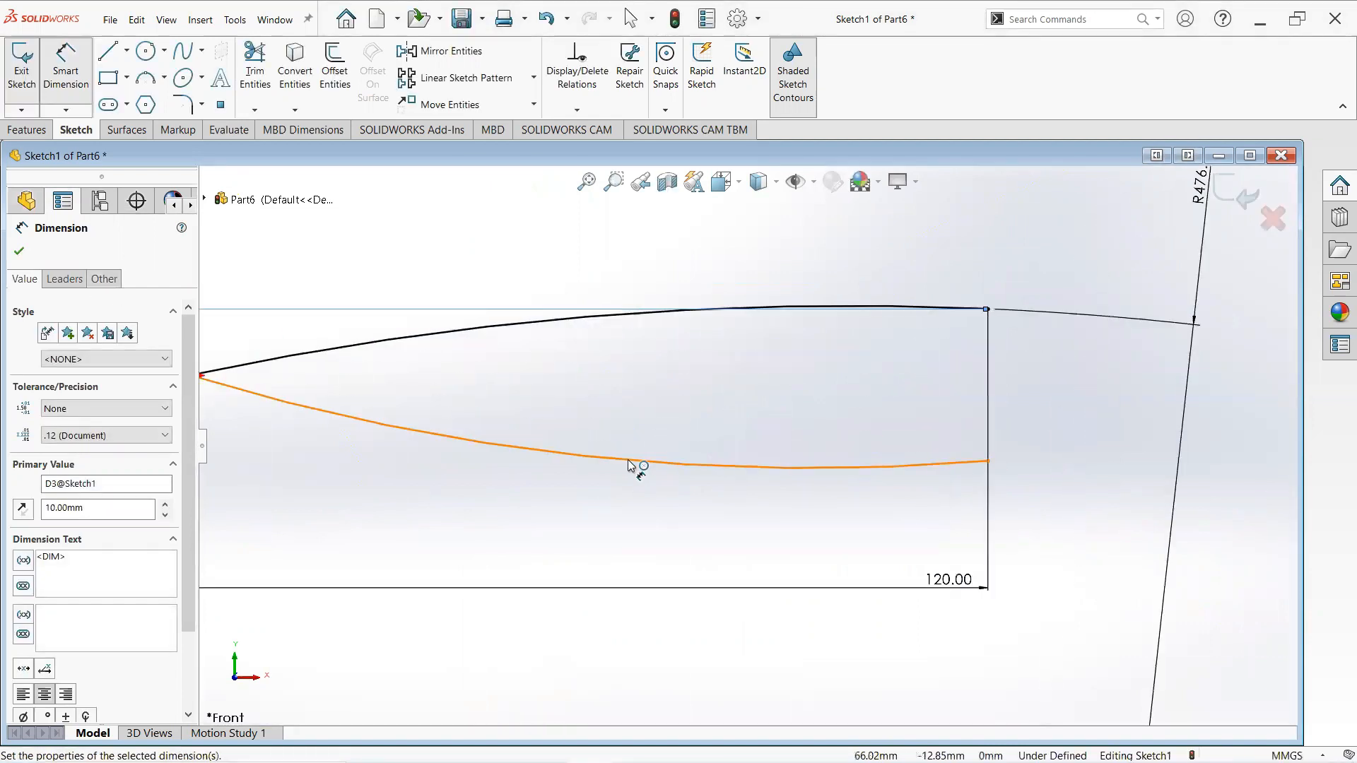
left_click(636, 463)
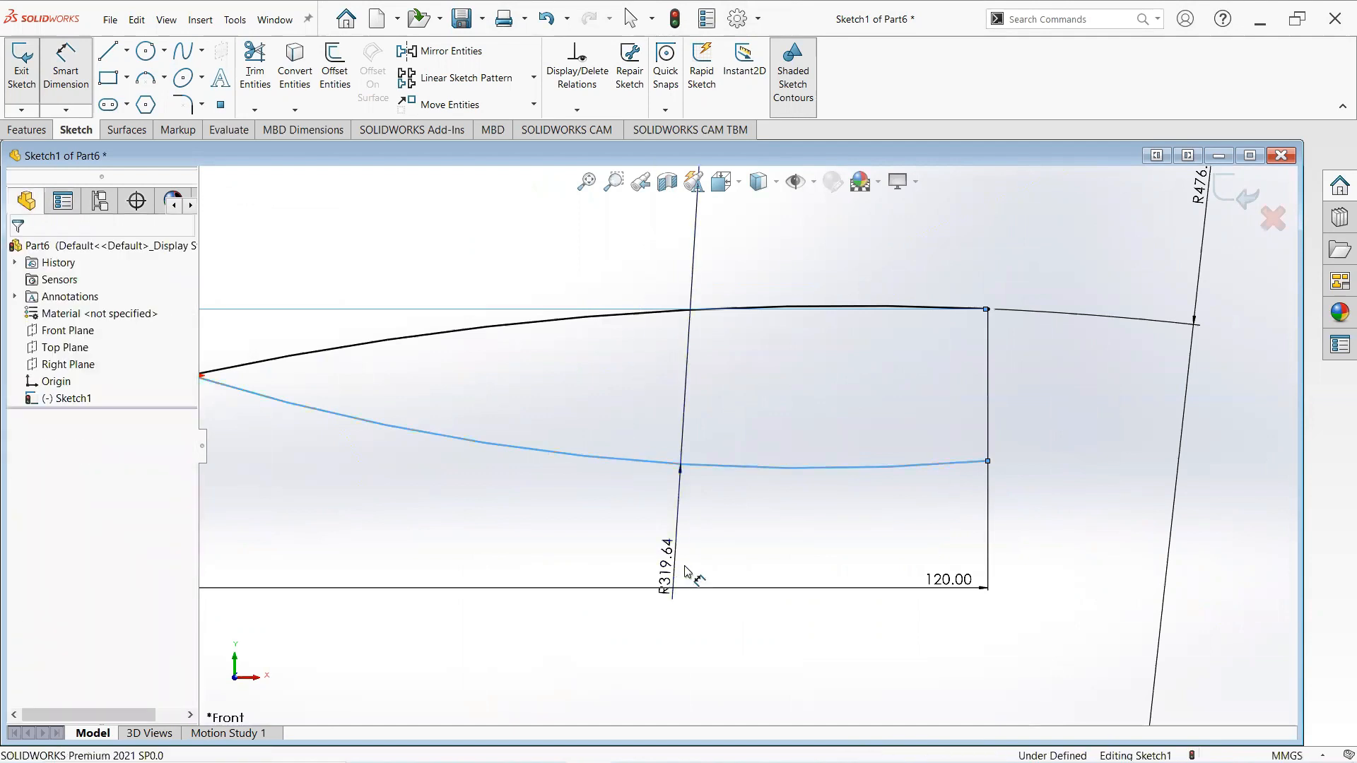
left_click(684, 571)
type("432")
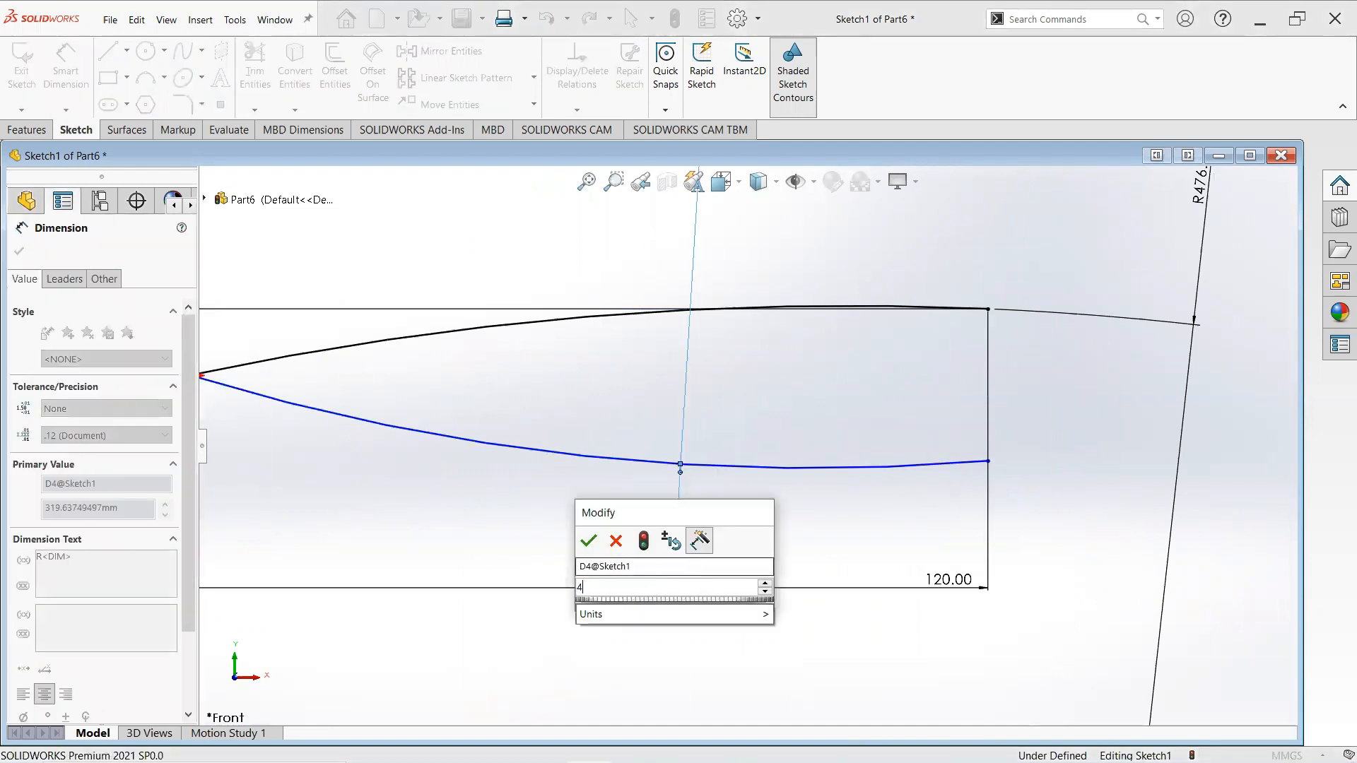
key("Return")
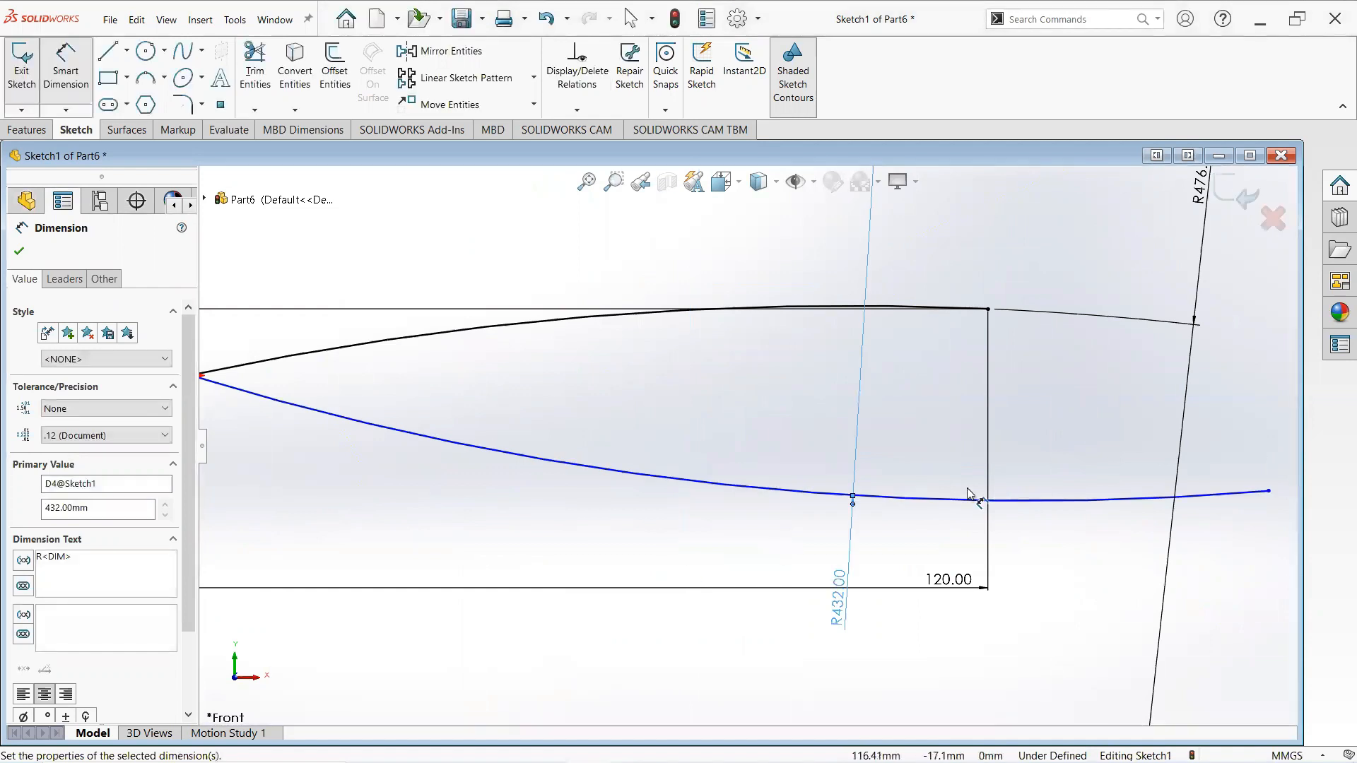
- Set the horizontal distance from the origin to the lower arc's end point to 121 mm
key("f")
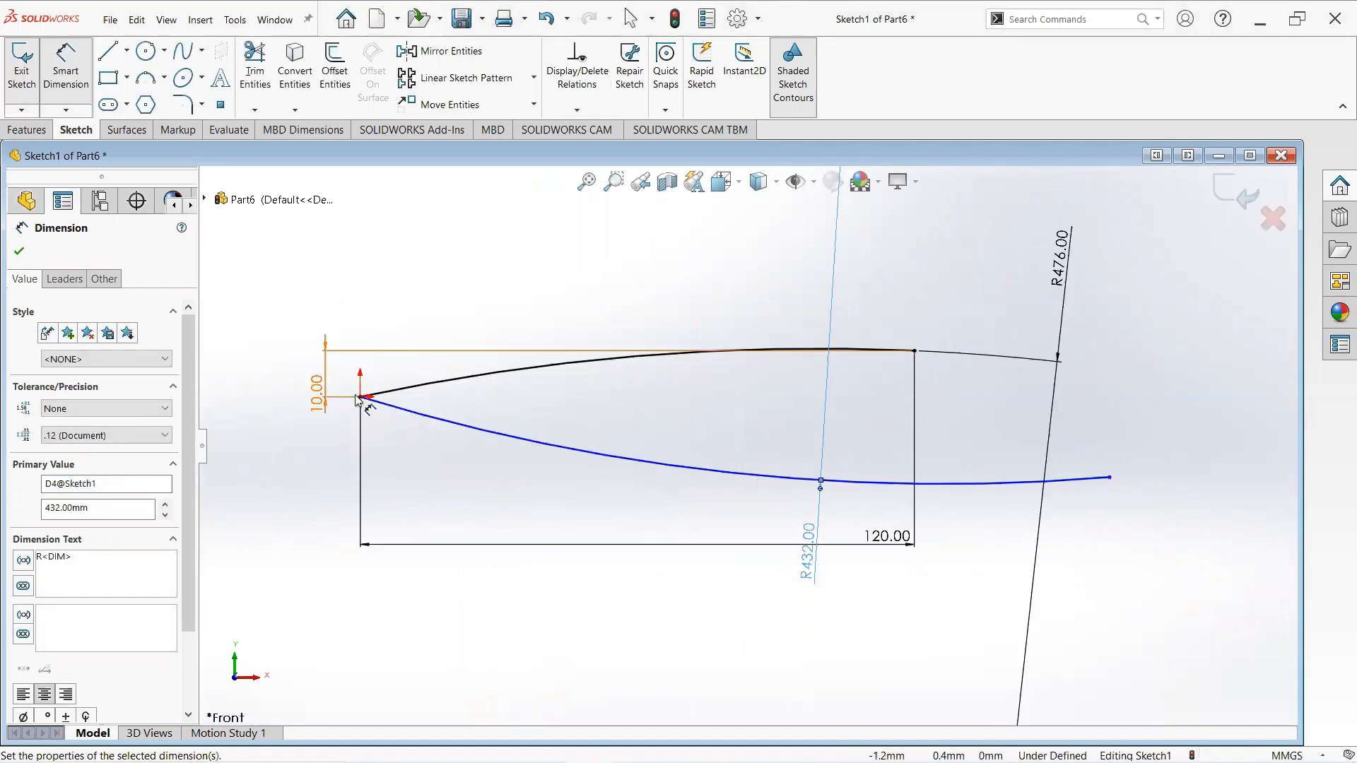
left_click(1109, 478)
left_click(1103, 663)
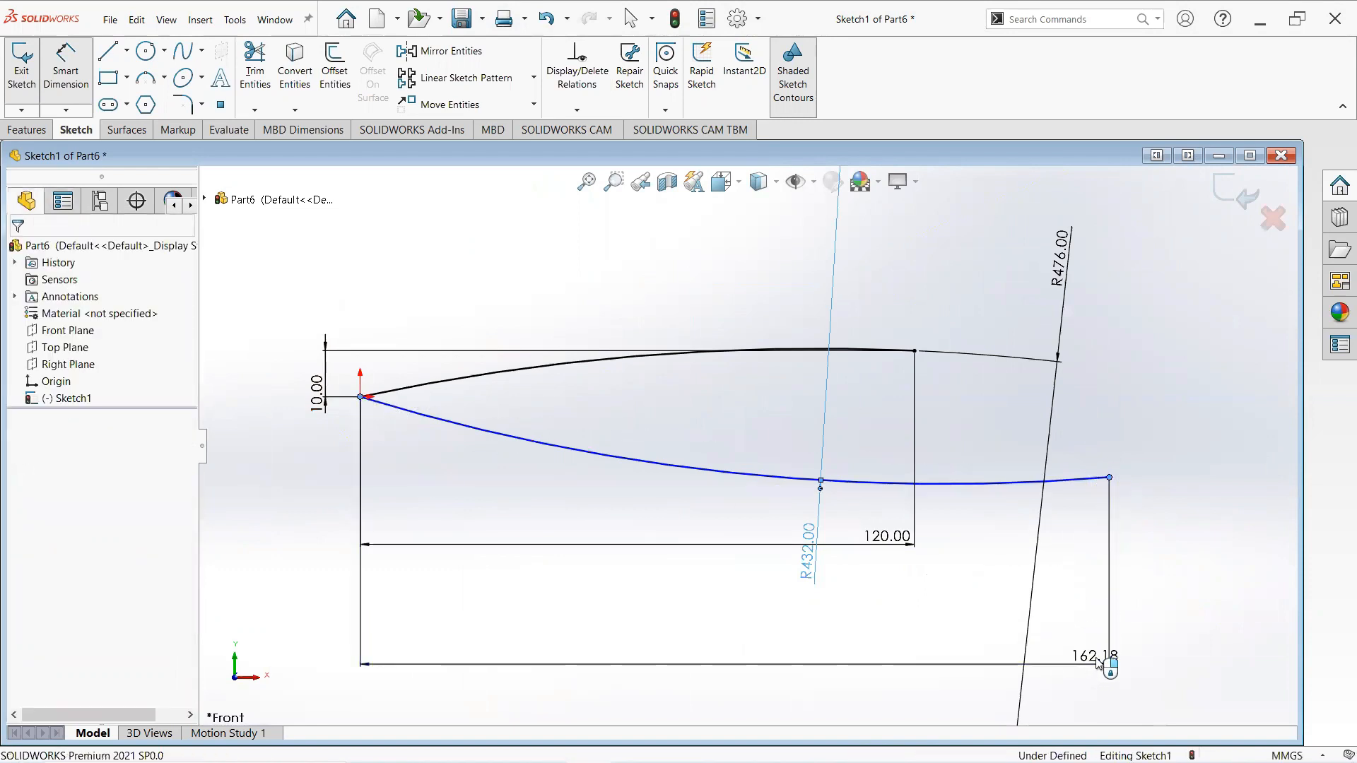
type("121")
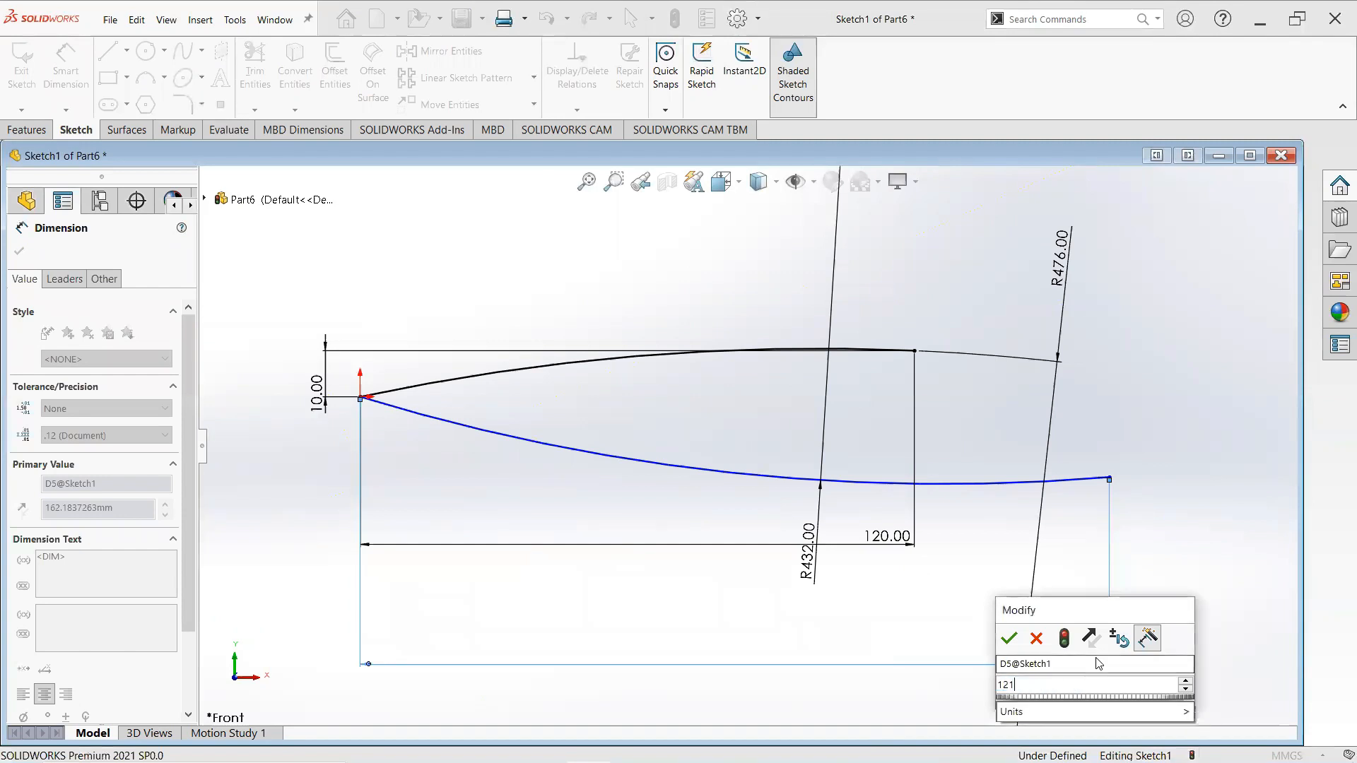
key("Return")
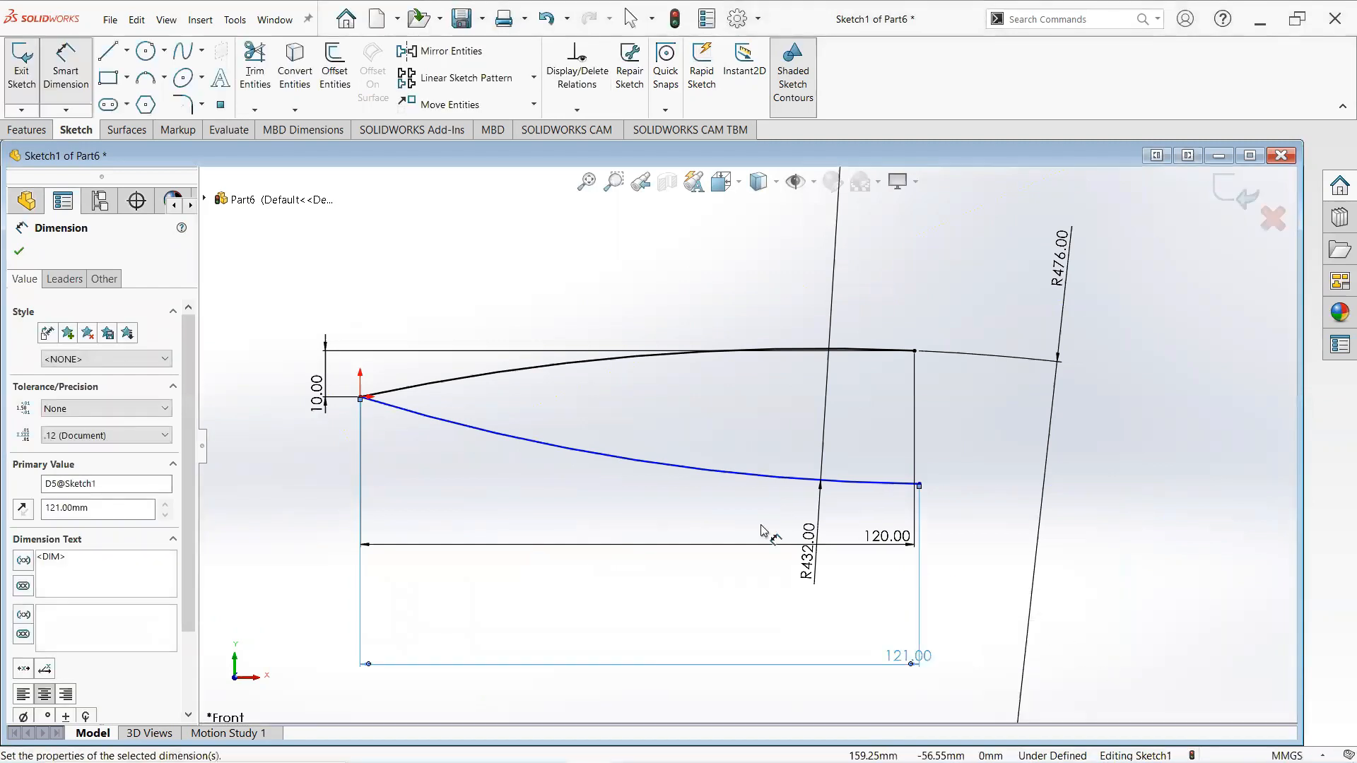
- Set the vertical distance between the origin and the lower arc's end point to 6 mm
left_click(919, 485)
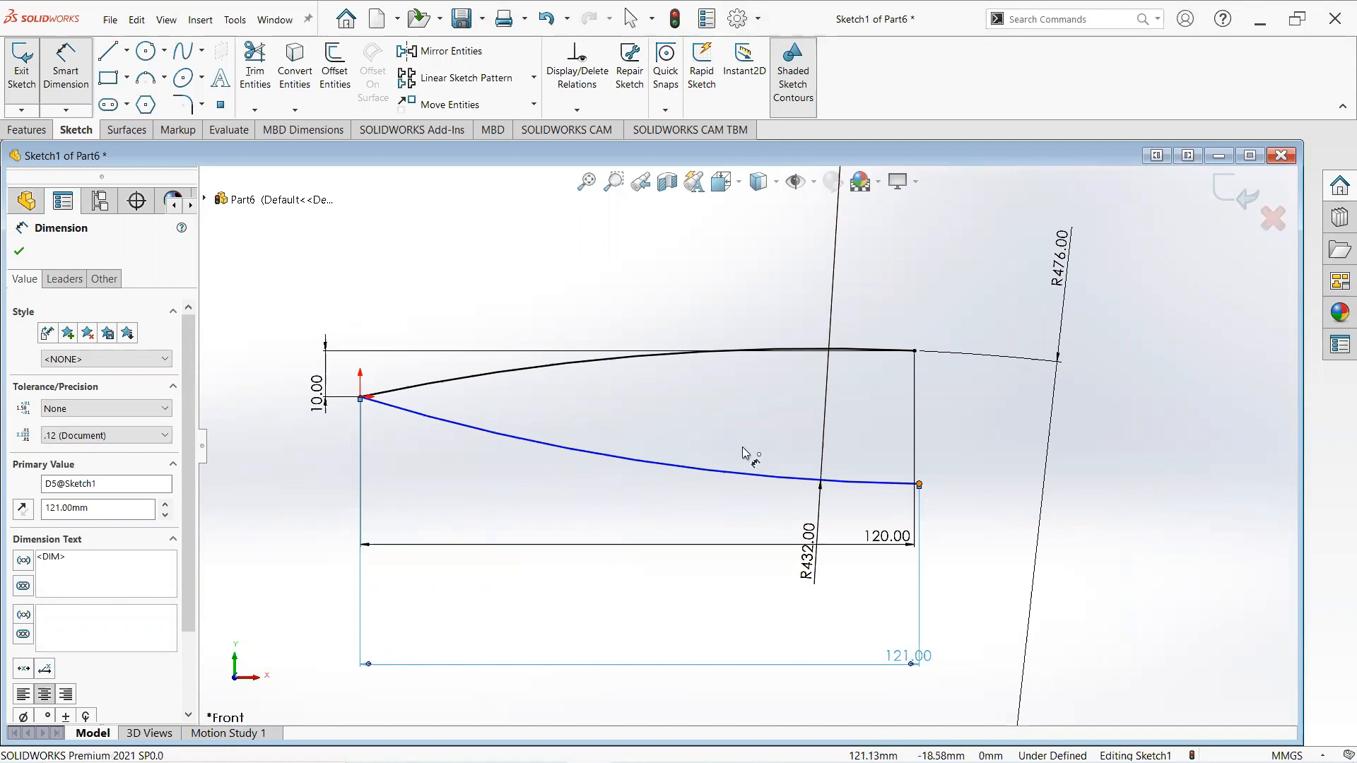
left_click(360, 398)
left_click(221, 424)
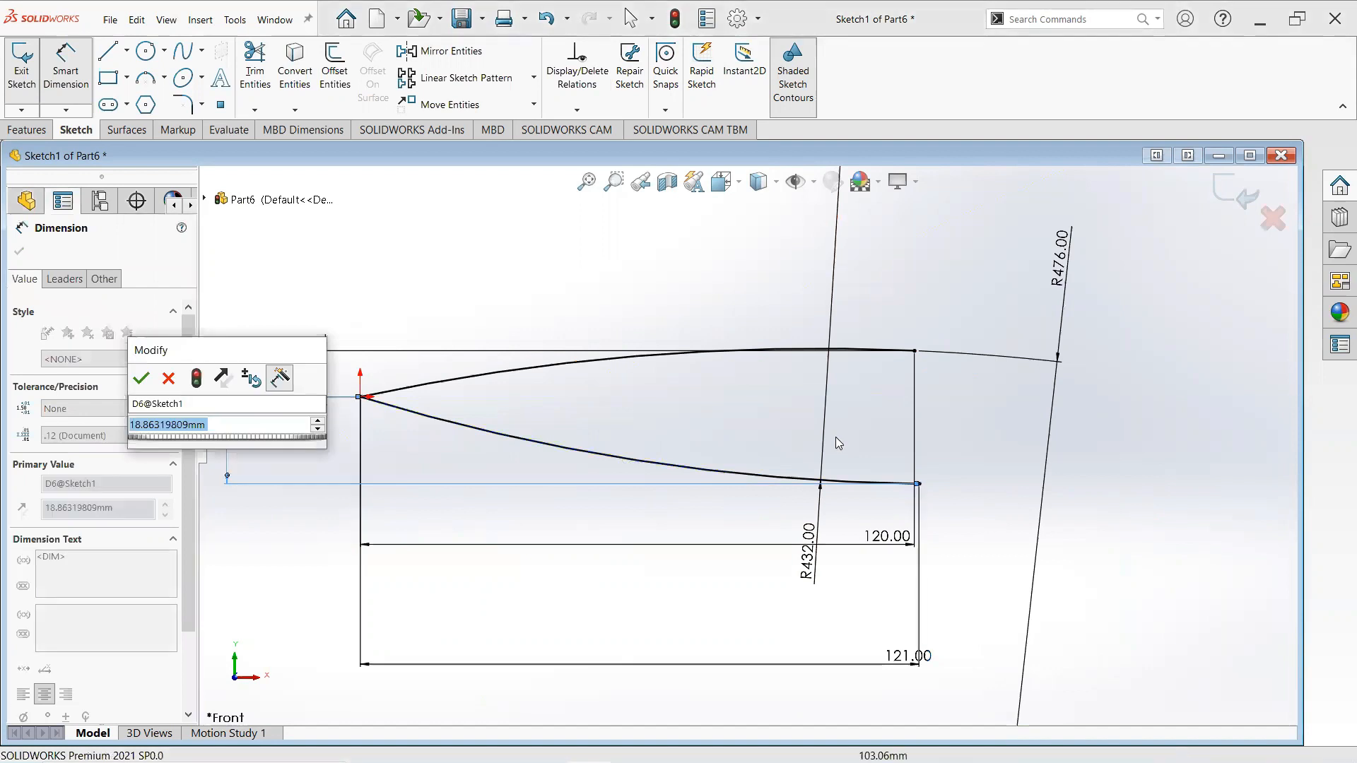
type("6")
key("Return")
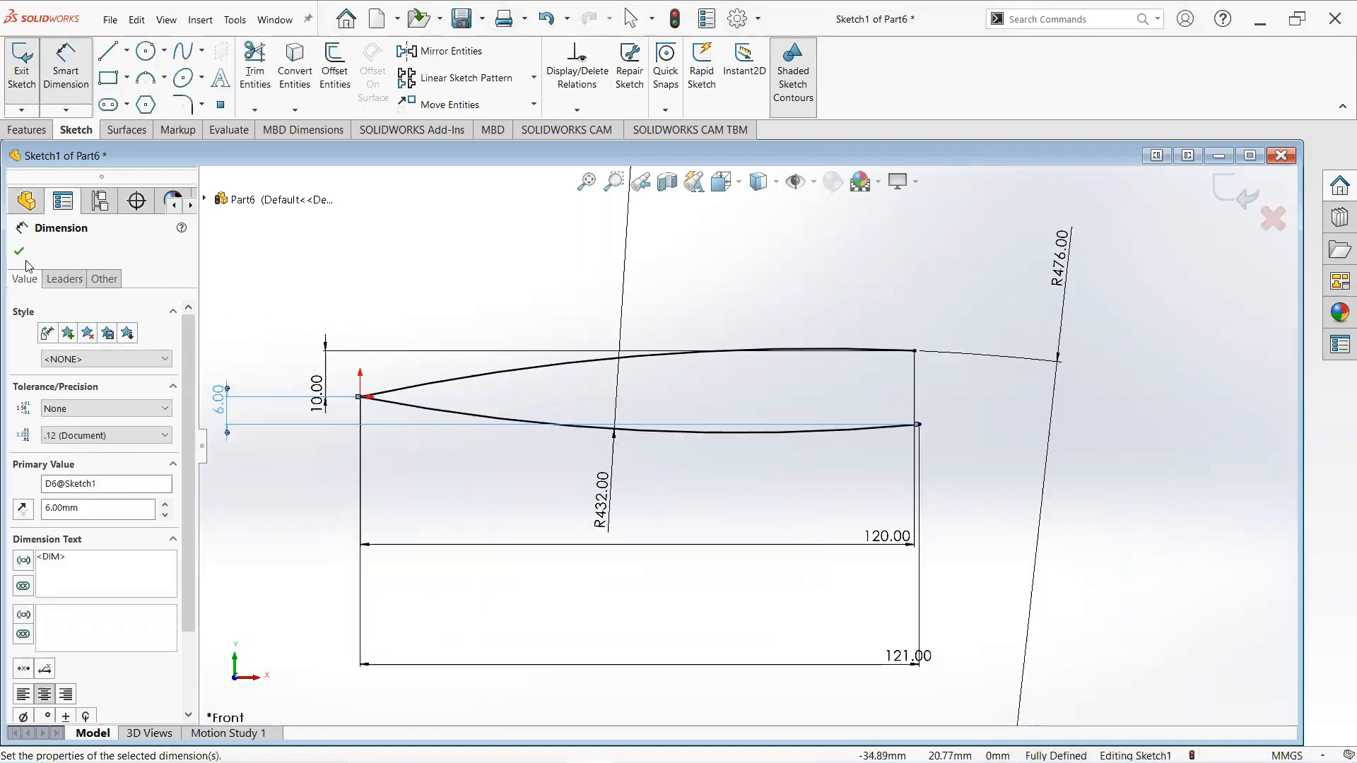
left_click(20, 253)
- Draw a line joining the right end points of the upper and lower arcs to close the blade profile
scroll(874, 397, "up", 2)
scroll(869, 438, "down", 2)
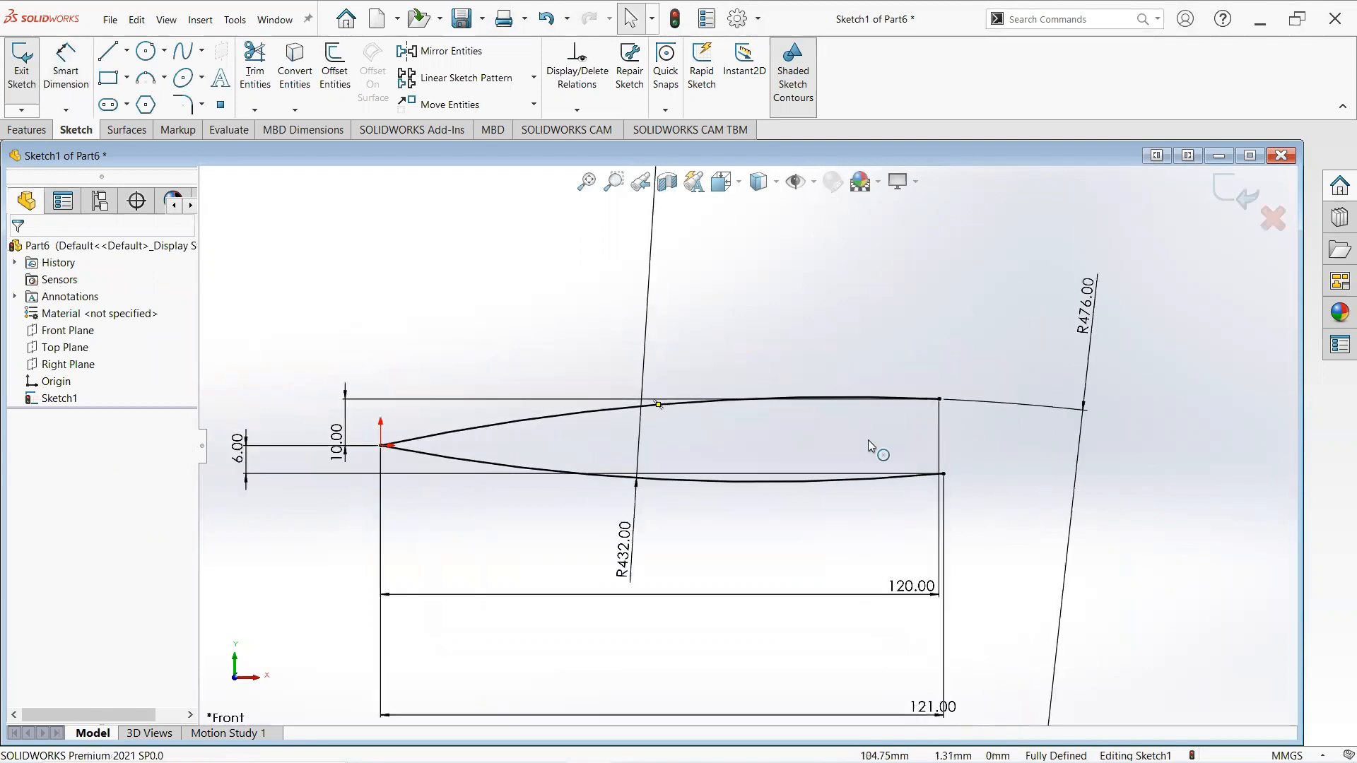
scroll(869, 446, "down", 1)
left_click(106, 50)
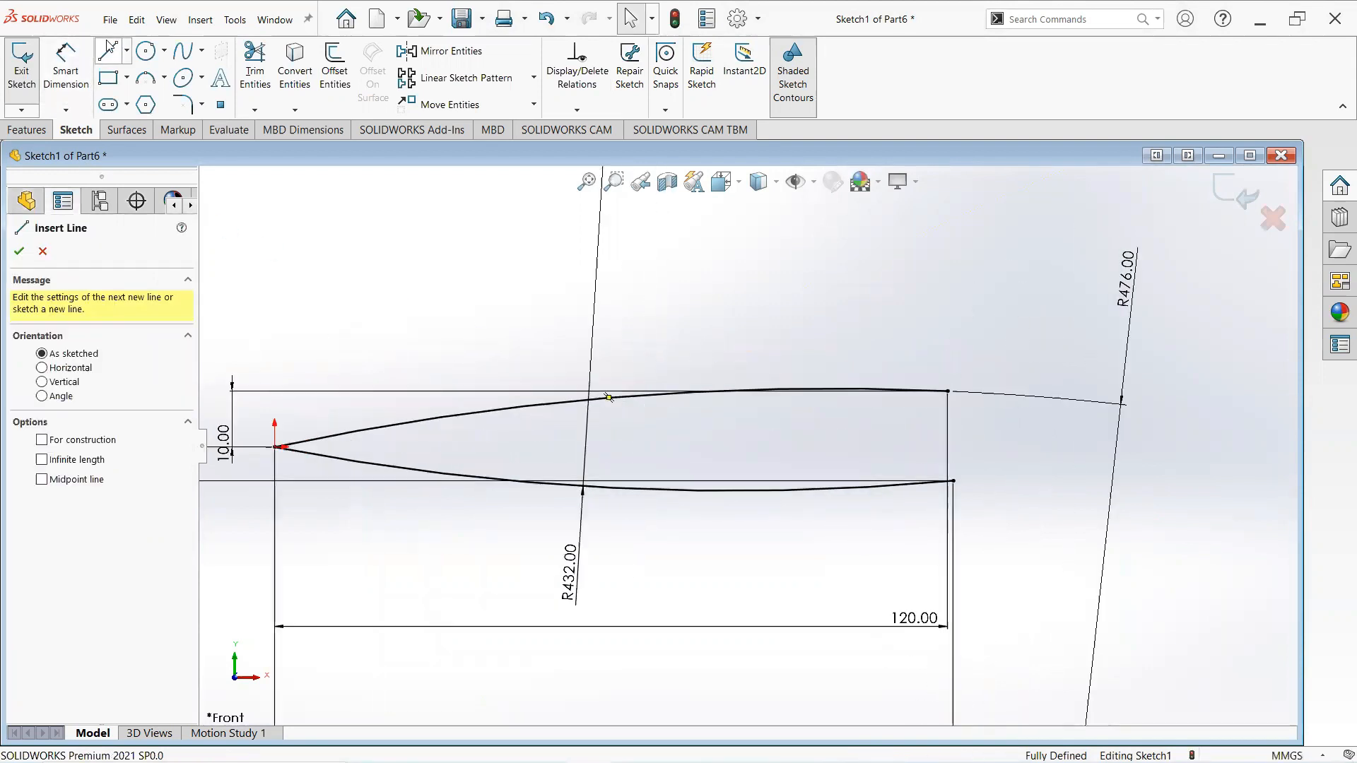
left_click(948, 391)
left_click(952, 481)
right_click(953, 482)
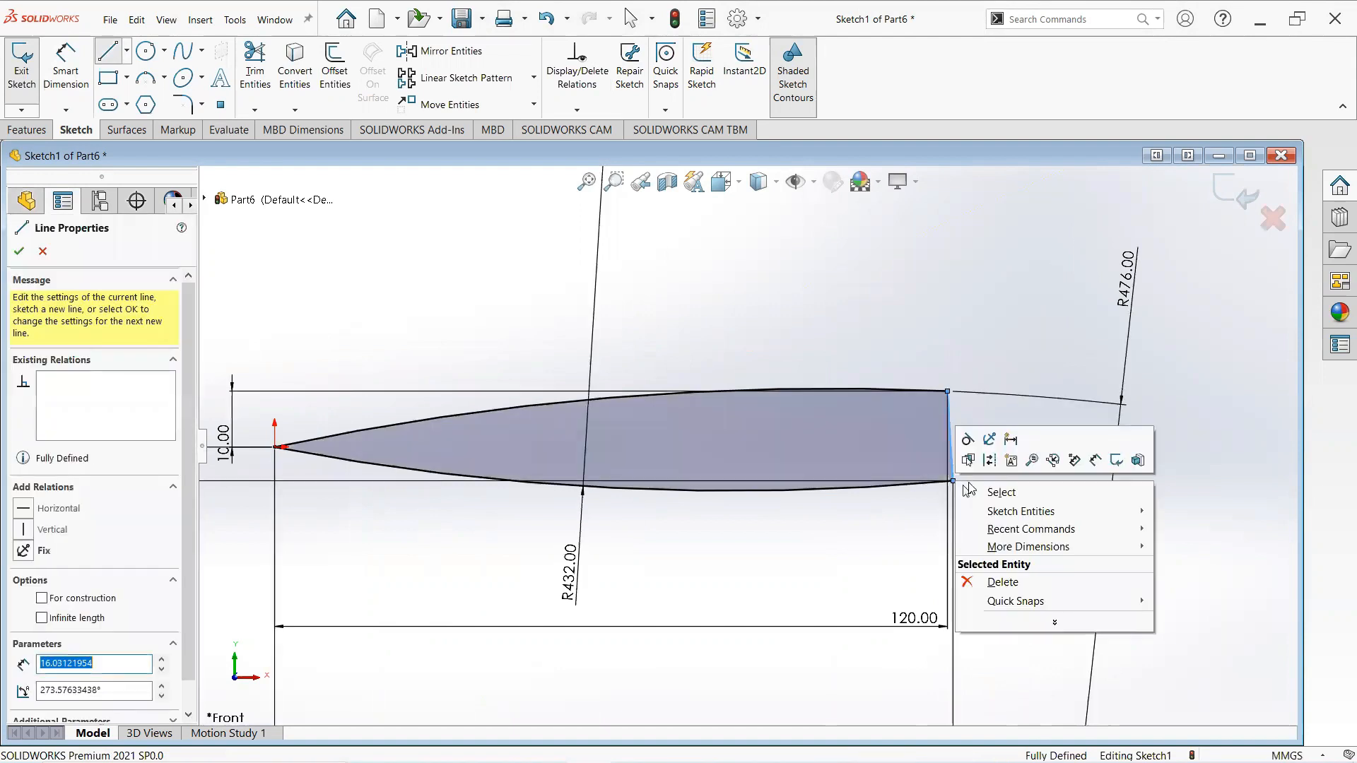
left_click(998, 491)
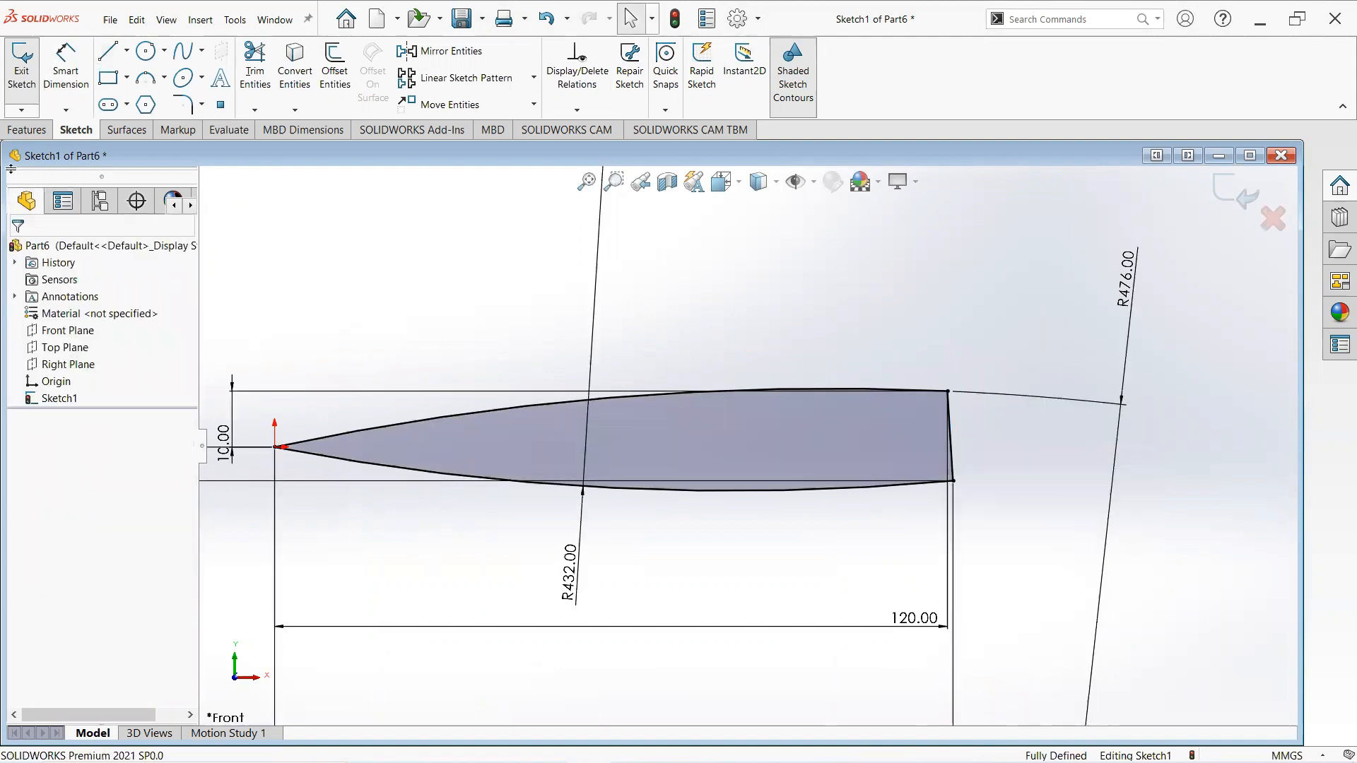
- Extrude the blade profile with a Mid Plane end condition and a depth of 1 mm
left_click(26, 130)
left_click(29, 71)
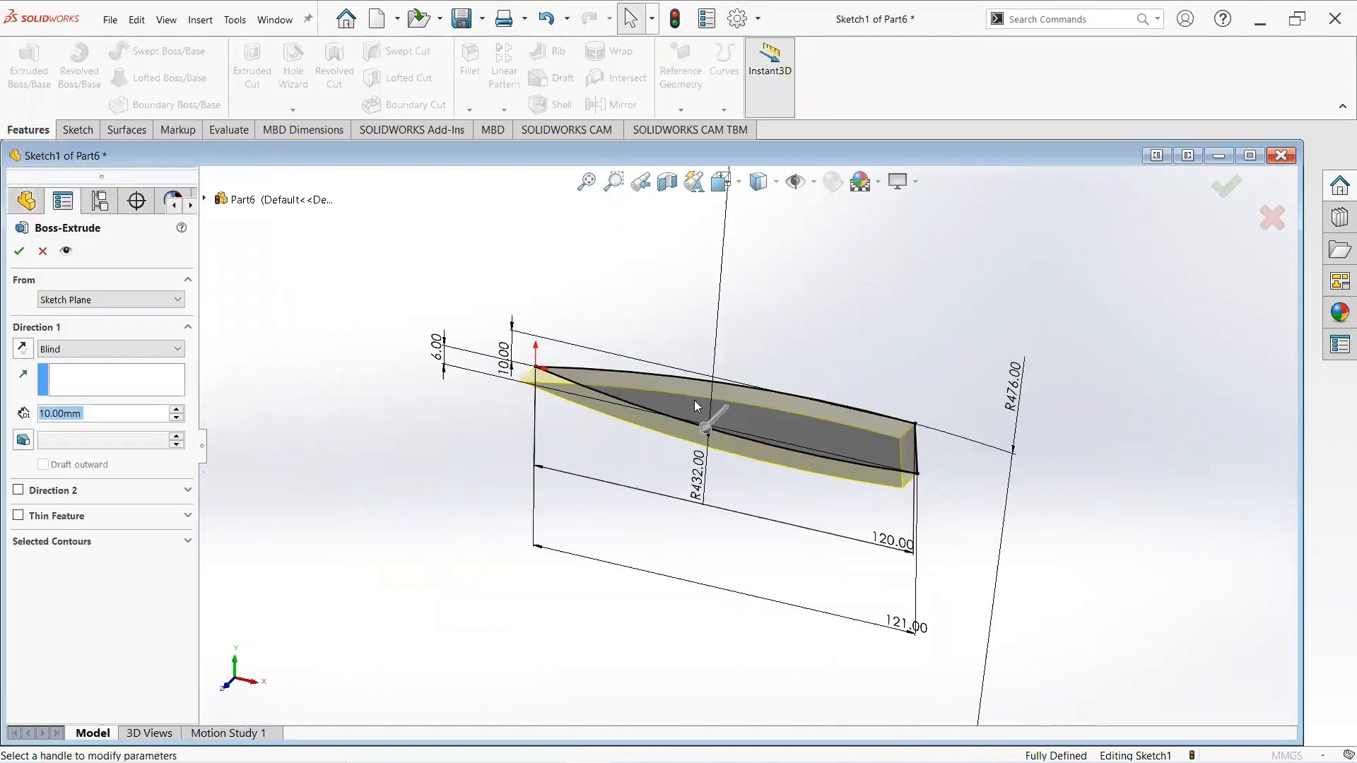
left_click(130, 356)
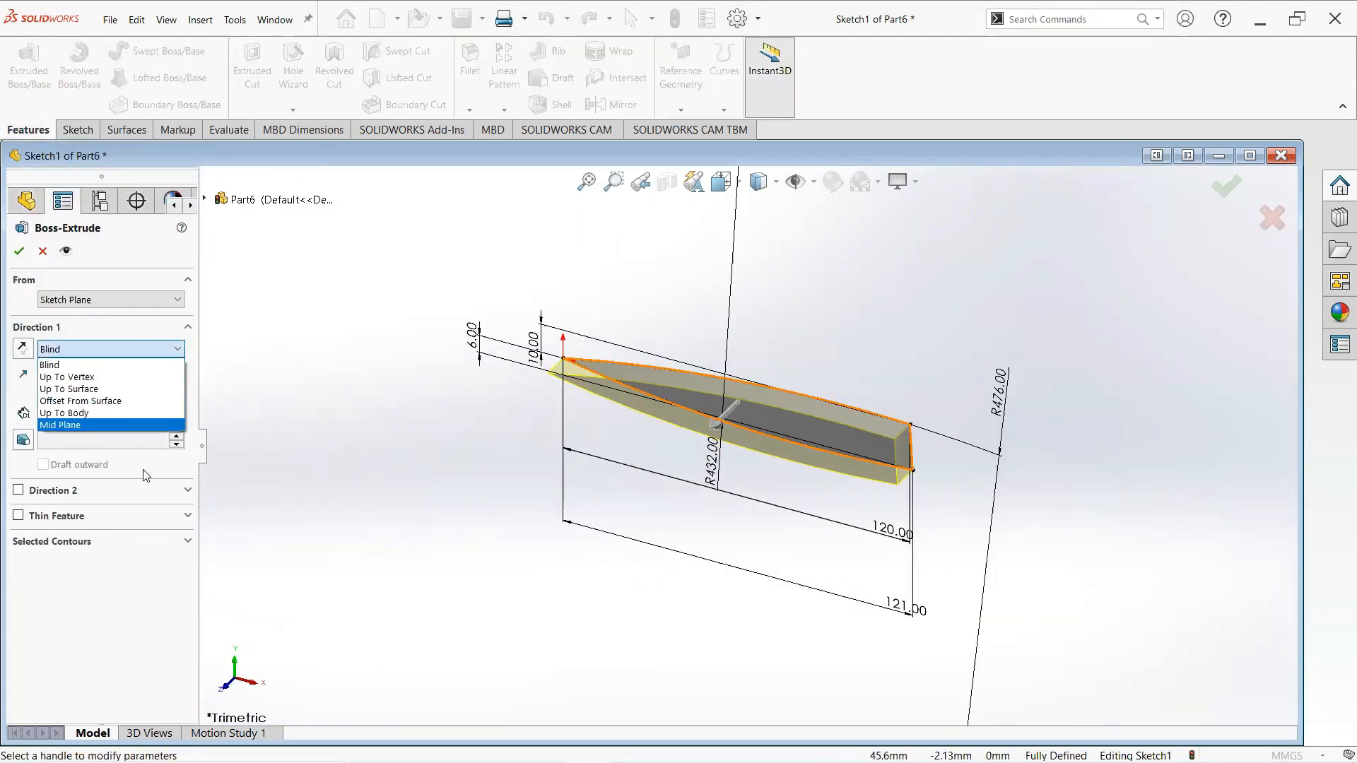
left_click(149, 424)
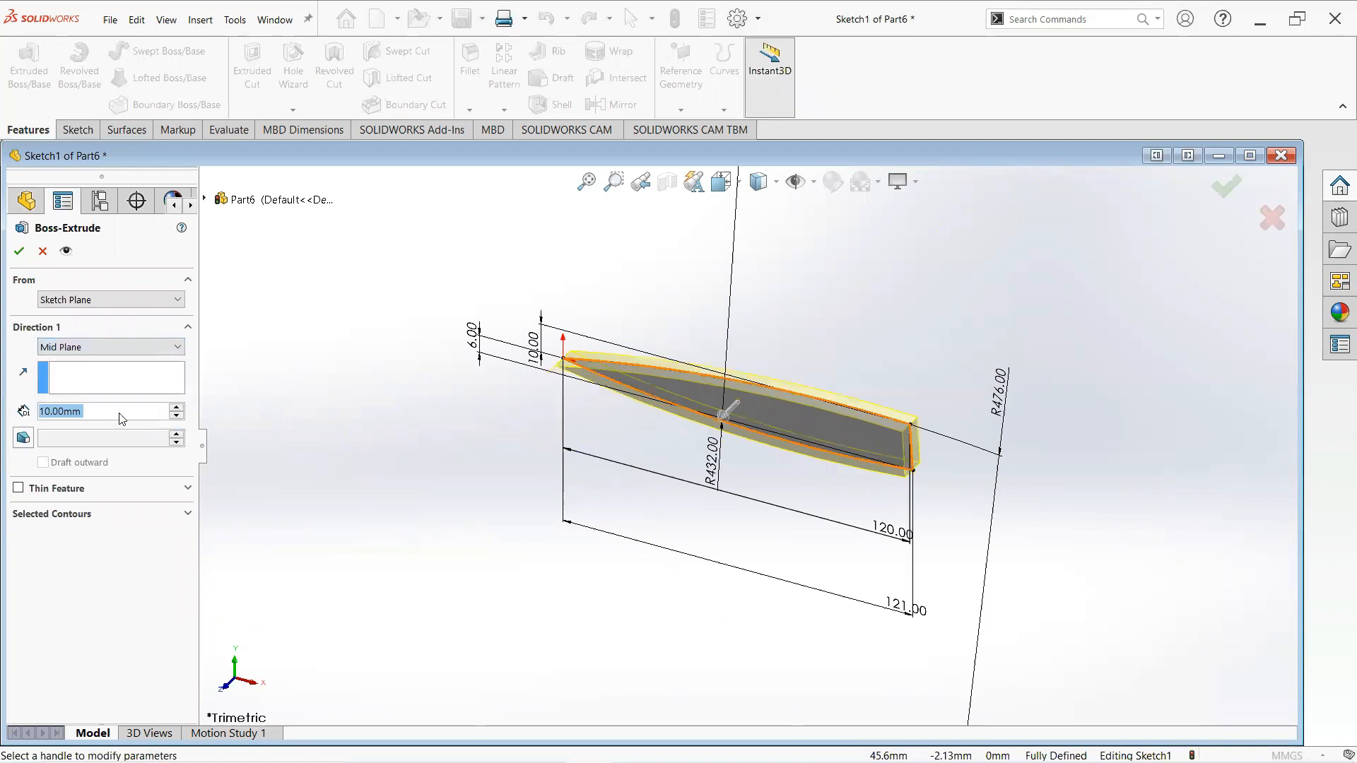
type("1")
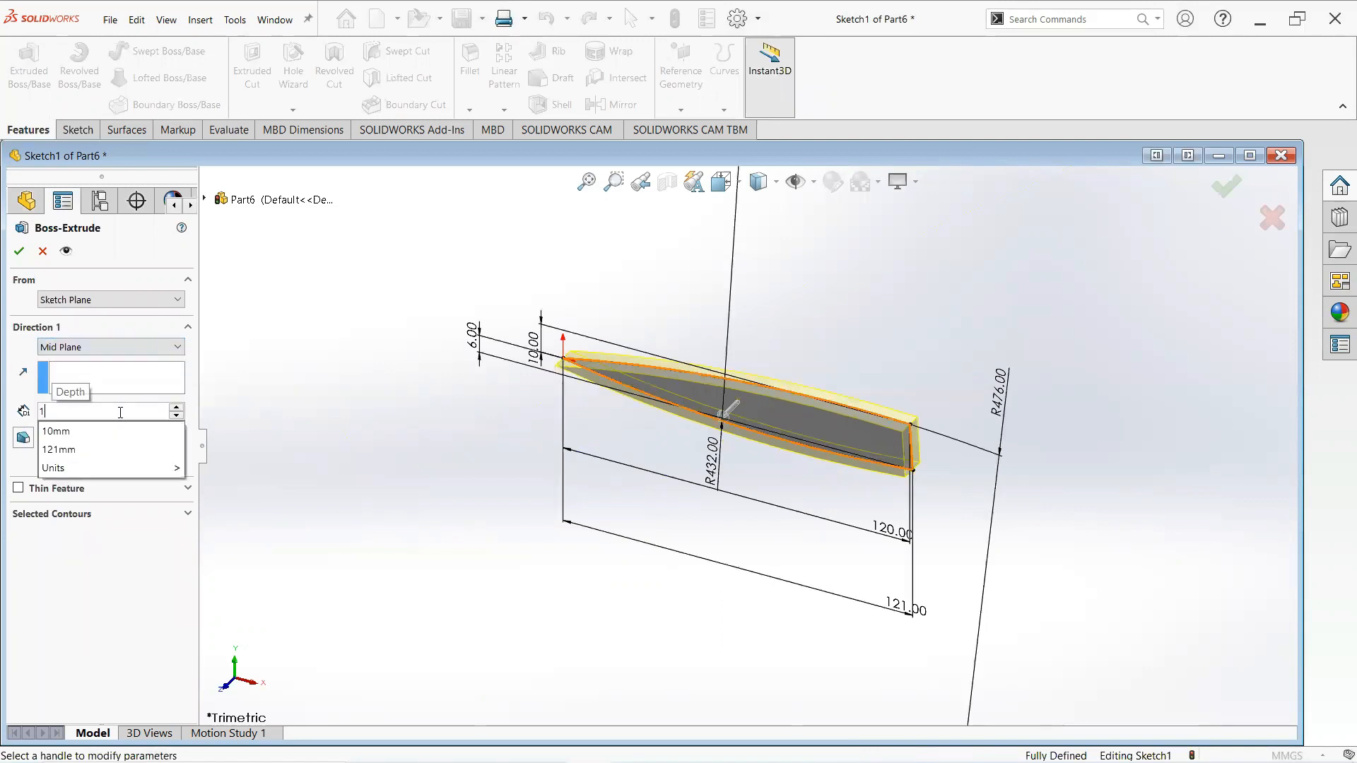
key("Return")
left_click(17, 252)
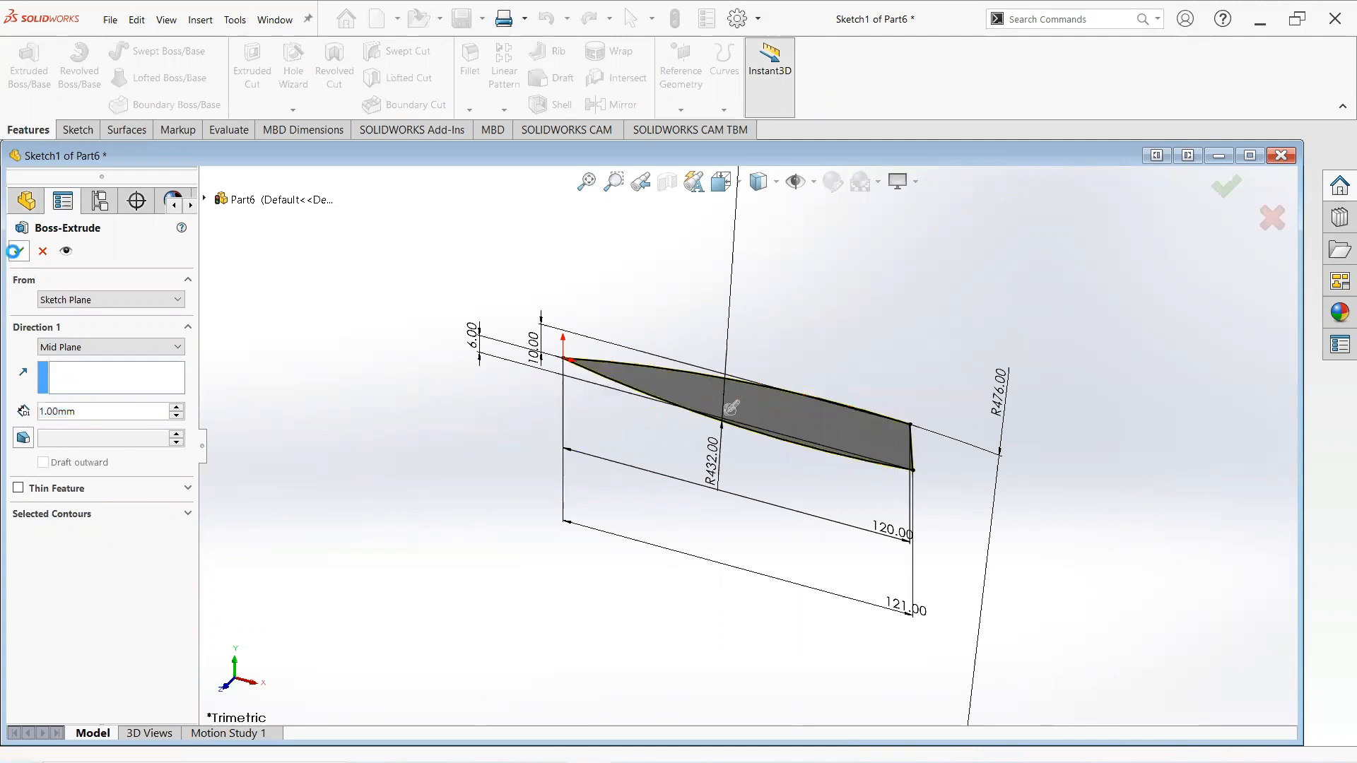
- Start a new sketch on the blade's narrow end face
scroll(935, 451, "down", 2)
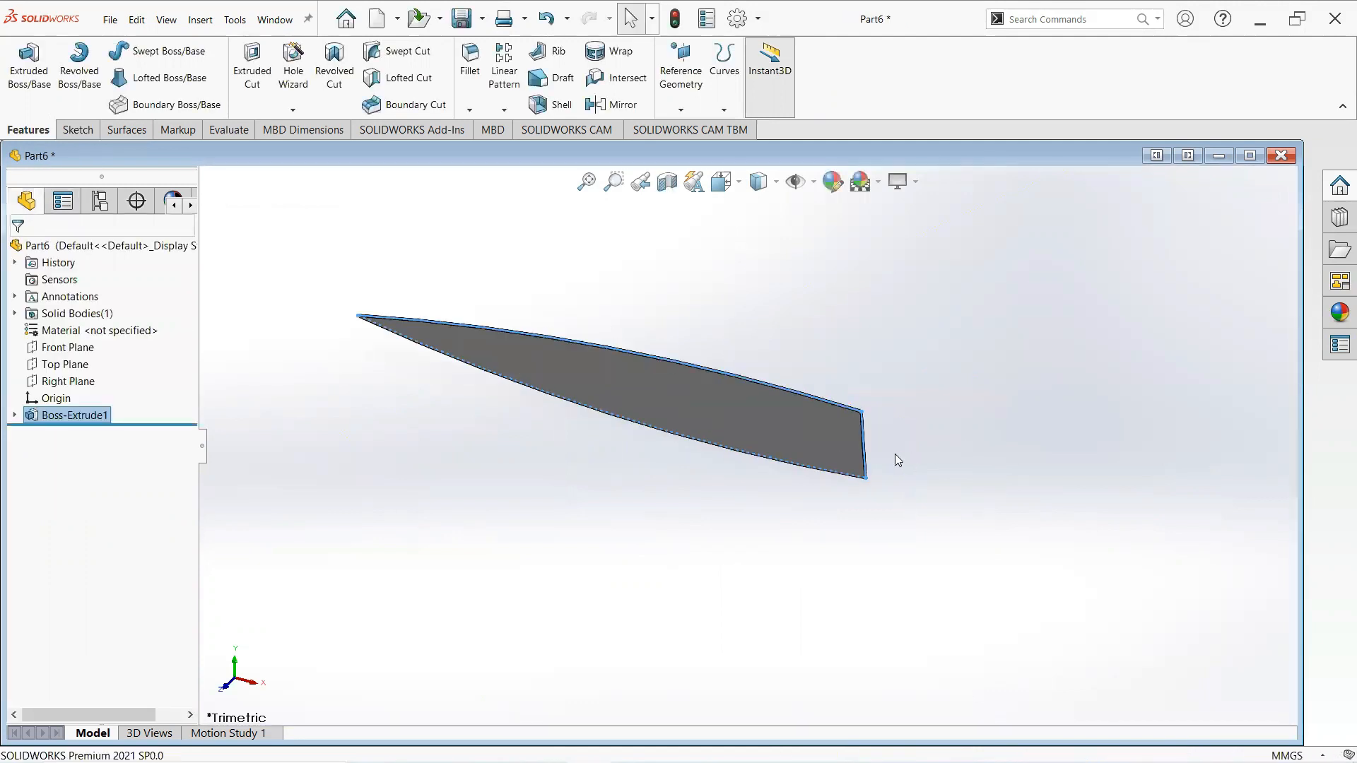
left_click(895, 453)
scroll(895, 454, "down", 4)
scroll(780, 432, "down", 1)
mouse_move(788, 433)
middle_mouse_down()
mouse_move(826, 426)
mouse_move(775, 421)
middle_mouse_up()
left_click(786, 404)
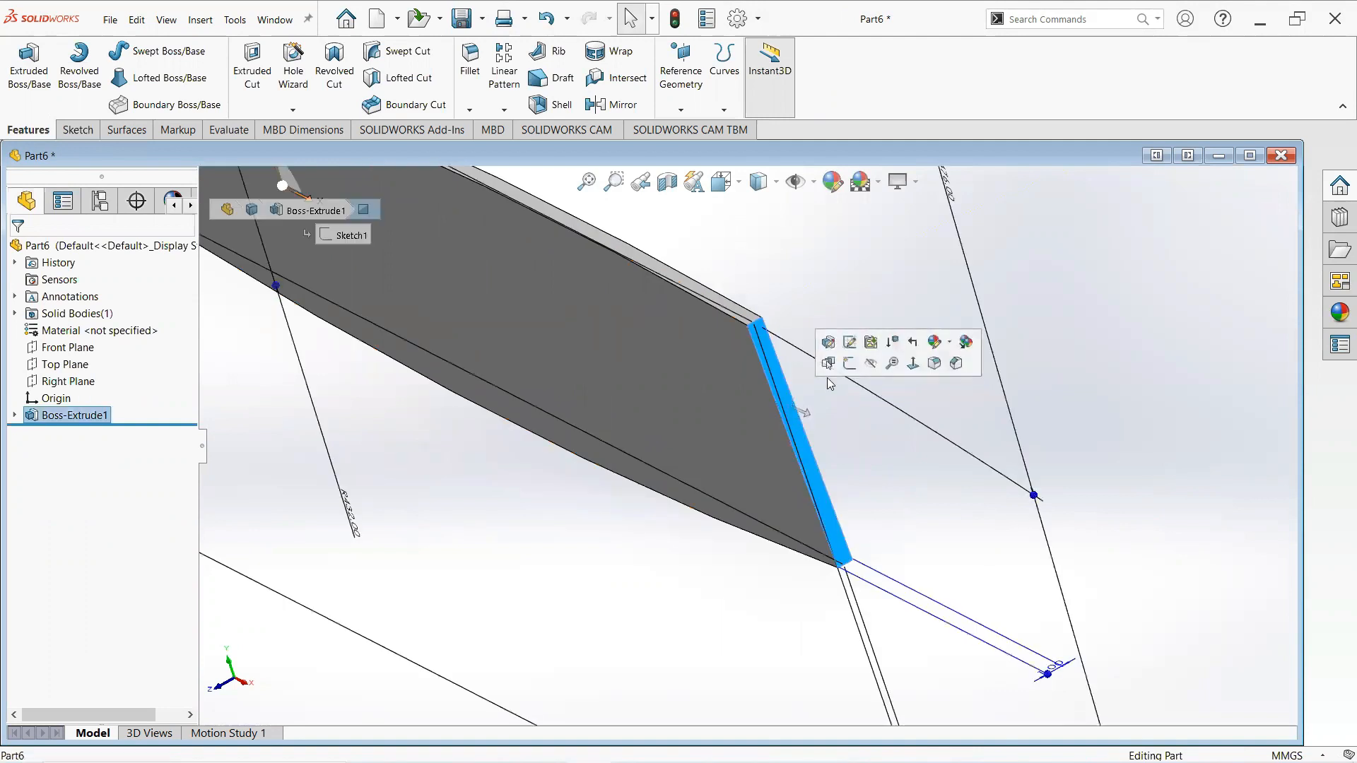
left_click(848, 364)
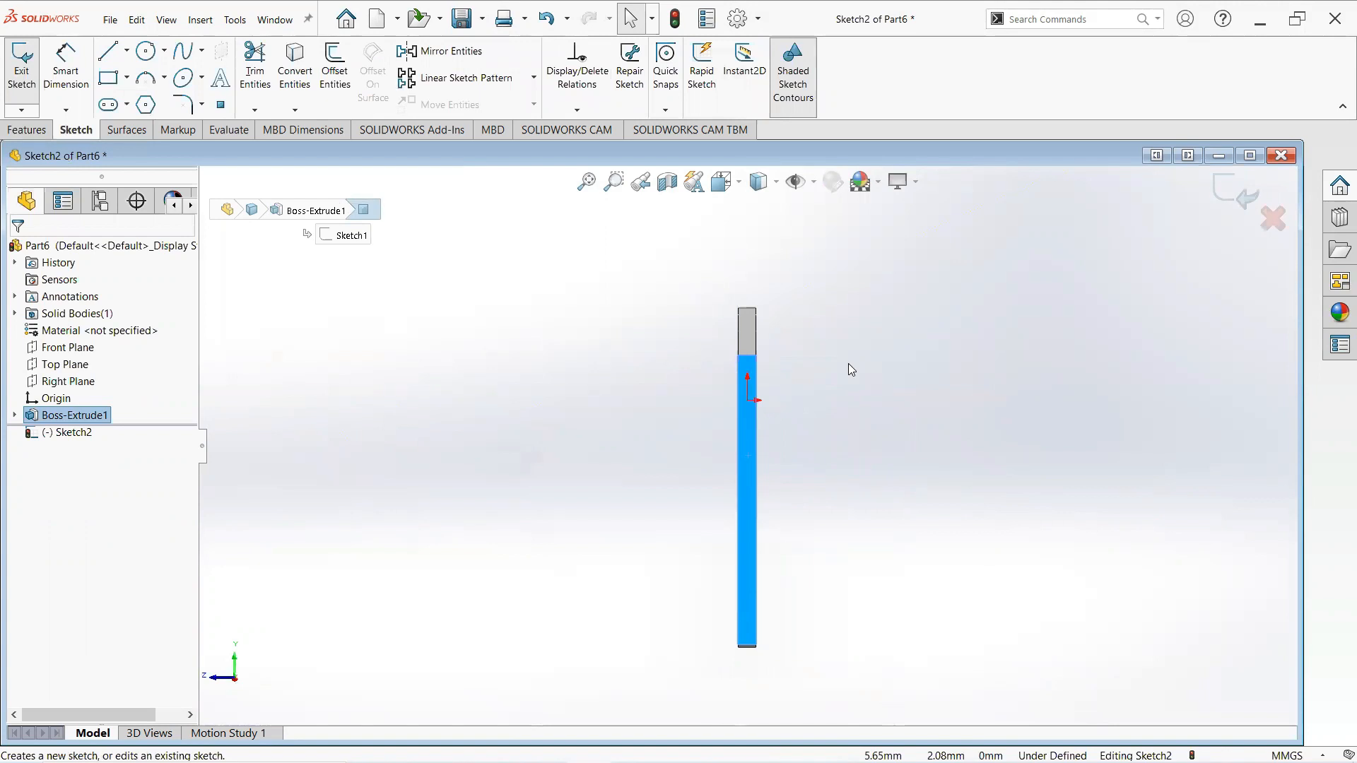
- Sketch a three-point arc starting at the end face's upper corner and curving outward and down
left_click(163, 78)
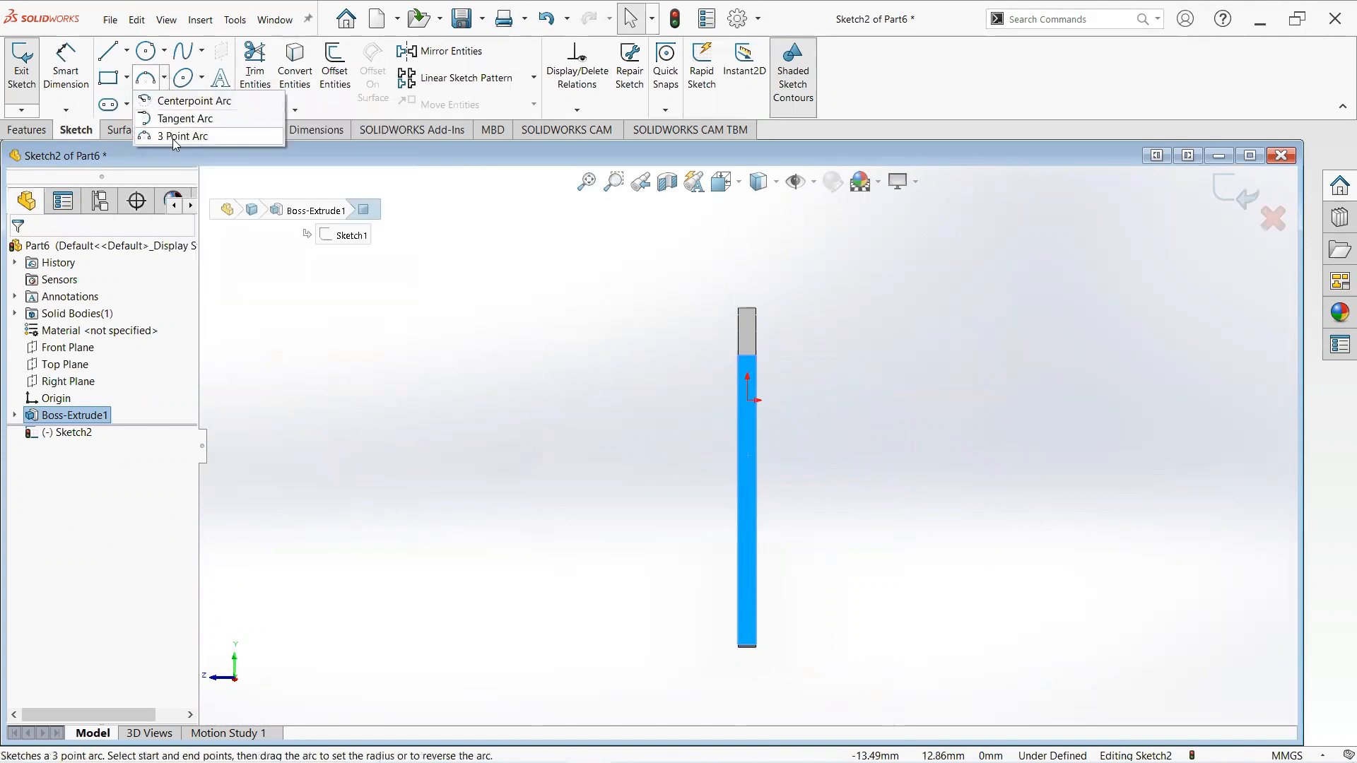
scroll(765, 370, "down", 2)
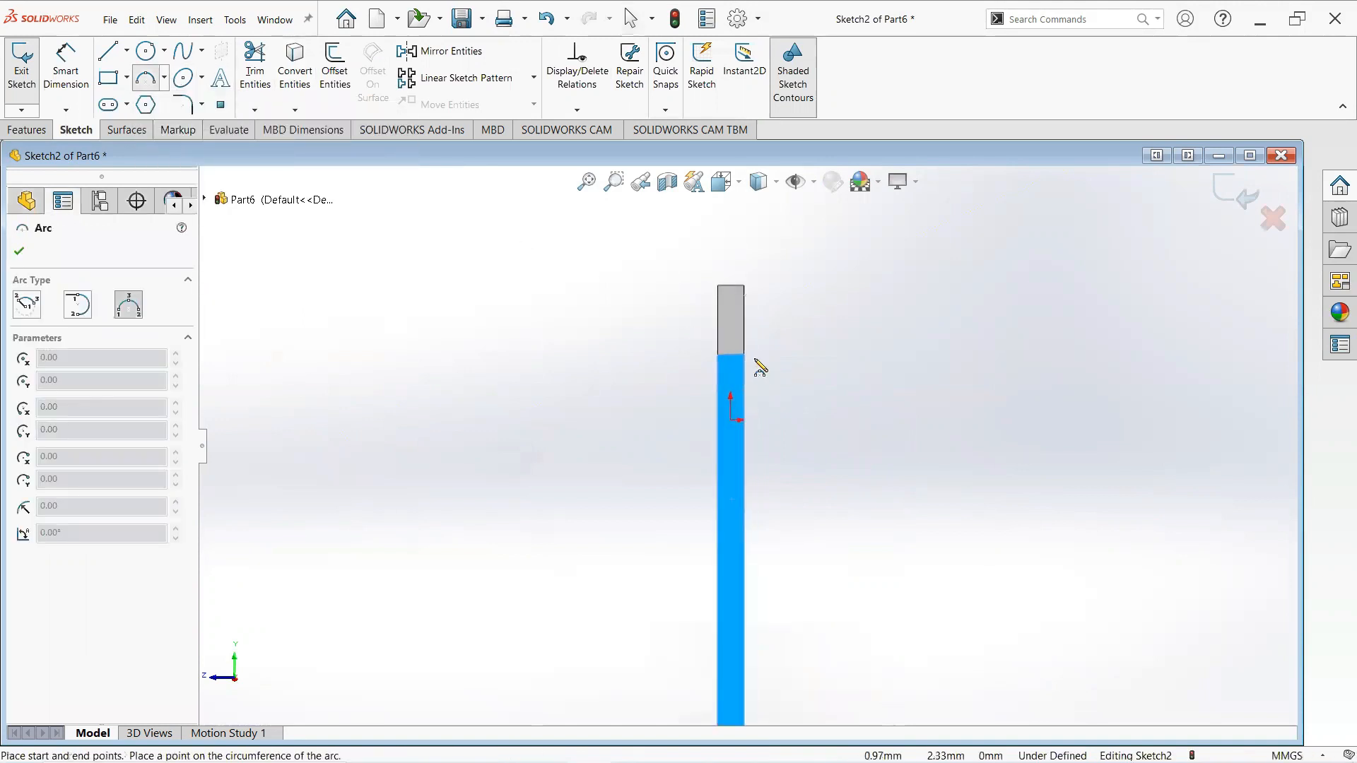
left_click(751, 357)
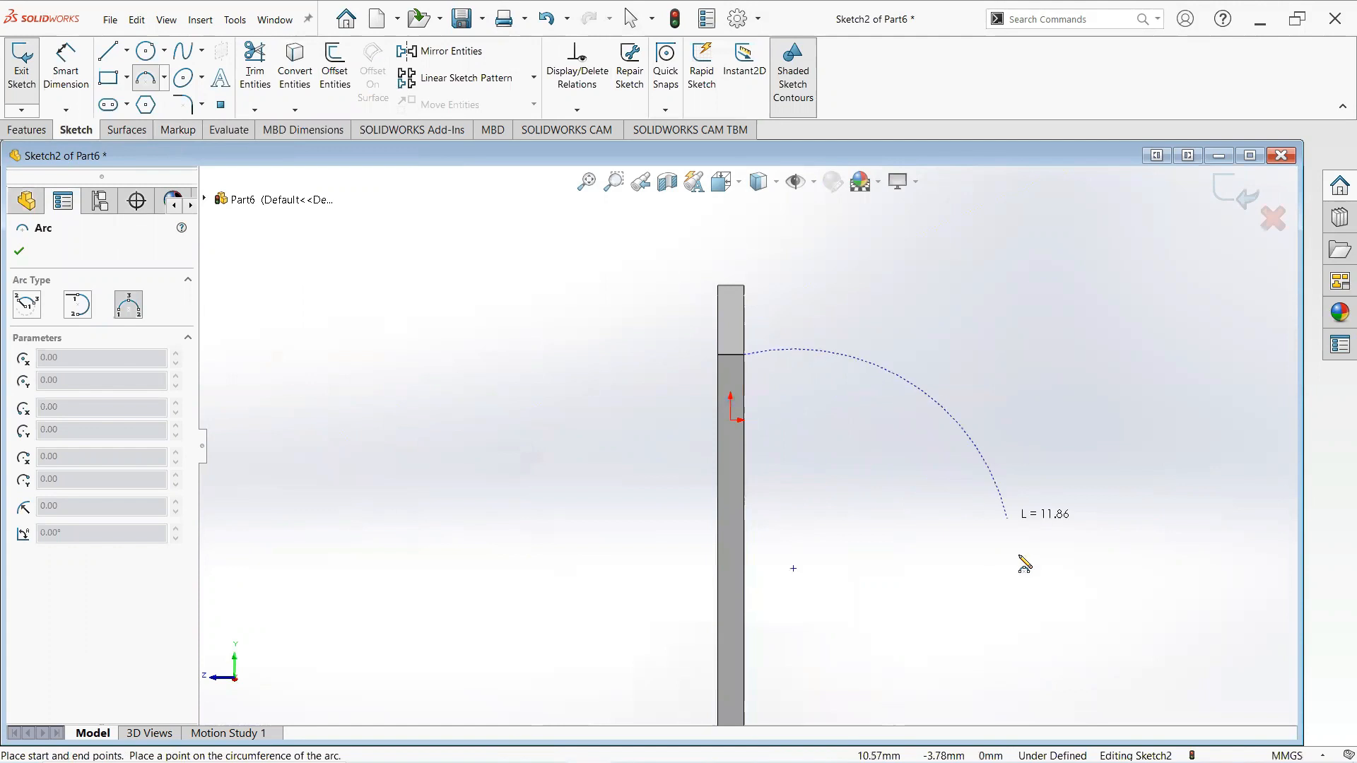
left_click(885, 534)
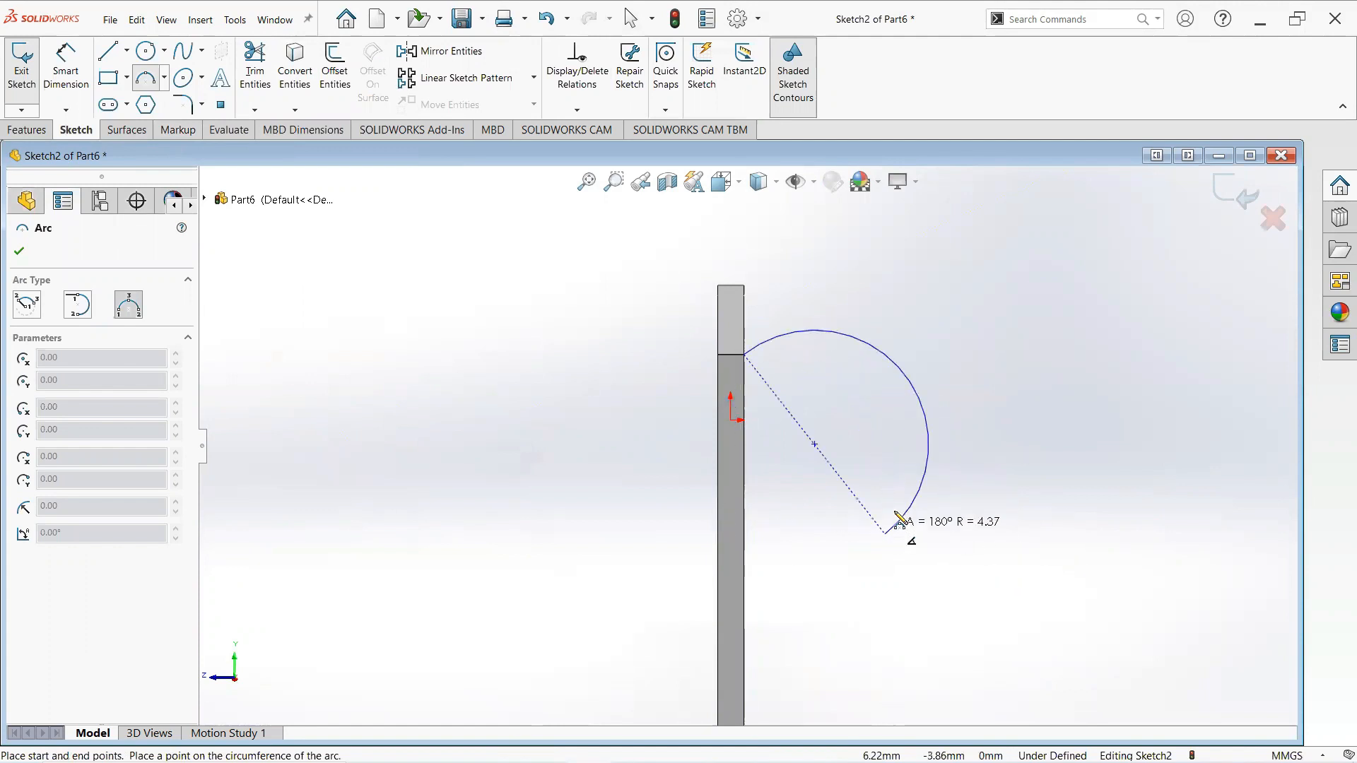
left_click(877, 444)
right_click(876, 446)
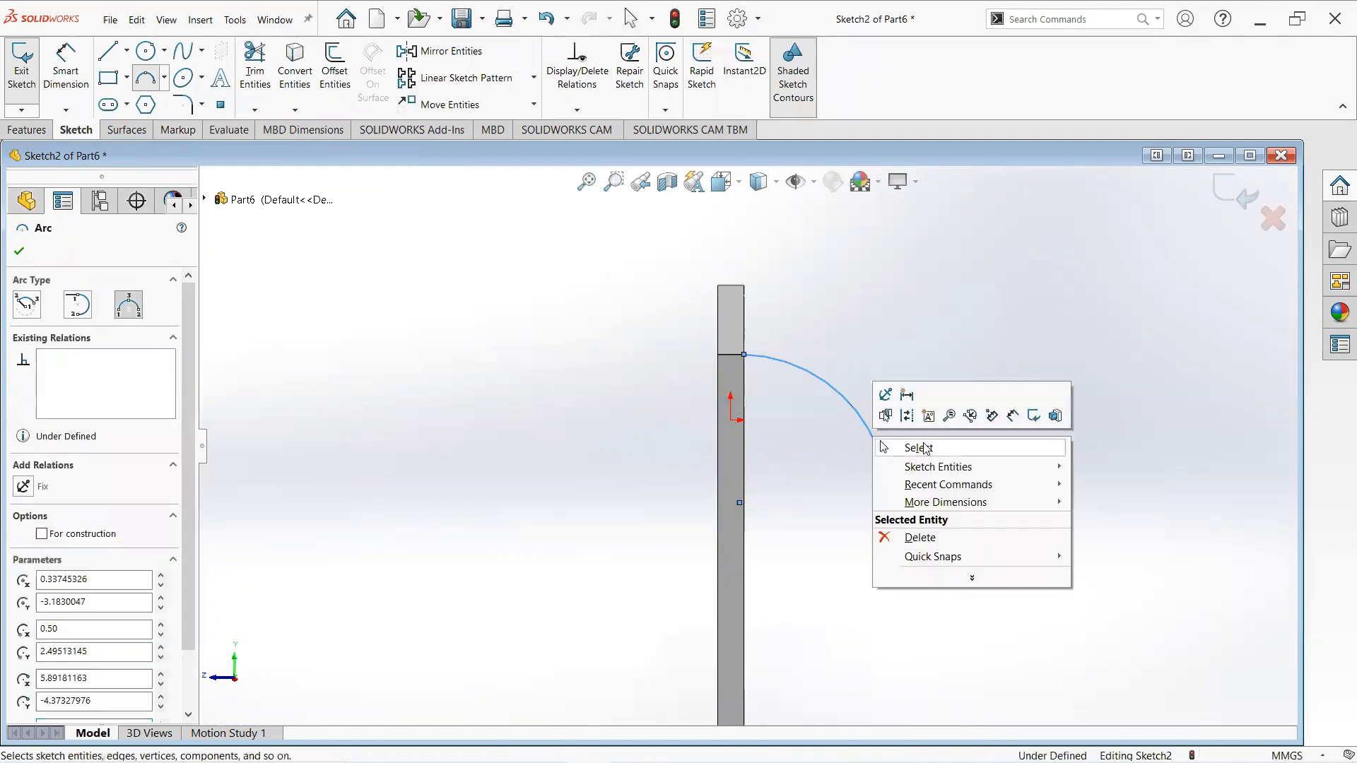
left_click(884, 448)
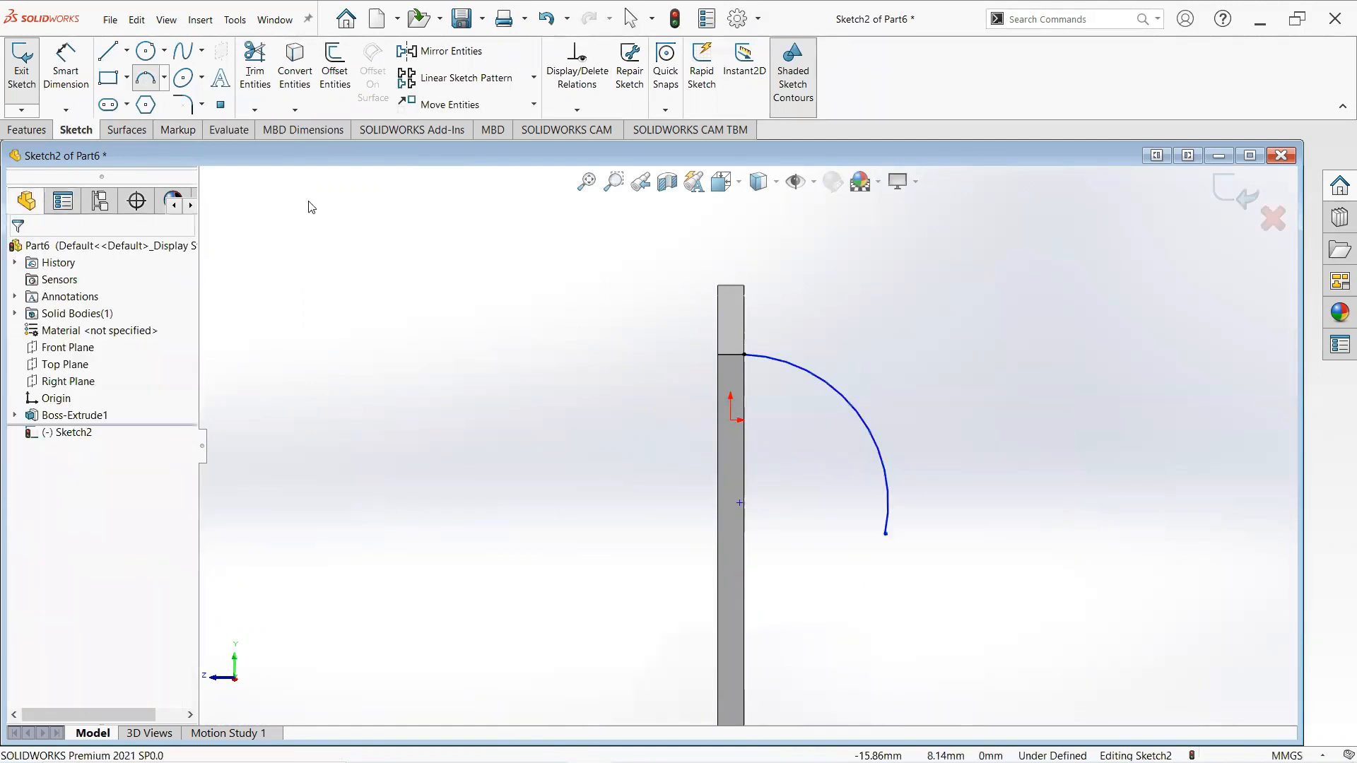
- Set the vertical distance between the arc's two end points to 6.3 mm
left_click(68, 69)
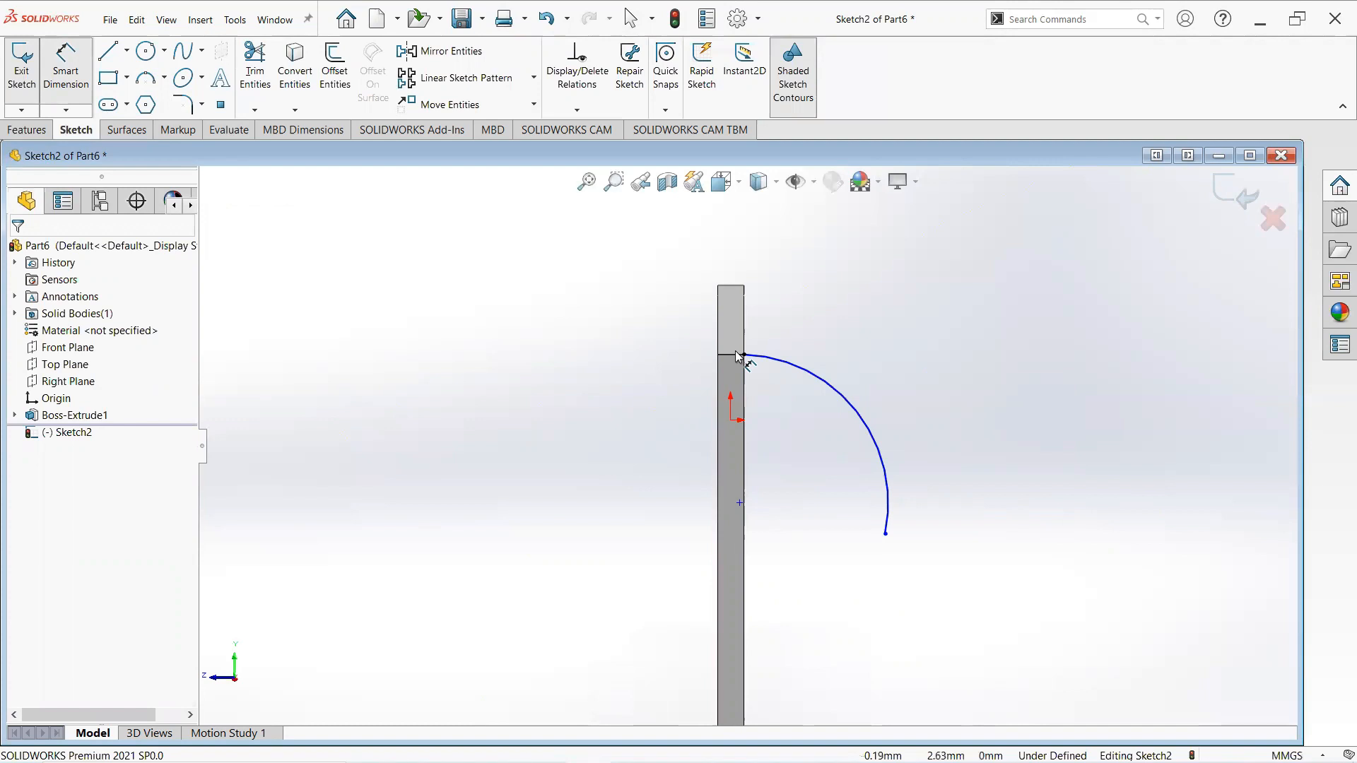
left_click(885, 534)
left_click(1091, 522)
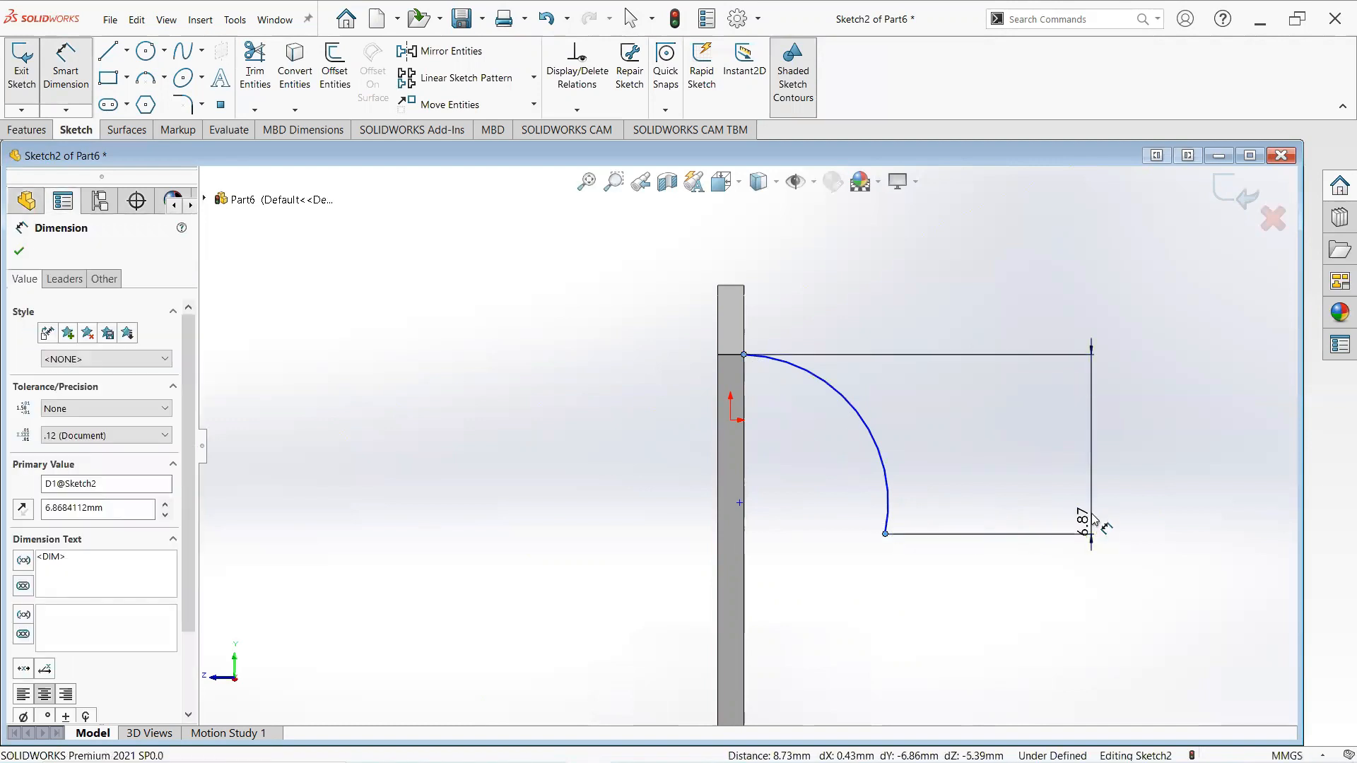
type("6.")
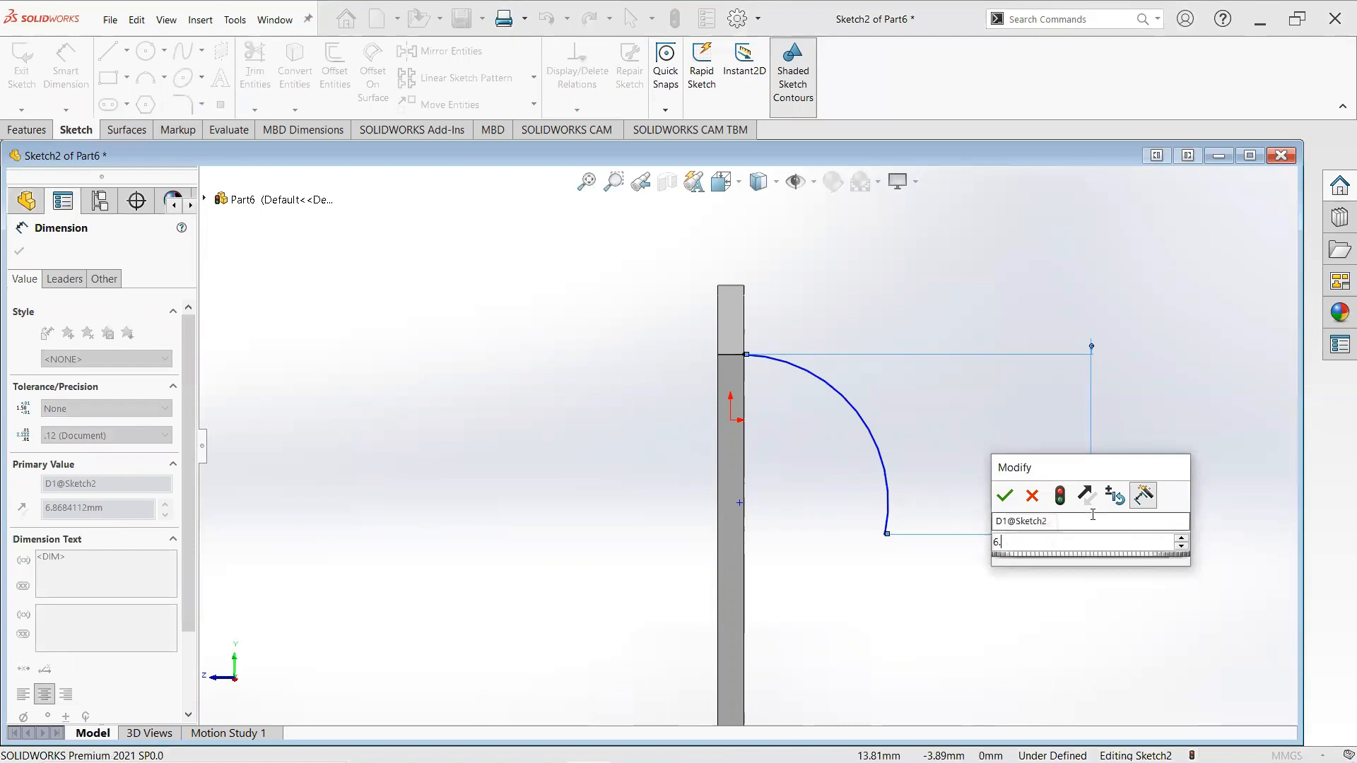
type("3")
key("Return")
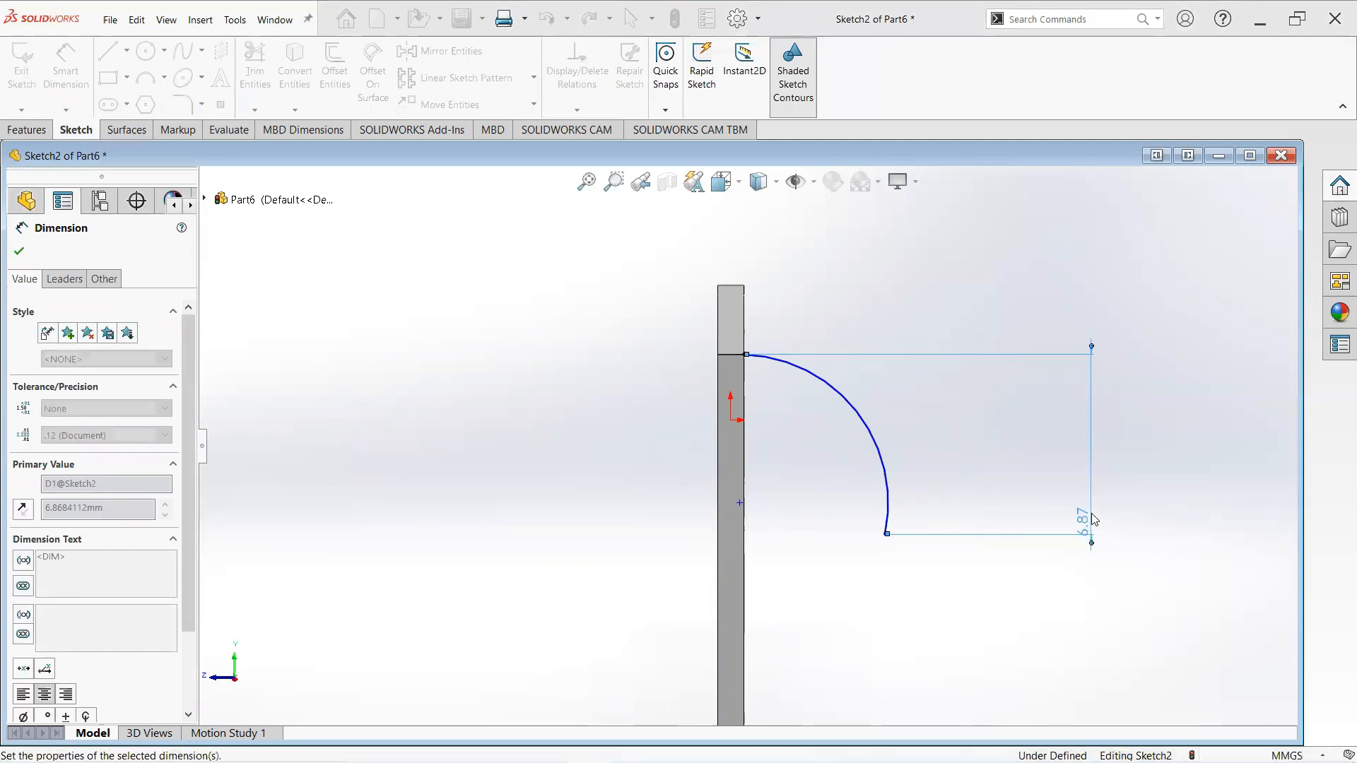
- Dimension the arc's radius as 5.3 mm
left_click(877, 454)
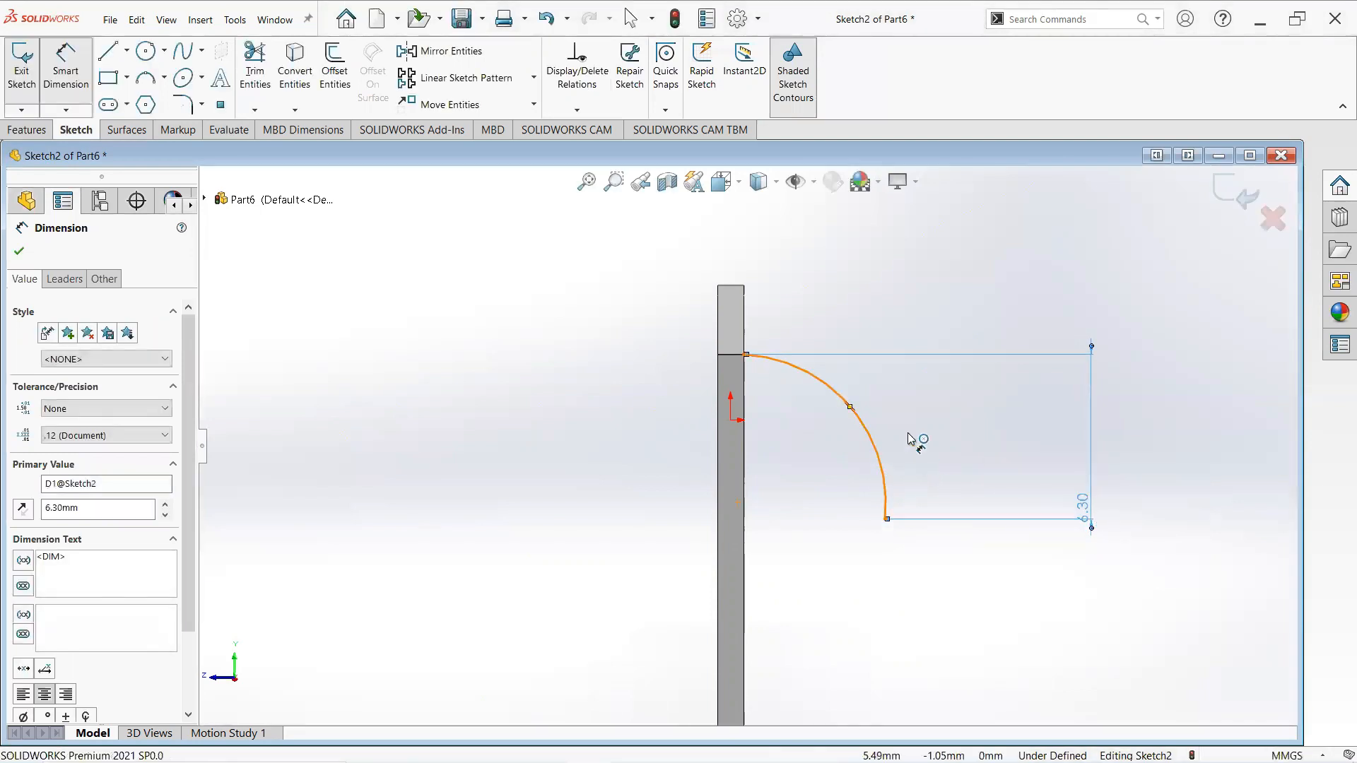
left_click(1014, 354)
left_click(1117, 353)
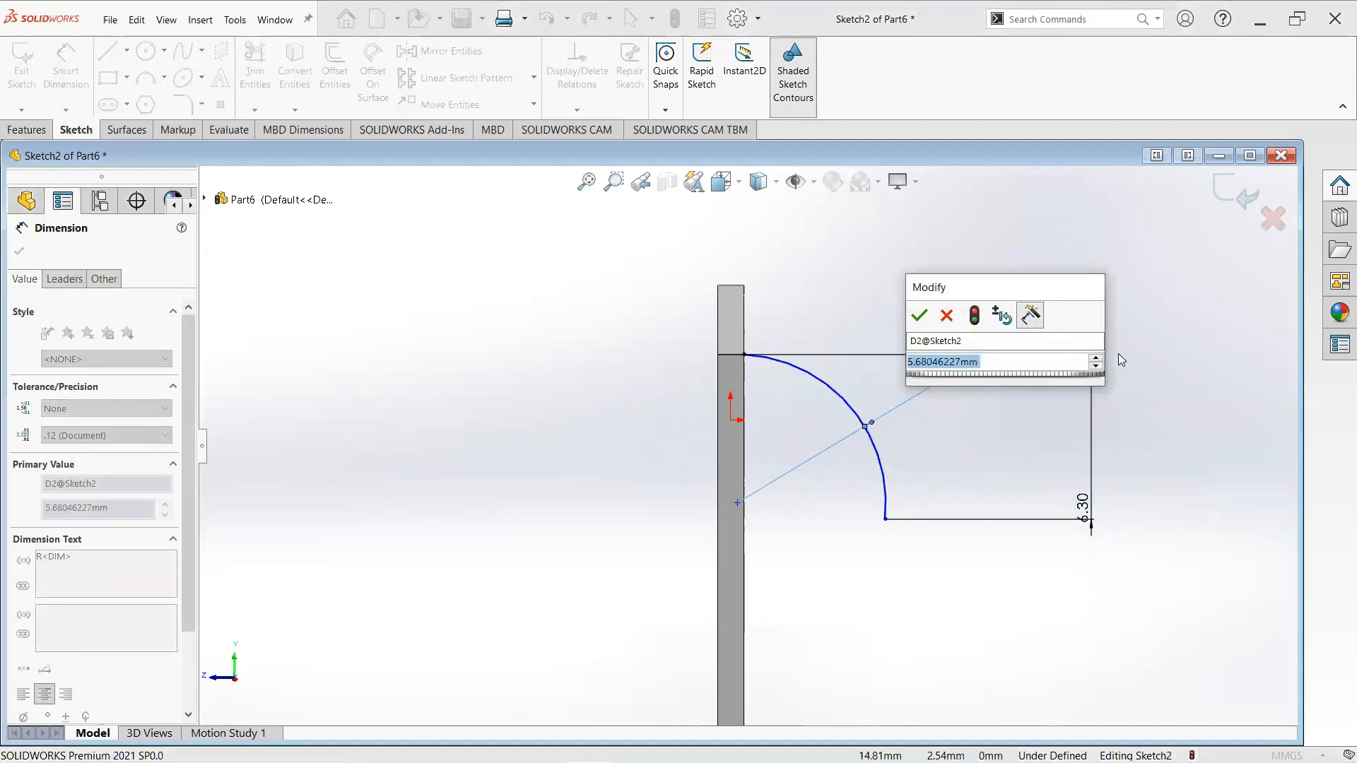
type("5.3")
key("Return")
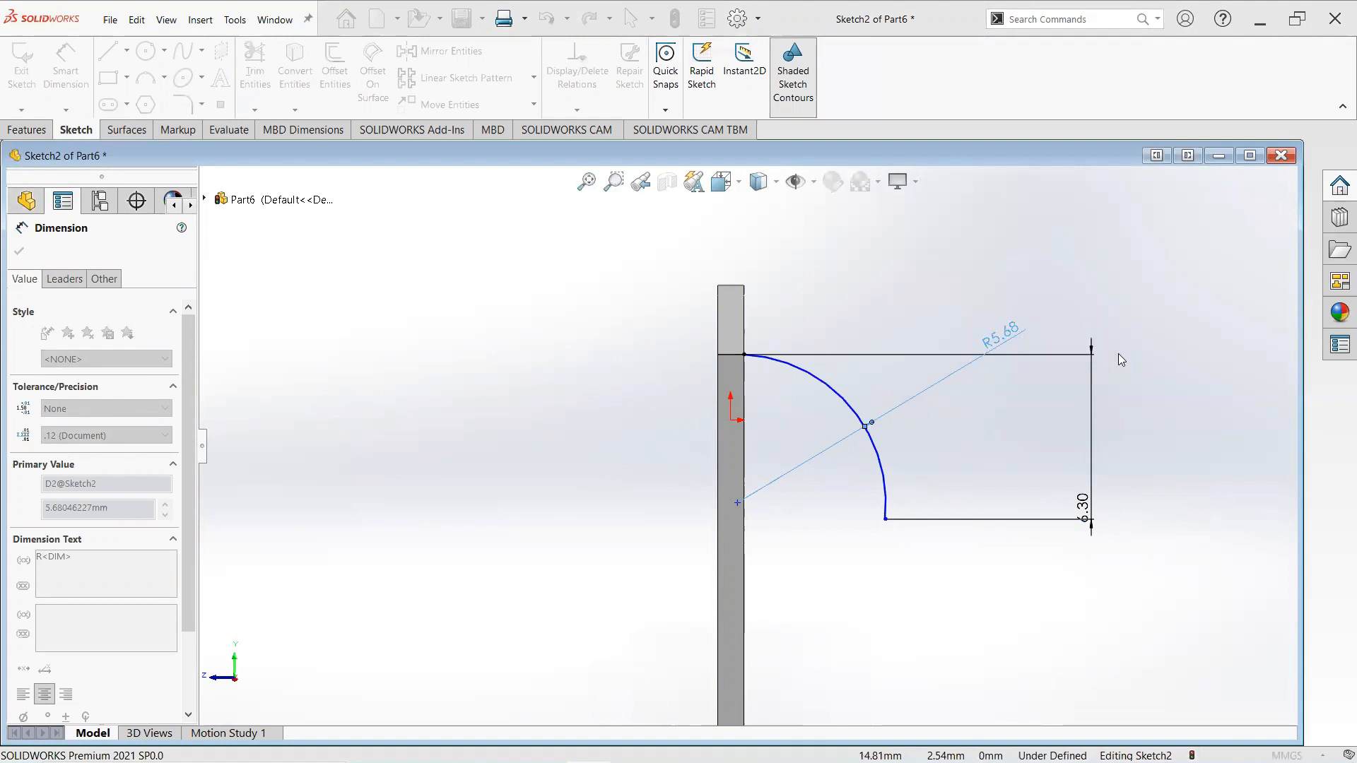
- Set the horizontal distance from the face's edge to the arc's lower end point to 4.3 mm
left_click(885, 520)
left_click(885, 520)
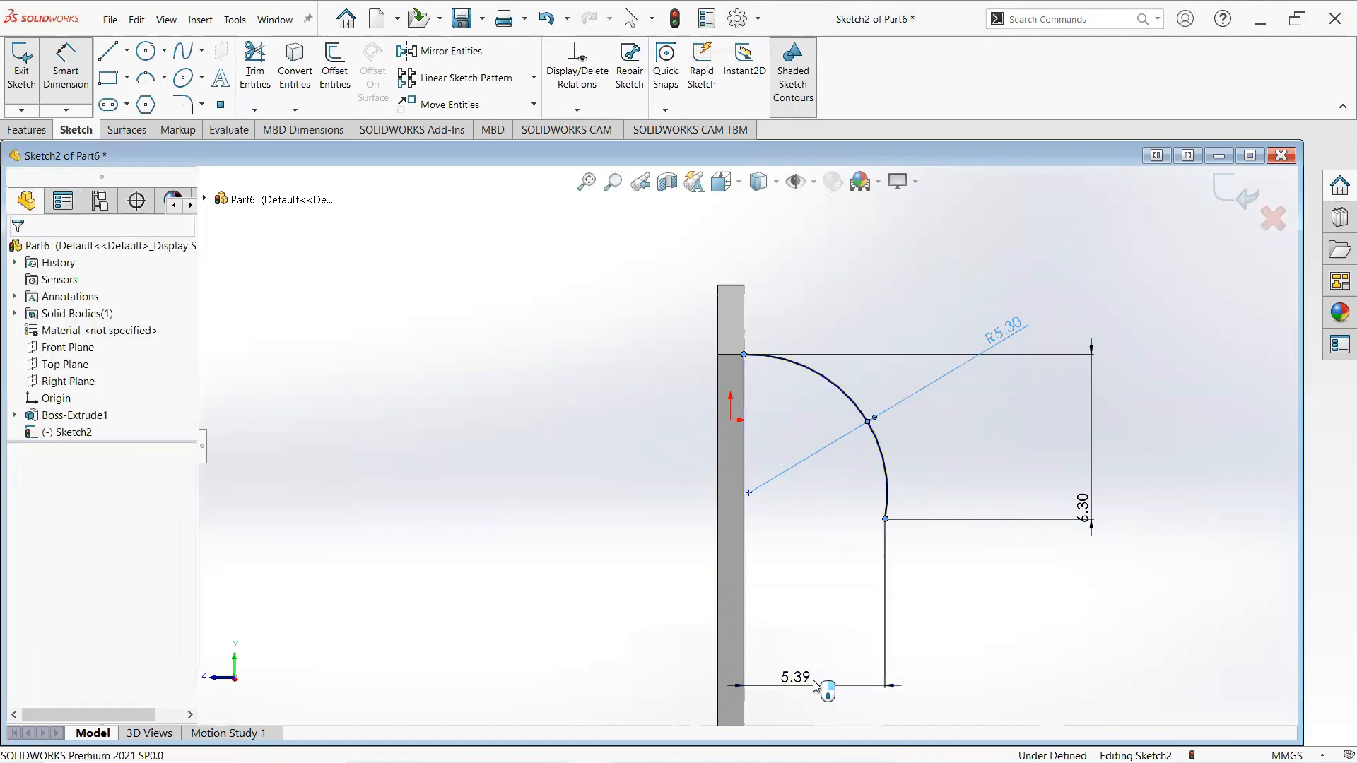
left_click(815, 687)
type("4.3")
key("Return")
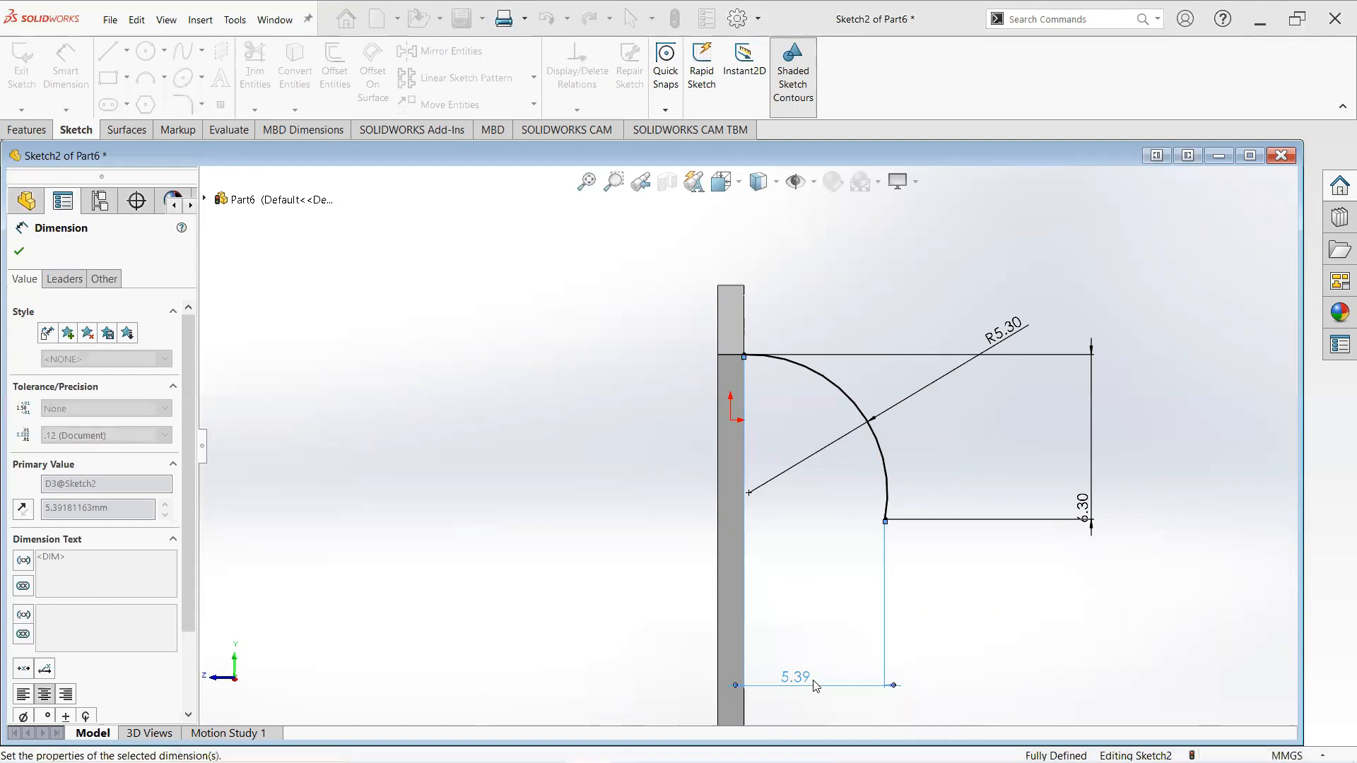
left_click(20, 252)
- Draw a vertical line from the arc's upper end point down along the end face
scroll(776, 494, "up", 2)
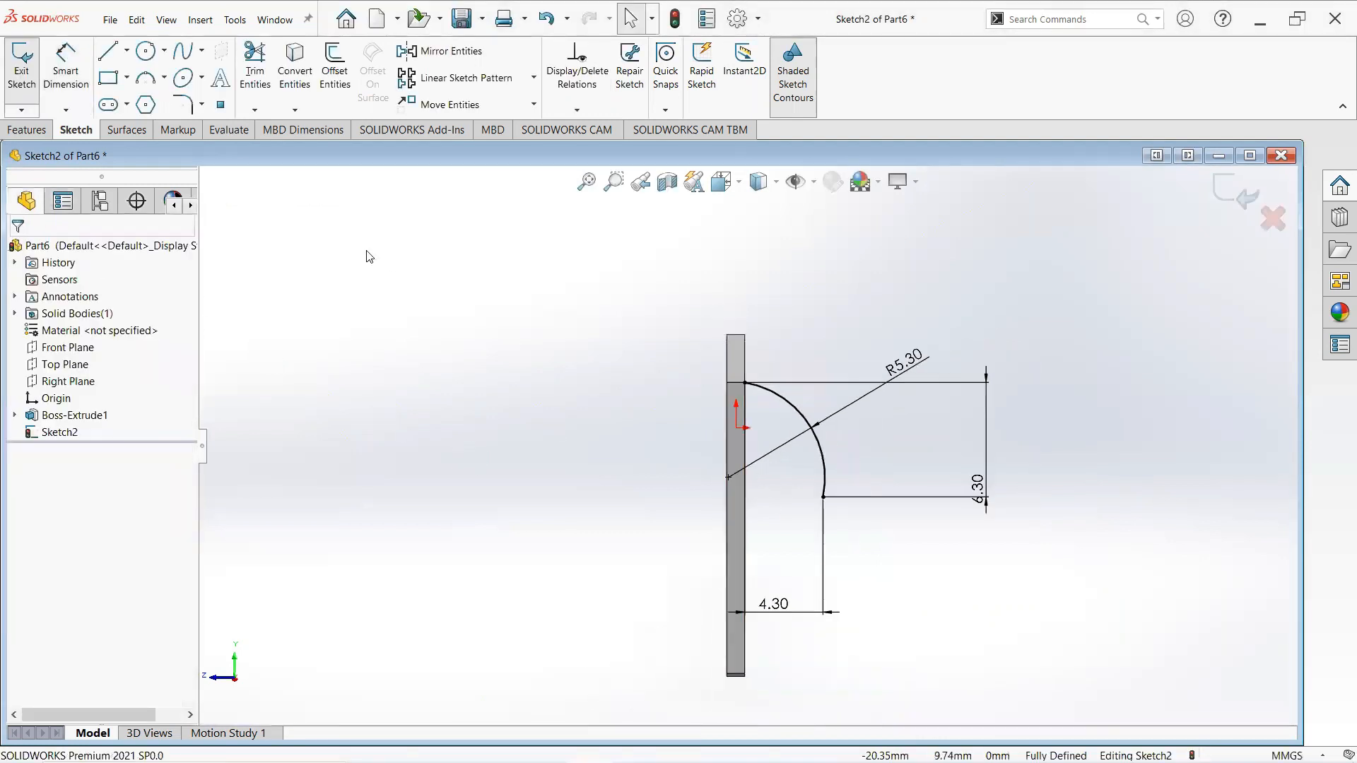
left_click(109, 52)
scroll(735, 403, "up", 2)
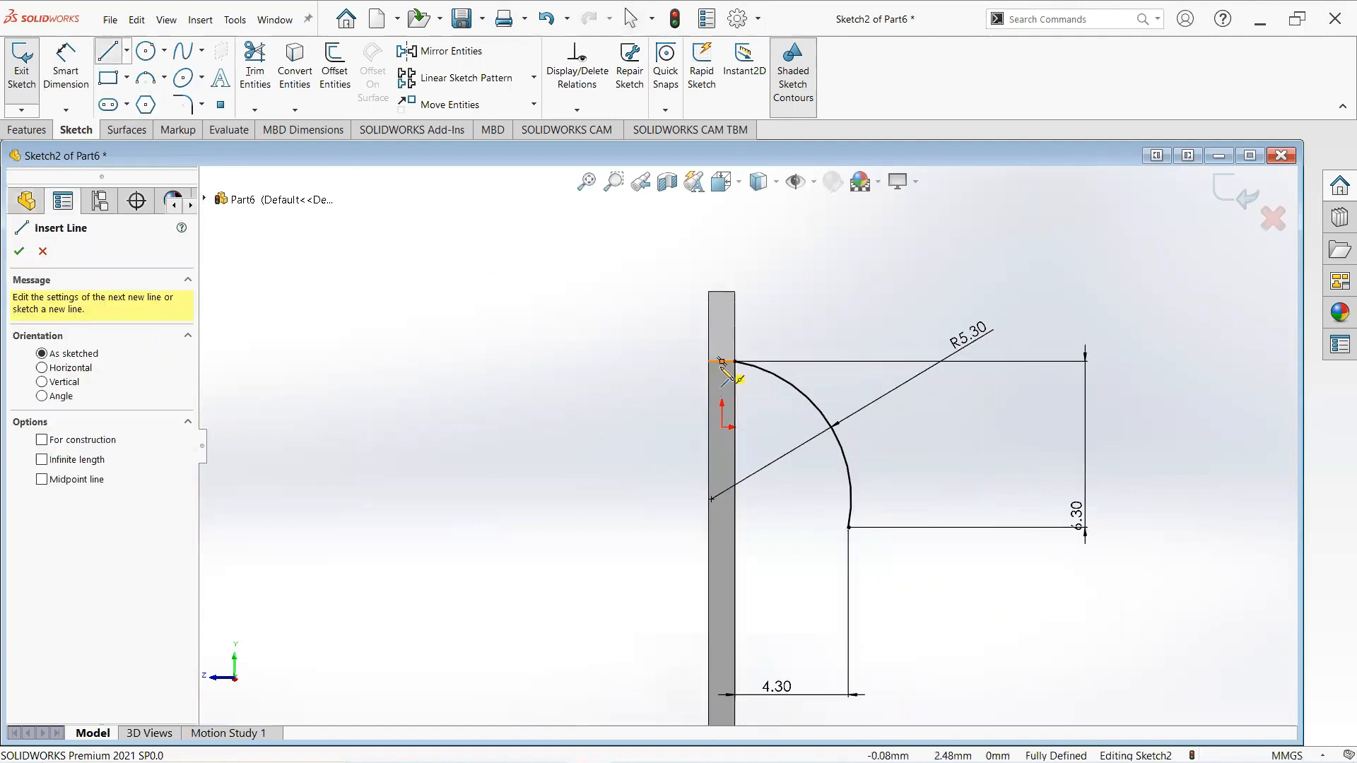
left_click(720, 362)
left_click(721, 663)
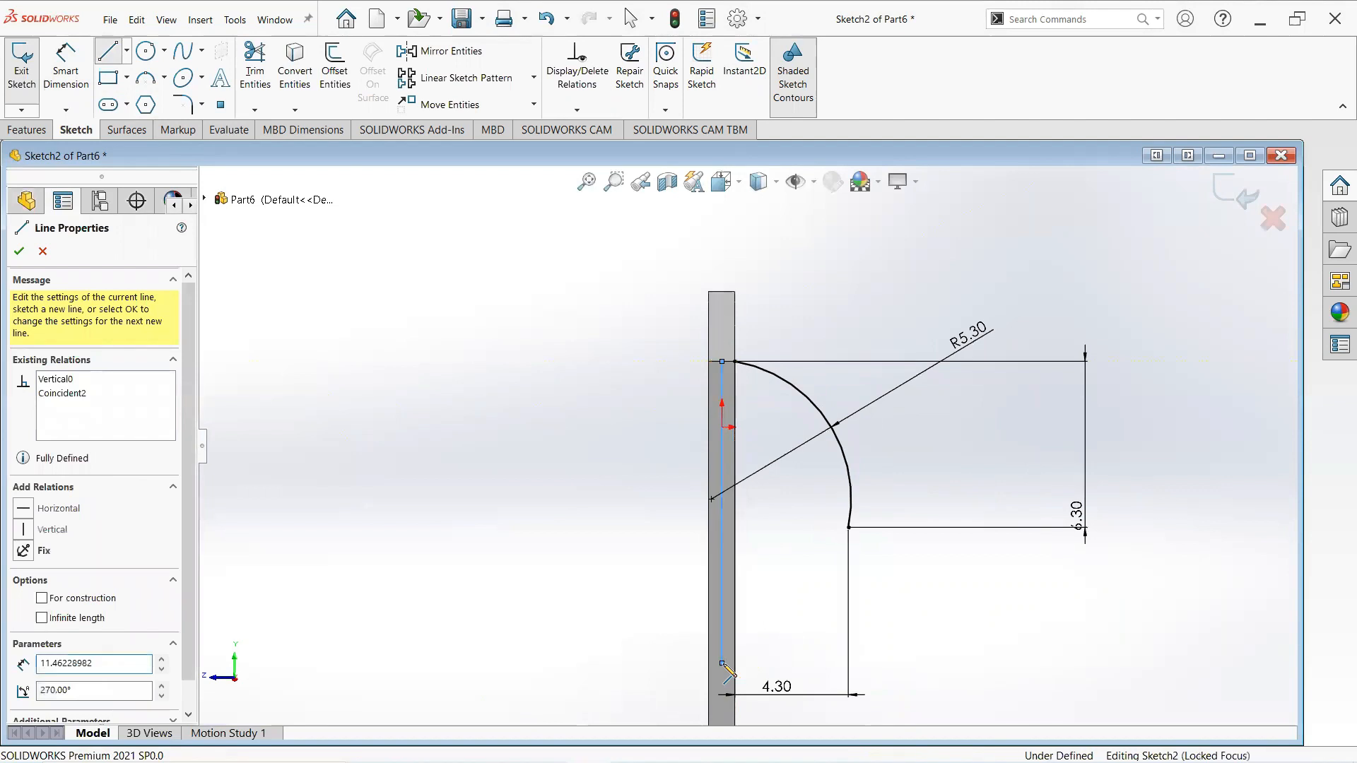
right_click(722, 560)
left_click(781, 568)
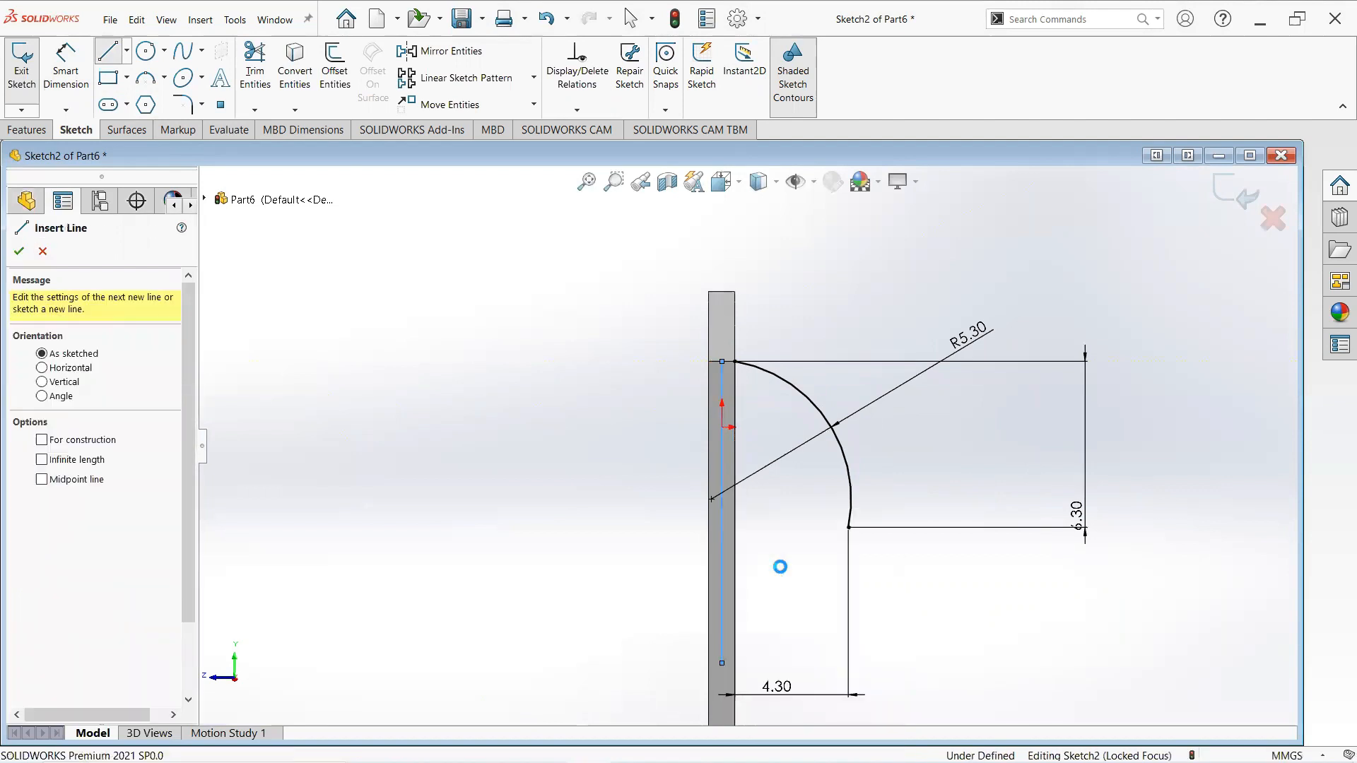
- Convert the vertical line on the end face into construction geometry
left_click(722, 547)
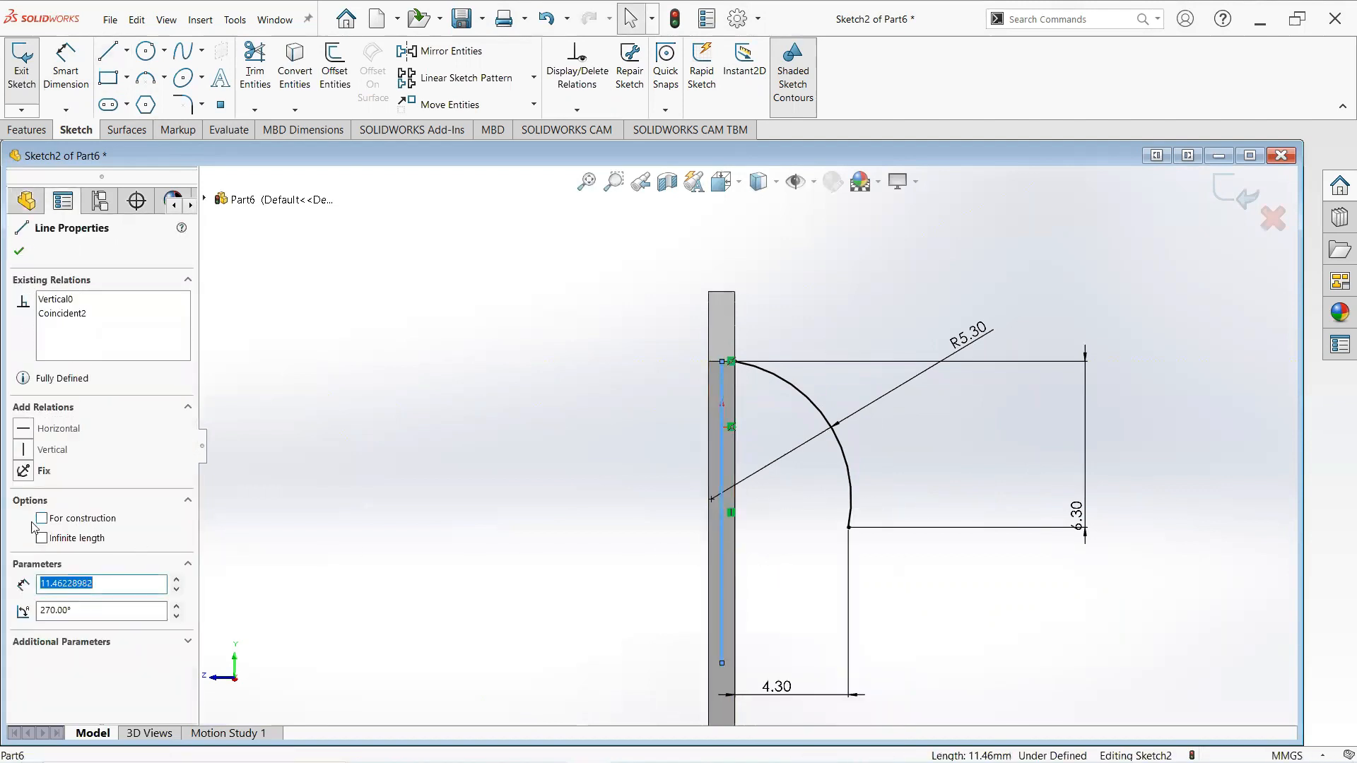
left_click(42, 518)
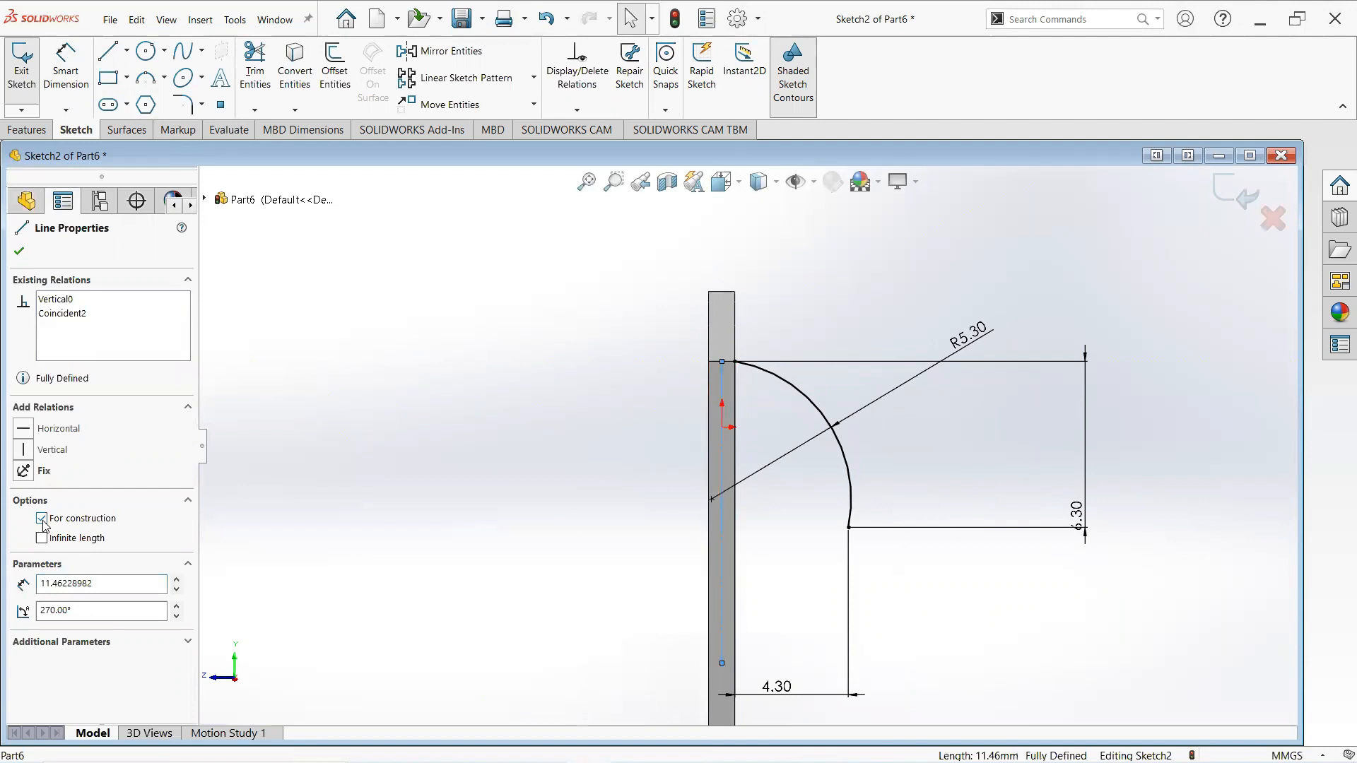
left_click(19, 252)
- Mirror the 5.3 mm arc about the vertical construction line
scroll(848, 646, "up", 3)
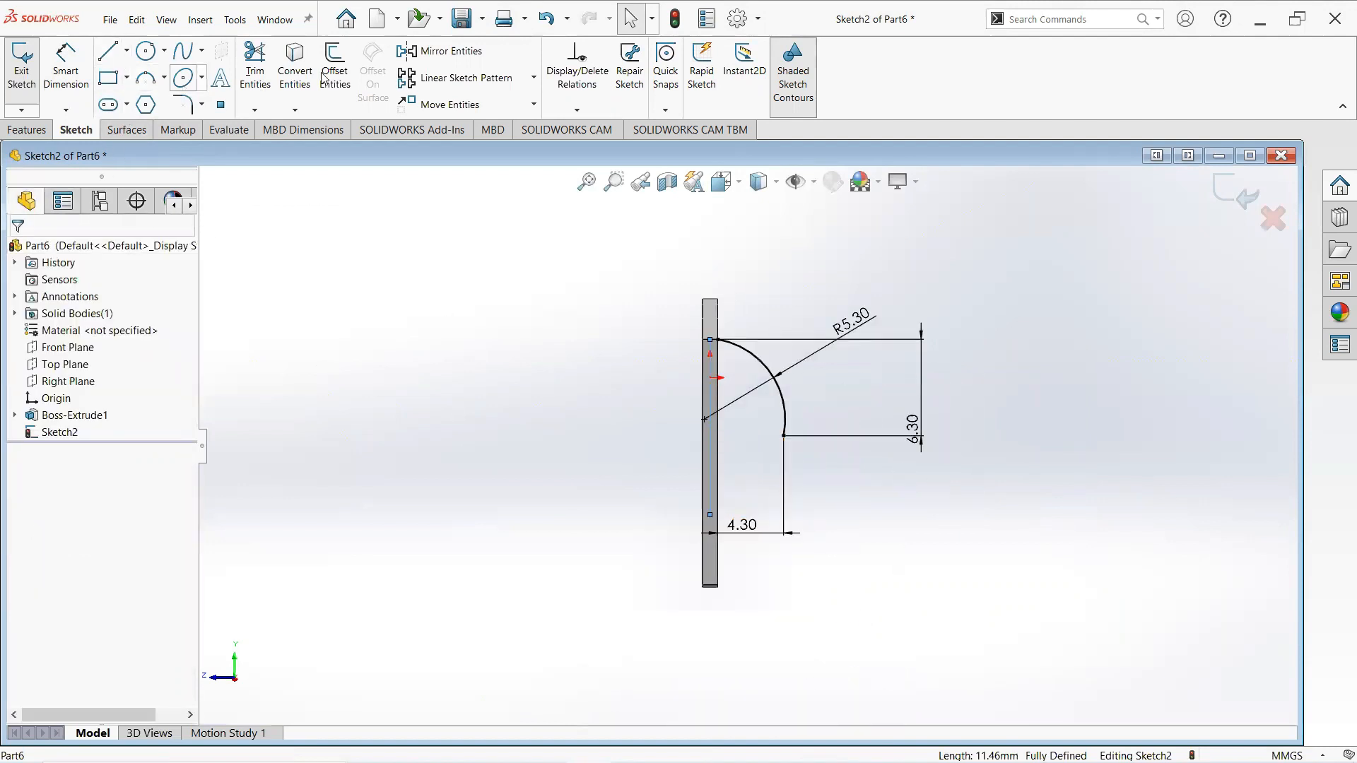
left_click(453, 57)
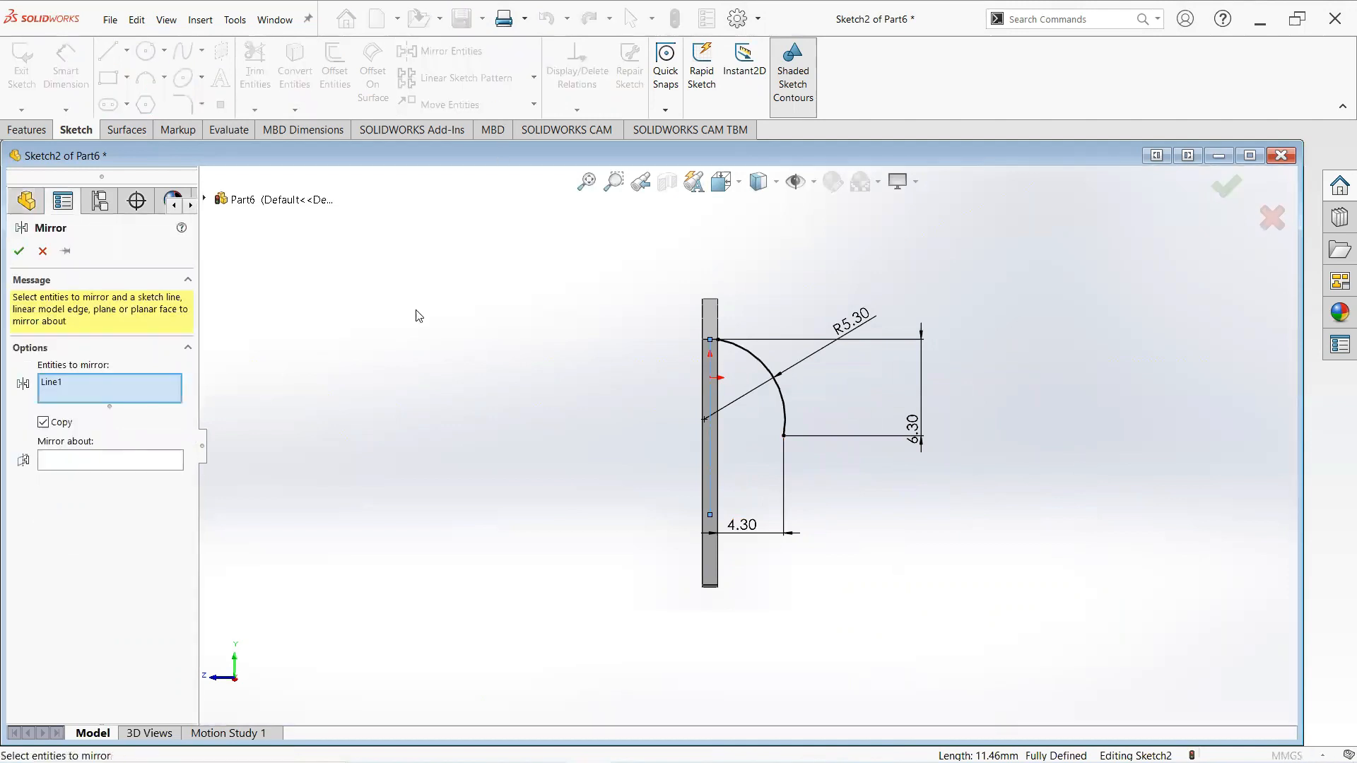
right_click(60, 381)
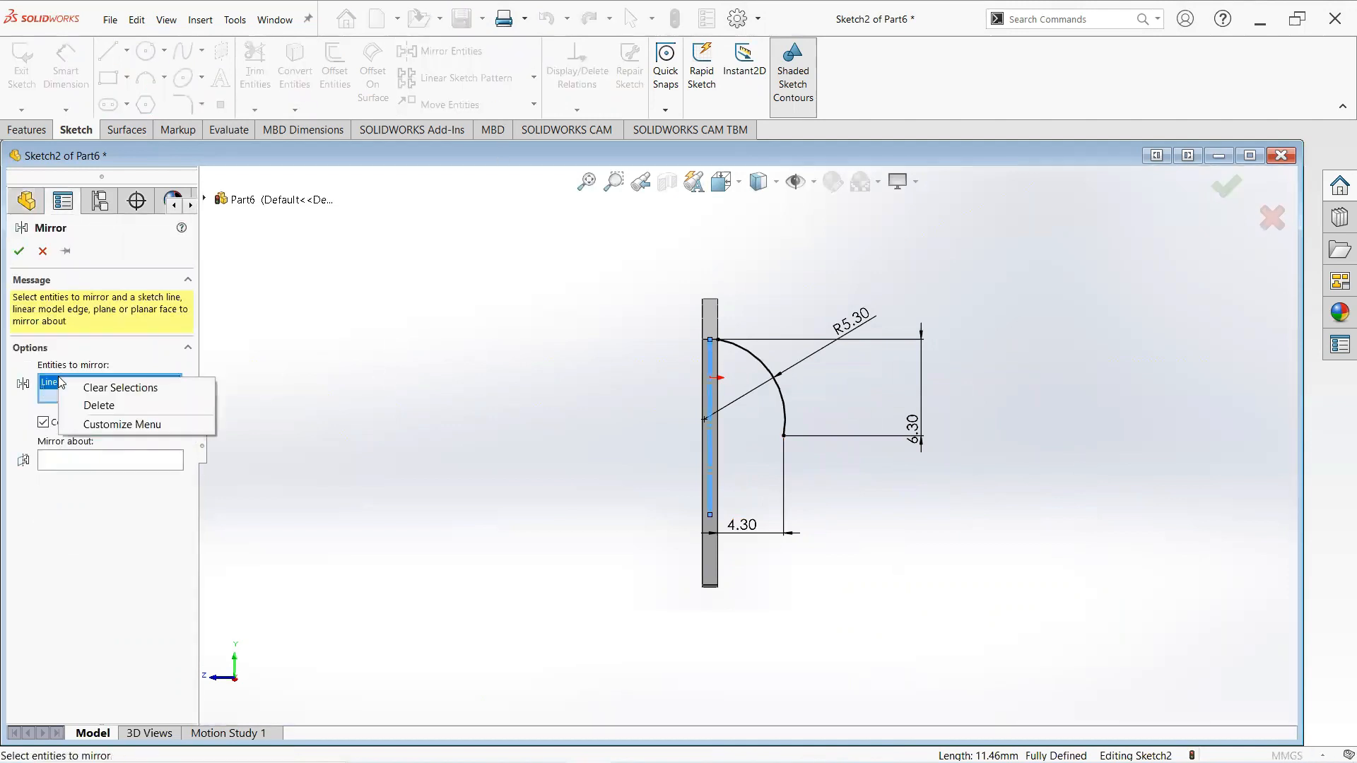
left_click(762, 365)
left_click(99, 463)
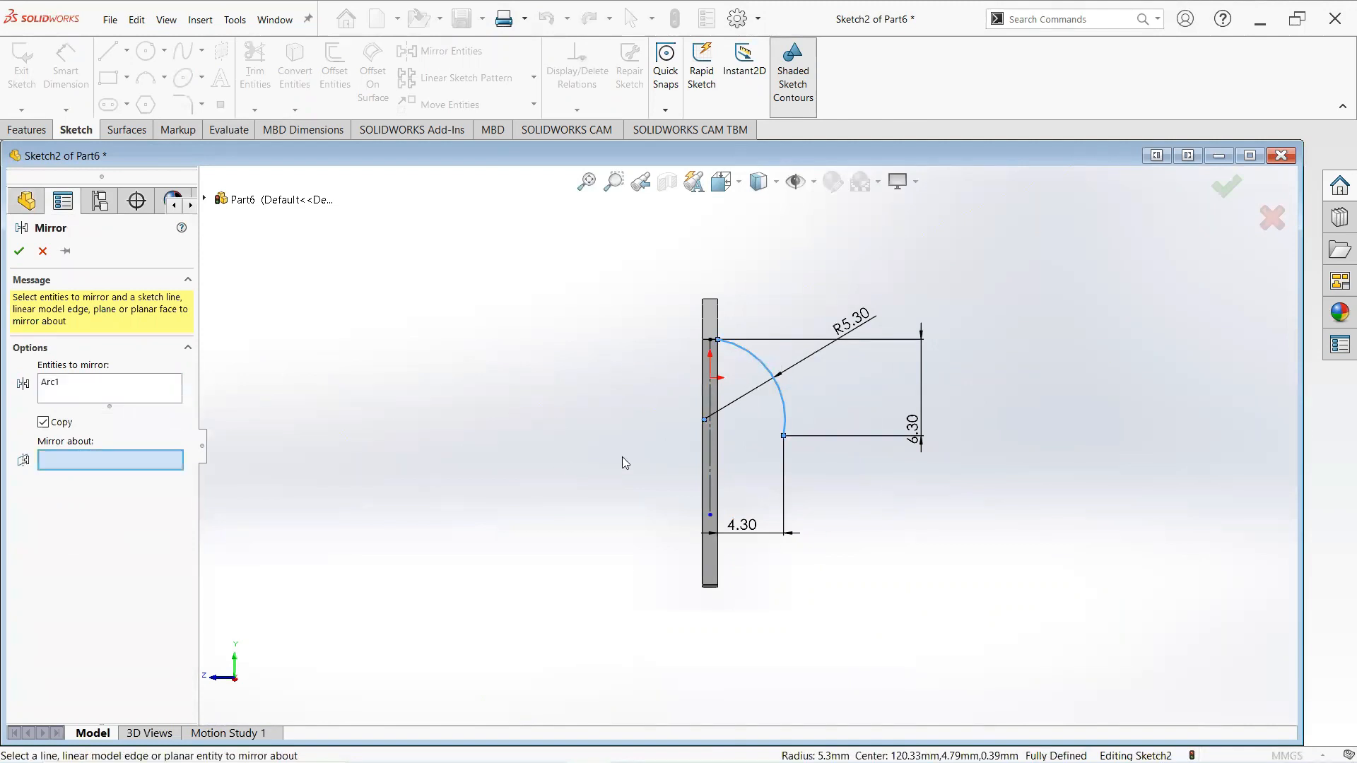
left_click(710, 455)
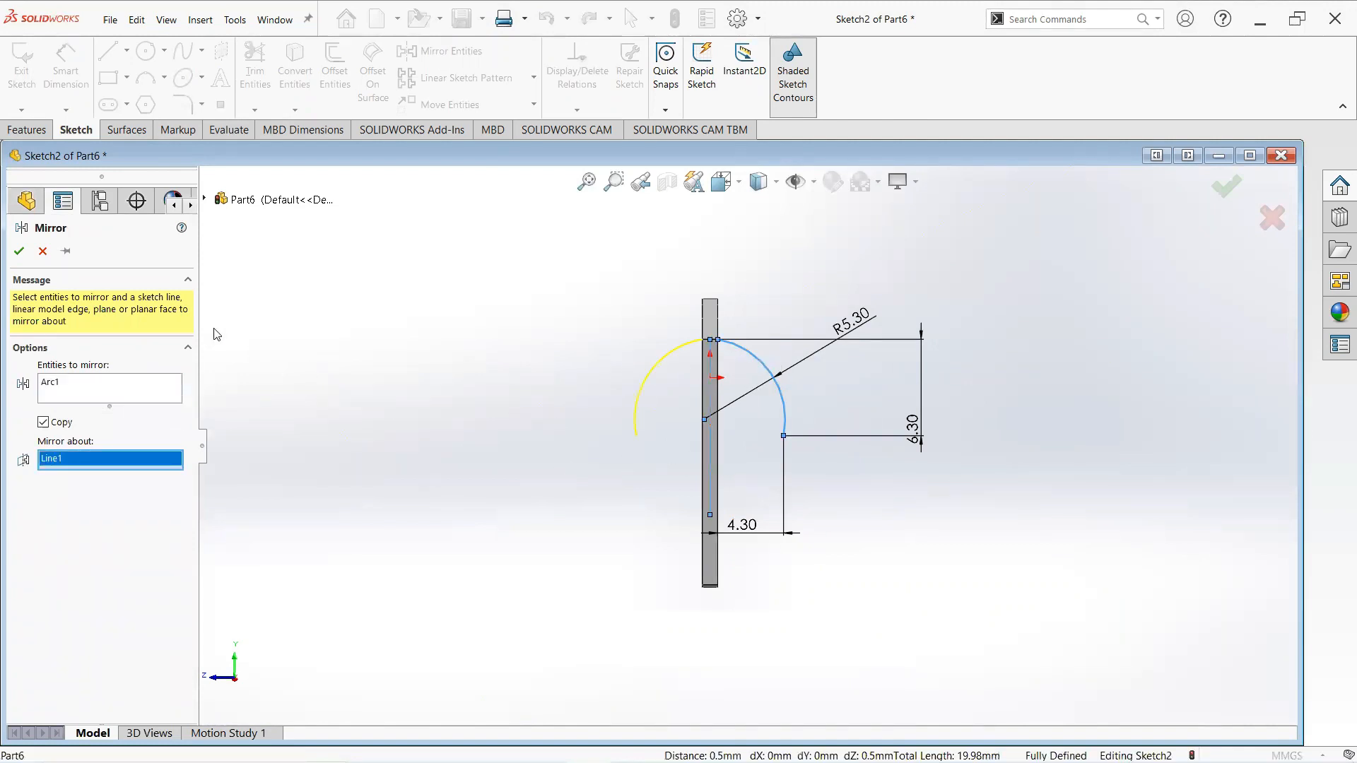
left_click(18, 252)
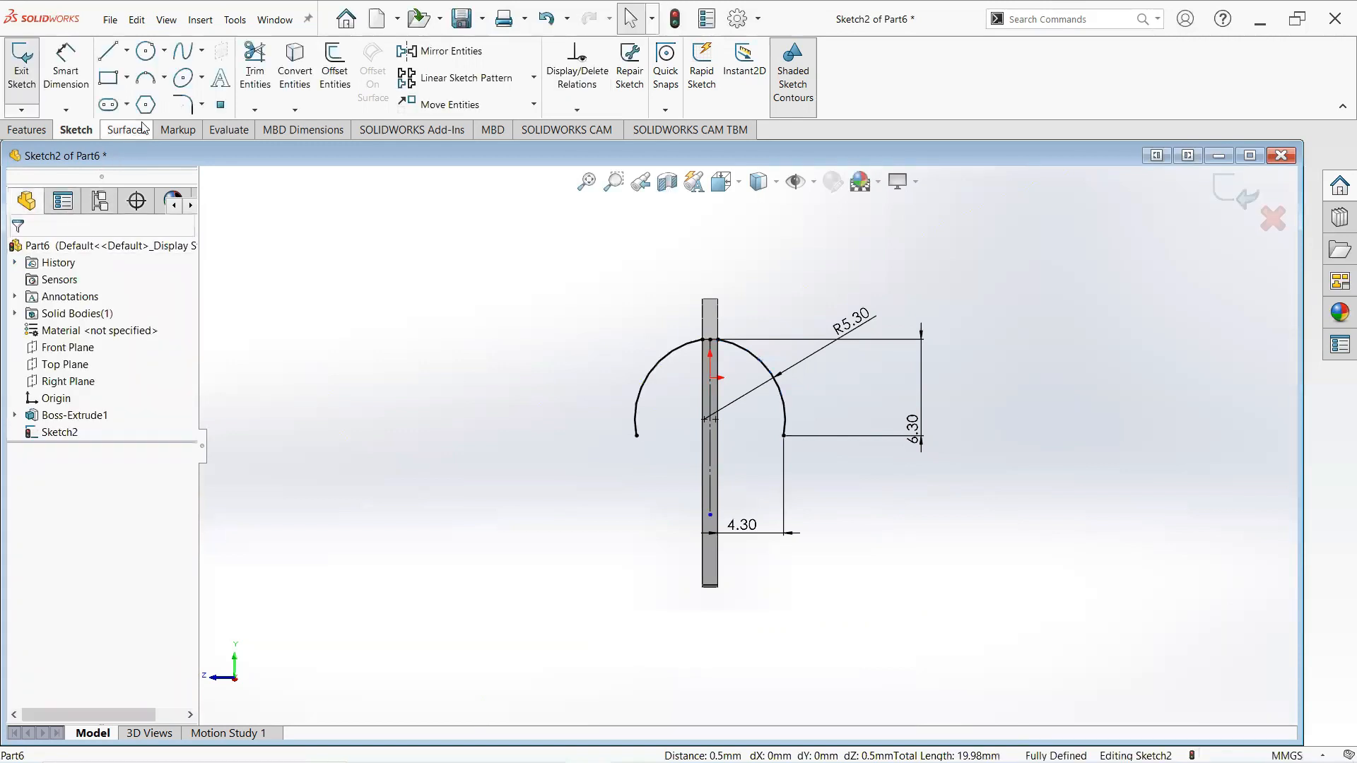
left_click(148, 86)
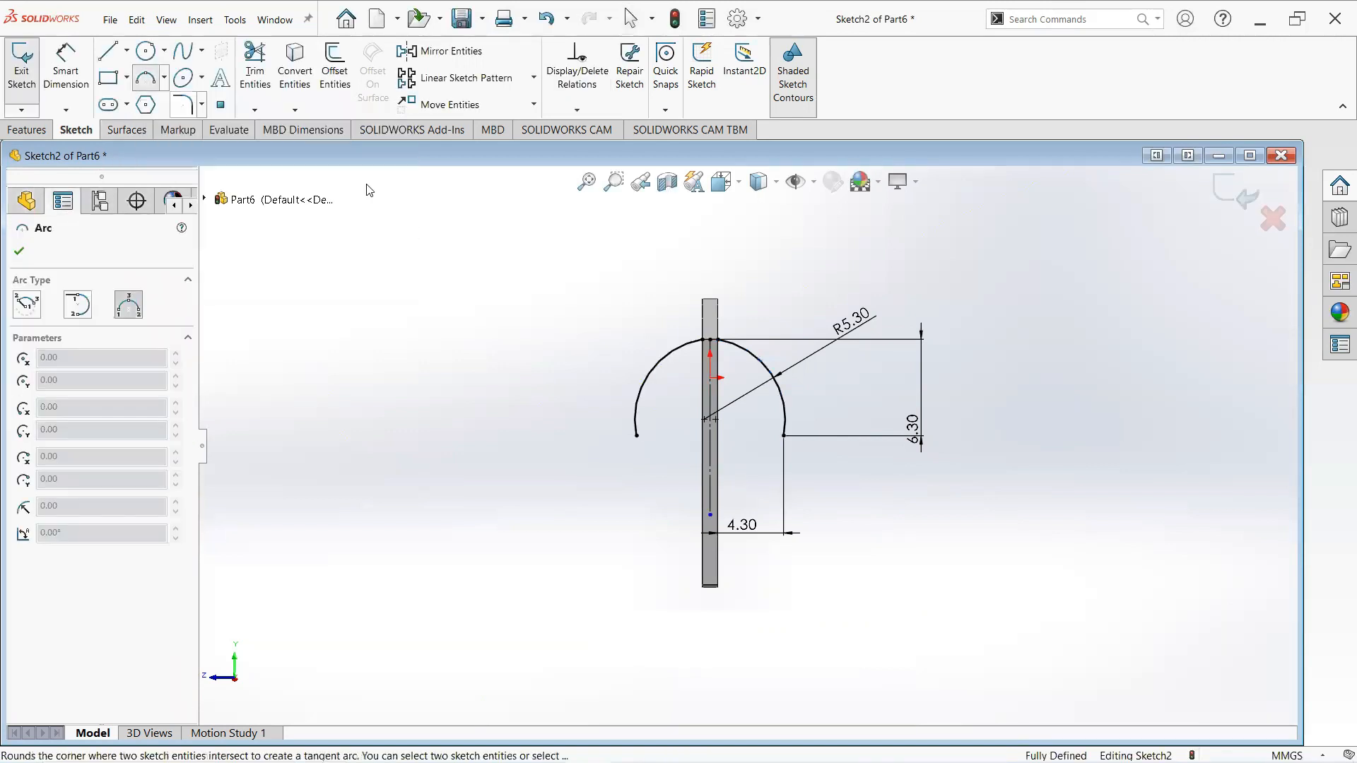
left_click(784, 437)
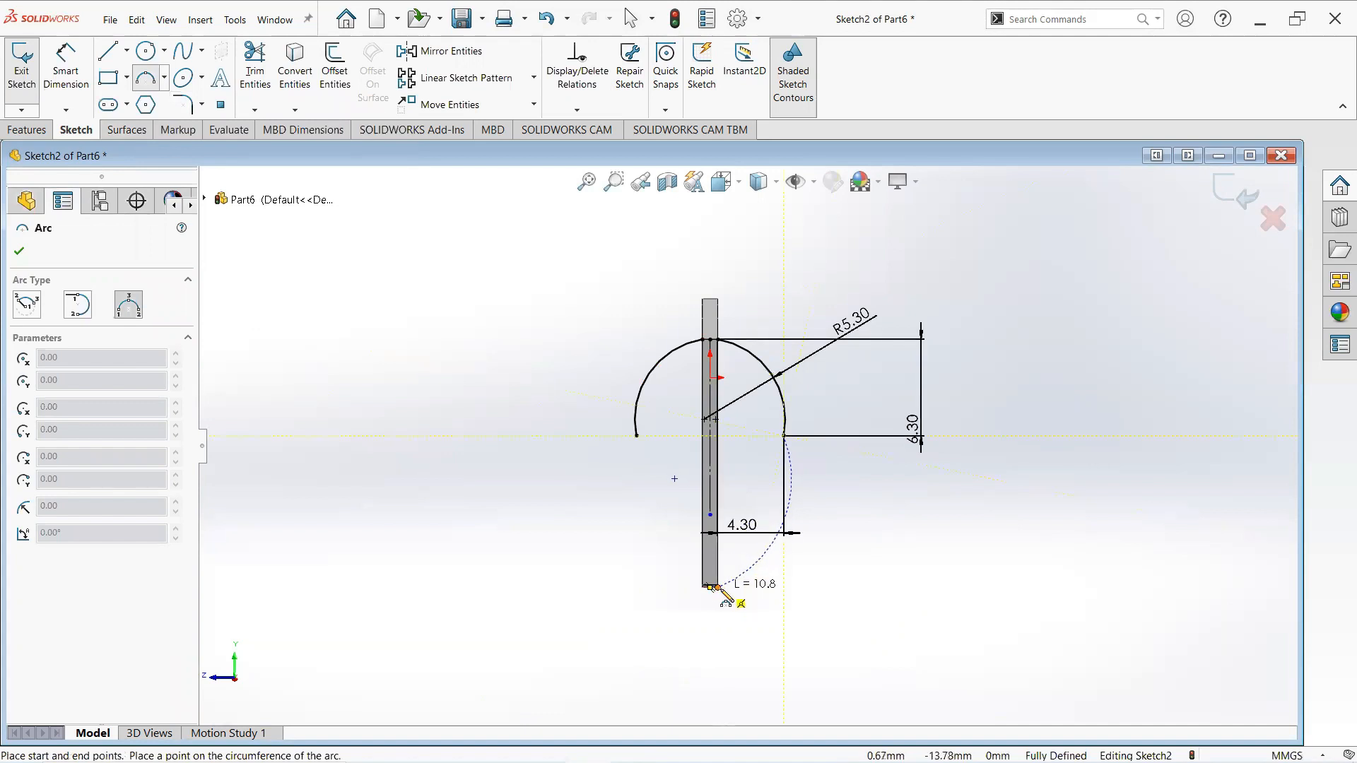
right_click(718, 589)
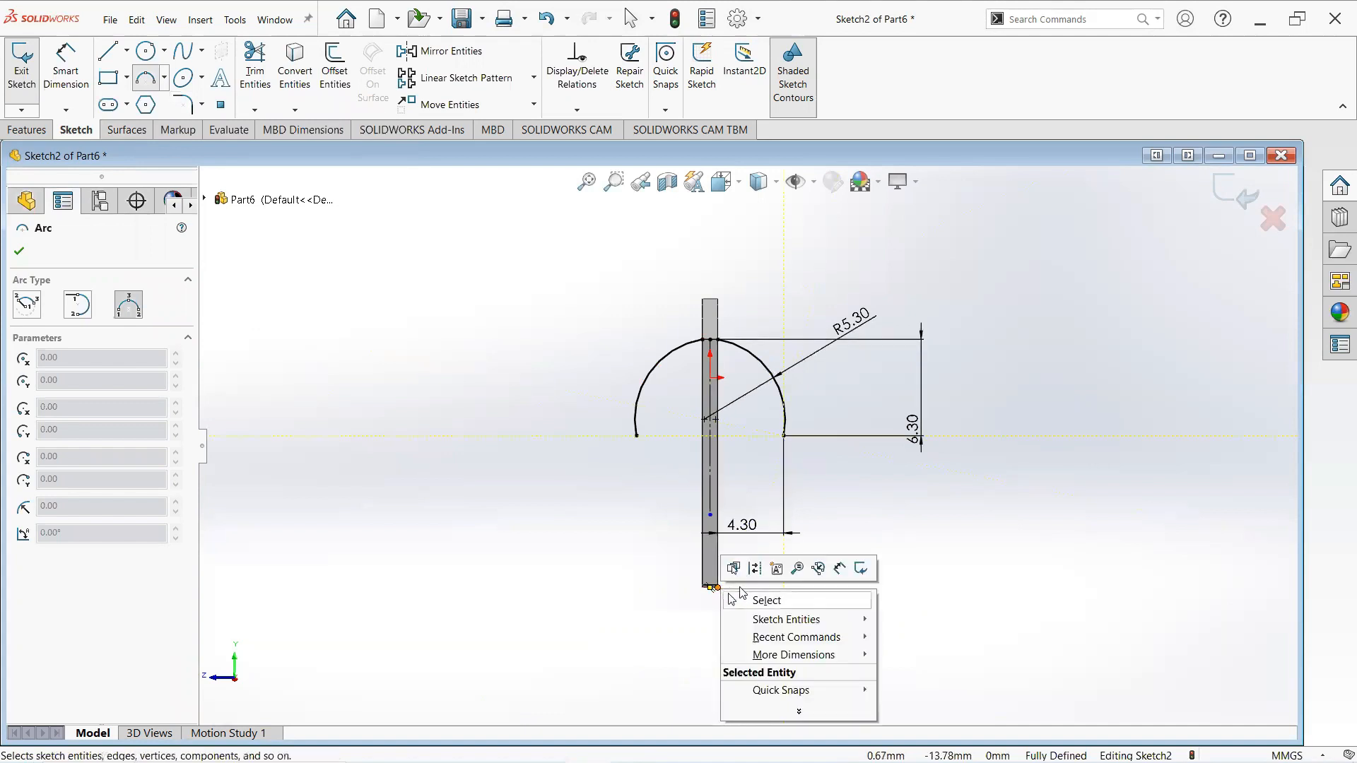
left_click(766, 600)
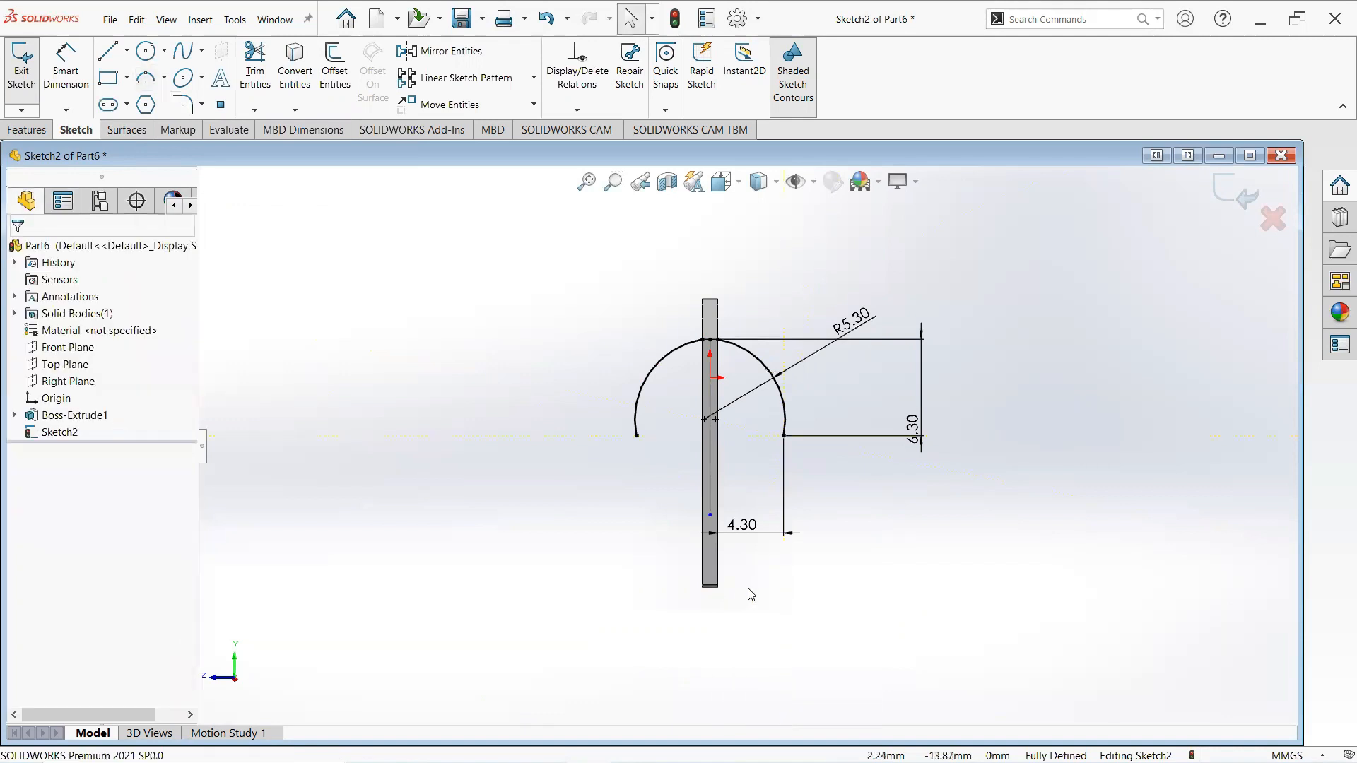
- Draw a three-point arc from the arc's lower right end point down to the bottom corner of the end face
left_click(149, 79)
left_click(783, 436)
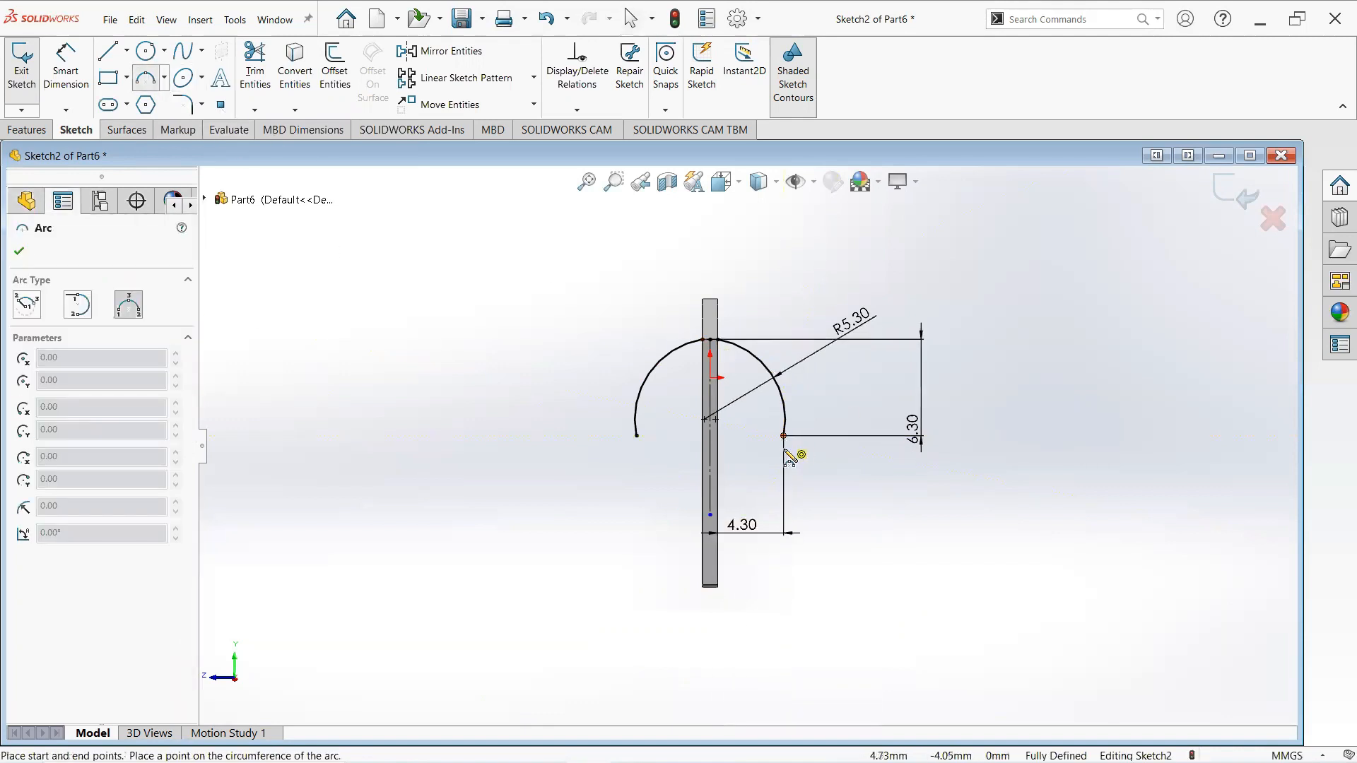
left_click(718, 585)
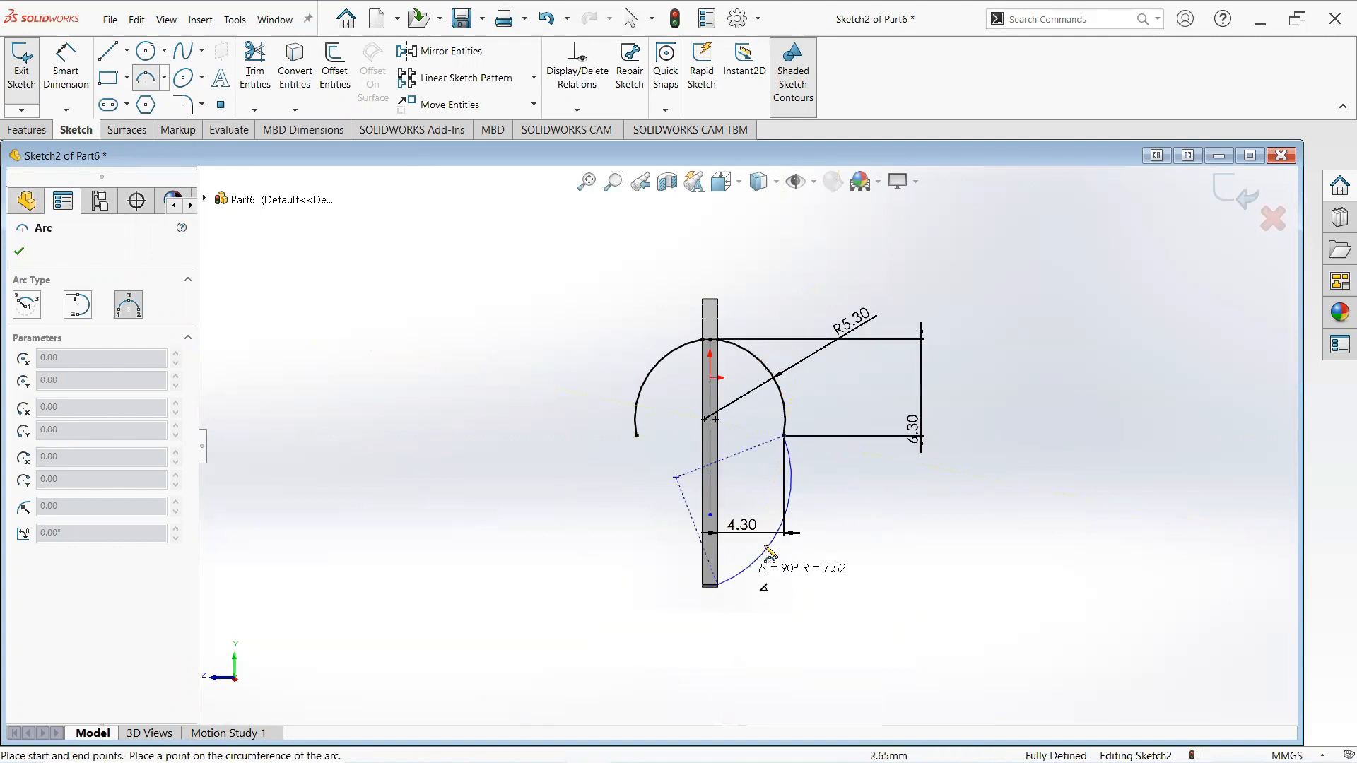
left_click(778, 494)
right_click(777, 496)
left_click(805, 495)
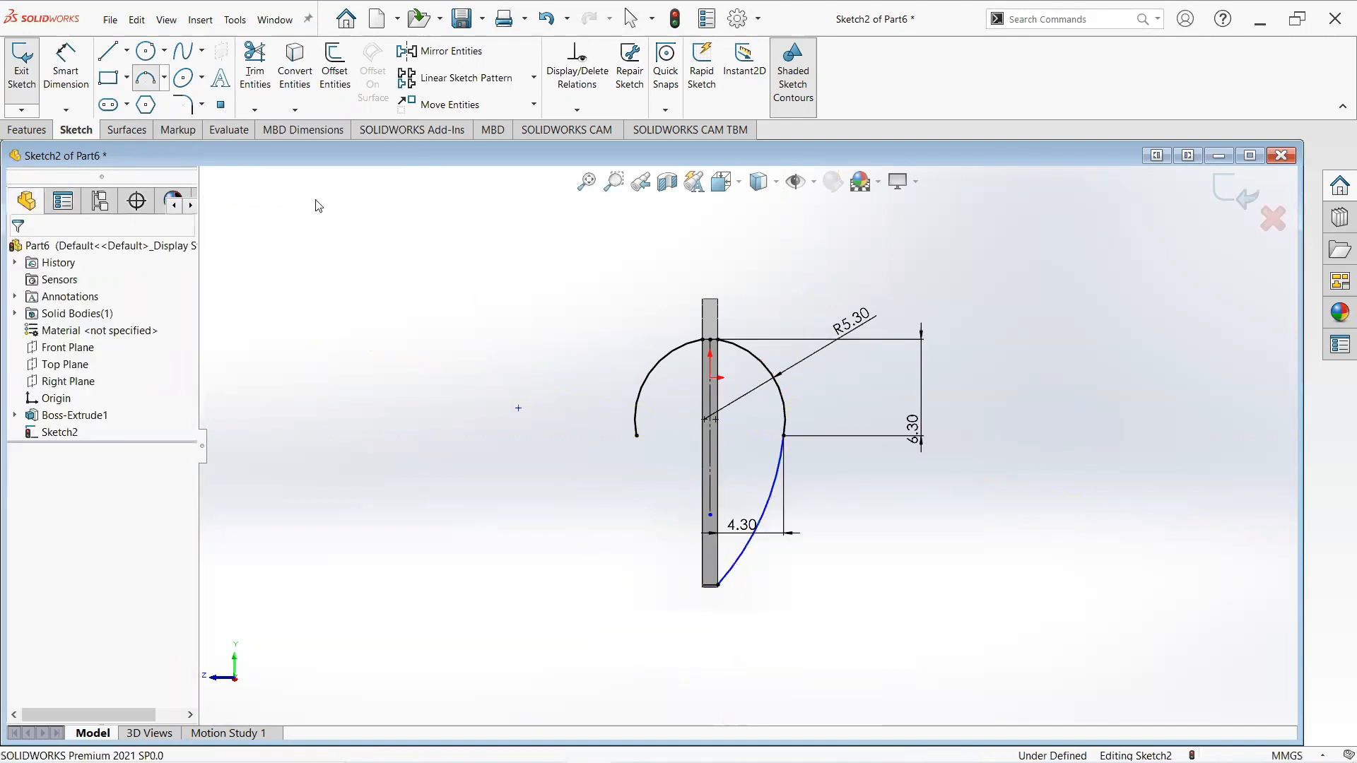
- Dimension the new arc's radius as 17 mm
left_click(63, 82)
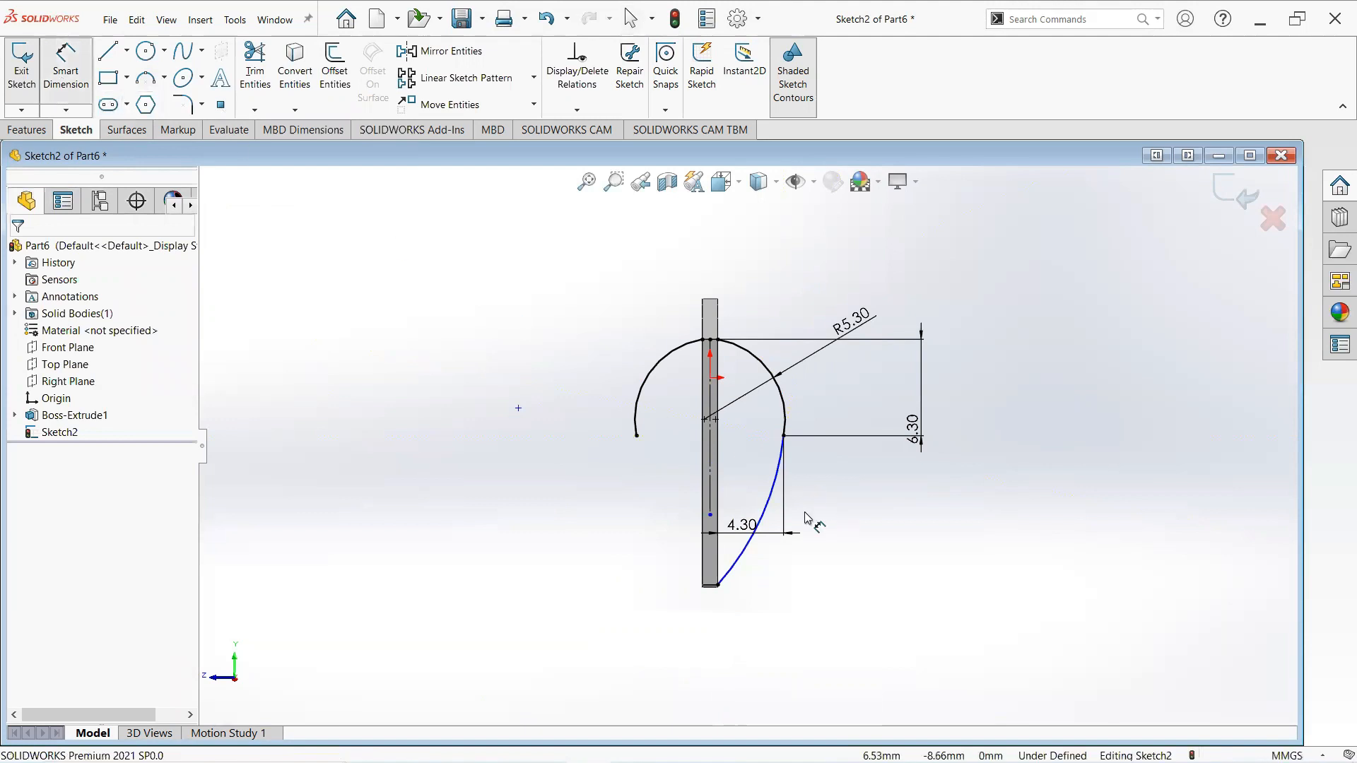
left_click(769, 506)
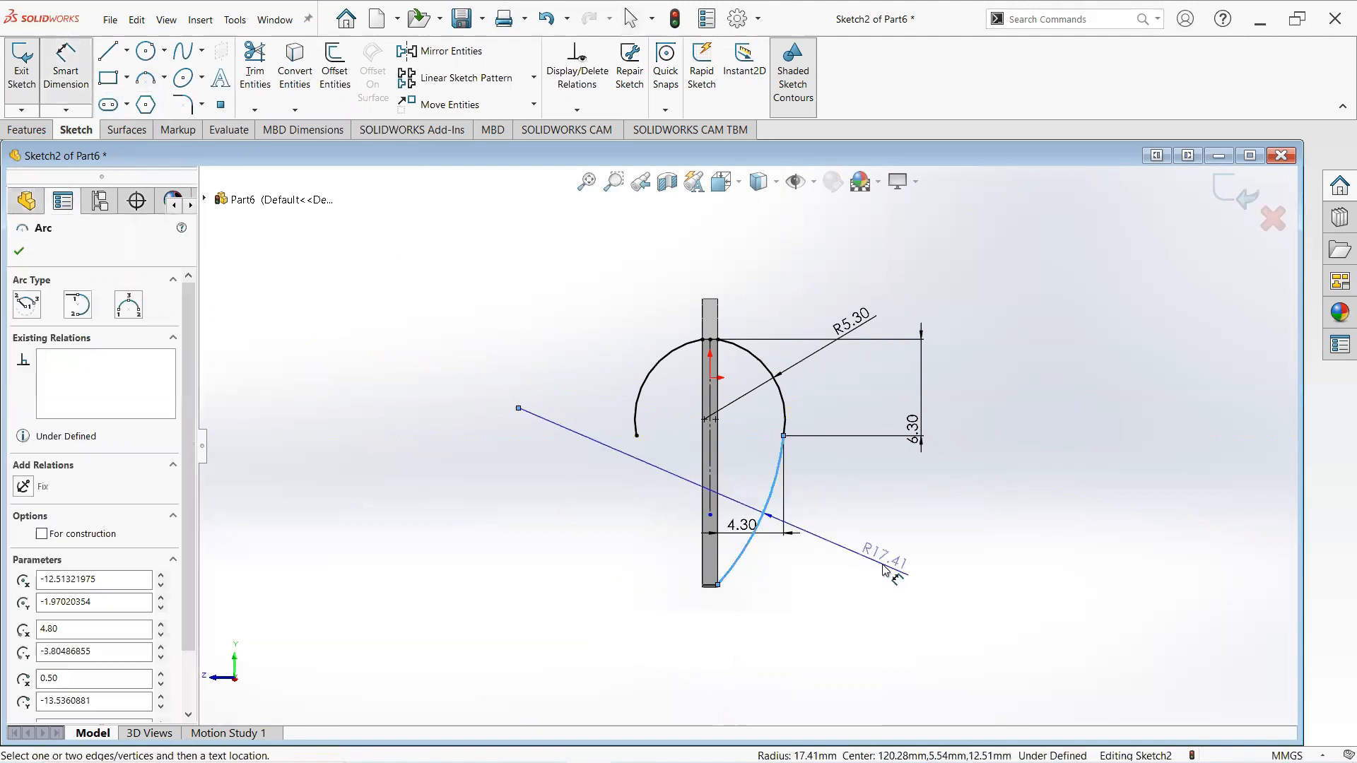
left_click(885, 569)
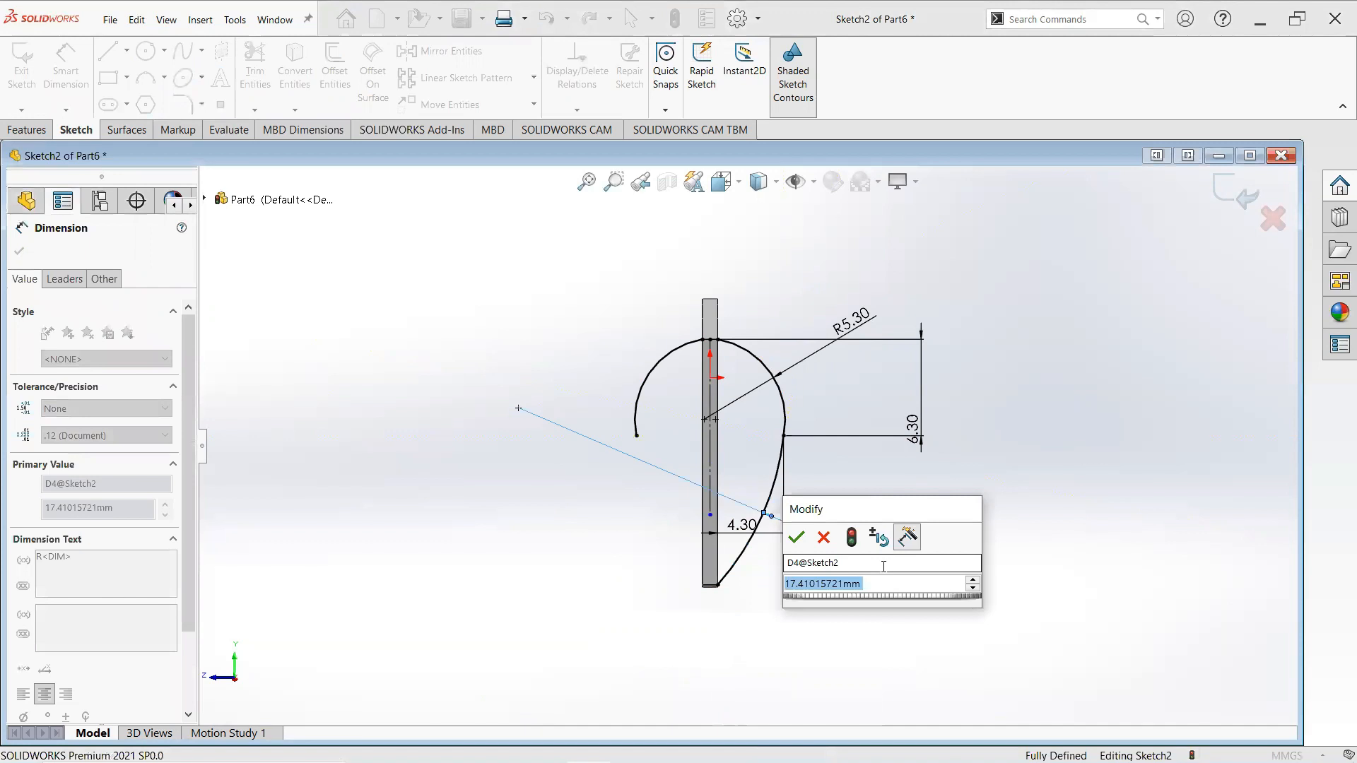
type("17")
key("Return")
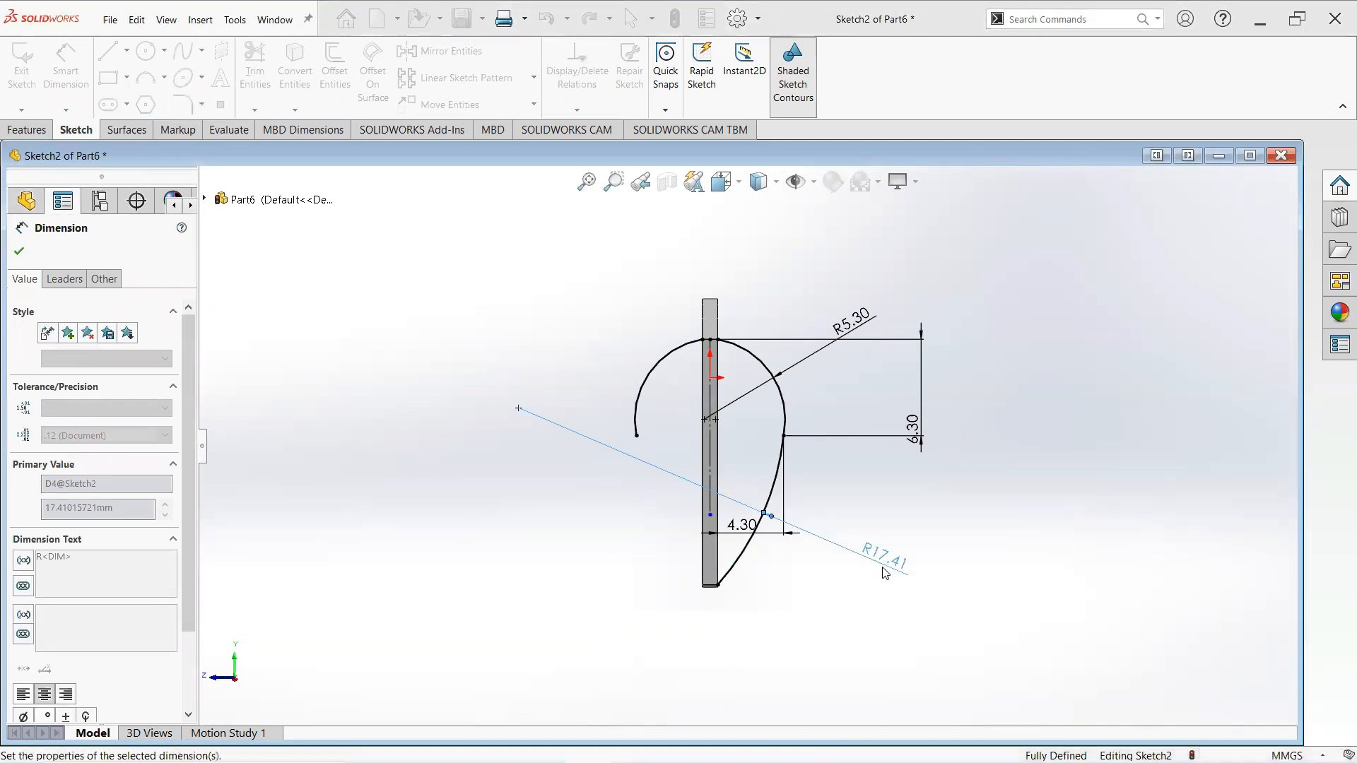
left_click(19, 252)
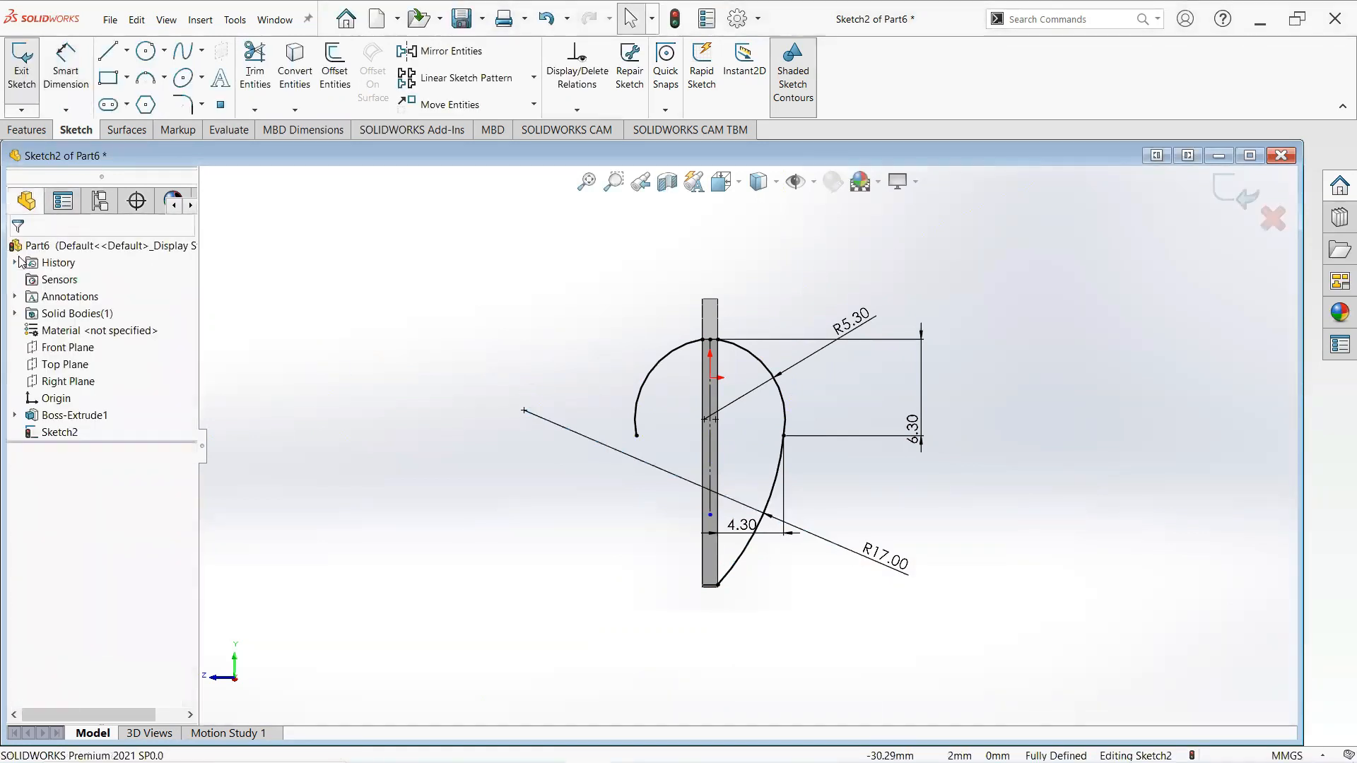
- Mirror the 17 mm arc about the vertical construction line
left_click(445, 51)
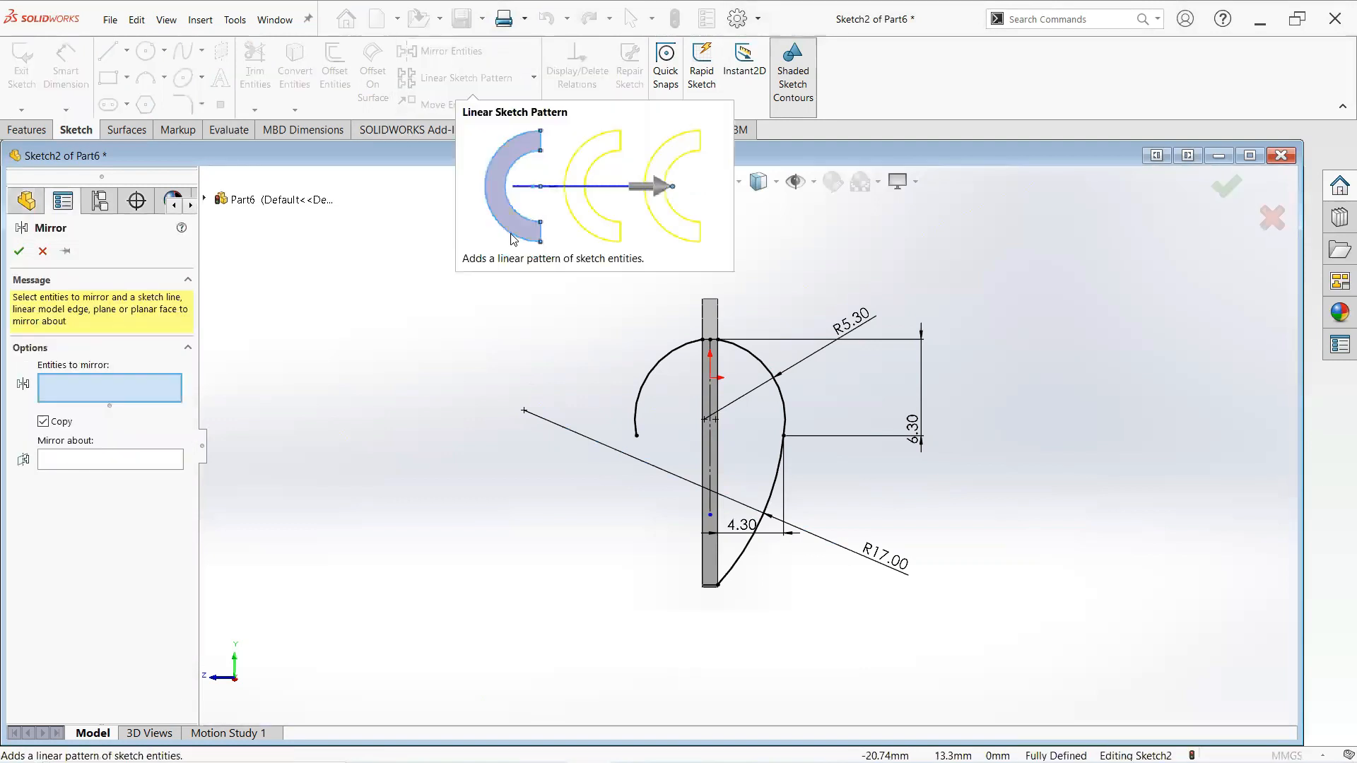
left_click(774, 496)
left_click(140, 464)
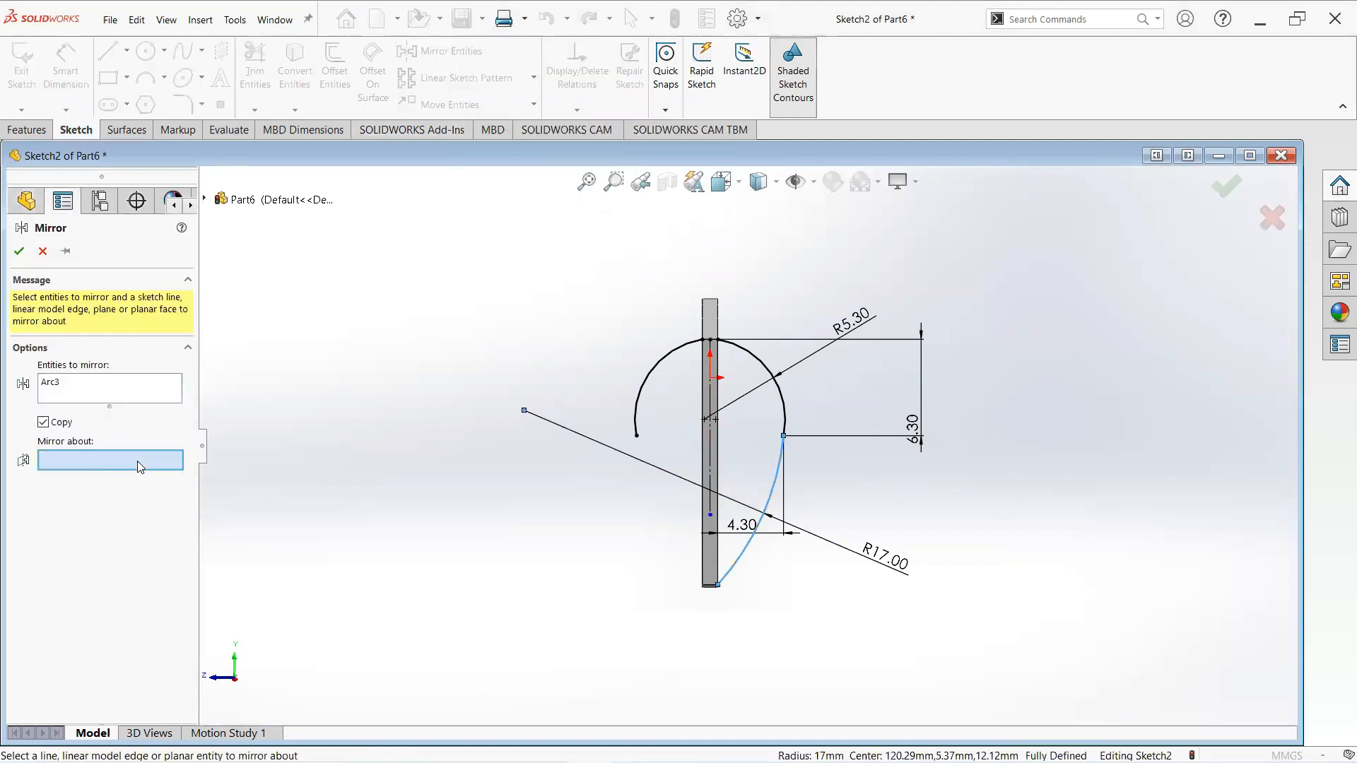
left_click(708, 453)
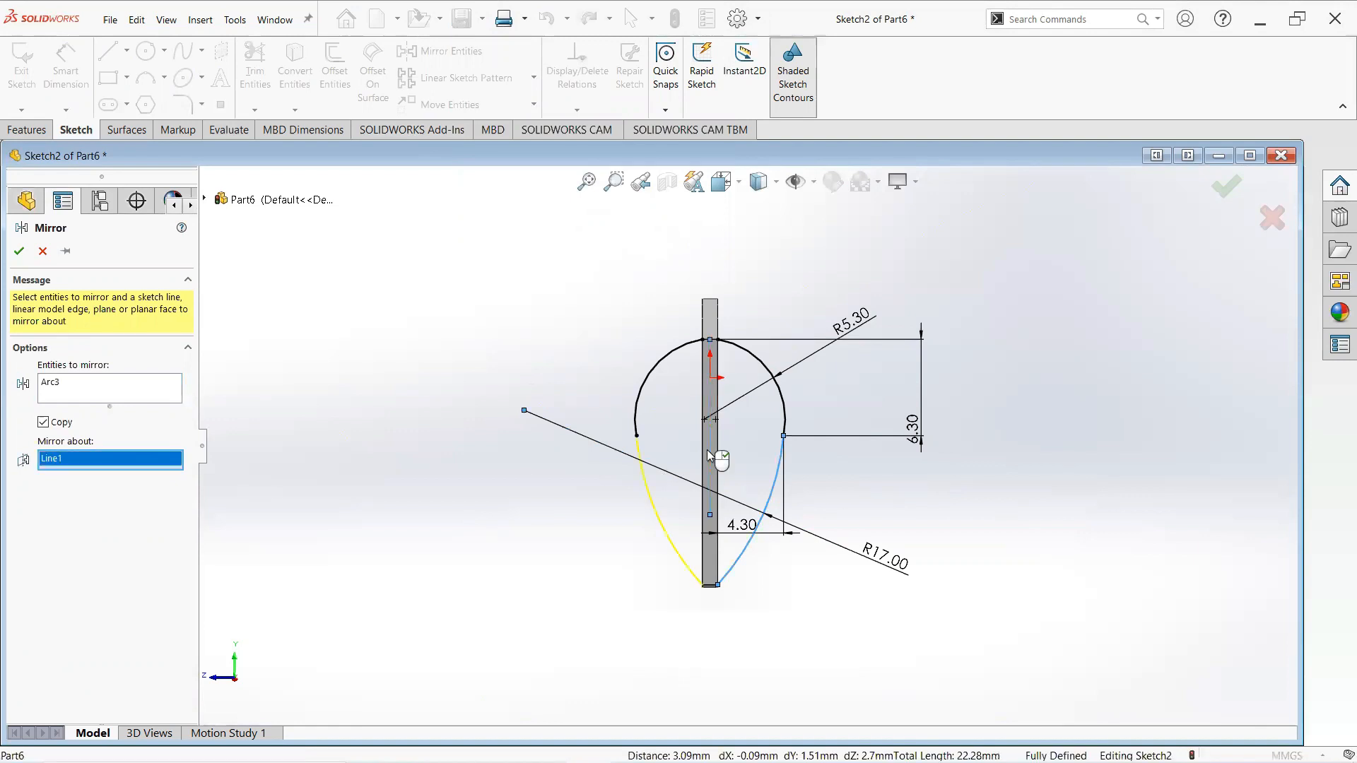
left_click(15, 251)
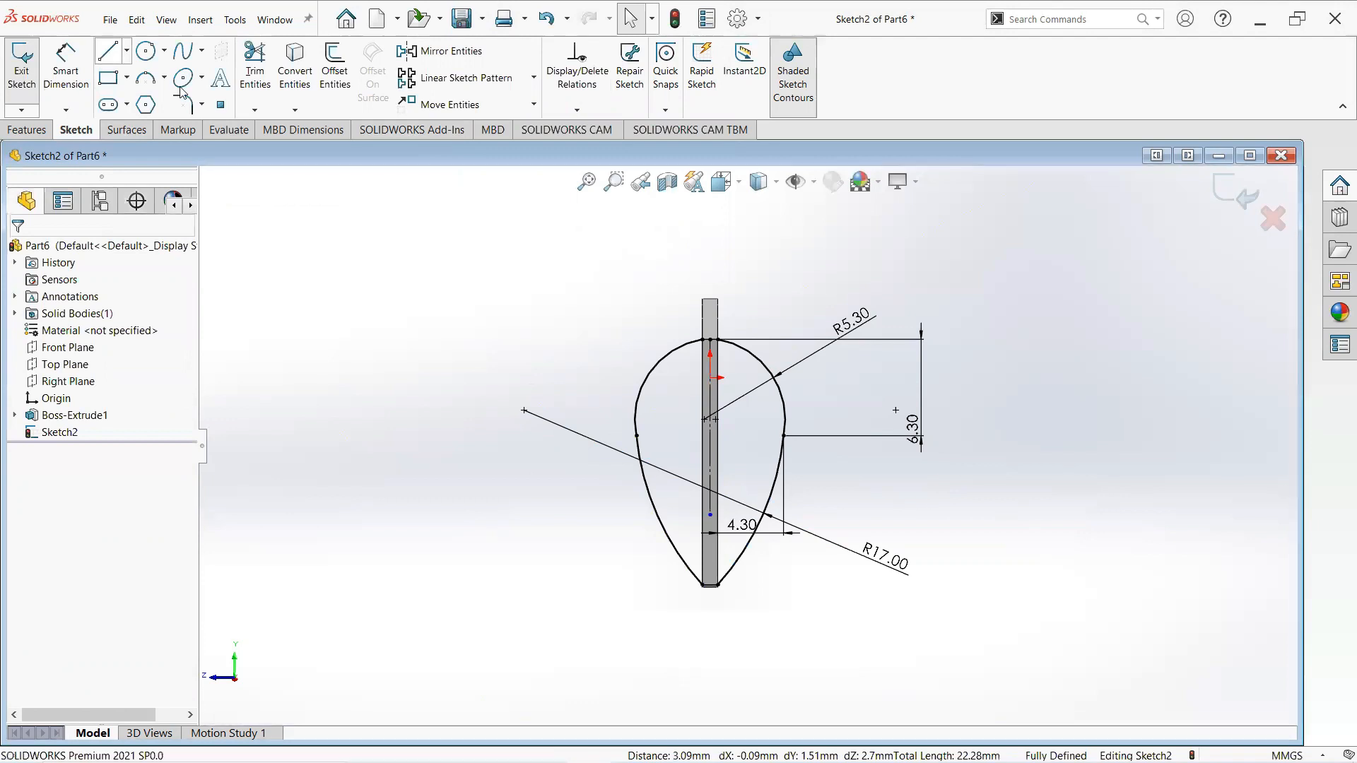
- Draw a short horizontal line across the end face's bottom tip to close the profile there
left_click(106, 53)
scroll(693, 559, "down", 5)
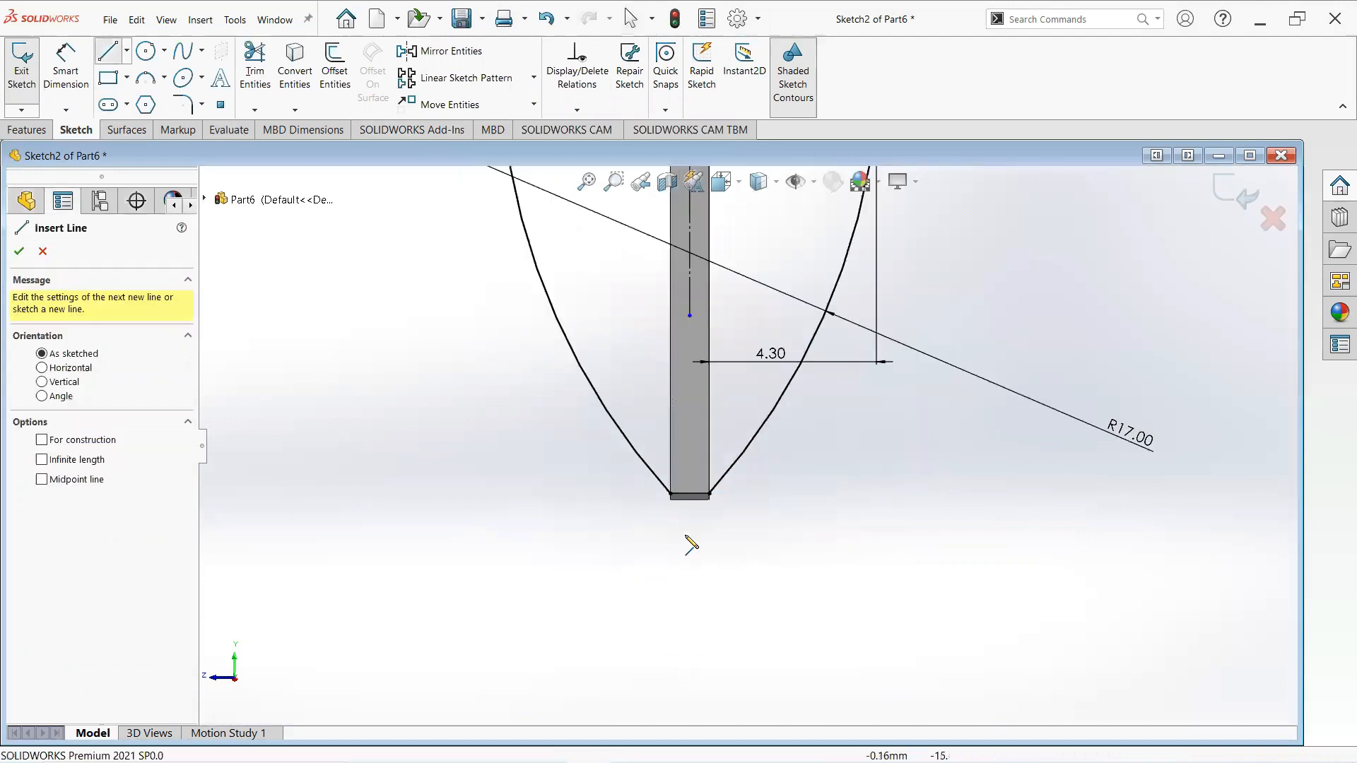
left_click(669, 495)
left_click(709, 494)
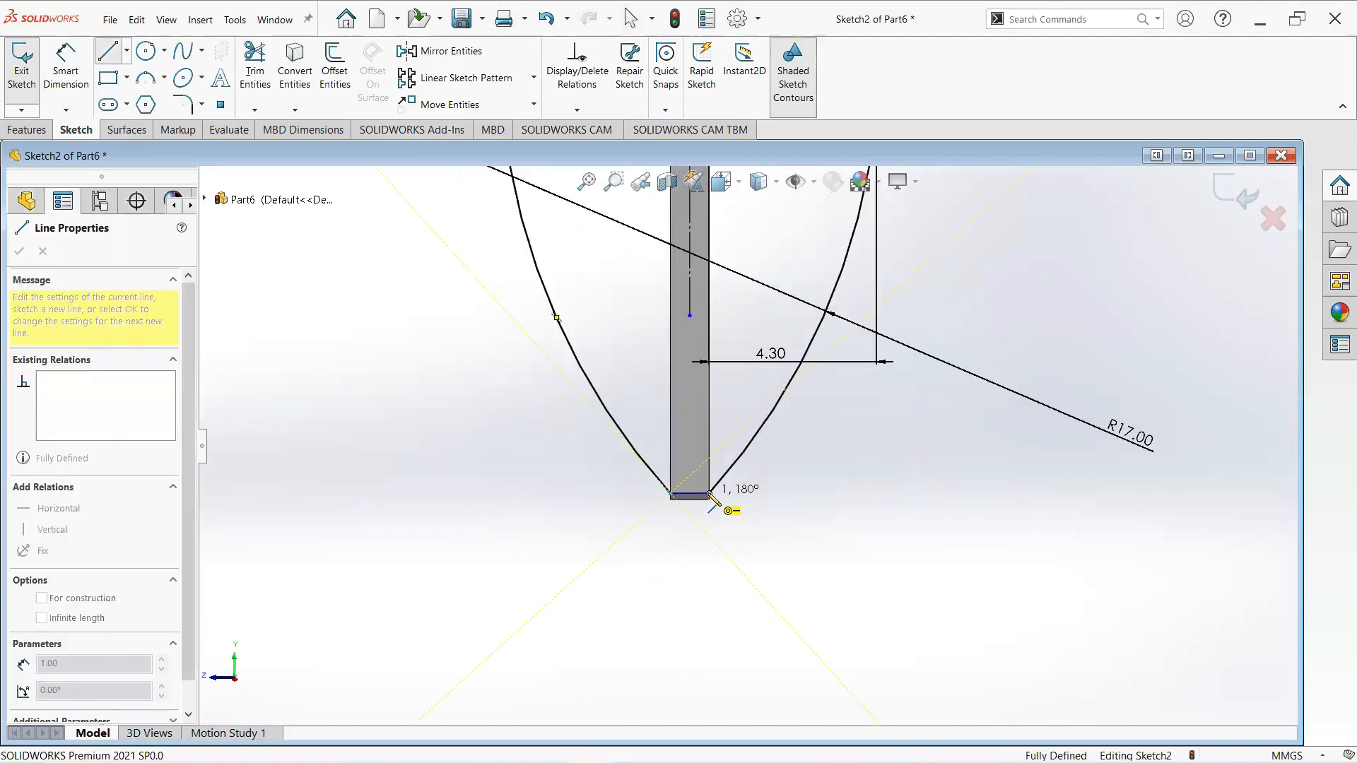
right_click(706, 440)
left_click(741, 503)
- Draw a horizontal line across the top of the end face where the arcs meet
scroll(725, 470, "up", 5)
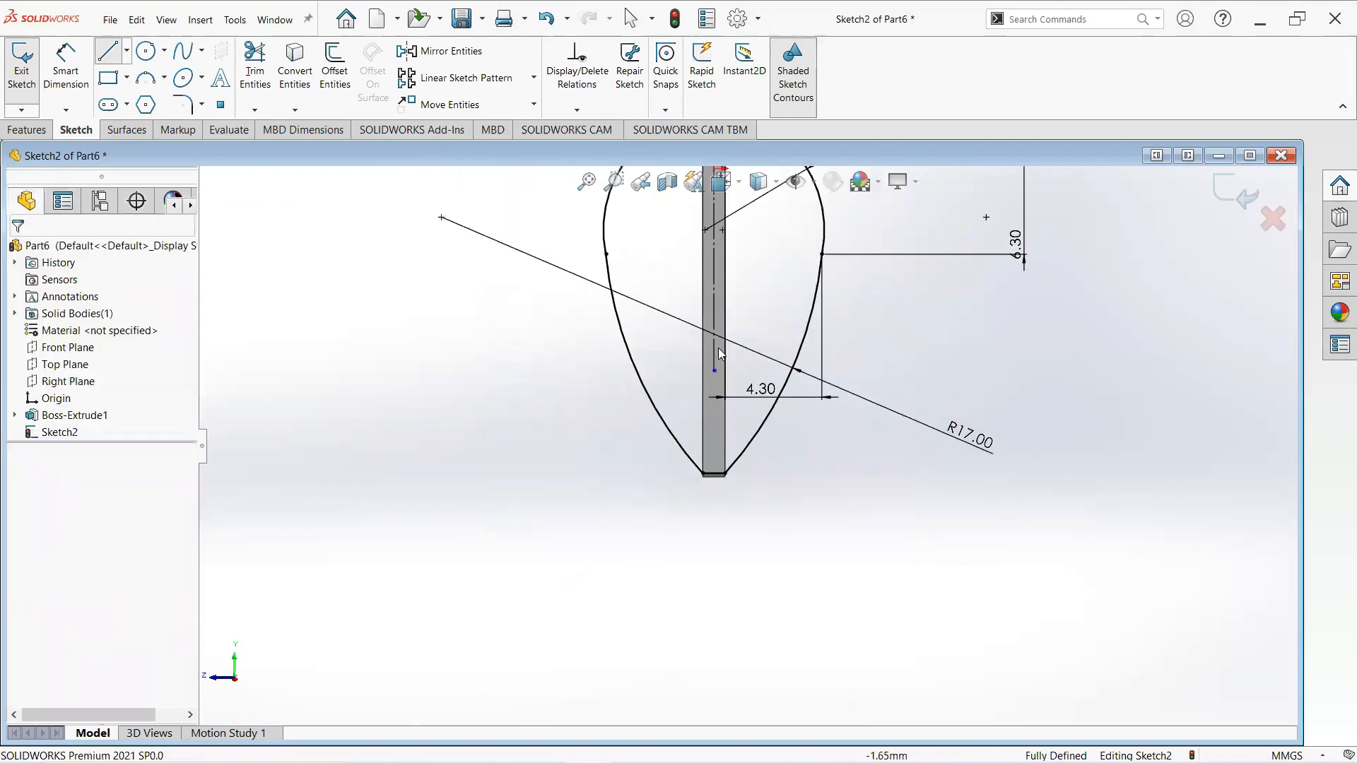
scroll(713, 325, "down", 3)
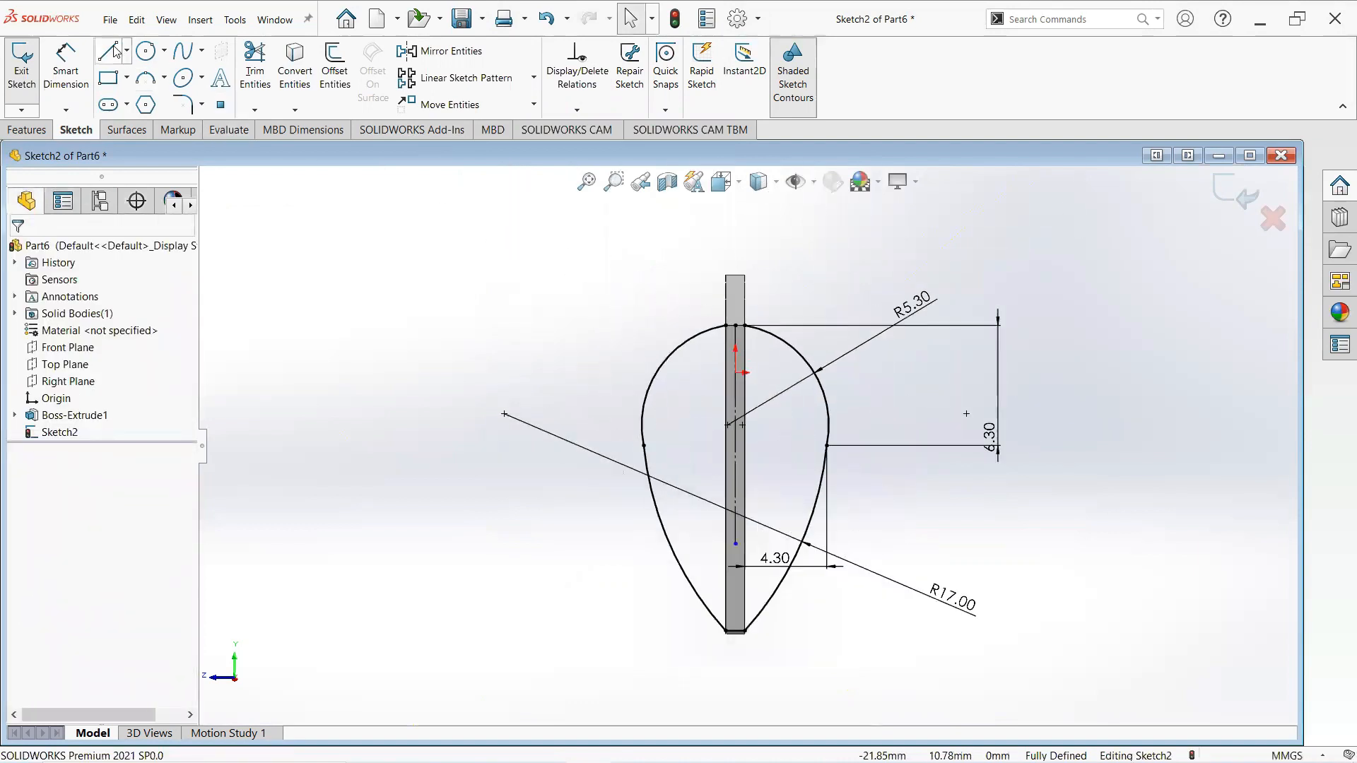
scroll(742, 286, "down", 3)
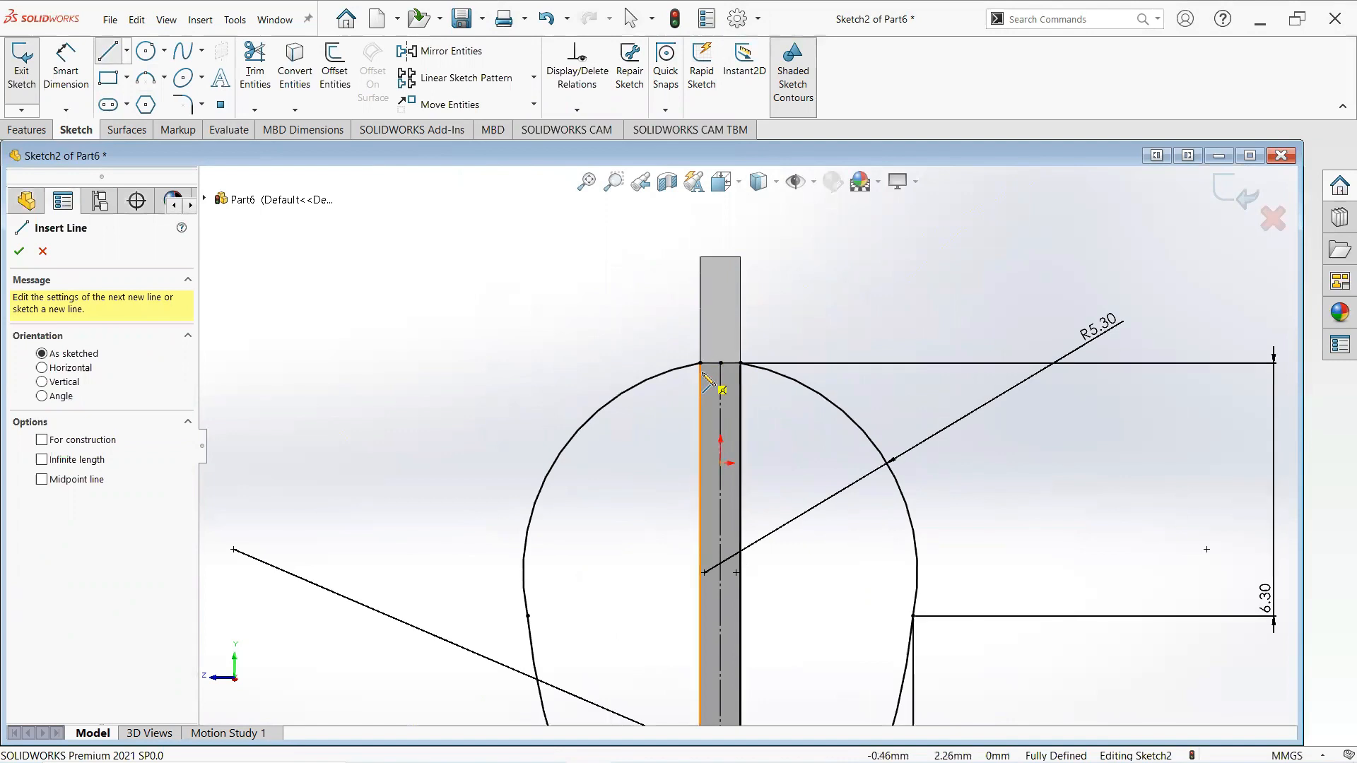
left_click(700, 363)
left_click(740, 363)
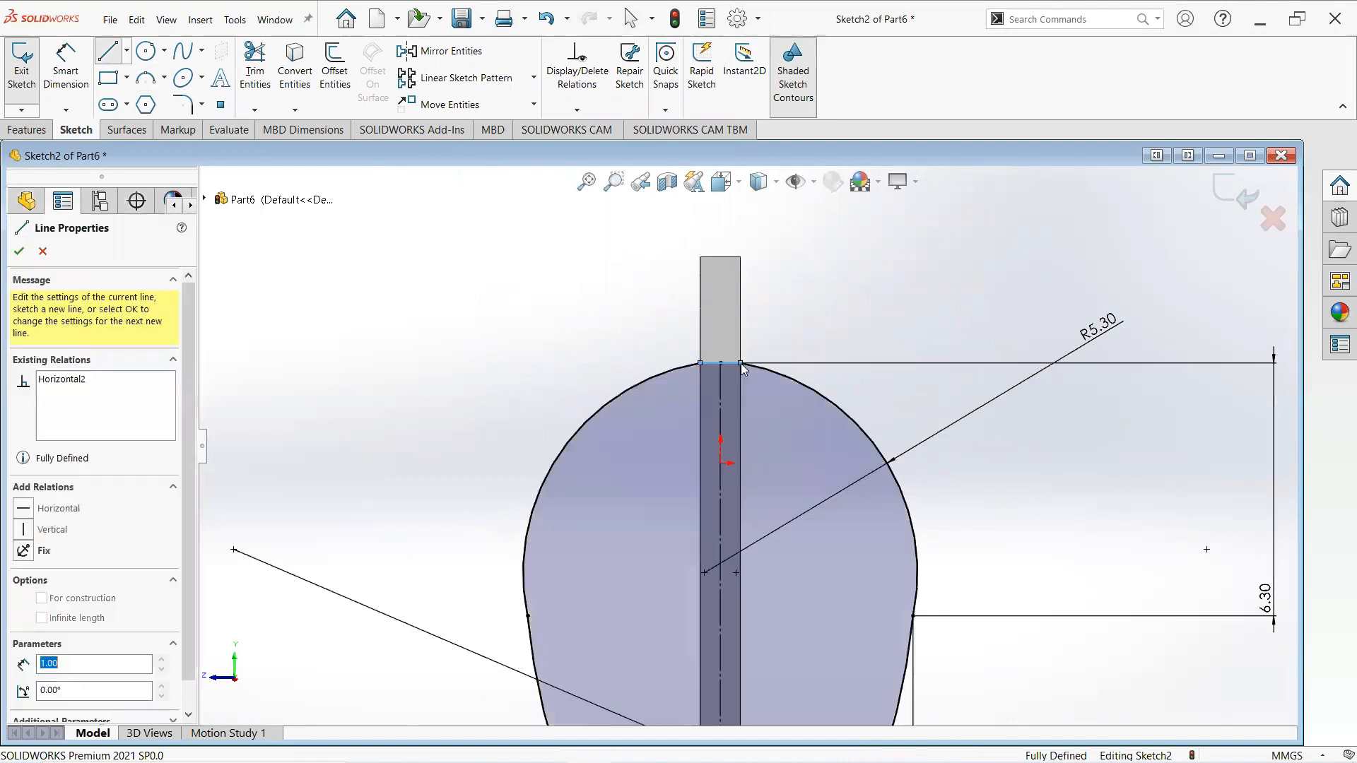
right_click(751, 373)
left_click(781, 375)
scroll(778, 494, "up", 5)
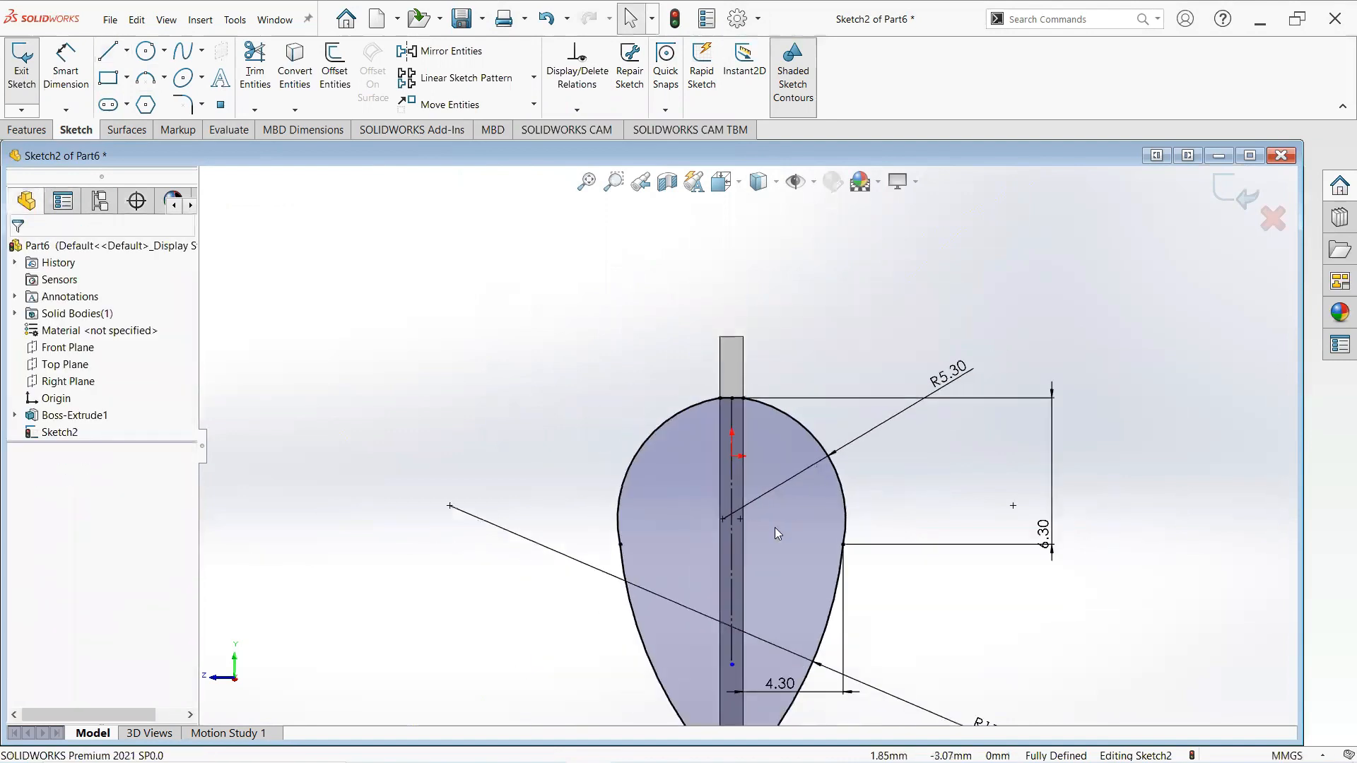
- Extrude the teardrop profile 1.00 mm from the sketch plane
left_click(28, 130)
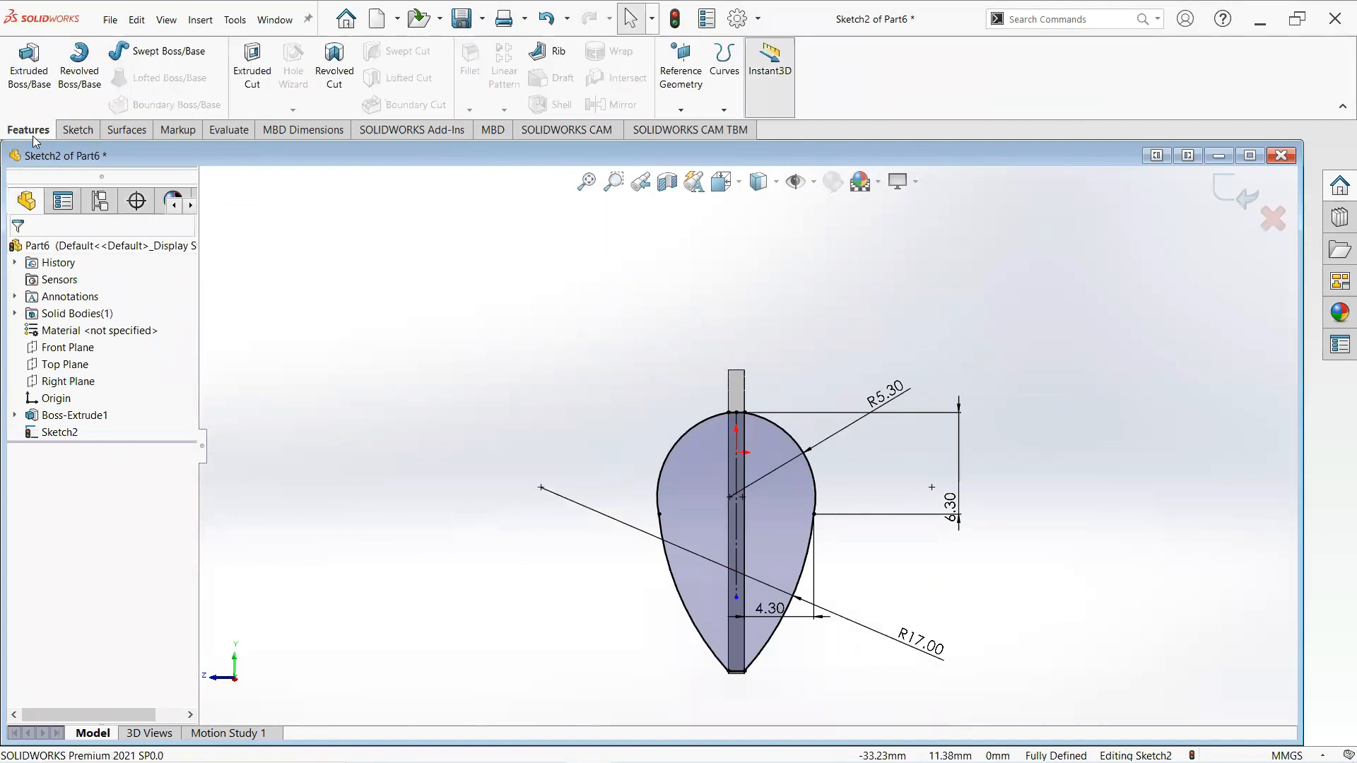
left_click(29, 65)
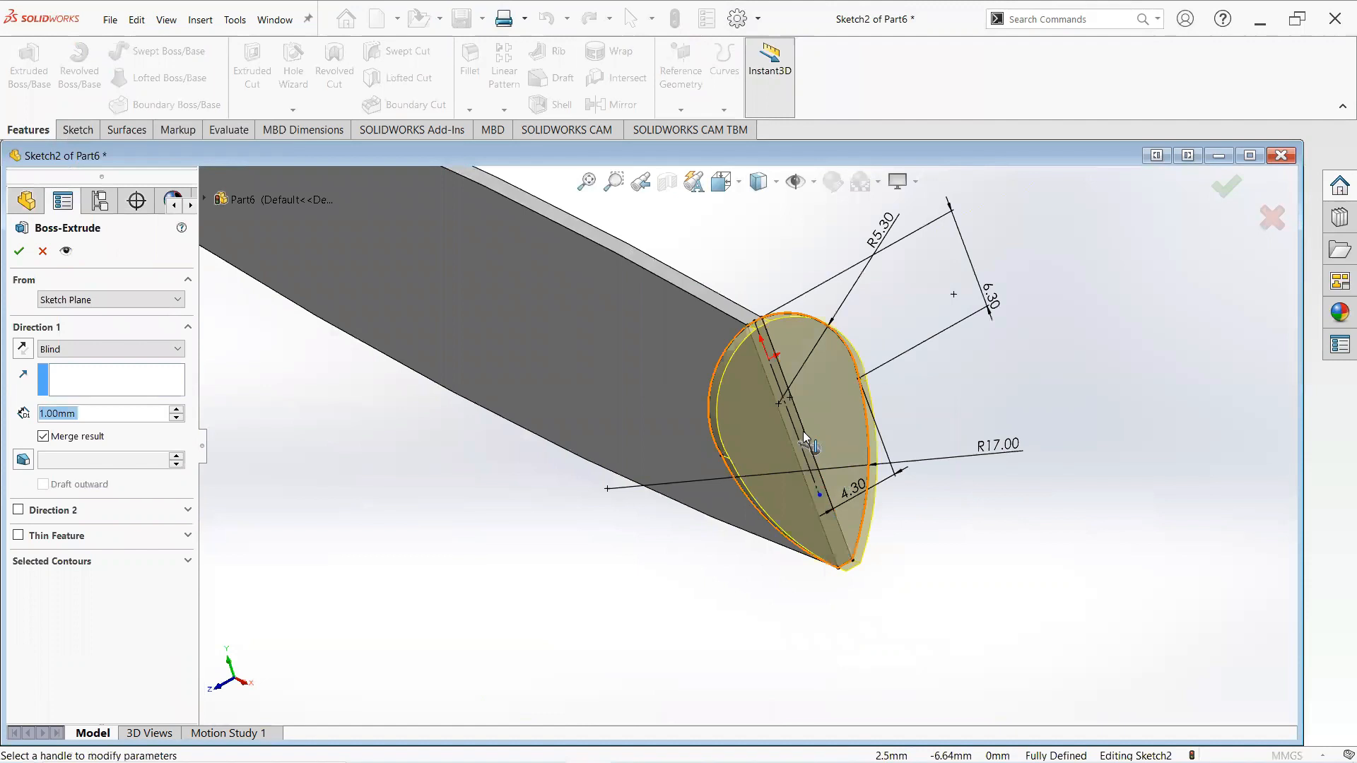
left_click(19, 252)
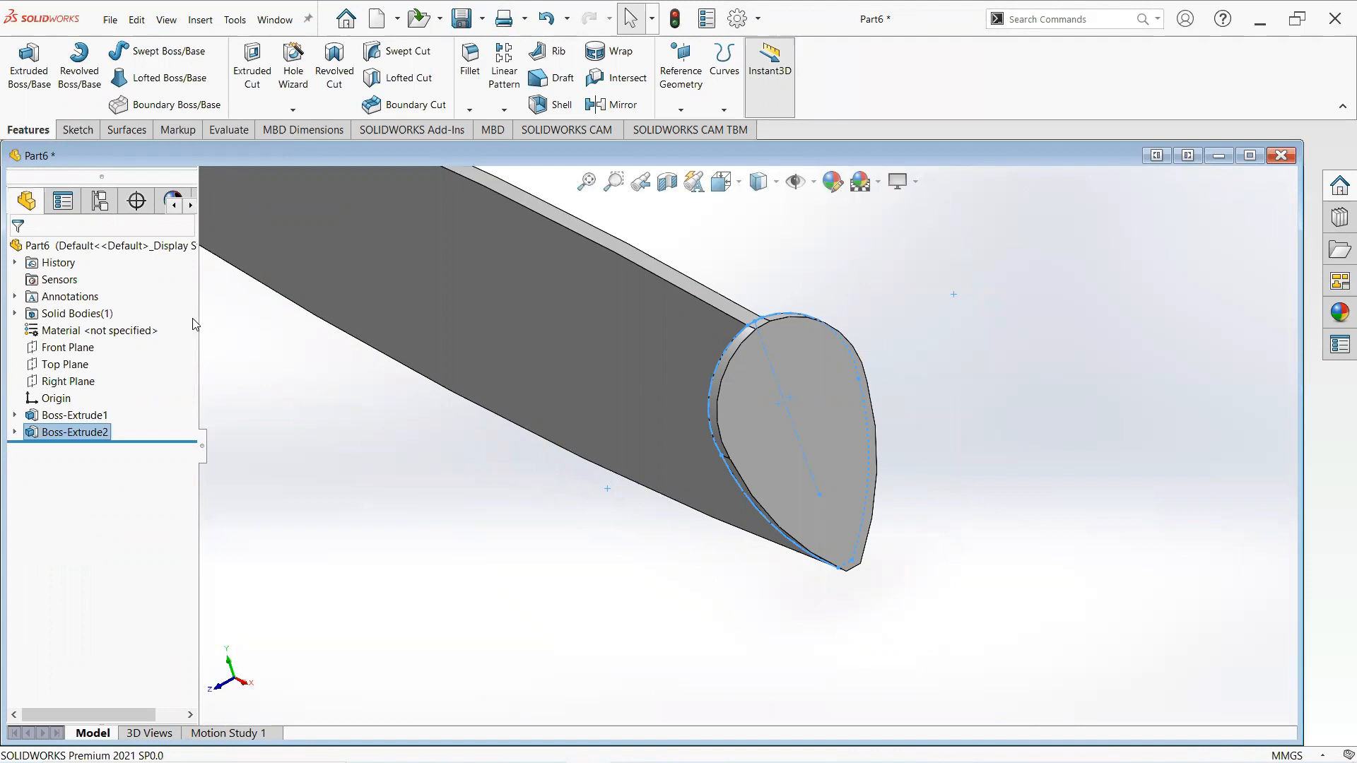
- Start a sketch on the teardrop's end face and draw a three-point arc from its top point down the right edge, radius about 6.15 mm
left_click(803, 421)
left_click(858, 371)
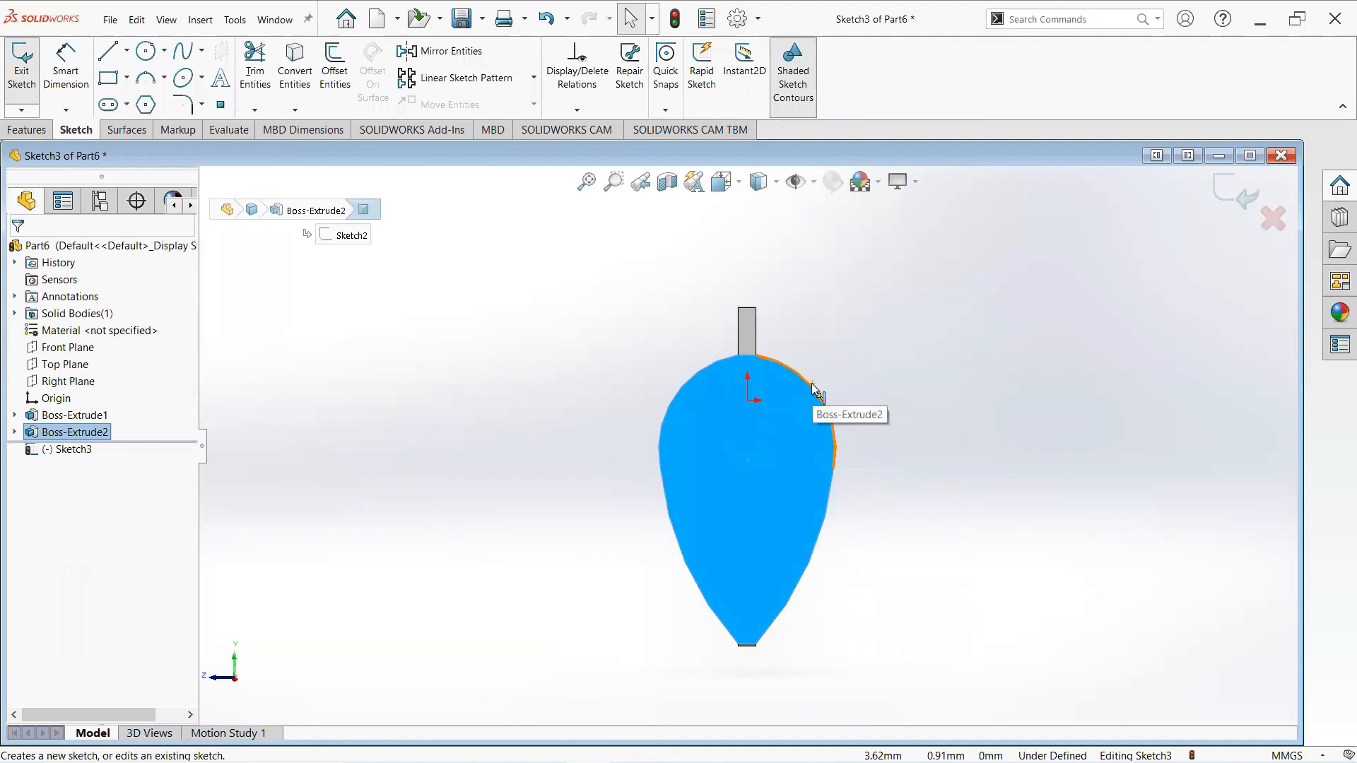
left_click(146, 85)
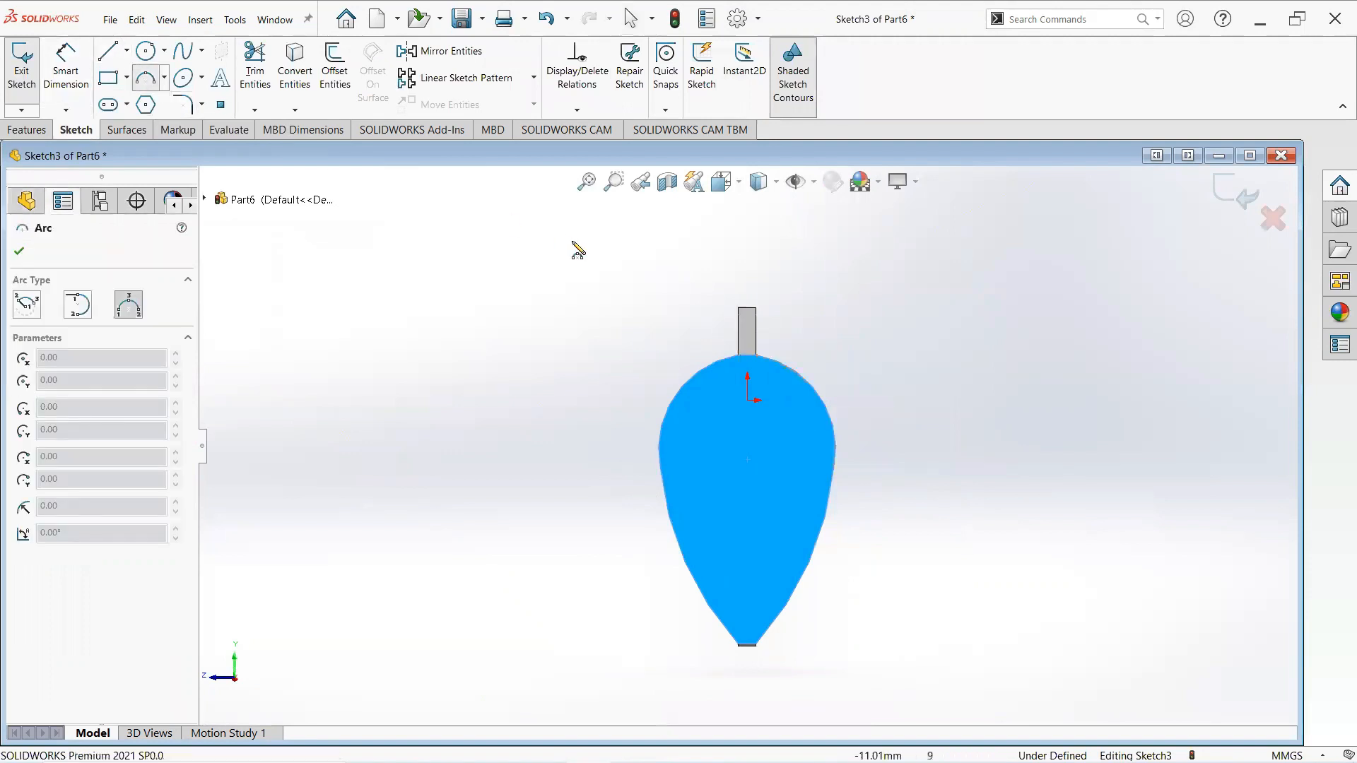
left_click(749, 355)
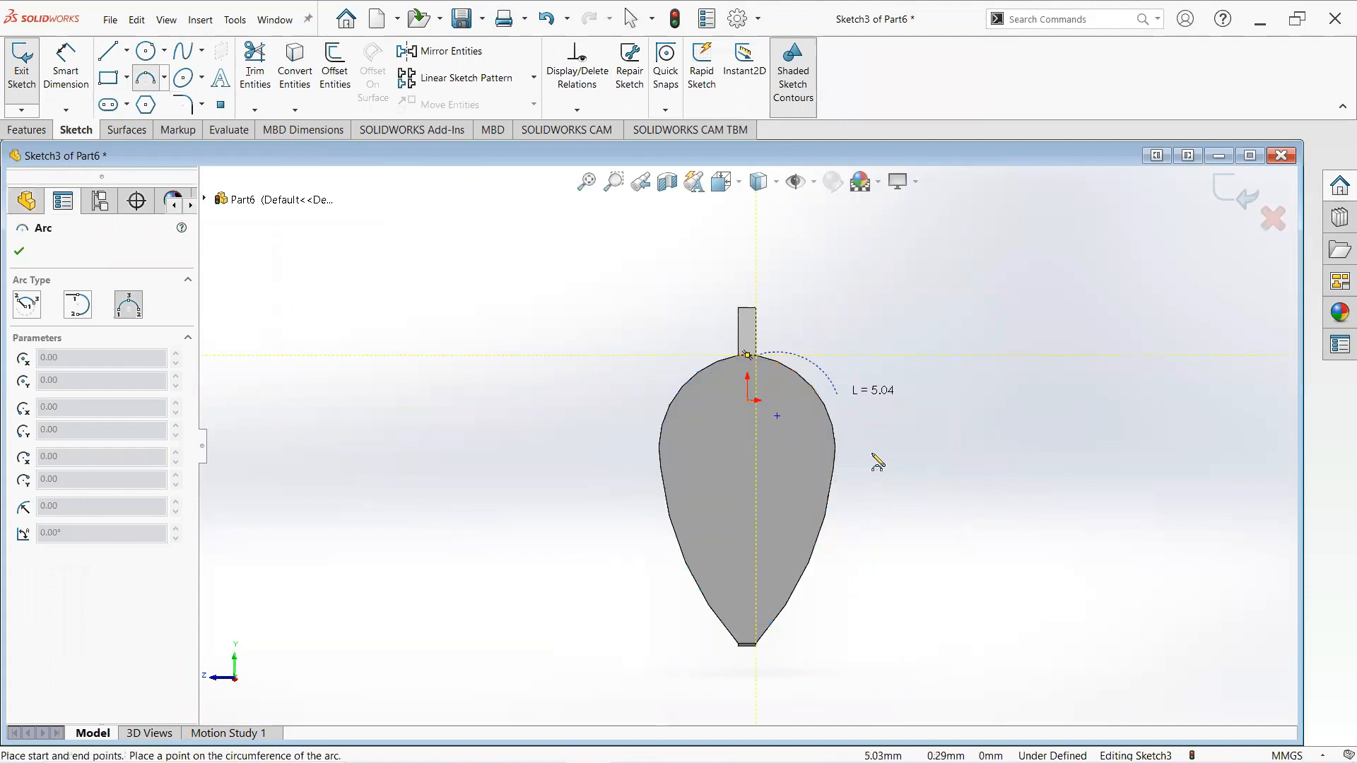
left_click(830, 492)
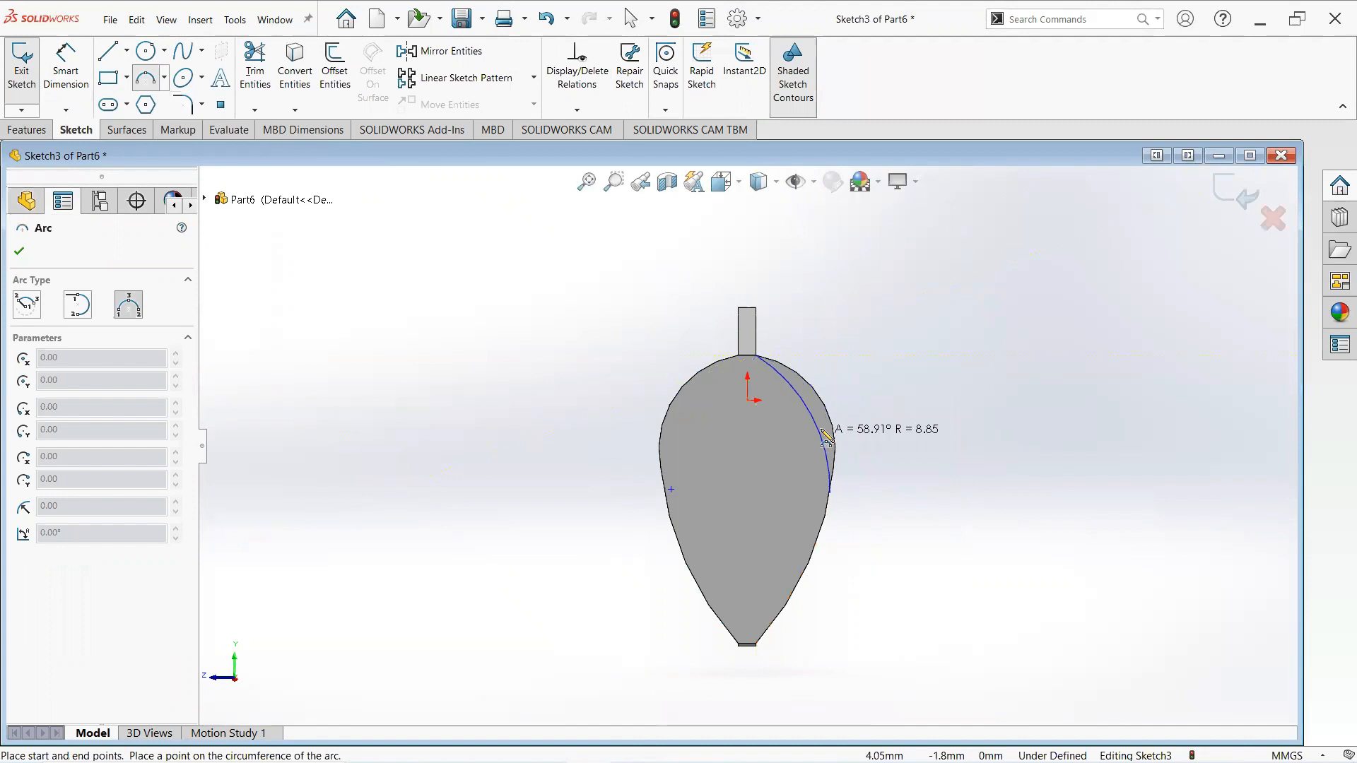
left_click(820, 403)
right_click(833, 401)
left_click(855, 403)
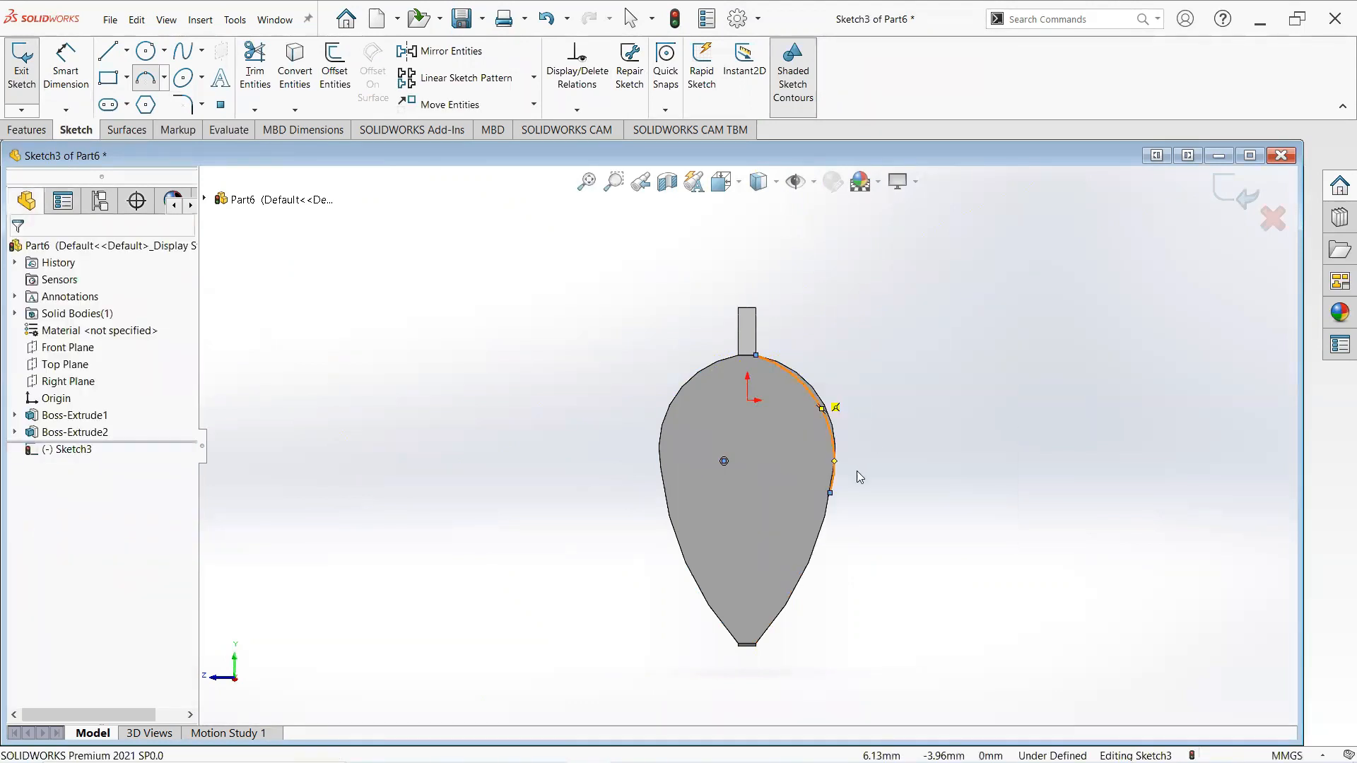
- Draw a second three-point arc from the first arc's lower end curving inward to the vertical centre line
left_click(145, 79)
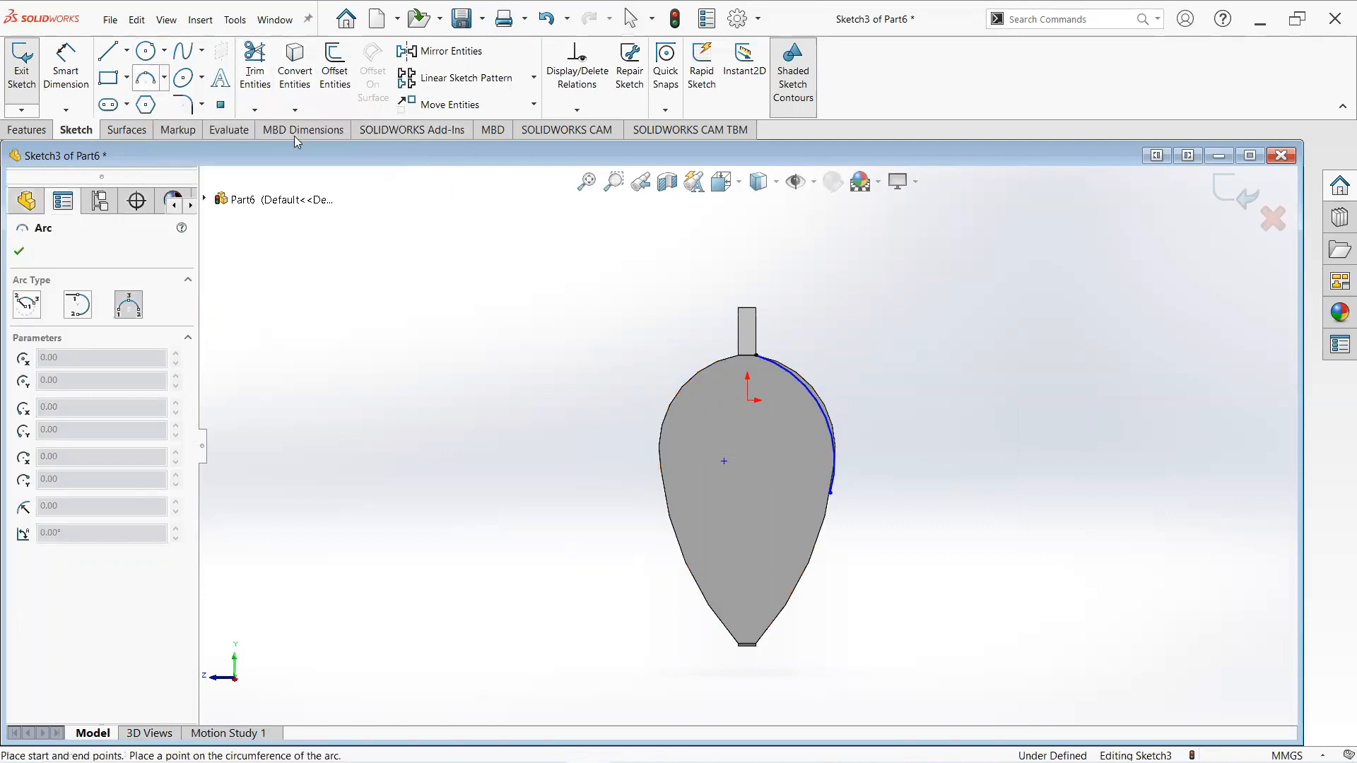
left_click(831, 494)
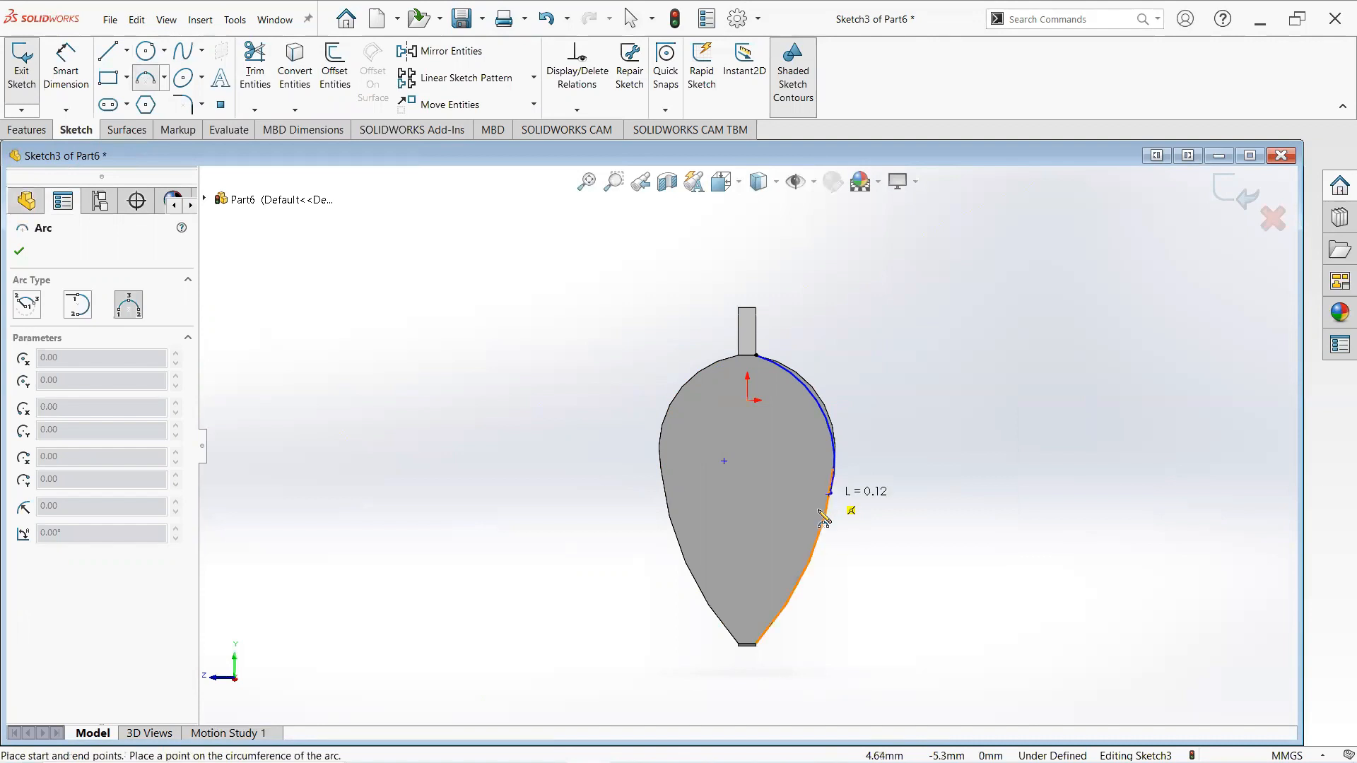
left_click(748, 542)
left_click(793, 537)
right_click(794, 538)
left_click(841, 548)
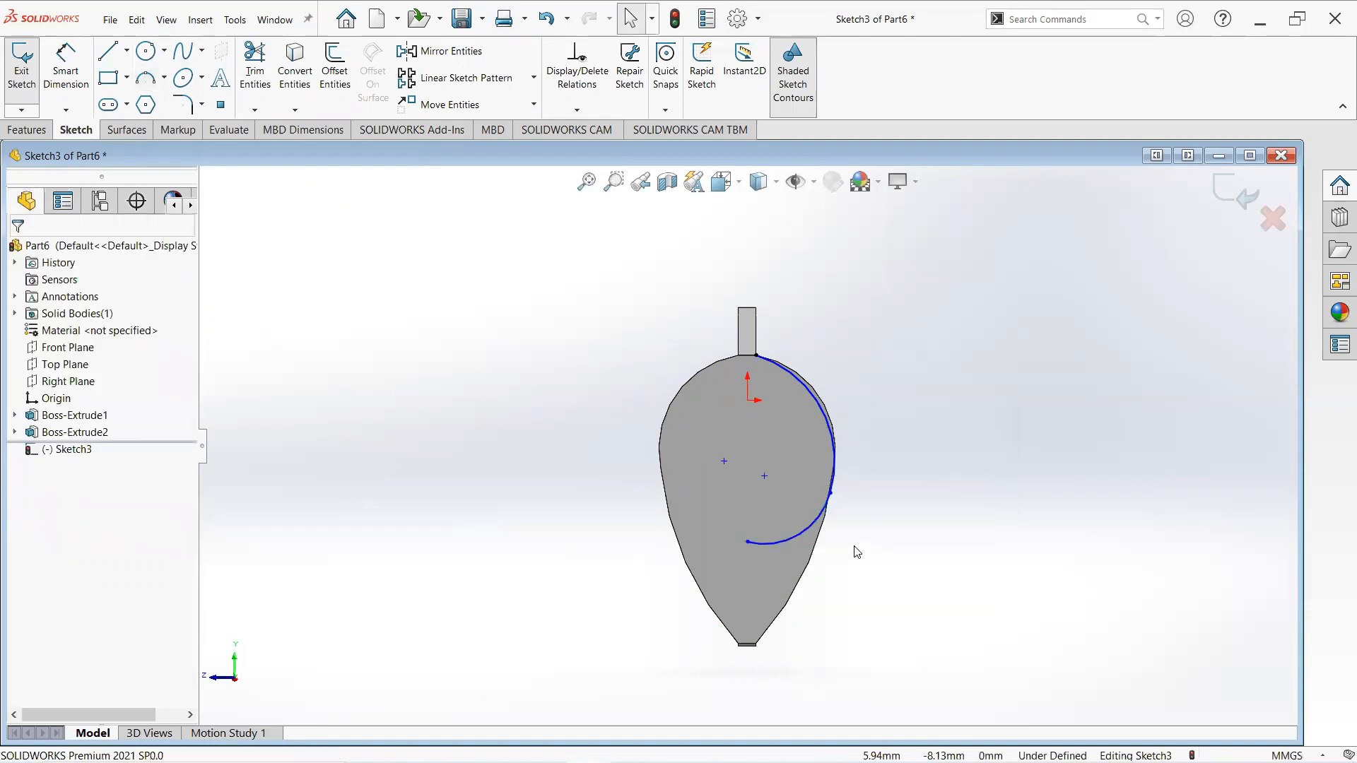
- Dimension the vertical distance from the top point to the junction of the two arcs as 7.7 mm
left_click(65, 71)
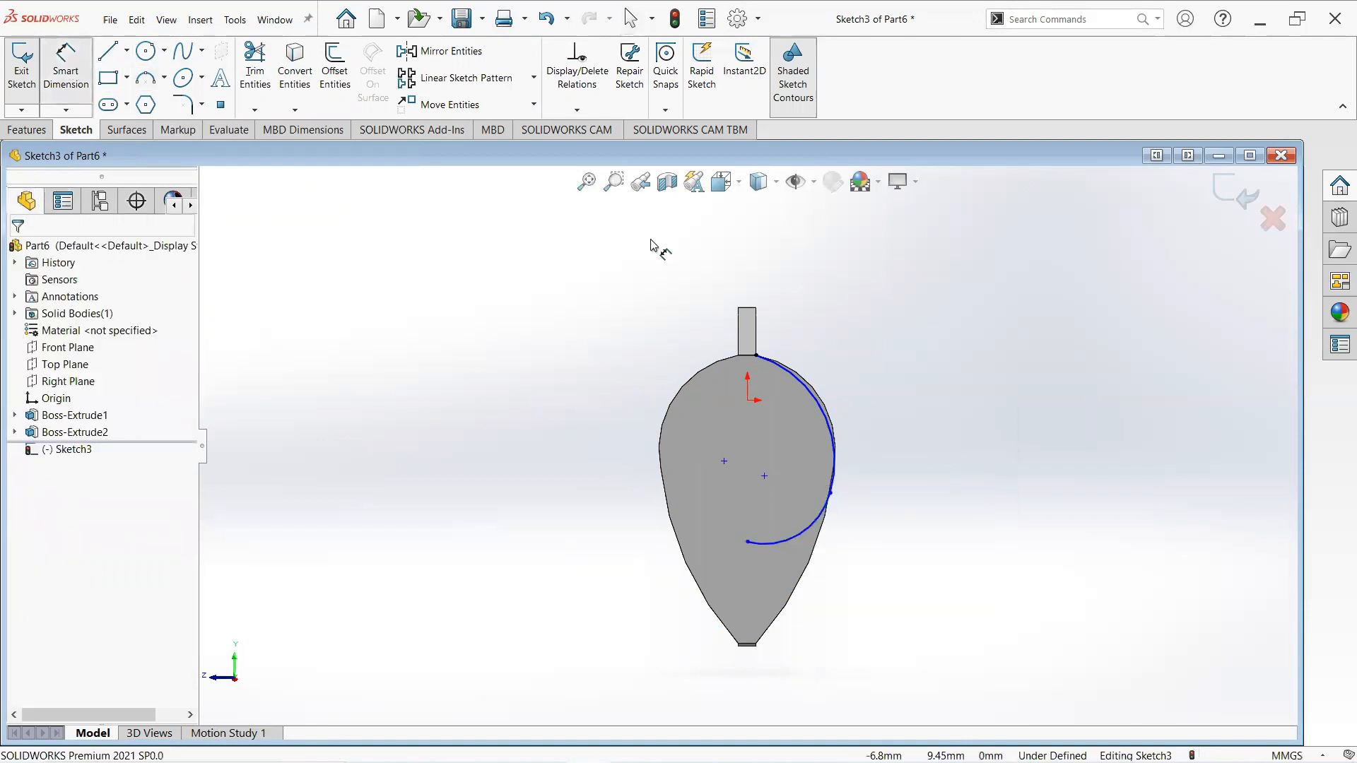
left_click(831, 493)
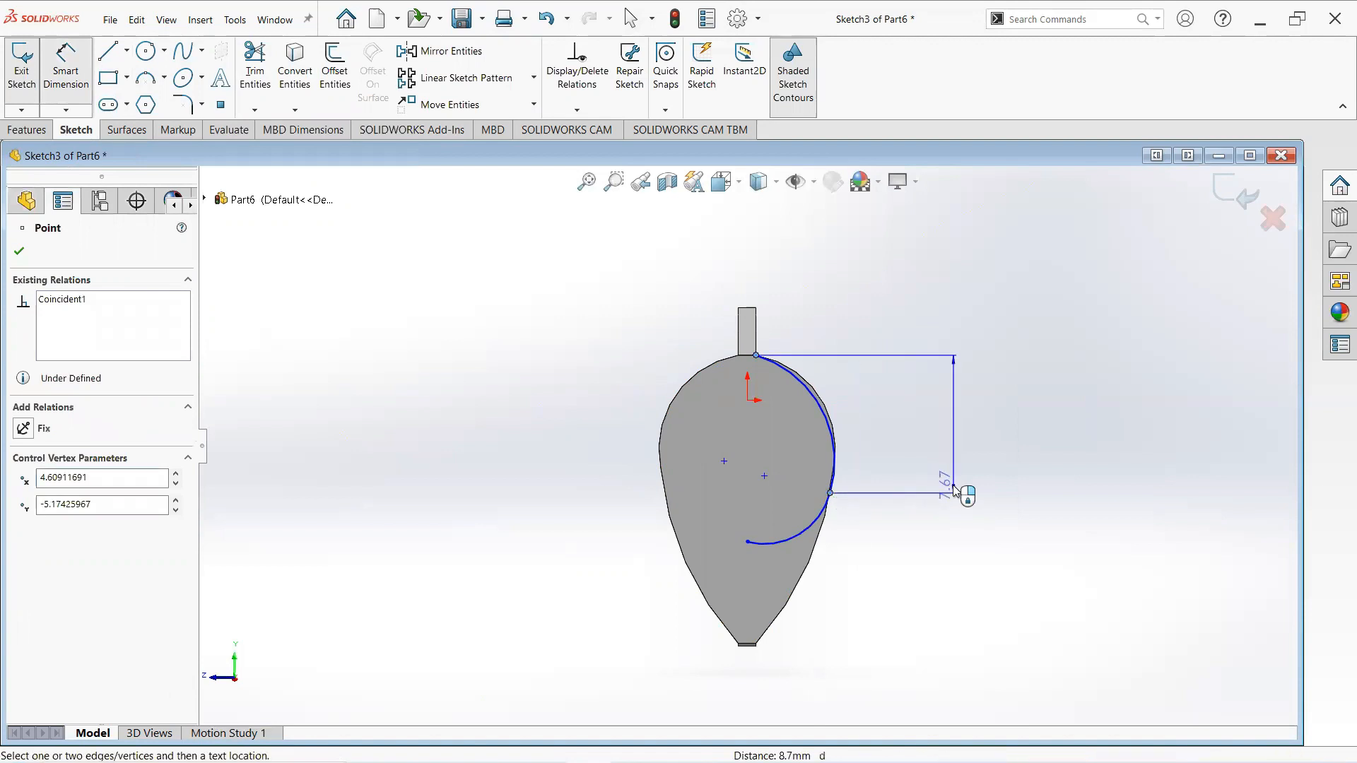
left_click(961, 496)
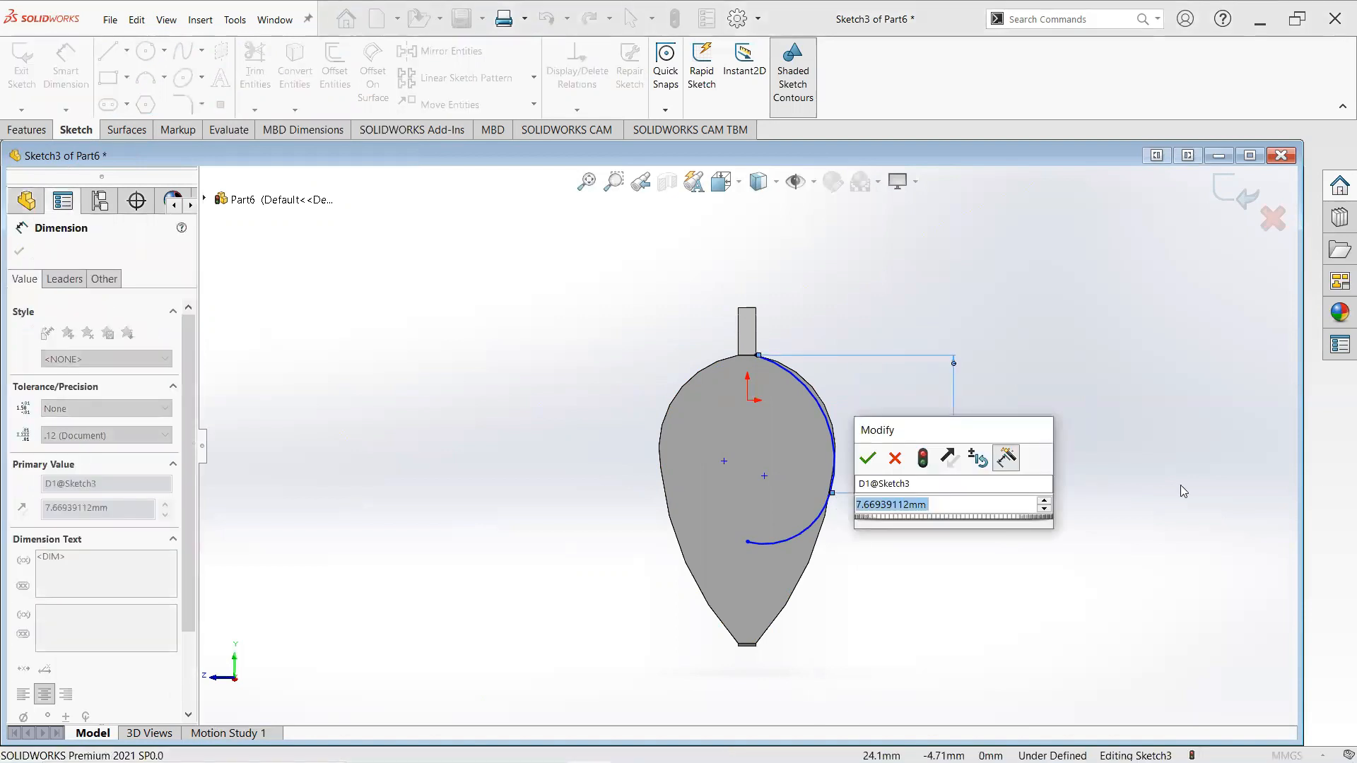
type("7.7")
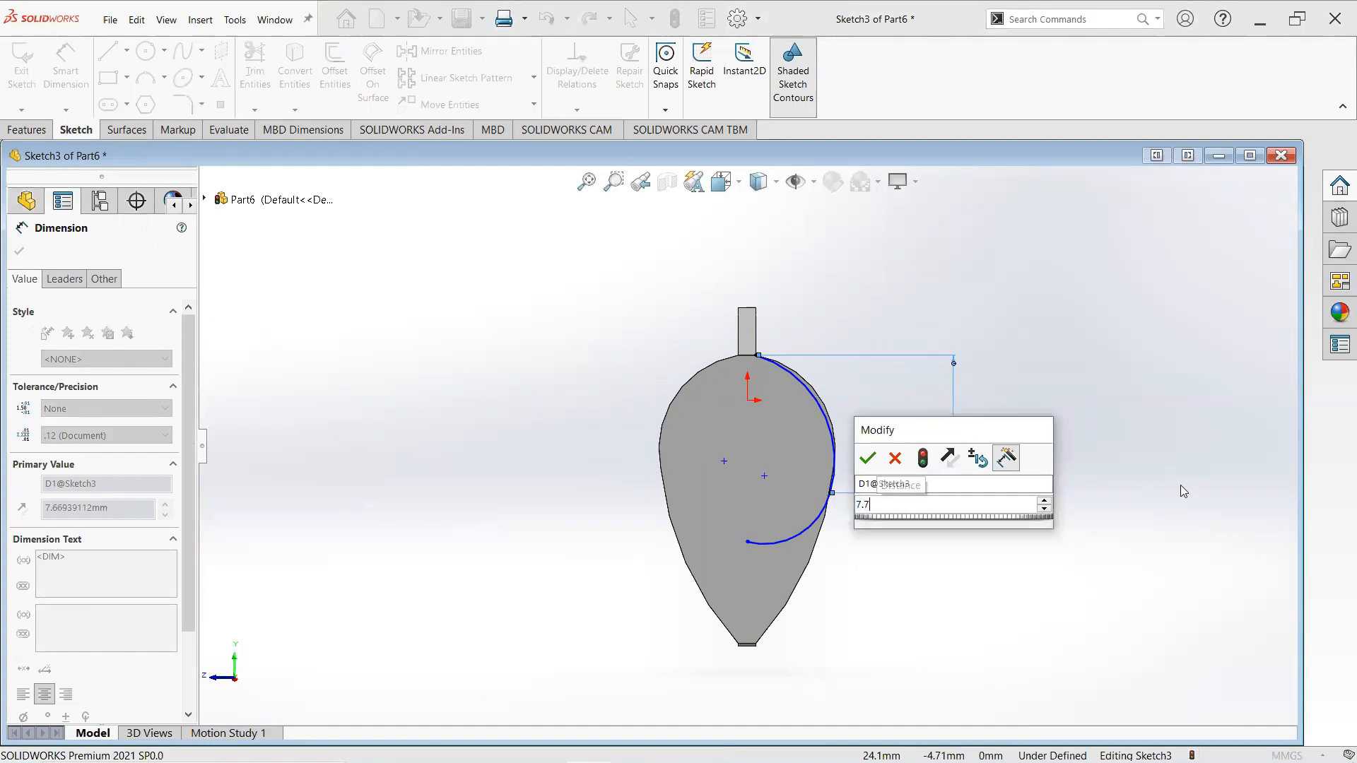
key("Return")
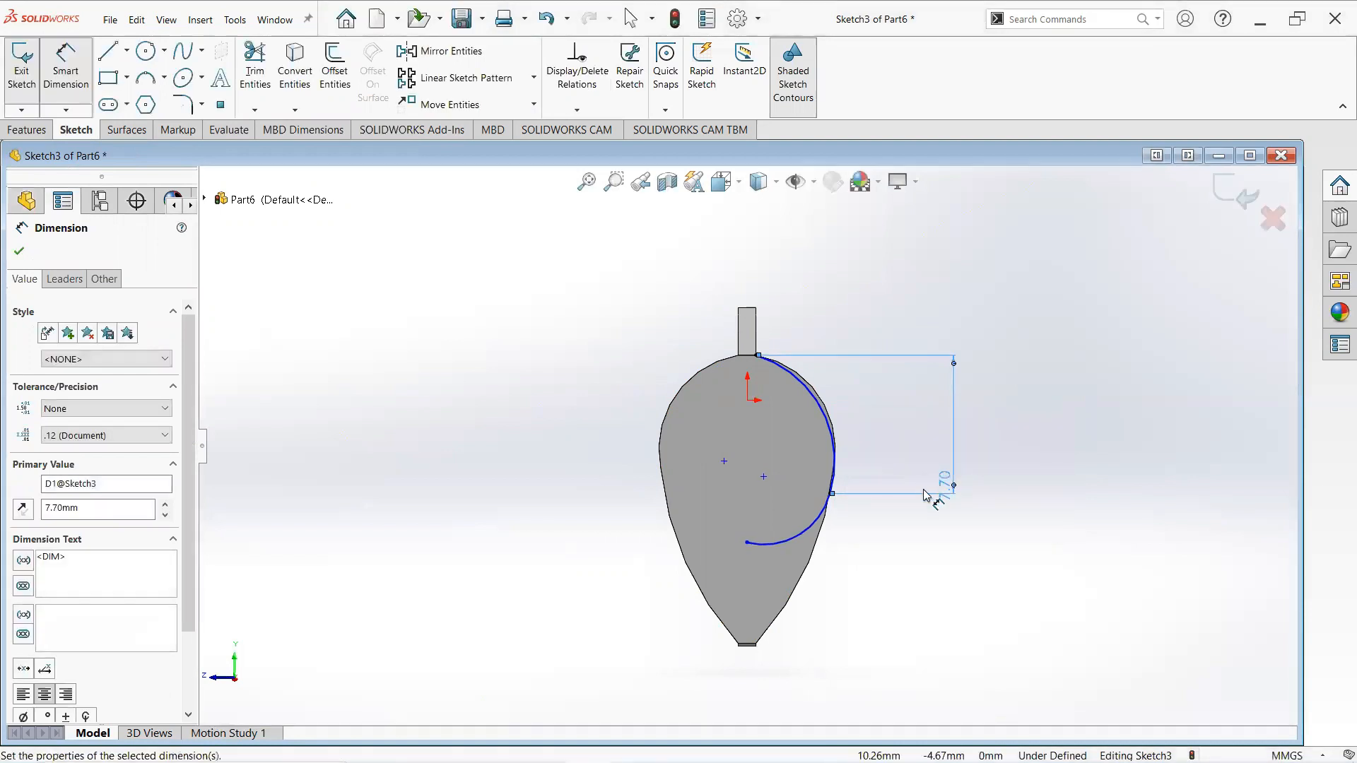
- Dimension the first arc's radius as 6.10 mm
left_click(828, 424)
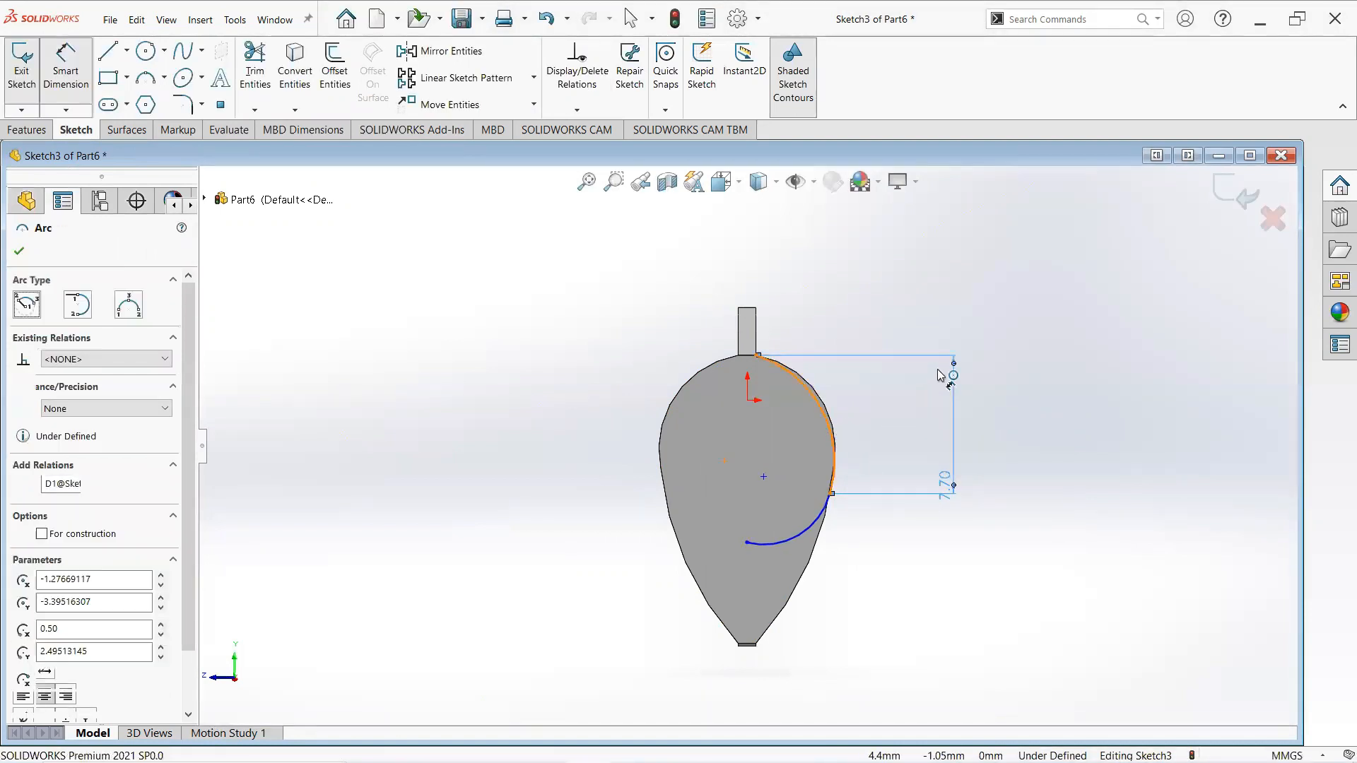
left_click(991, 289)
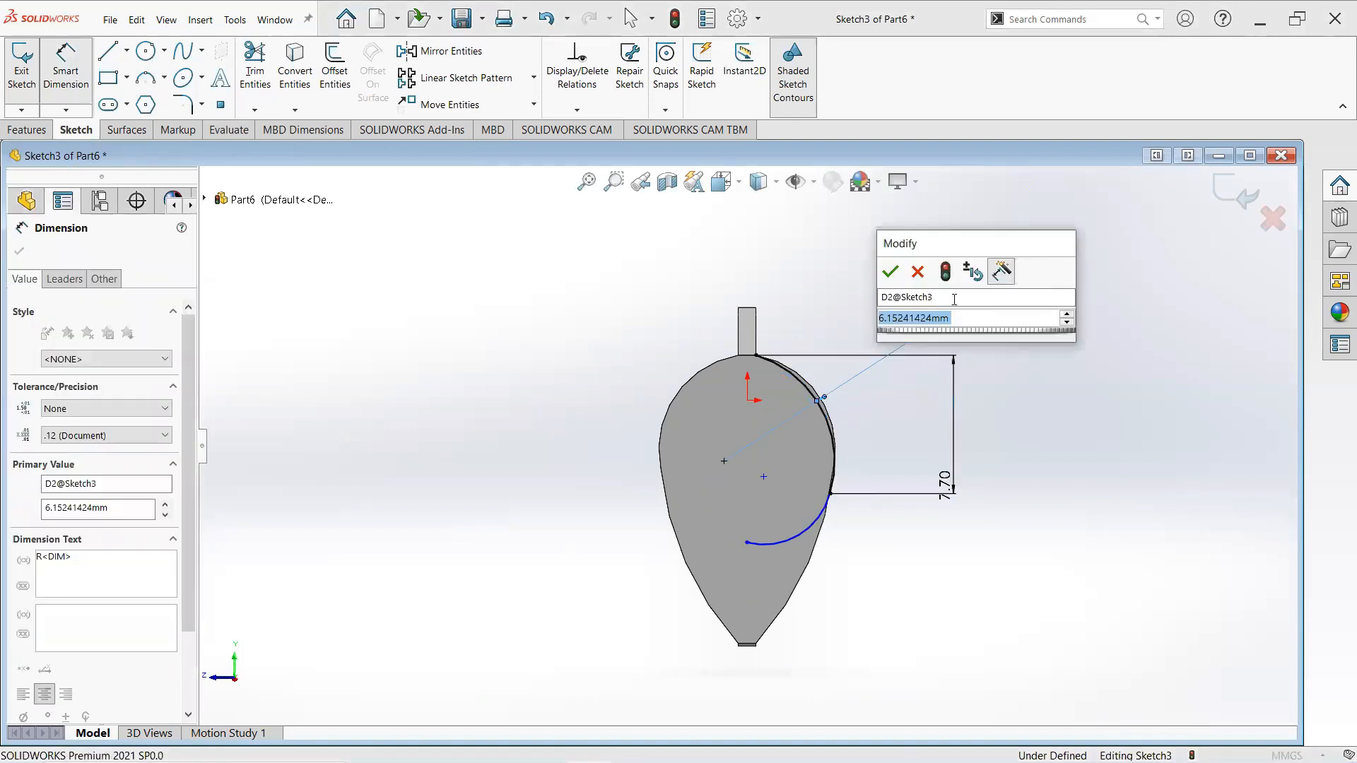
type("6.2")
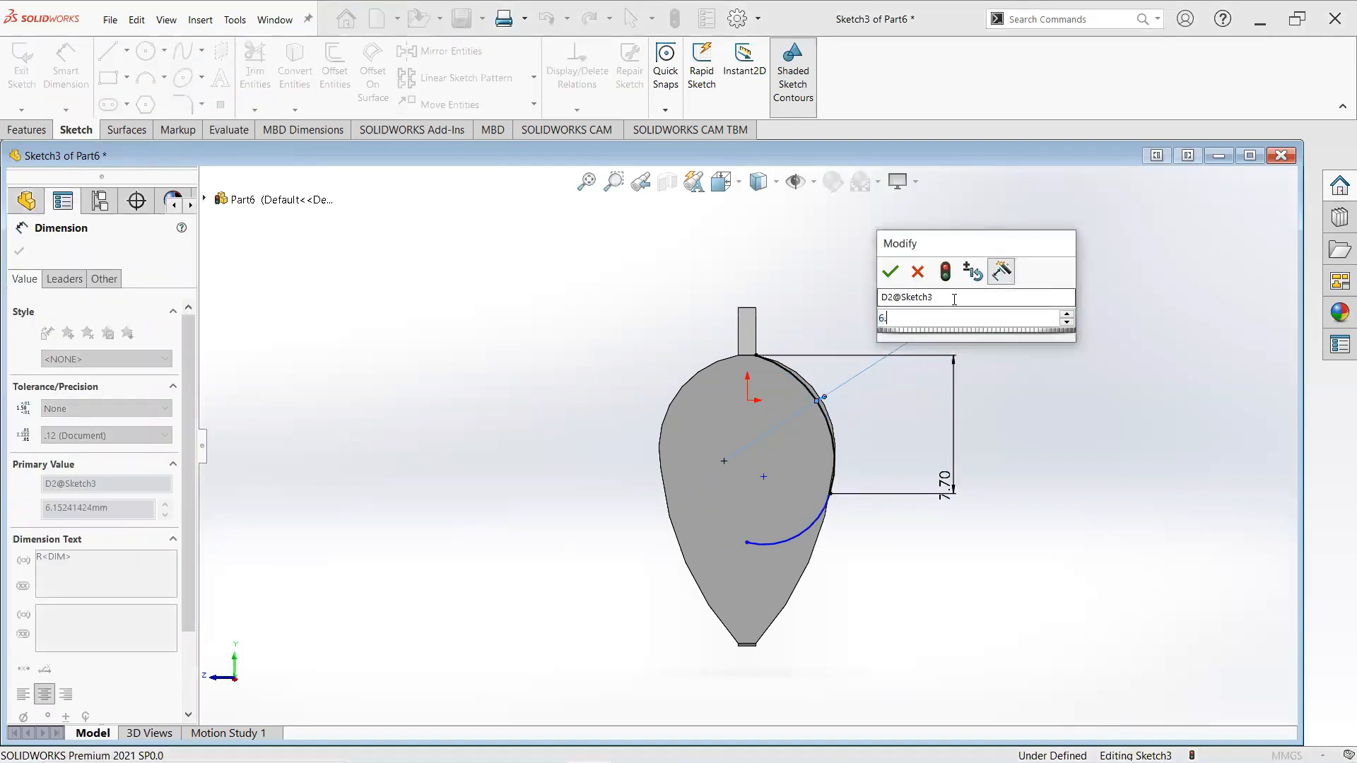
key("Return")
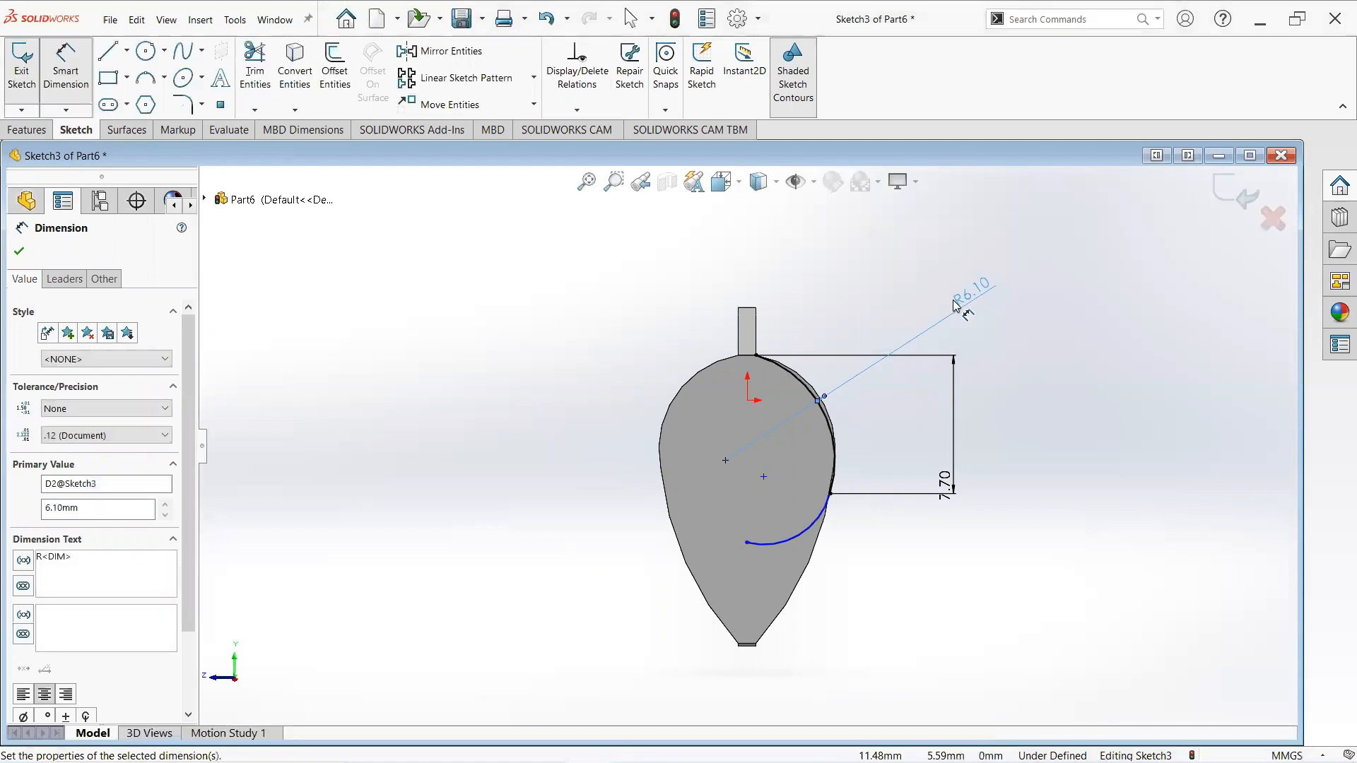
- Add a driven horizontal dimension from the centre line to the arcs' junction point
left_click(831, 496)
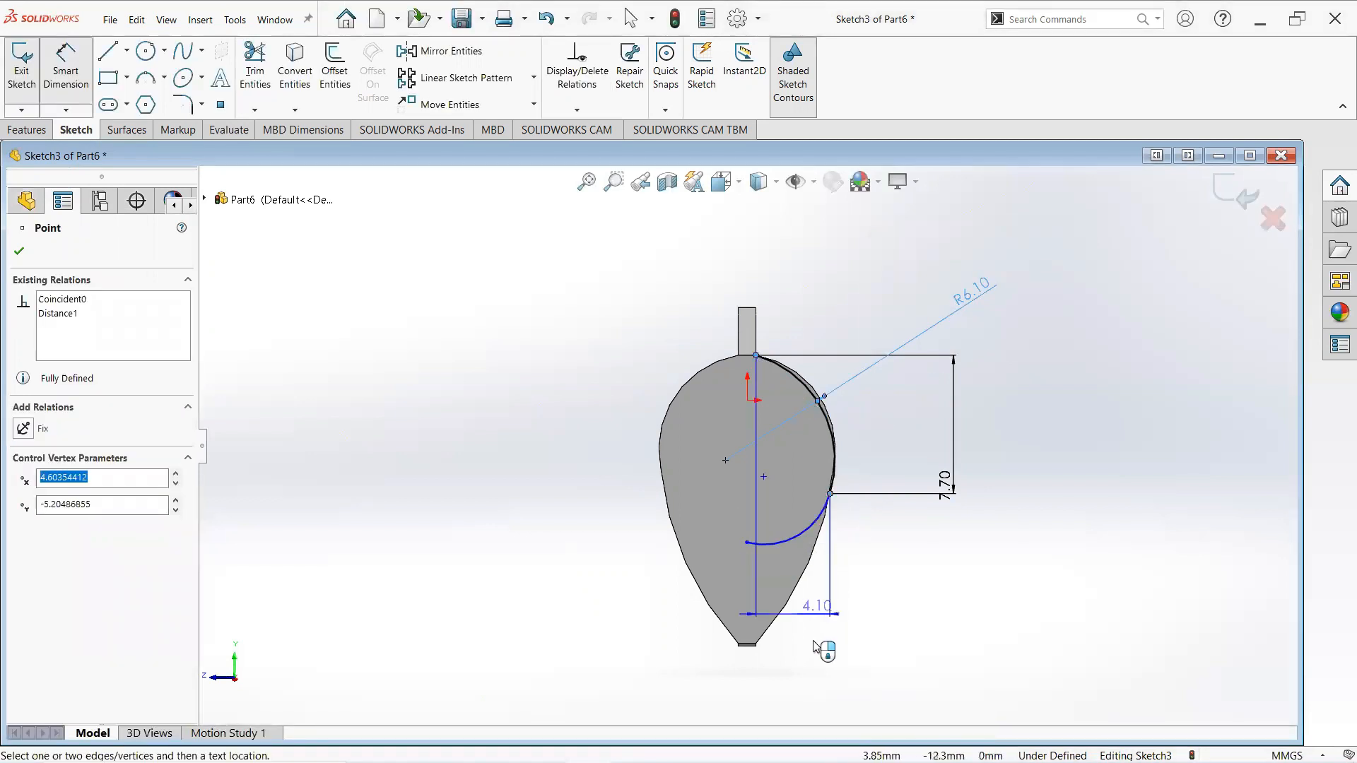
left_click(848, 664)
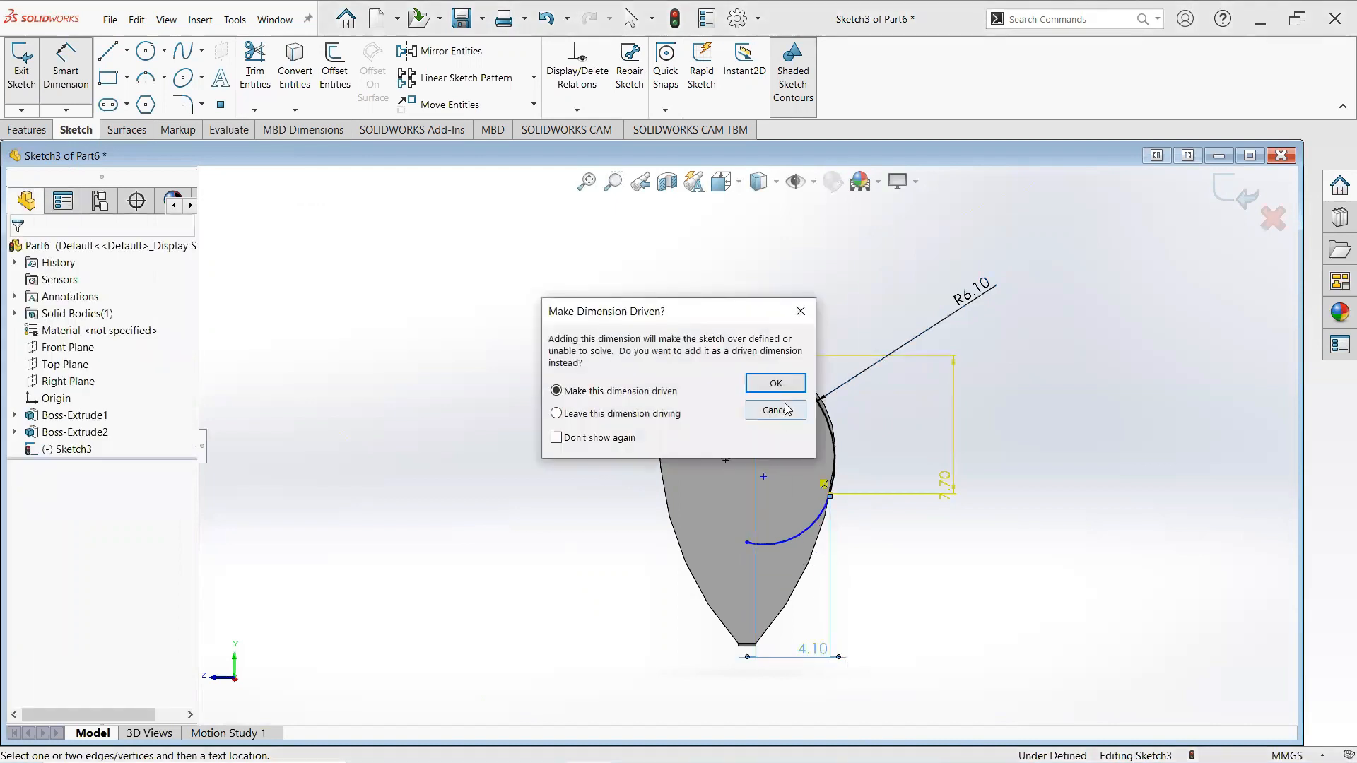
left_click(775, 383)
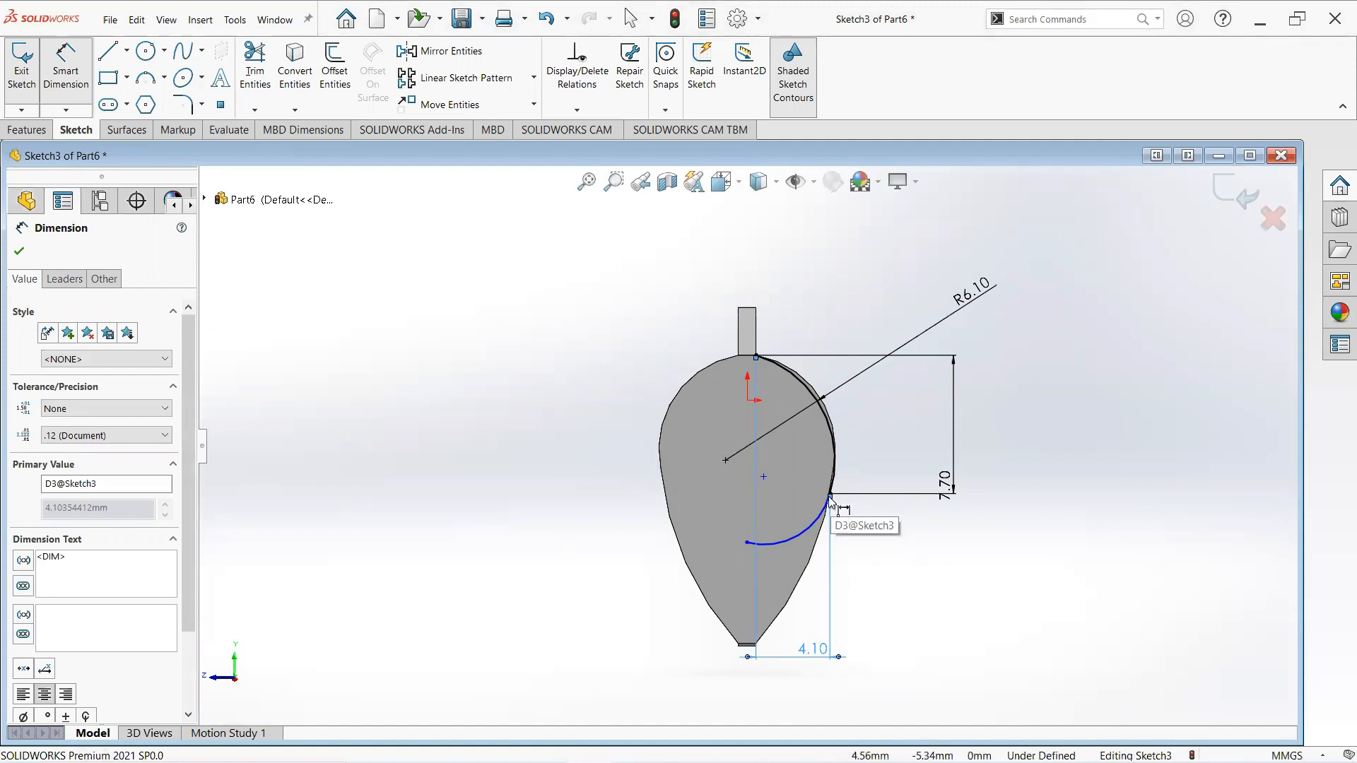
- Dimension the horizontal distance between the second arc's inner end and the junction point as 4.1 mm
left_click(746, 544)
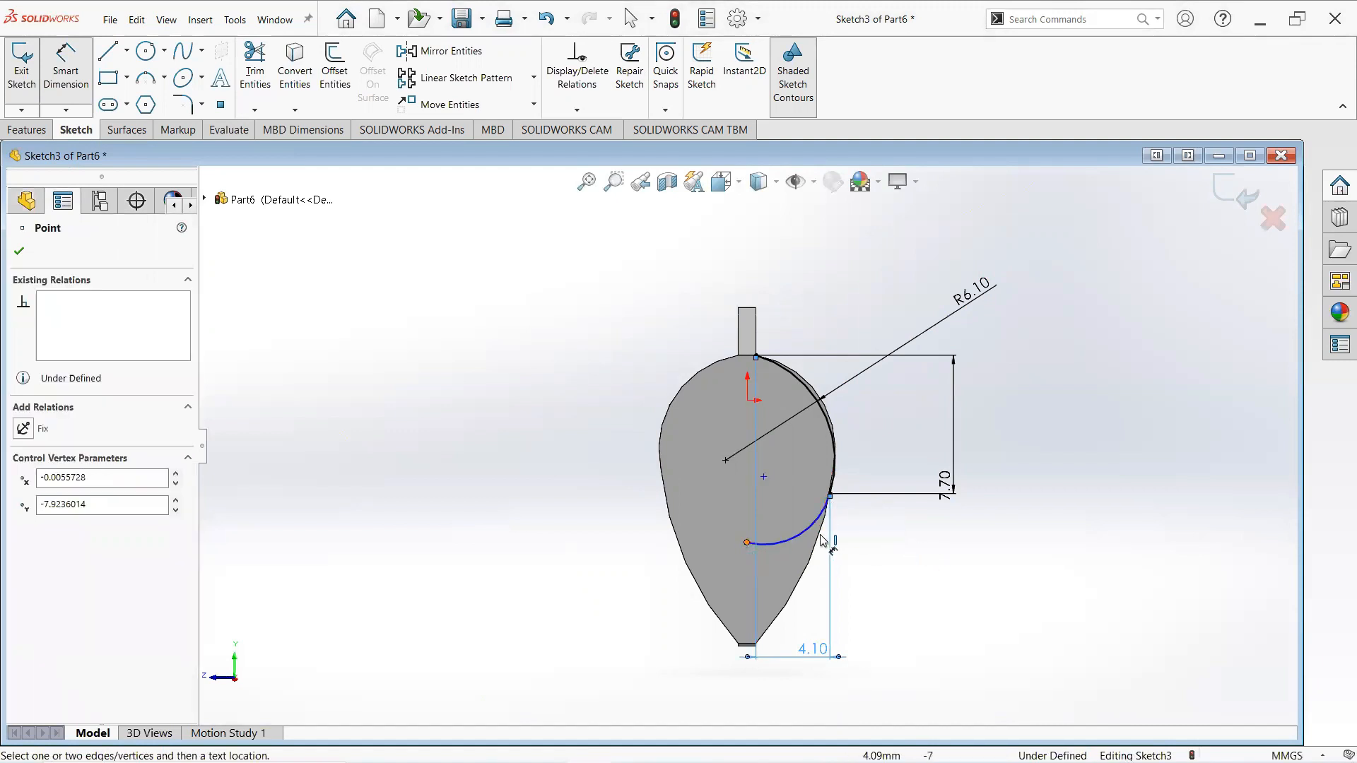
left_click(829, 496)
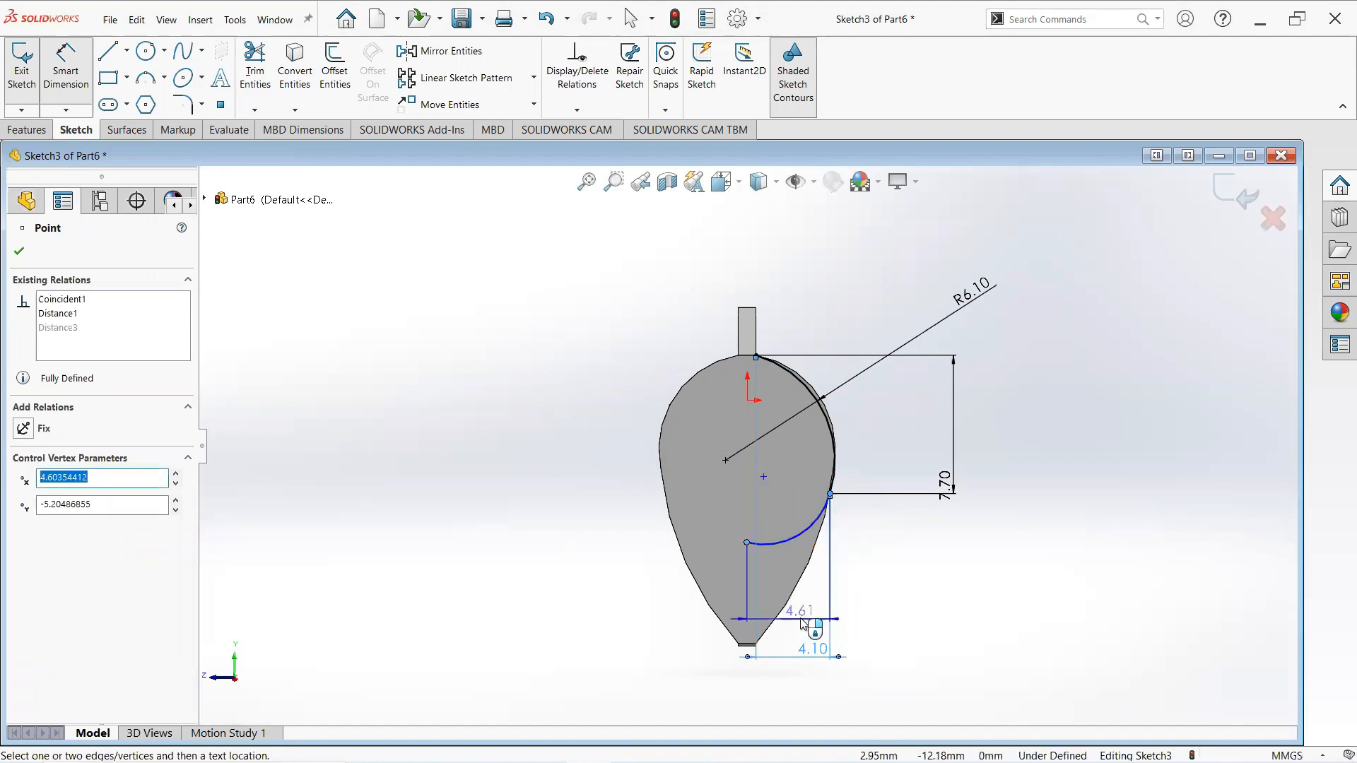
left_click(802, 622)
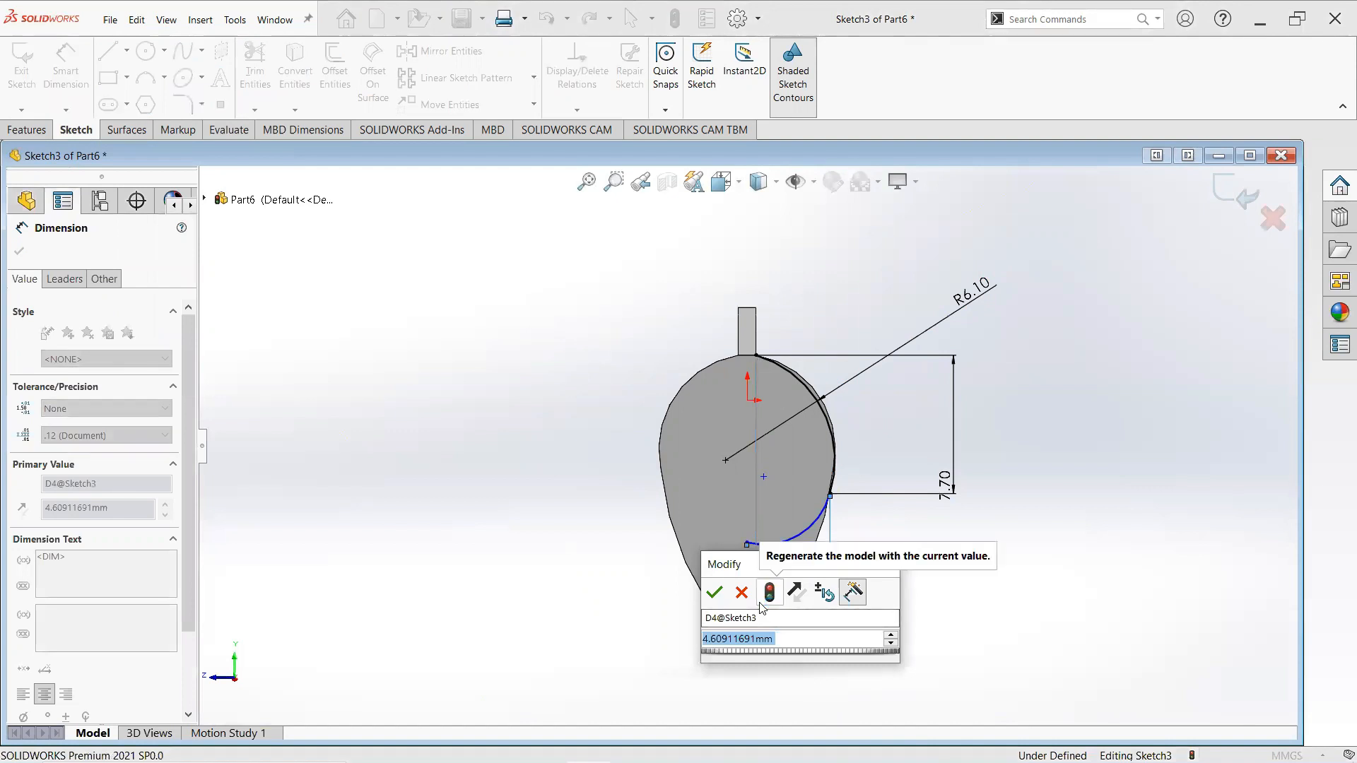
type("4.1")
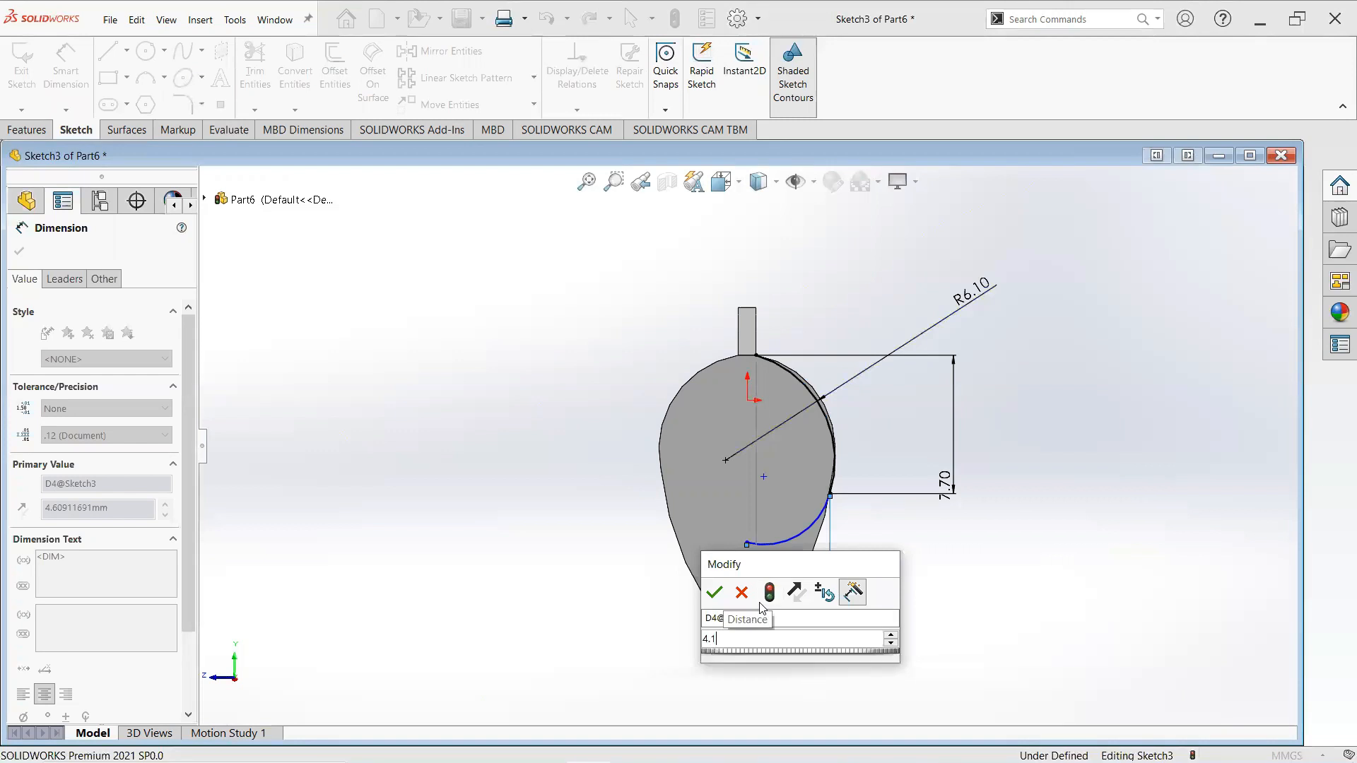
key("Return")
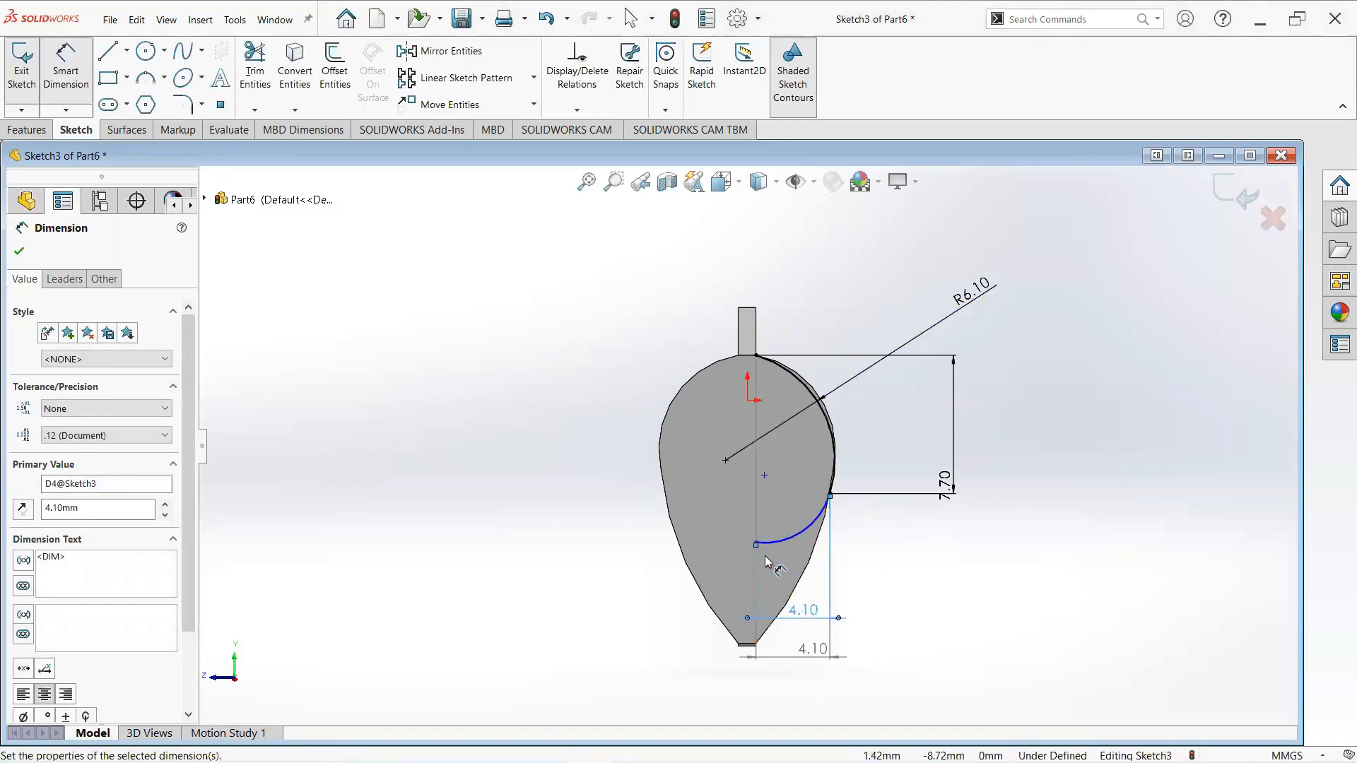
left_click(754, 543)
left_click(831, 494)
key("Escape")
left_click(830, 494)
left_click_drag(1107, 529, 1077, 544)
scroll(838, 521, "down", 5)
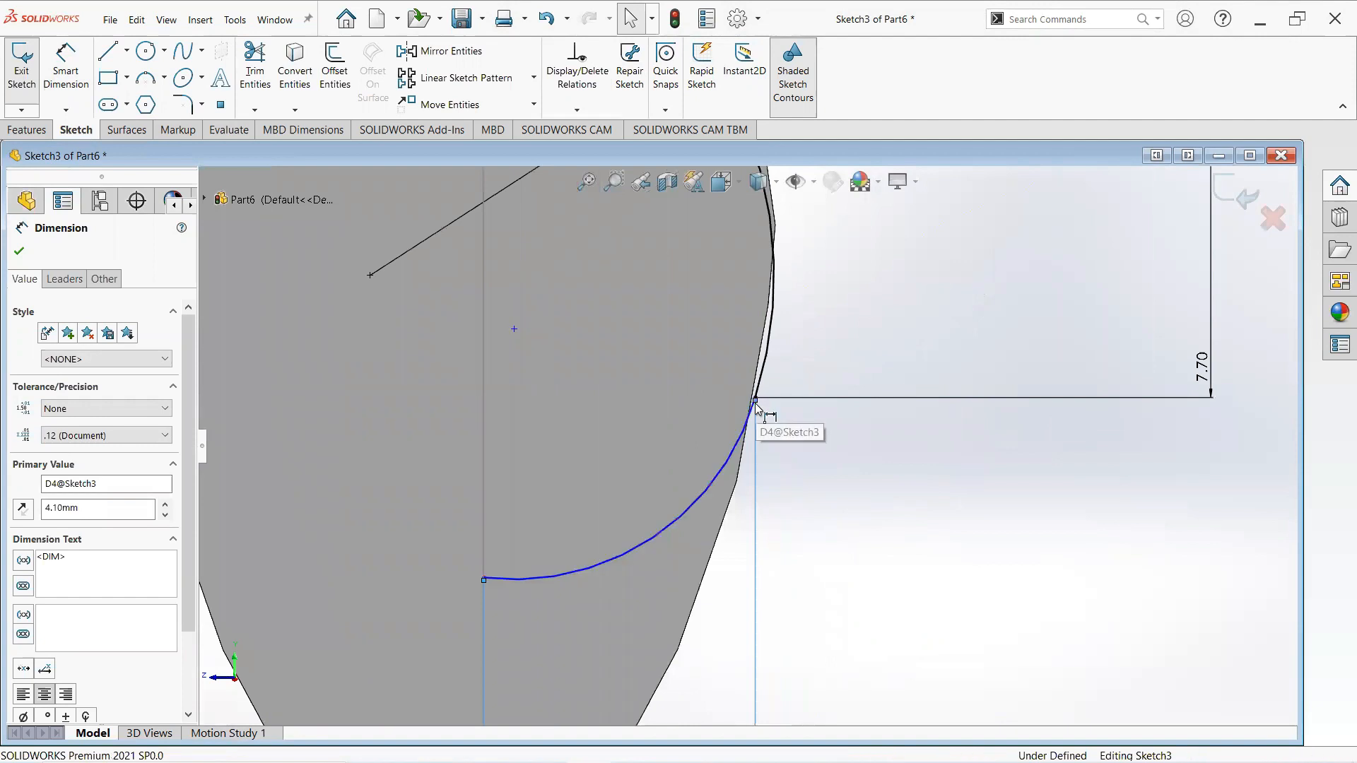
left_click(481, 579)
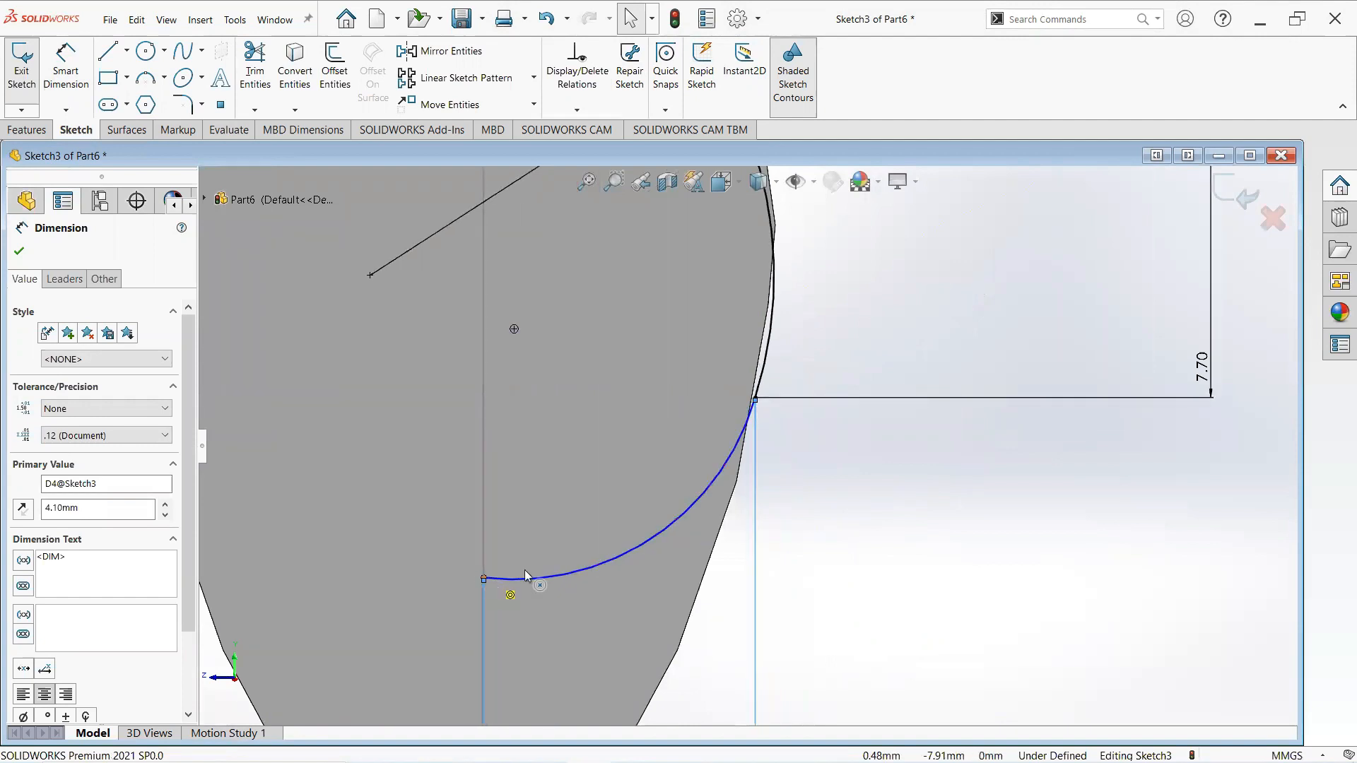
key("f")
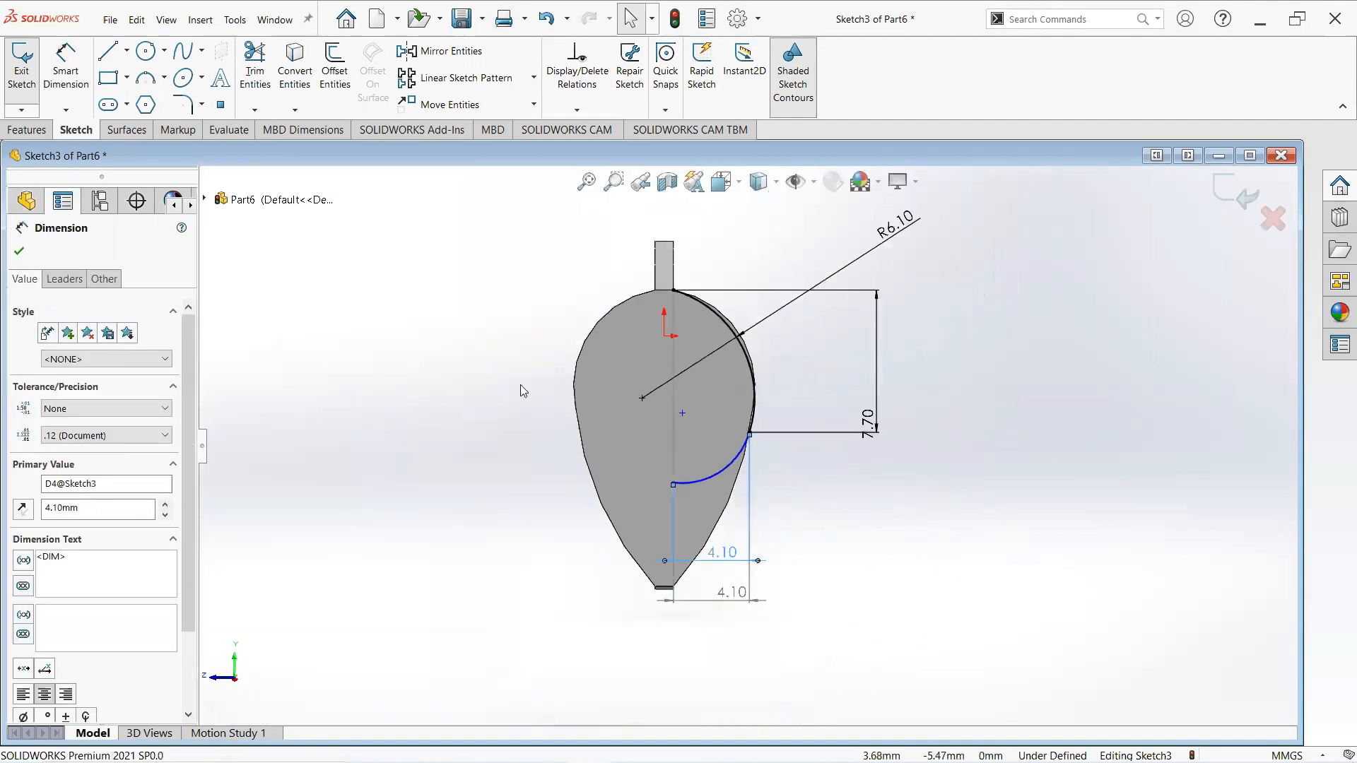
left_click(17, 252)
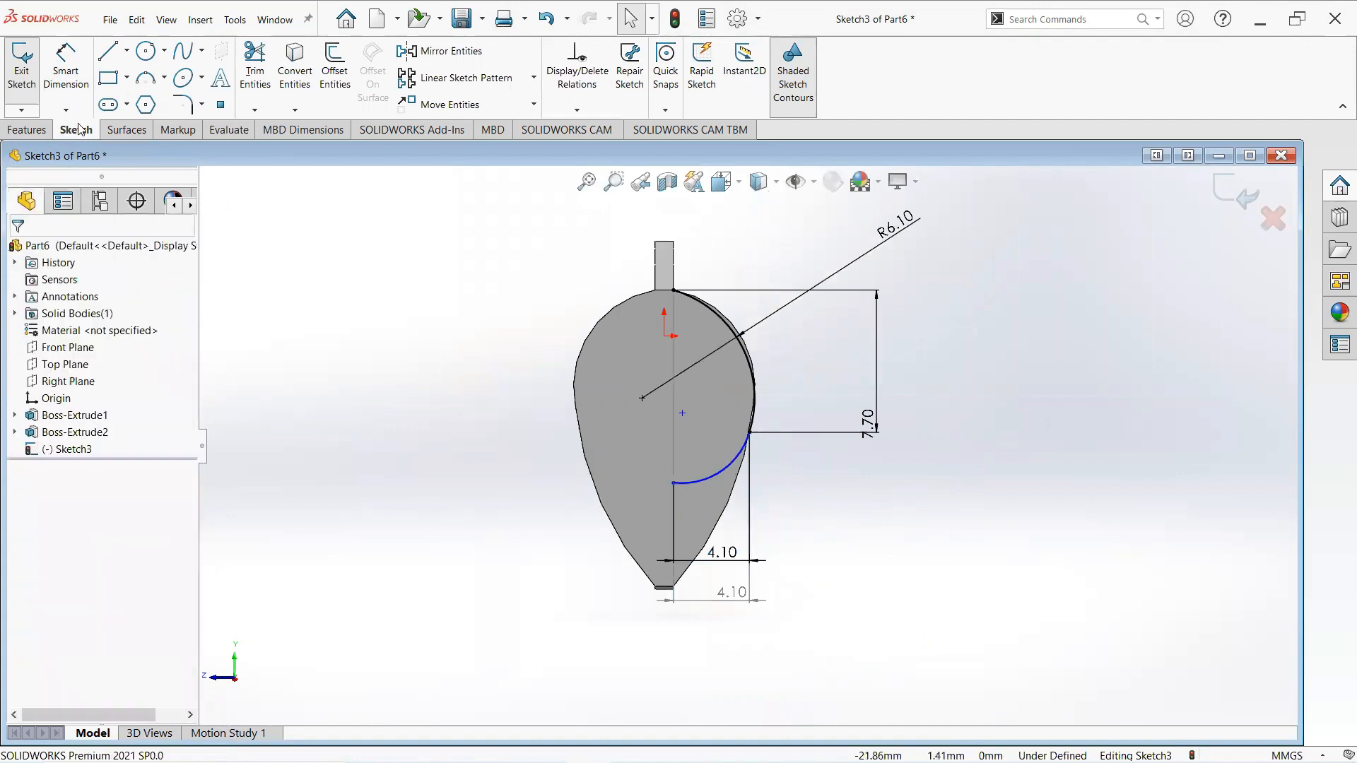
- Dimension the vertical distance between the arcs' junction point and the second arc's inner end as 2.7 mm
left_click(57, 80)
scroll(686, 501, "down", 3)
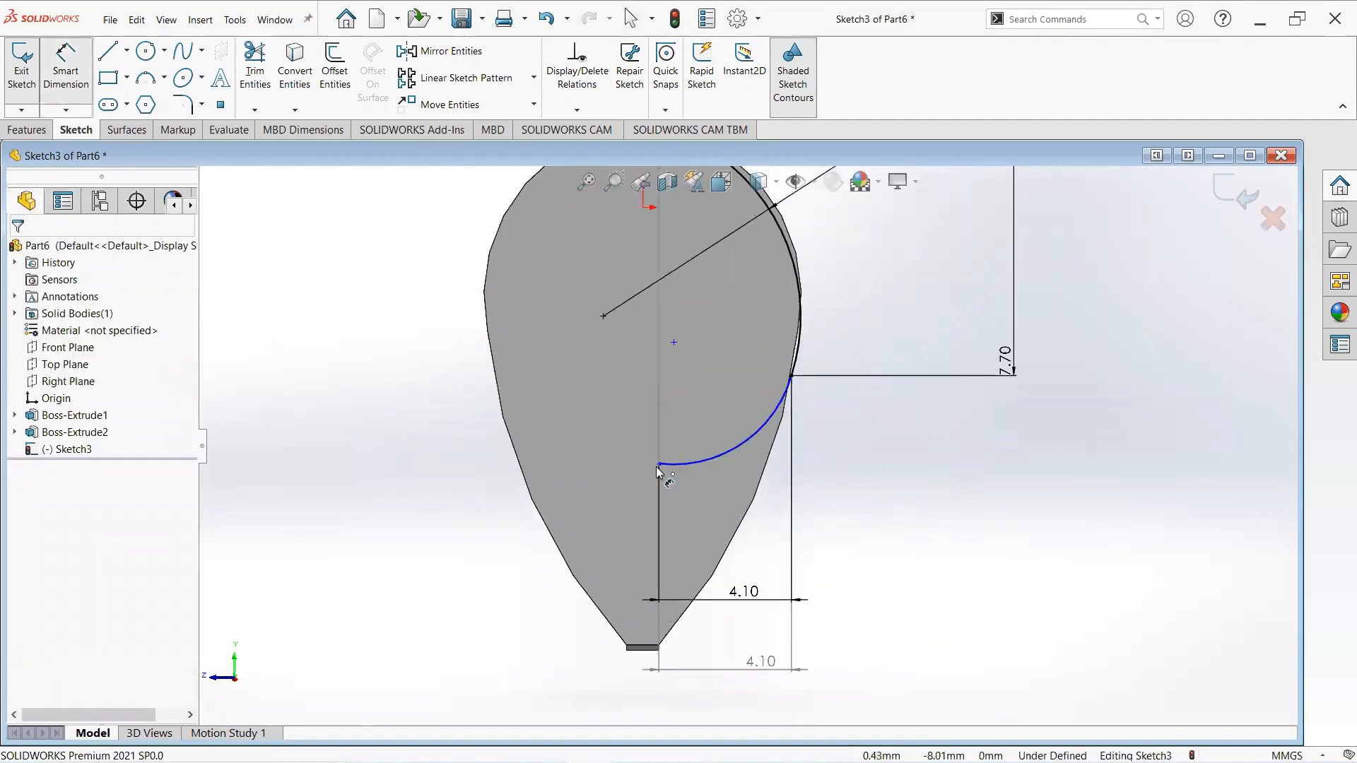
left_click(791, 377)
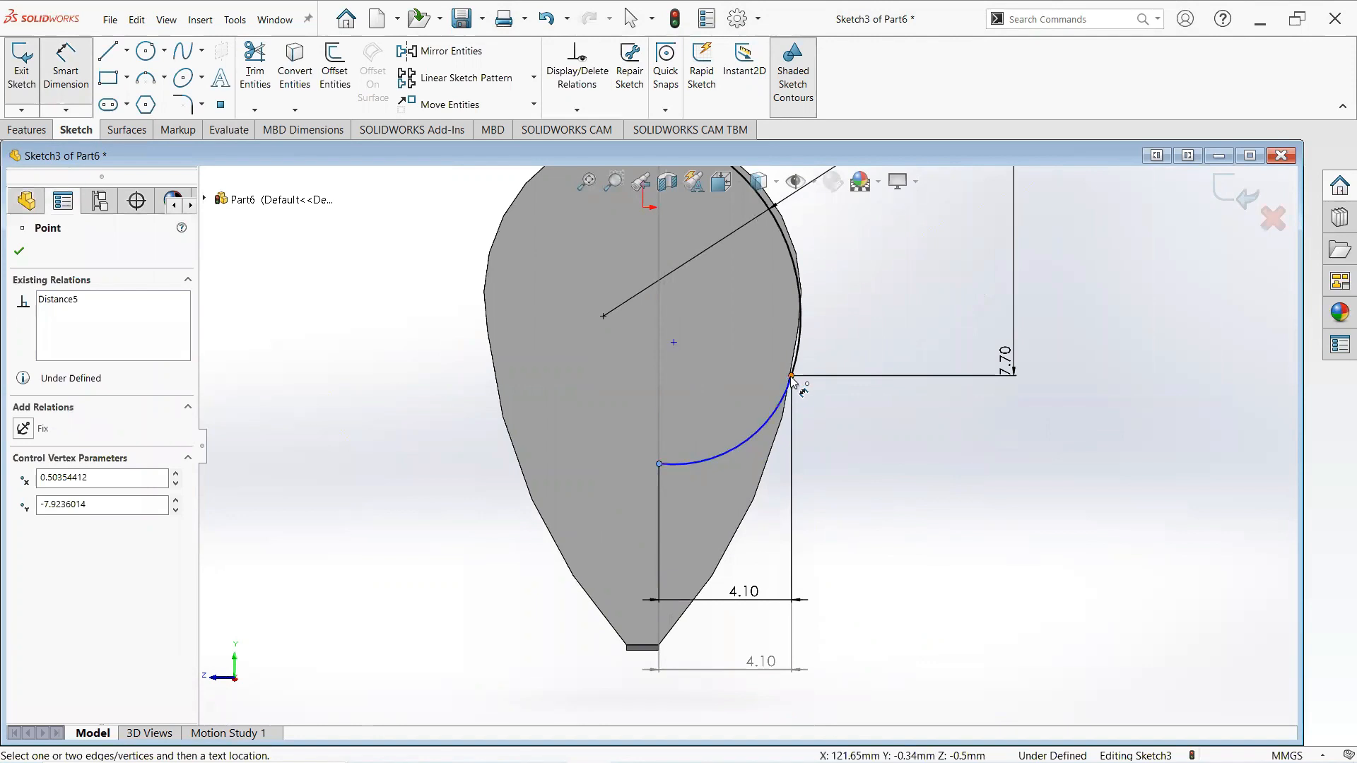
left_click(791, 378)
left_click(1096, 429)
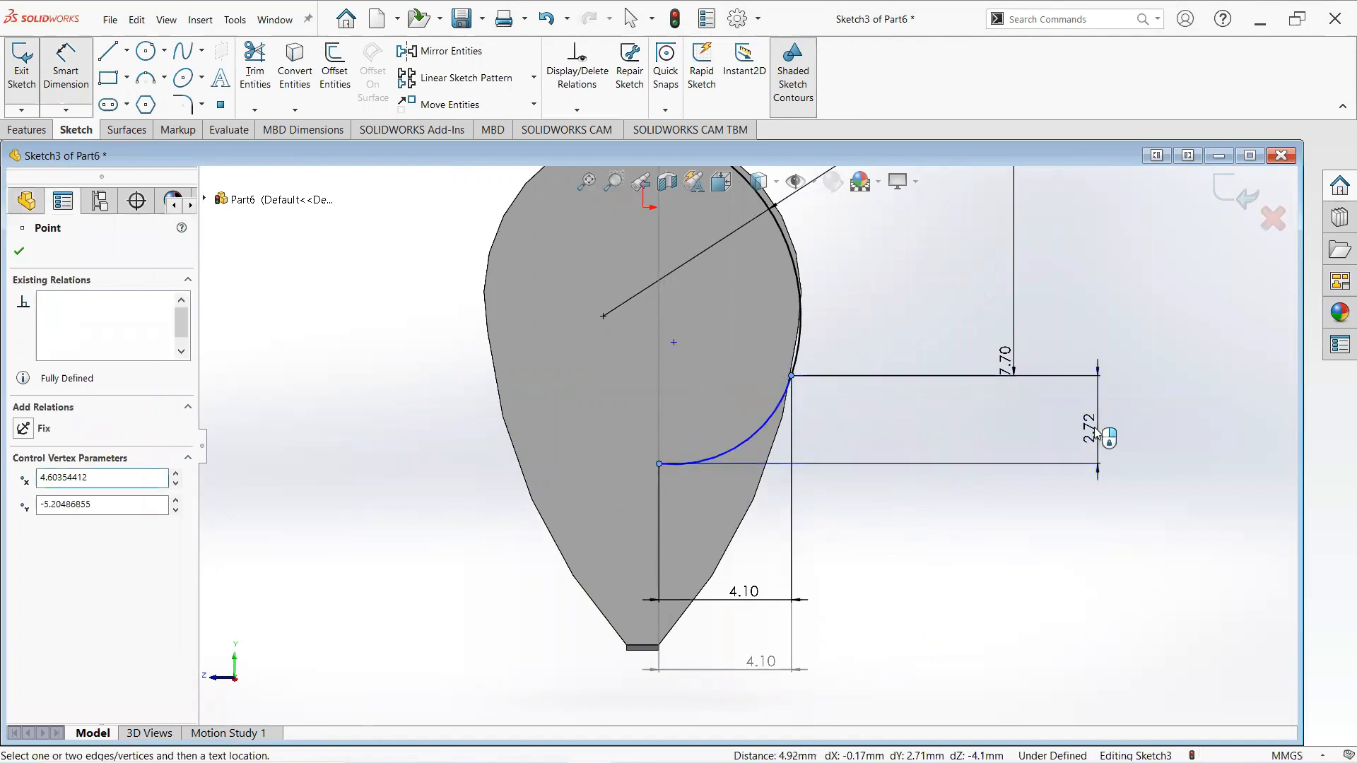
left_click(1096, 472)
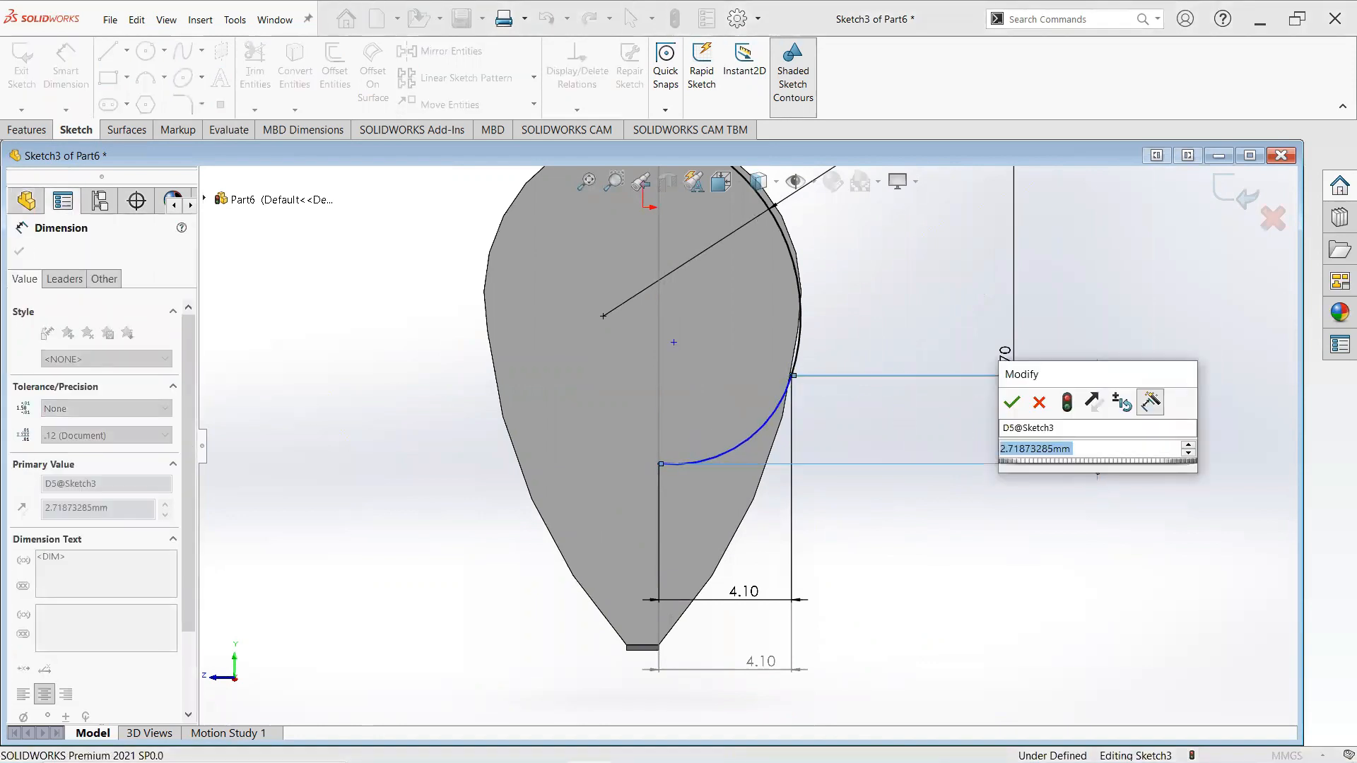
type("2.7")
key("Return")
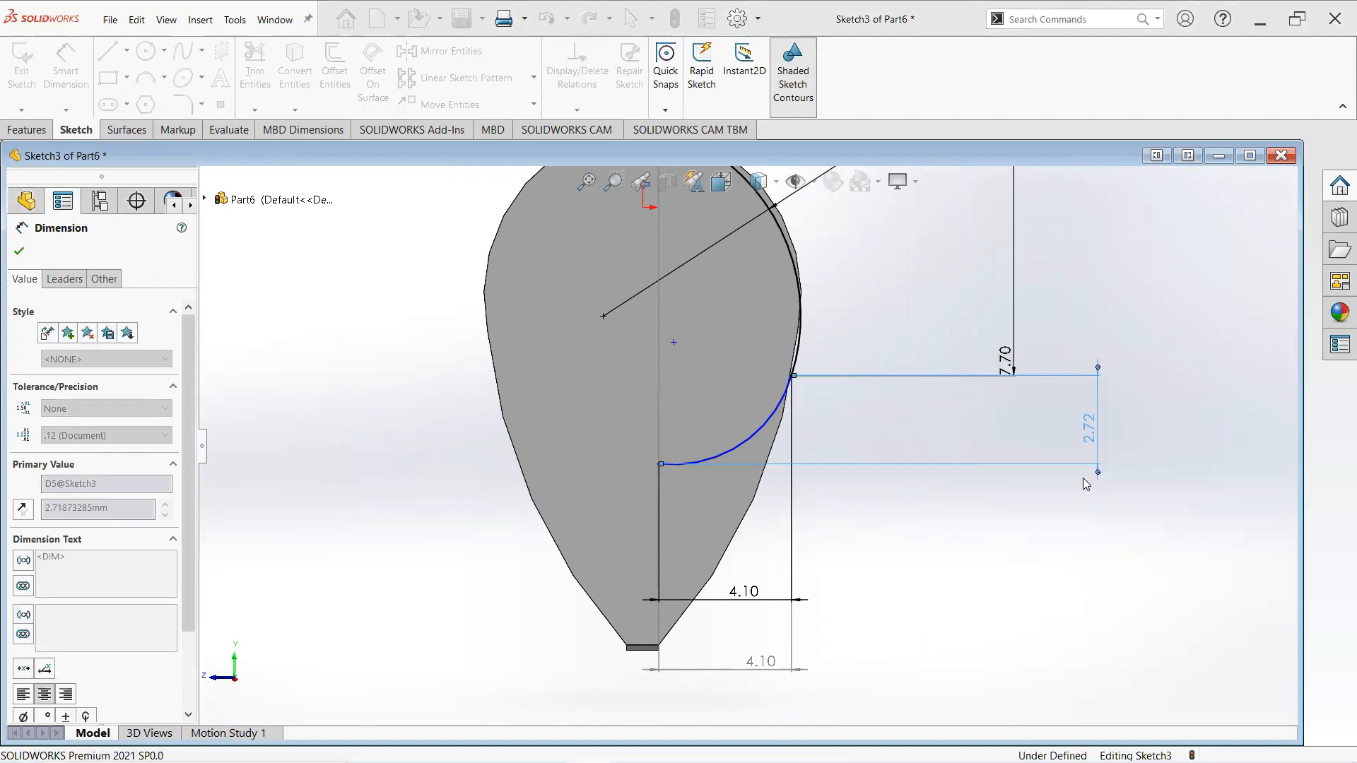
- Dimension the second arc's radius as 3.8 mm
left_click(751, 442)
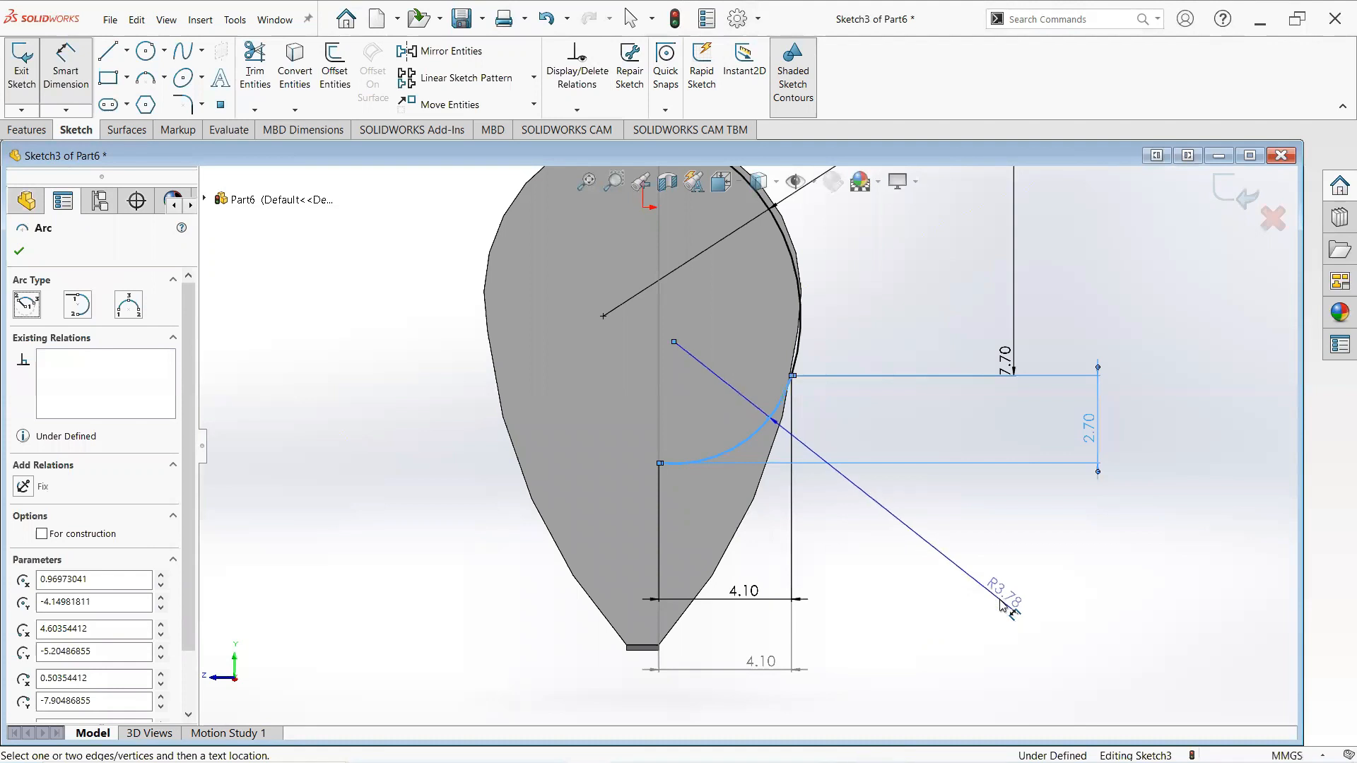
left_click(1165, 616)
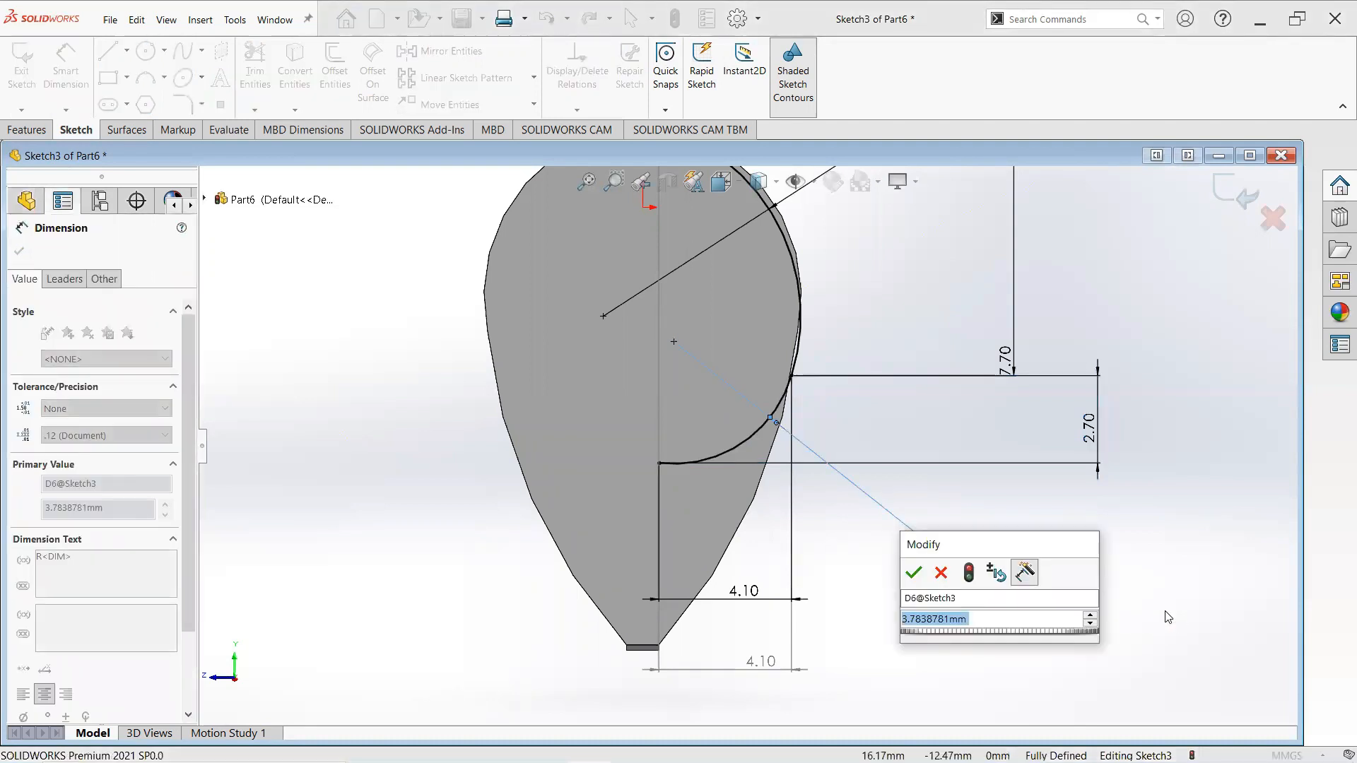
type("3.8")
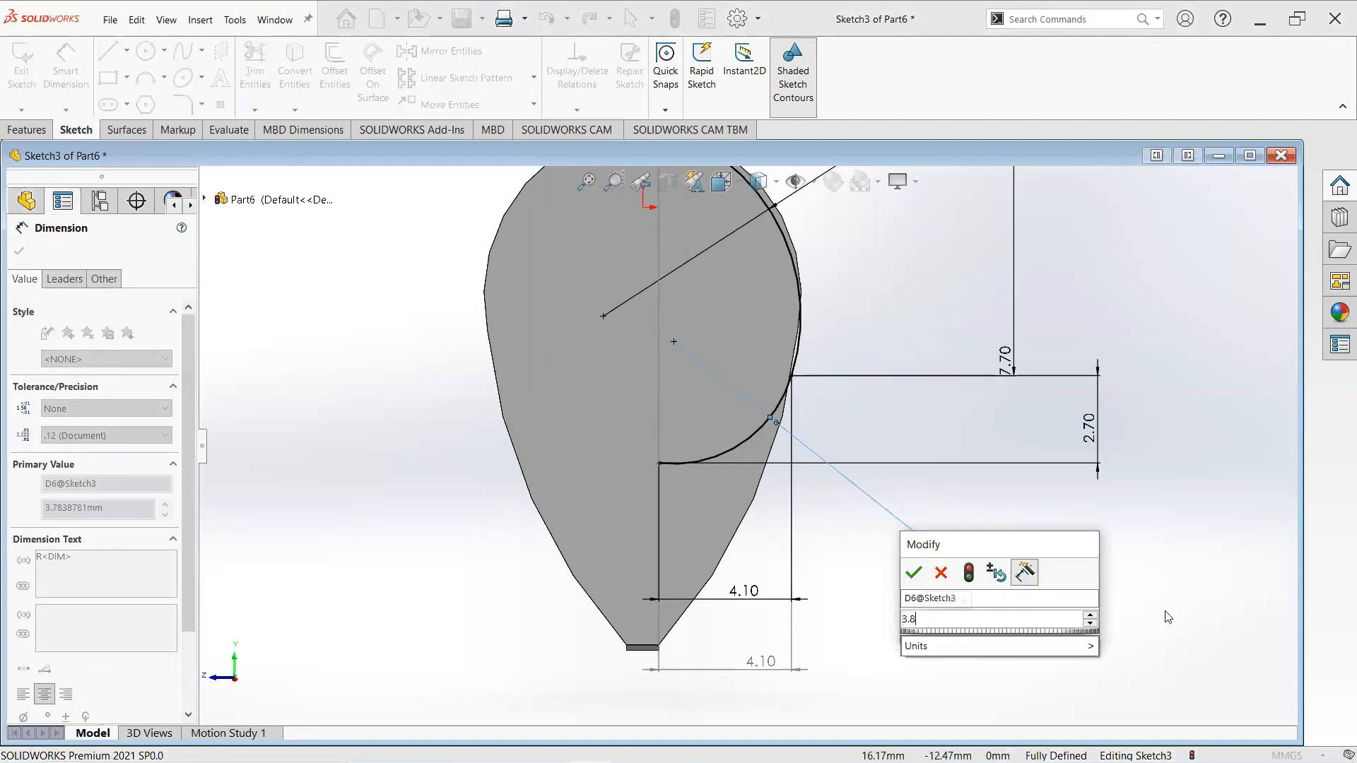
key("Return")
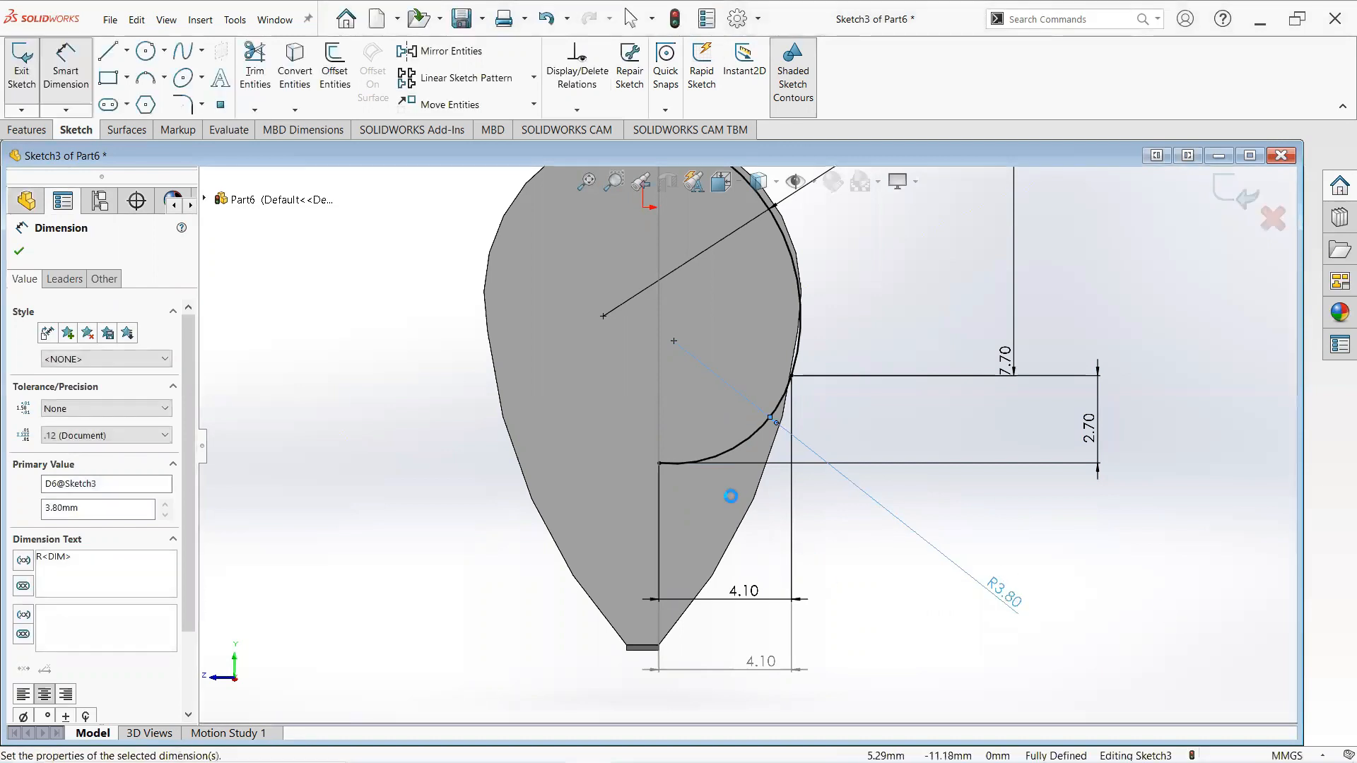
scroll(709, 382, "up", 2)
scroll(709, 381, "up", 2)
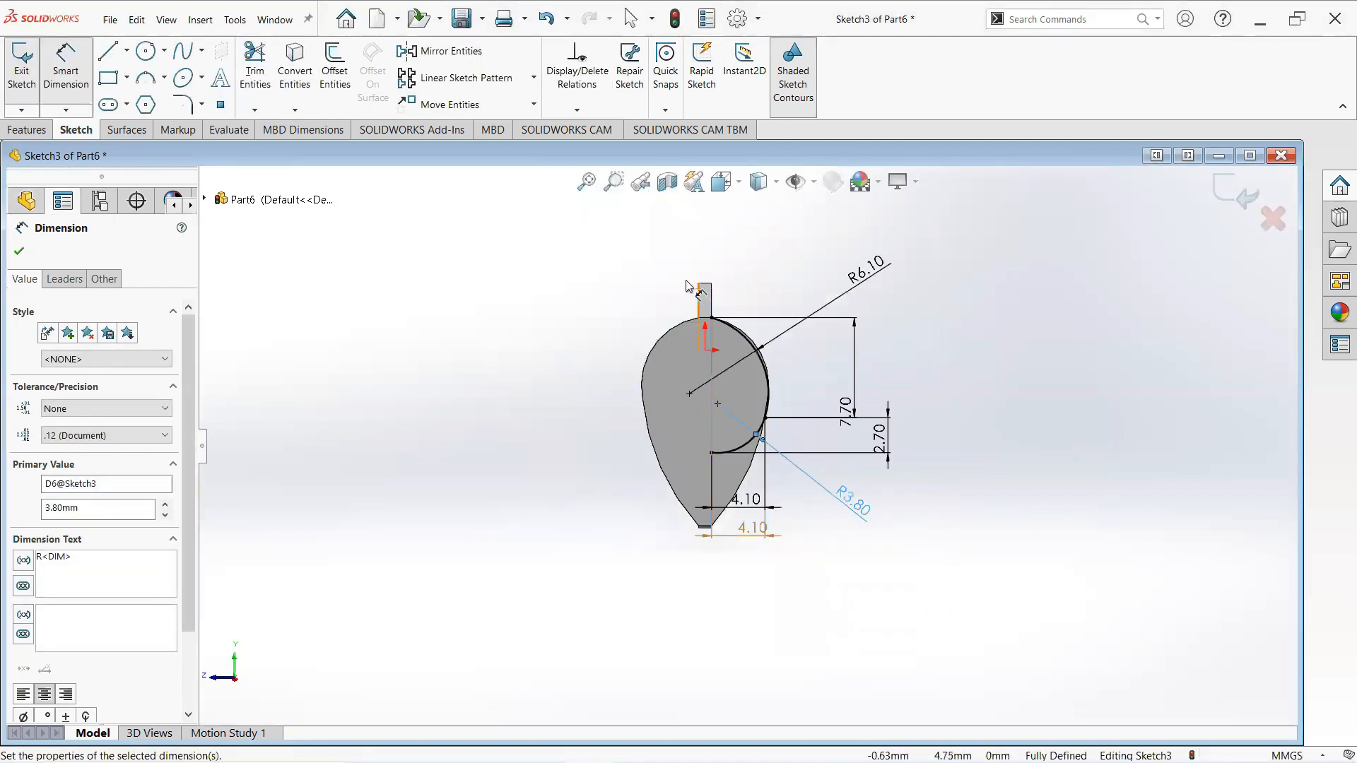
left_click(442, 53)
scroll(770, 362, "down", 3)
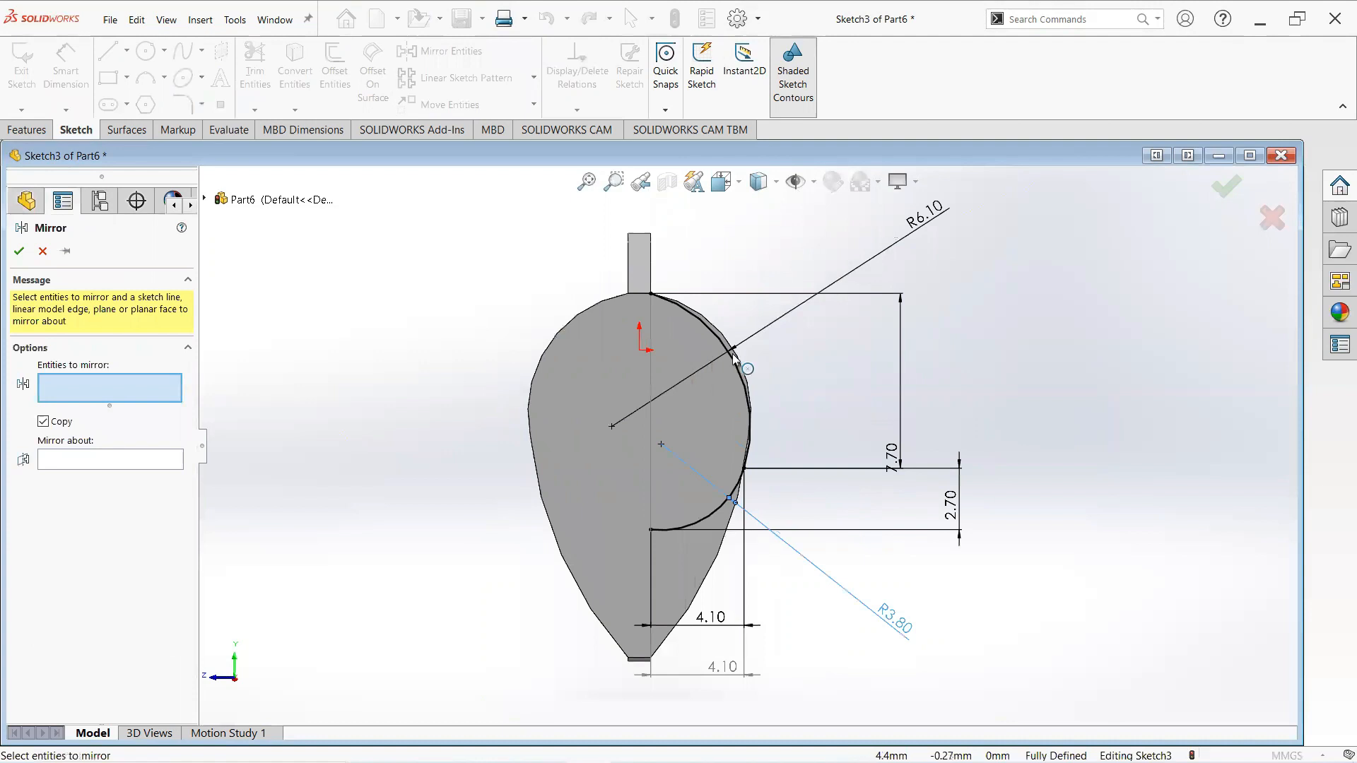
left_click(730, 359)
left_click(706, 515)
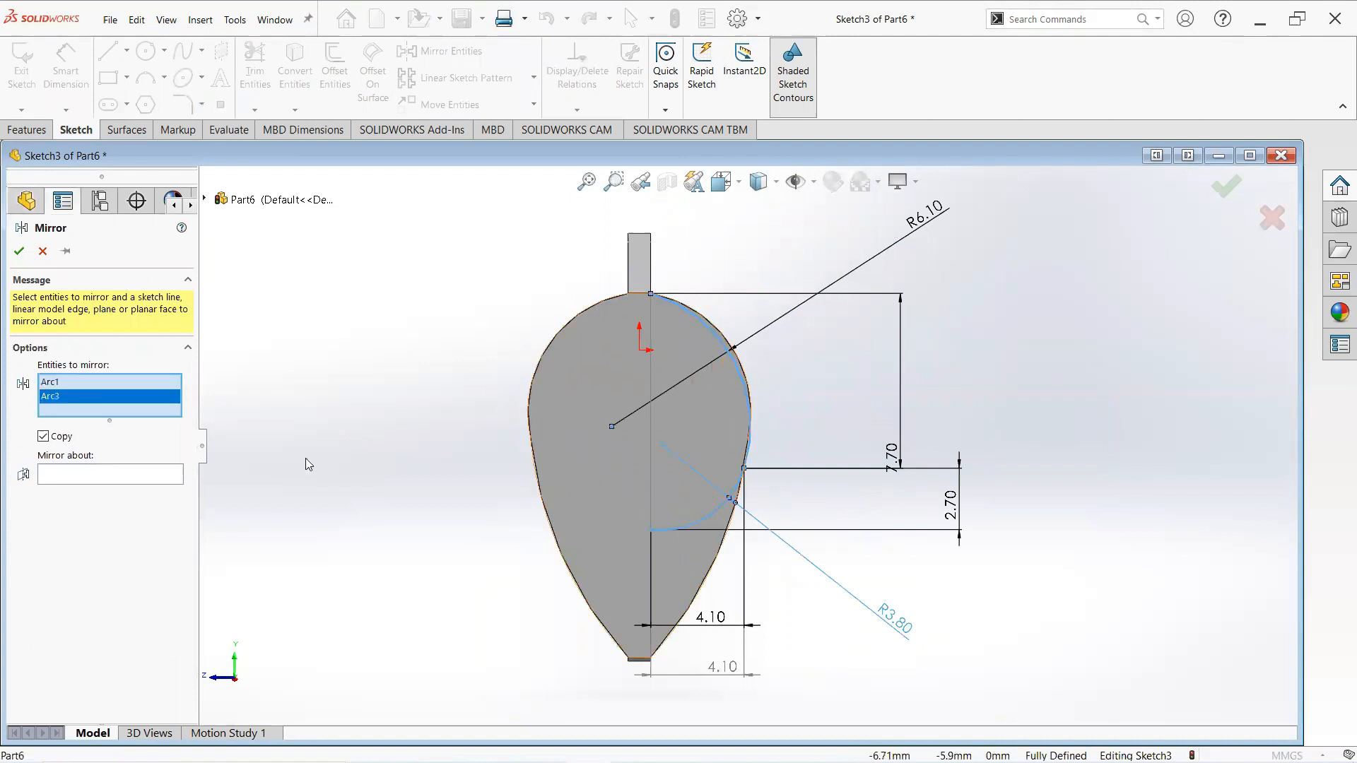
left_click(98, 475)
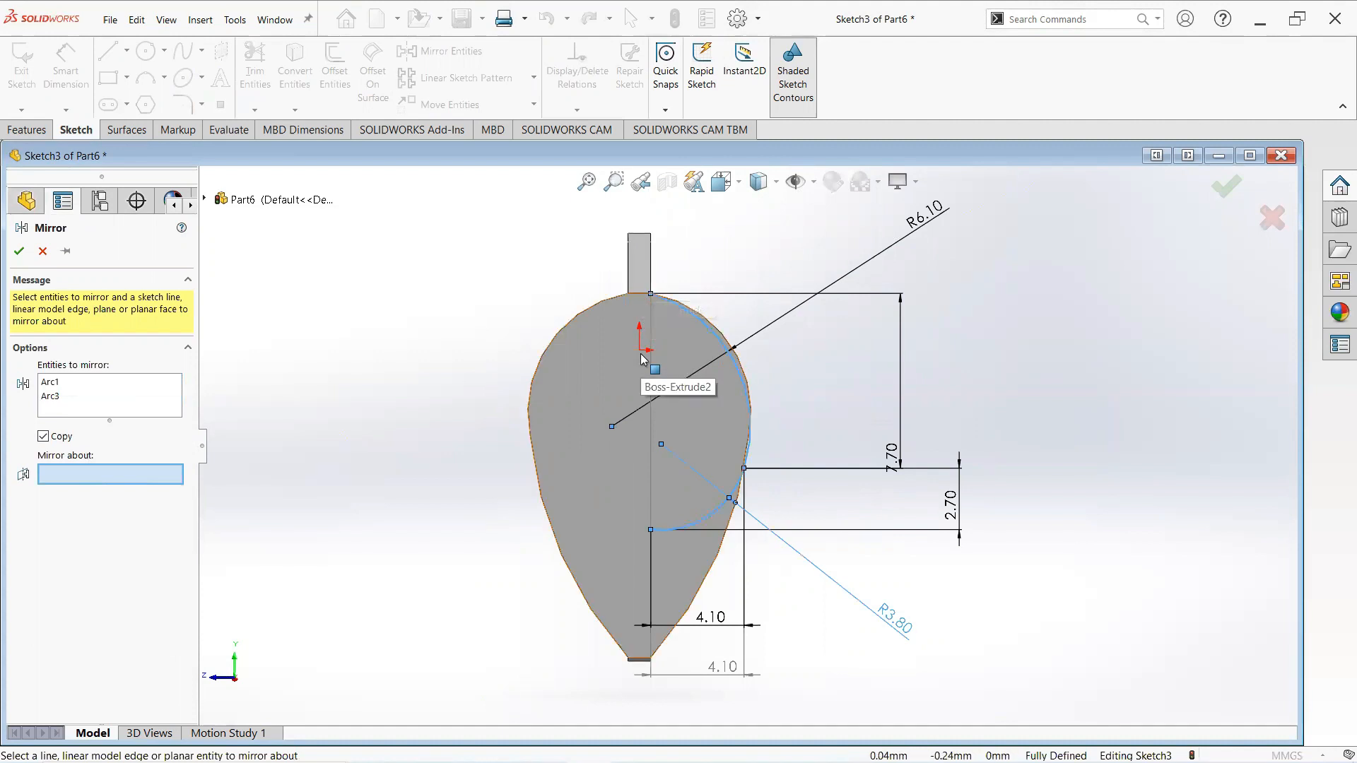
left_click(42, 252)
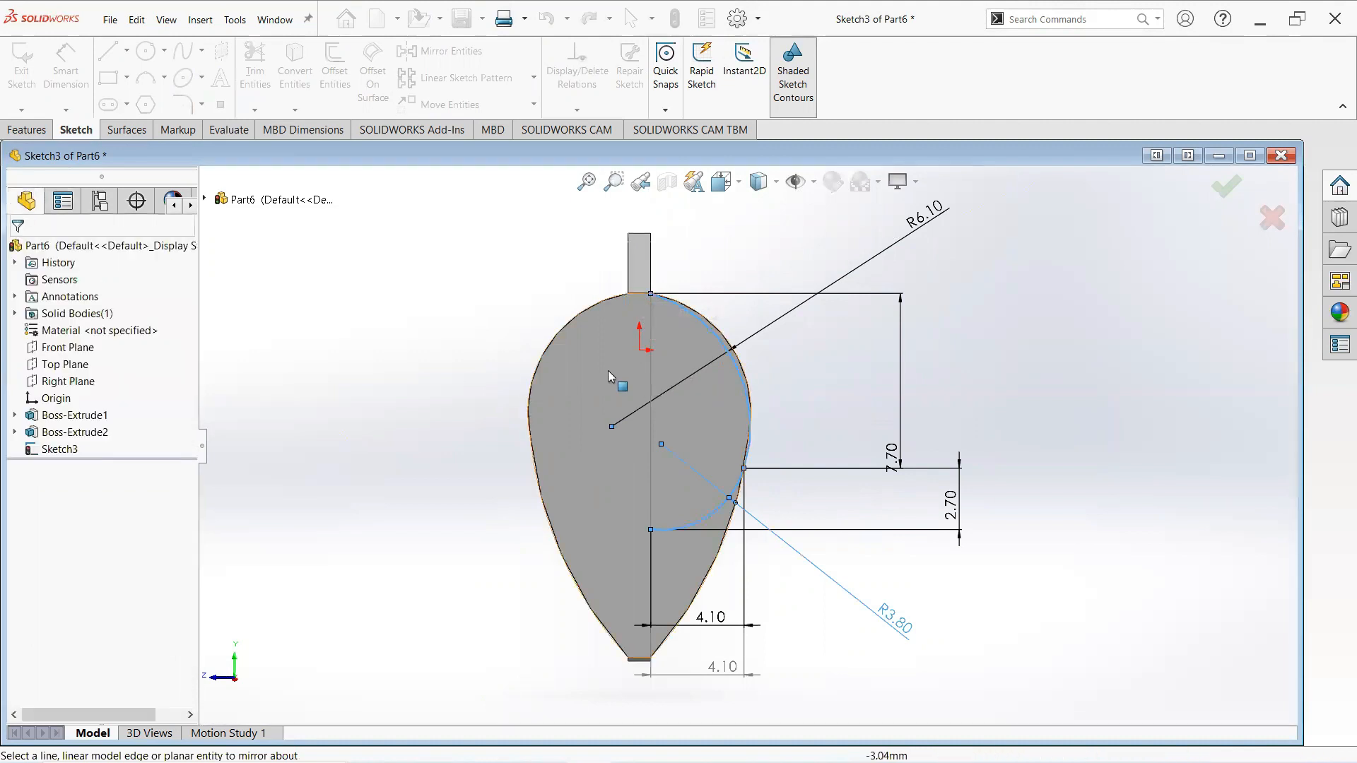
left_click(604, 365)
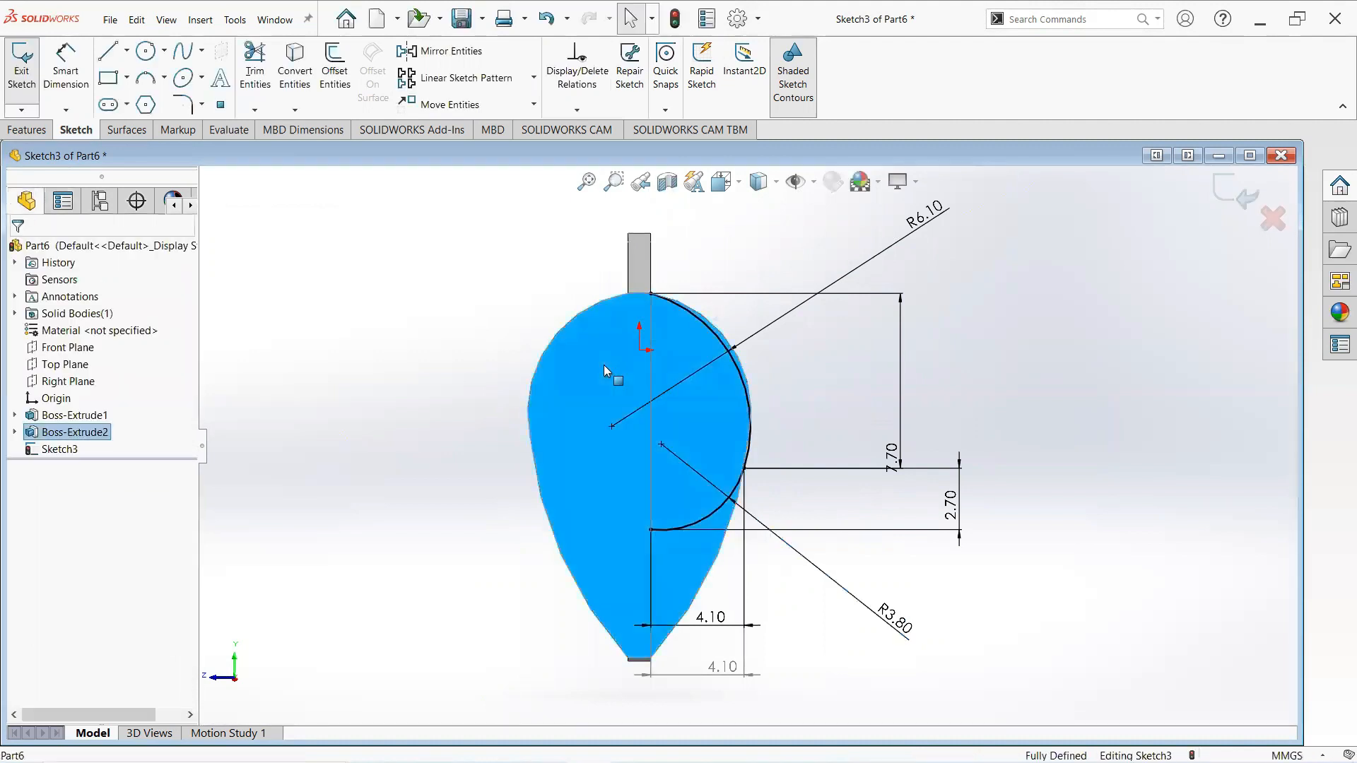
- Draw a vertical line about 6.6 mm long down from the teardrop's top point and make it a construction line
left_click(108, 51)
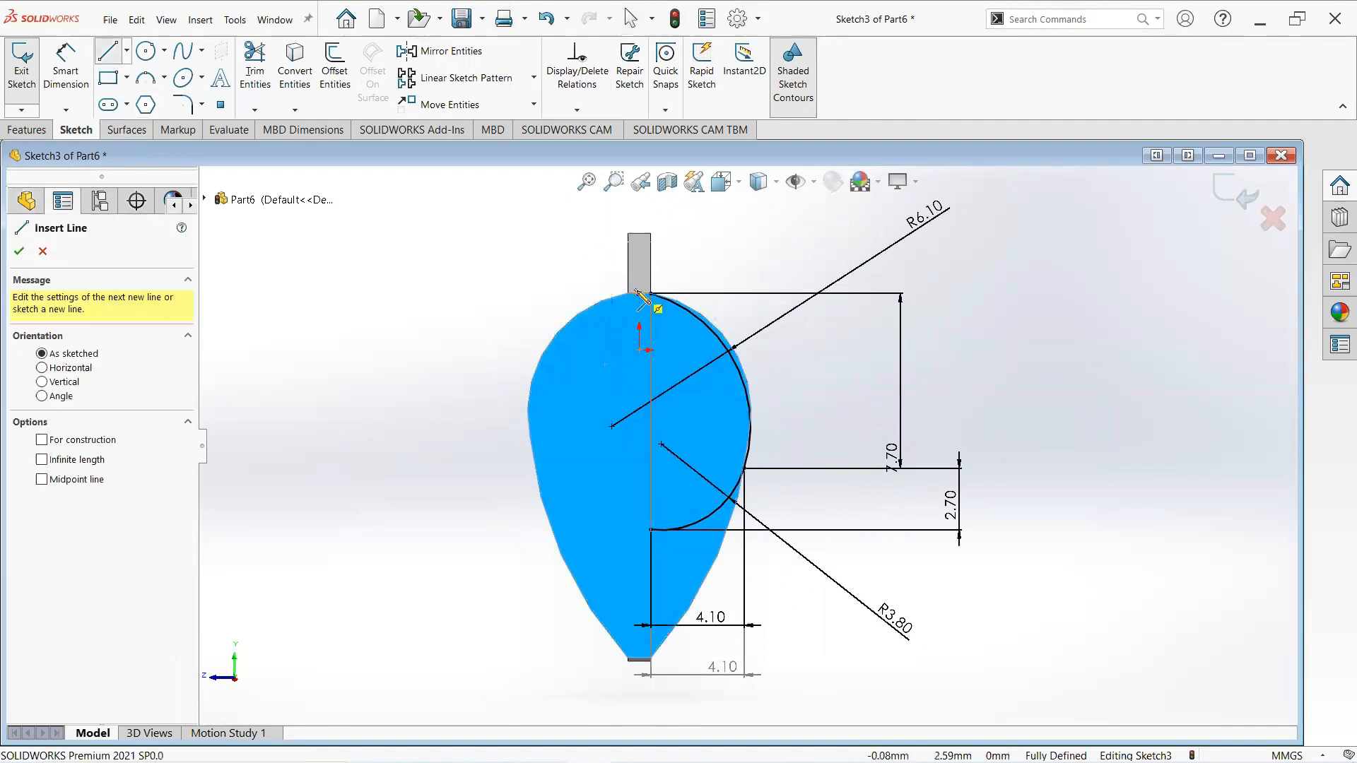
left_click(639, 293)
left_click(640, 444)
right_click(648, 450)
left_click(654, 454)
left_click(639, 390)
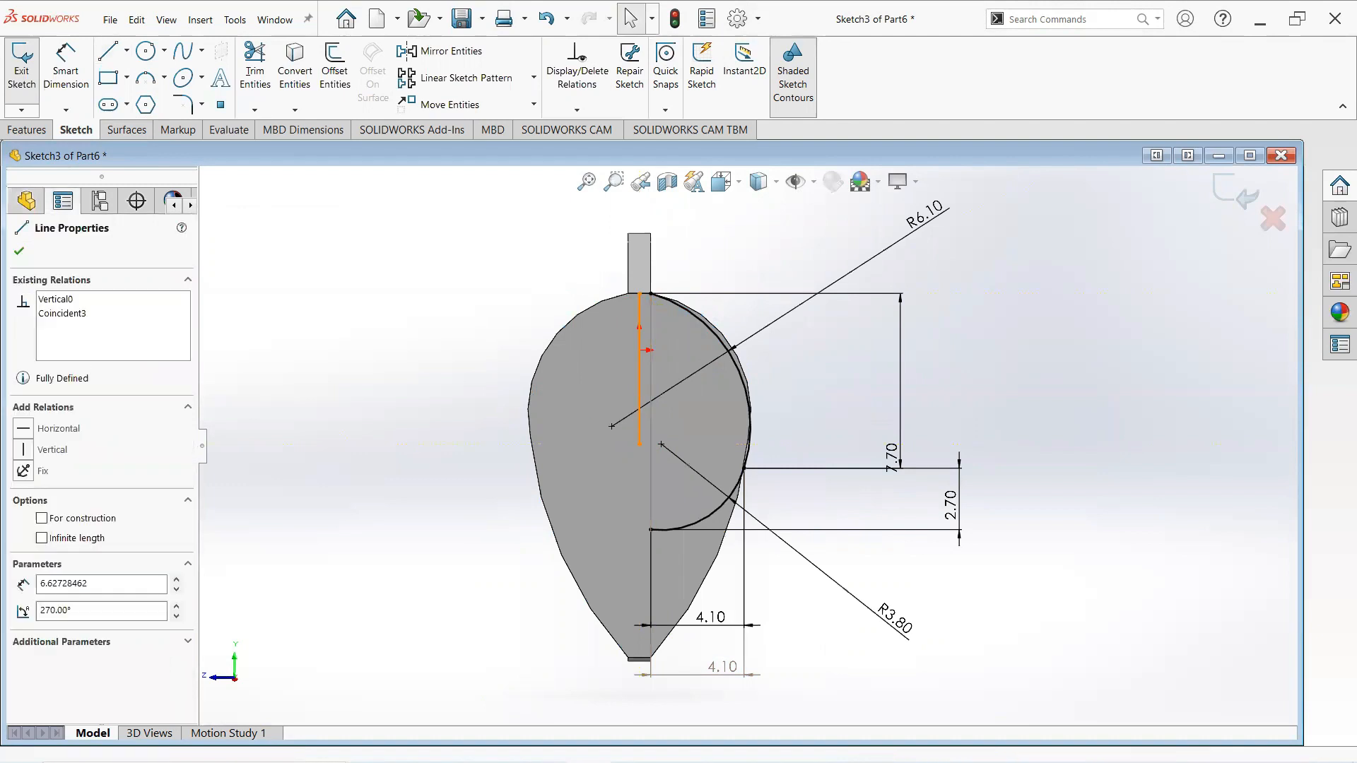
left_click(43, 518)
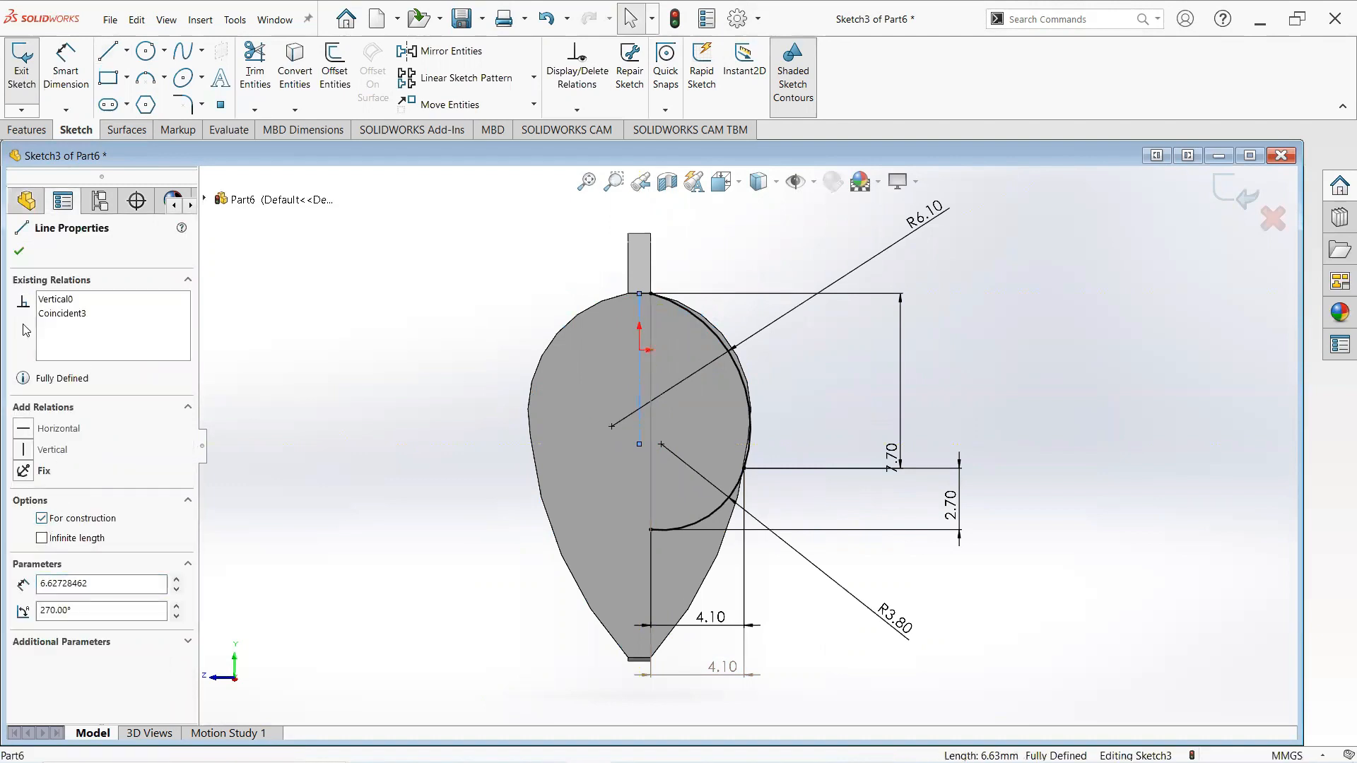
left_click(20, 251)
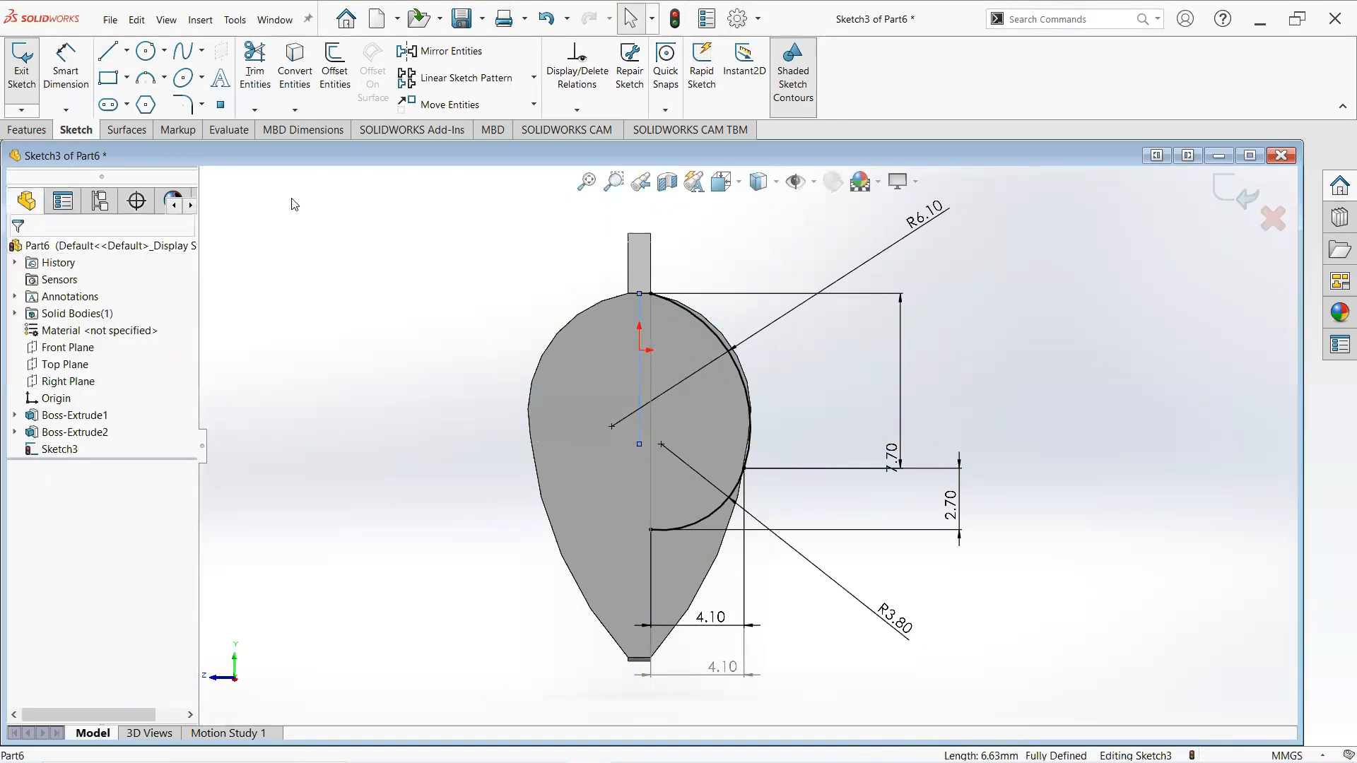
- Mirror both arcs about the vertical construction line
left_click(431, 52)
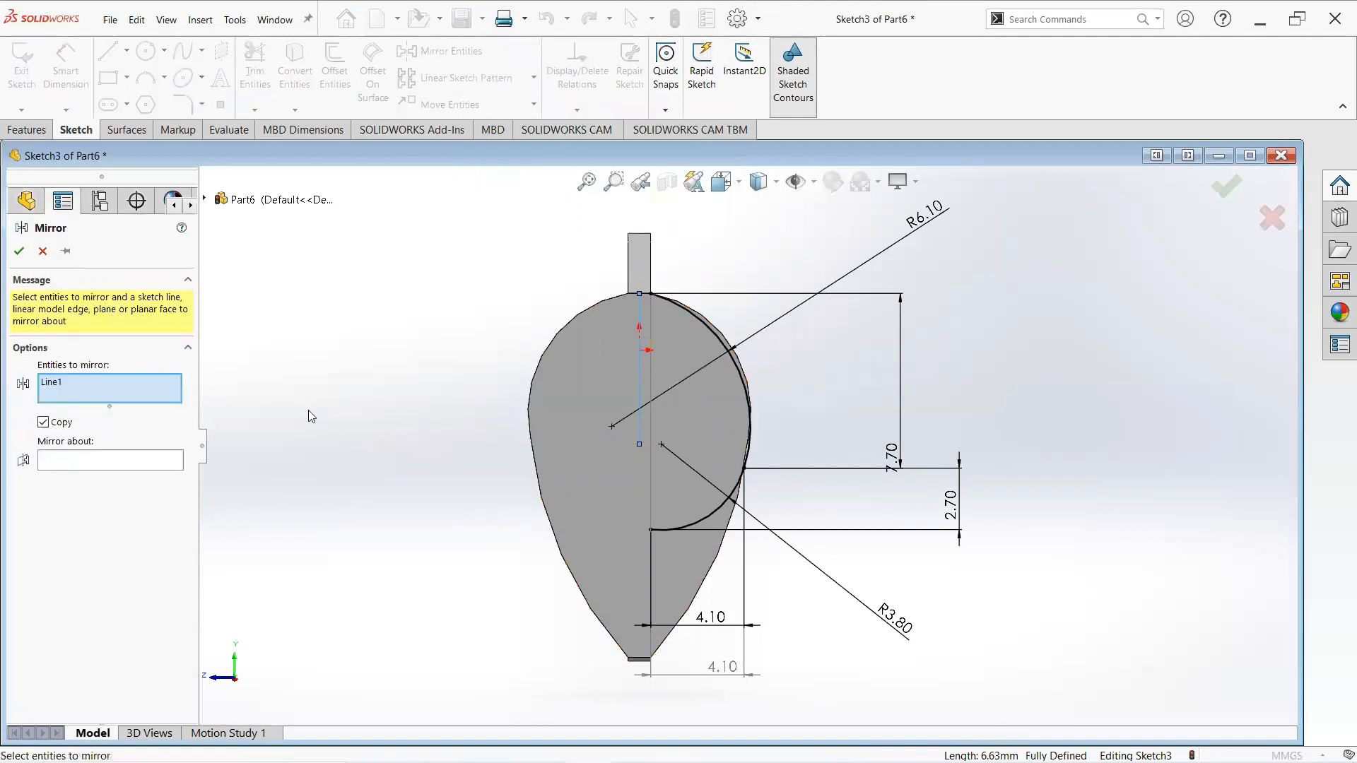
right_click(77, 387)
left_click(118, 400)
left_click(718, 339)
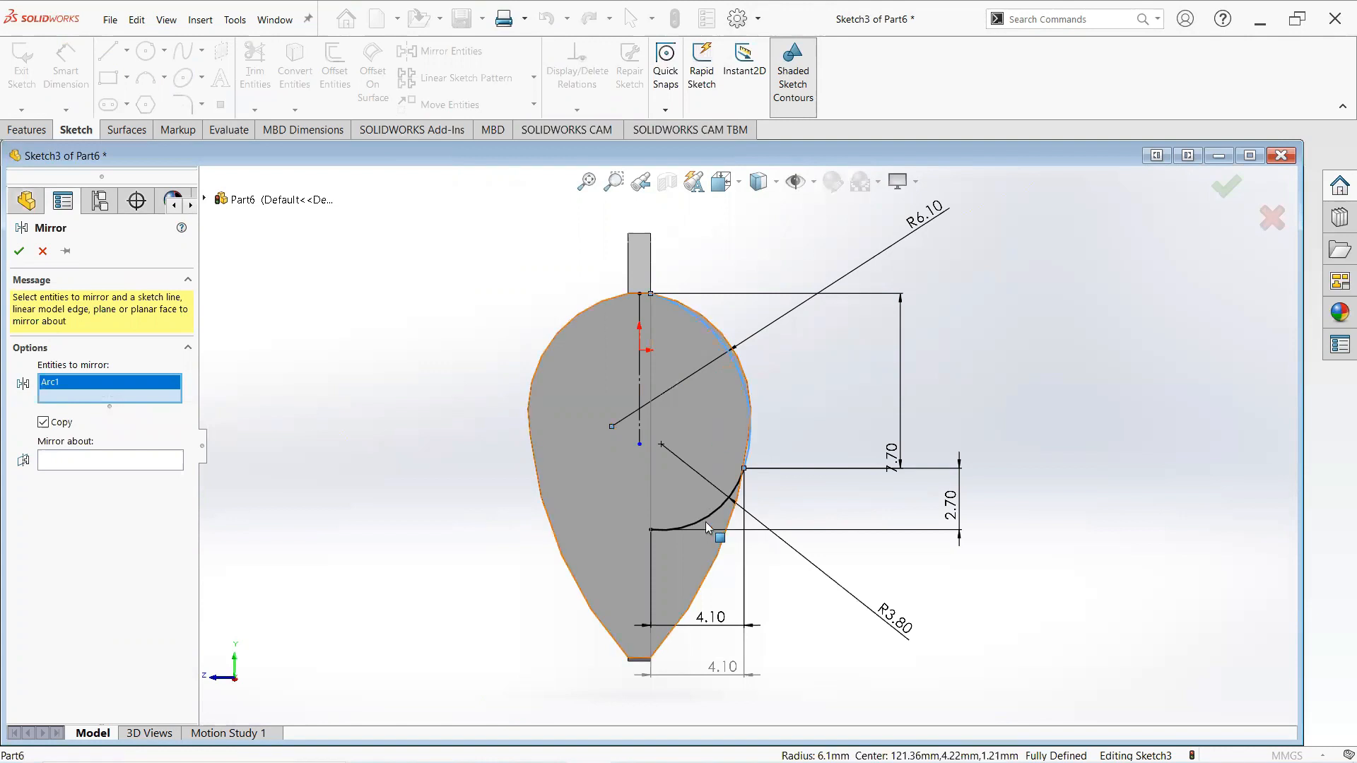
left_click(705, 523)
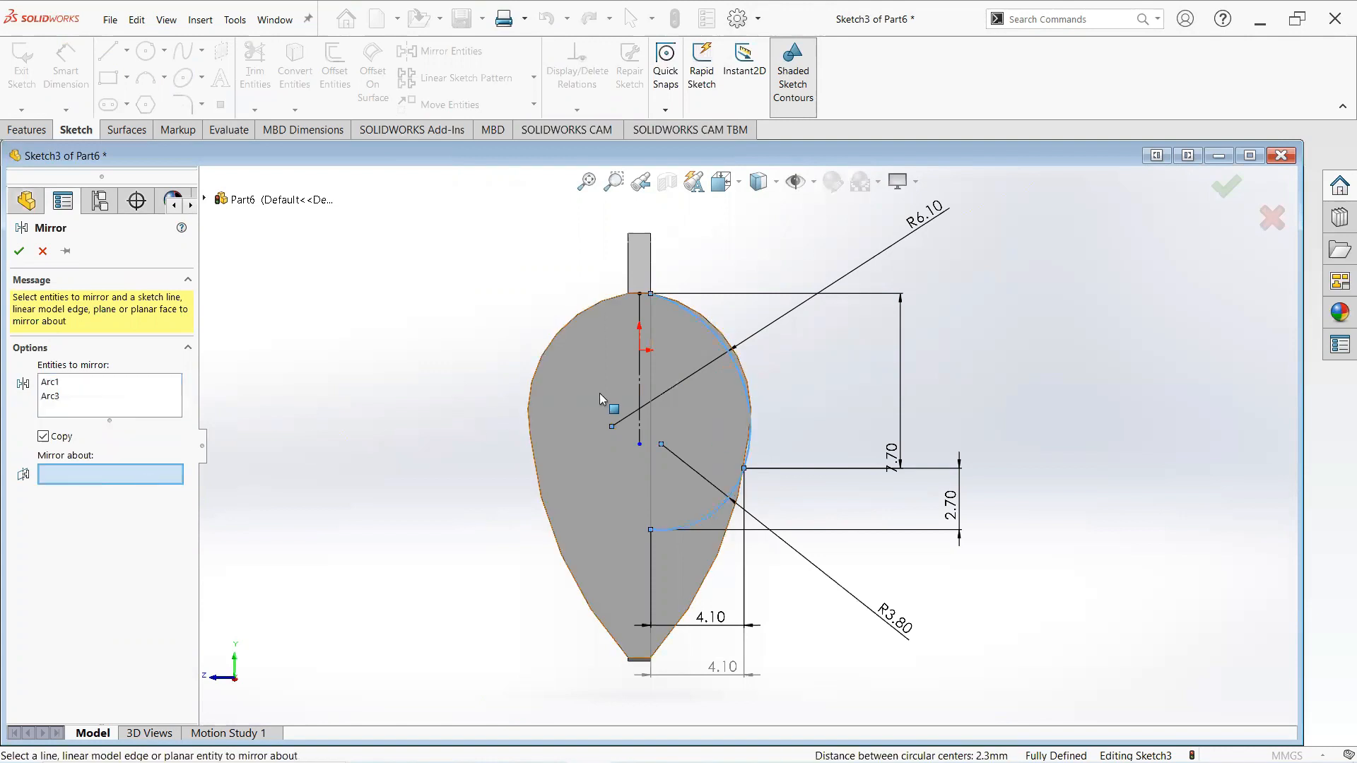
left_click(638, 373)
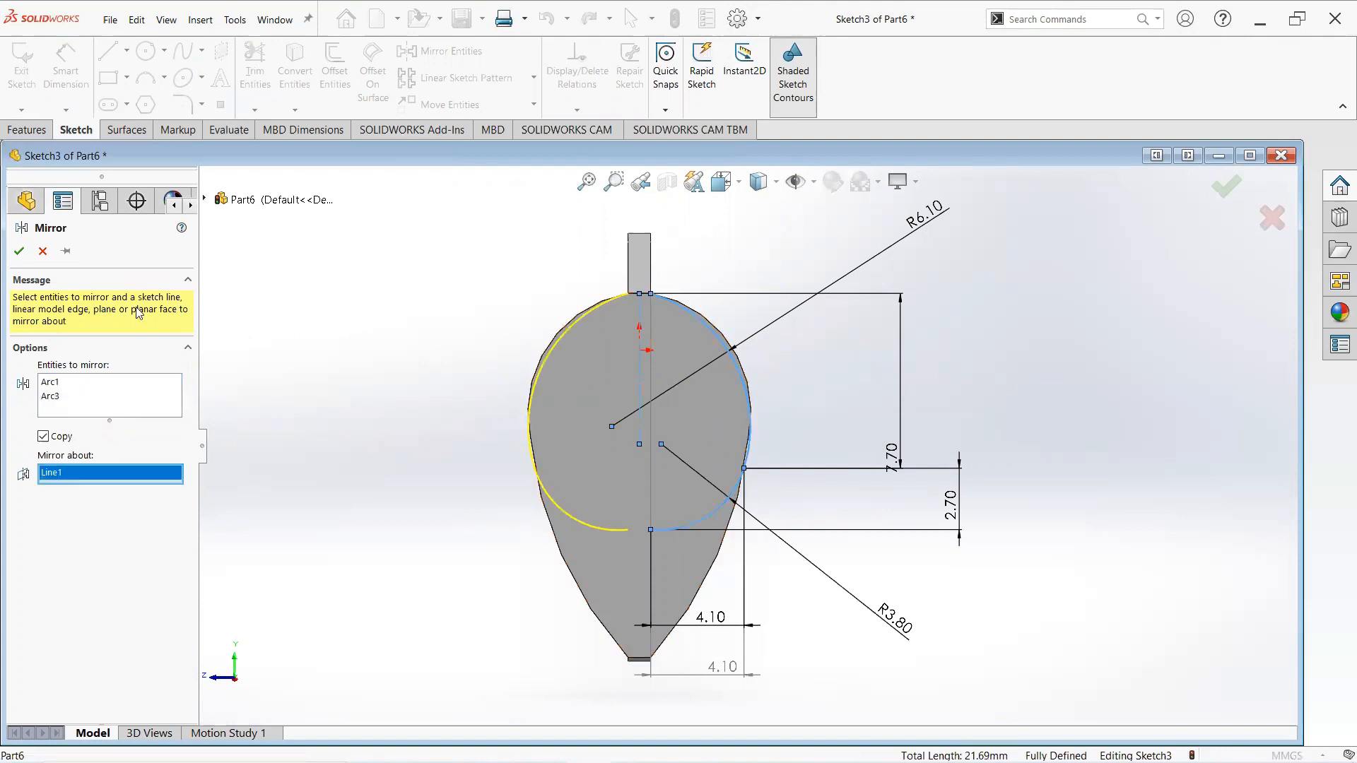
left_click(19, 251)
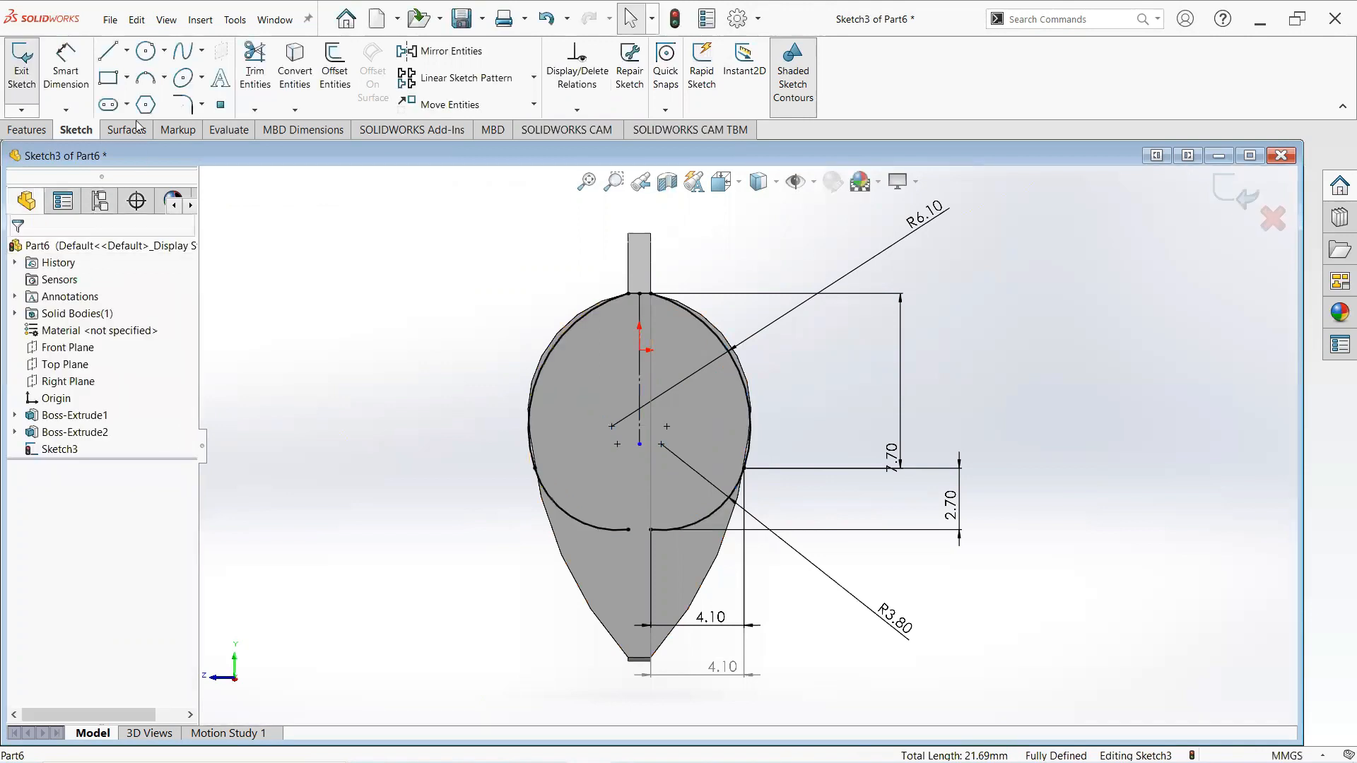
- Draw a short horizontal line closing the gap between the mirrored arcs at the top
left_click(111, 54)
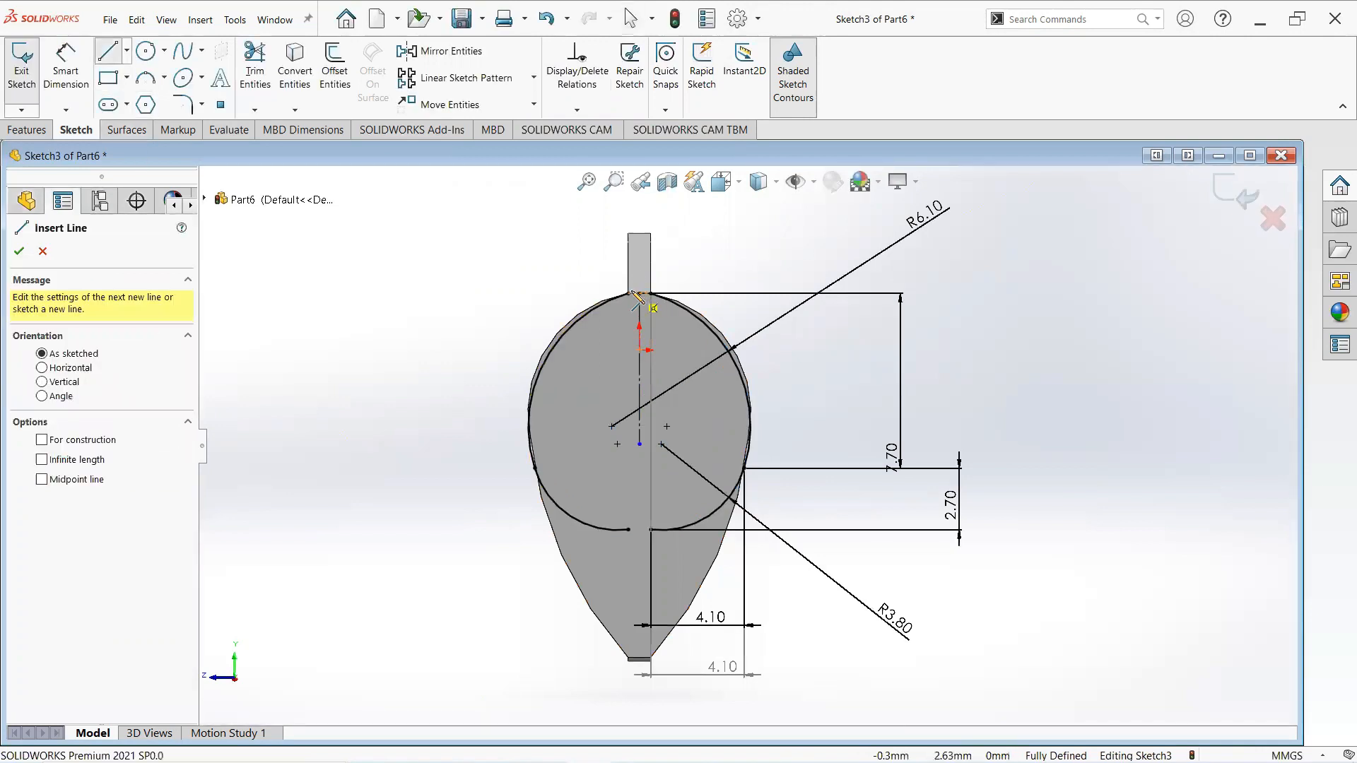
left_click(628, 293)
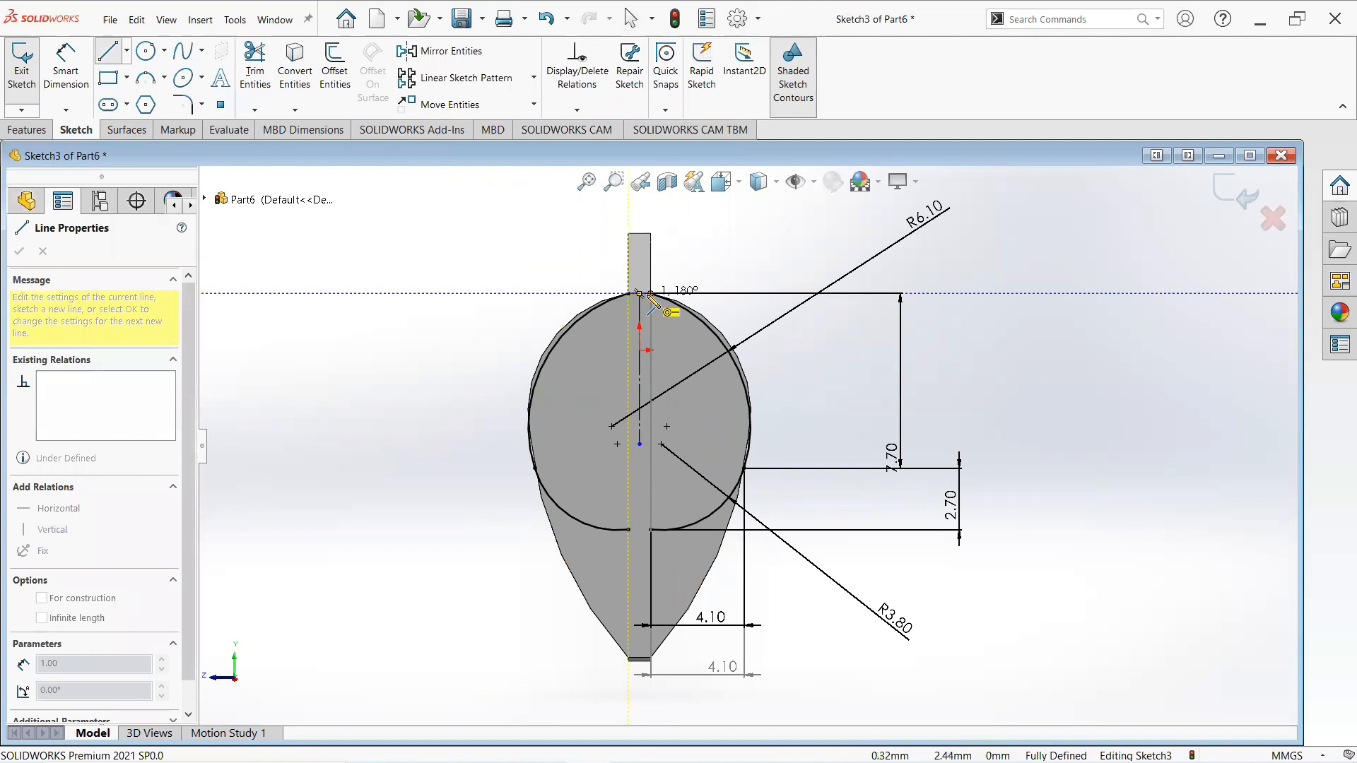
left_click(650, 294)
right_click(650, 293)
left_click(694, 306)
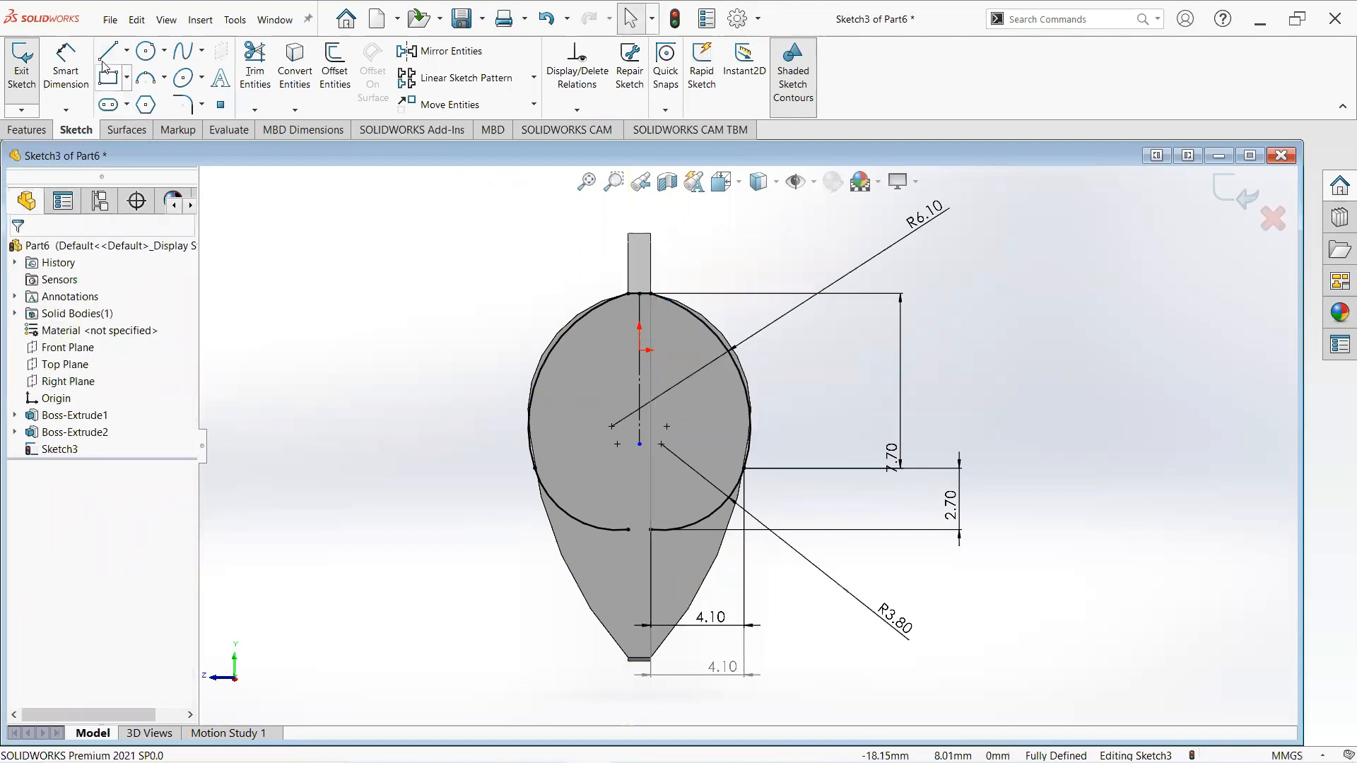
- Draw a short horizontal line closing the gap between the arcs at the bottom
key("l")
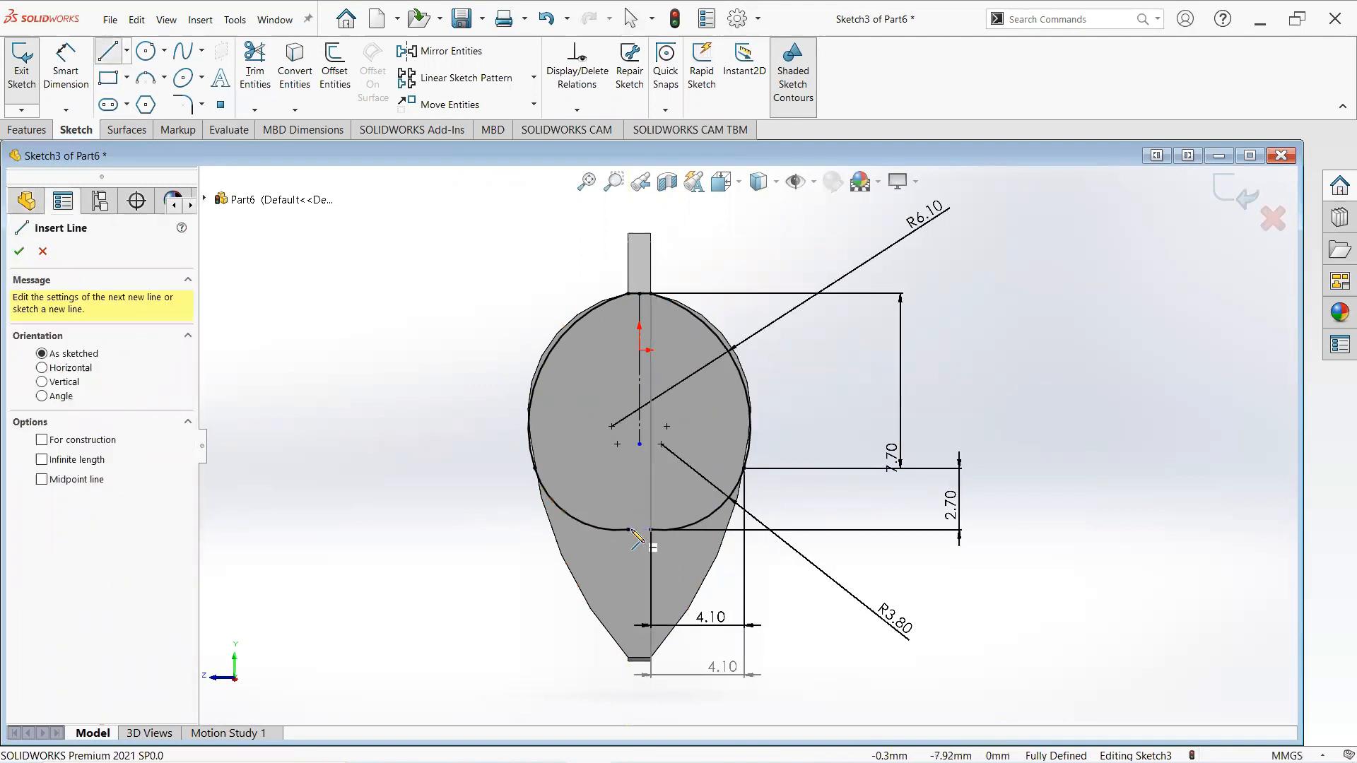
left_click(628, 530)
left_click(650, 529)
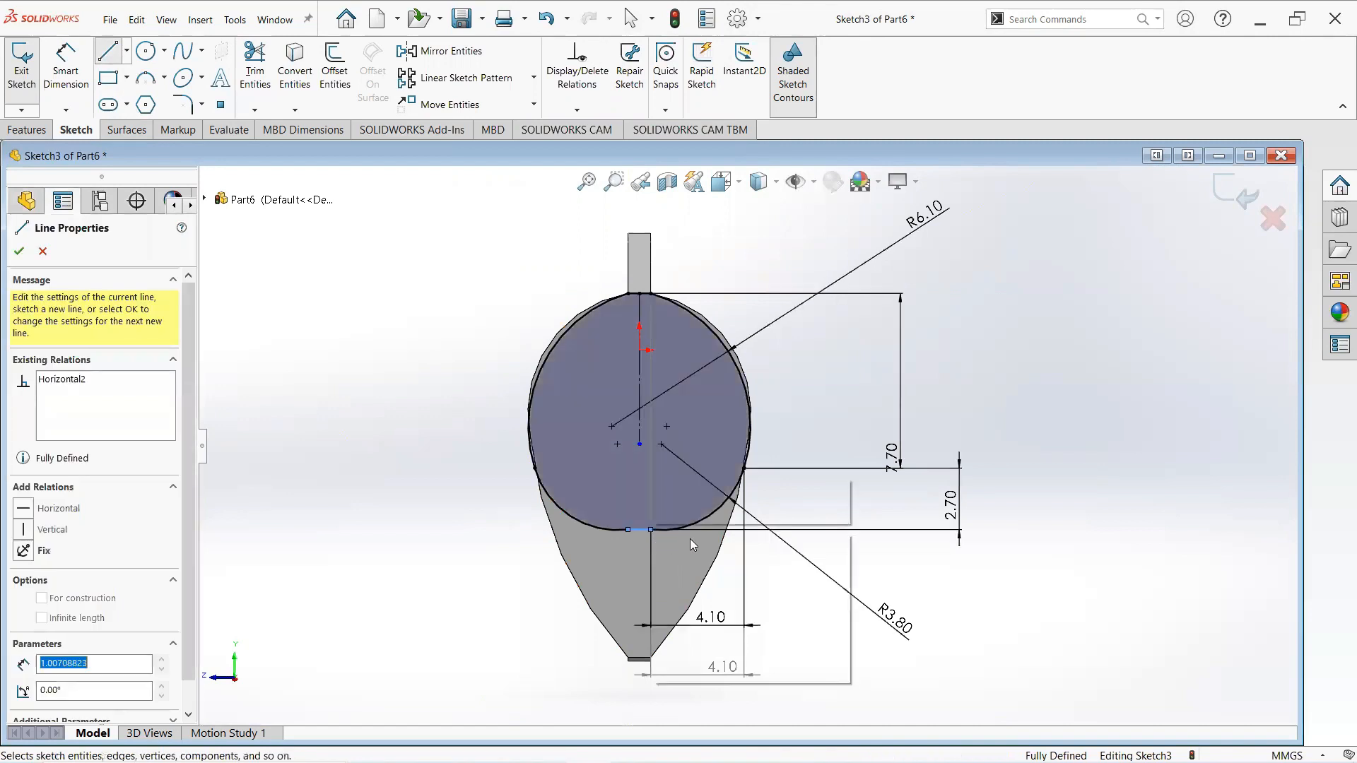
right_click(690, 539)
left_click(734, 552)
- Extrude the closed arc profile as a boss 7 mm deep
middle_click_drag(680, 403, 684, 423)
left_click(29, 130)
left_click(29, 71)
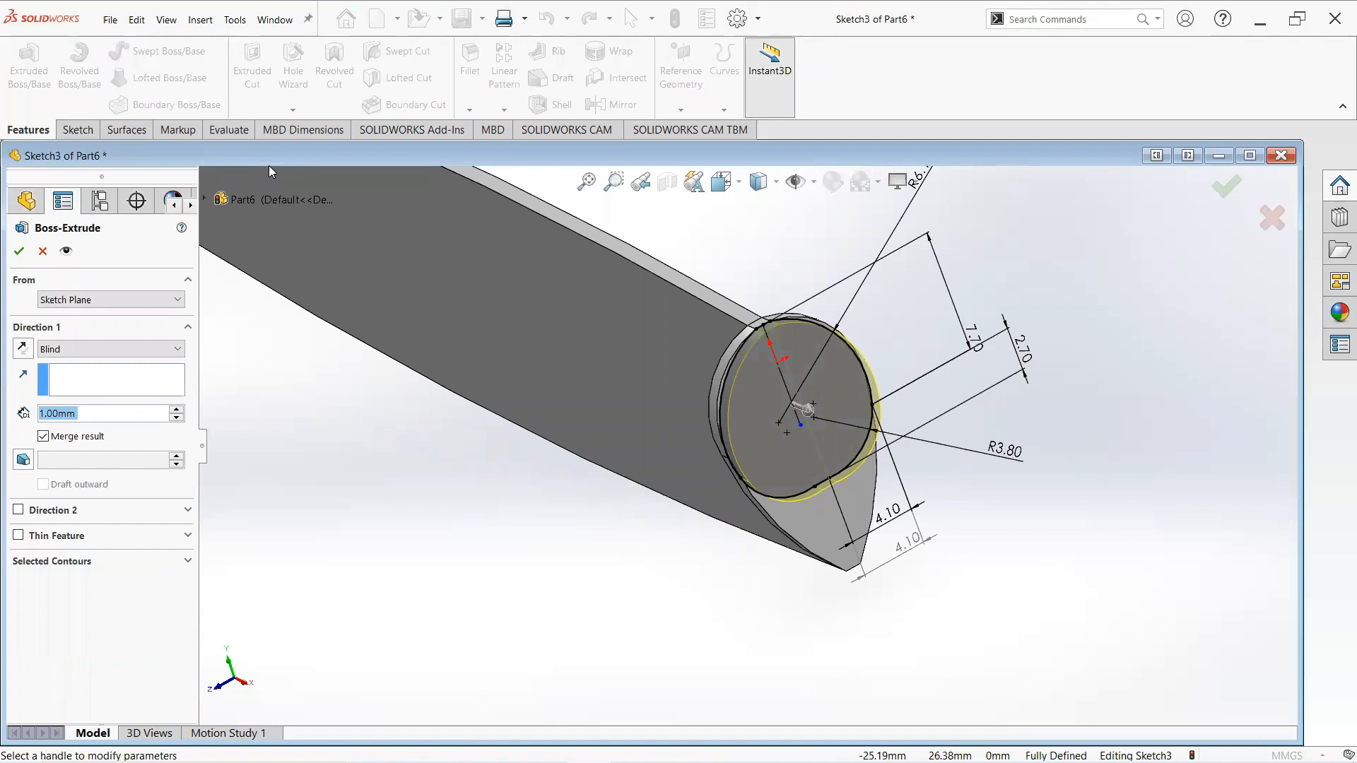
middle_click_drag(640, 294, 752, 414)
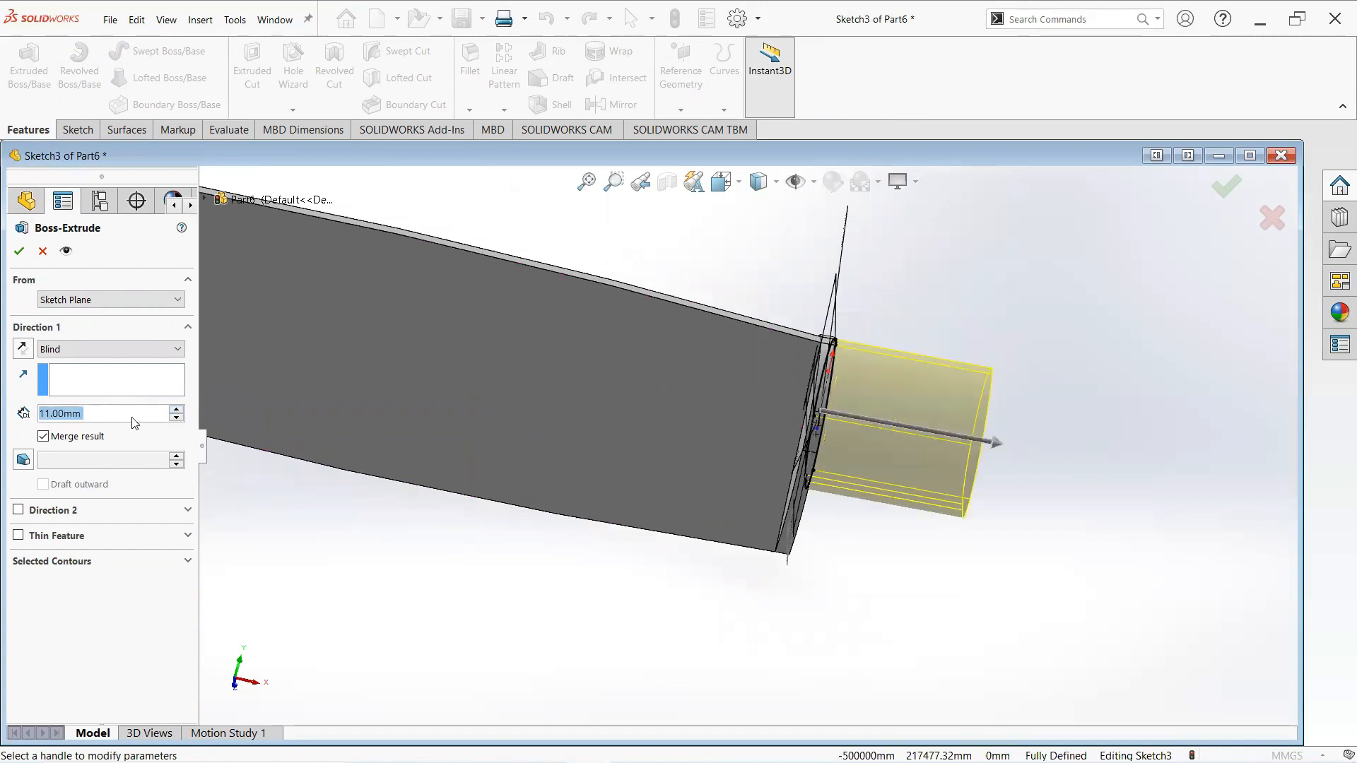
type("7")
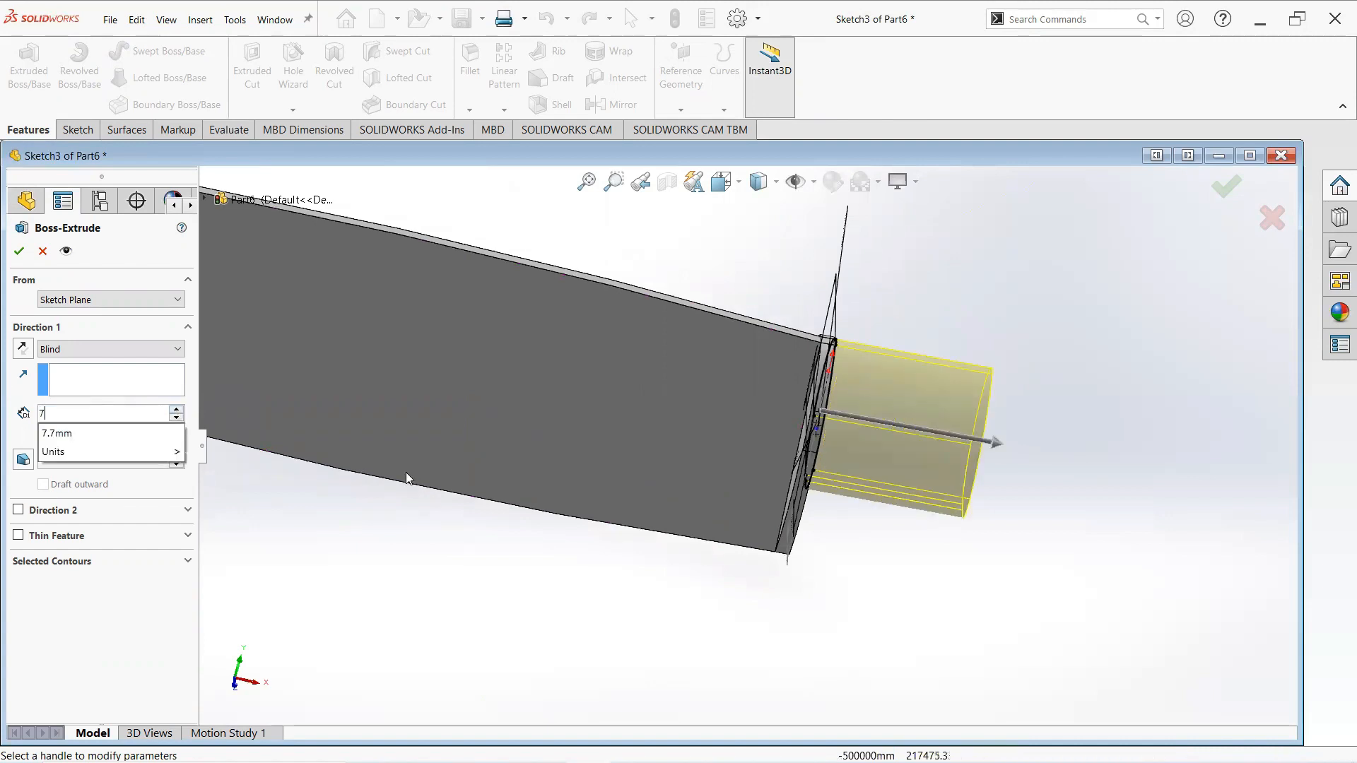
key("Return")
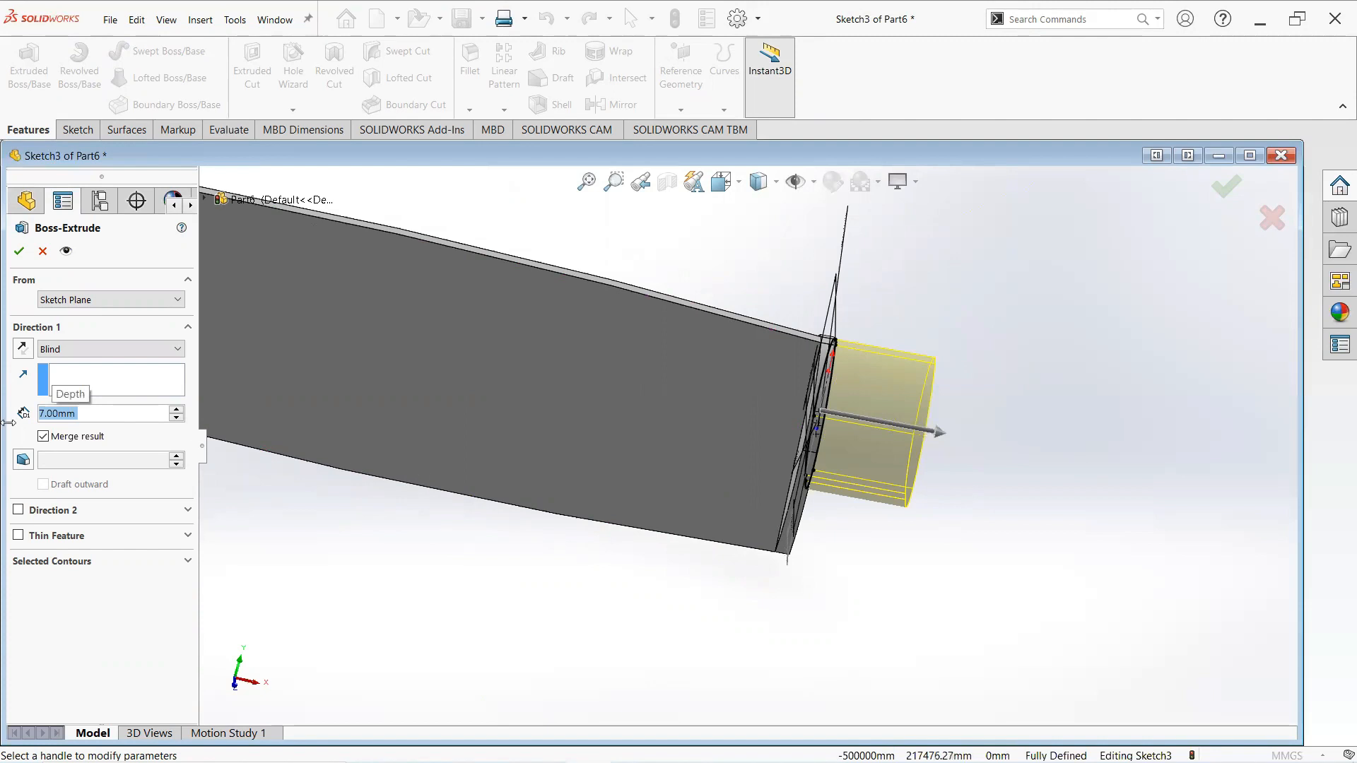
left_click(26, 257)
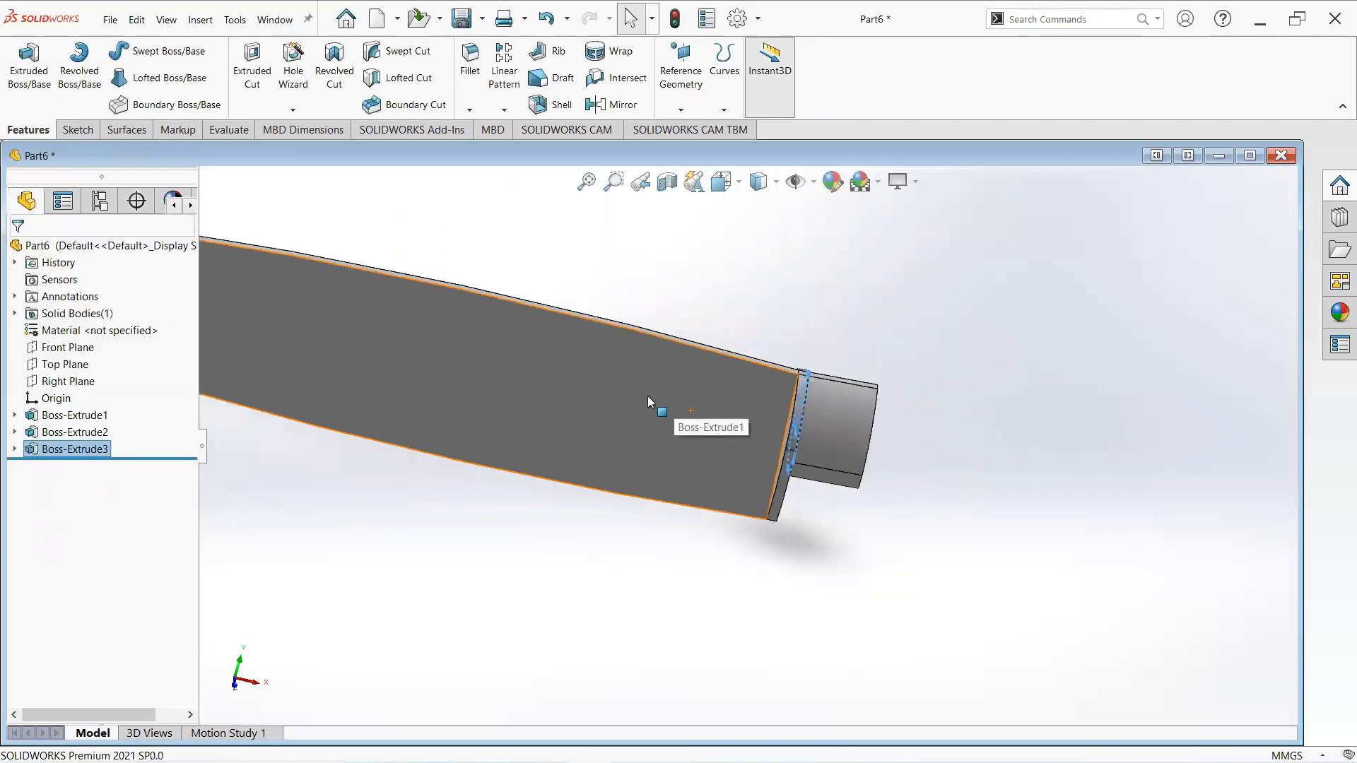
- Start a sketch on the Front Plane and draw a closed four-sided profile covering the end of the arc-profile boss
left_click(78, 349)
left_click(92, 332)
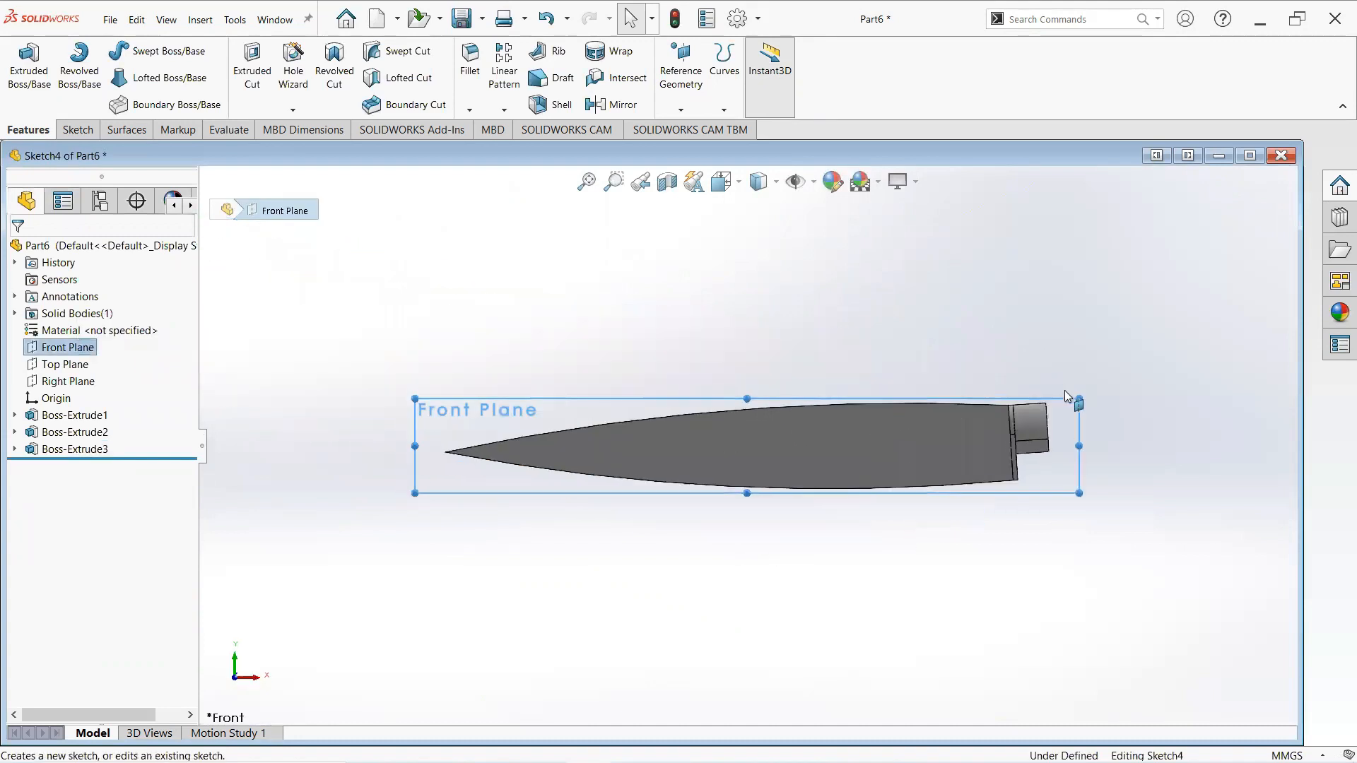
scroll(1067, 435, "down", 4)
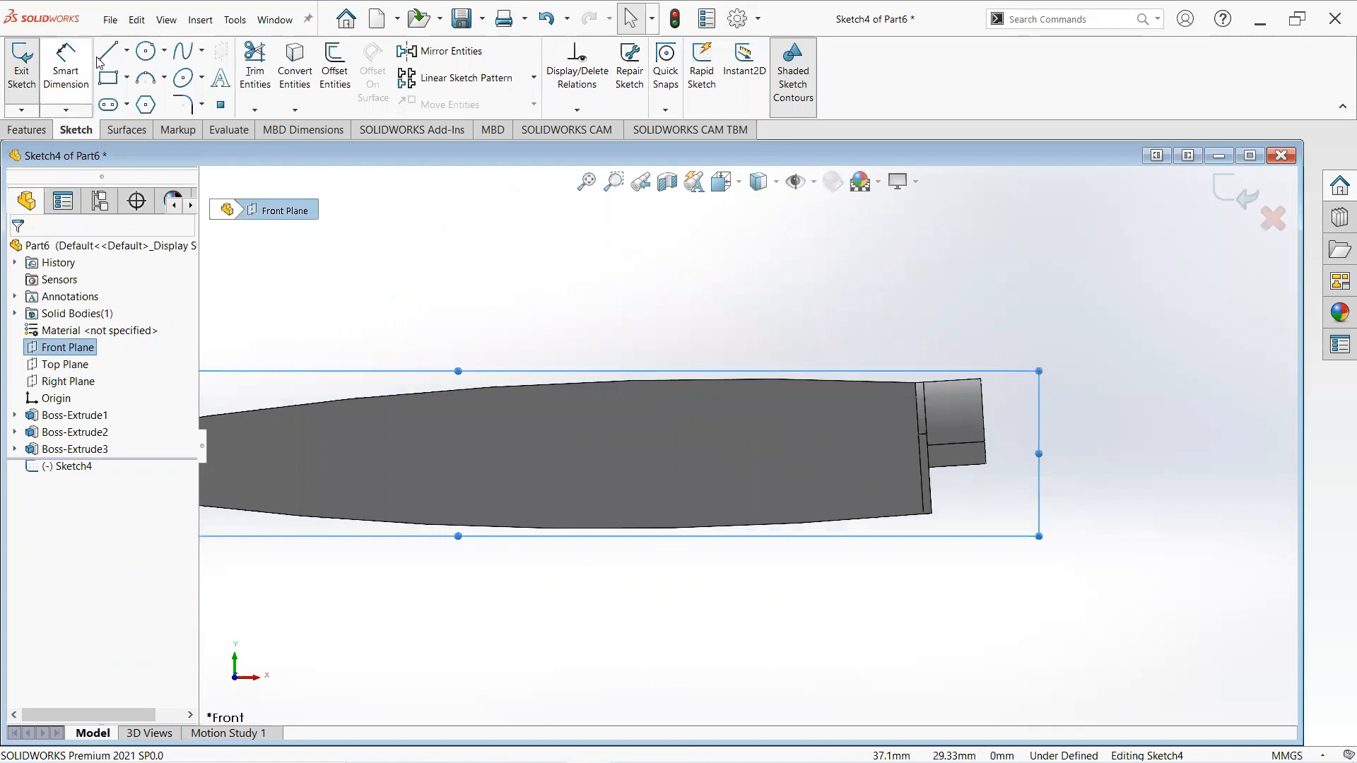
key("l")
scroll(984, 396, "down", 1)
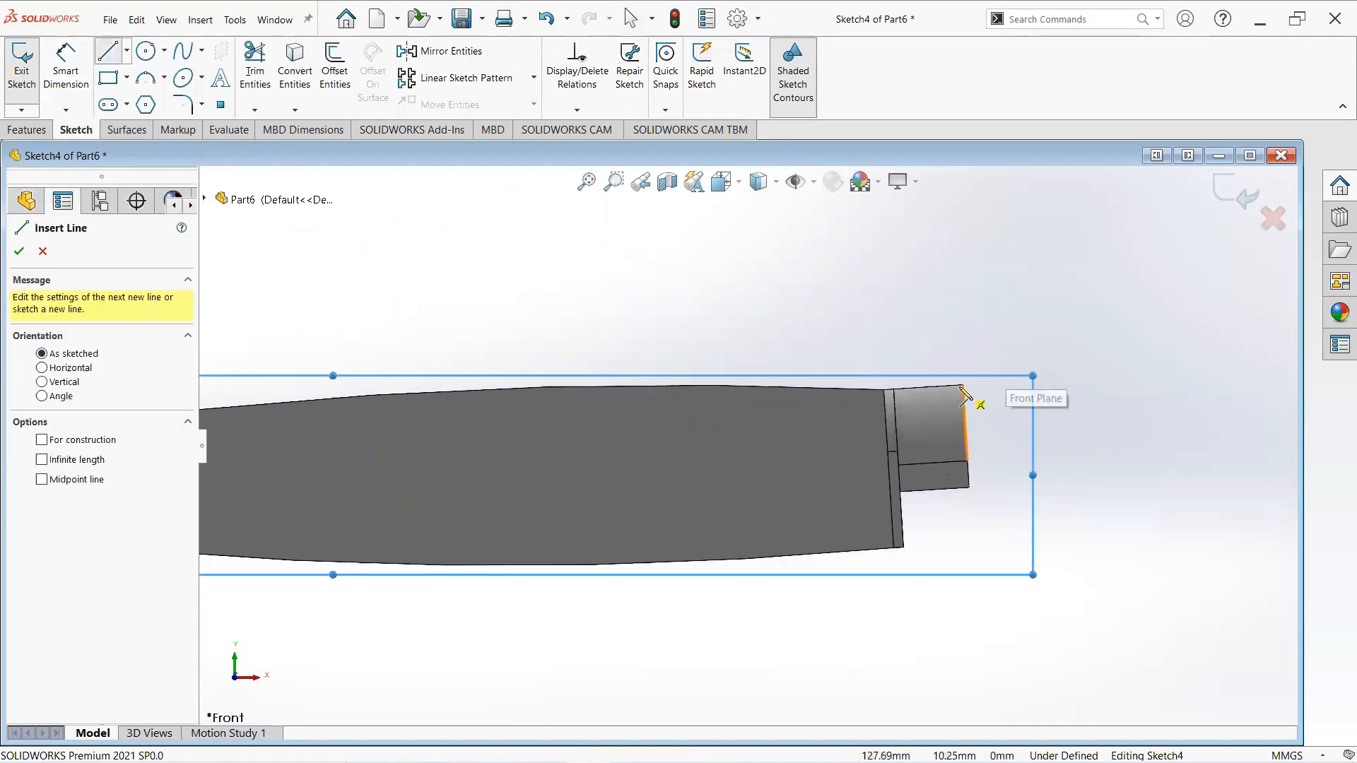
left_click(963, 385)
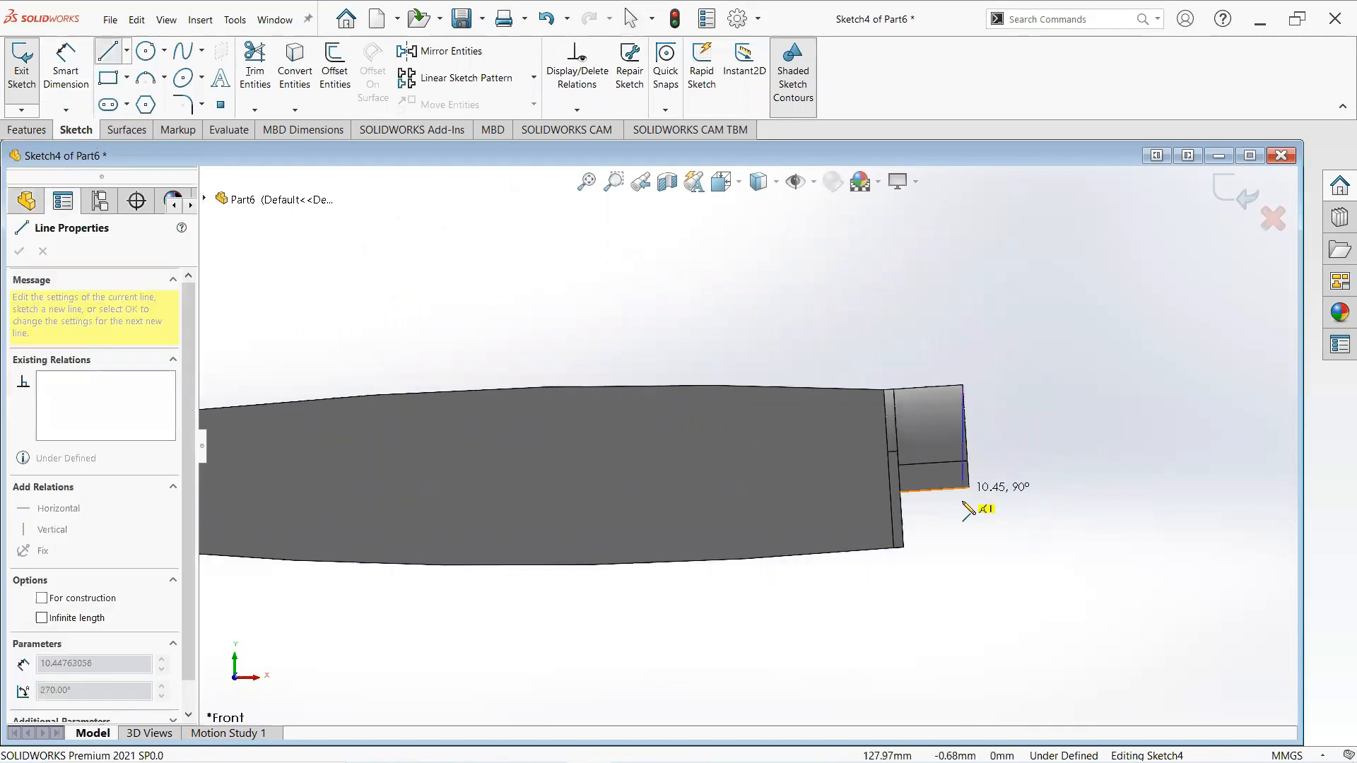
left_click(962, 561)
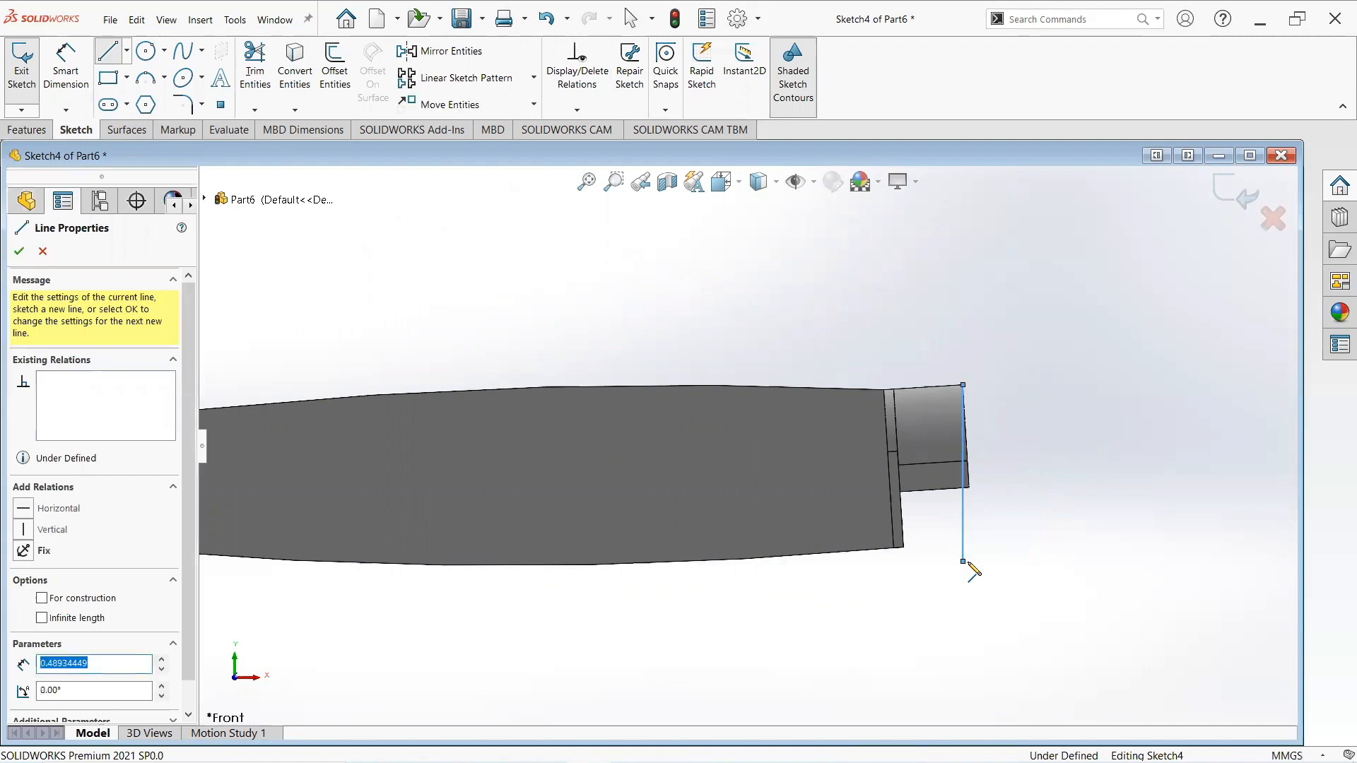
left_click(1035, 561)
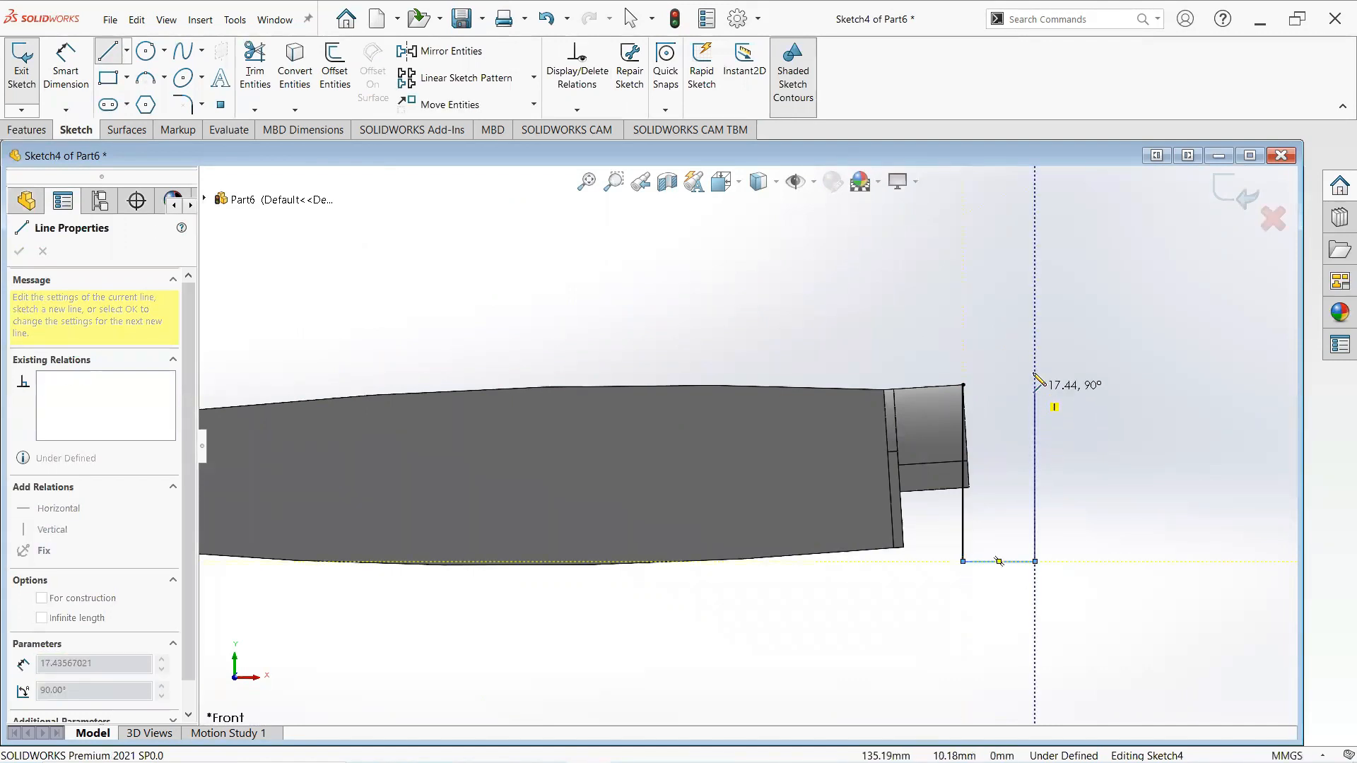
left_click(1034, 364)
left_click(962, 385)
right_click(965, 388)
left_click(989, 397)
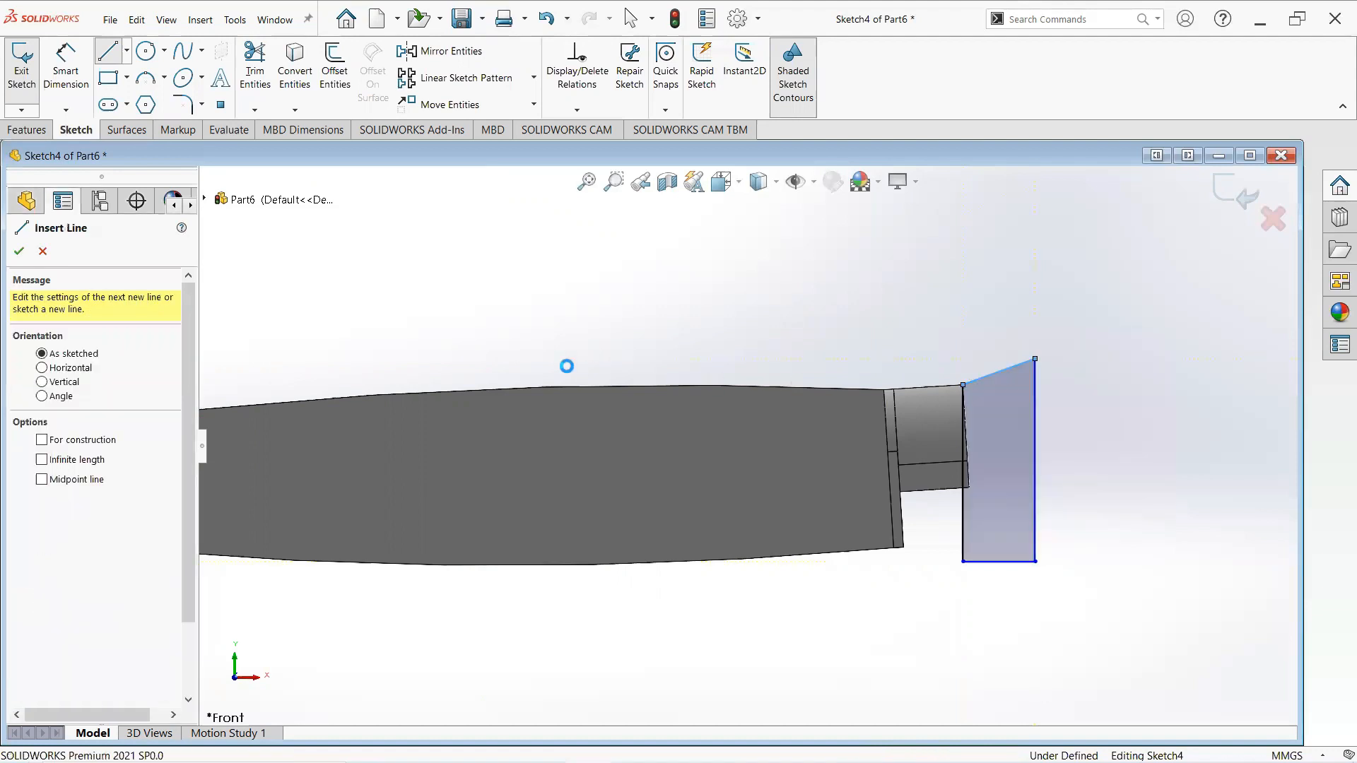
- Cut-extrude the profile in both directions, about 24 mm and 23 mm, to trim the boss end
left_click(29, 130)
left_click(253, 69)
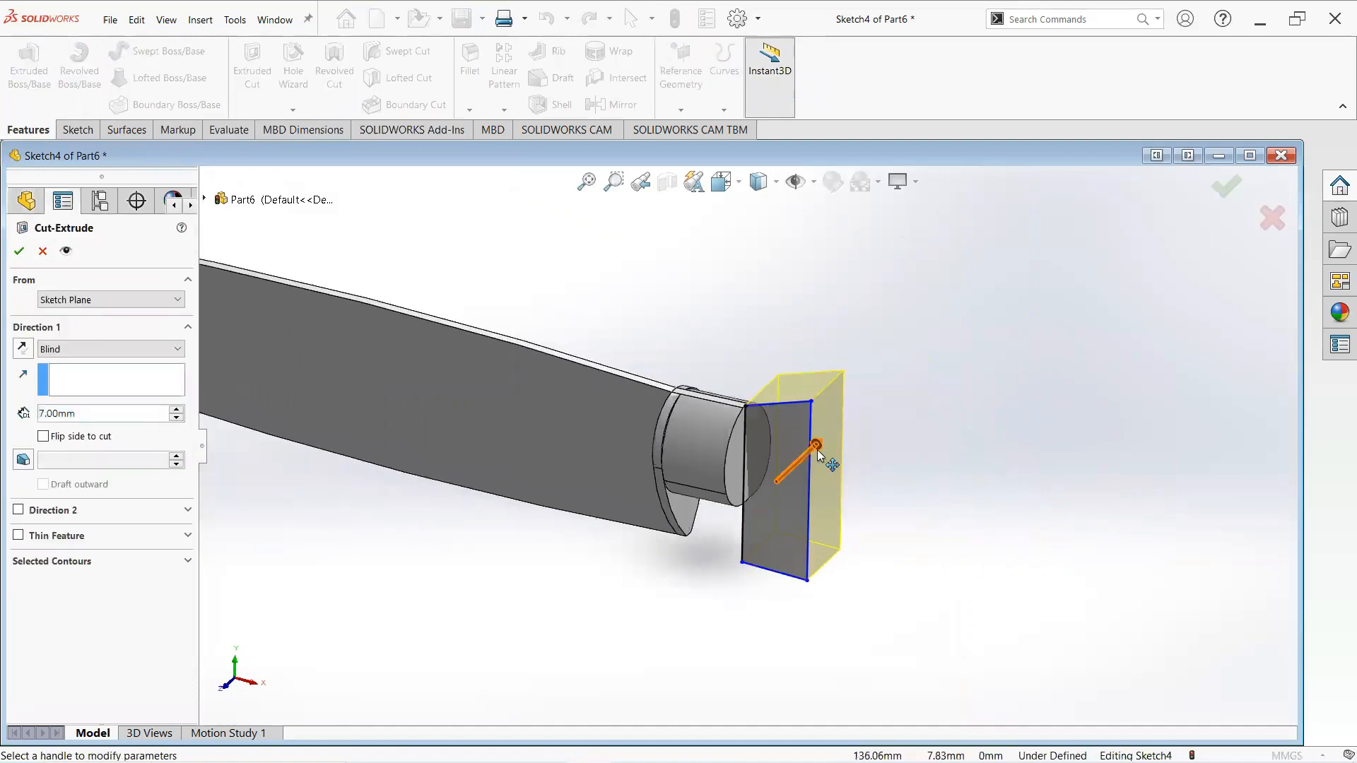
left_click_drag(805, 470, 818, 458)
left_click_drag(722, 532, 660, 590)
left_click(19, 252)
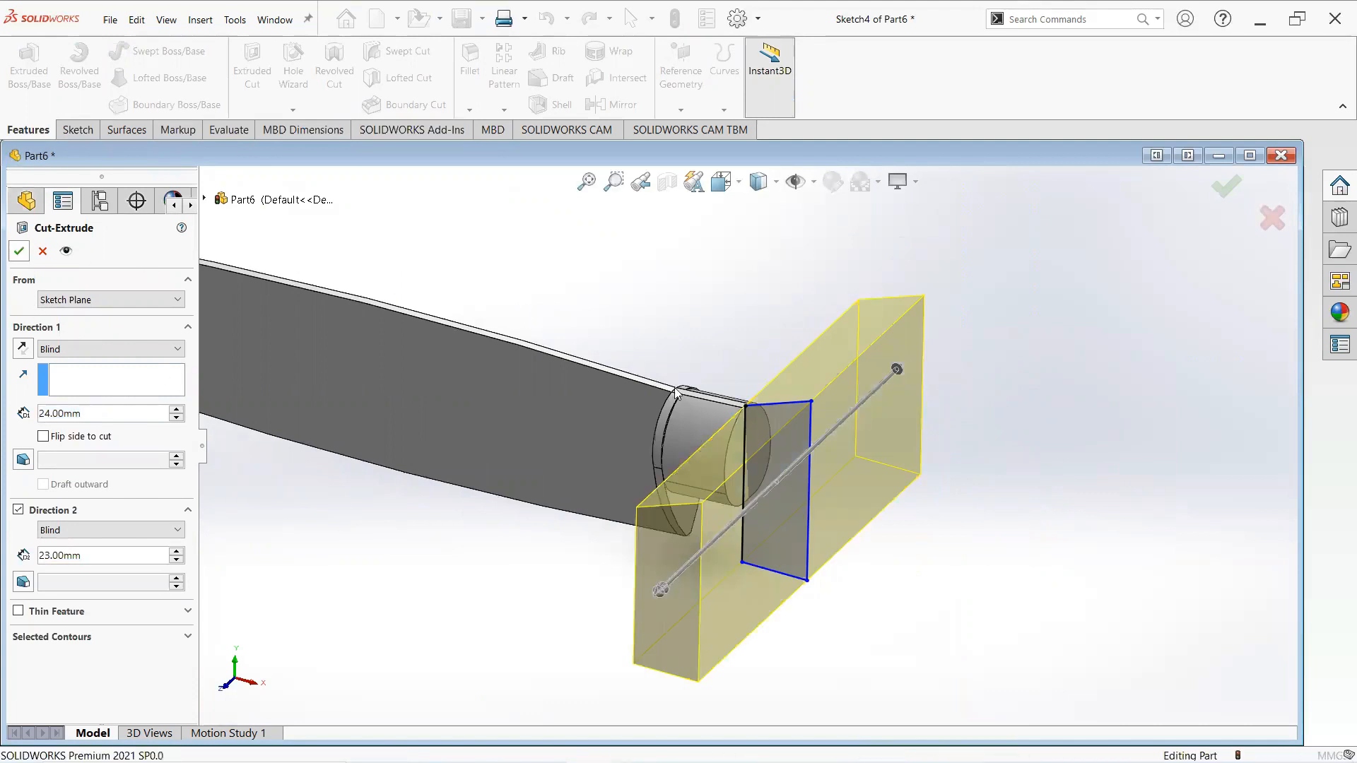
left_click(858, 458)
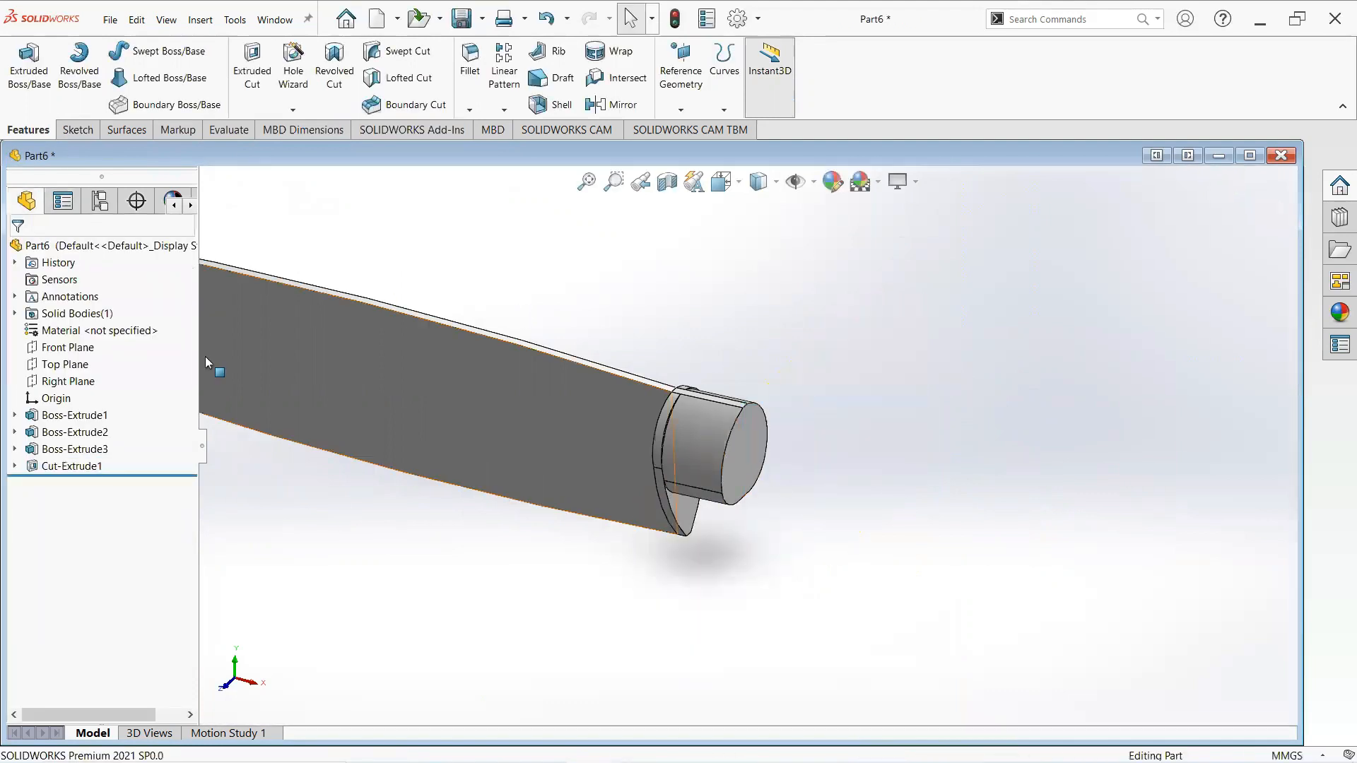
- Start another Front Plane sketch and draw a horizontal line about 61 mm long from the boss's top edge
right_click(77, 351)
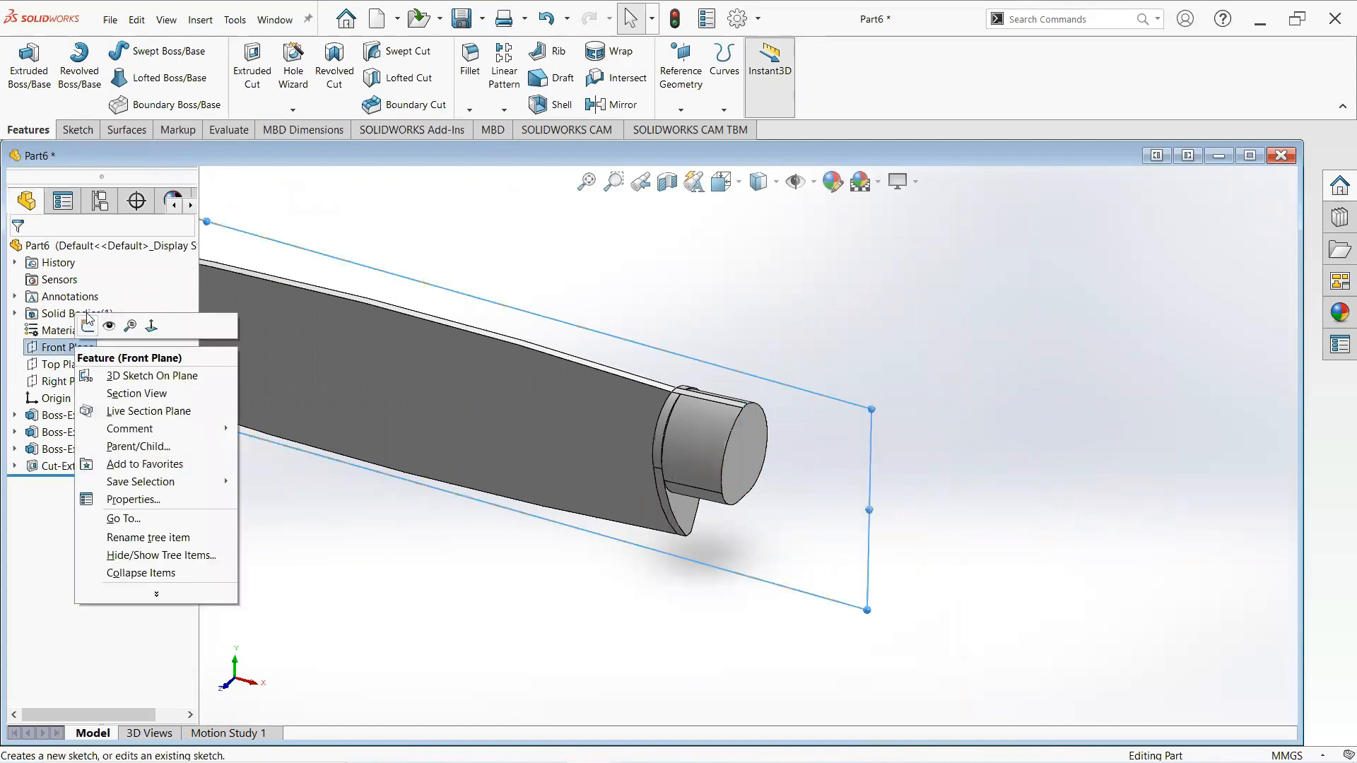
left_click(80, 348)
right_click(77, 347)
left_click(86, 321)
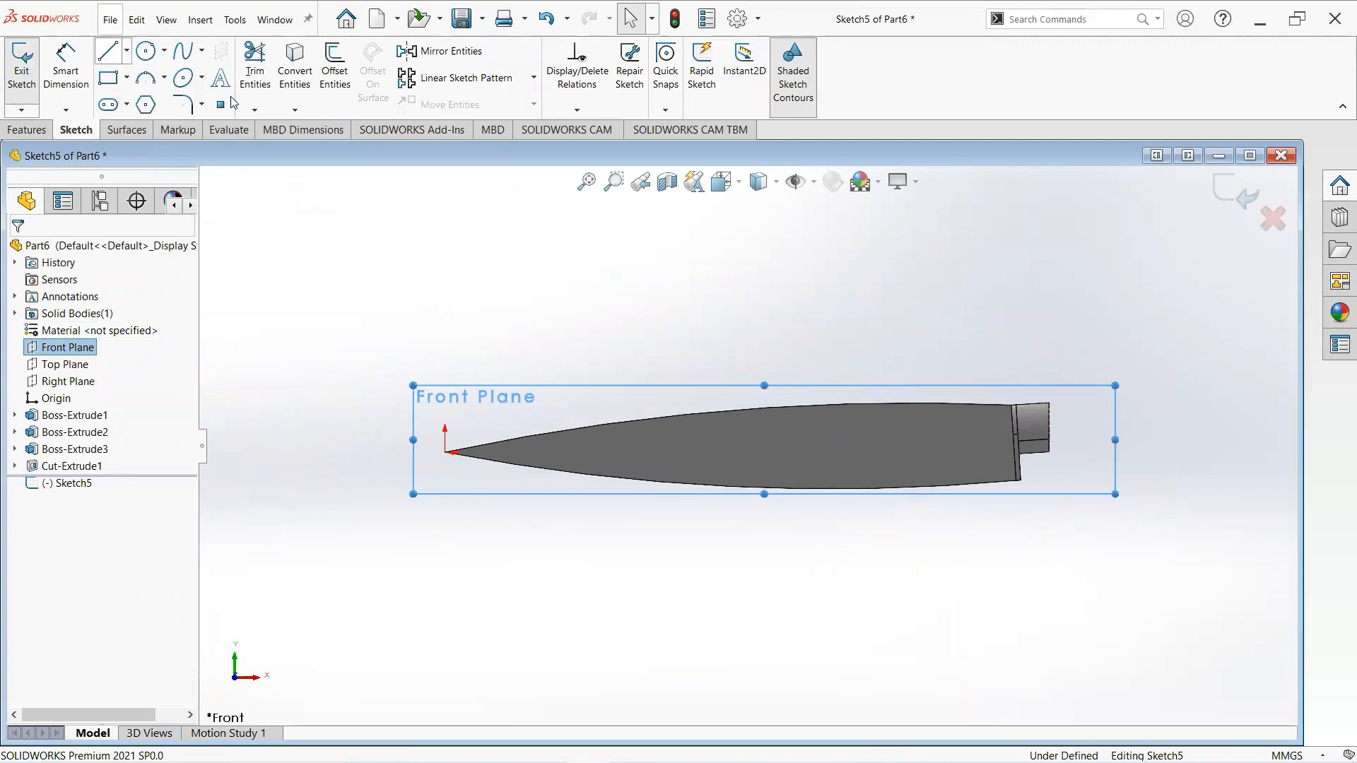
scroll(1070, 460, "up", 3)
scroll(903, 421, "down", 3)
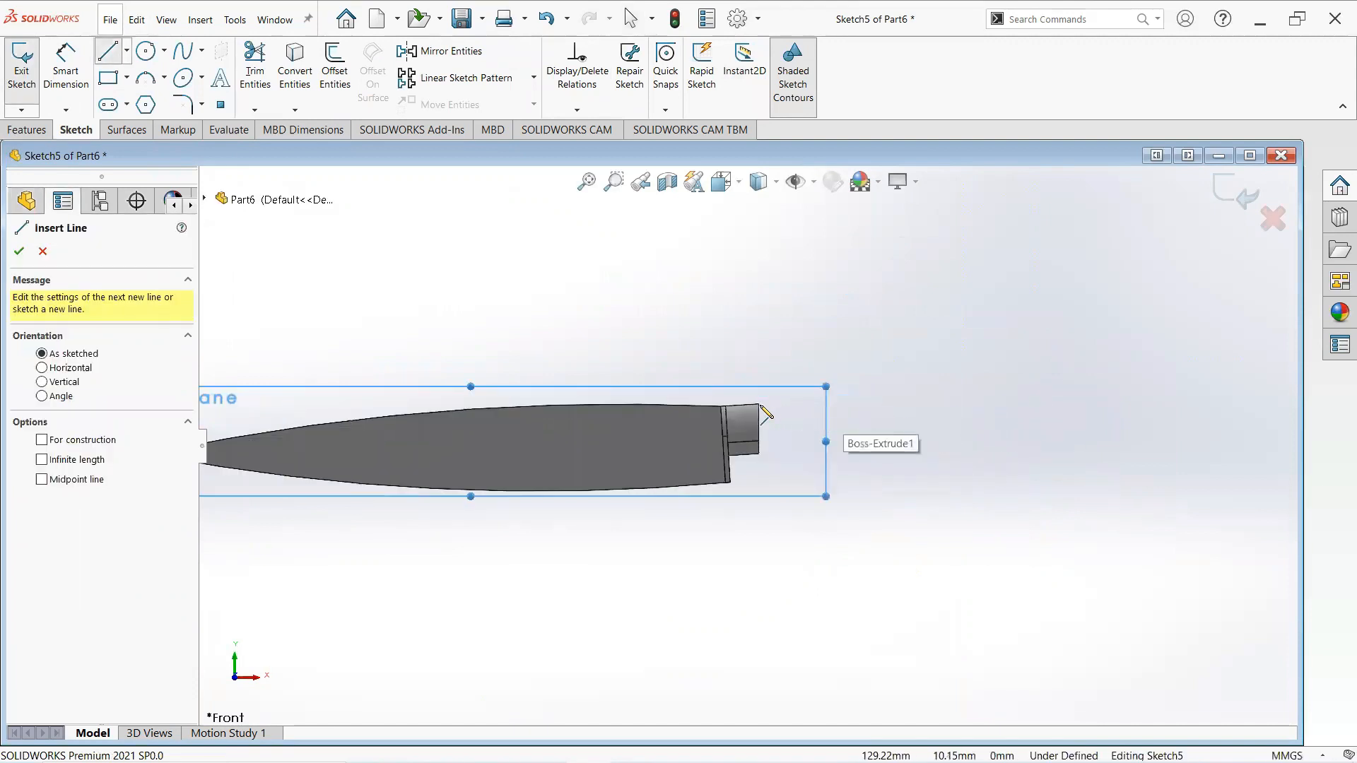
left_click(742, 405)
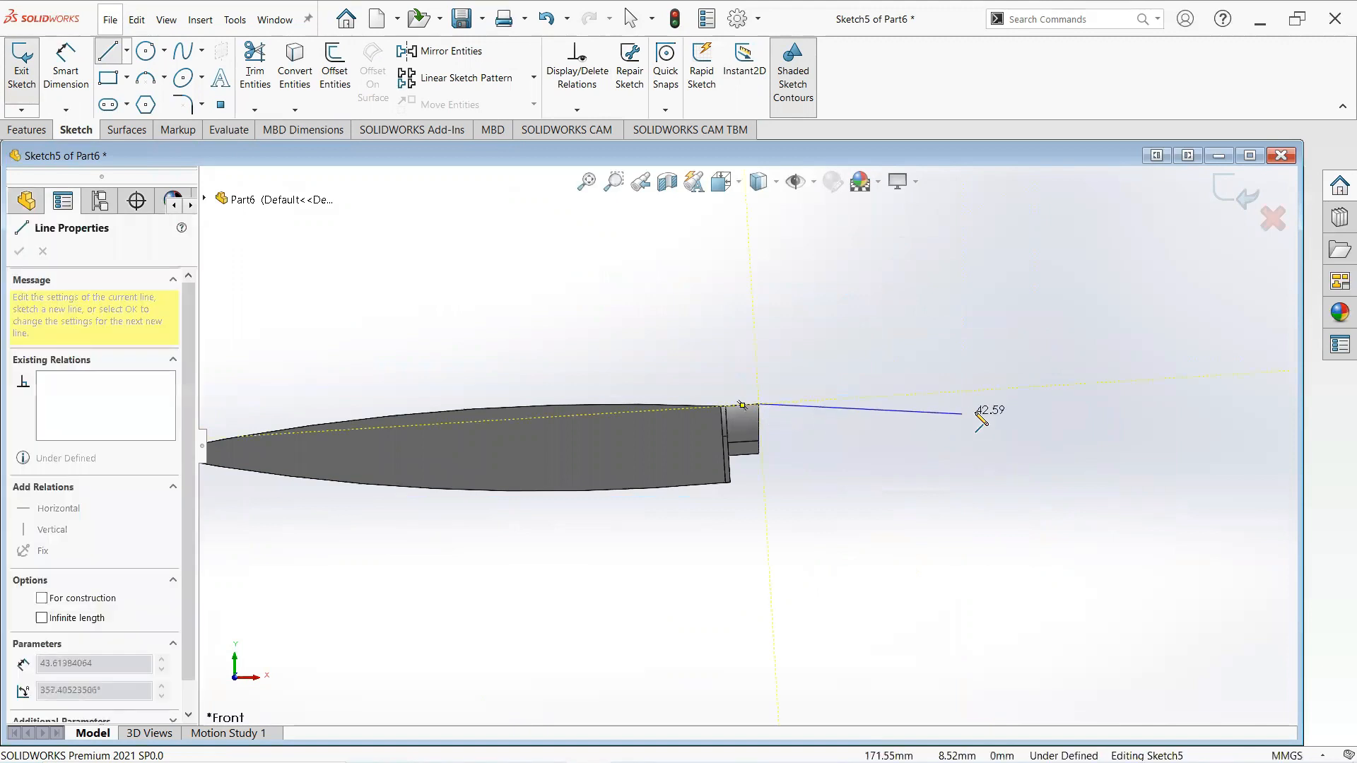
left_click(1053, 404)
right_click(1053, 404)
left_click(1094, 413)
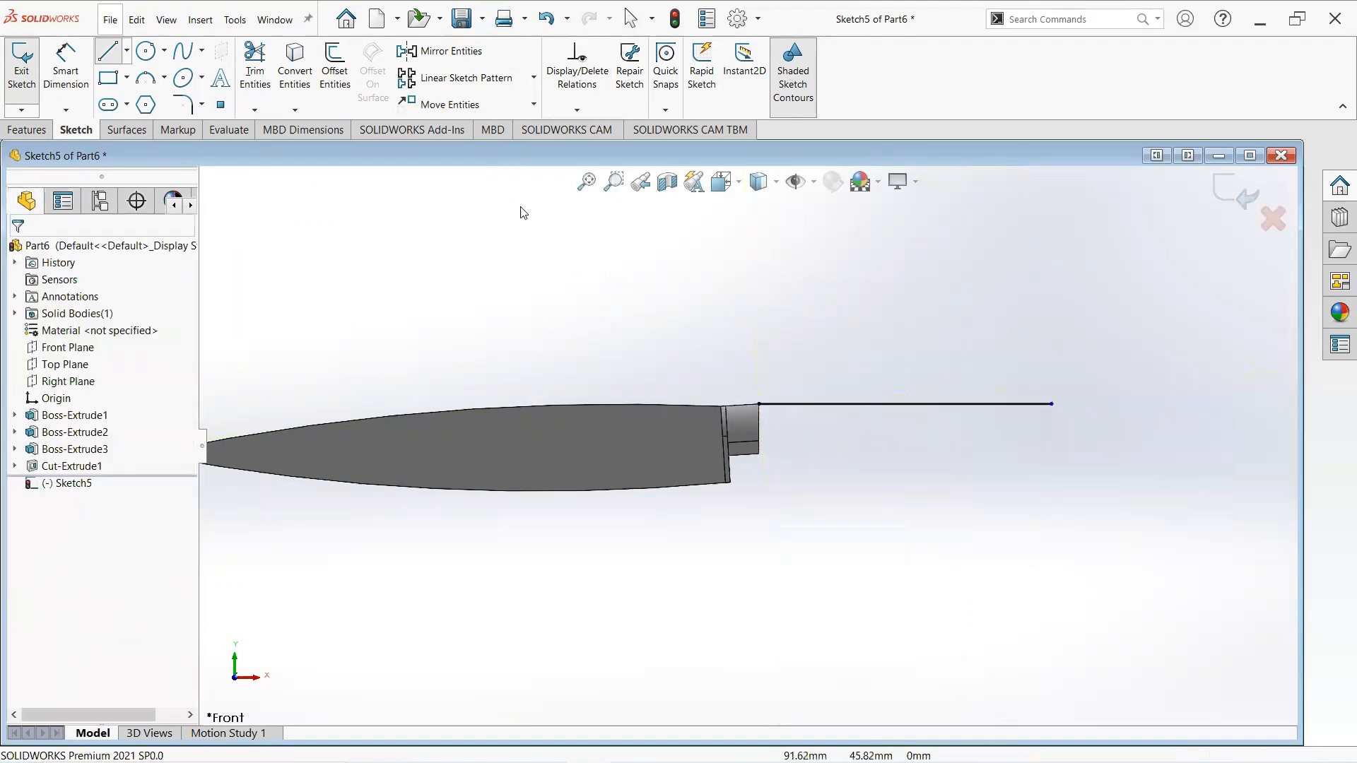
- Draw a vertical line about 7 mm long down from the end of the horizontal line
left_click(109, 56)
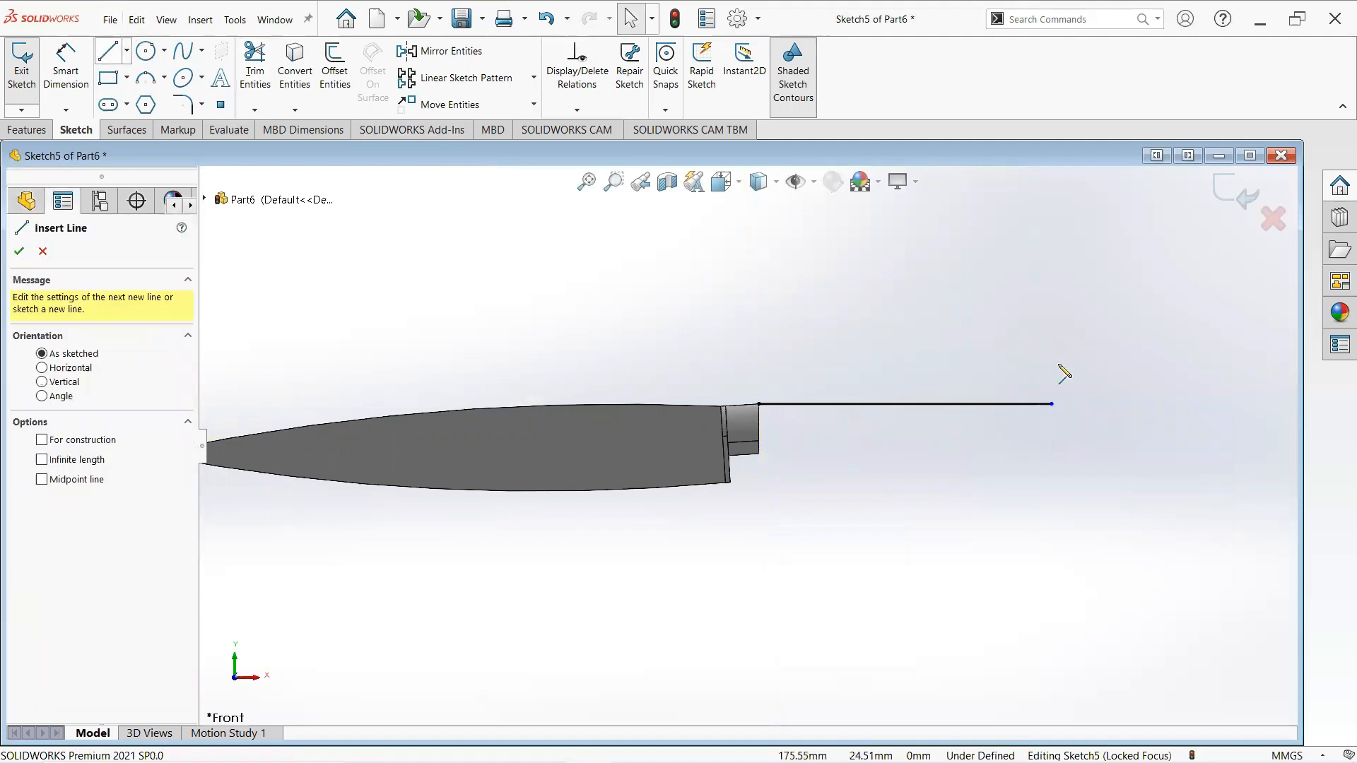
left_click(1052, 405)
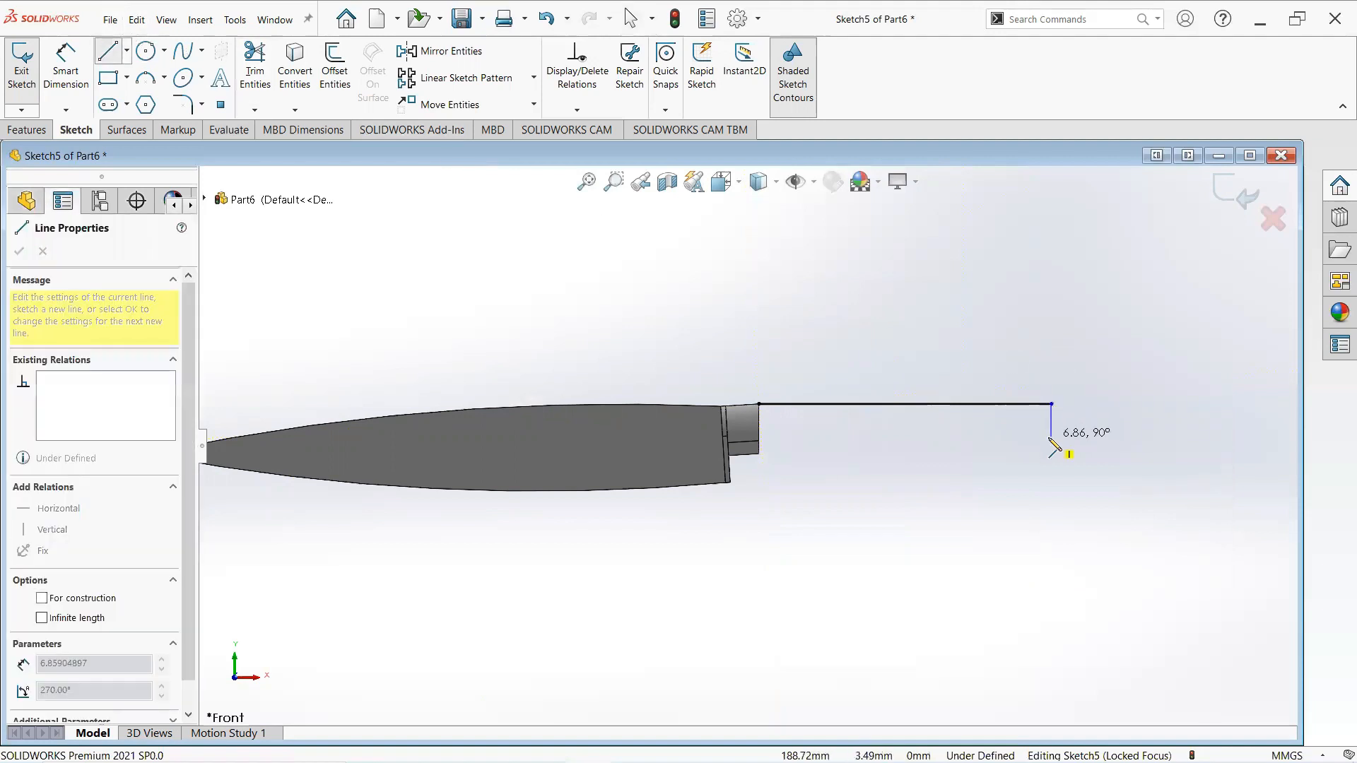
right_click(1051, 443)
left_click(1095, 452)
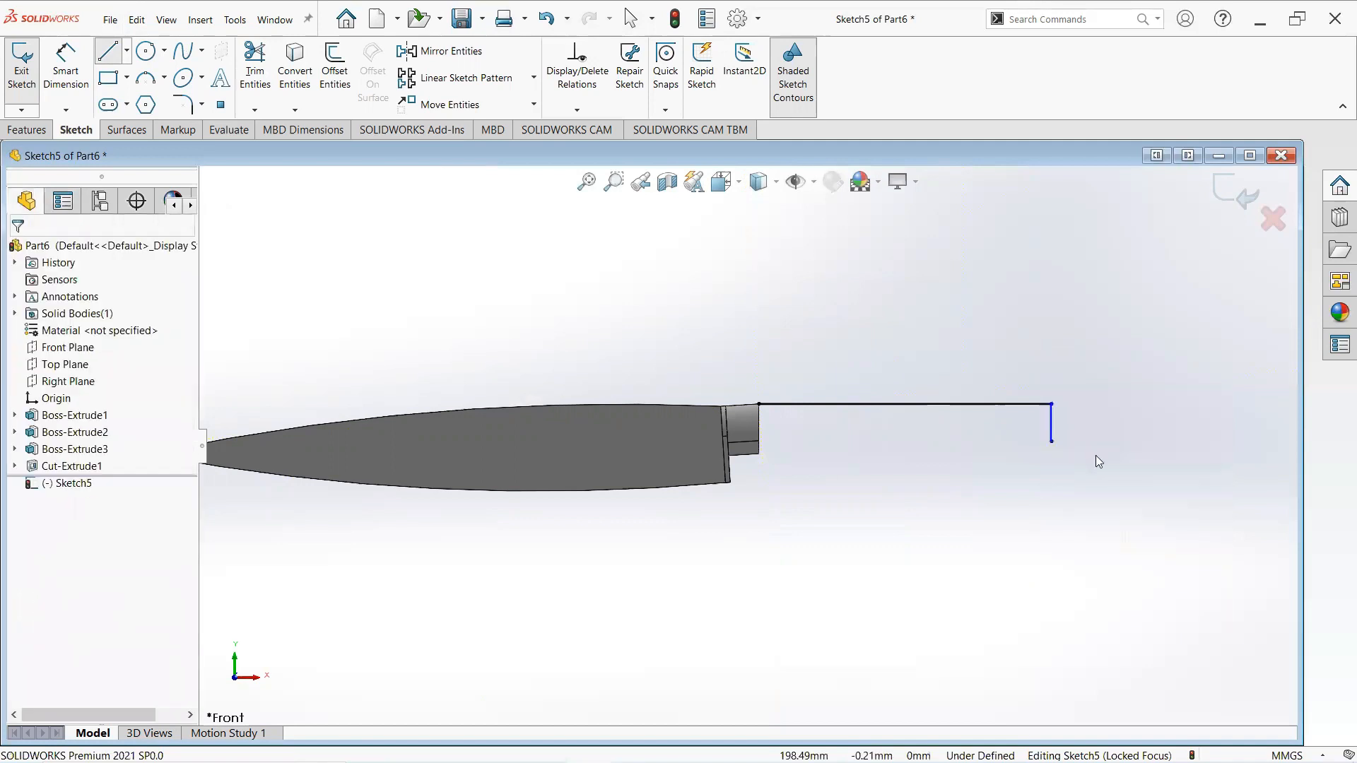
- Dimension the horizontal line and set its length to 60 mm
left_click(64, 74)
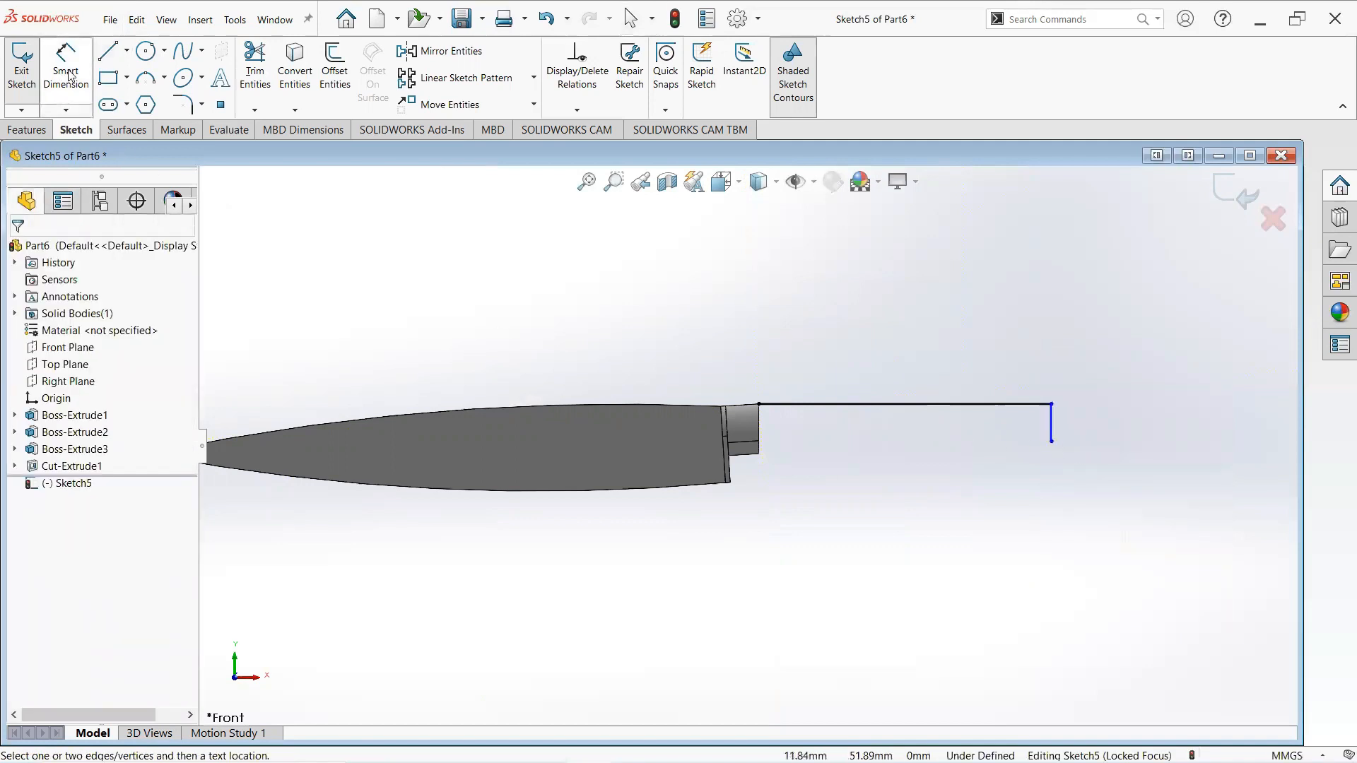
left_click(831, 405)
left_click(843, 350)
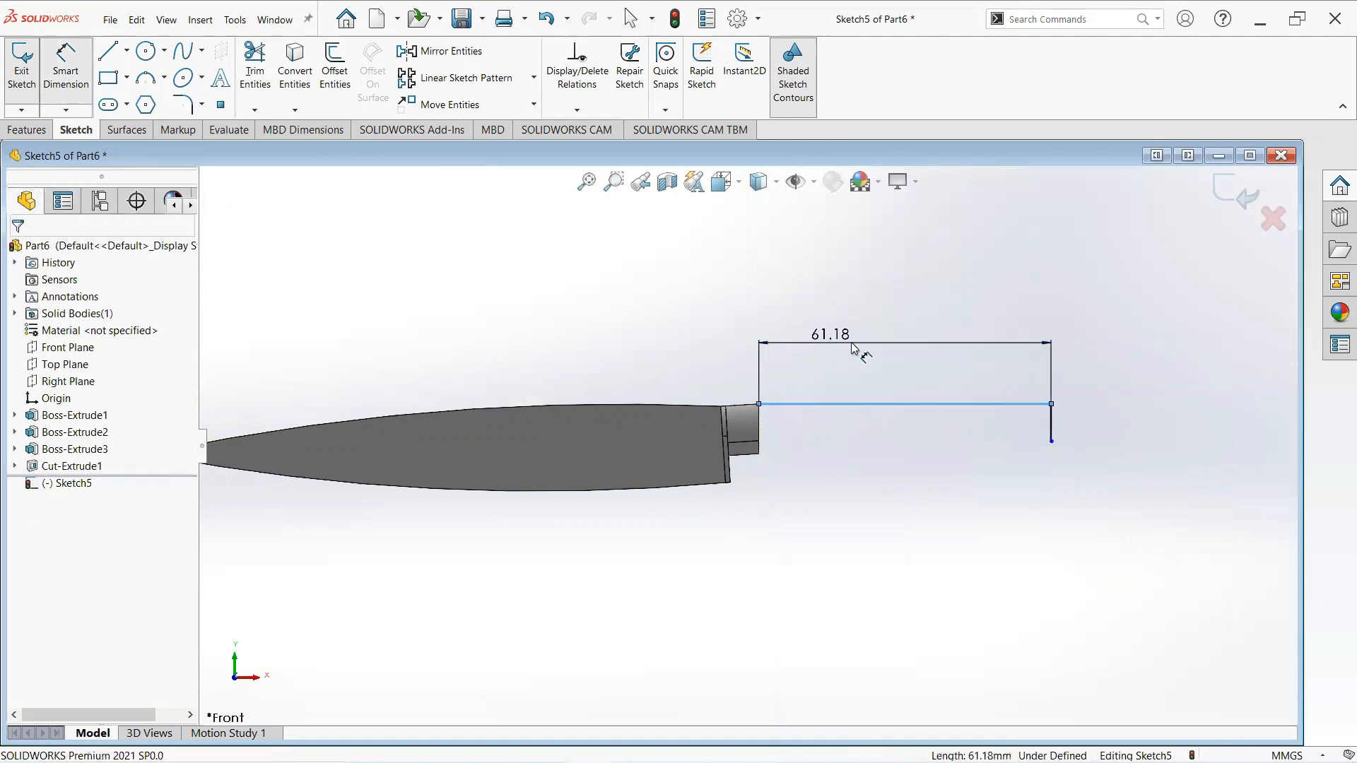
left_click(853, 348)
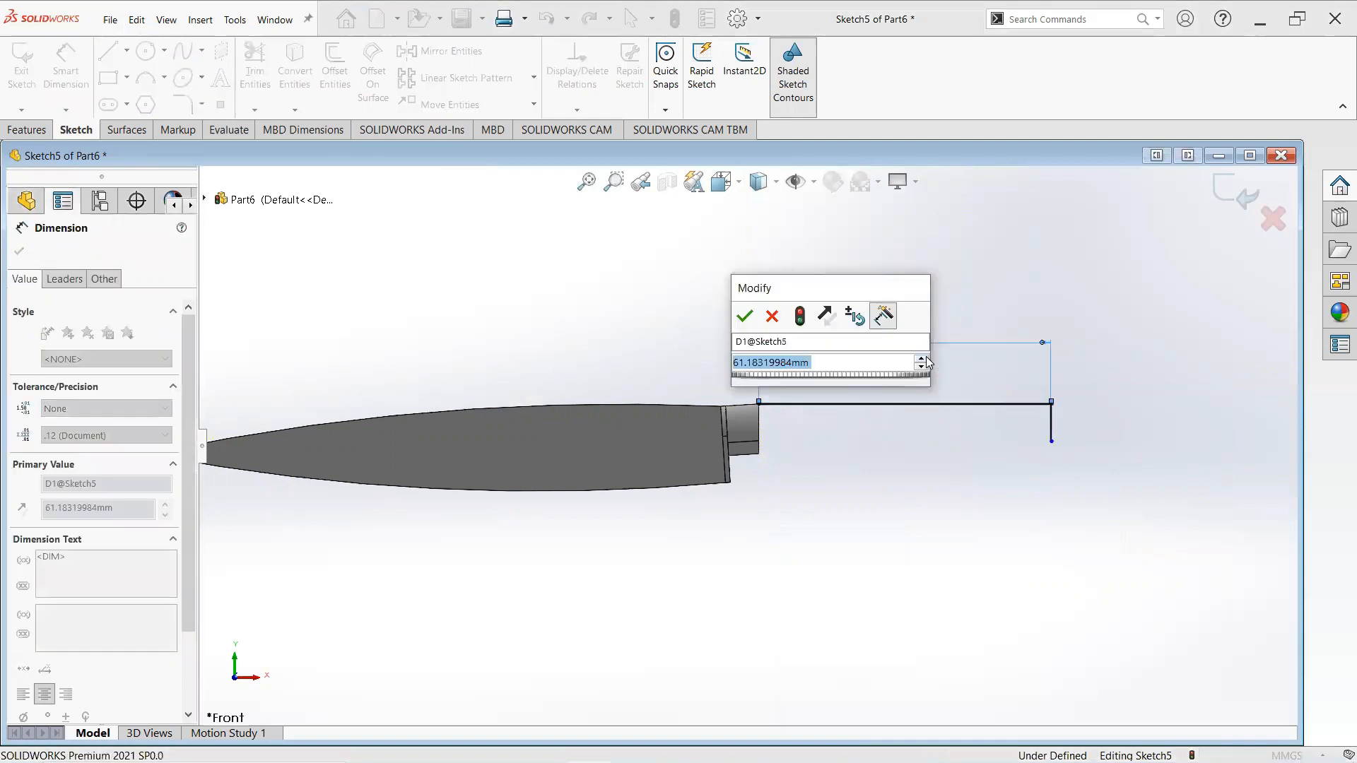
type("60")
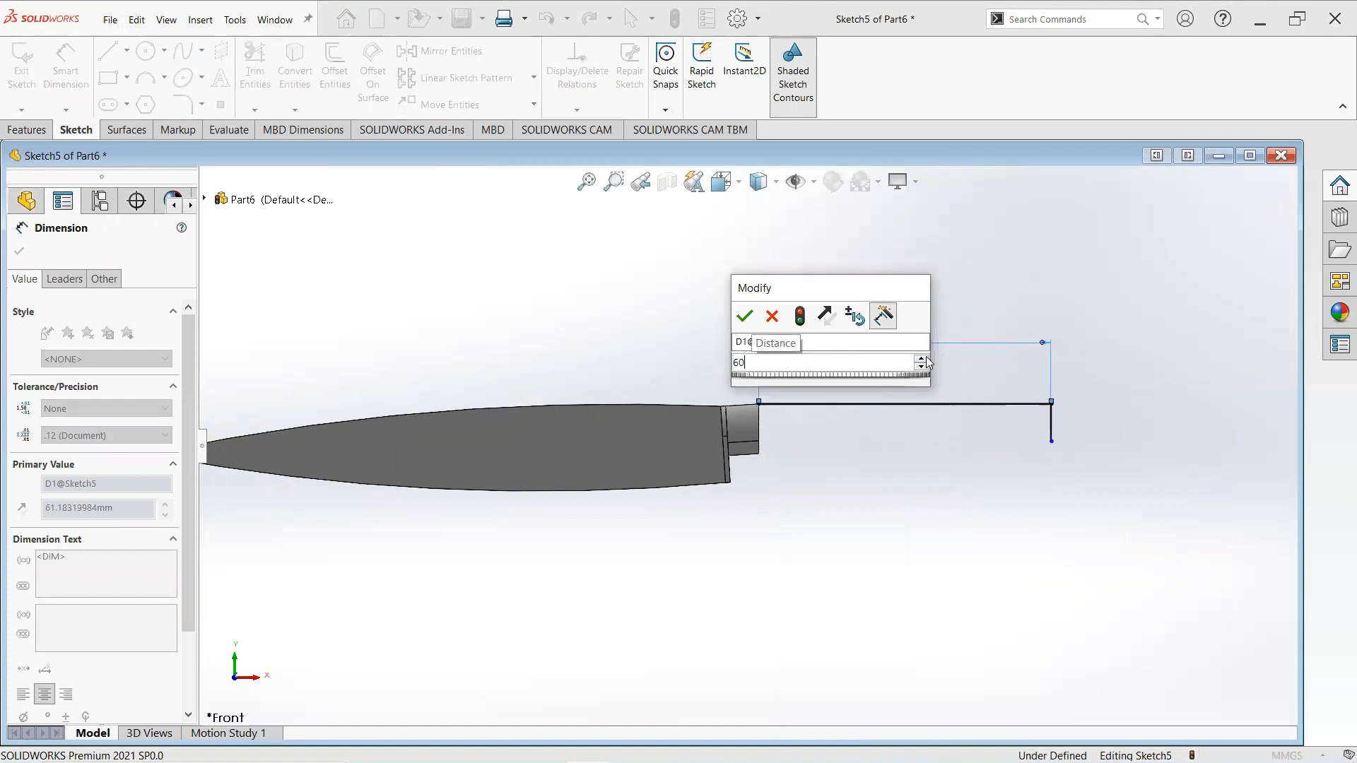
key("Return")
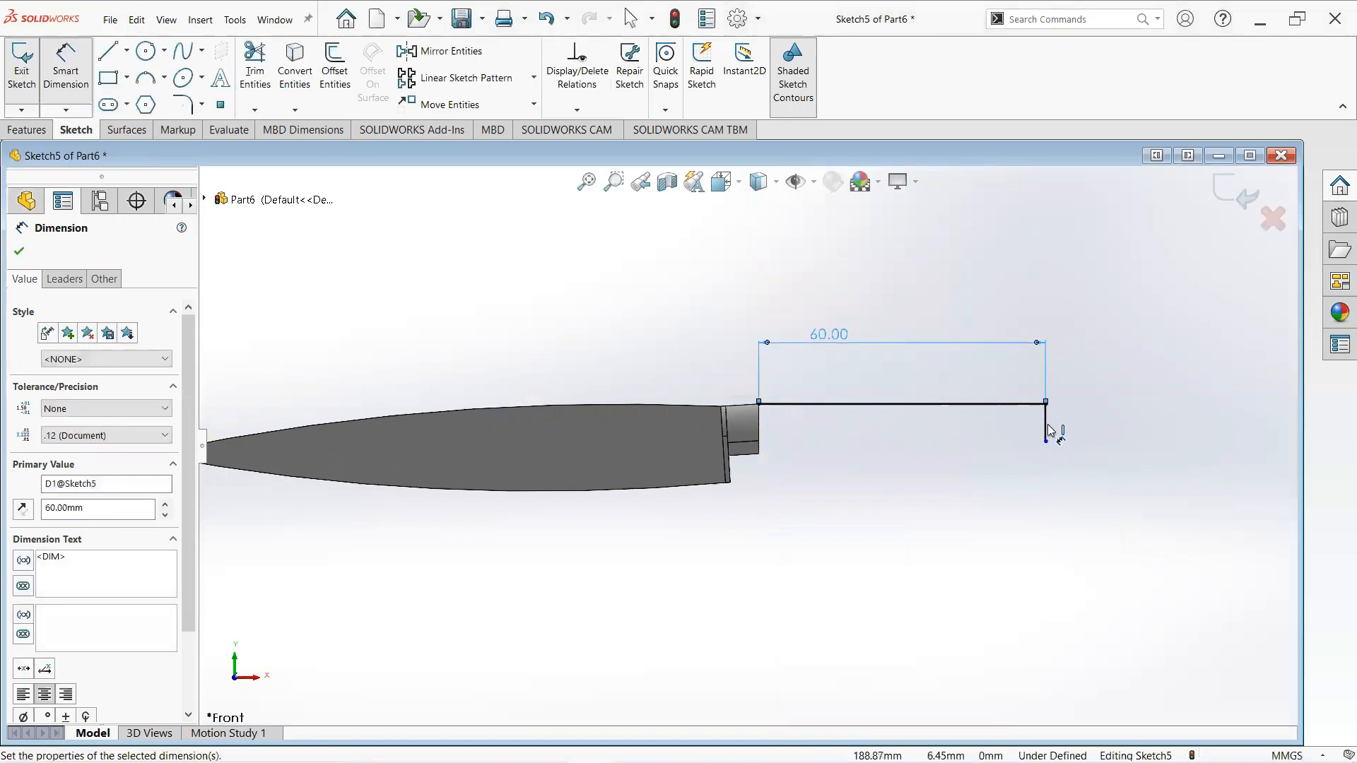
- Dimension the vertical line and set its length to 6.2 mm
left_click(1046, 428)
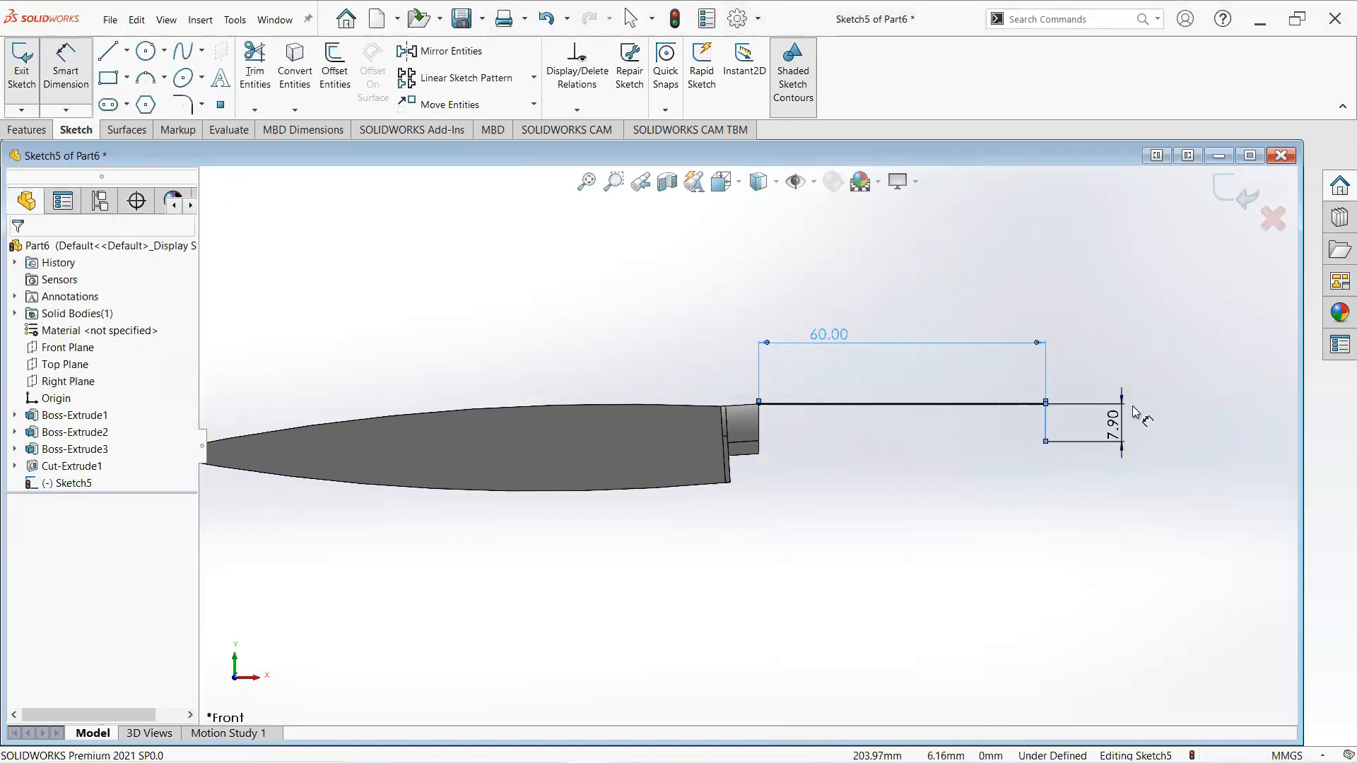
left_click(1133, 413)
type("6.")
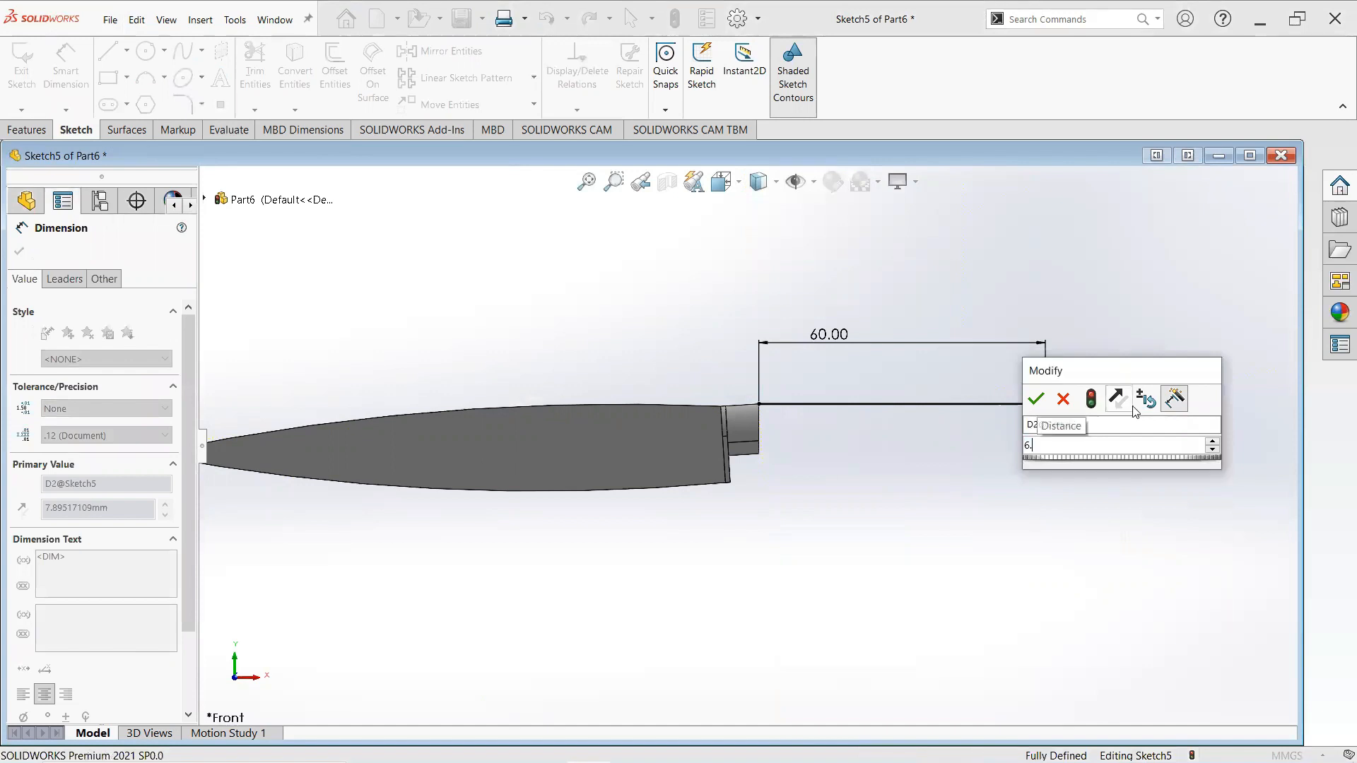
type("2")
key("Return")
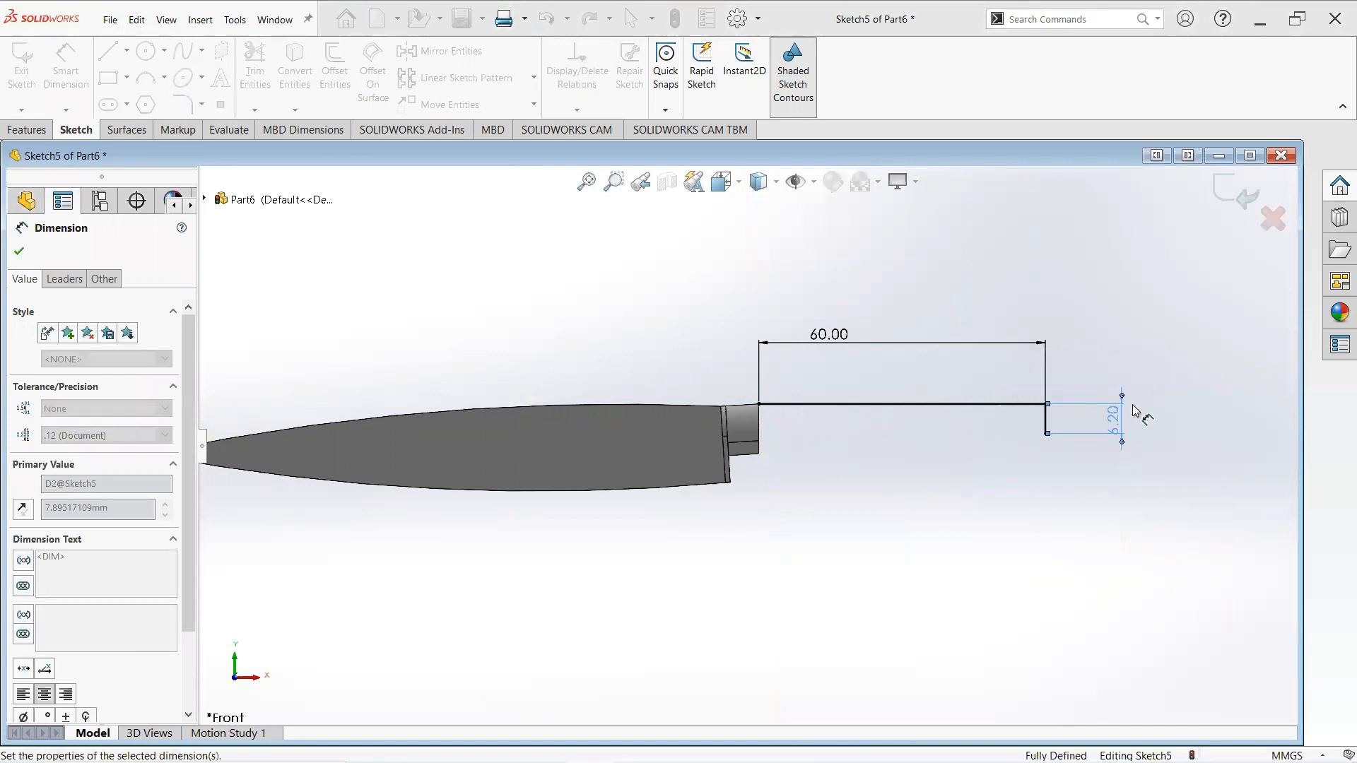
left_click(14, 251)
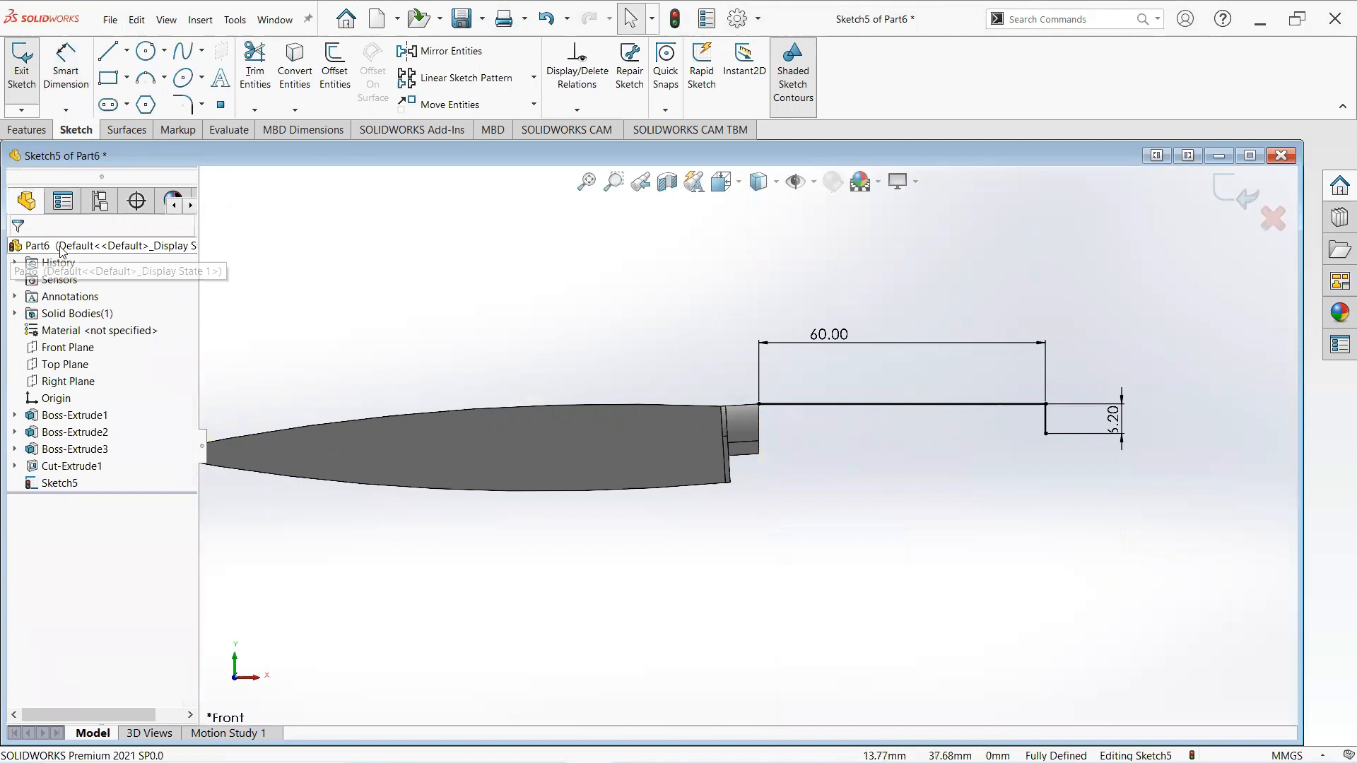
- Draw the bottom and closing lines to complete the rectangle back at the boss
key("l")
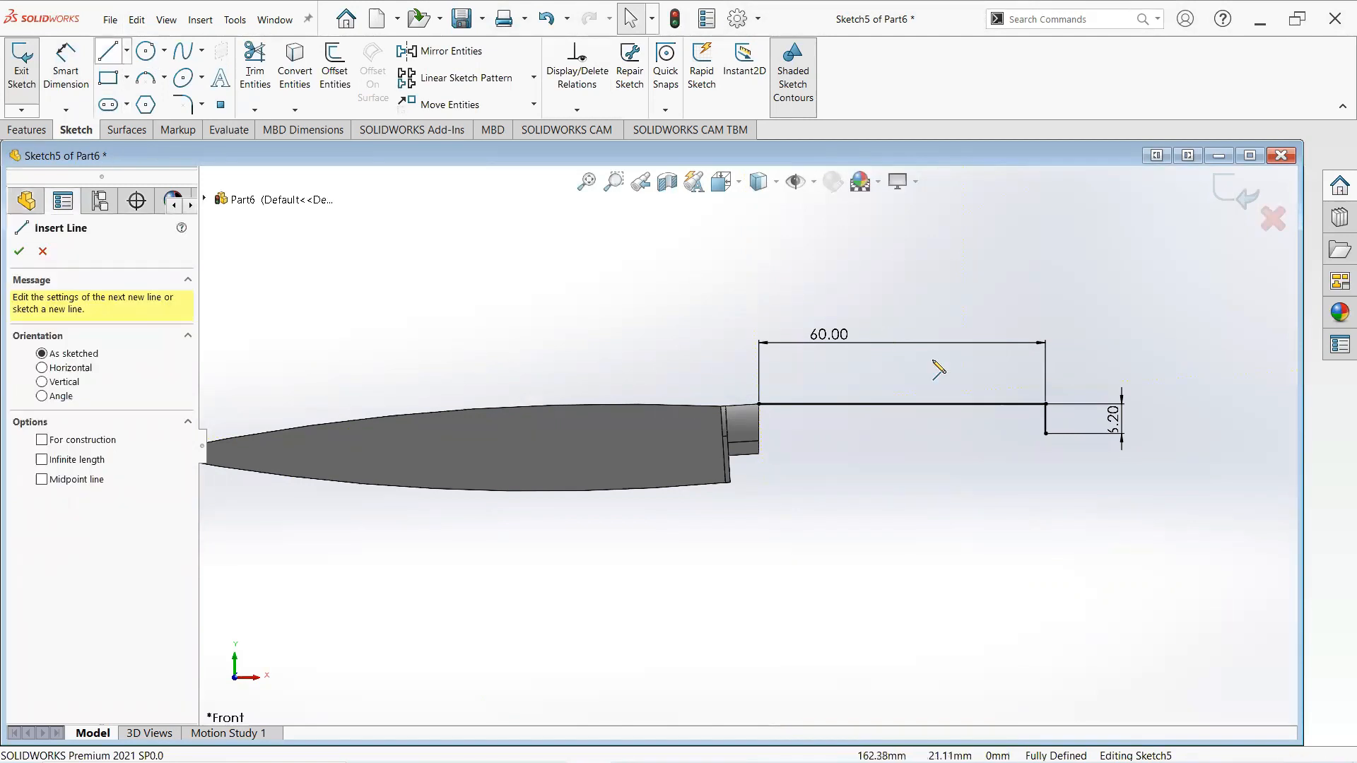
left_click_drag(1046, 433, 759, 433)
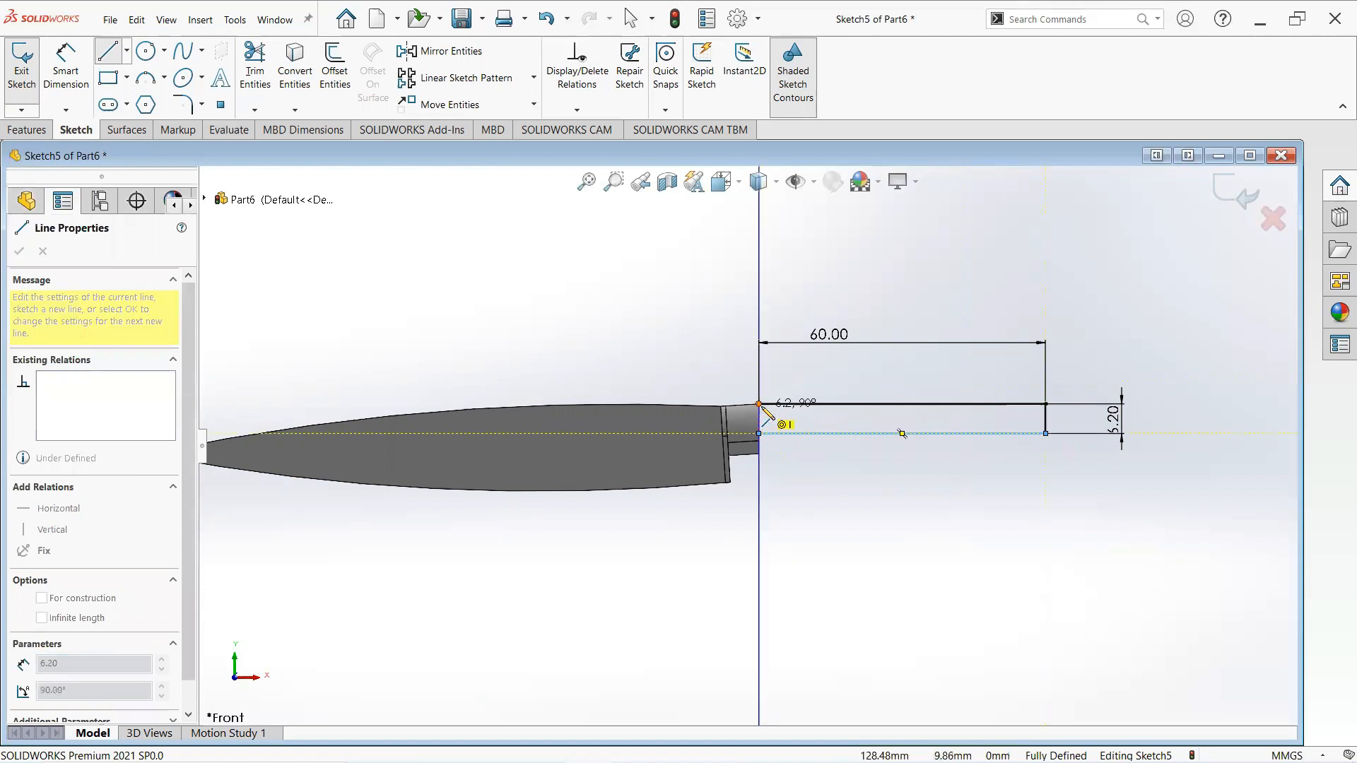
left_click(759, 404)
right_click(761, 405)
left_click(806, 417)
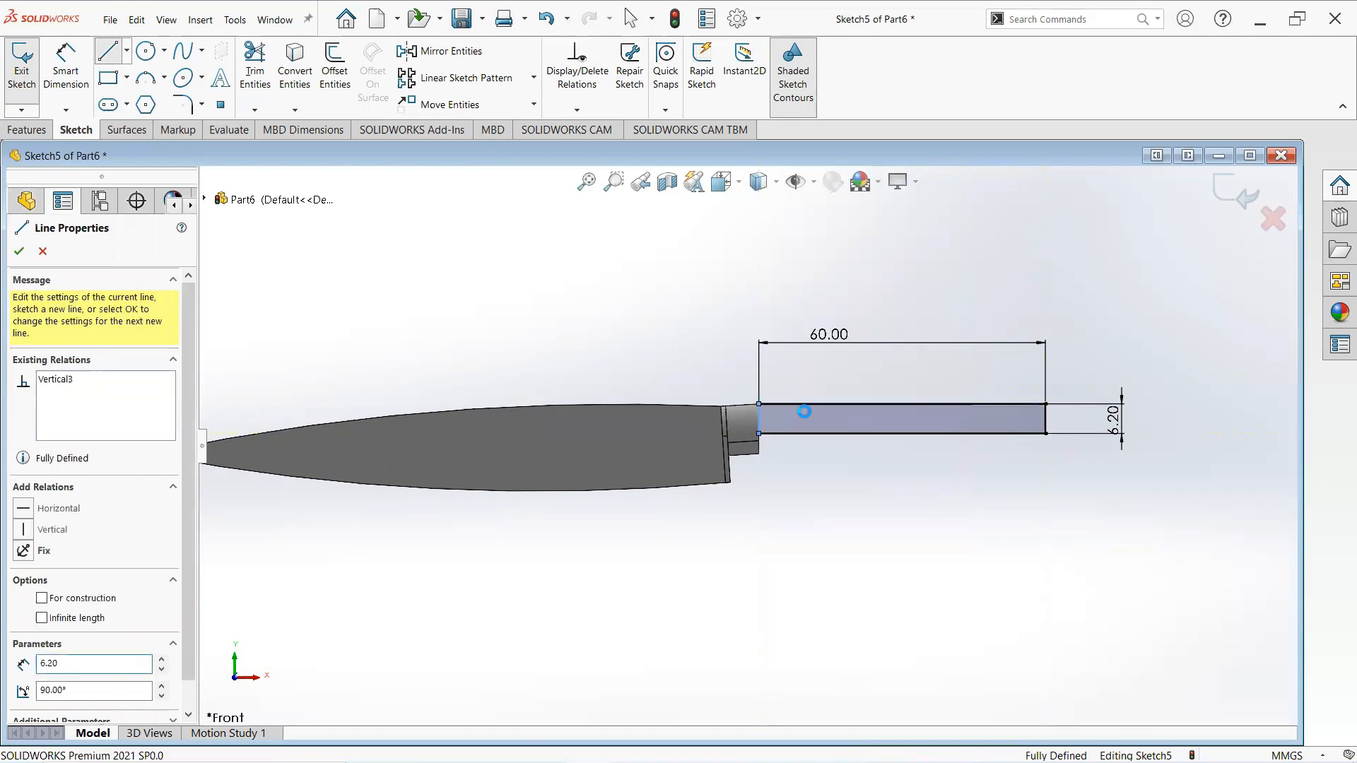
- Extrude the rectangle as a mid-plane boss 1 mm thick
left_click(26, 129)
left_click(23, 86)
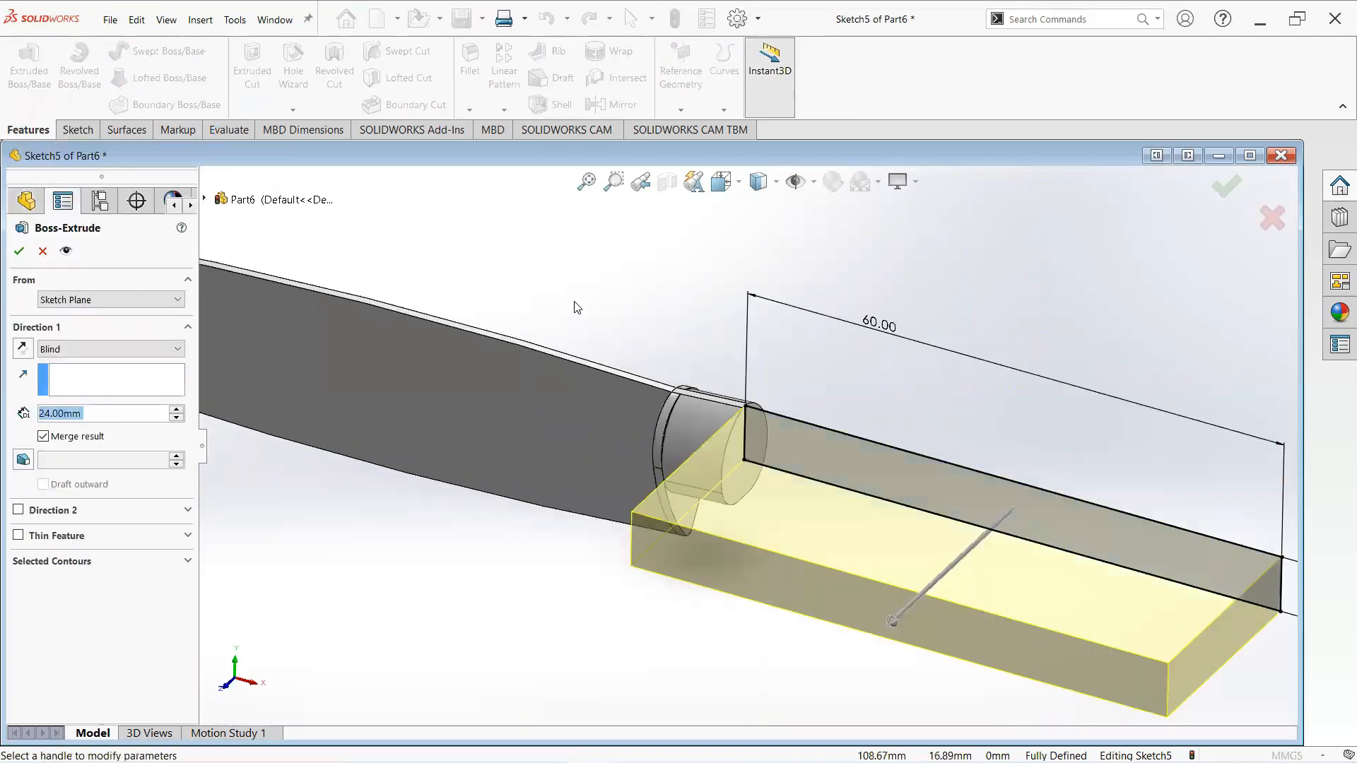
left_click(178, 349)
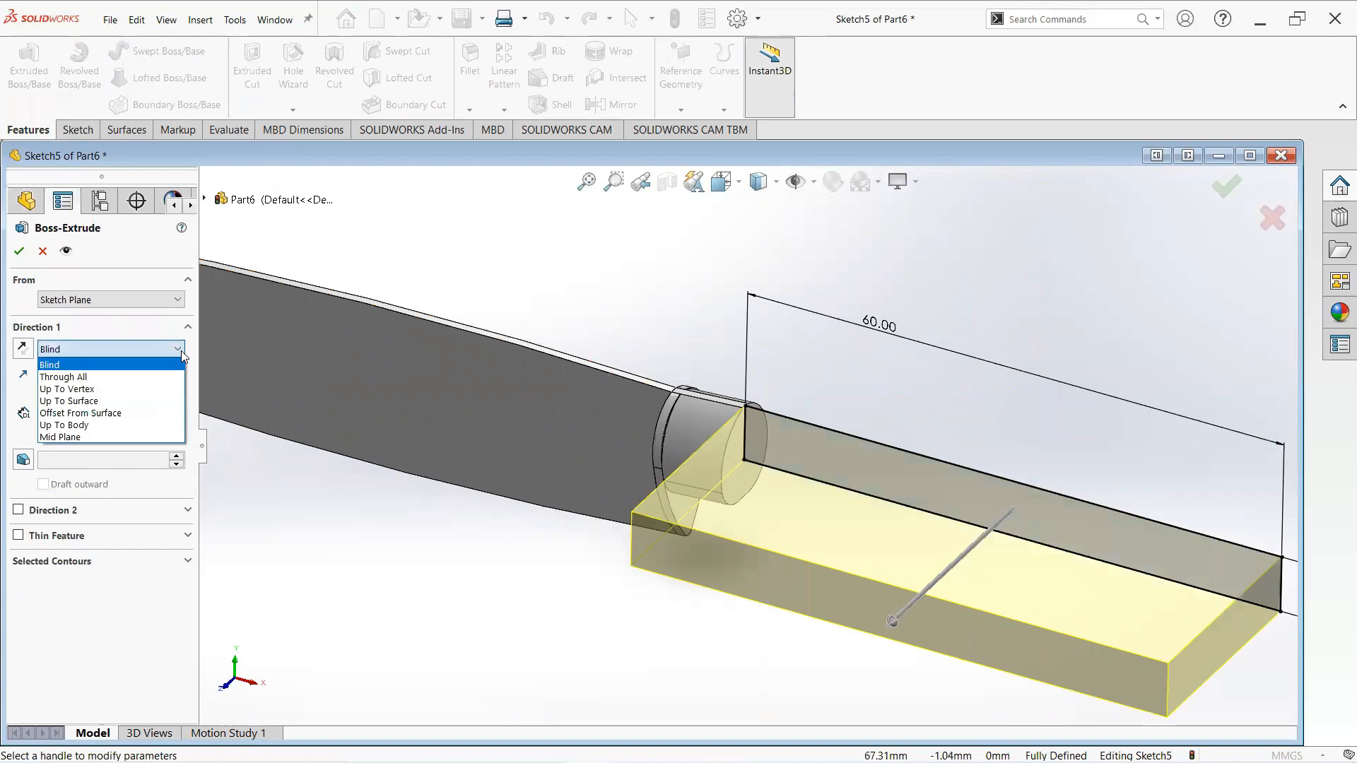
left_click(116, 436)
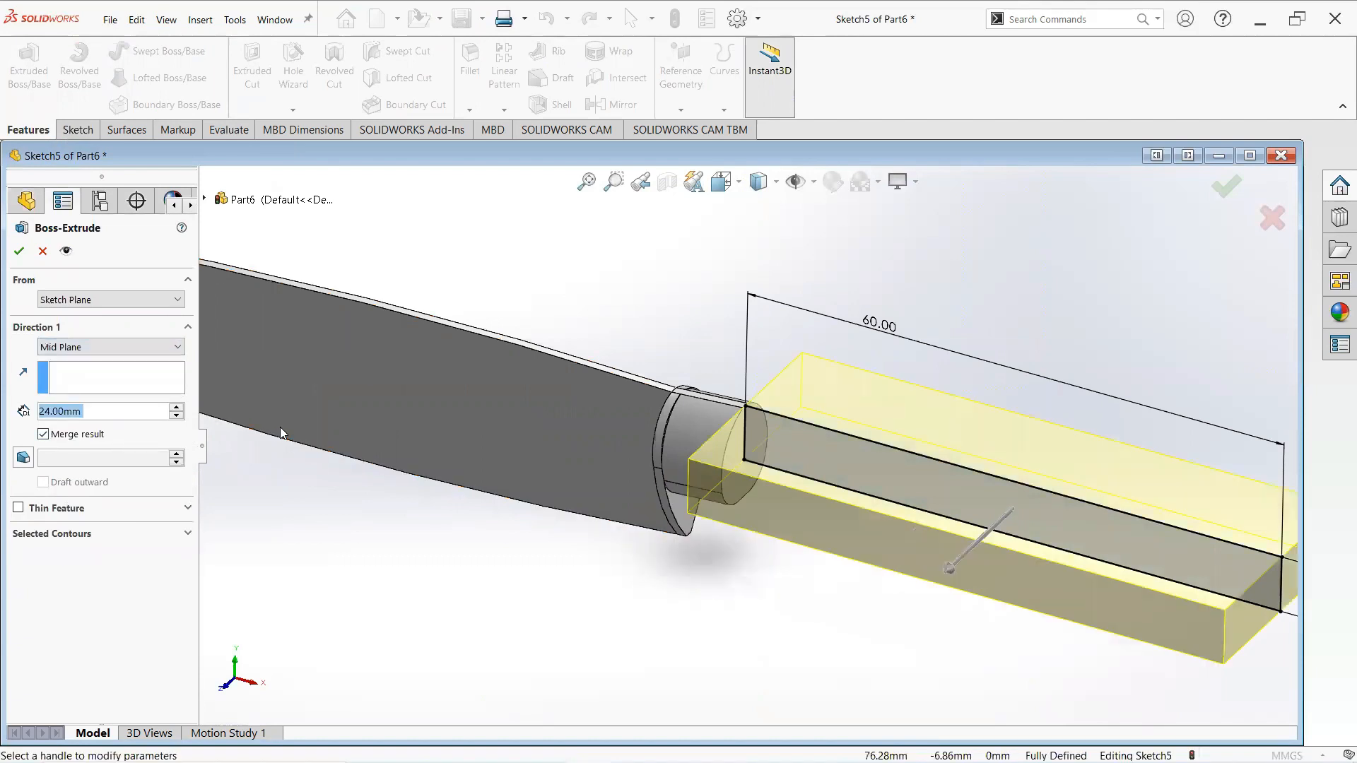
type("1")
key("Return")
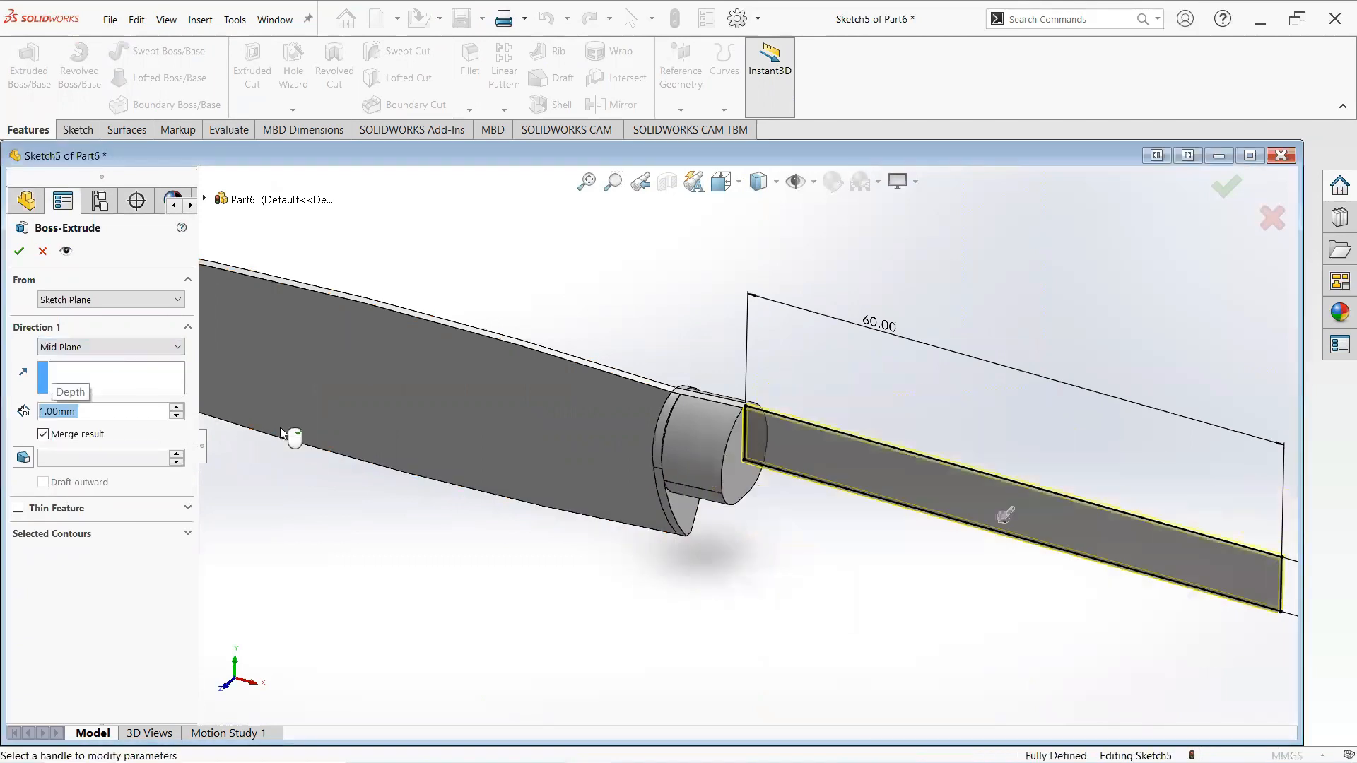
left_click(19, 252)
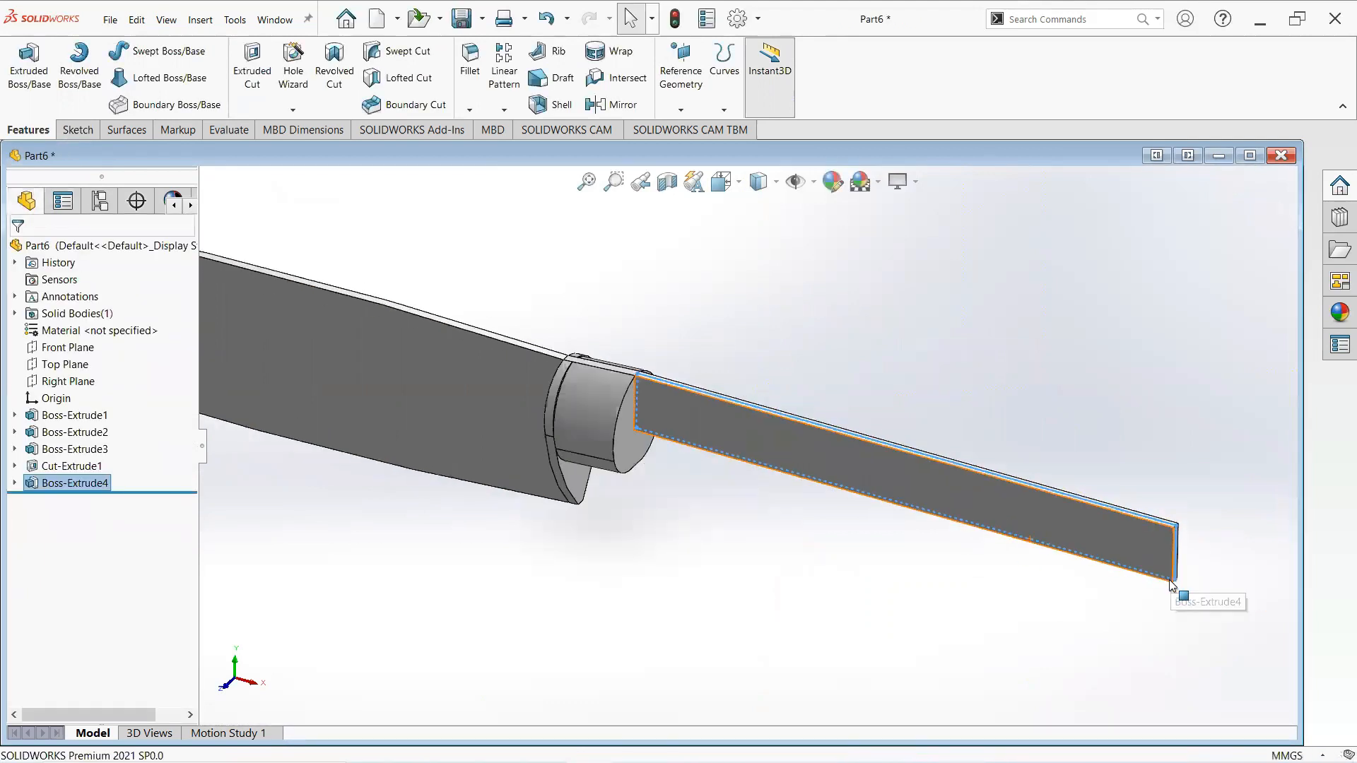
- Start a sketch on the tang's side face and draw a short vertical line down from the top corner of its end
left_click(1133, 538)
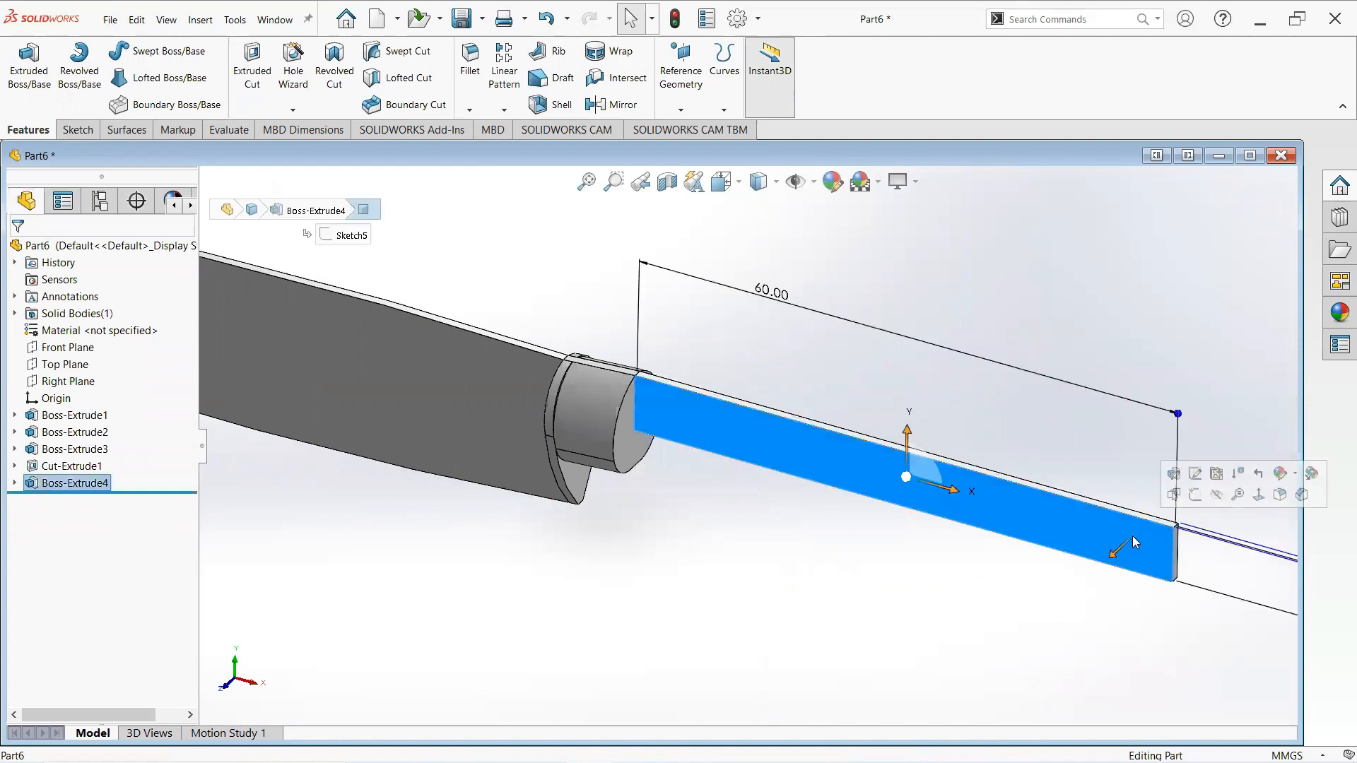
left_click(1195, 496)
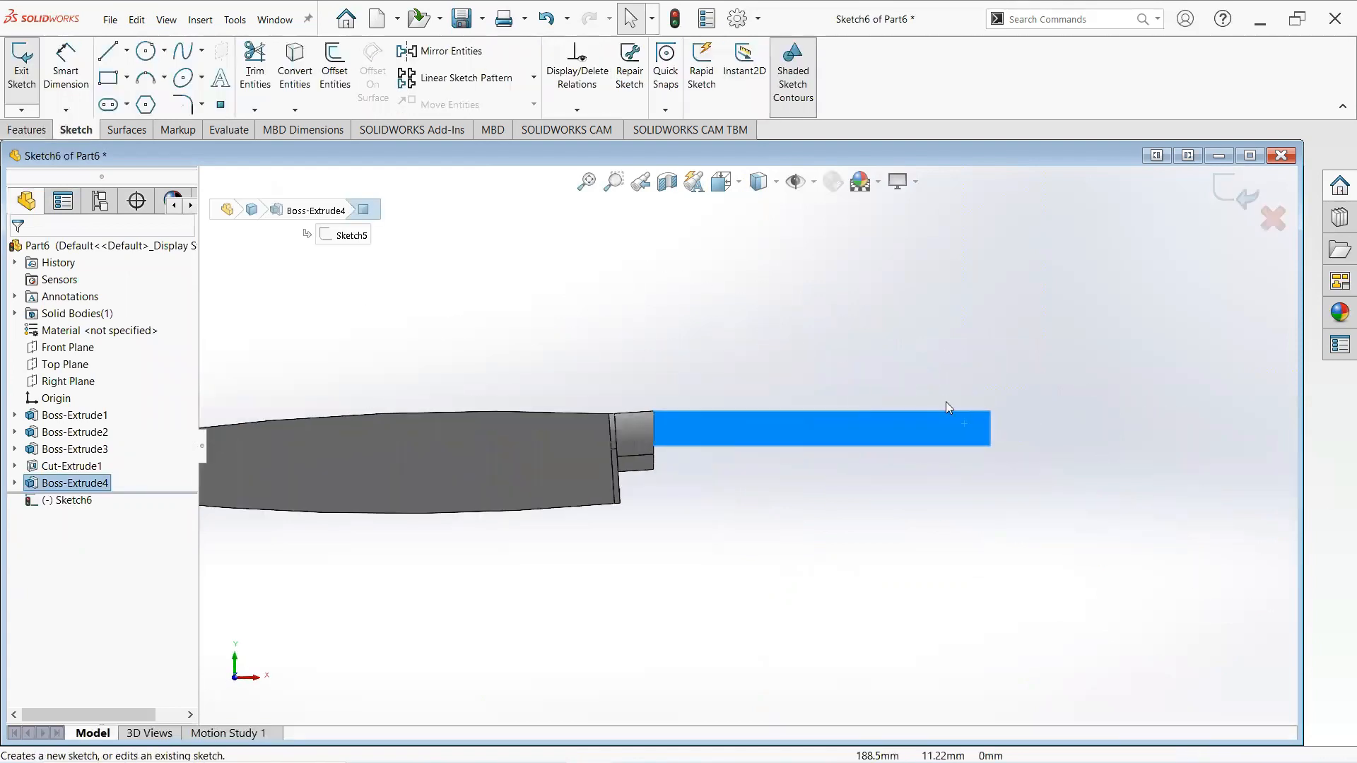
left_click(108, 51)
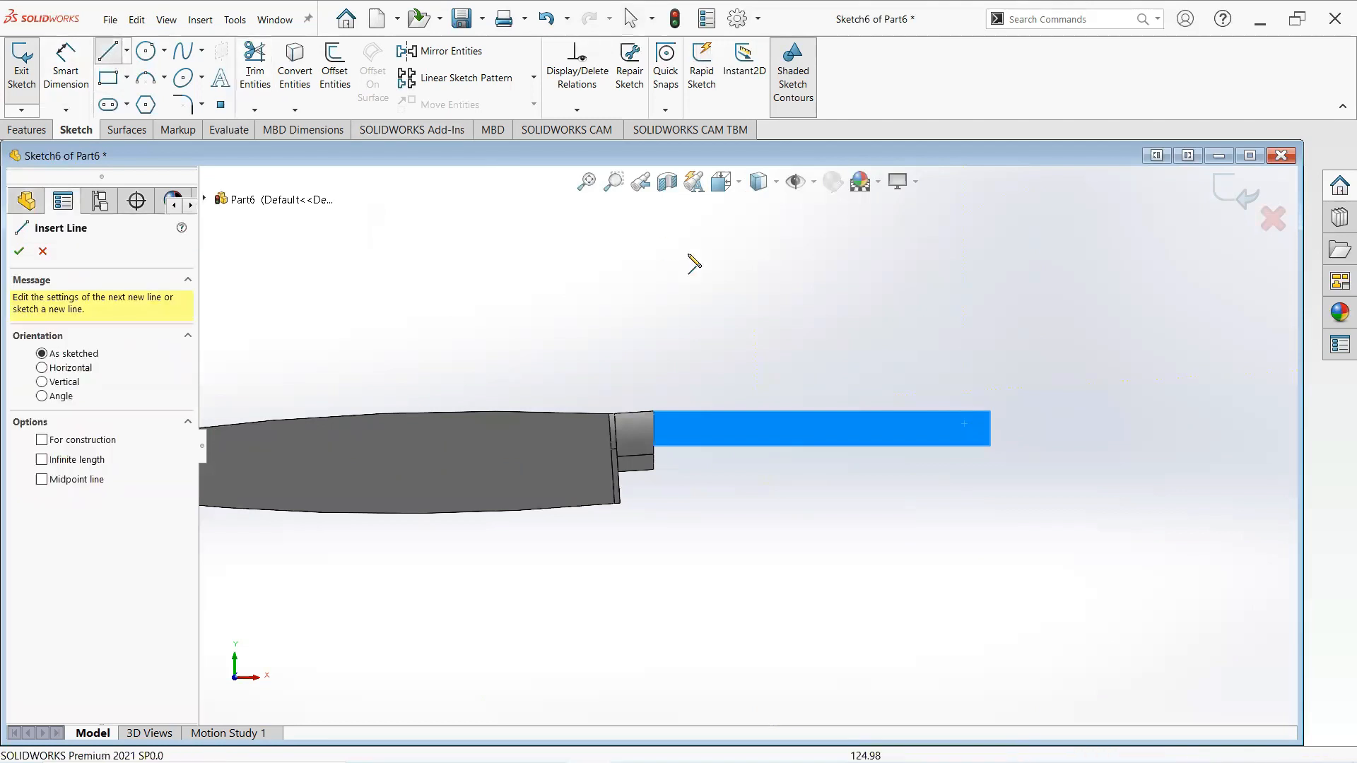
scroll(986, 438, "down", 2)
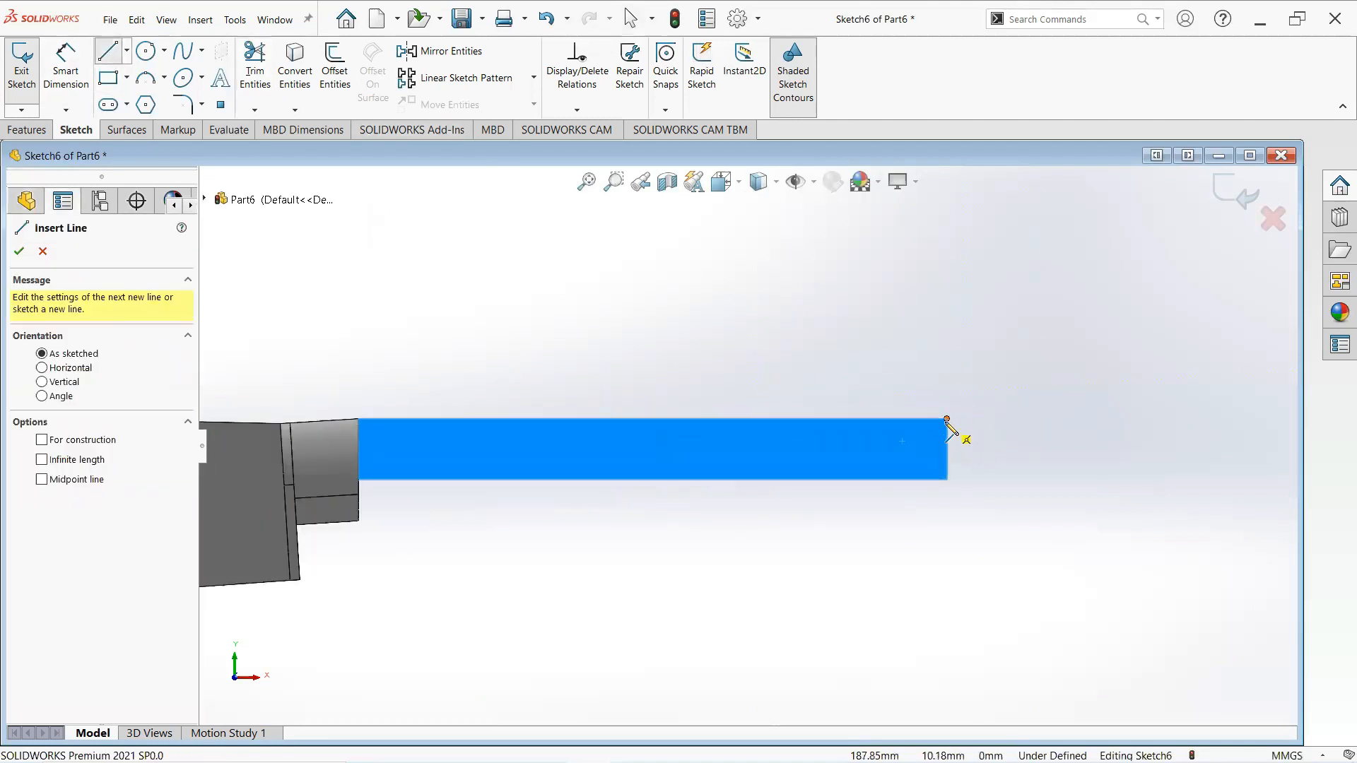
left_click(947, 421)
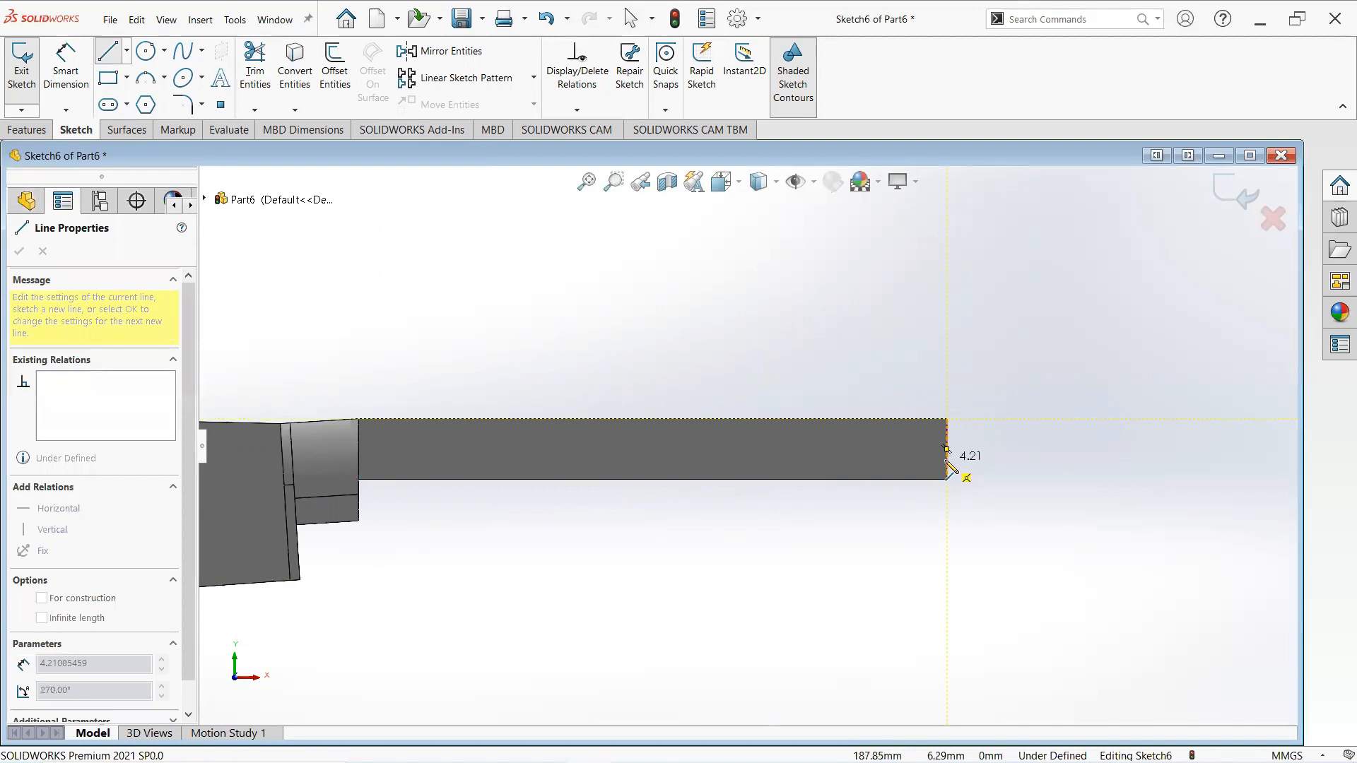
left_click(947, 460)
right_click(949, 461)
left_click(986, 489)
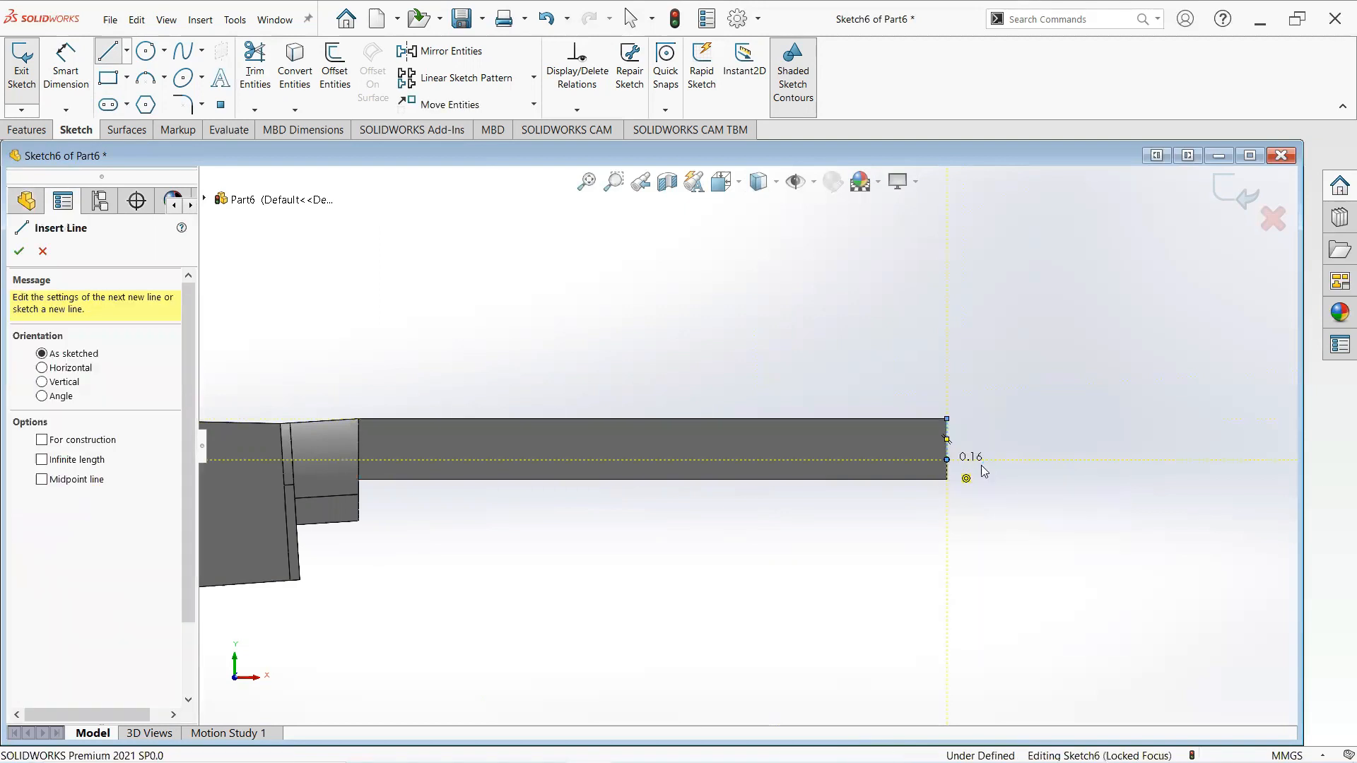
key("Escape")
- Dimension the vertical line and set its length to 4 mm
left_click(71, 78)
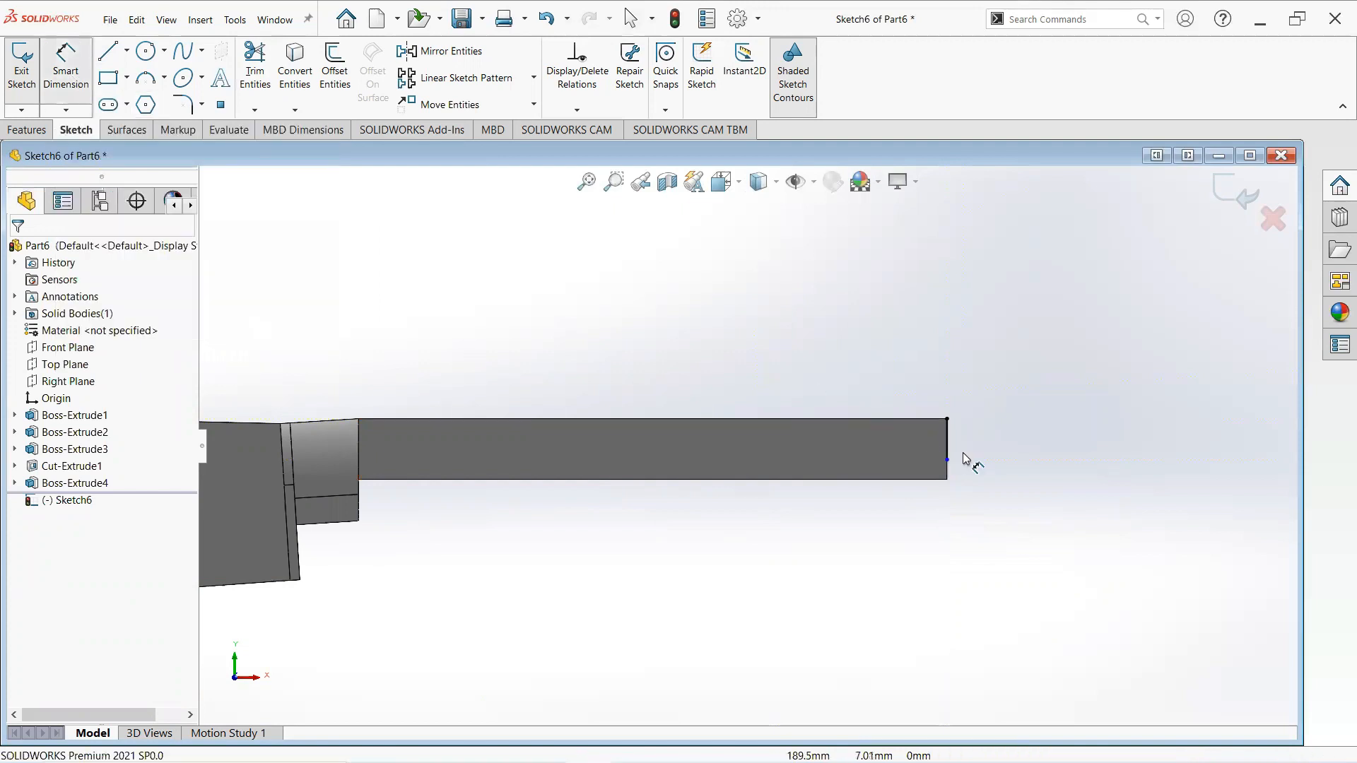
left_click(947, 442)
left_click(1044, 449)
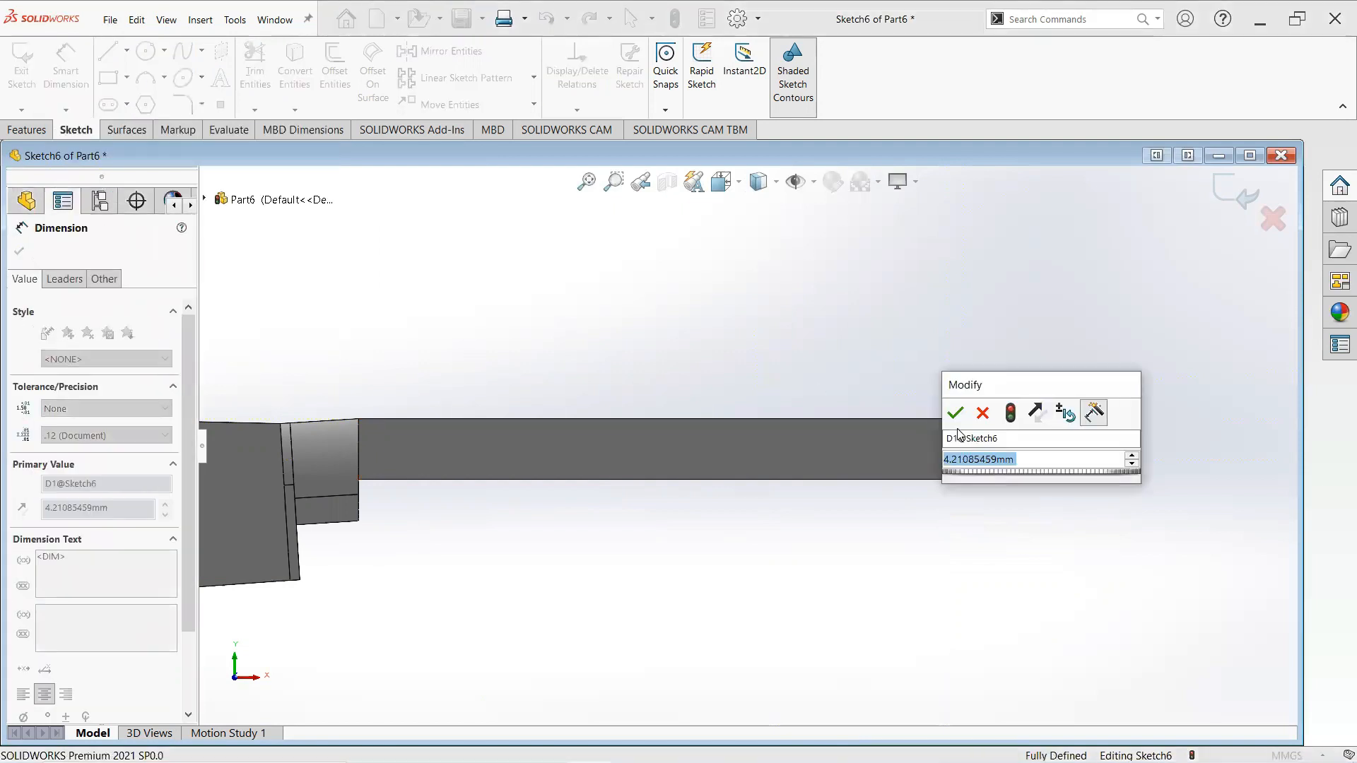
type("4")
key("Return")
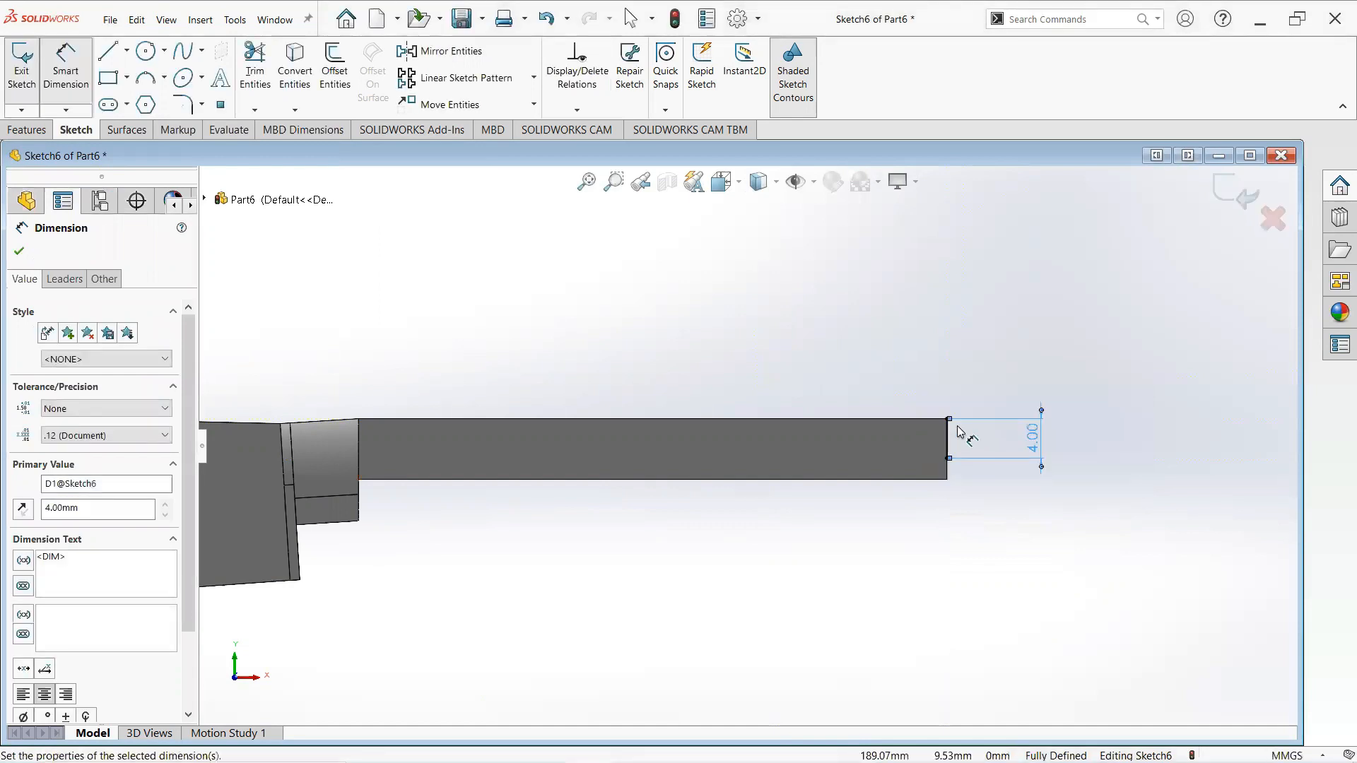
left_click(19, 252)
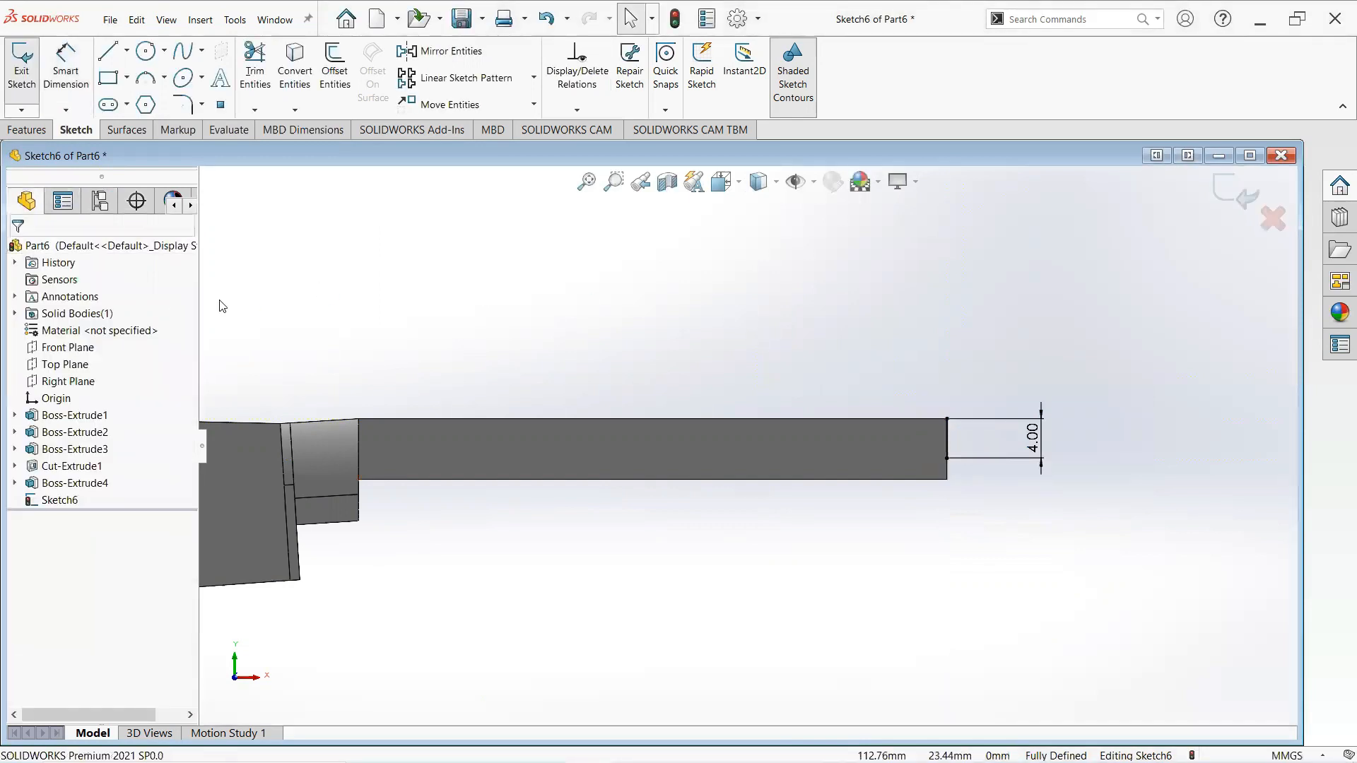
- Draw a horizontal line from the vertical line's lower end back along the tang
key("z")
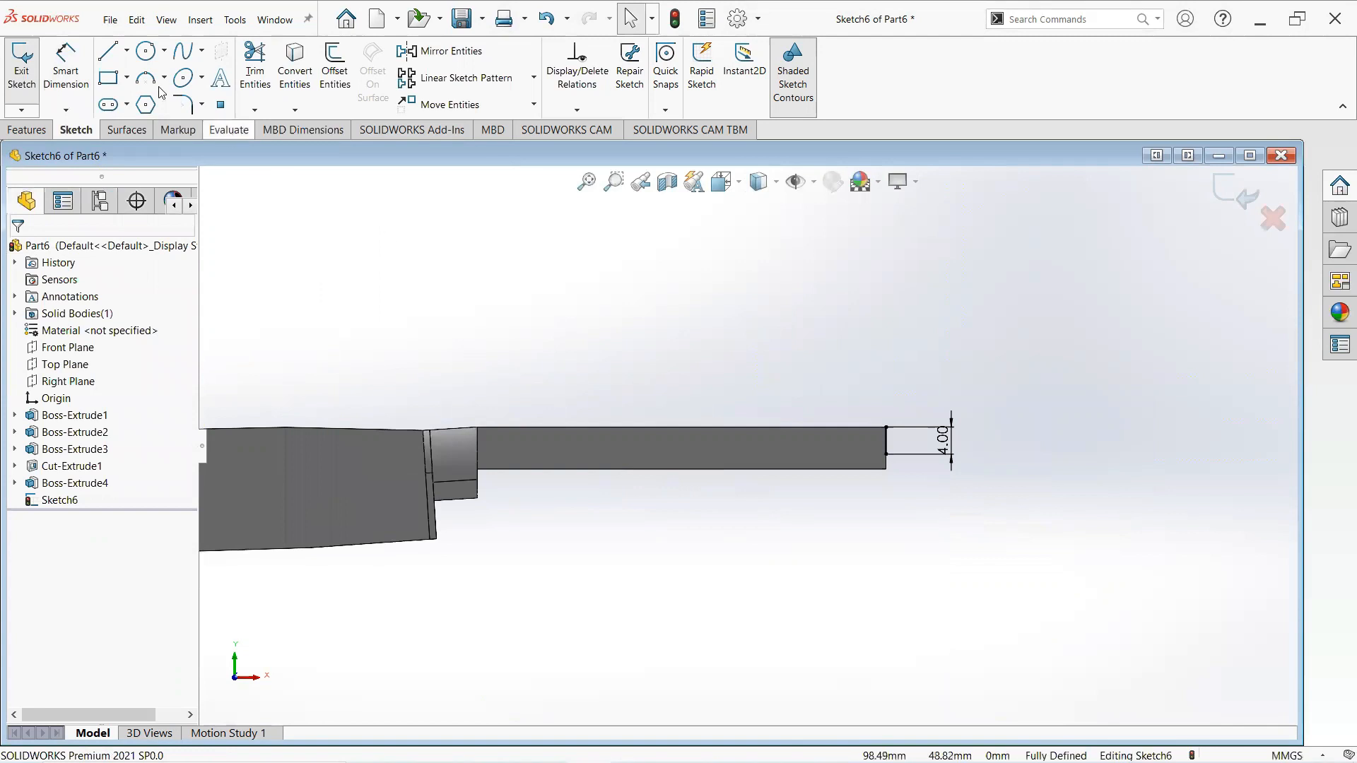
left_click(108, 51)
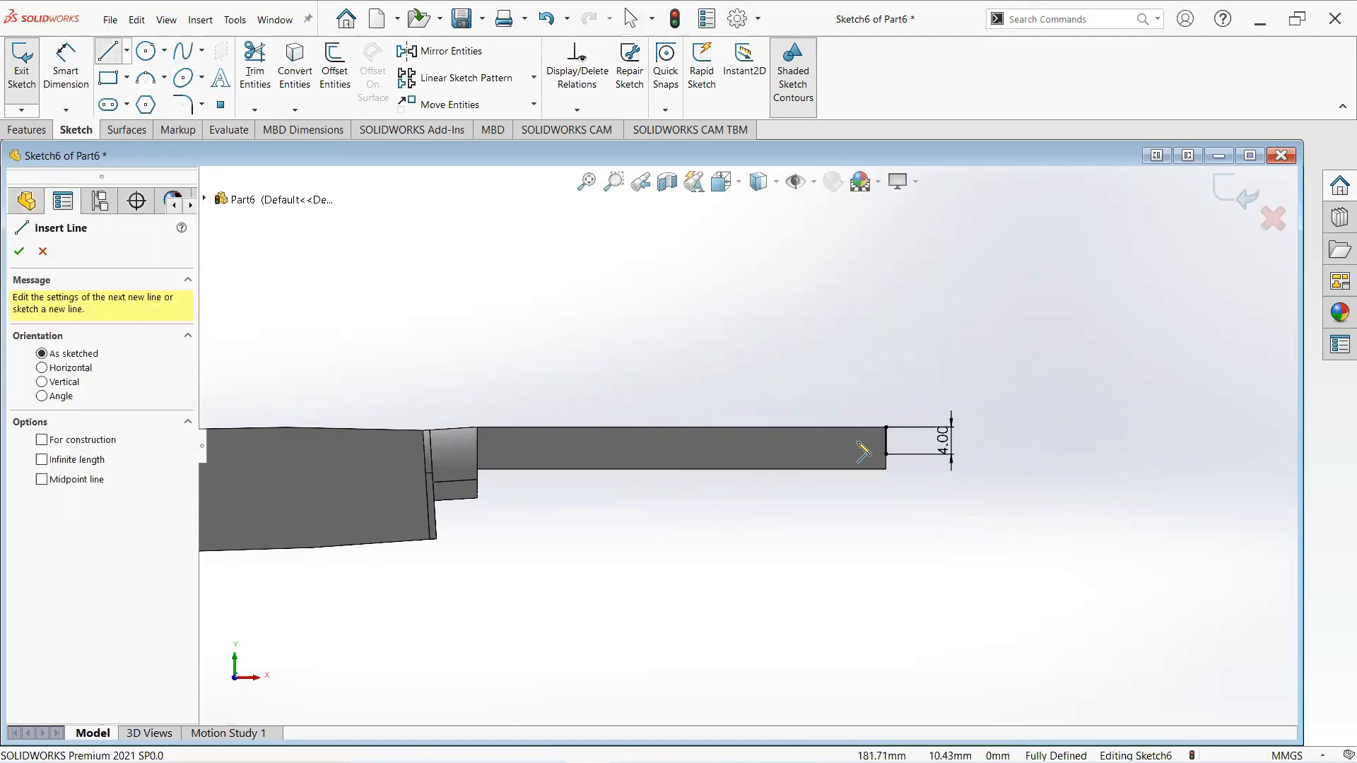
left_click(885, 453)
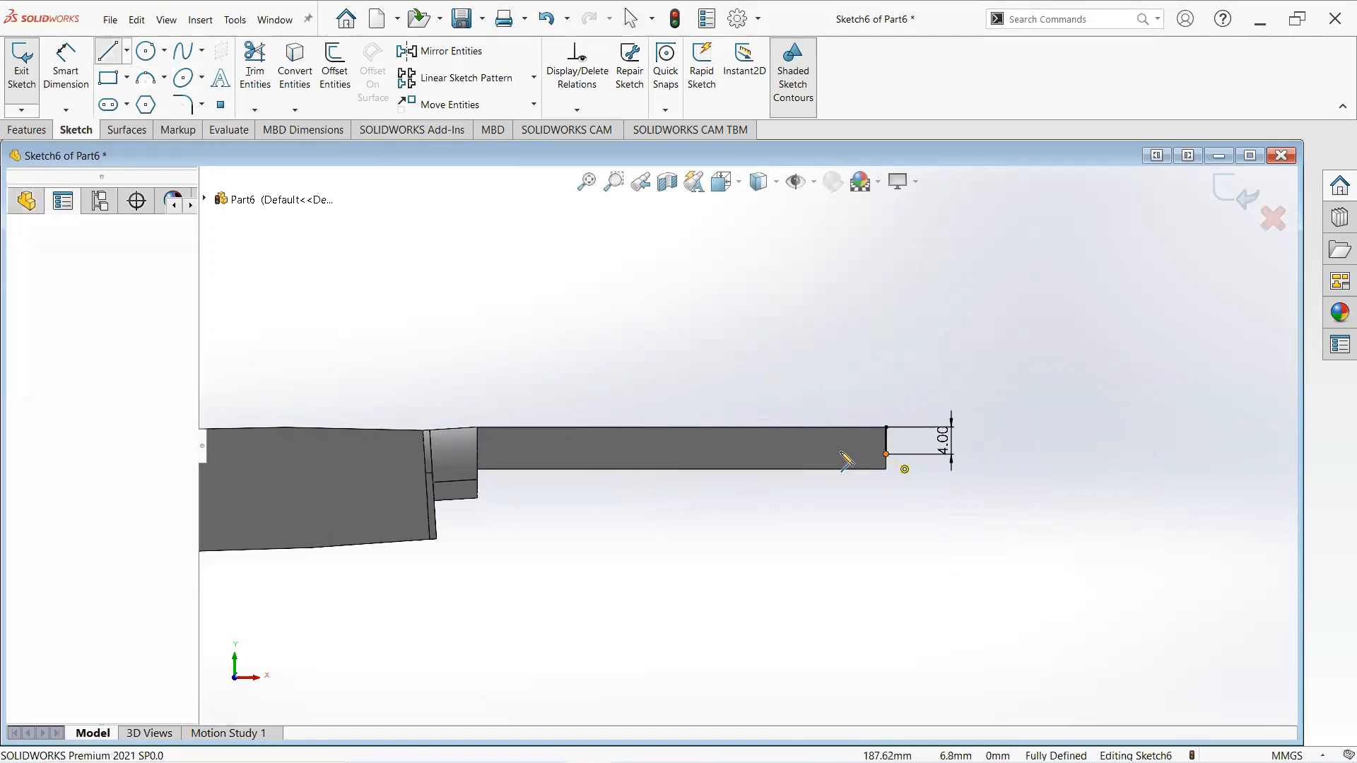
left_click(767, 458)
right_click(766, 456)
left_click(788, 461)
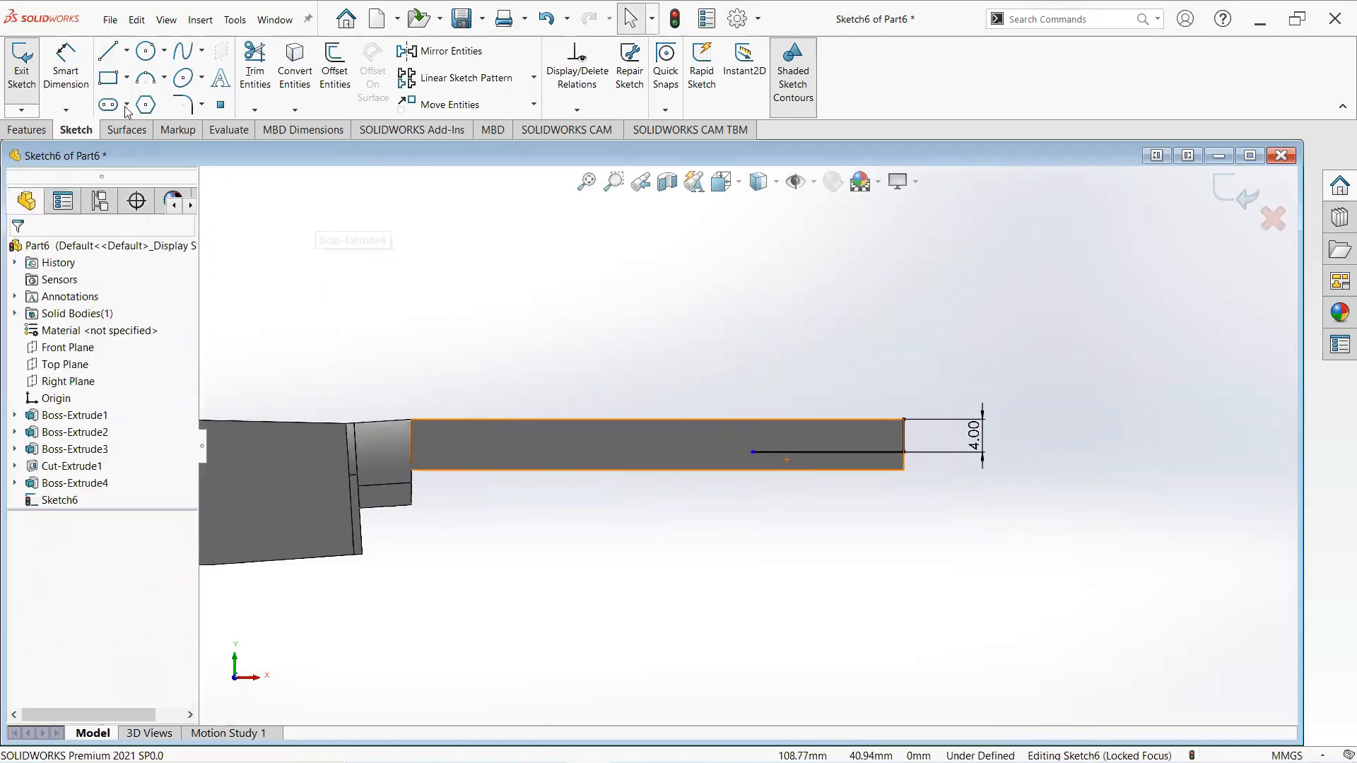
- Dimension the horizontal line and set its length to 18 mm
left_click(71, 80)
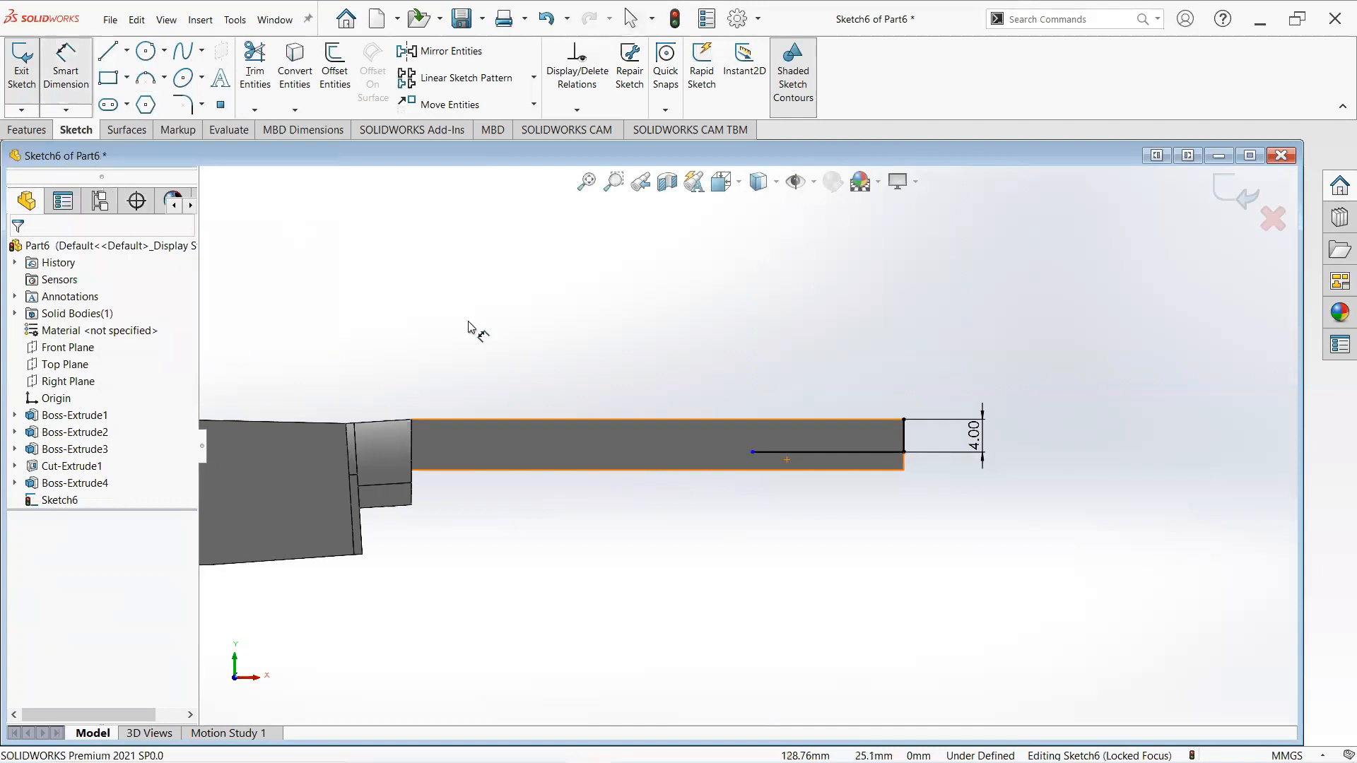
left_click(799, 453)
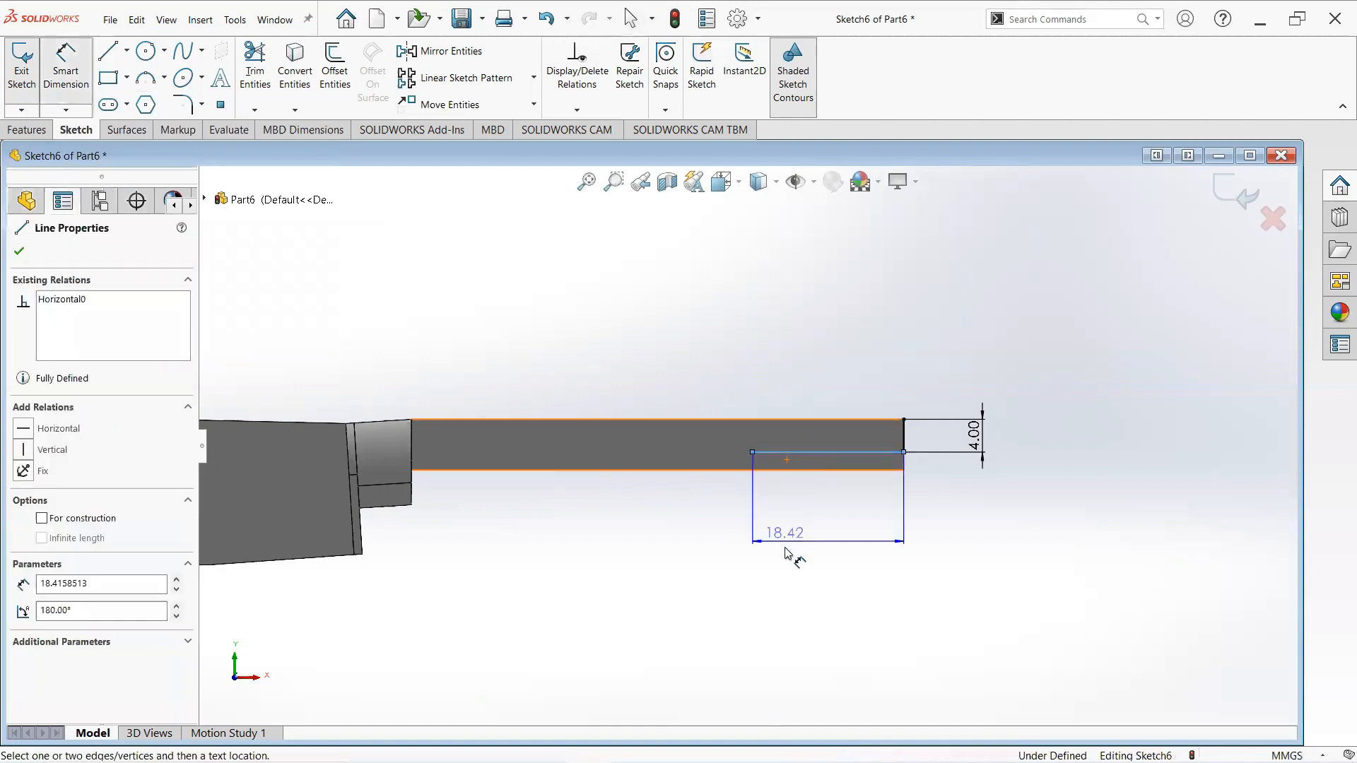
left_click(785, 548)
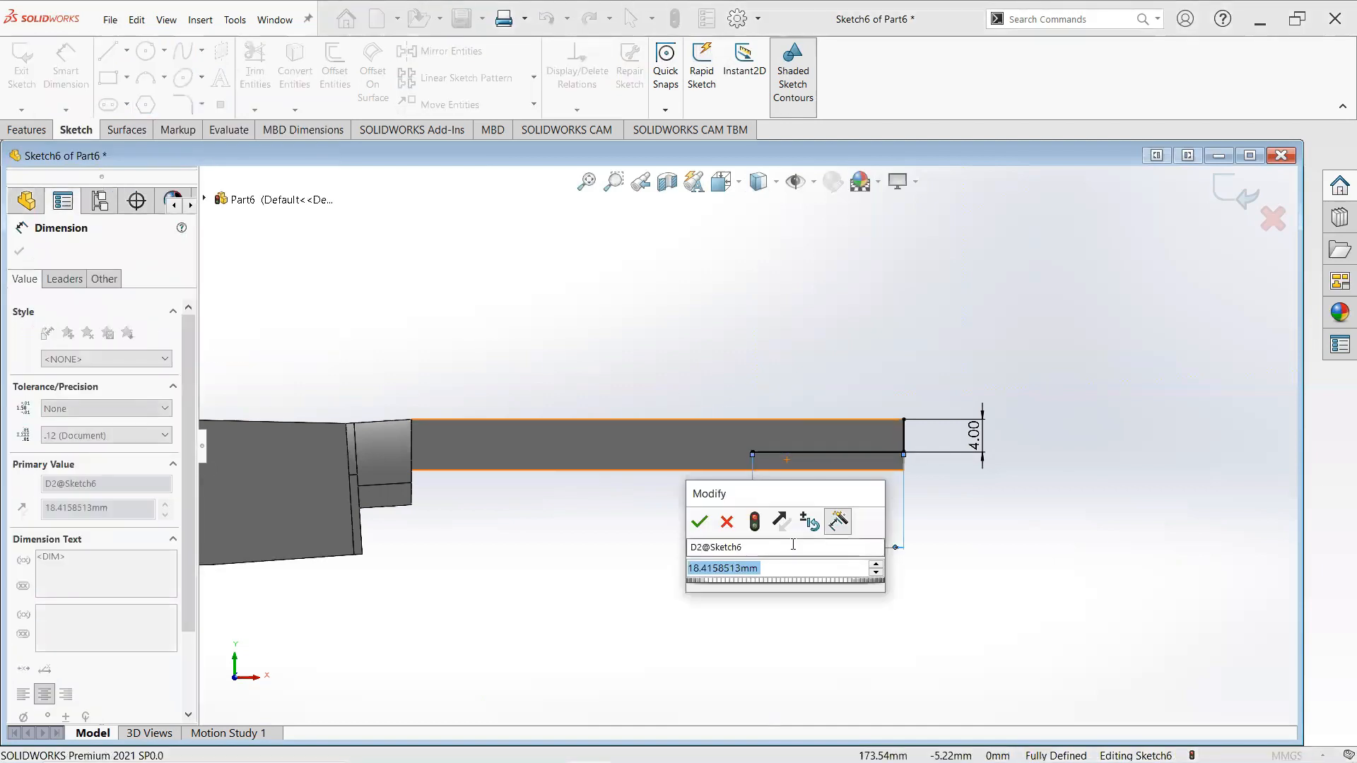
type("18")
key("Return")
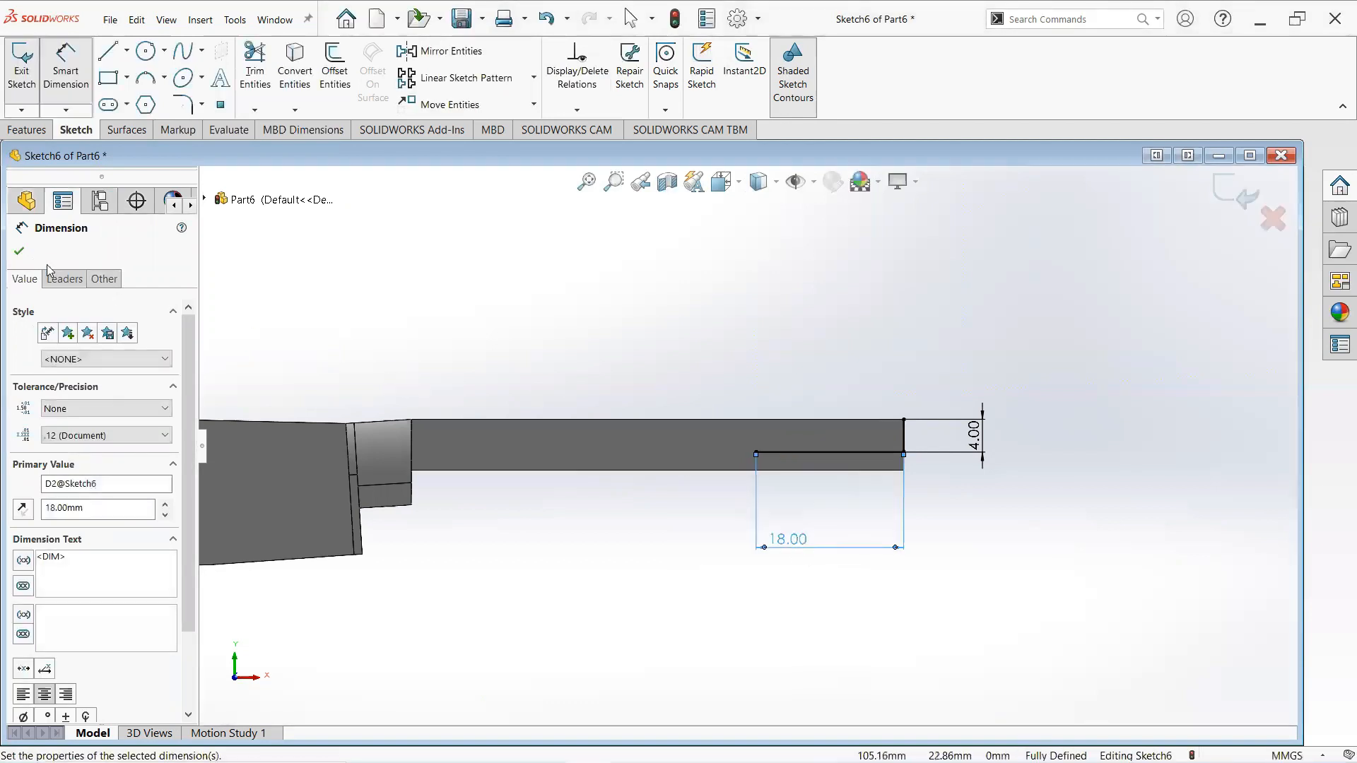
left_click(19, 251)
- Draw a small circle about 3 mm in diameter centred on the horizontal line's far end
scroll(640, 364, "up", 1)
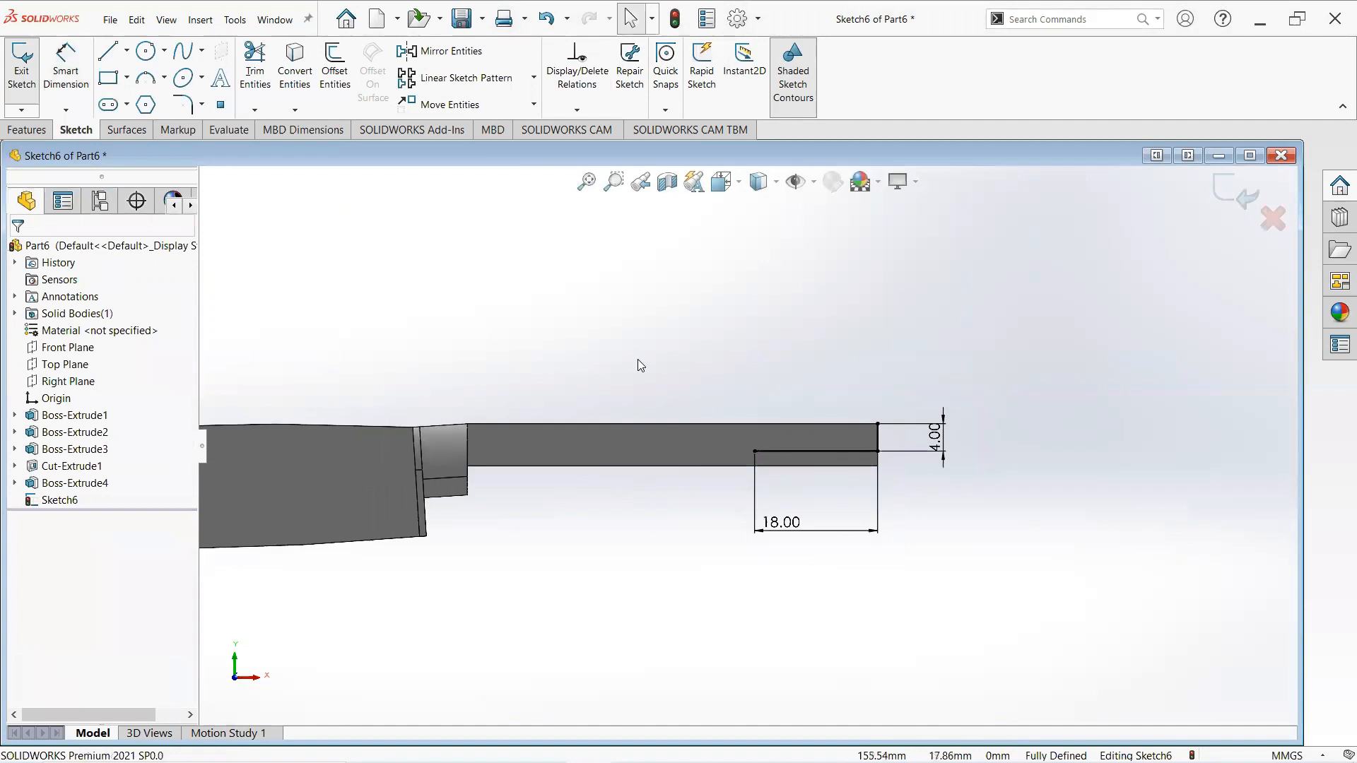
left_click(150, 50)
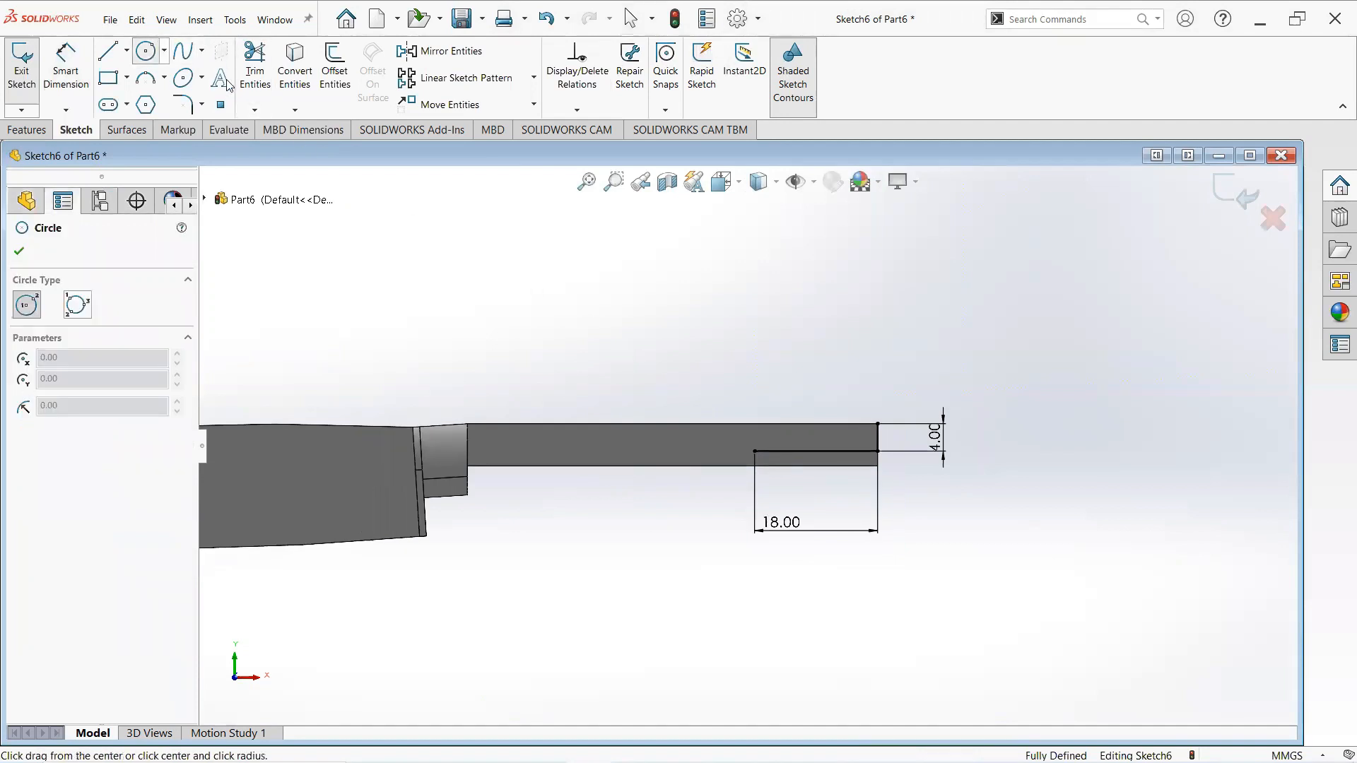
left_click(755, 451)
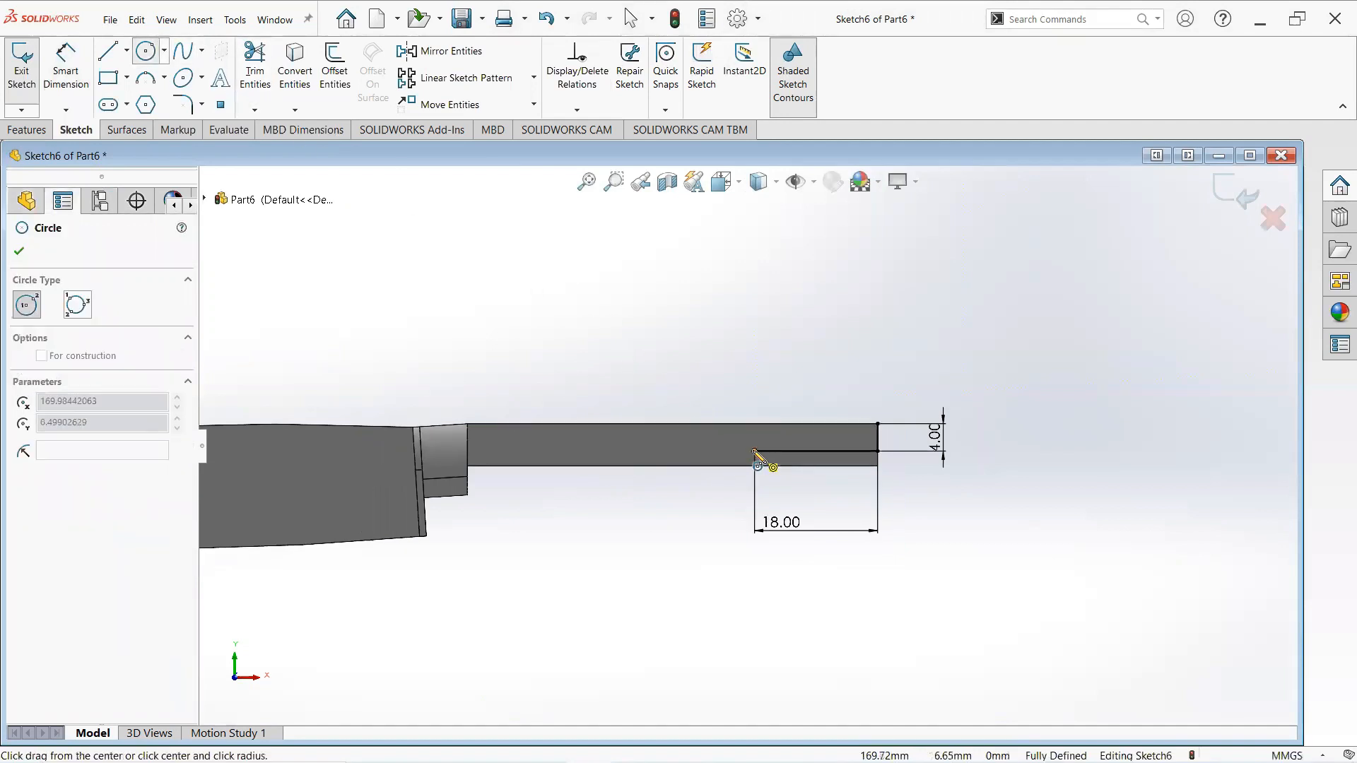
left_click(761, 444)
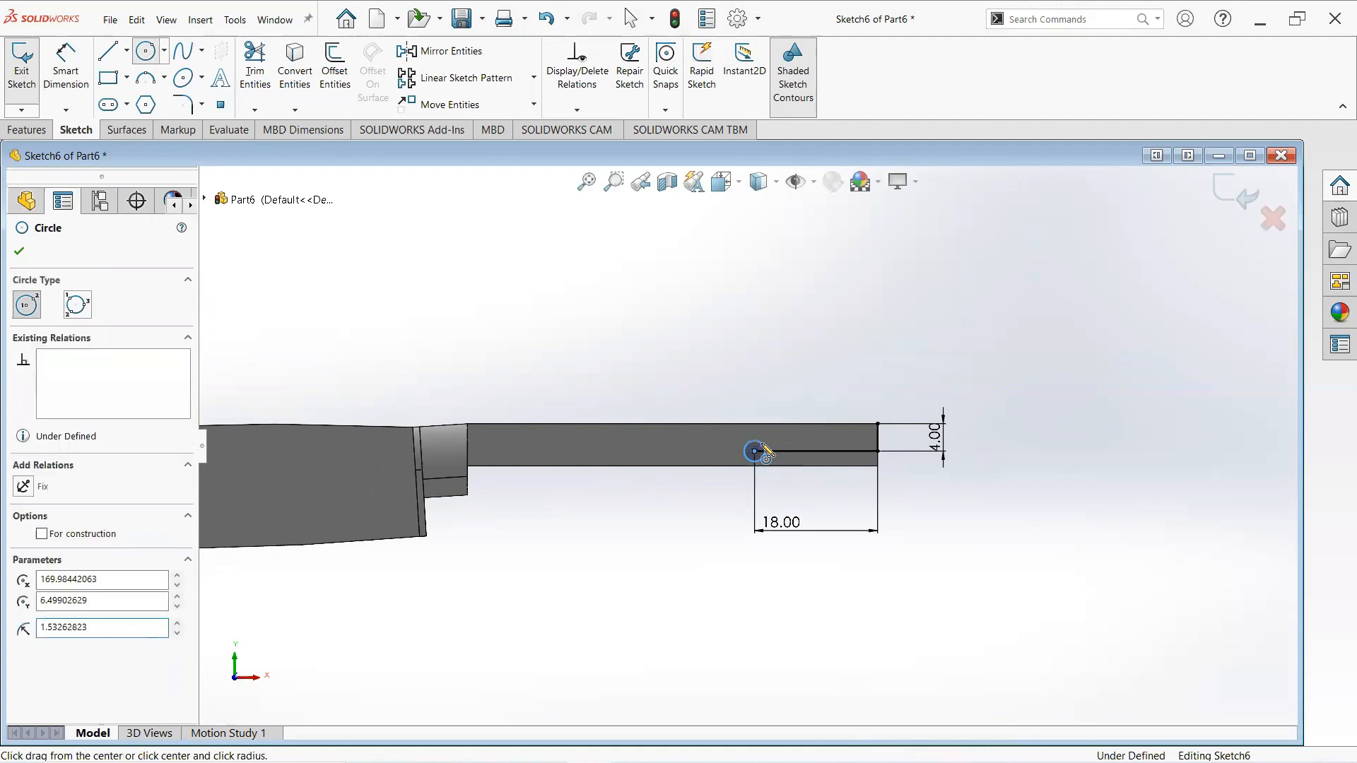
right_click(761, 444)
left_click(799, 450)
right_click(739, 426)
left_click(777, 433)
- Dimension the circle's diameter and set it to 2 mm
left_click(66, 78)
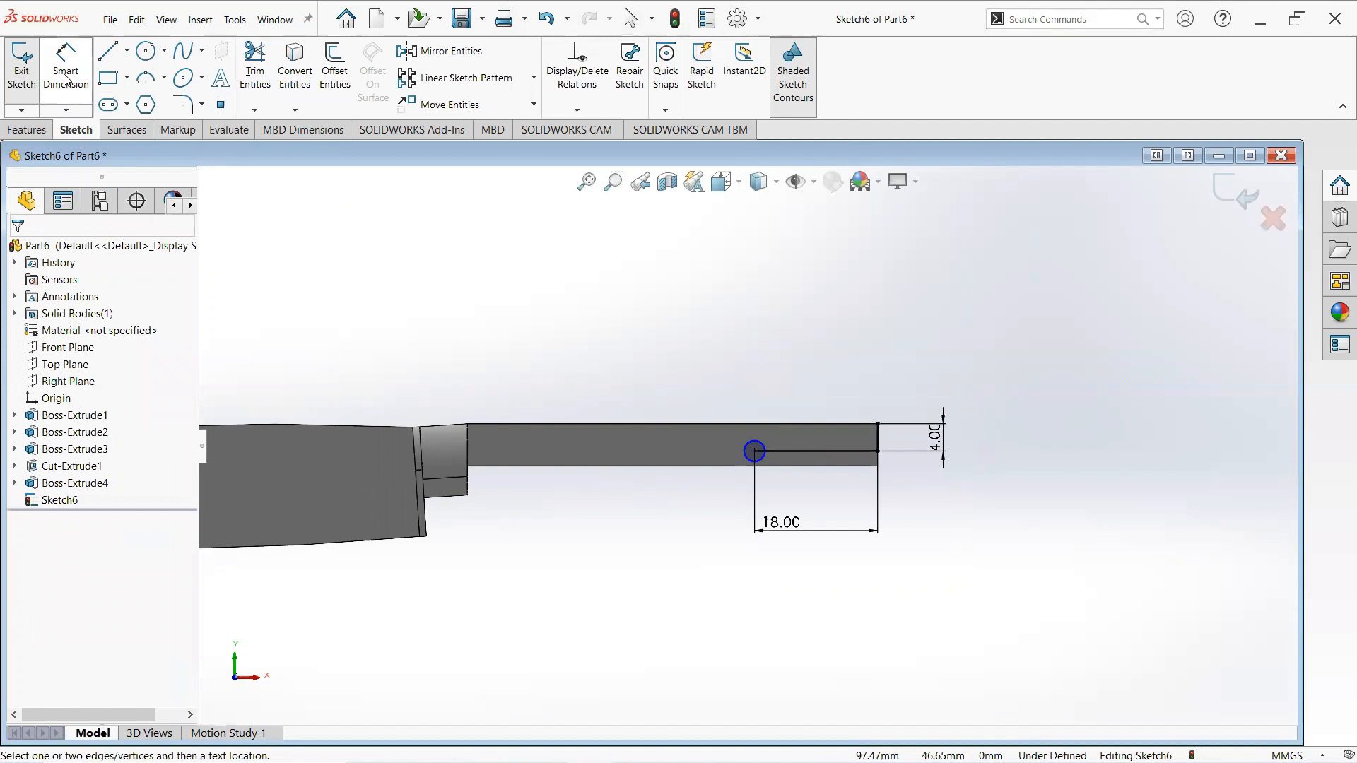
left_click(746, 444)
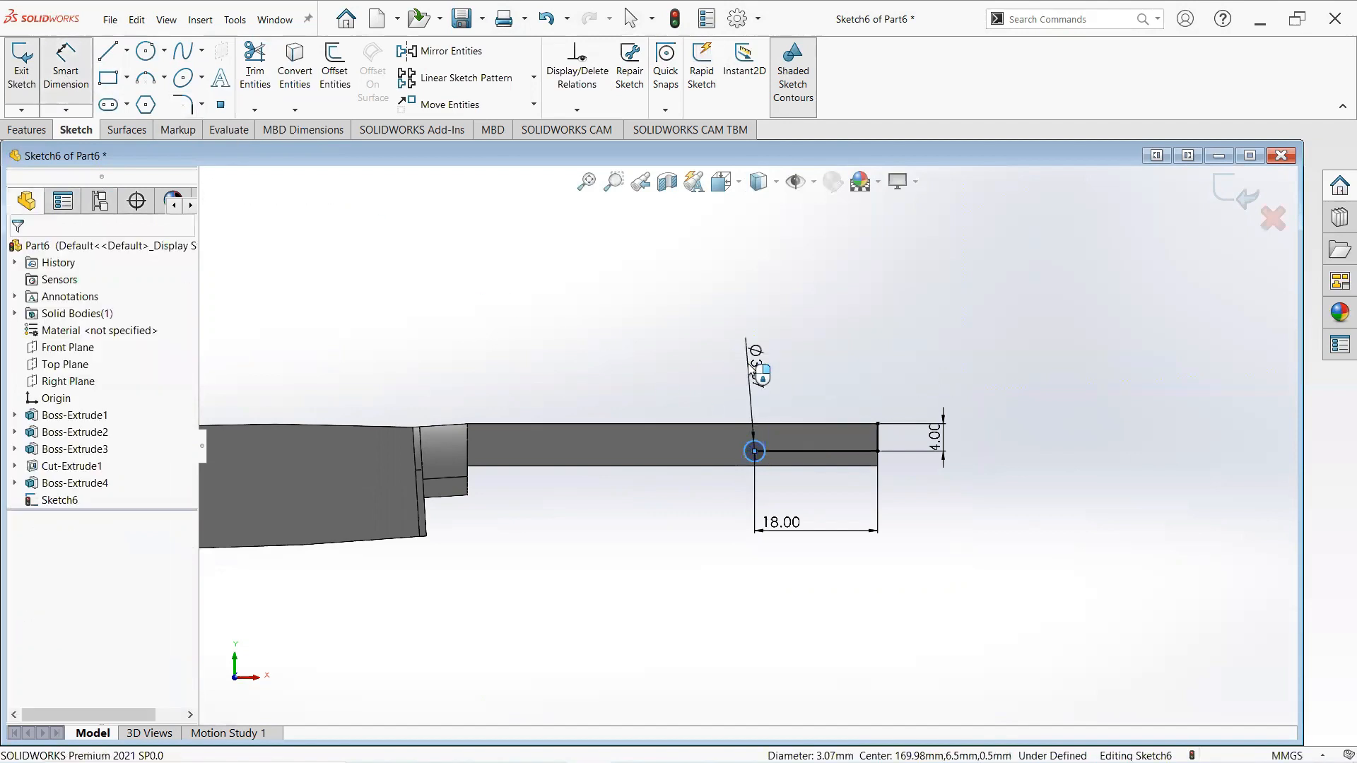
left_click(750, 365)
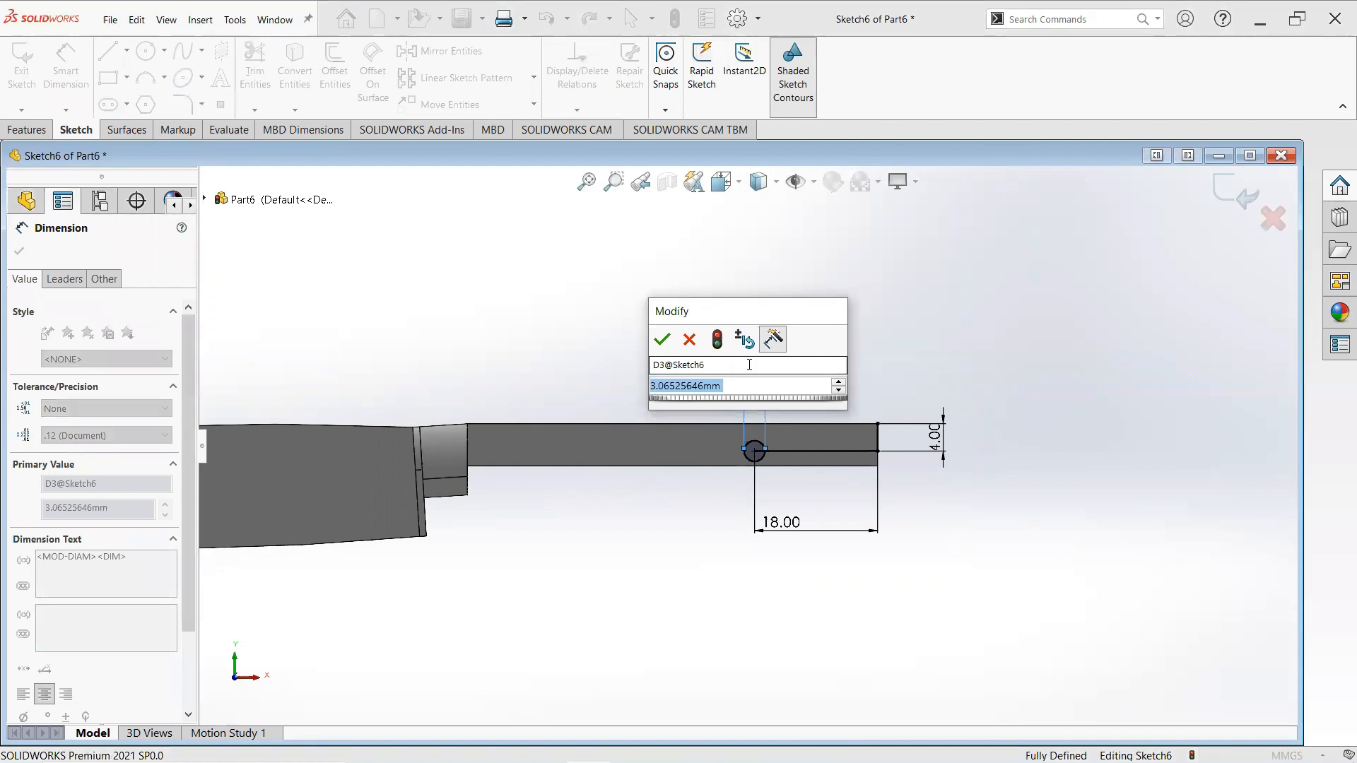
type("1.")
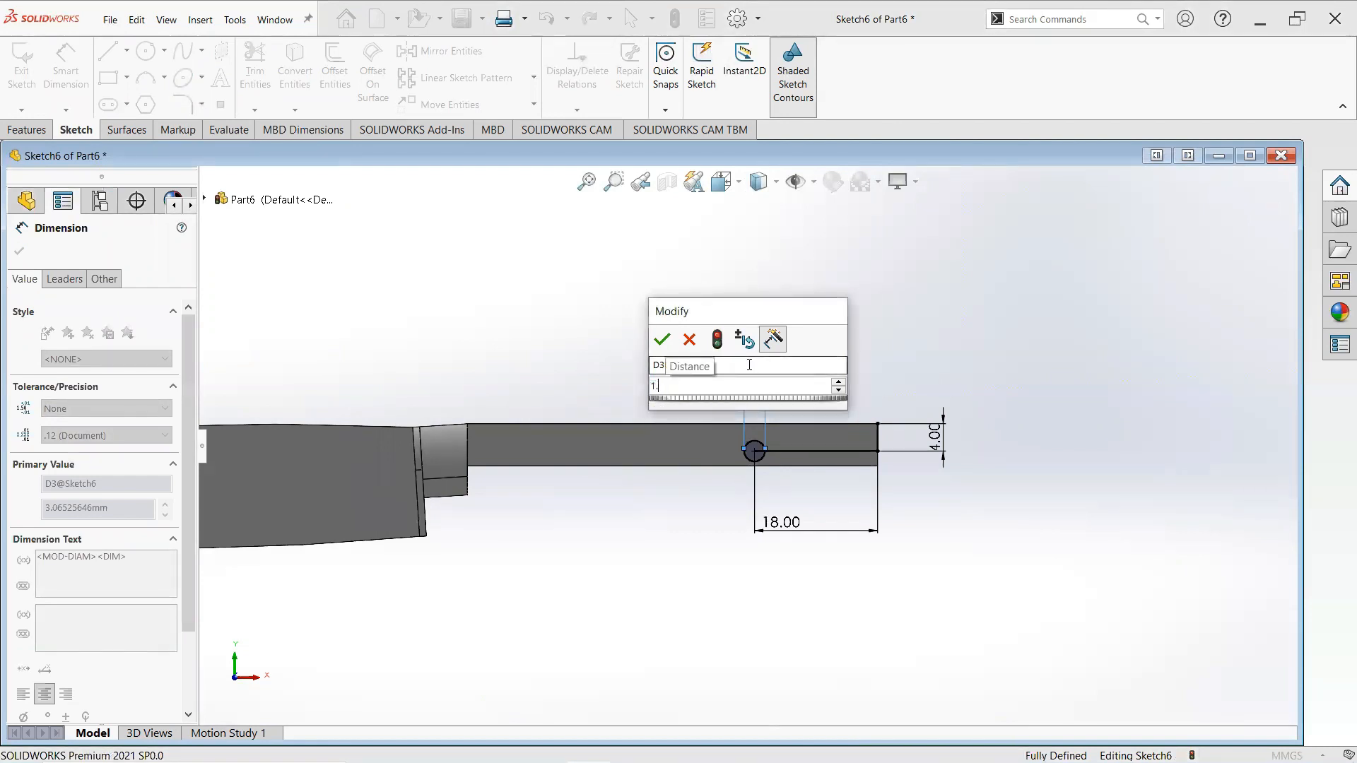
type("5")
key("Return")
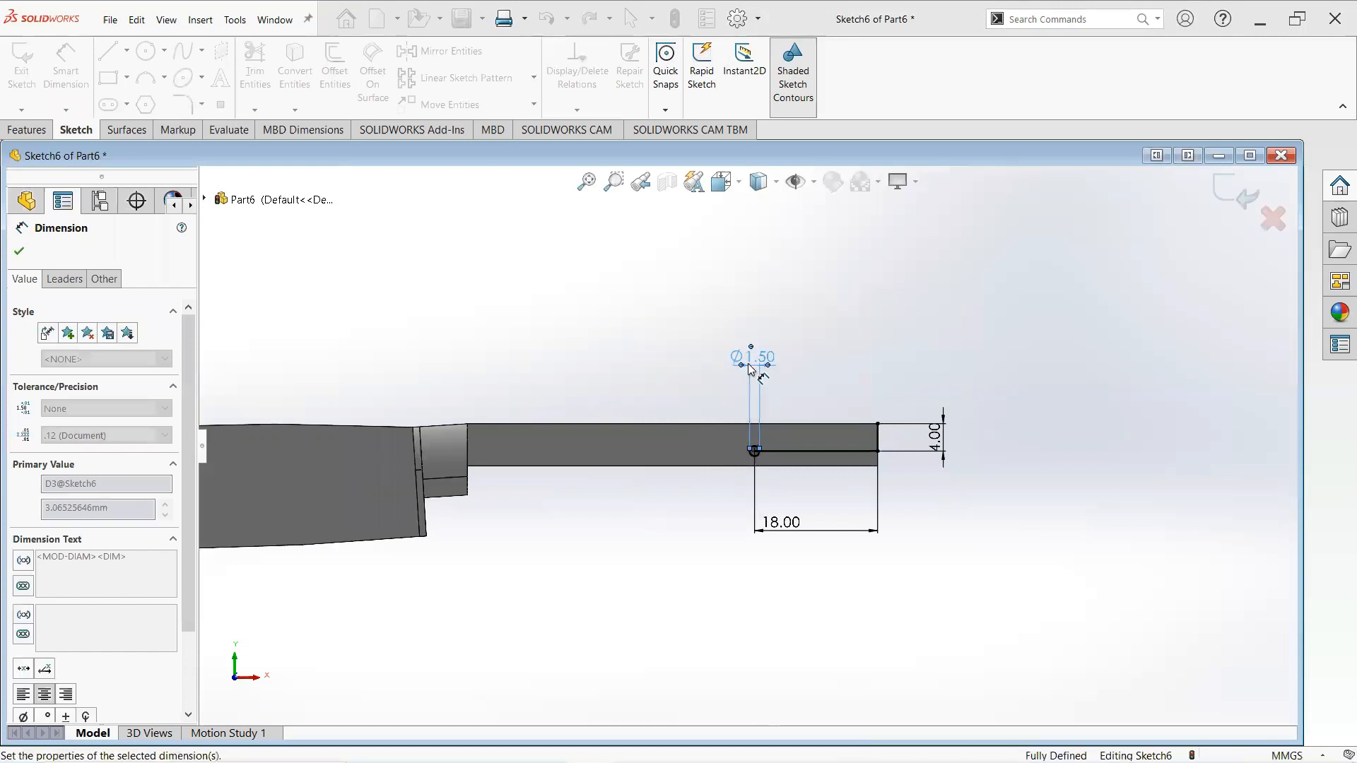
scroll(753, 460, "down", 5)
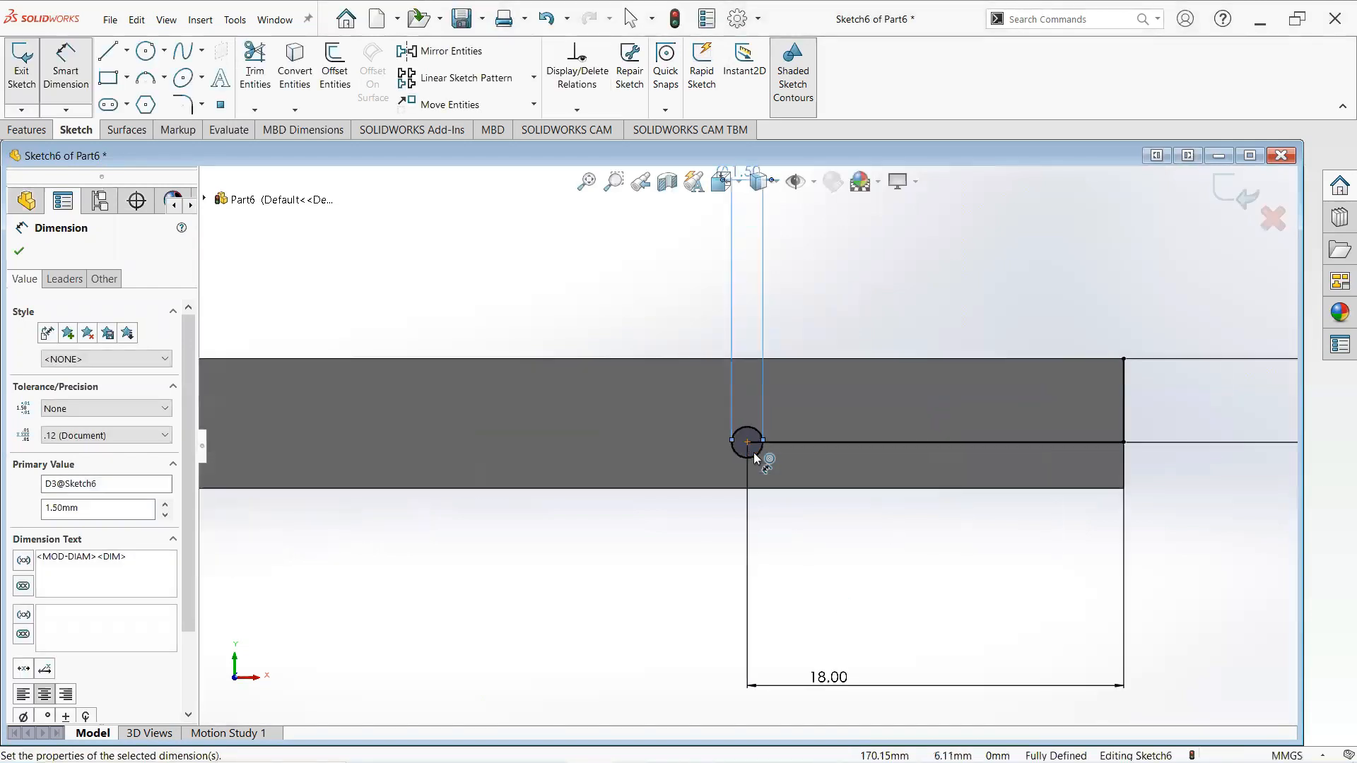
scroll(838, 440, "up", 5)
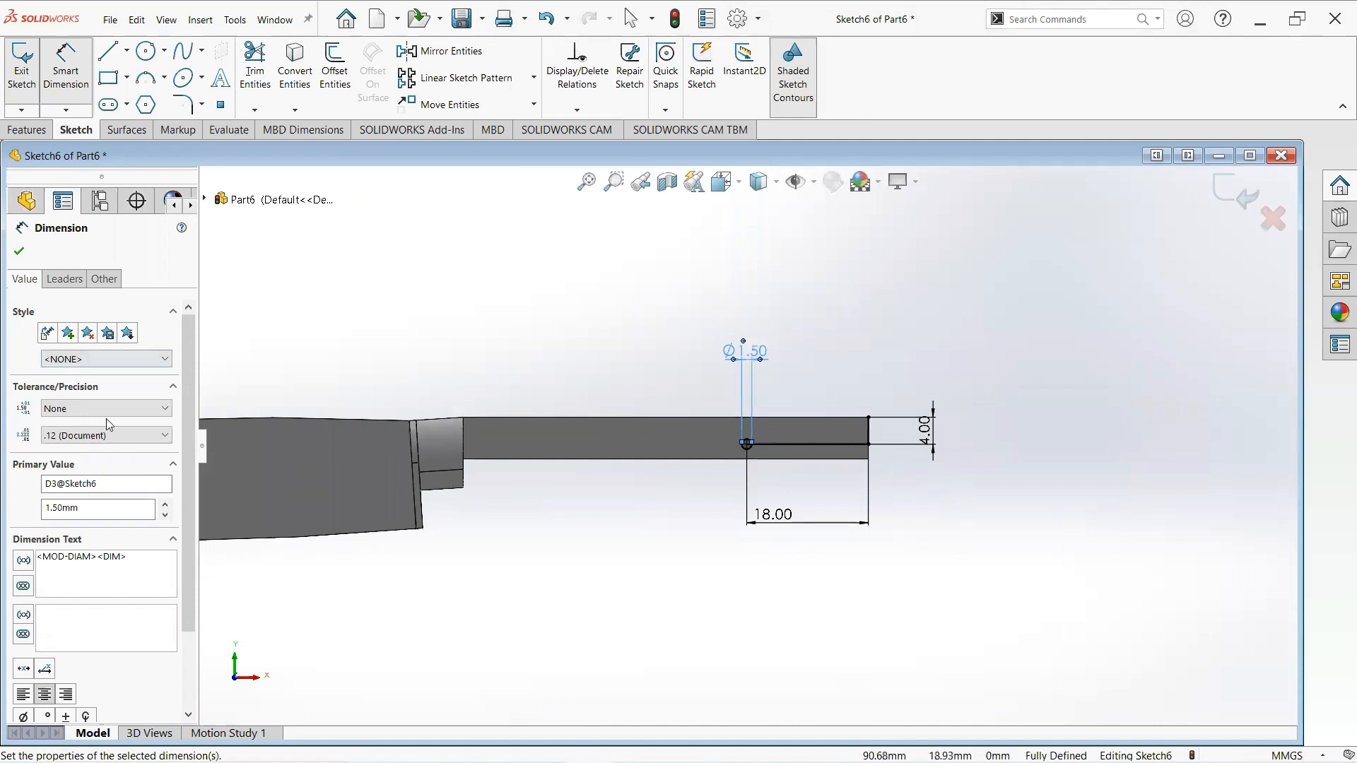
double_click(91, 509)
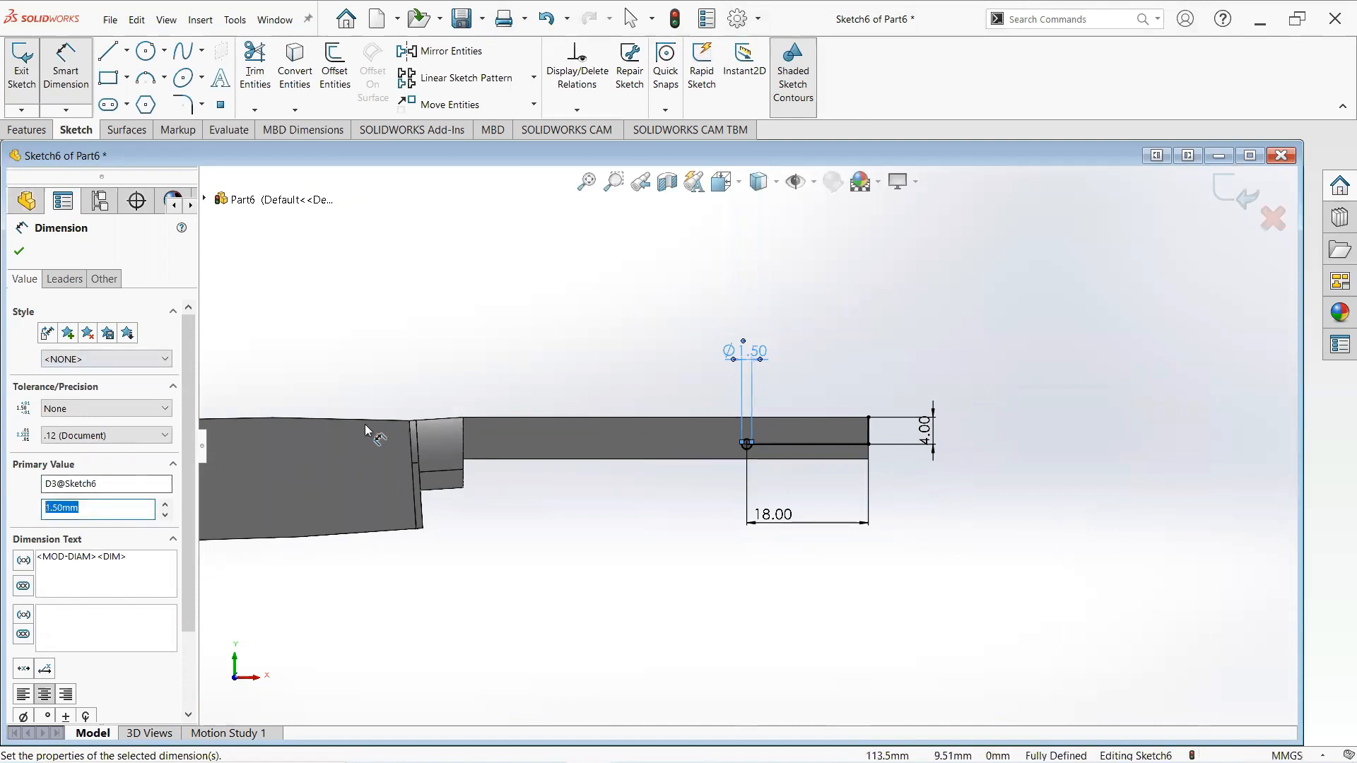
type("2")
key("Return")
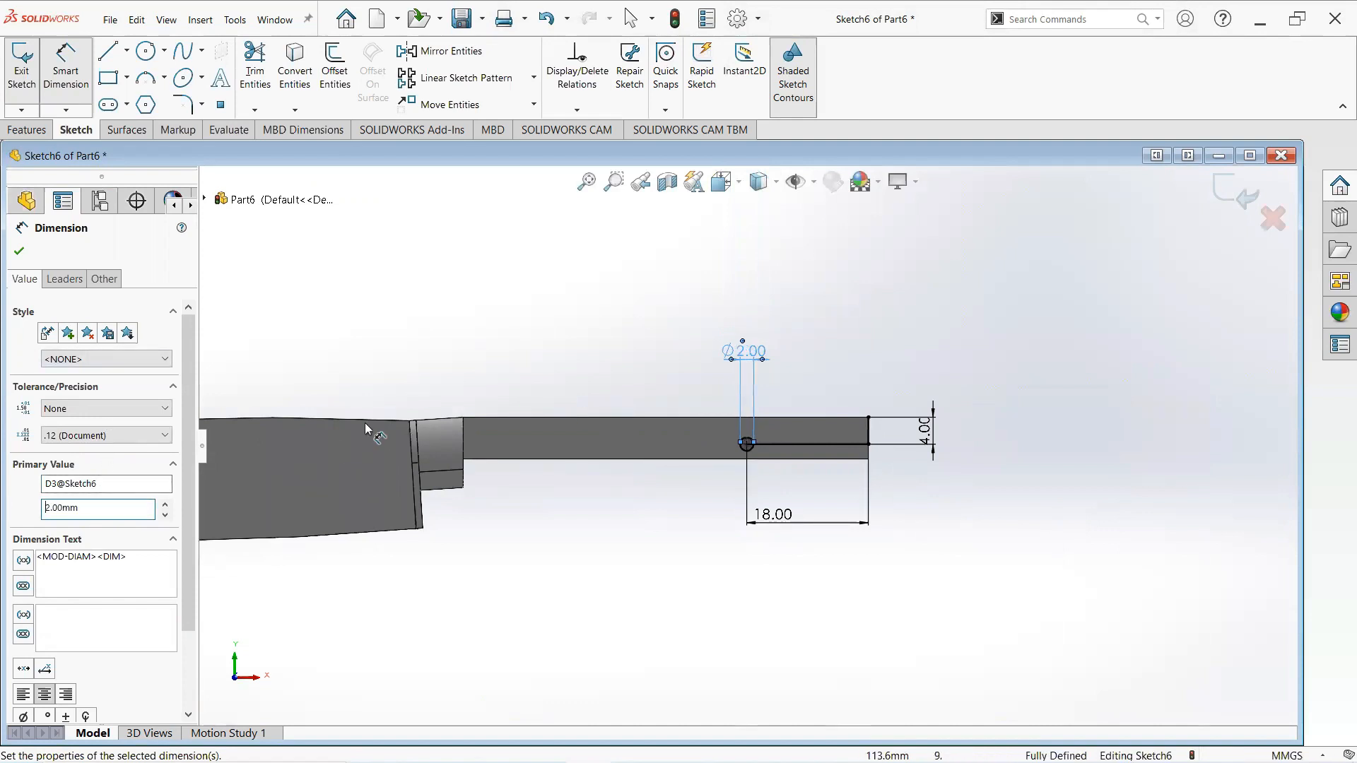
left_click(20, 253)
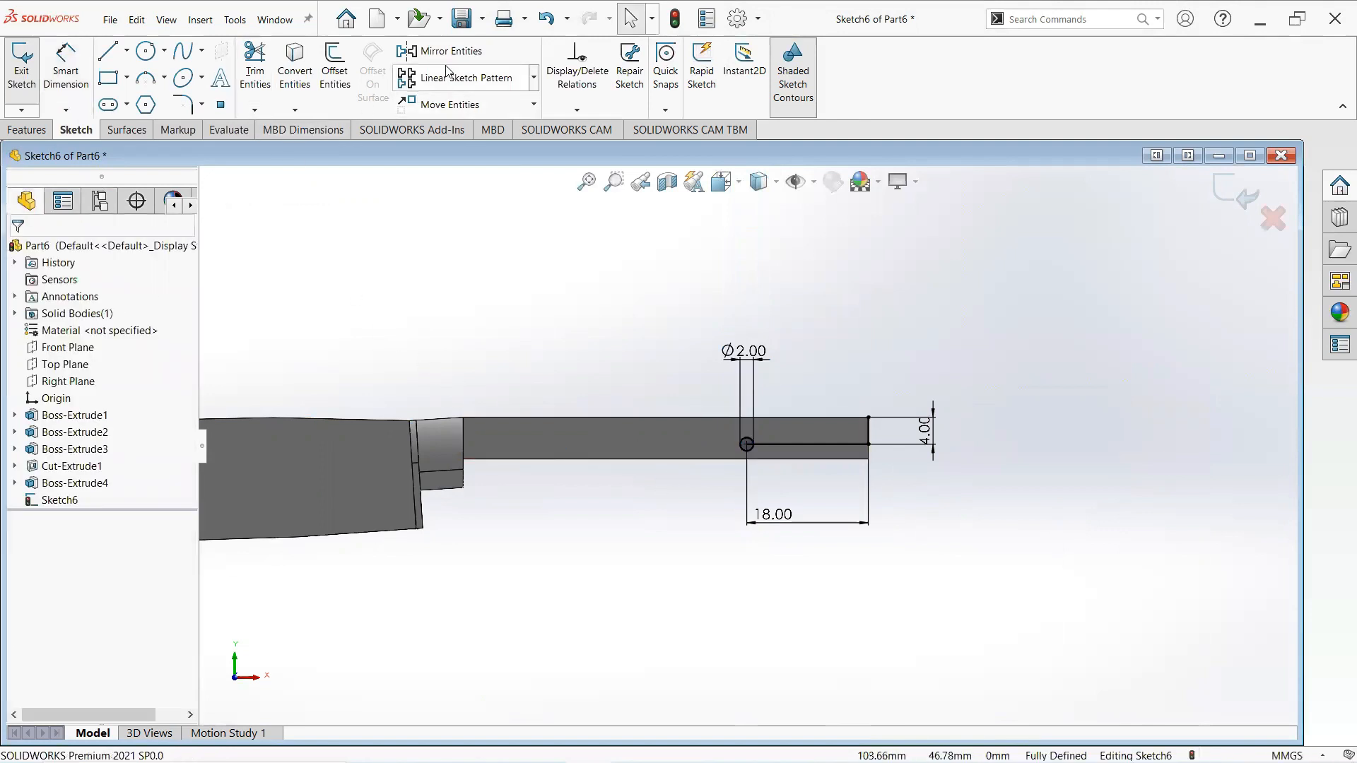
- Linear-pattern the 2 mm circle into three instances along the tang toward the blade, spaced 18 mm apart
left_click(534, 77)
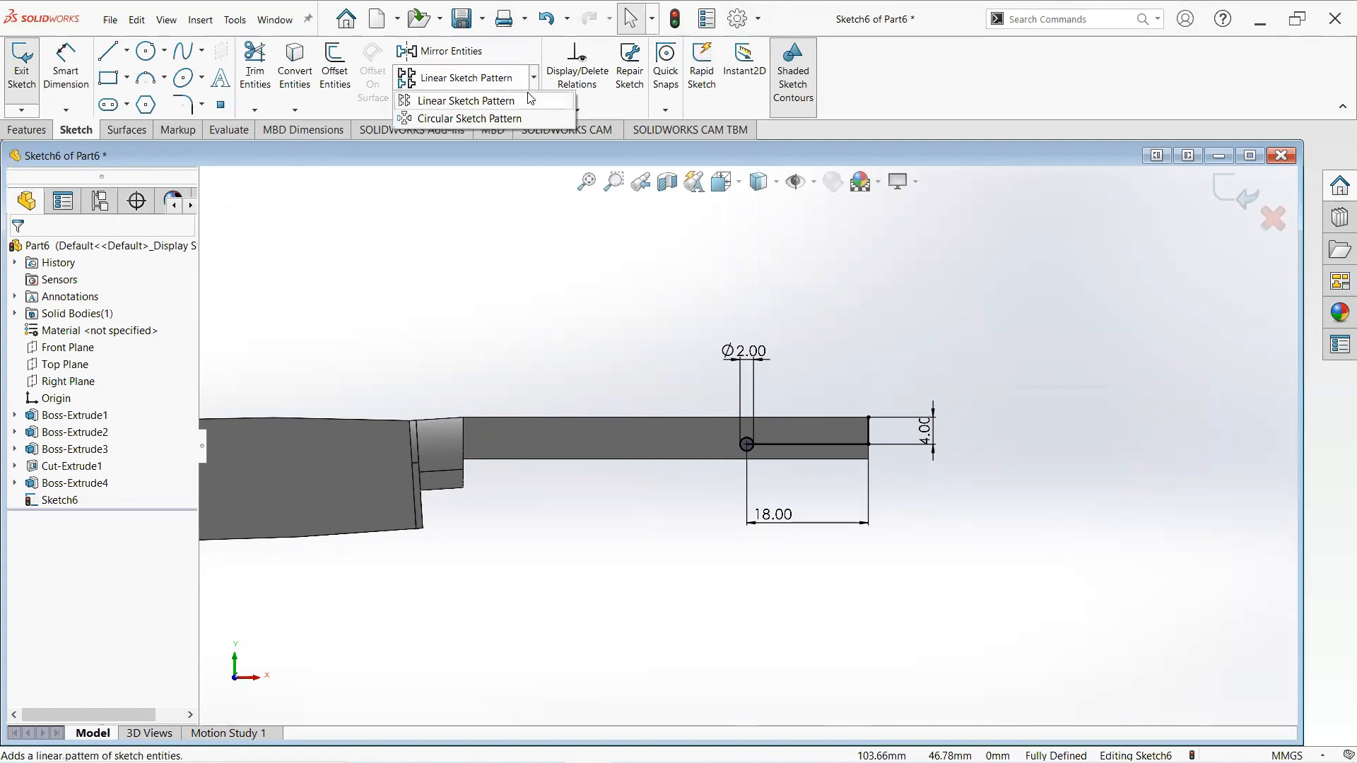
left_click(526, 102)
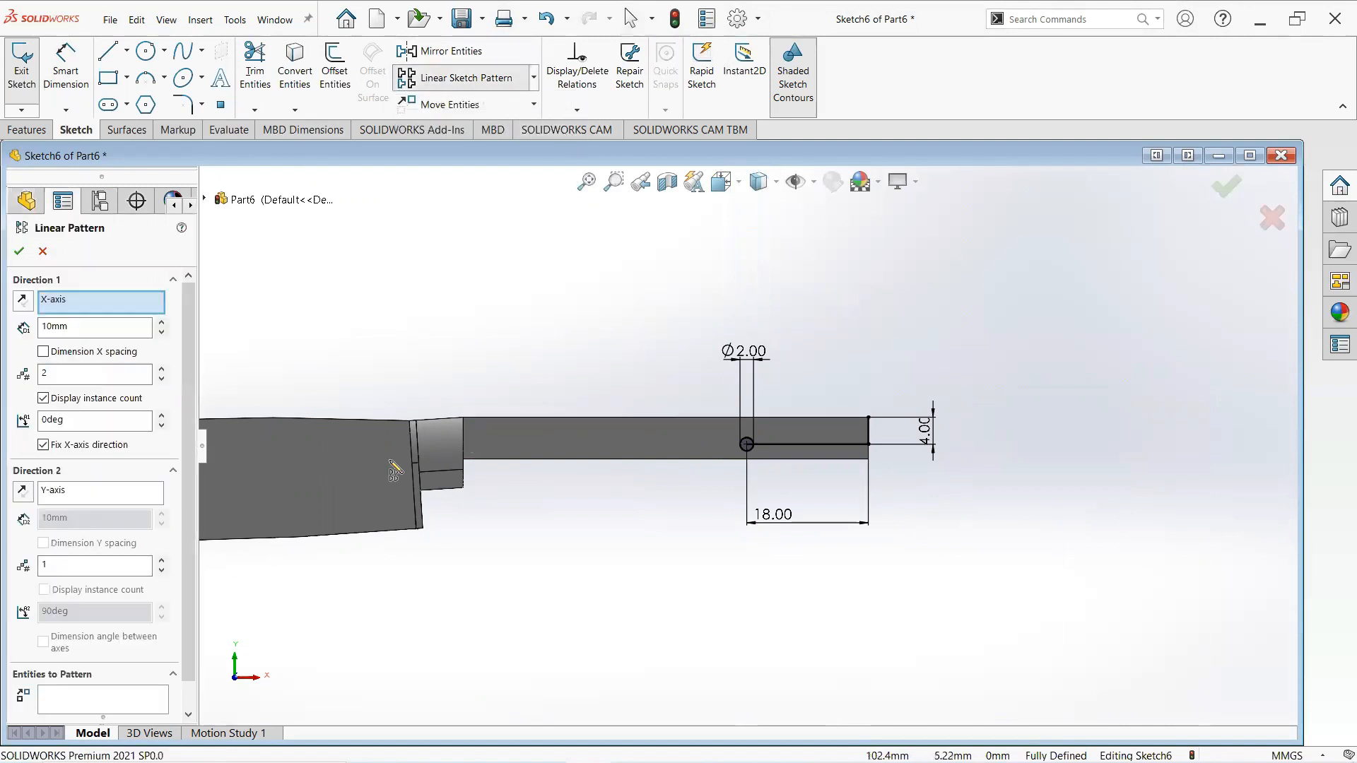
scroll(868, 435, "down", 8)
left_click(866, 436)
scroll(749, 445, "up", 5)
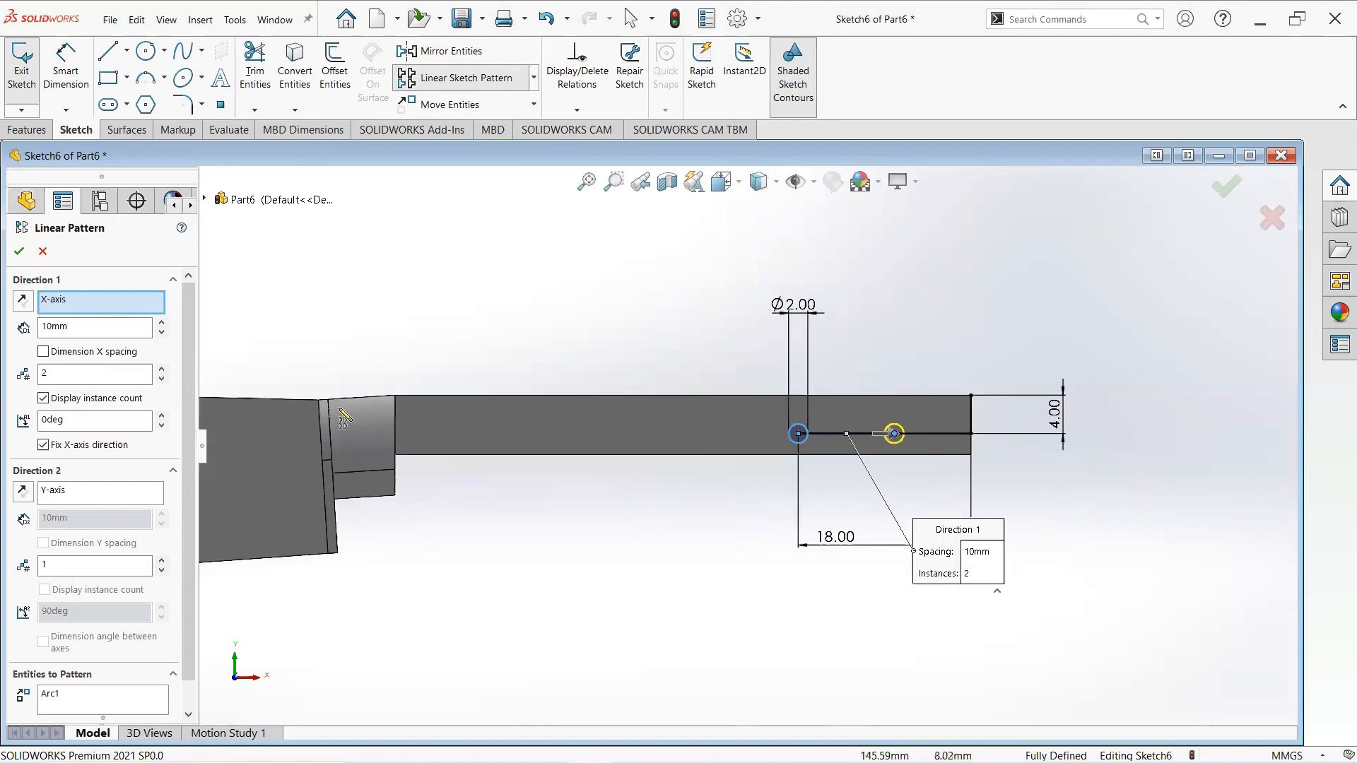
left_click(23, 303)
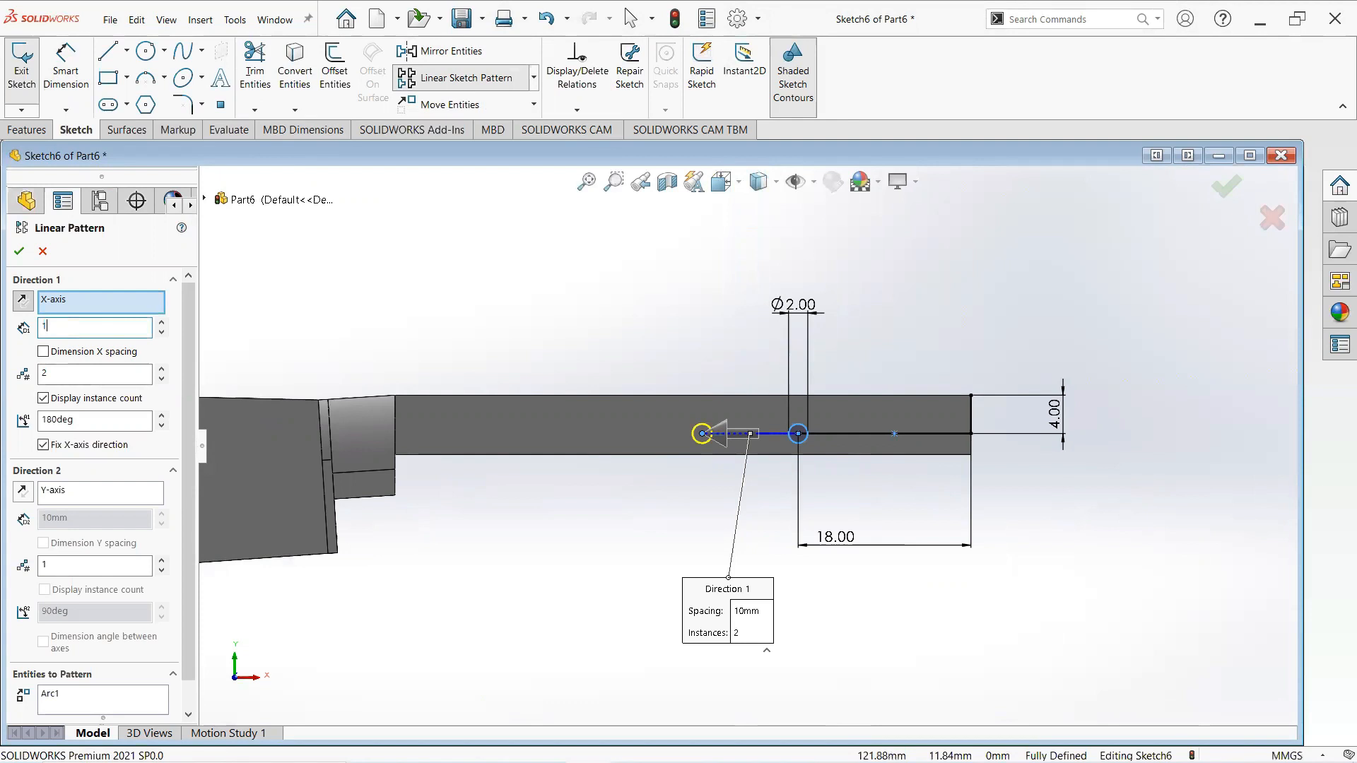
key("Return")
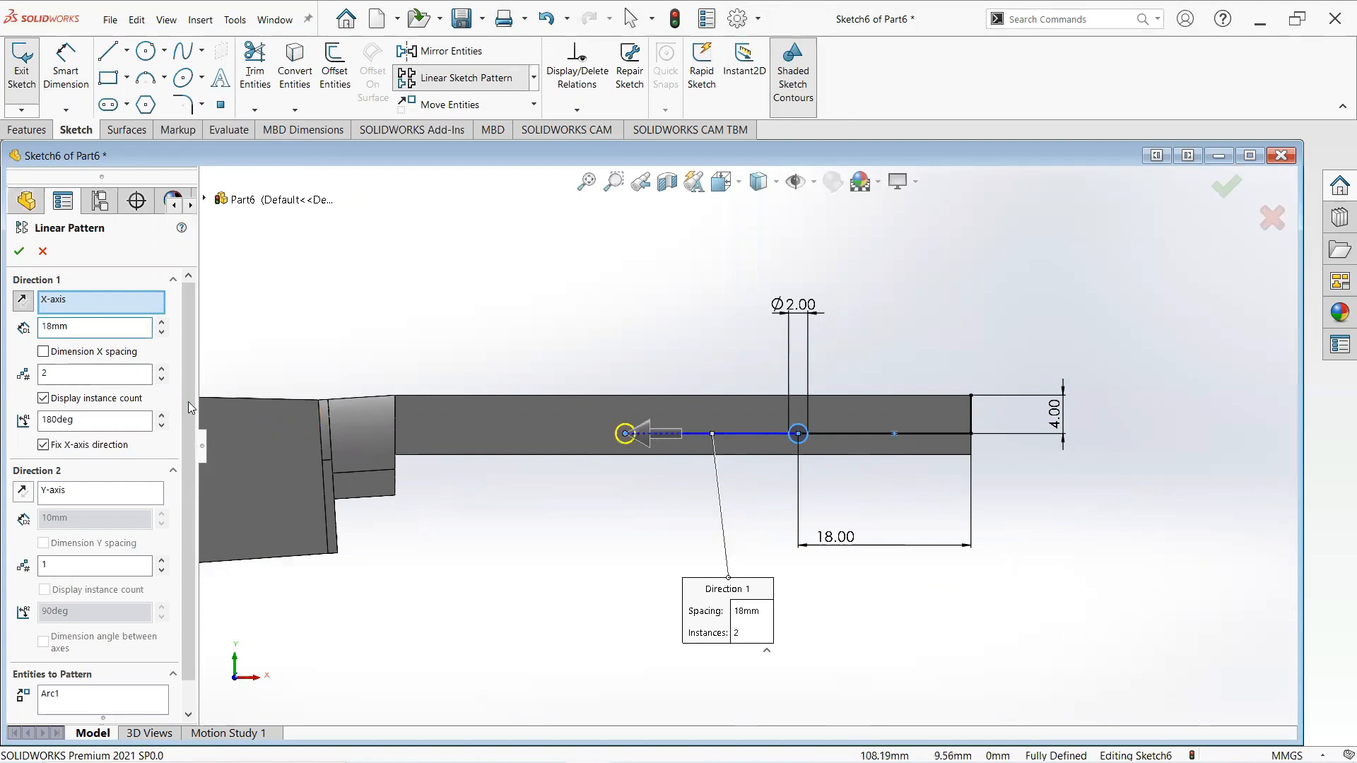
left_click(162, 370)
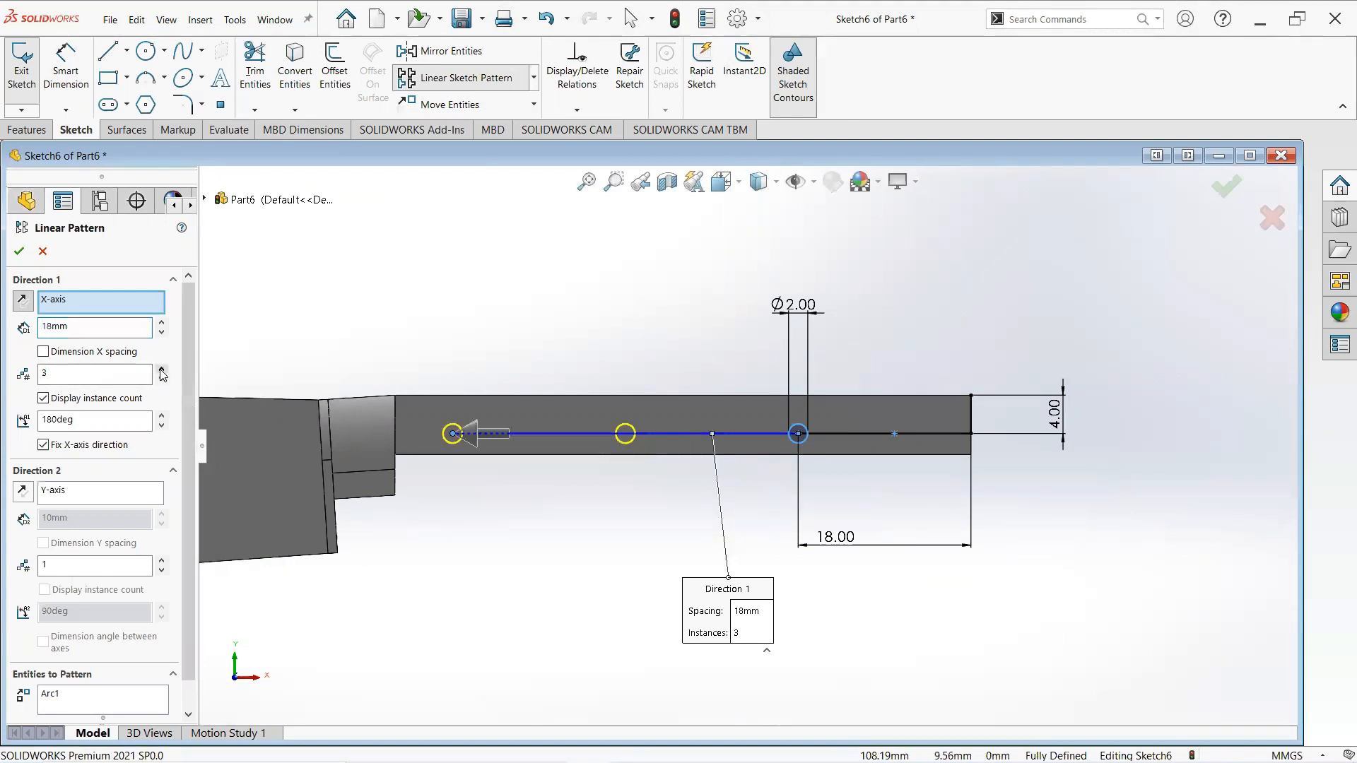
left_click(19, 252)
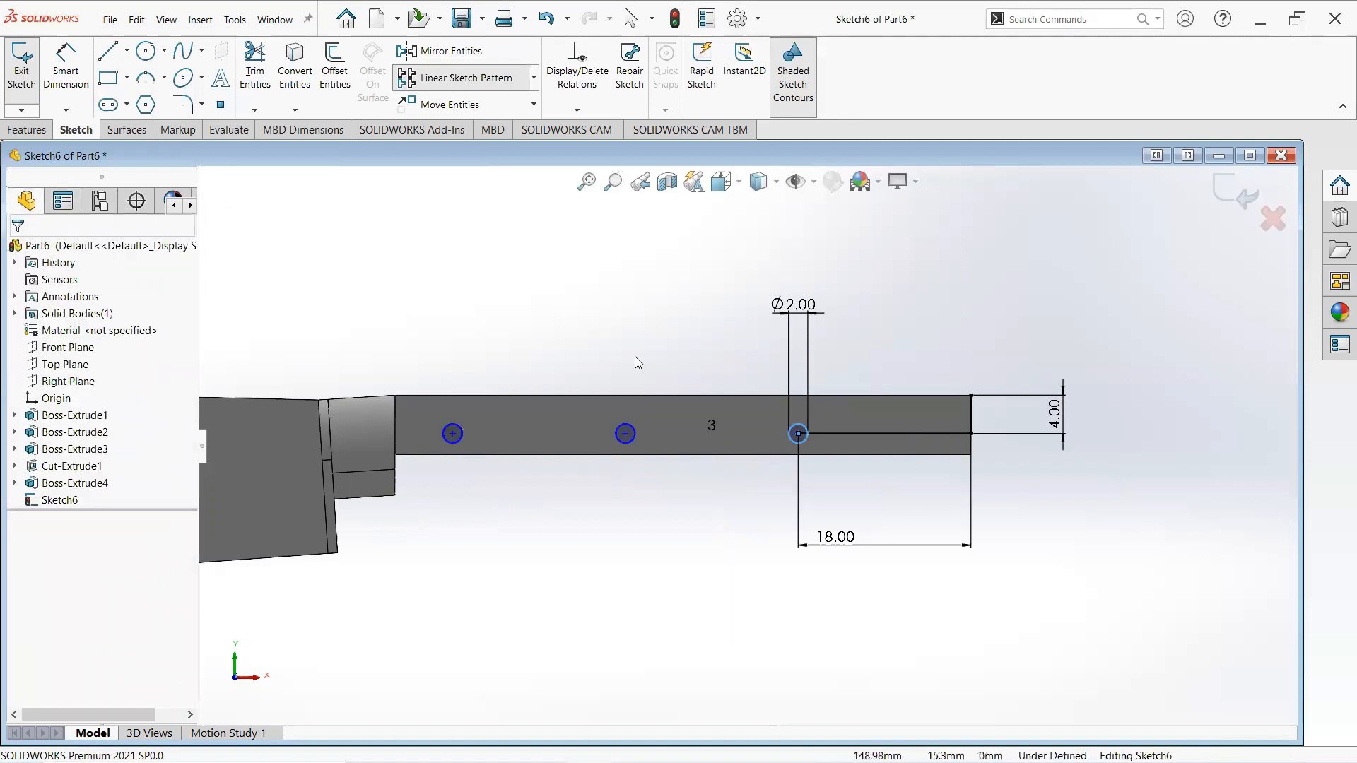
- Extrude the three circles as pins, 3 mm in the first direction and 4 mm in the second direction
scroll(636, 356, "up", 2)
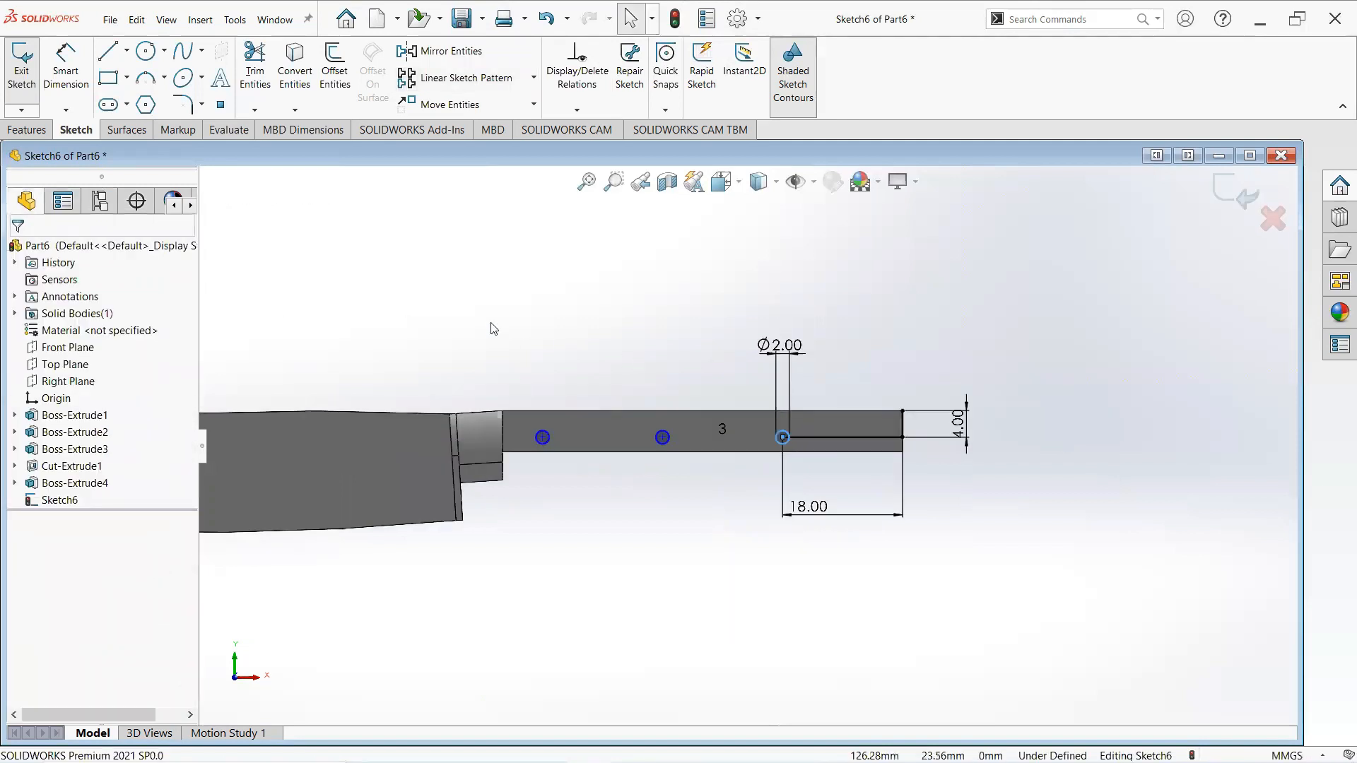
left_click(32, 133)
left_click(21, 72)
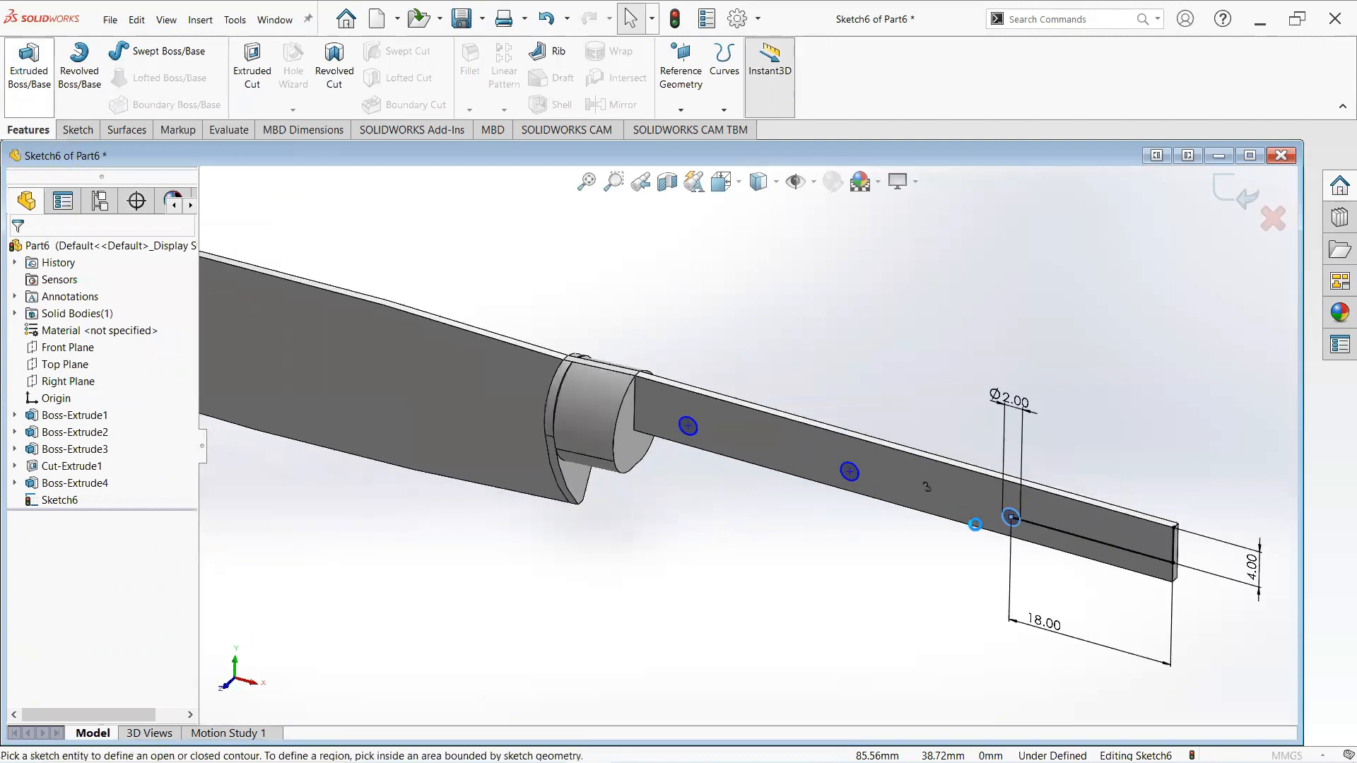
scroll(990, 515, "down", 6)
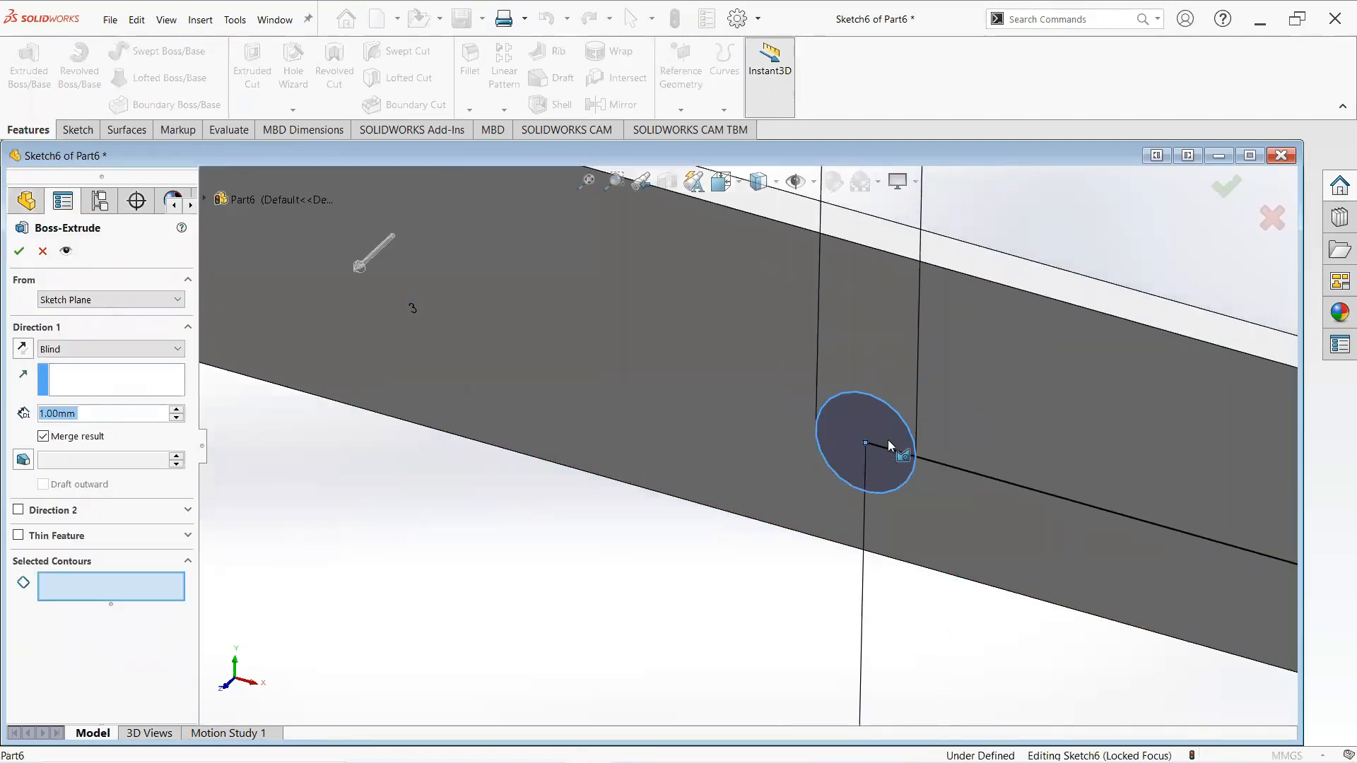
left_click(888, 439)
scroll(636, 396, "up", 4)
scroll(523, 353, "down", 4)
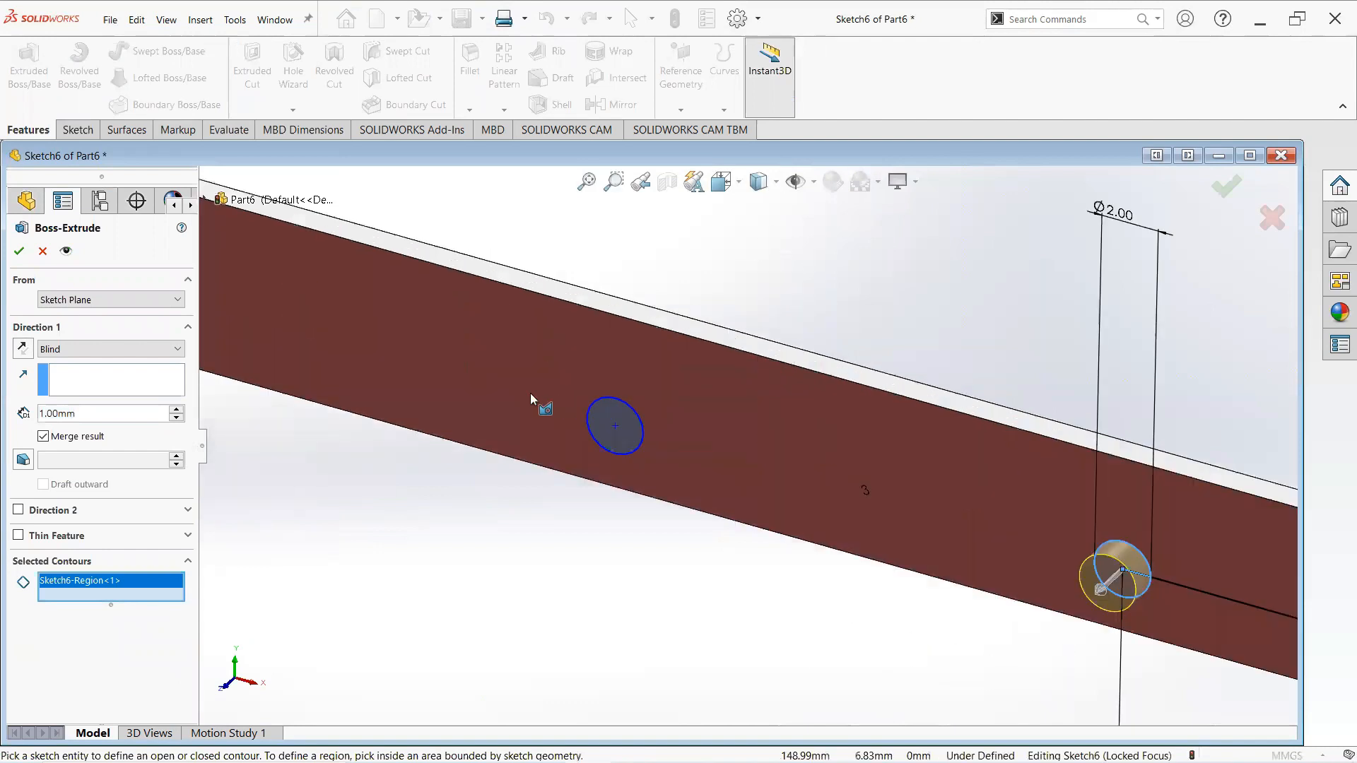
left_click(605, 419)
scroll(494, 382, "up", 4)
scroll(449, 369, "down", 5)
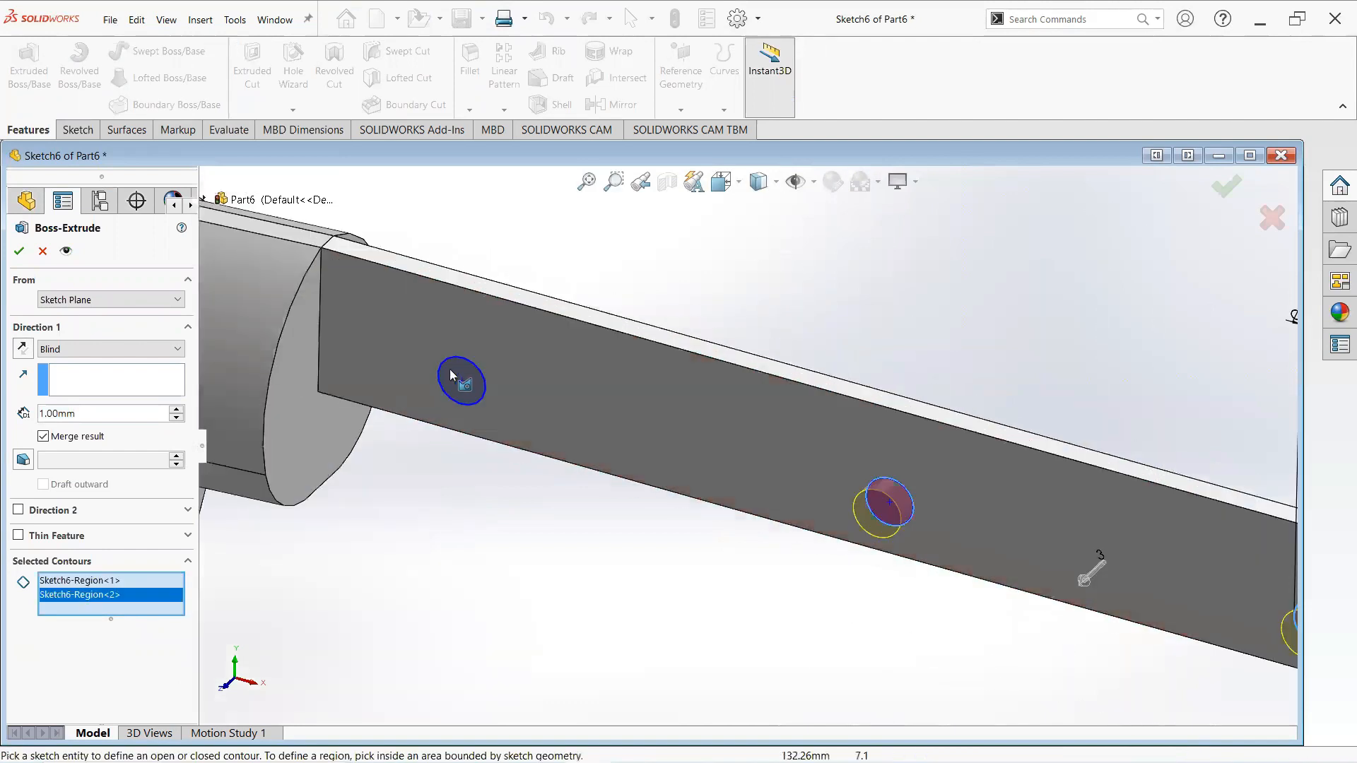
left_click(450, 370)
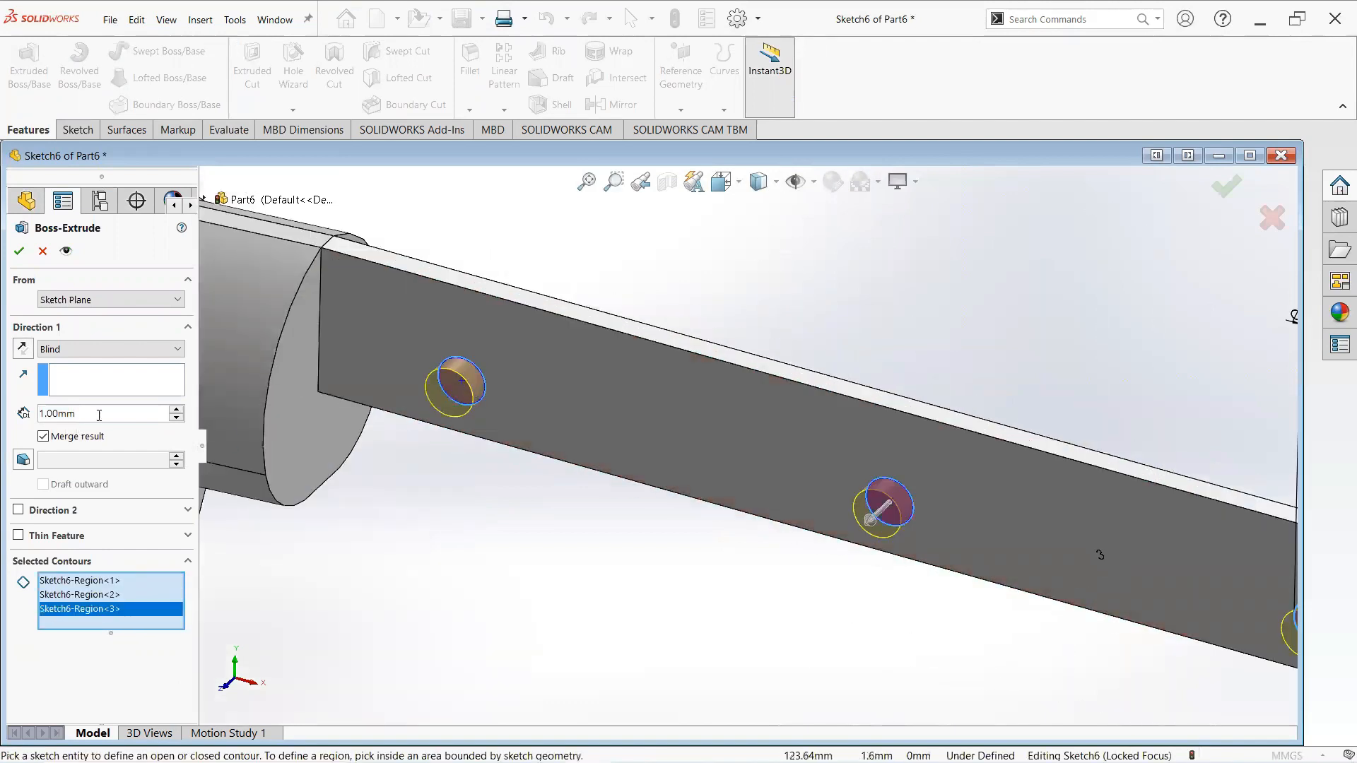
type("3")
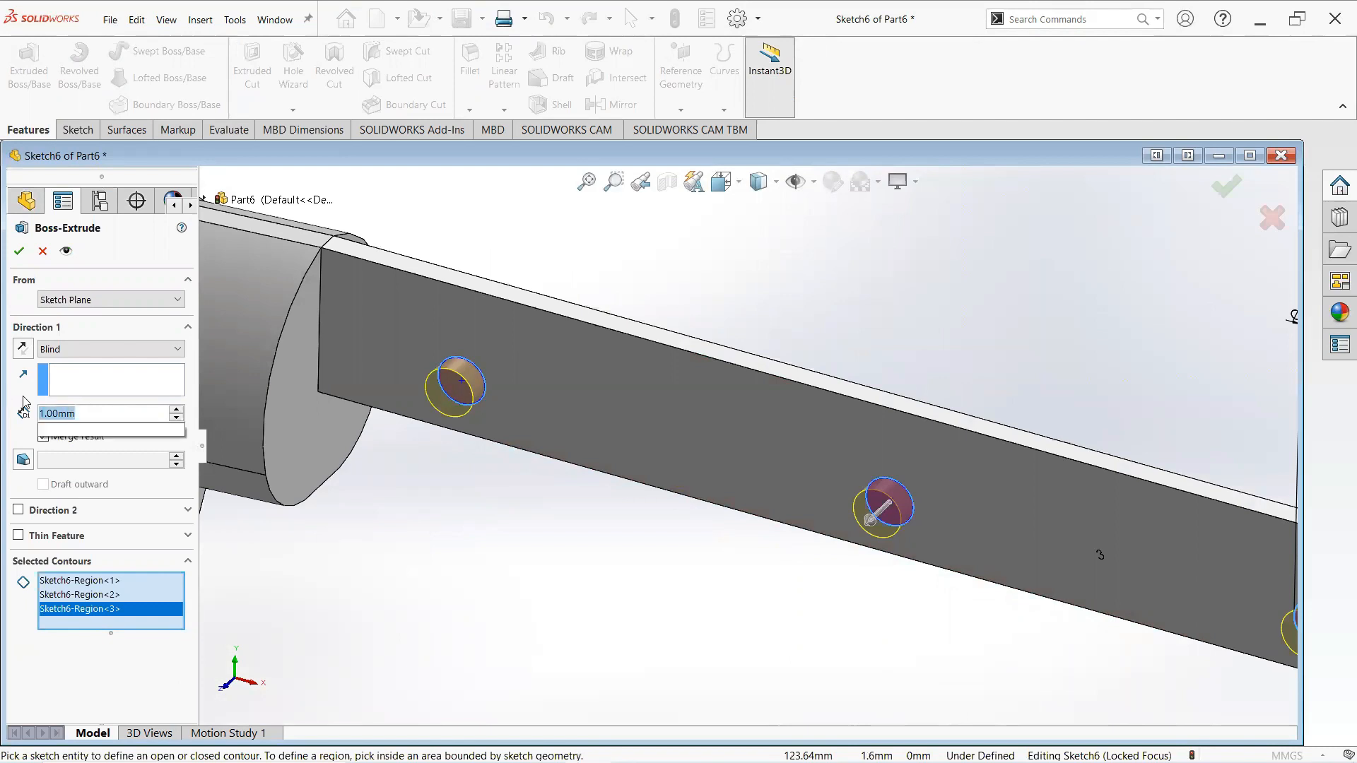
key("Return")
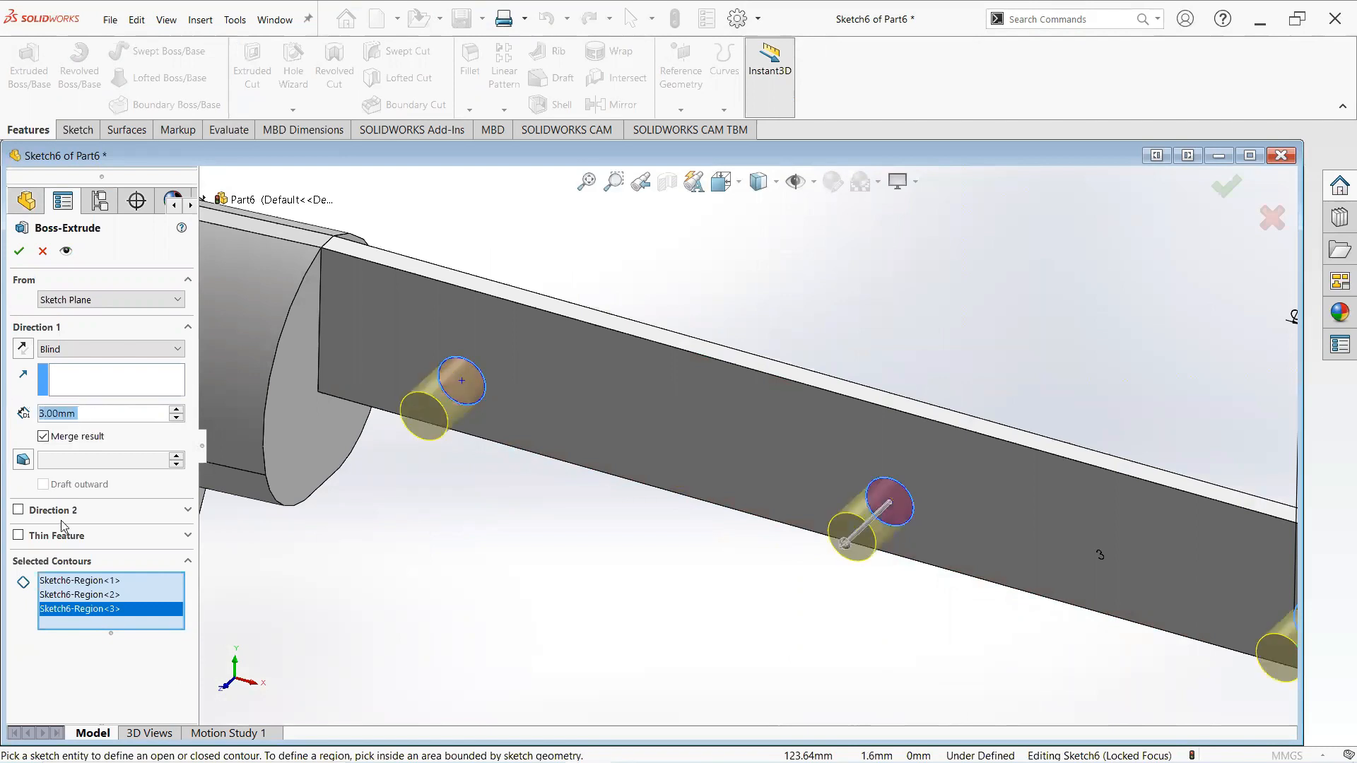
left_click(19, 511)
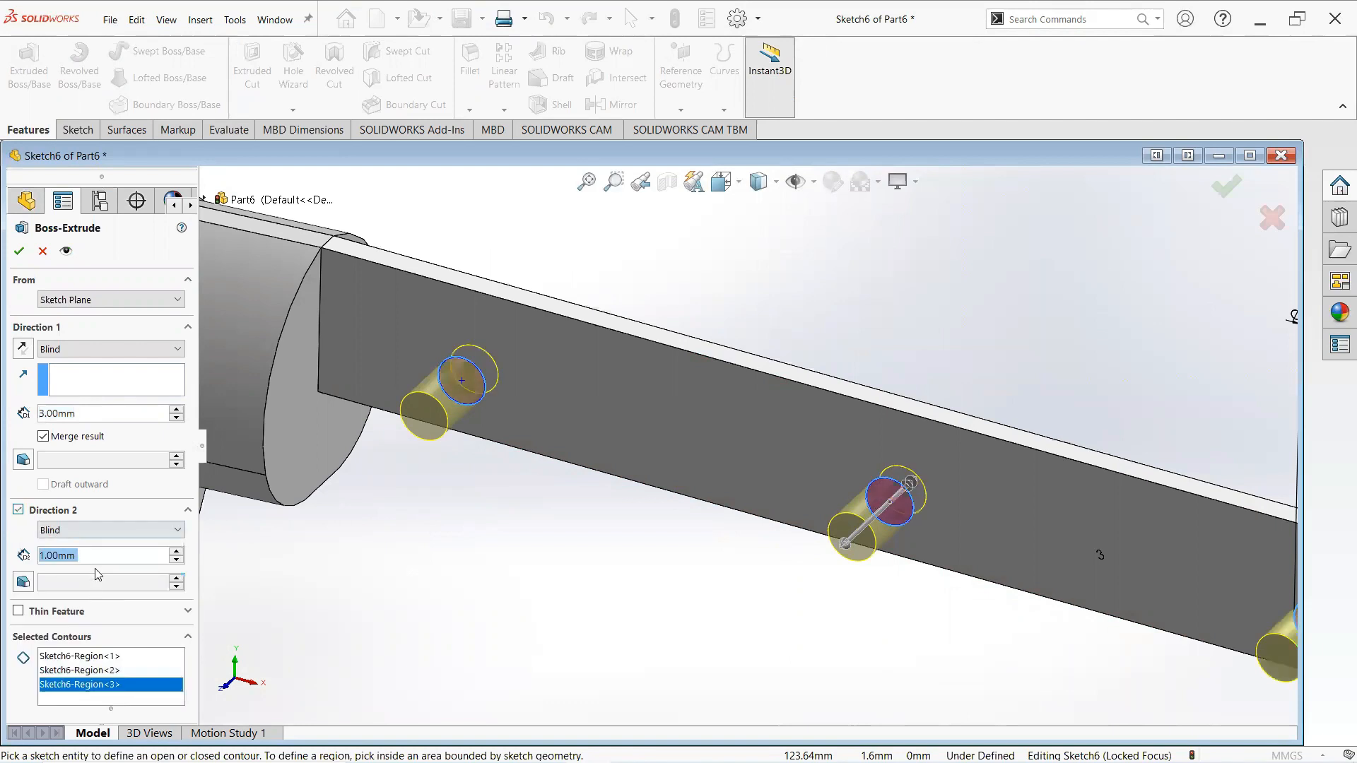
type("4")
key("Return")
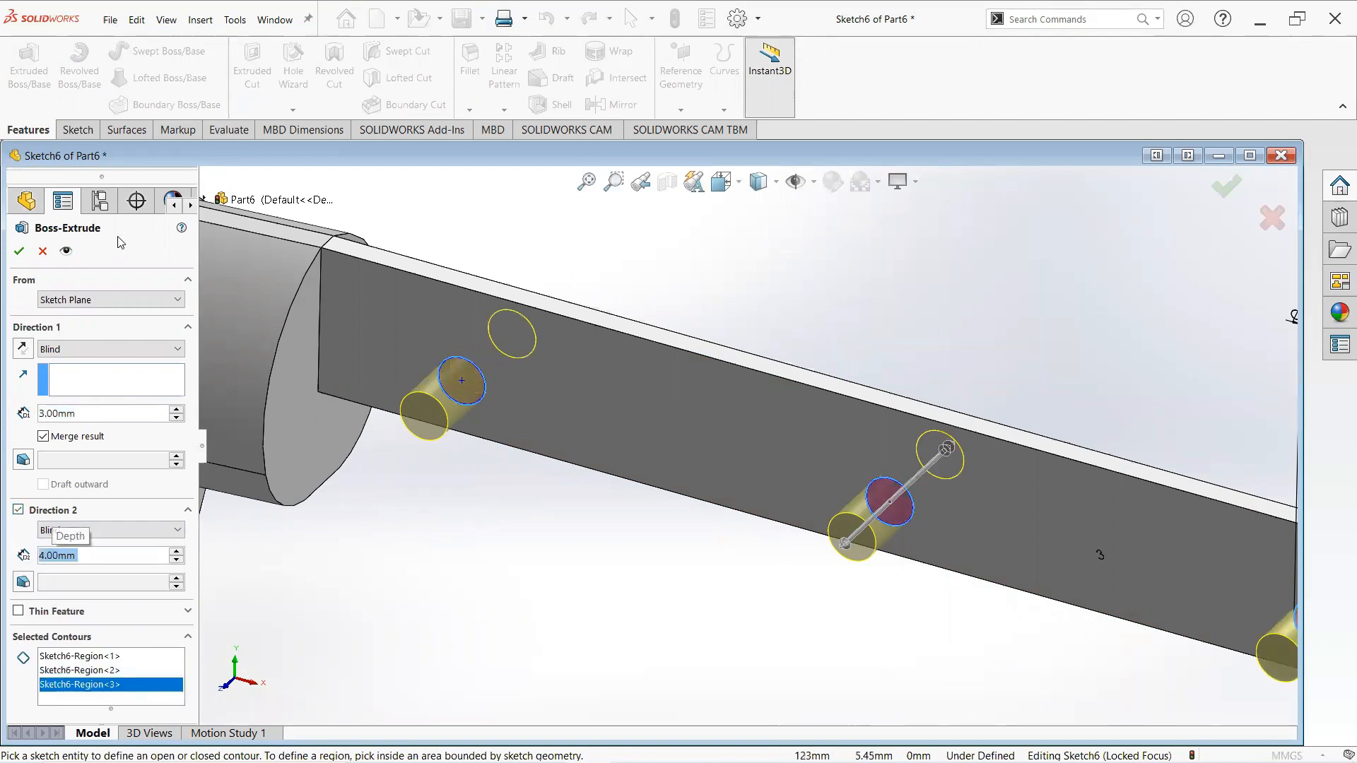
left_click(18, 251)
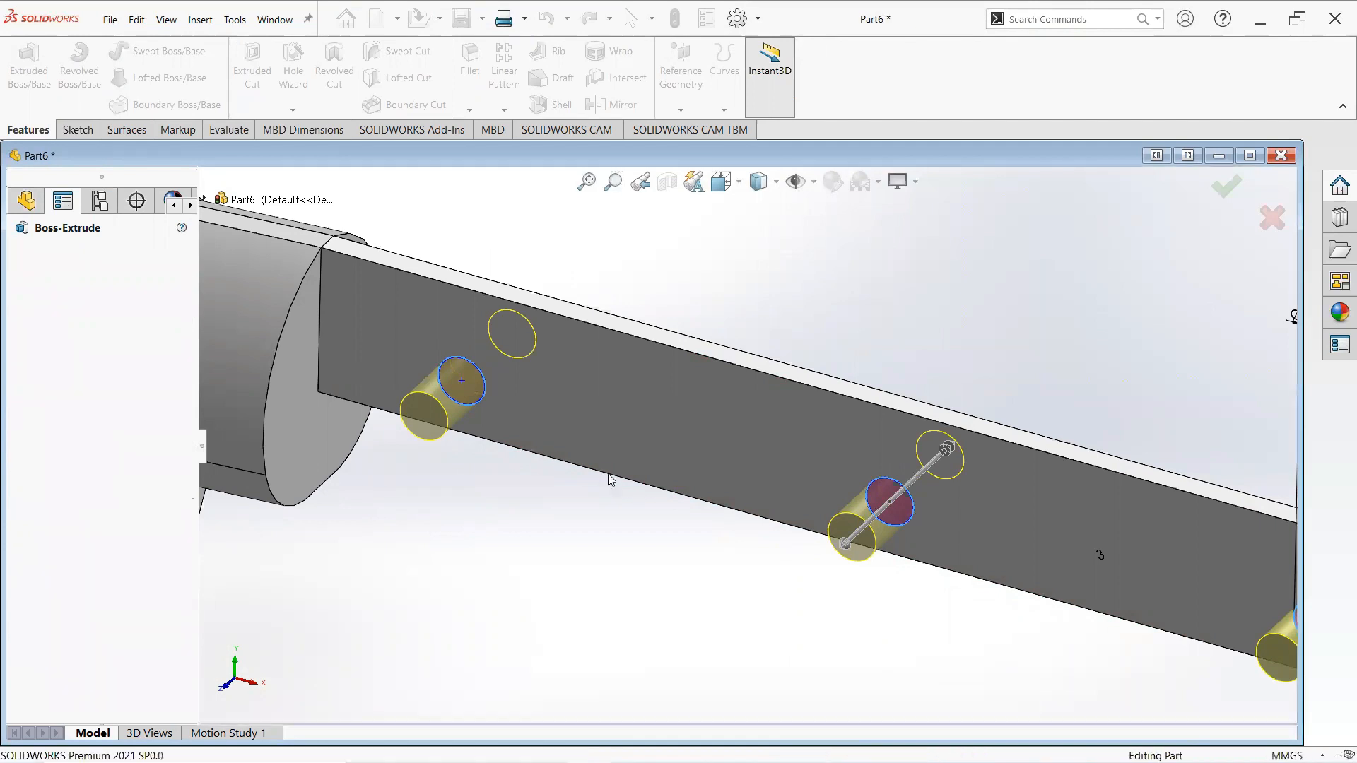
- Fillet the two top edges of the tang with a 0.4 mm radius
scroll(609, 474, "up", 7)
left_click(719, 511)
scroll(758, 476, "down", 1)
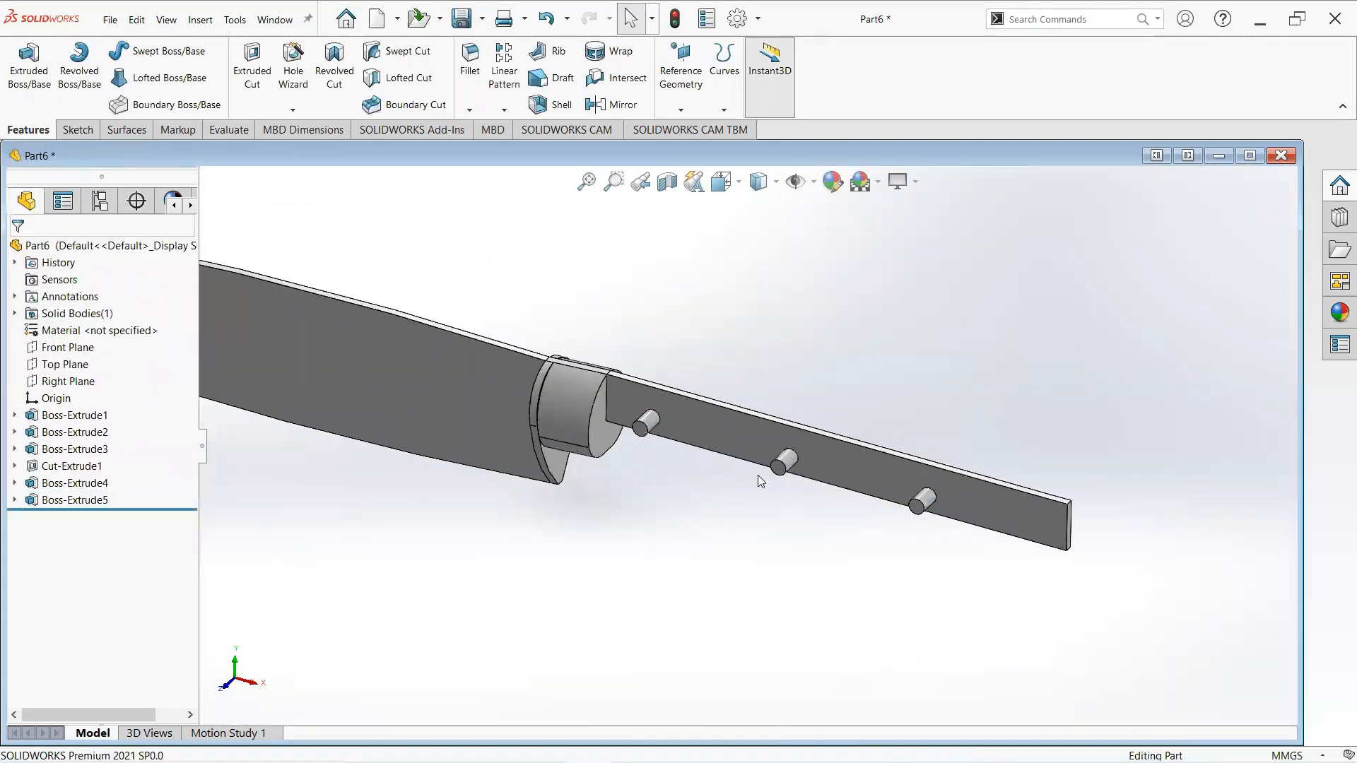
middle_click_drag(563, 410, 640, 379)
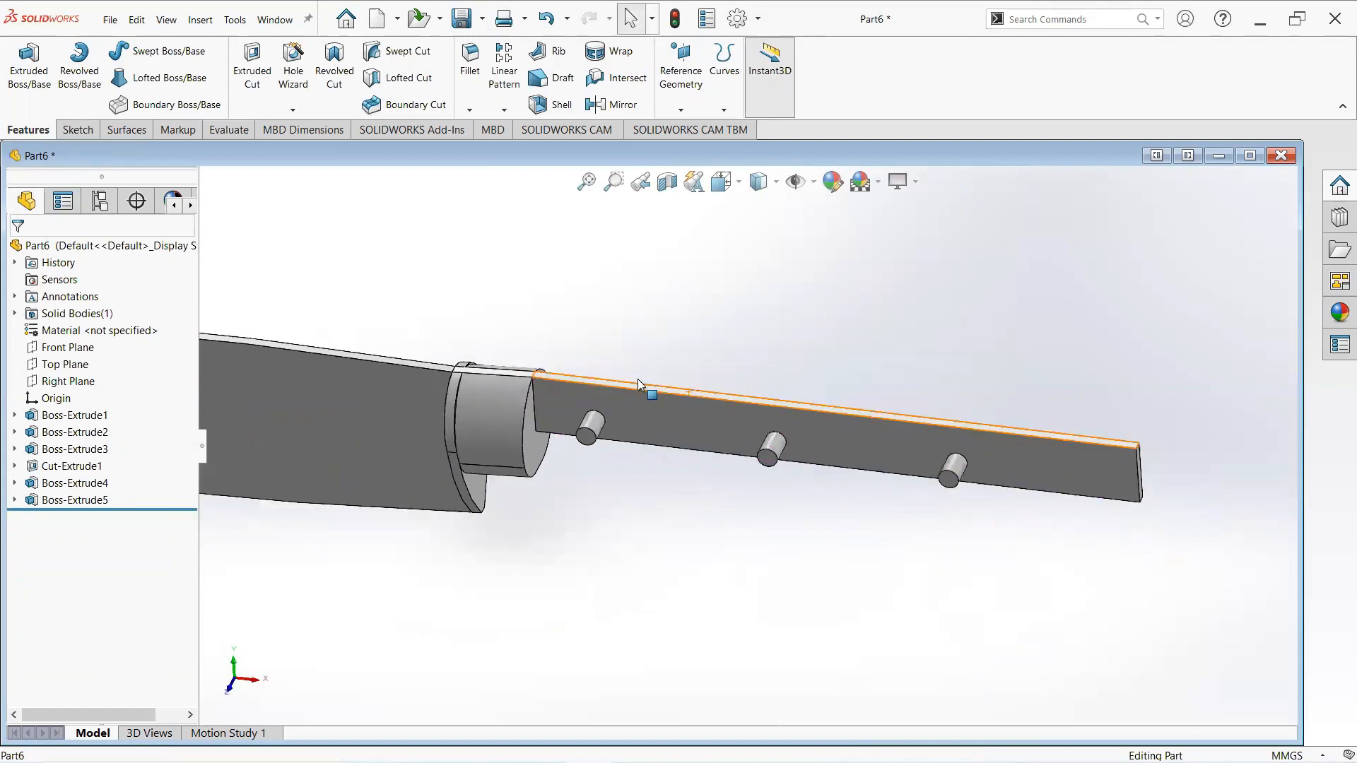
scroll(639, 379, "down", 3)
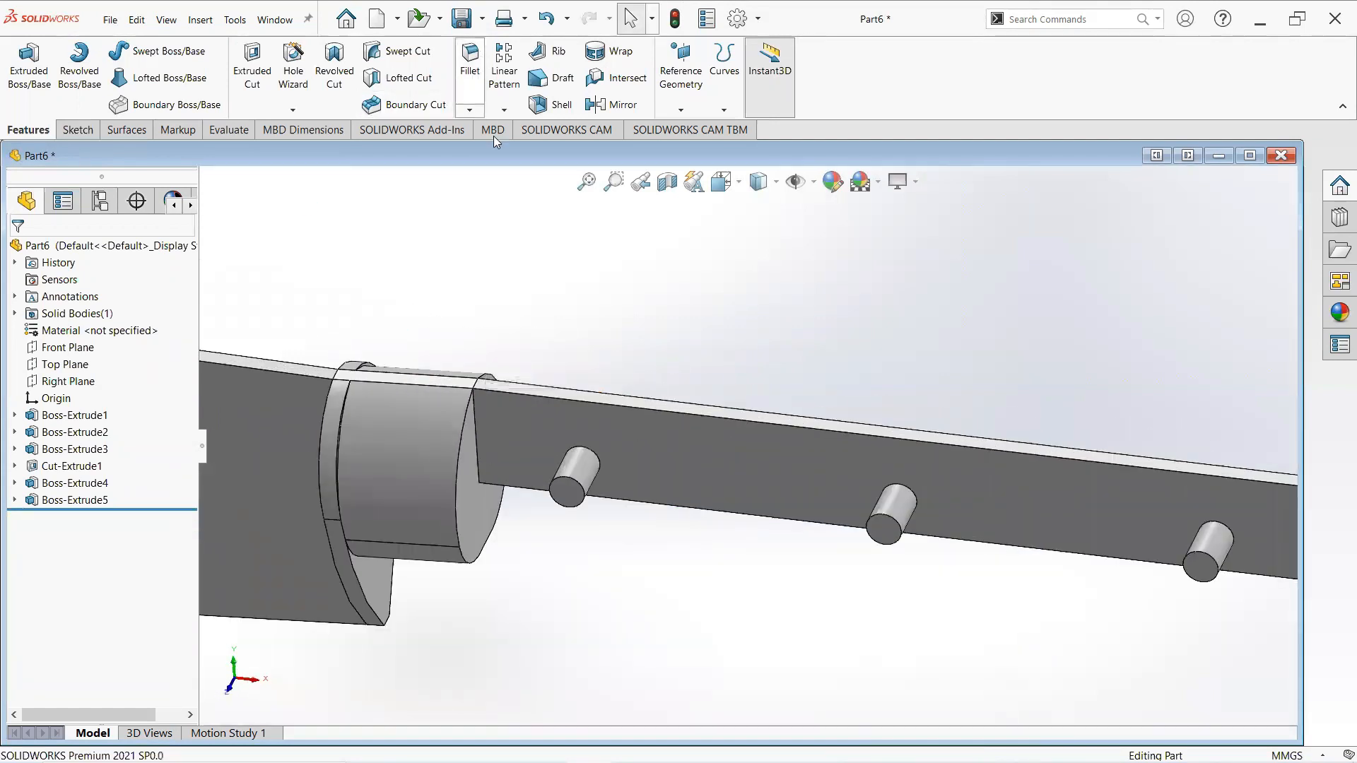
scroll(569, 395, "down", 5)
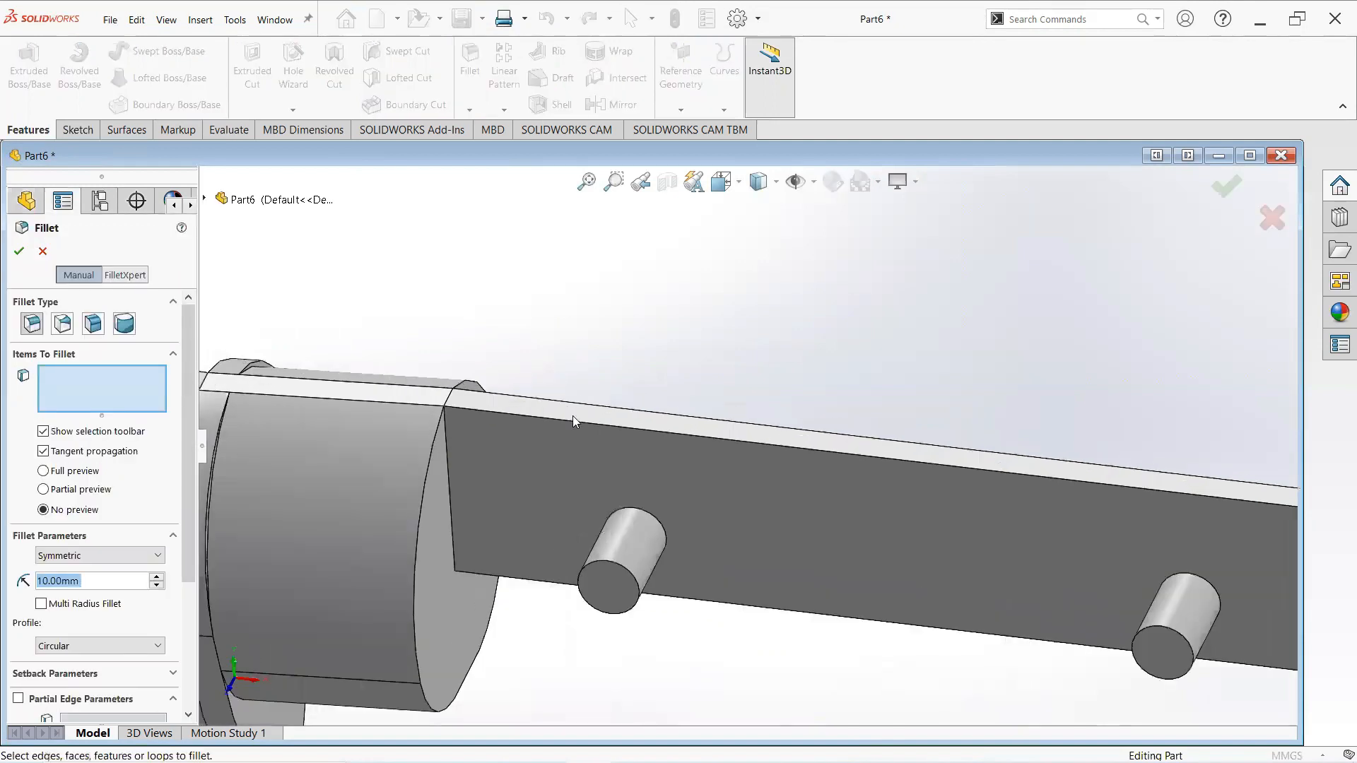
left_click(598, 427)
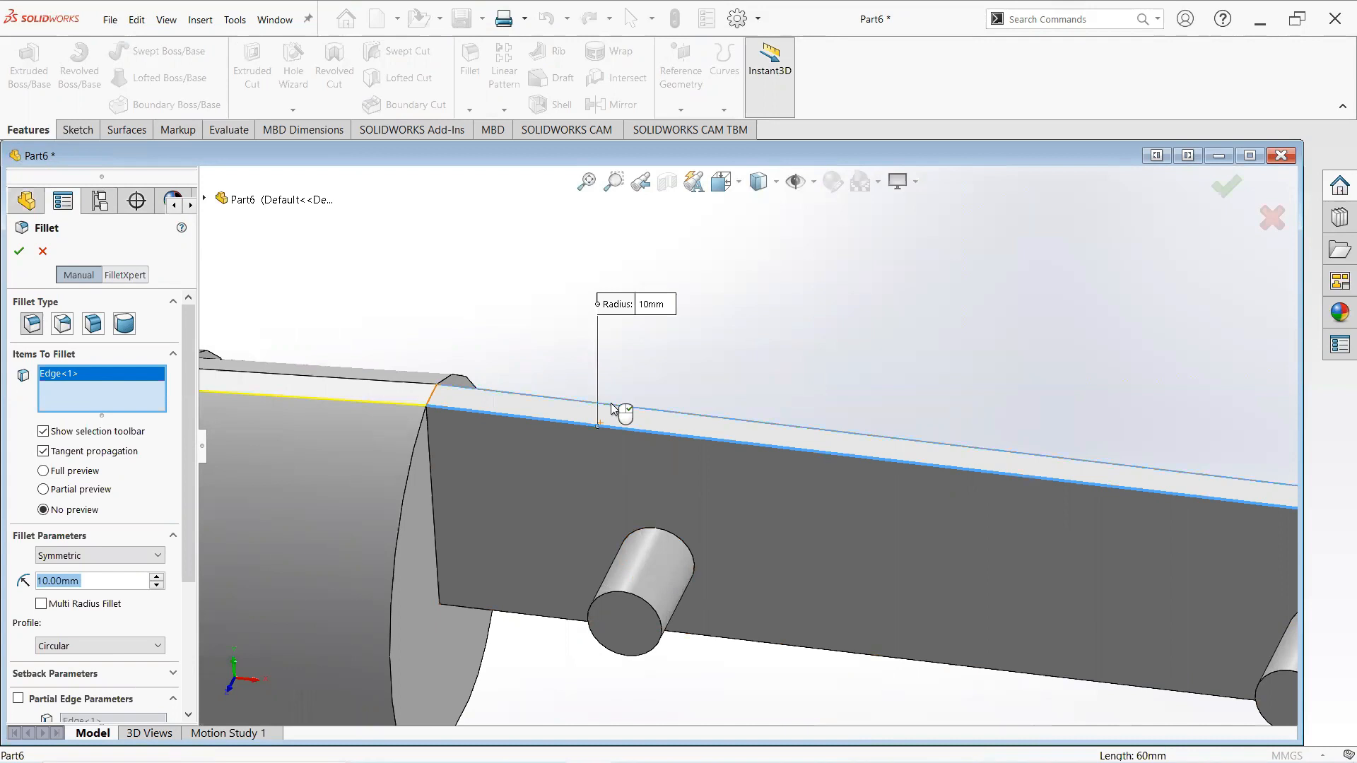
left_click(547, 417)
scroll(538, 412, "up", 5)
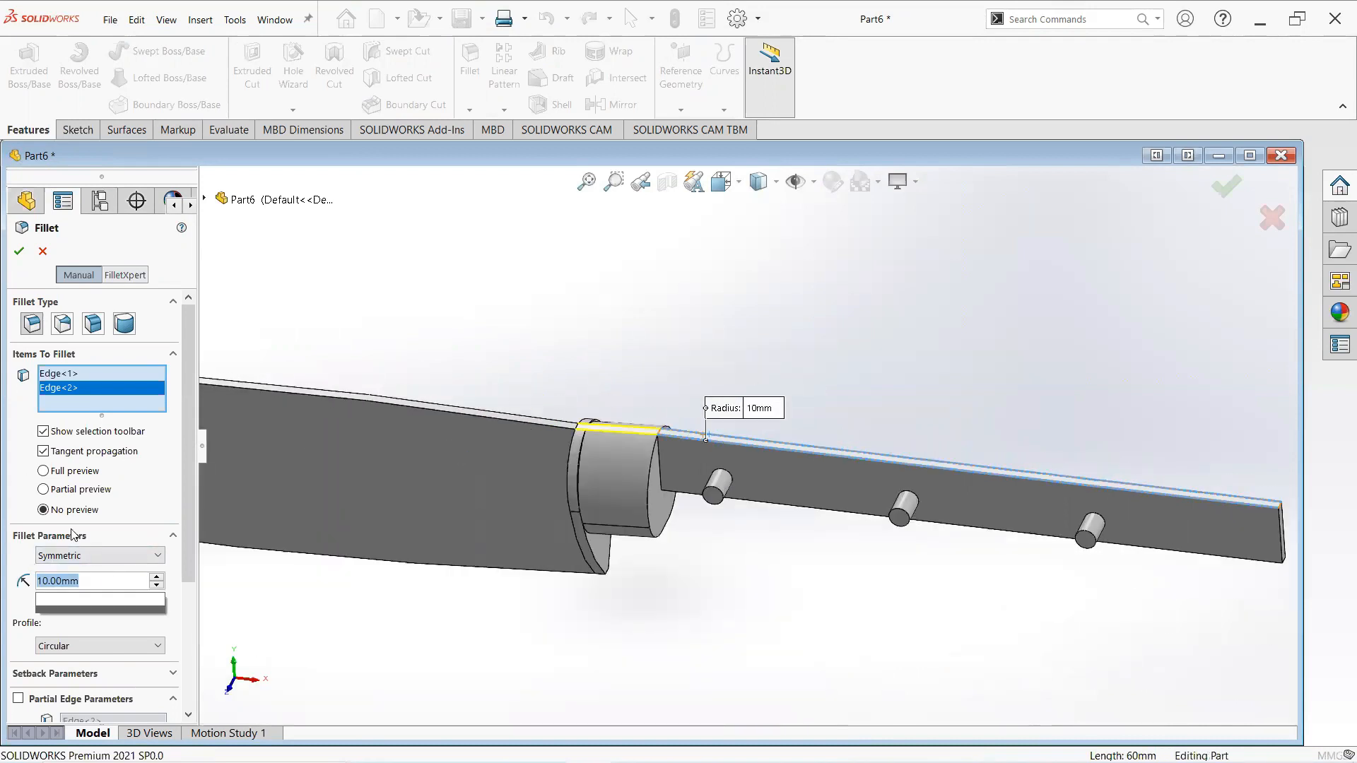
type("0.4")
key("Return")
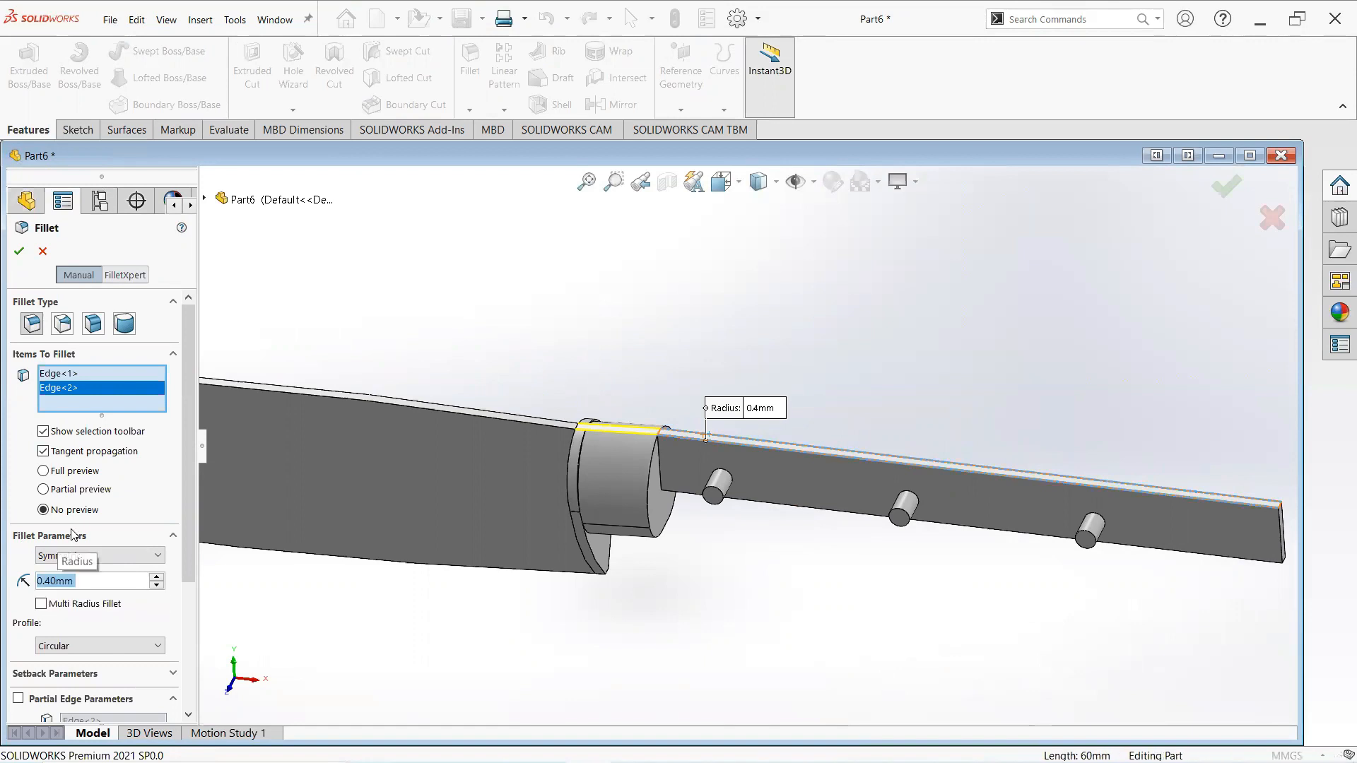
left_click(20, 250)
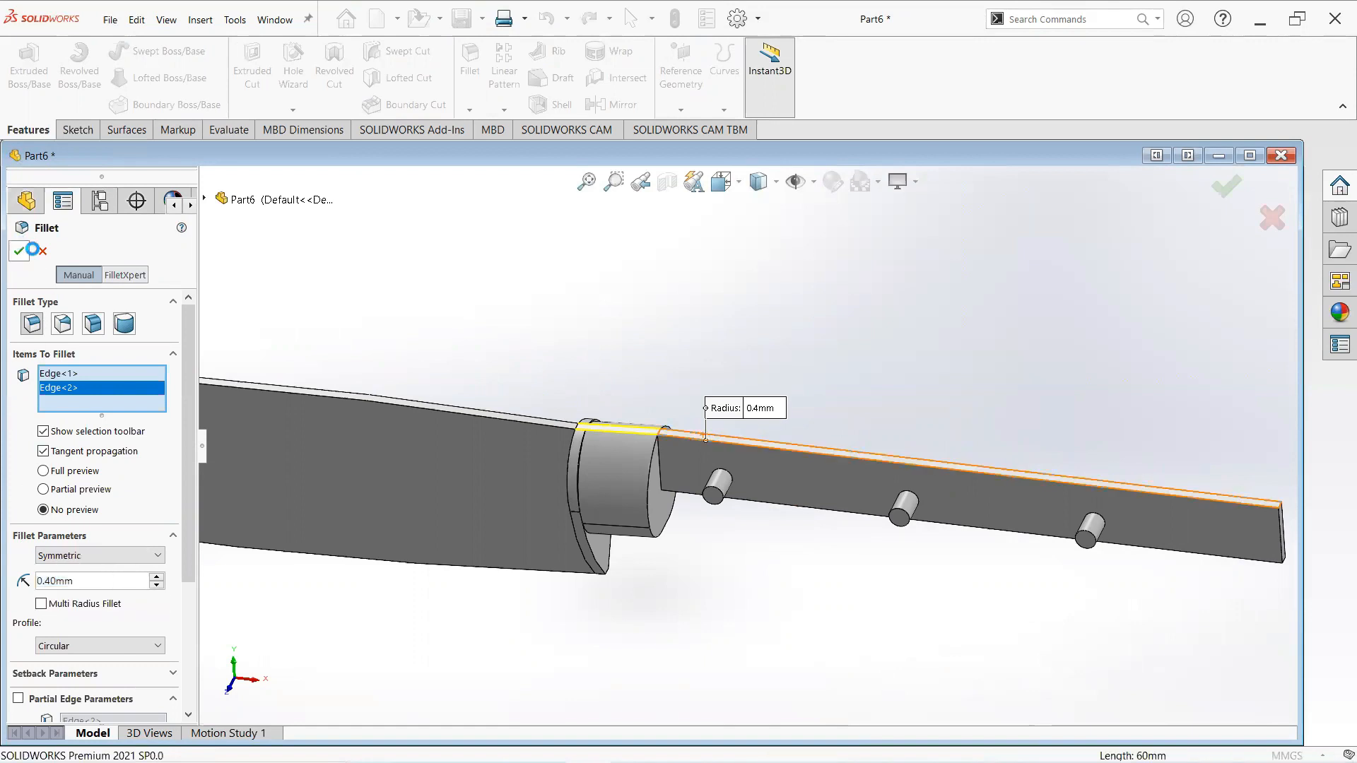
- Create a reference plane offset 20 mm from the Front Plane
middle_click_drag(751, 441, 769, 400)
scroll(710, 434, "up", 5)
scroll(702, 439, "up", 3)
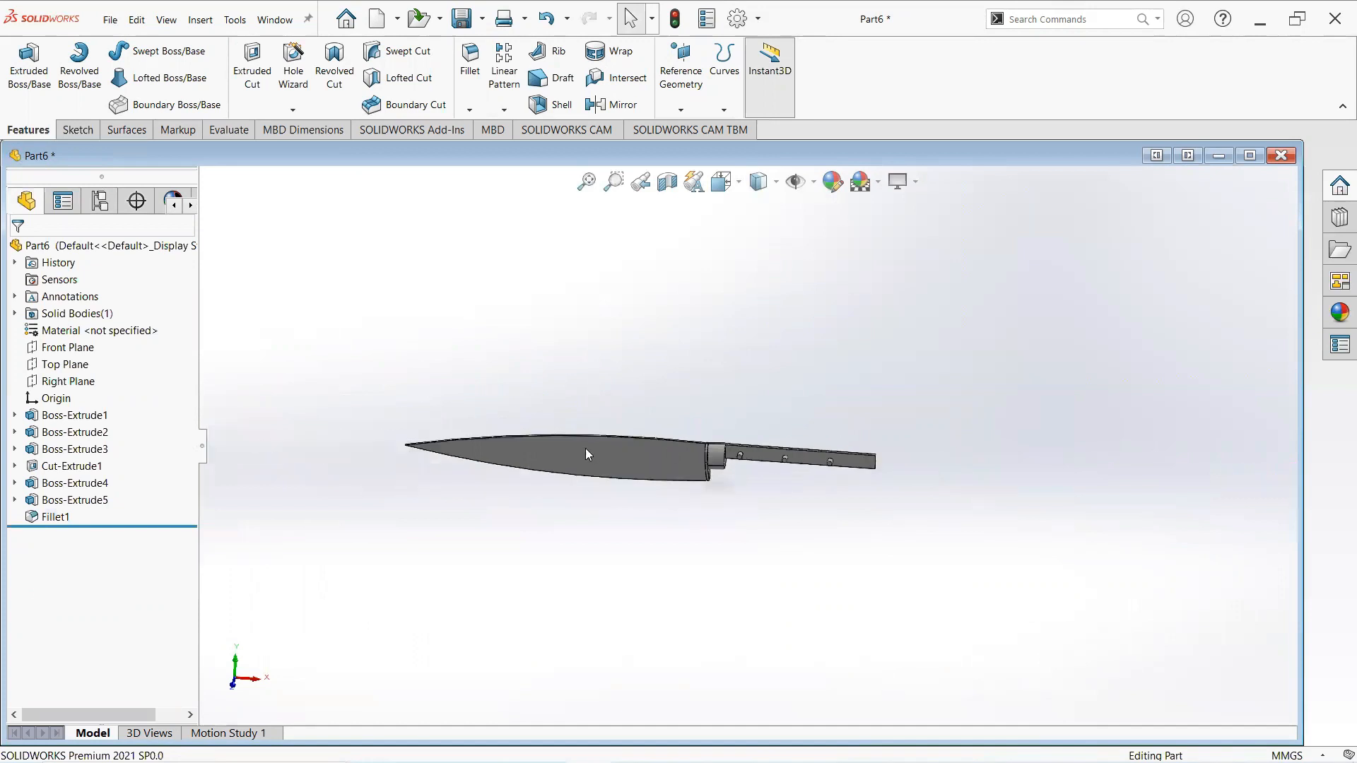
scroll(587, 450, "down", 2)
scroll(604, 456, "up", 1)
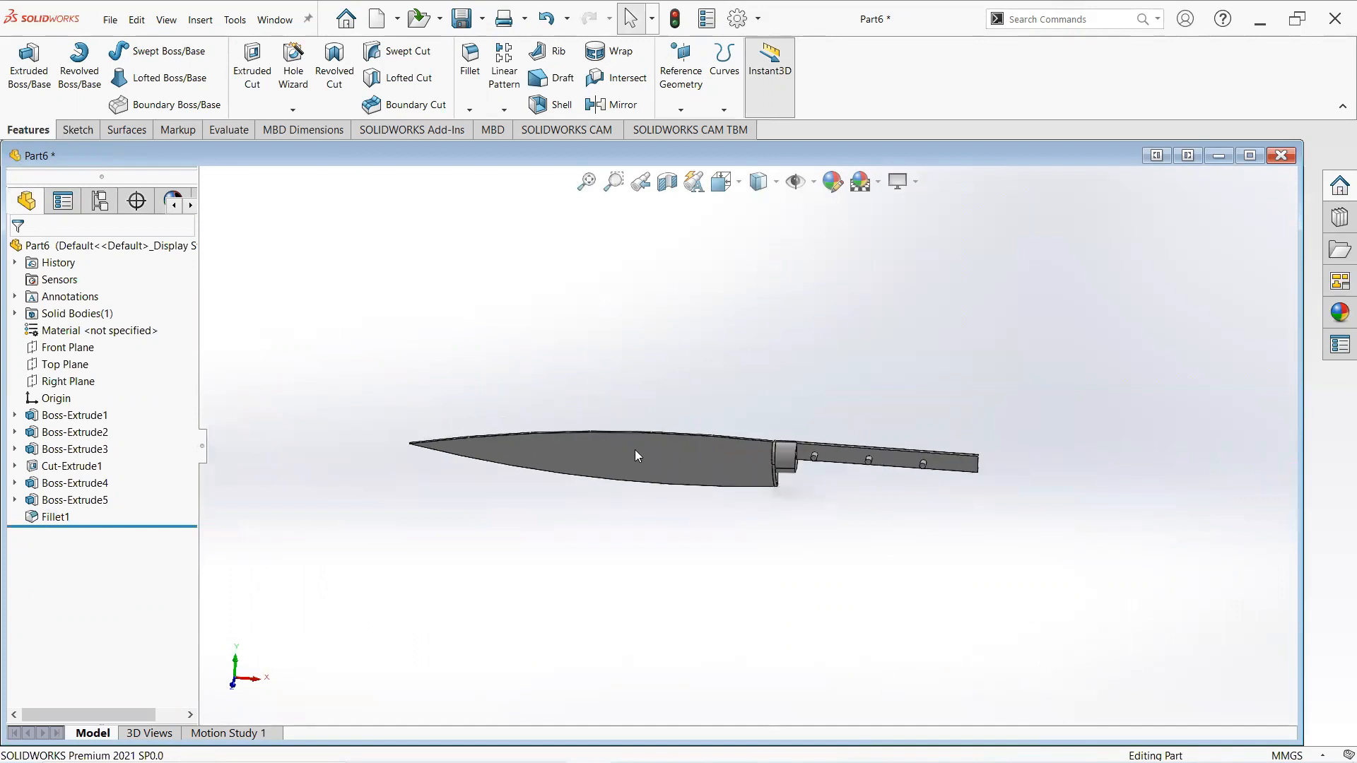
right_click(60, 353)
left_click(134, 330)
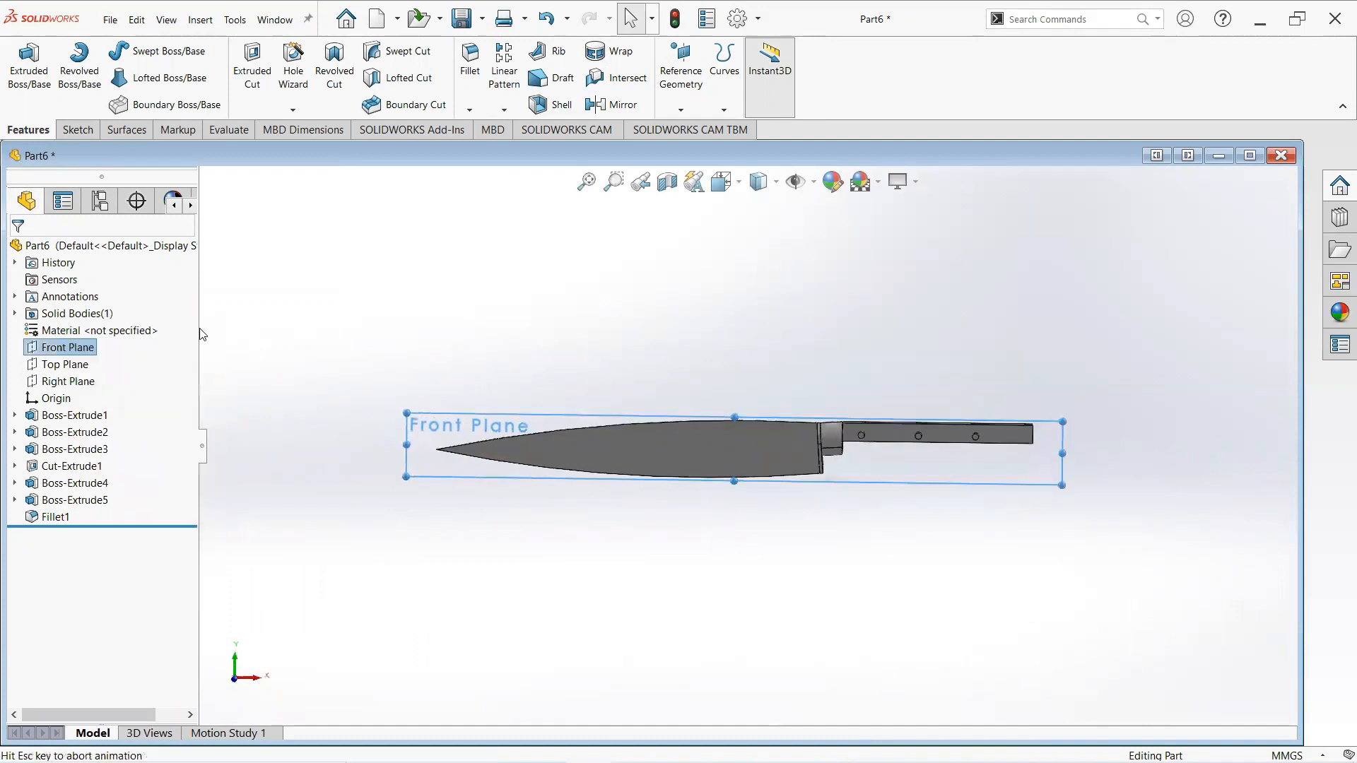
left_click(689, 111)
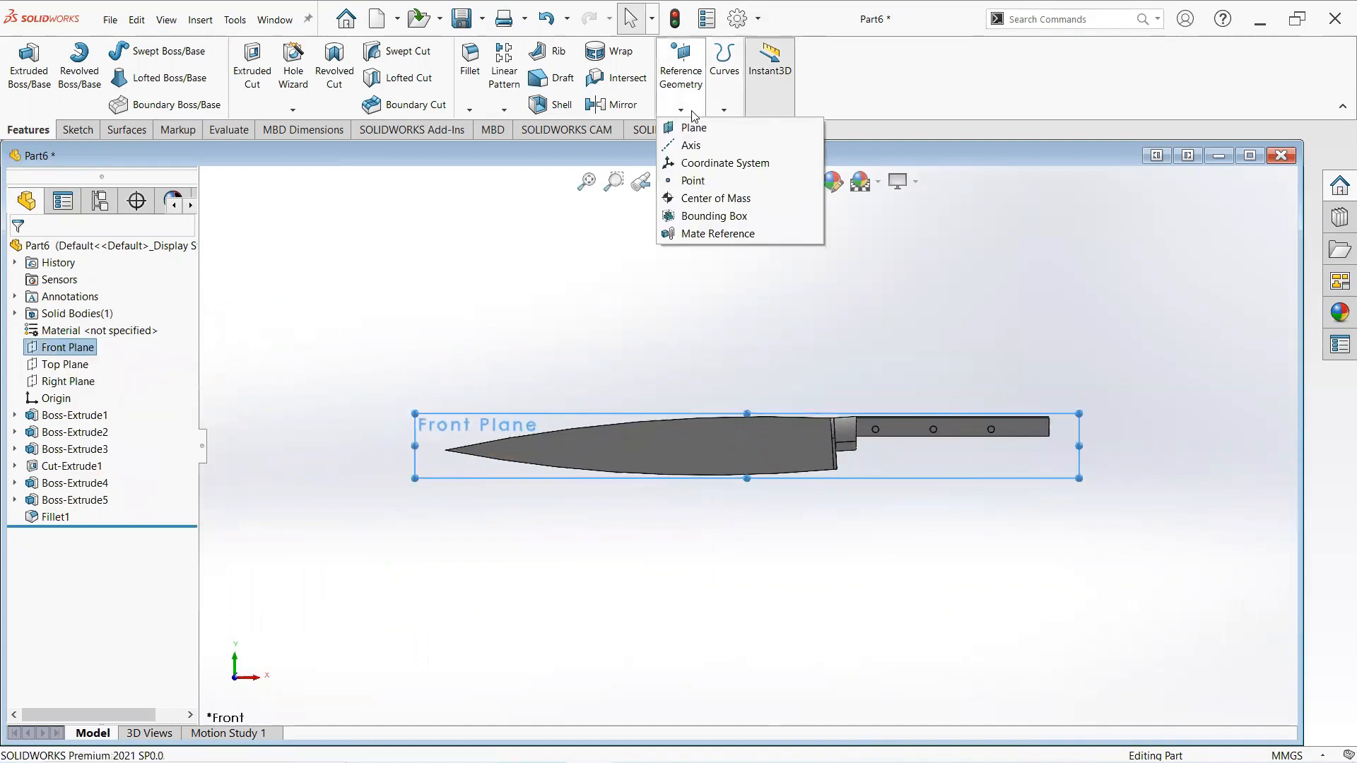
left_click(692, 129)
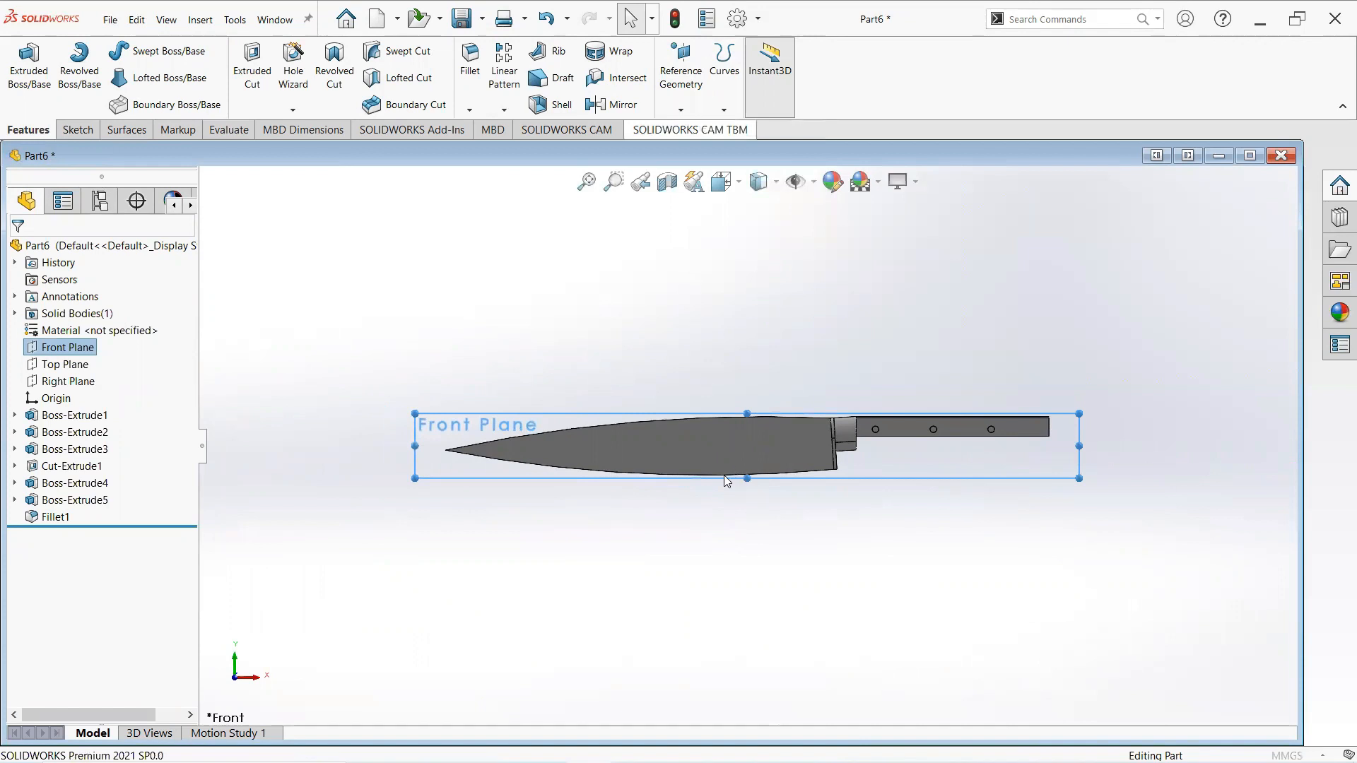
middle_click_drag(608, 494, 563, 613)
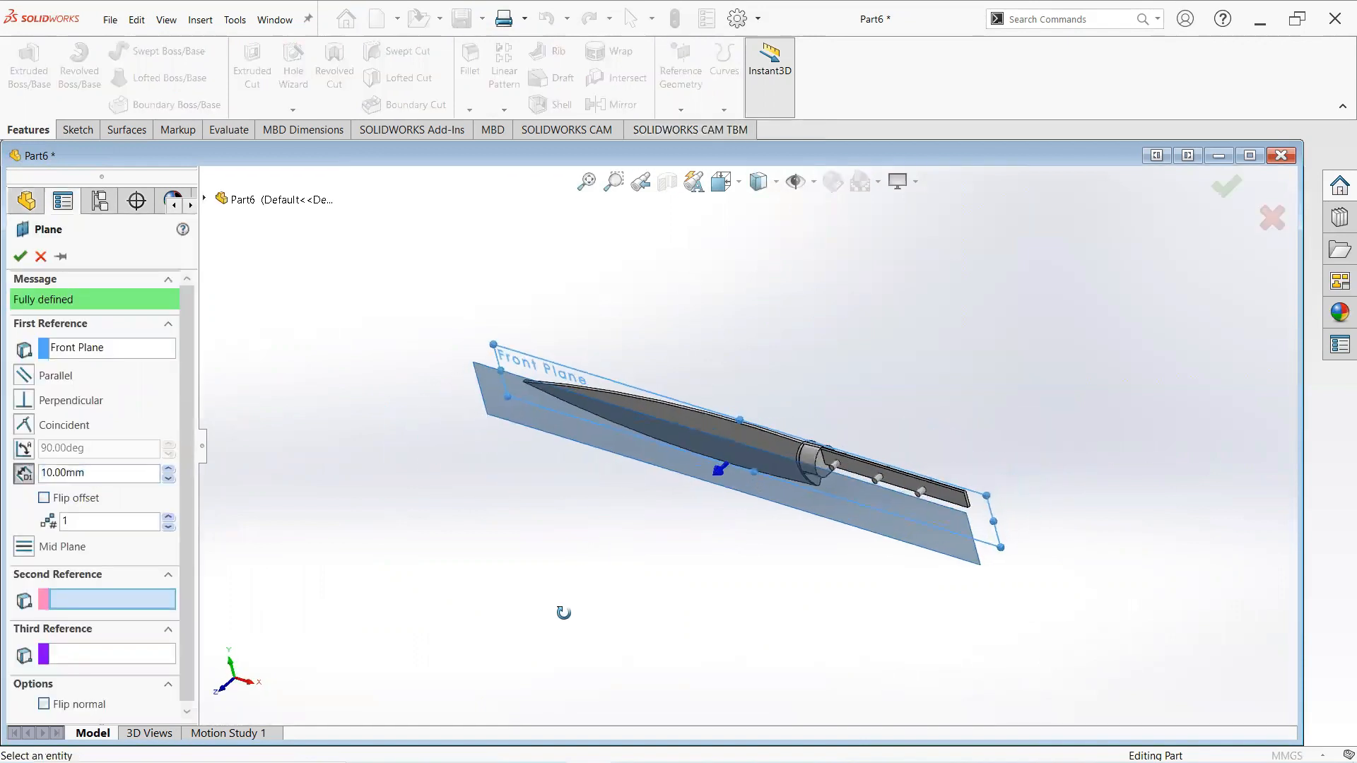
left_click(169, 469)
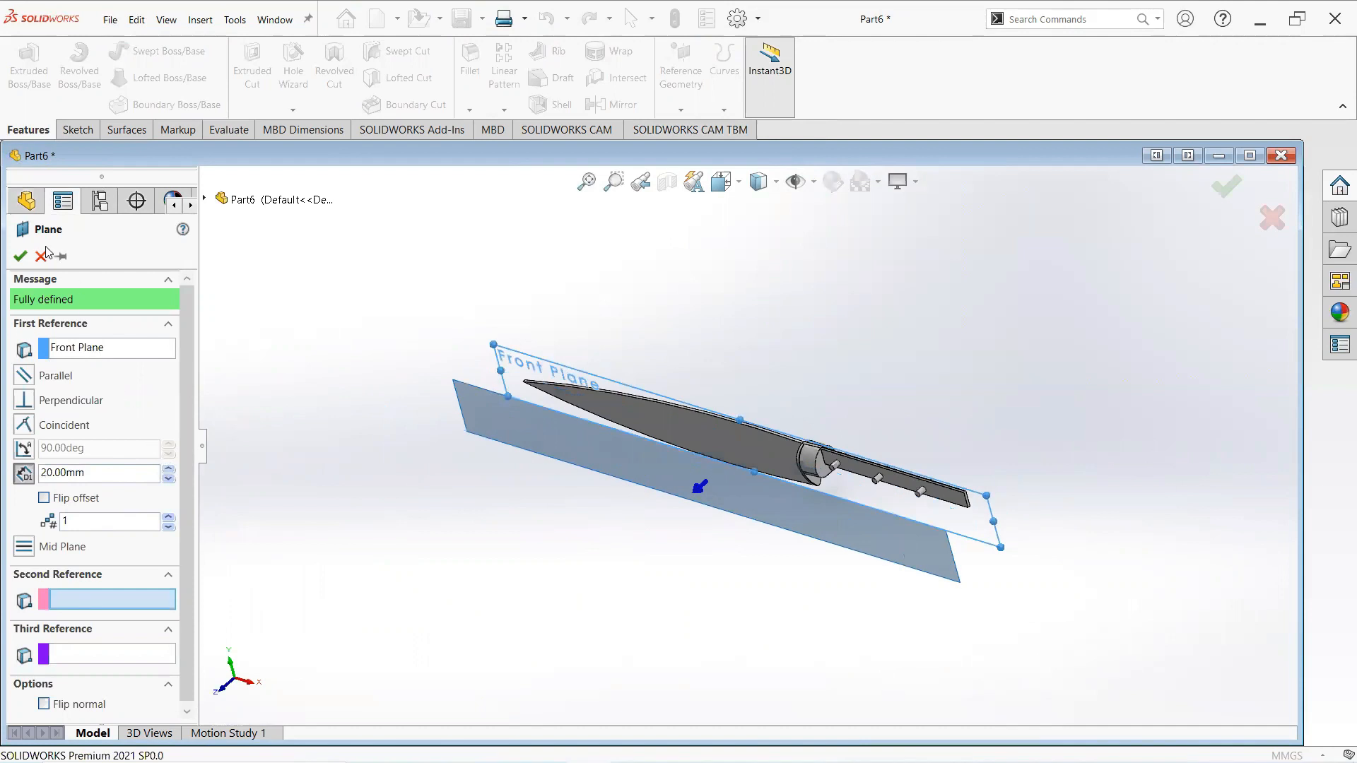
left_click(18, 257)
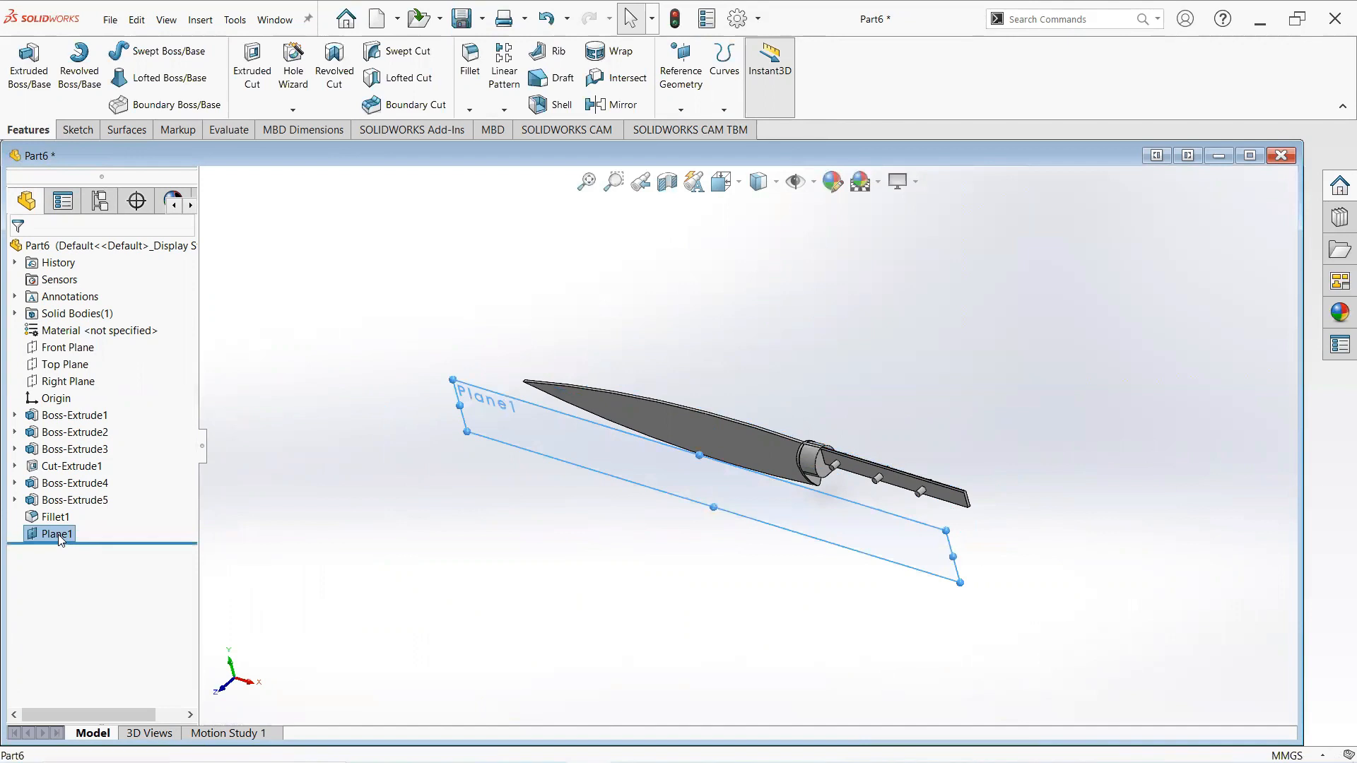
- Open a sketch on Plane1 and start a three-point arc from the blade tip to a point near the bolster
right_click(61, 537)
left_click(103, 417)
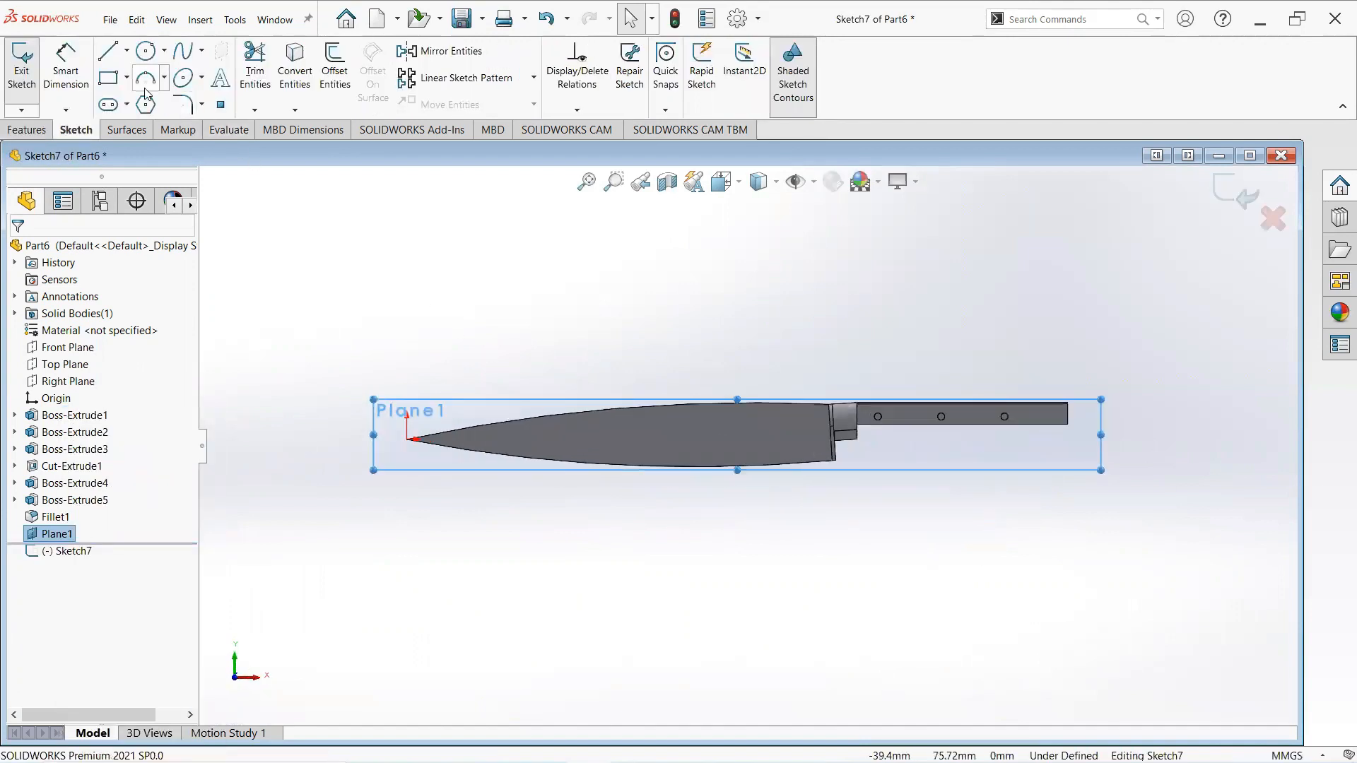
left_click(145, 80)
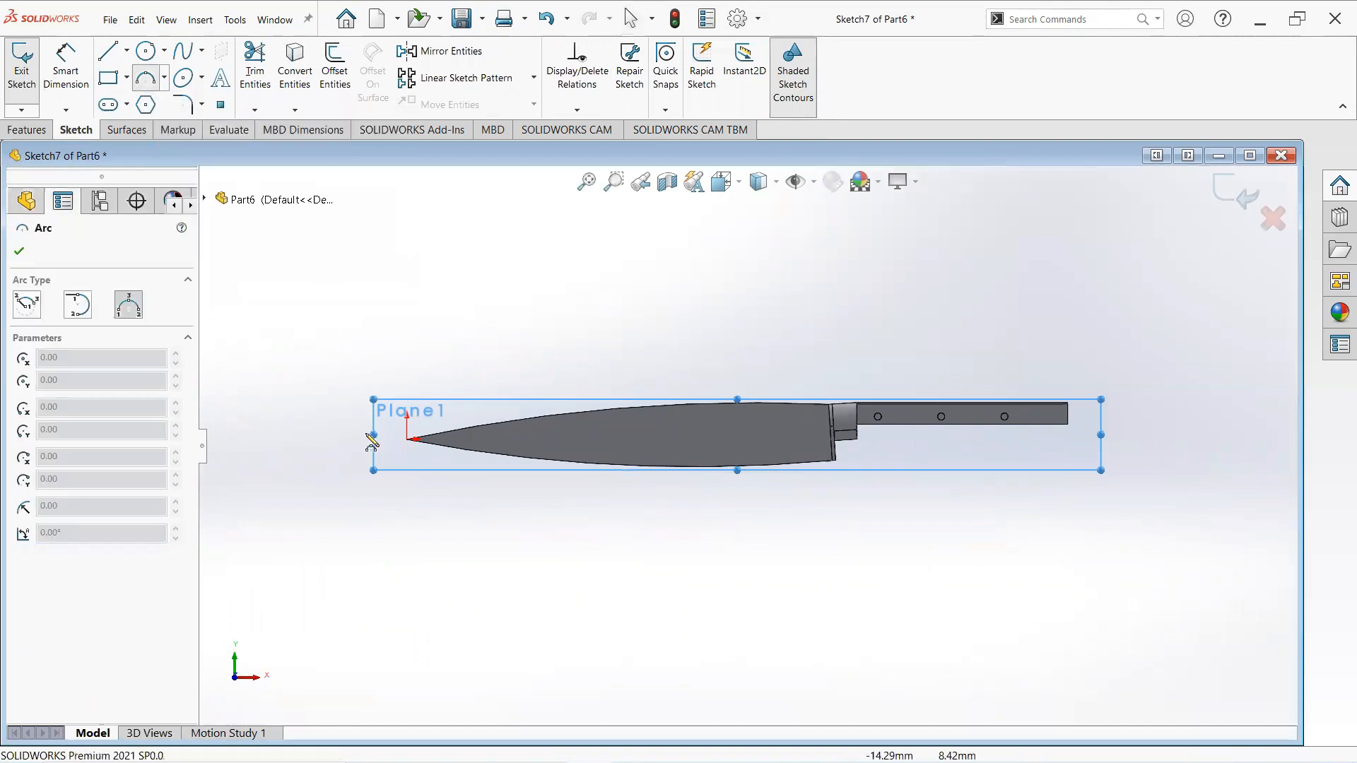
scroll(385, 438, "down", 5)
scroll(516, 431, "down", 2)
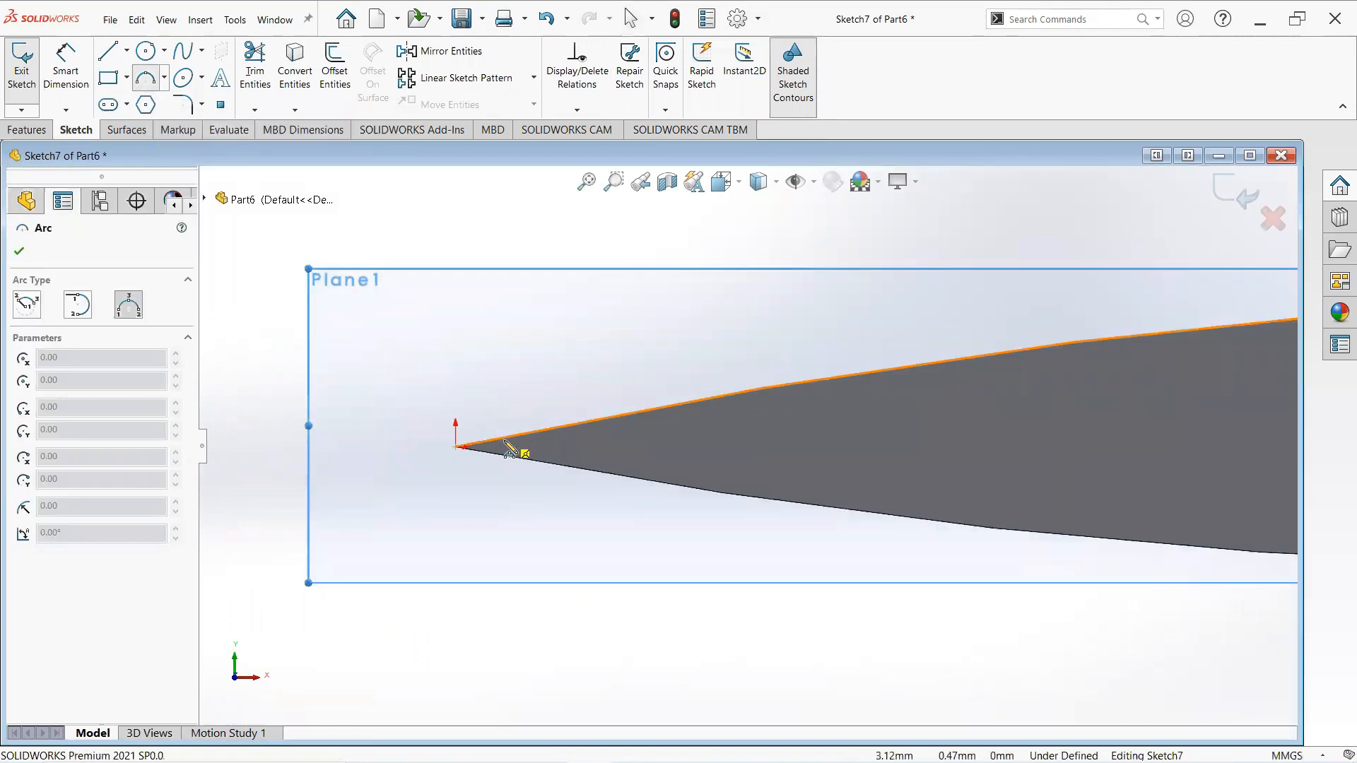
scroll(506, 449, "up", 2)
left_click(458, 447)
scroll(905, 460, "up", 4)
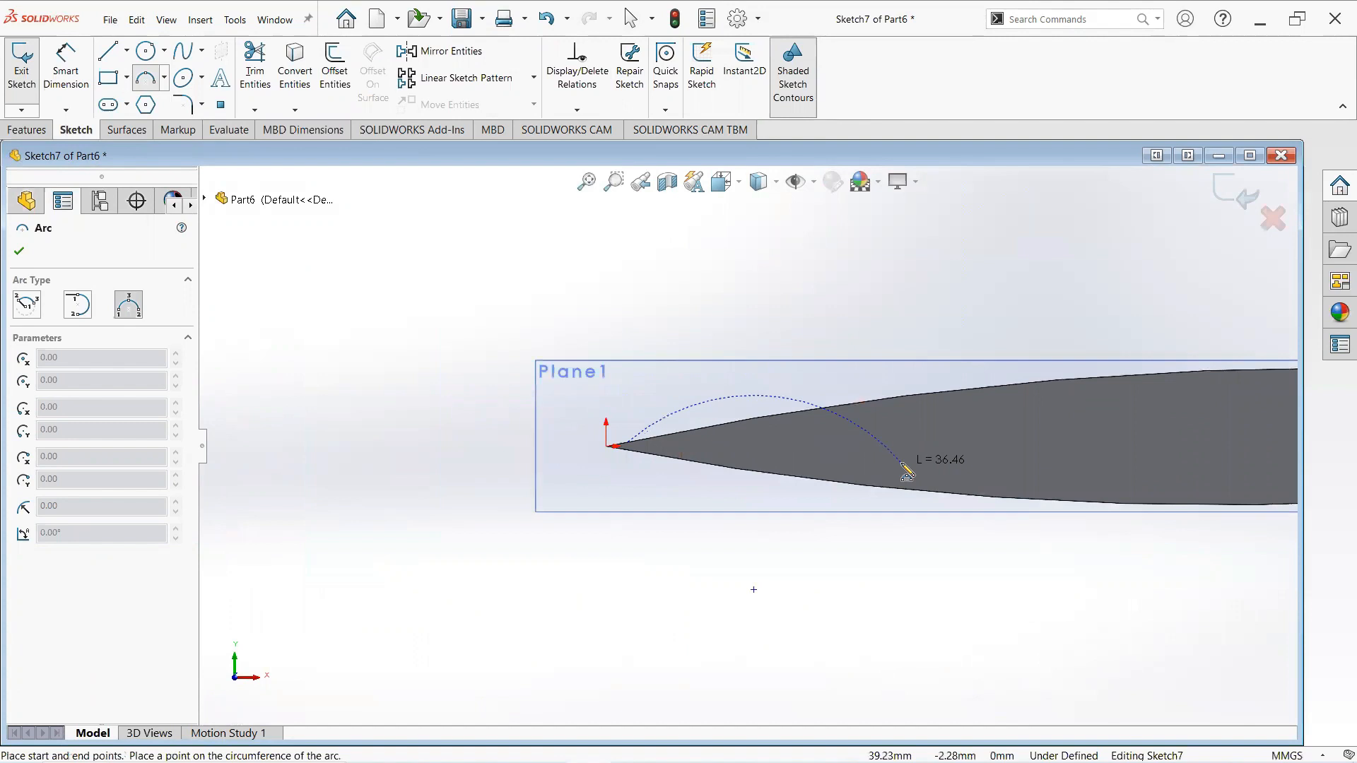
scroll(997, 467, "up", 2)
scroll(1025, 453, "down", 3)
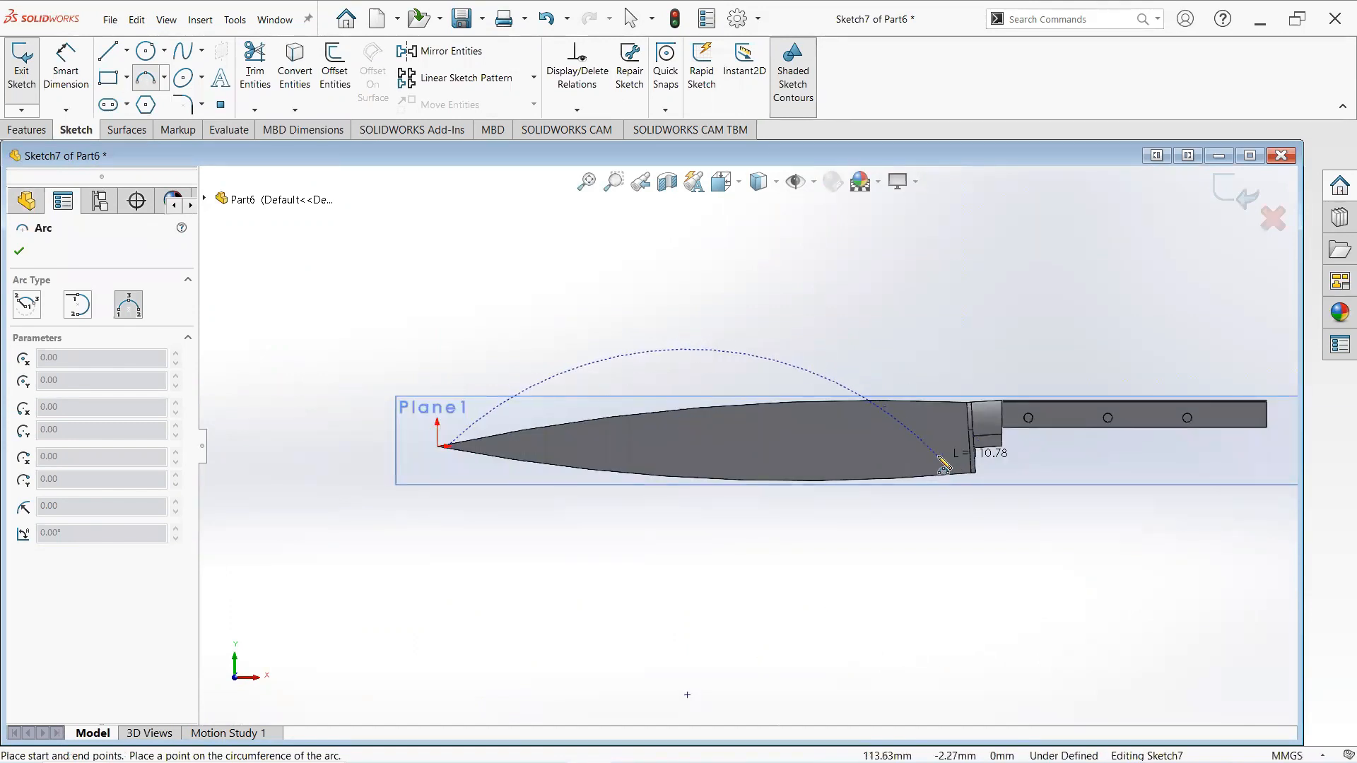
left_click(947, 459)
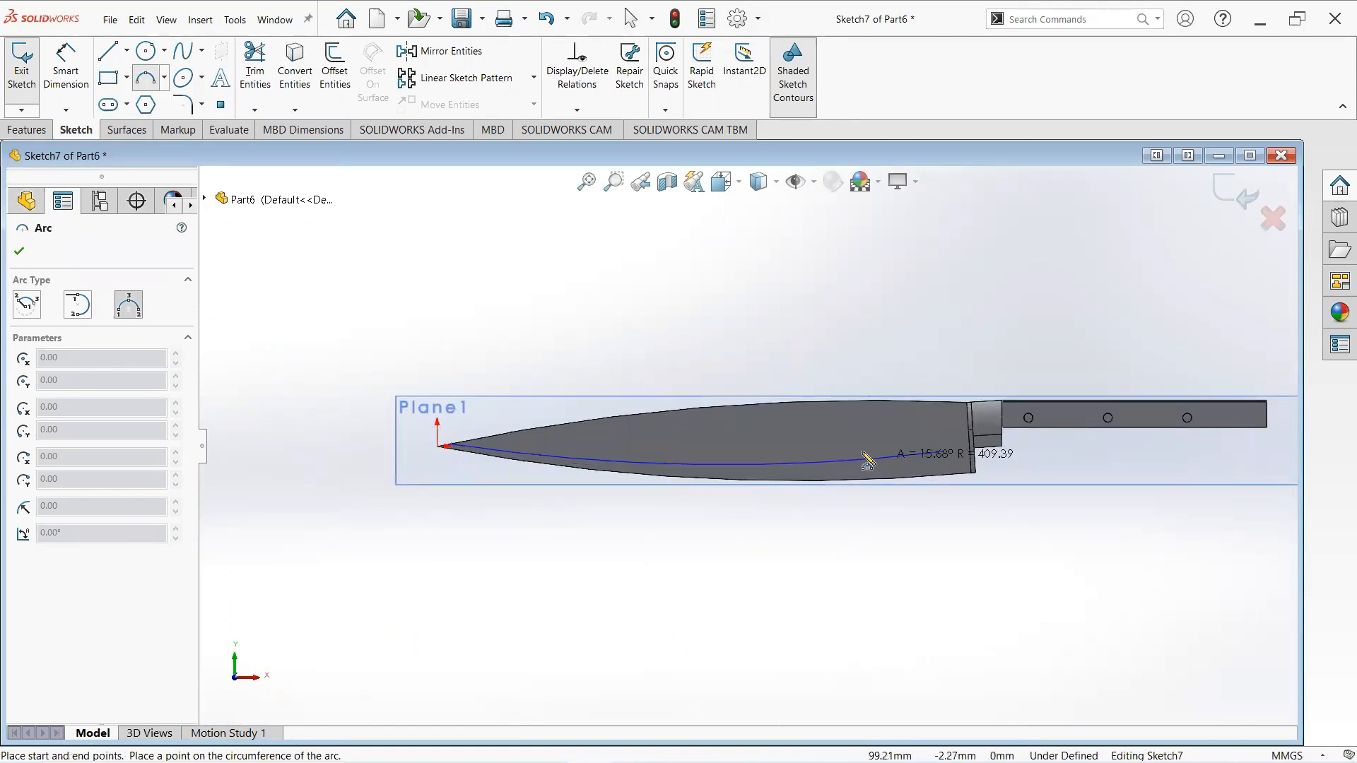
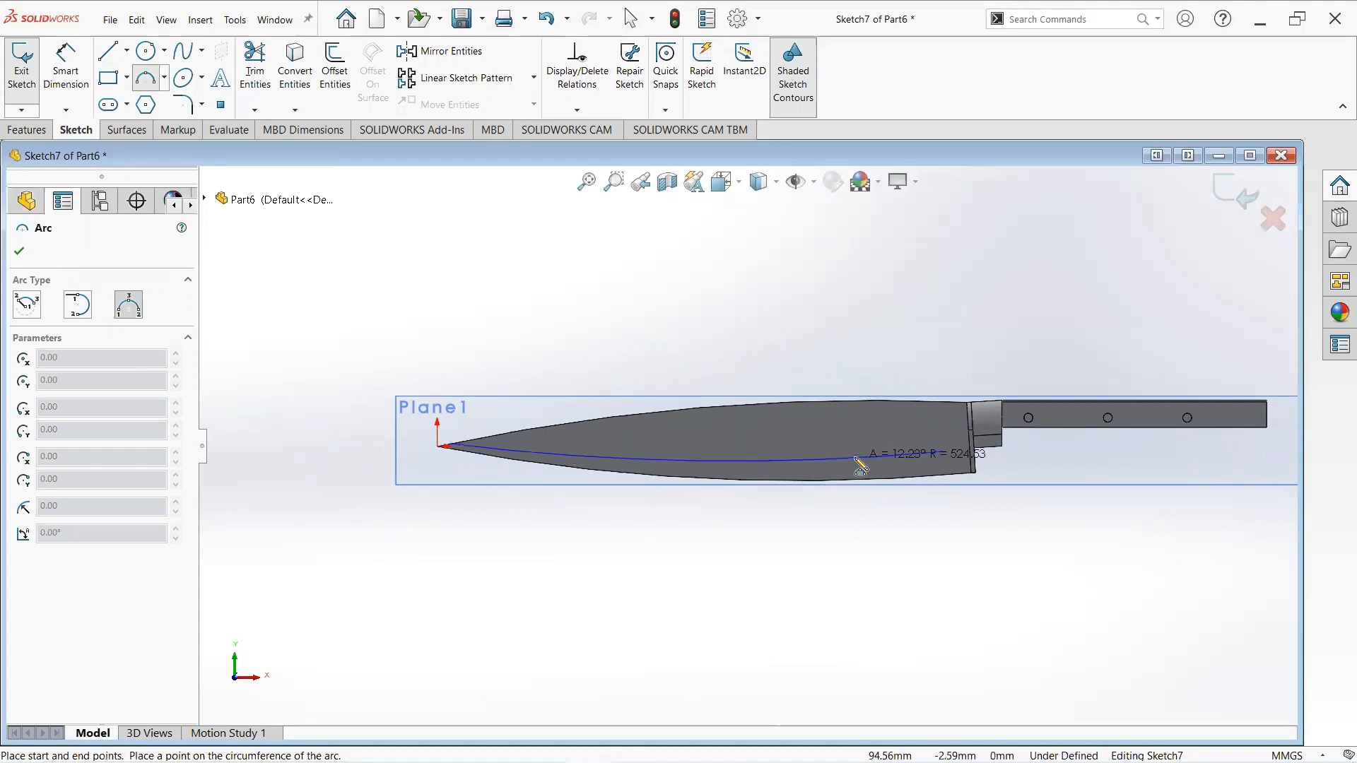
- Complete the three-point arc running along the blade from its tip toward the bolster
left_click(857, 466)
right_click(876, 467)
left_click(1011, 464)
scroll(1012, 463, "up", 1)
scroll(1012, 463, "down", 2)
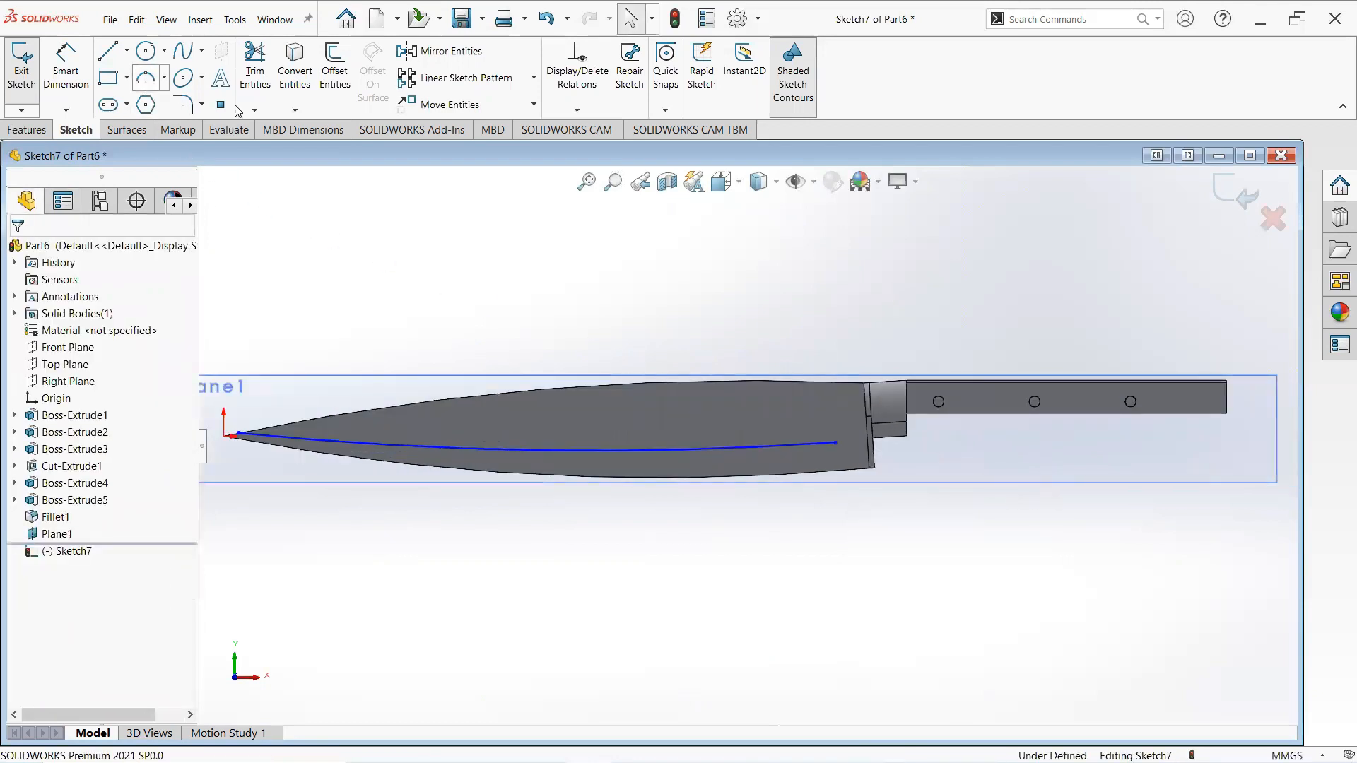
- Draw a short arc from the curve's end near the bolster curving down to the blade's lower edge
left_click(145, 81)
left_click(835, 445)
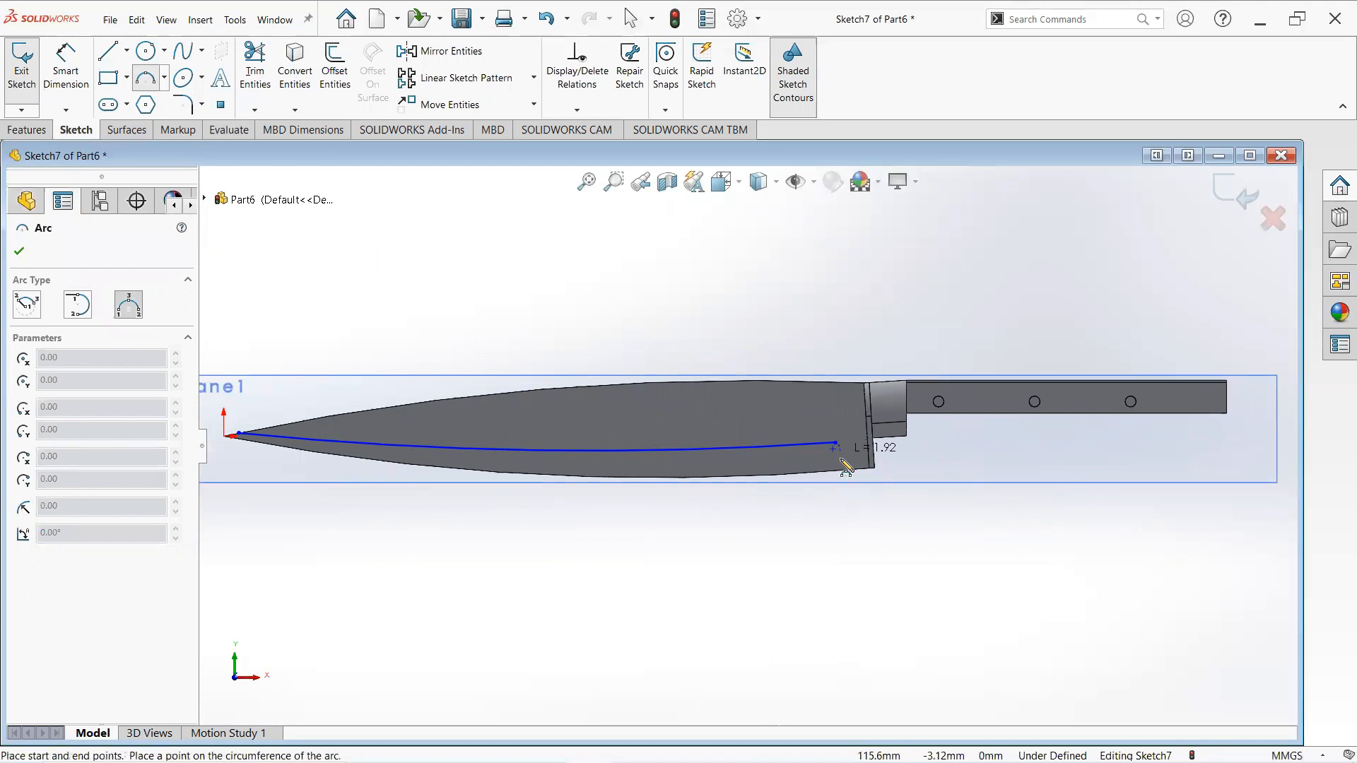
left_click(836, 473)
left_click(850, 467)
right_click(848, 452)
left_click(879, 470)
scroll(532, 413, "up", 1)
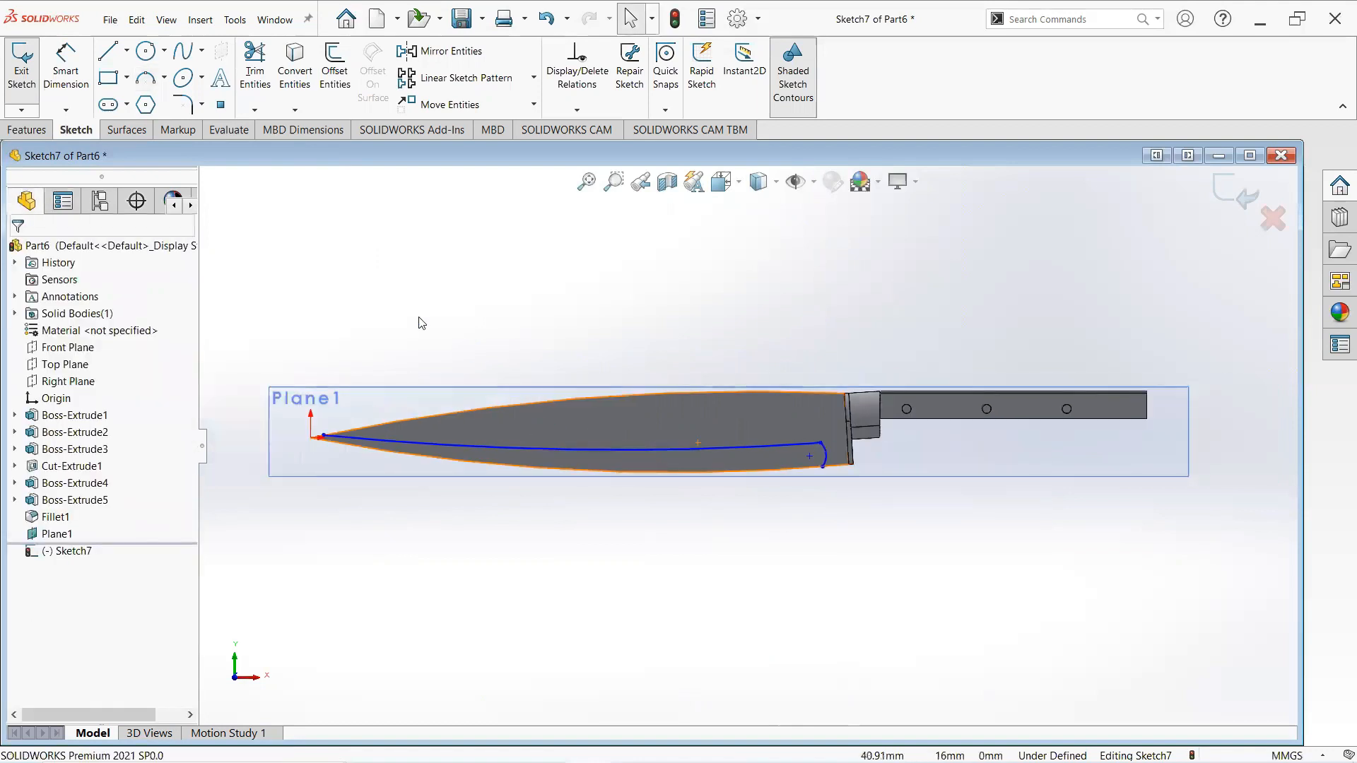
- Dimension the arc's start point 2.8 mm horizontally from the origin at the blade tip
left_click(65, 65)
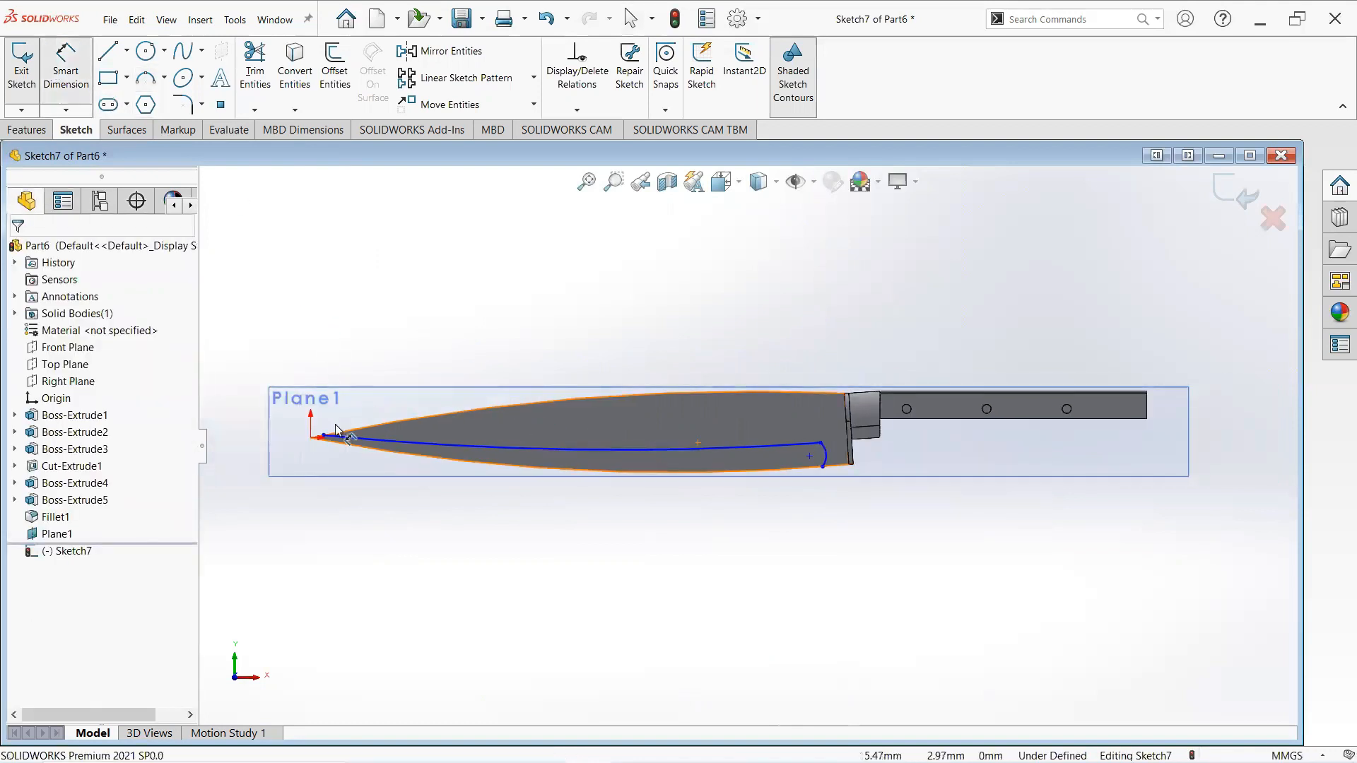
scroll(336, 431, "down", 5)
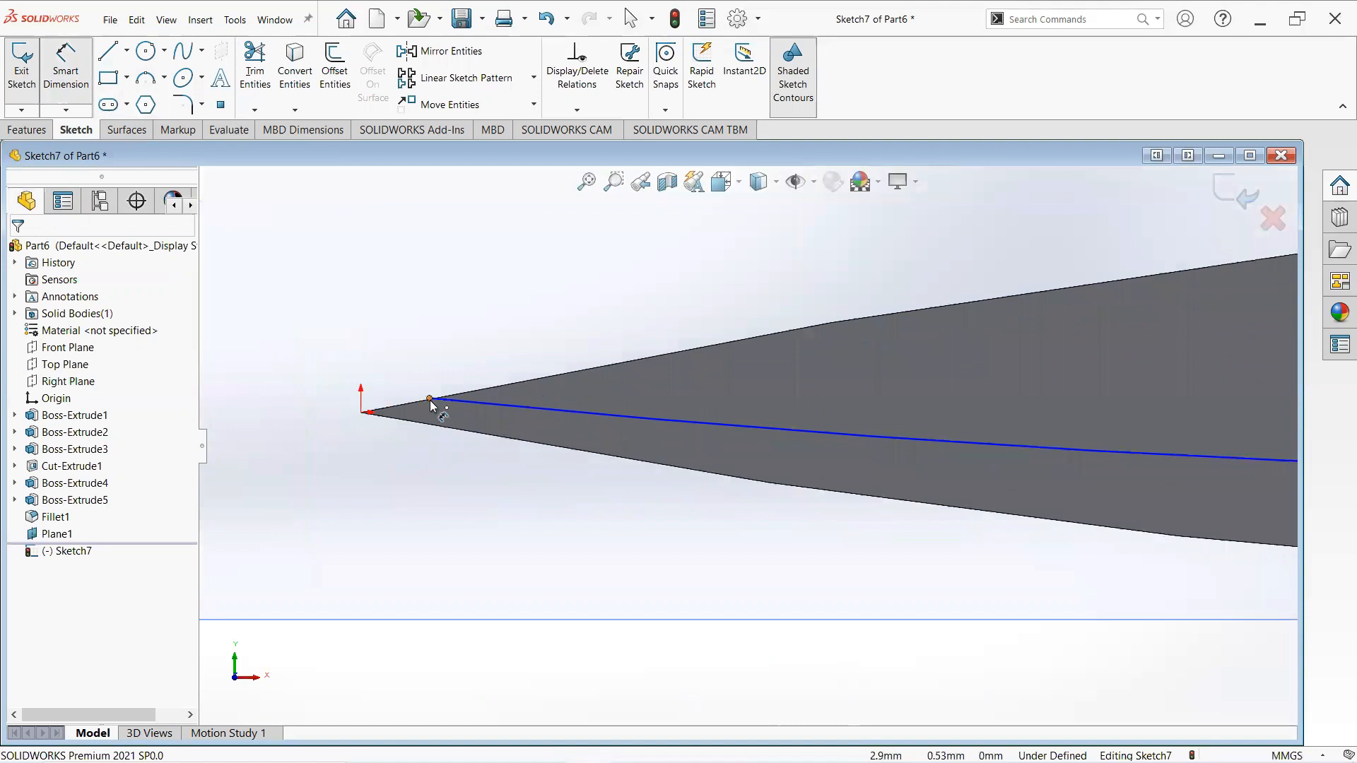
left_click(429, 400)
left_click(362, 412)
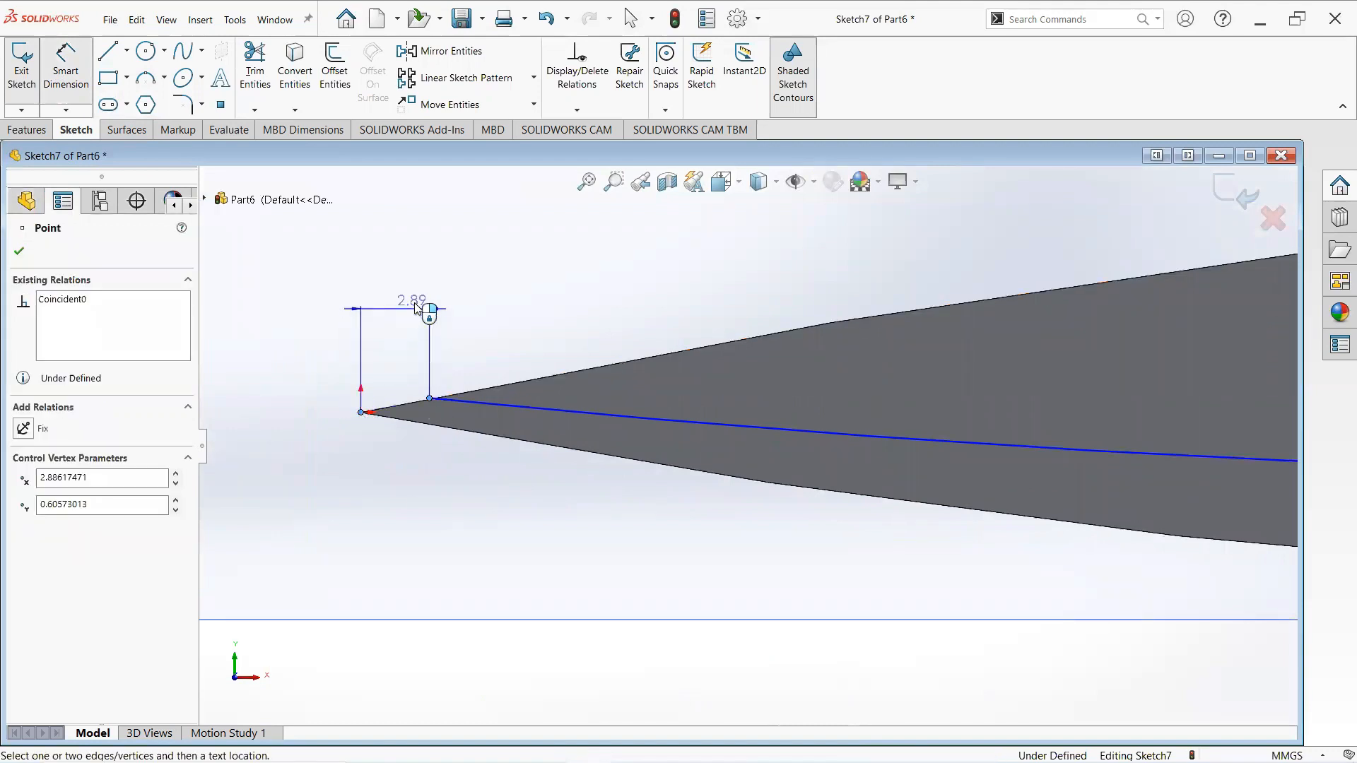
left_click(415, 303)
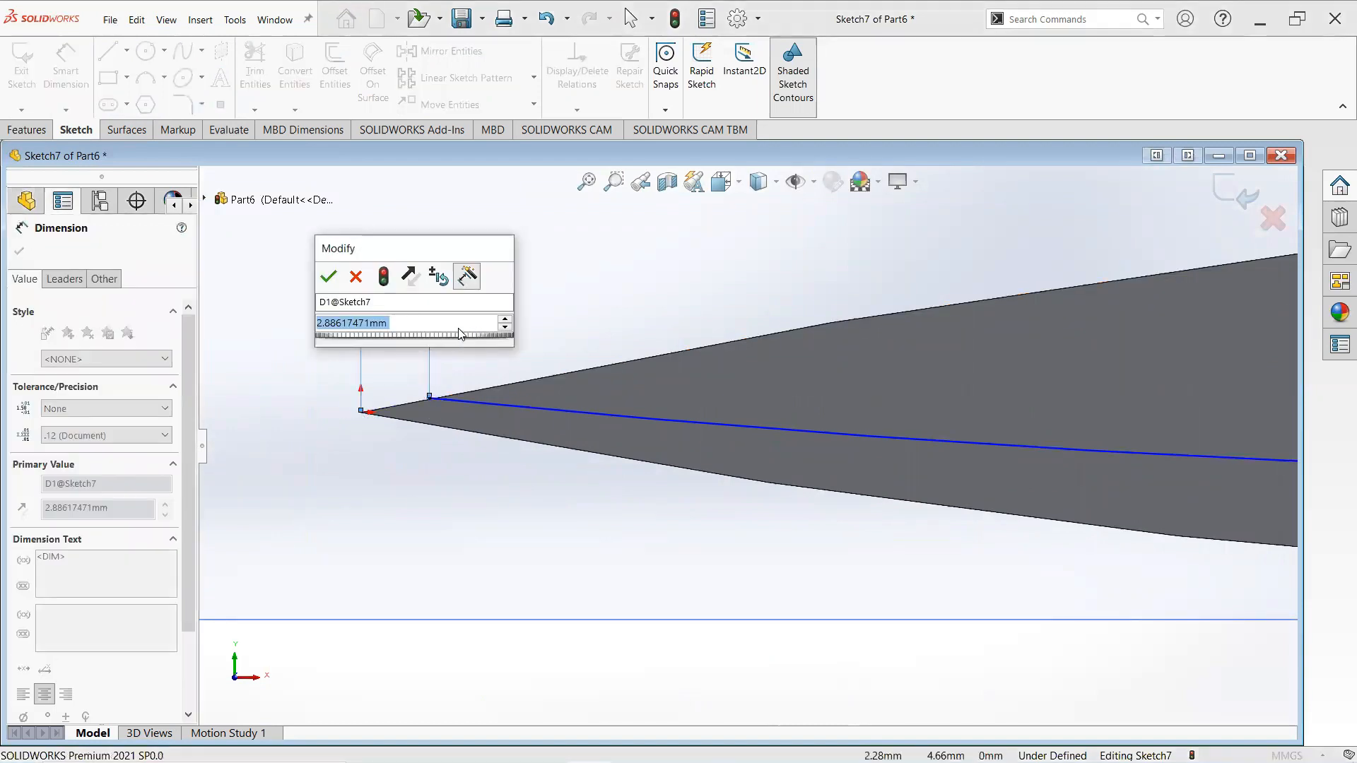
type("2.")
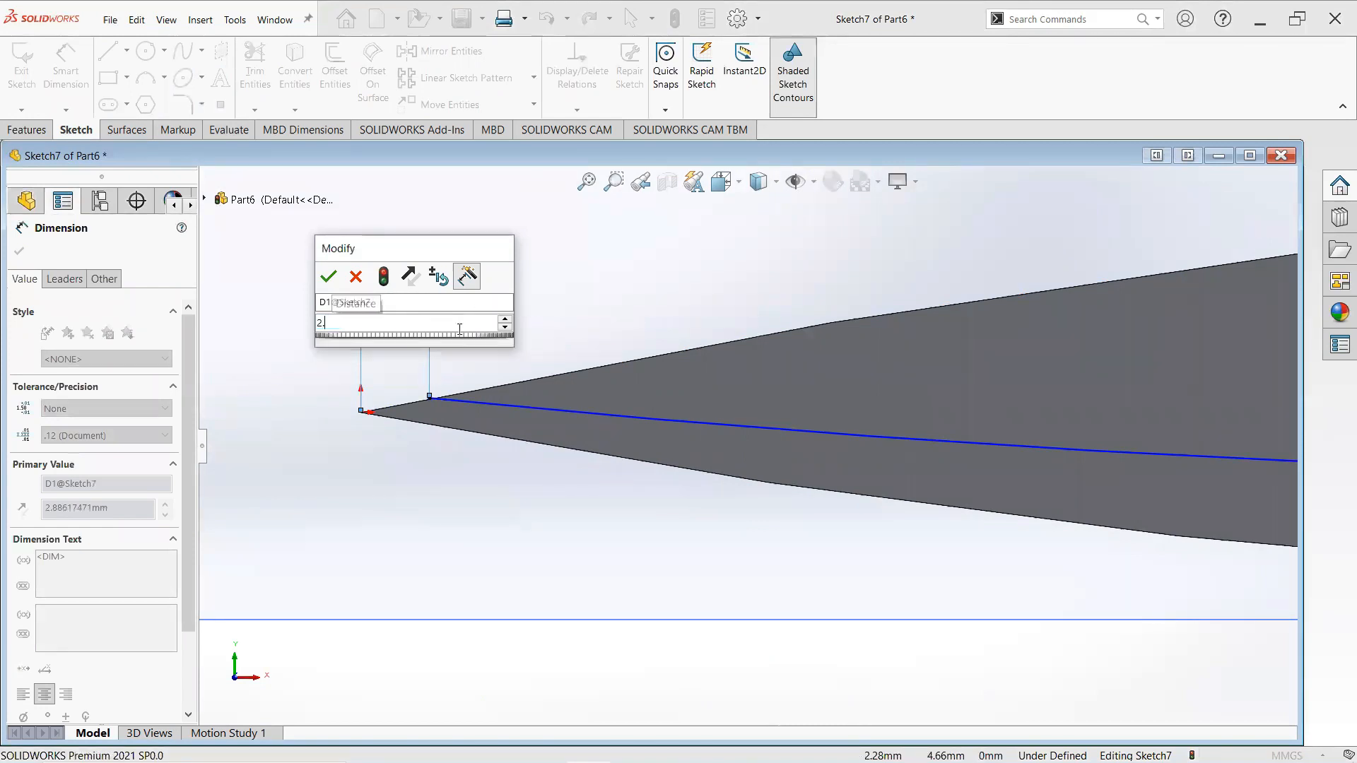
type("8")
key("Return")
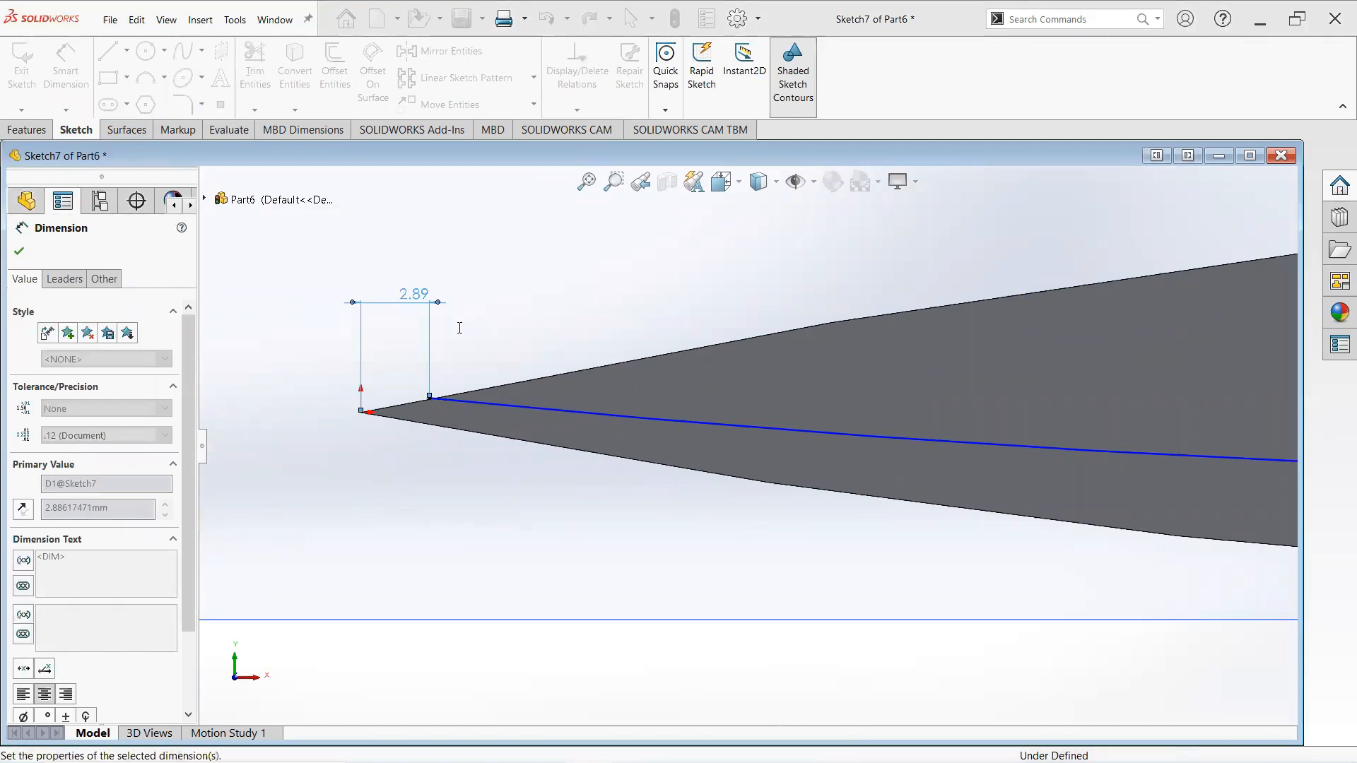
- Add a driven vertical dimension between the arc's start point and the origin
scroll(649, 374, "up", 2)
scroll(568, 440, "down", 2)
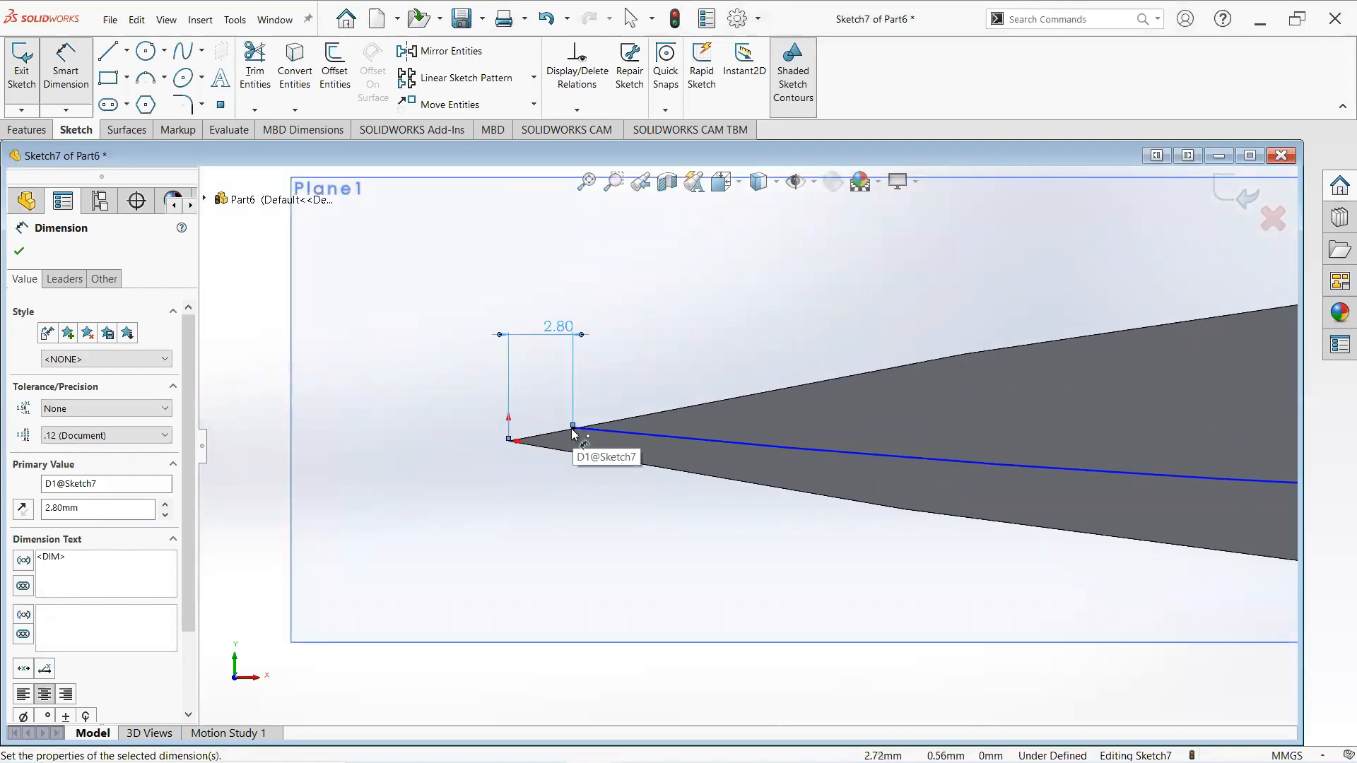
left_click(574, 433)
scroll(1088, 488, "up", 3)
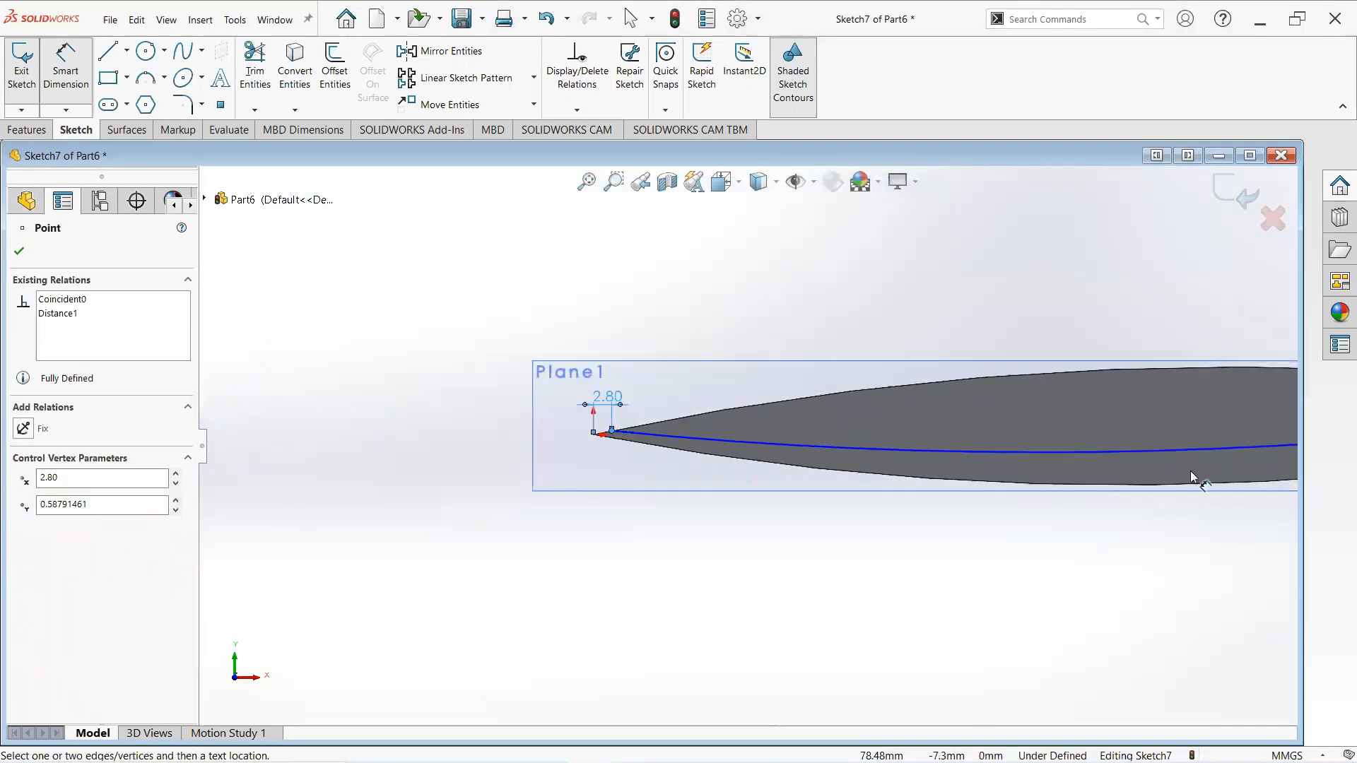
scroll(1188, 462, "down", 2)
scroll(339, 404, "up", 3)
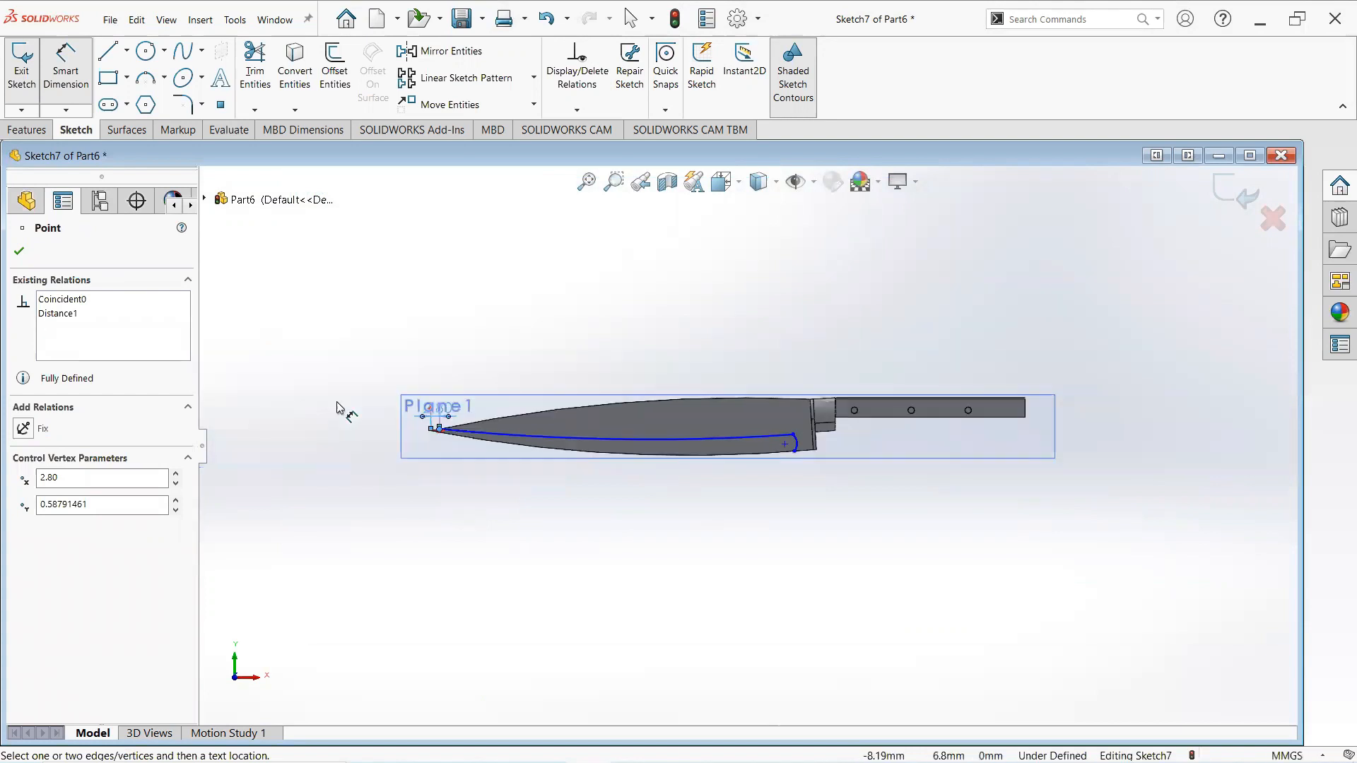
scroll(557, 434, "down", 5)
scroll(472, 475, "down", 3)
scroll(474, 485, "down", 4)
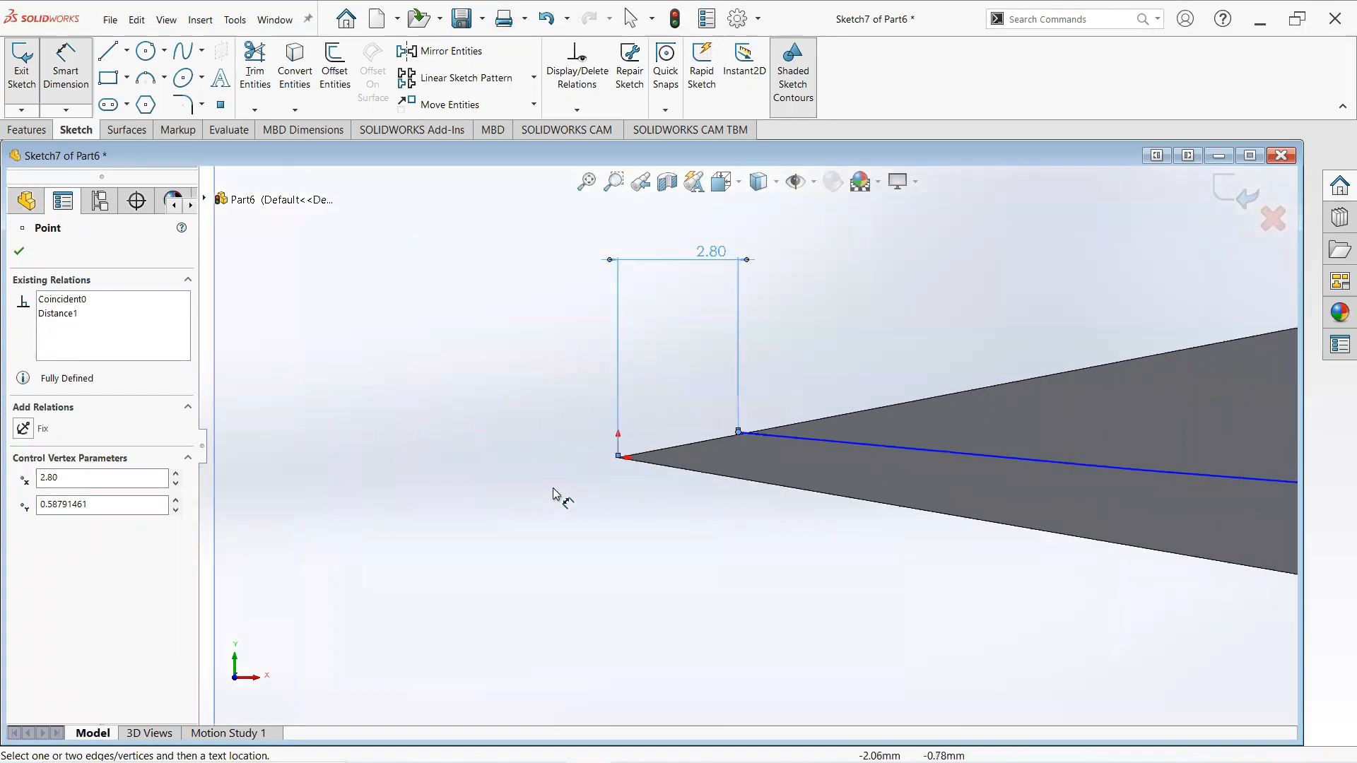
left_click(620, 459)
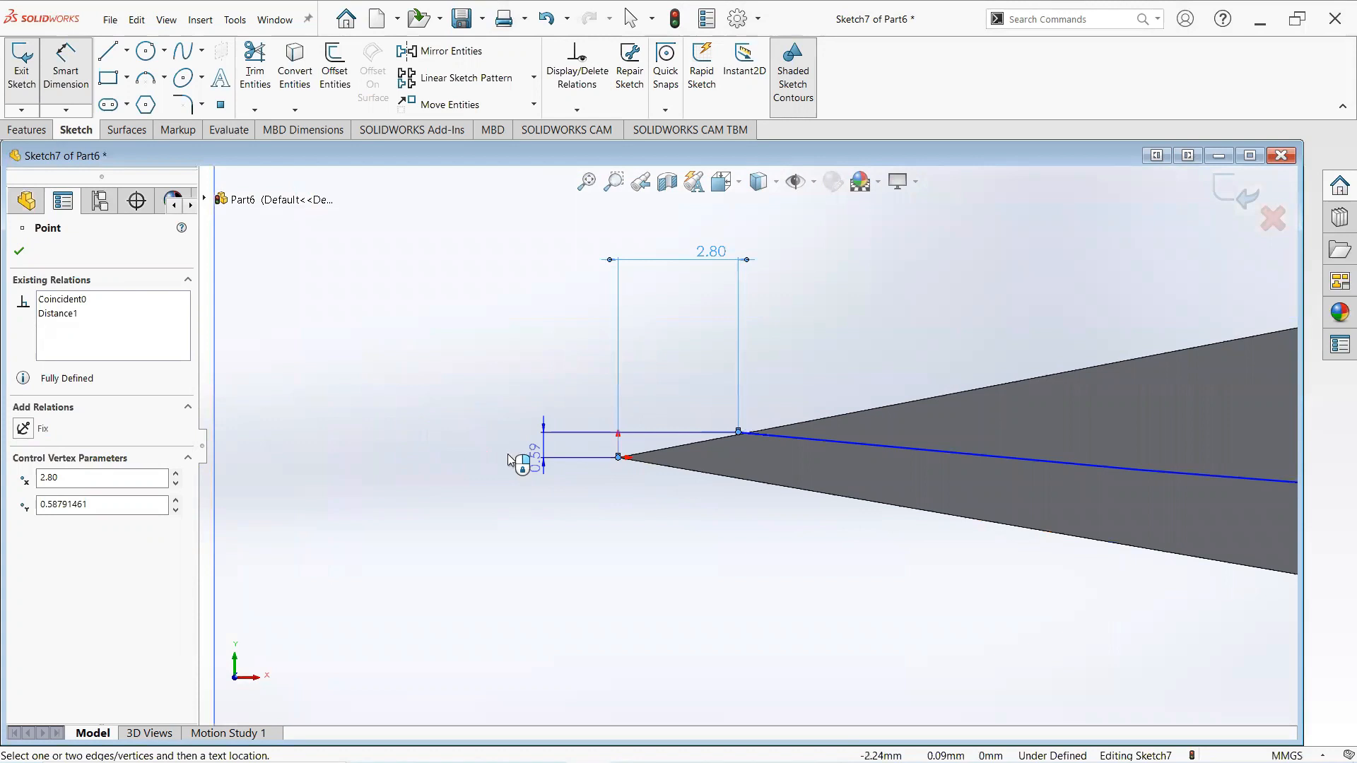
left_click(483, 459)
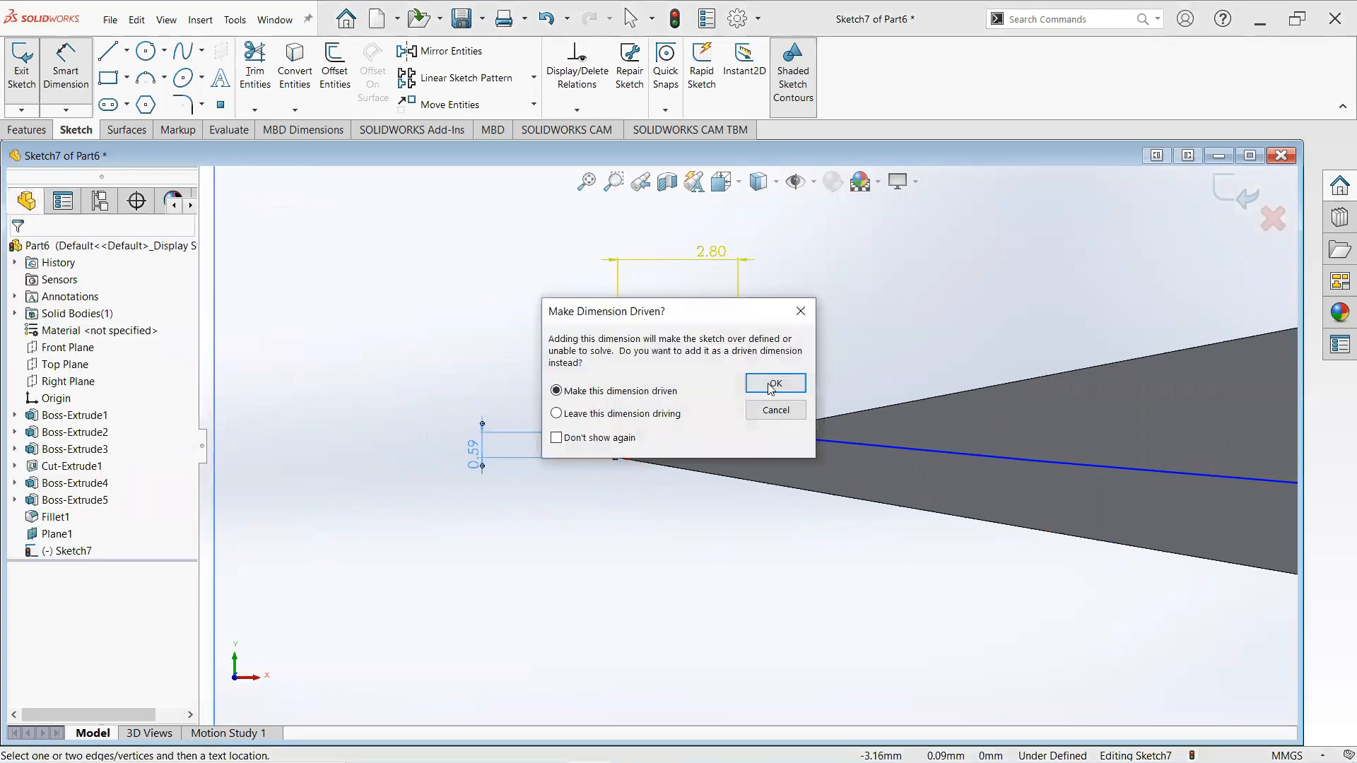
left_click(774, 384)
scroll(894, 460, "up", 1)
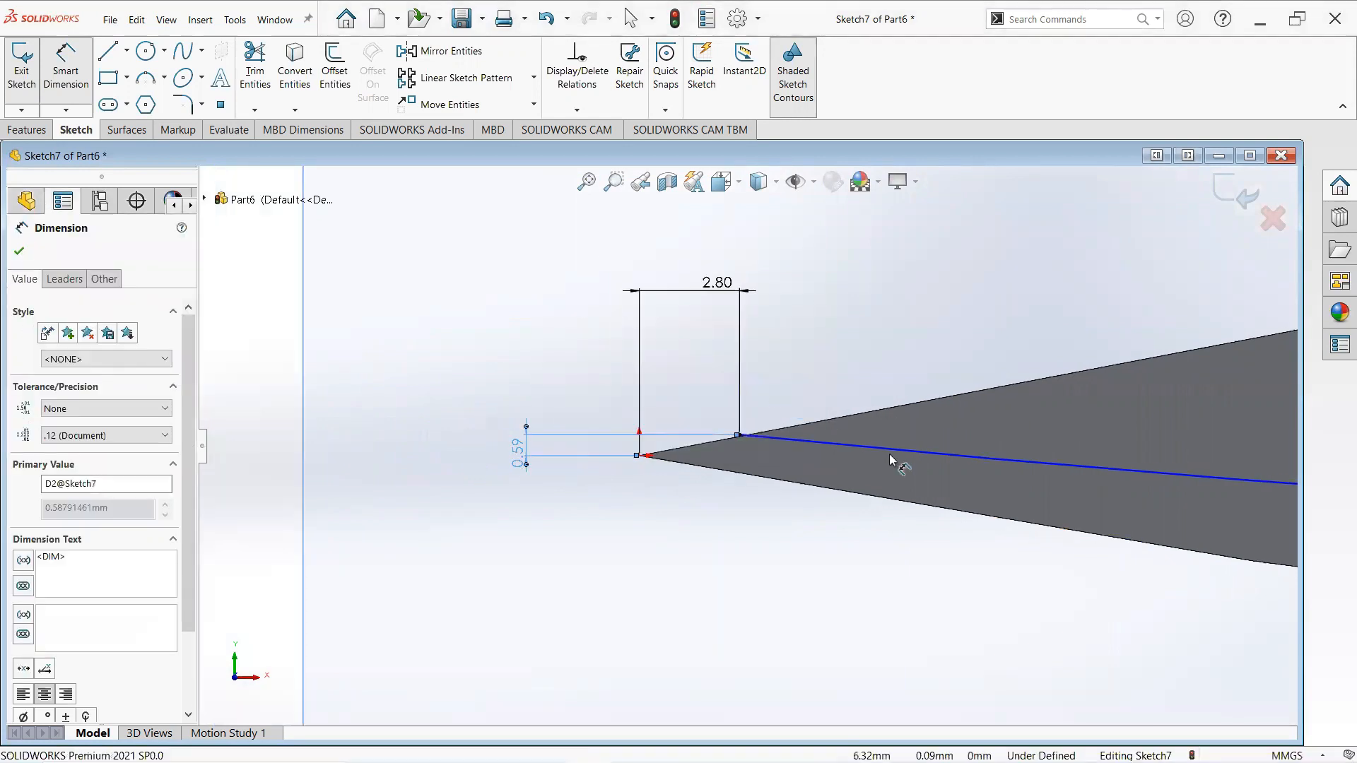
scroll(890, 460, "up", 1)
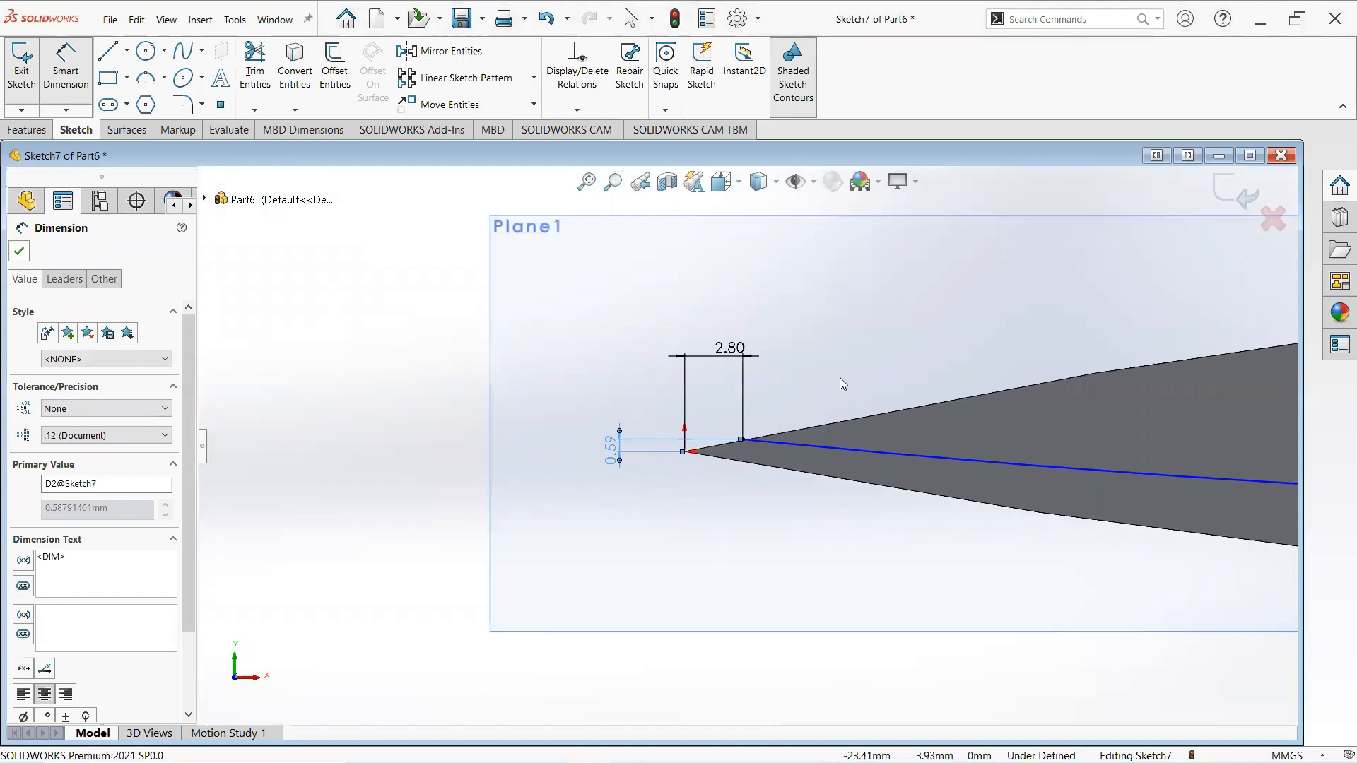
key("Escape")
- Dimension the horizontal distance between the arc's start point and its end near the bolster as 112 mm
scroll(1168, 465, "up", 9)
scroll(1169, 465, "down", 1)
scroll(864, 400, "down", 1)
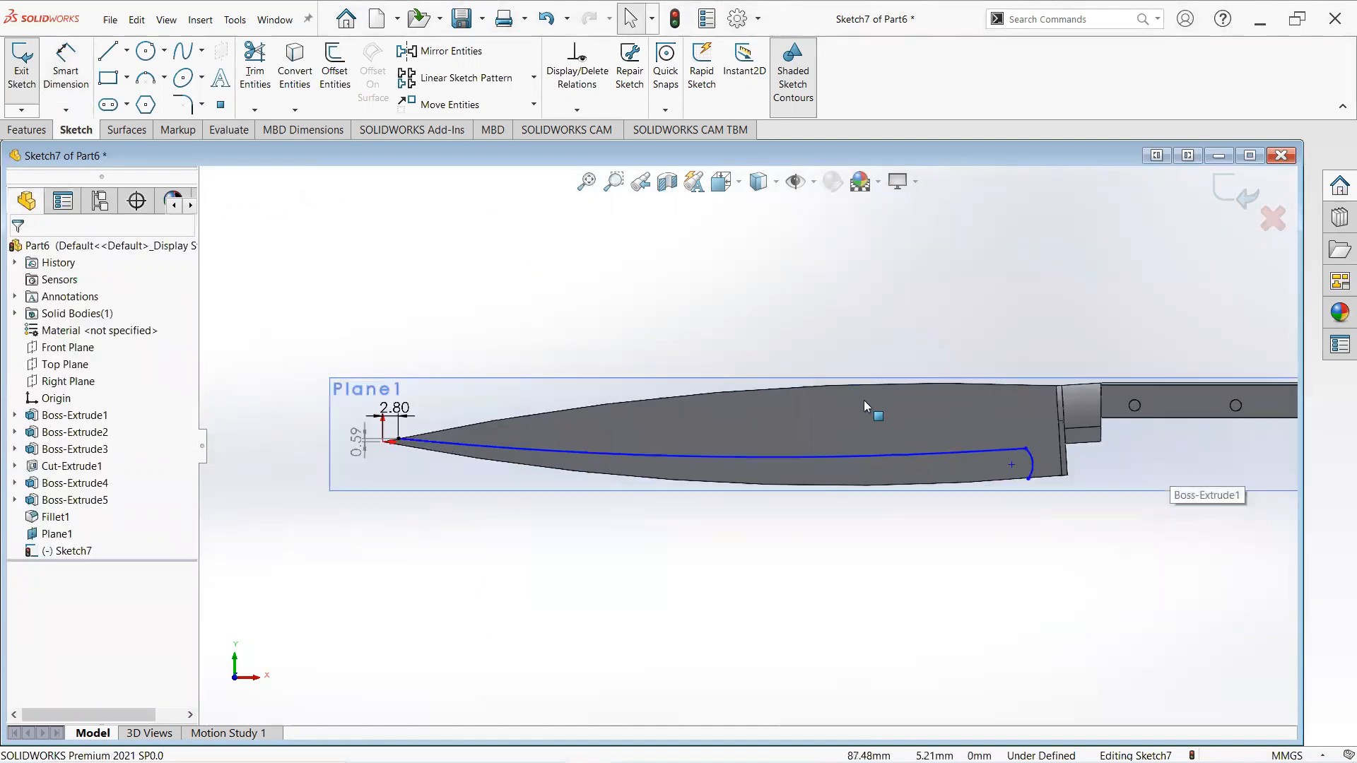
left_click(66, 67)
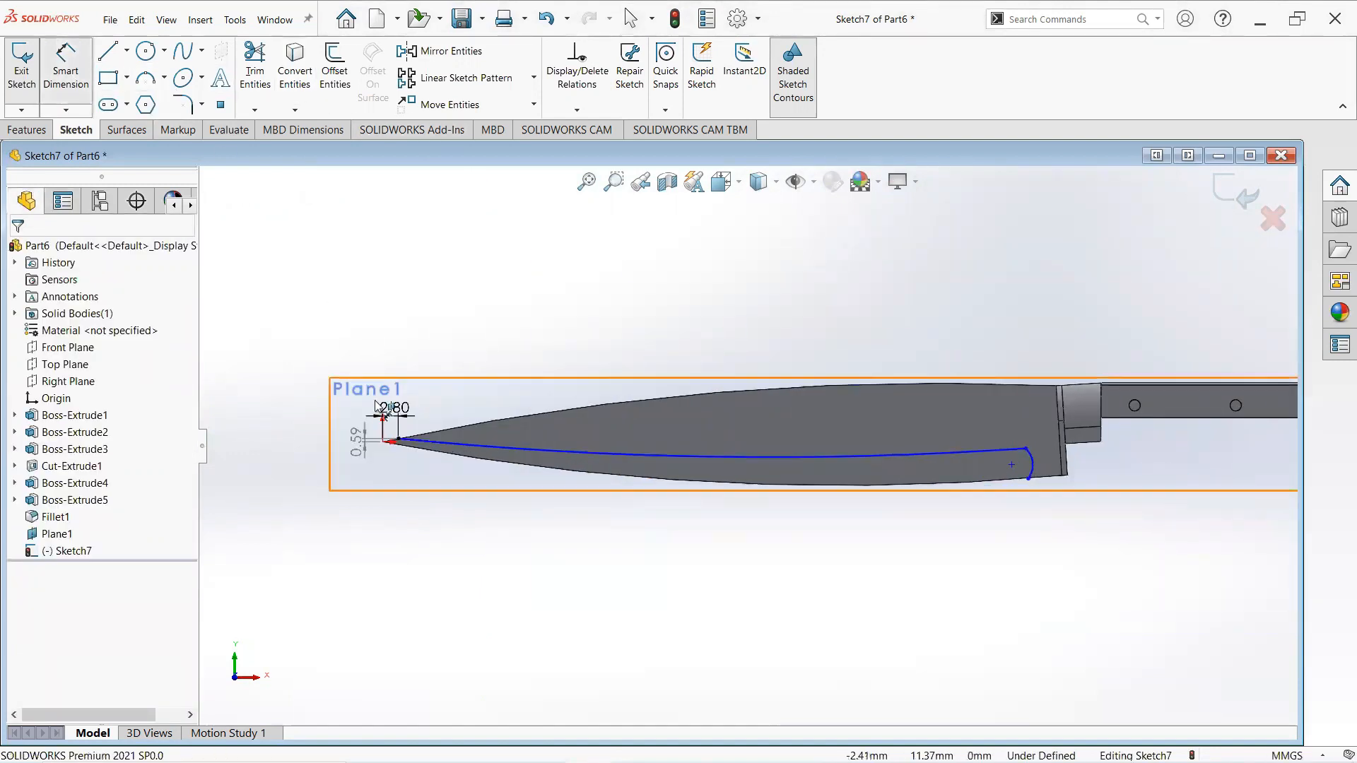
scroll(377, 407, "down", 3)
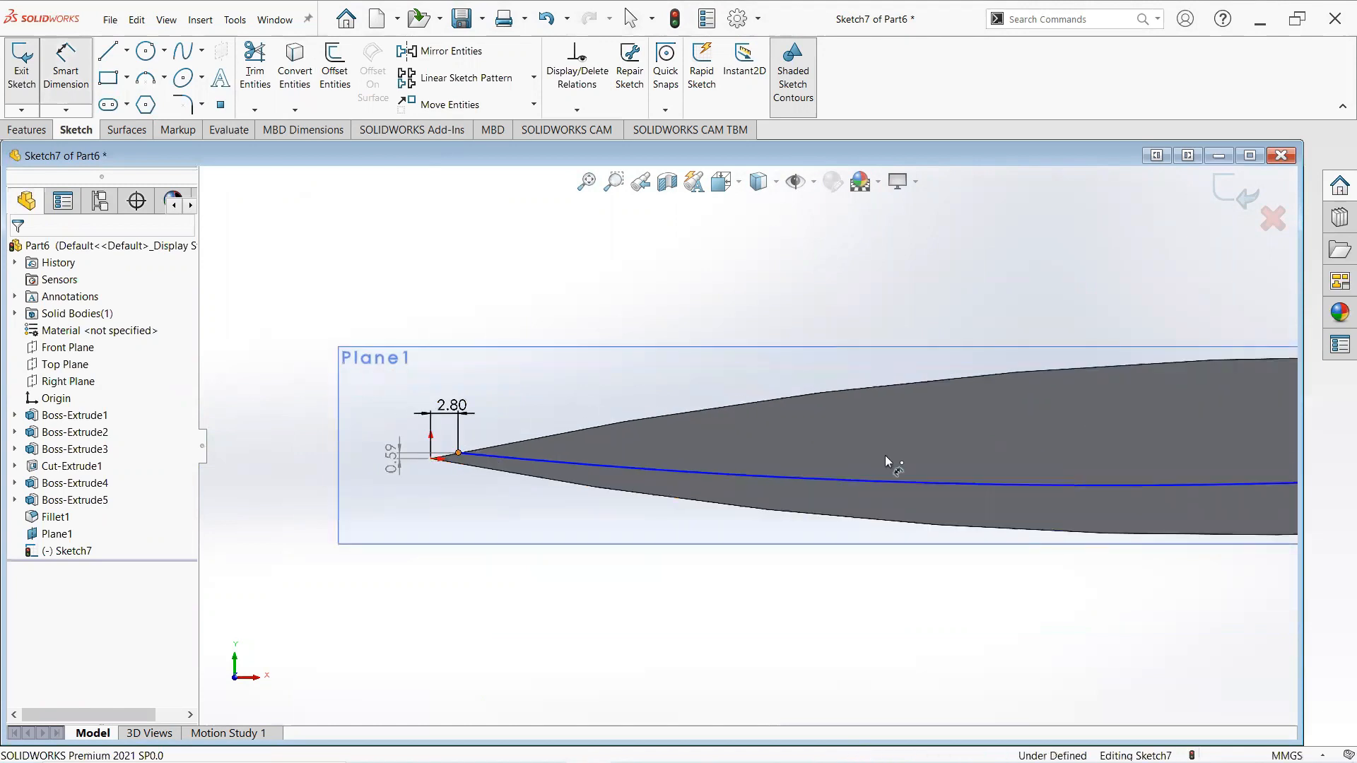
scroll(885, 456, "up", 3)
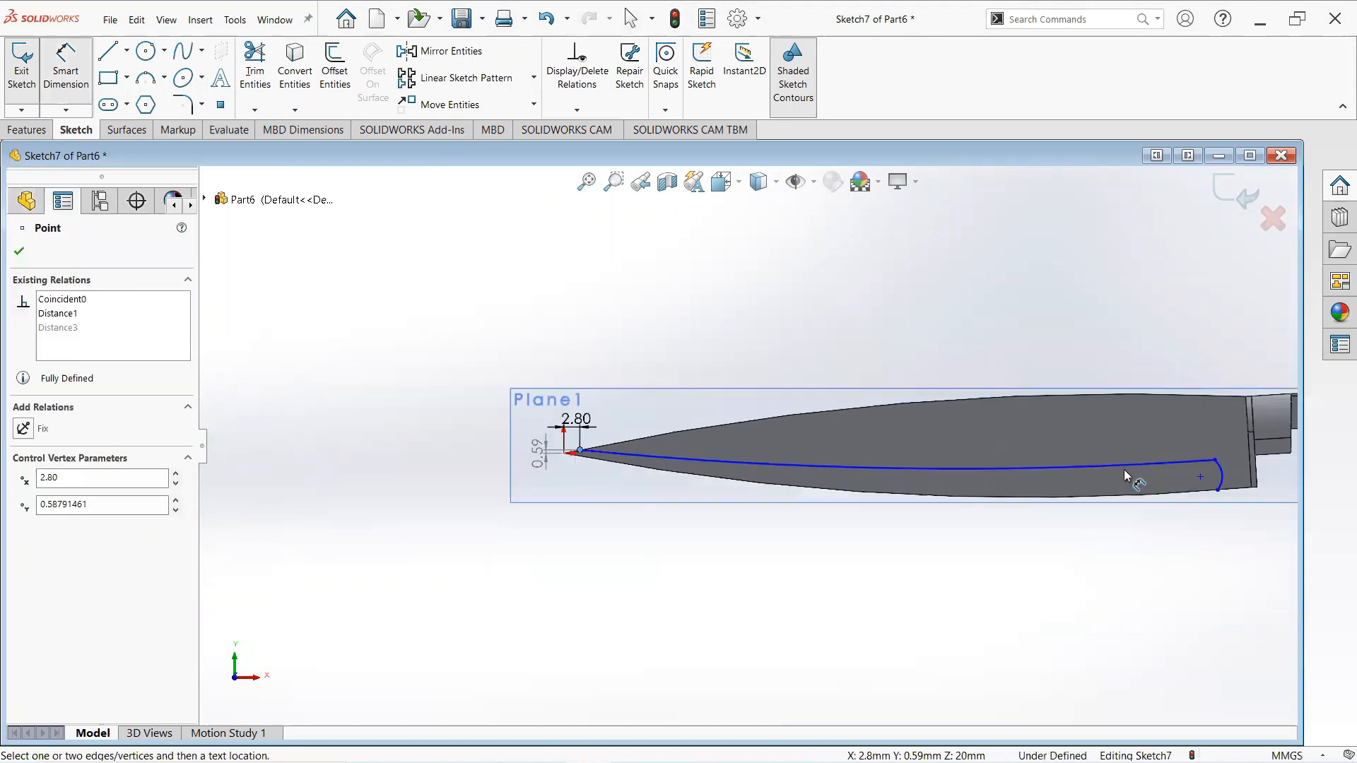
left_click(1215, 461)
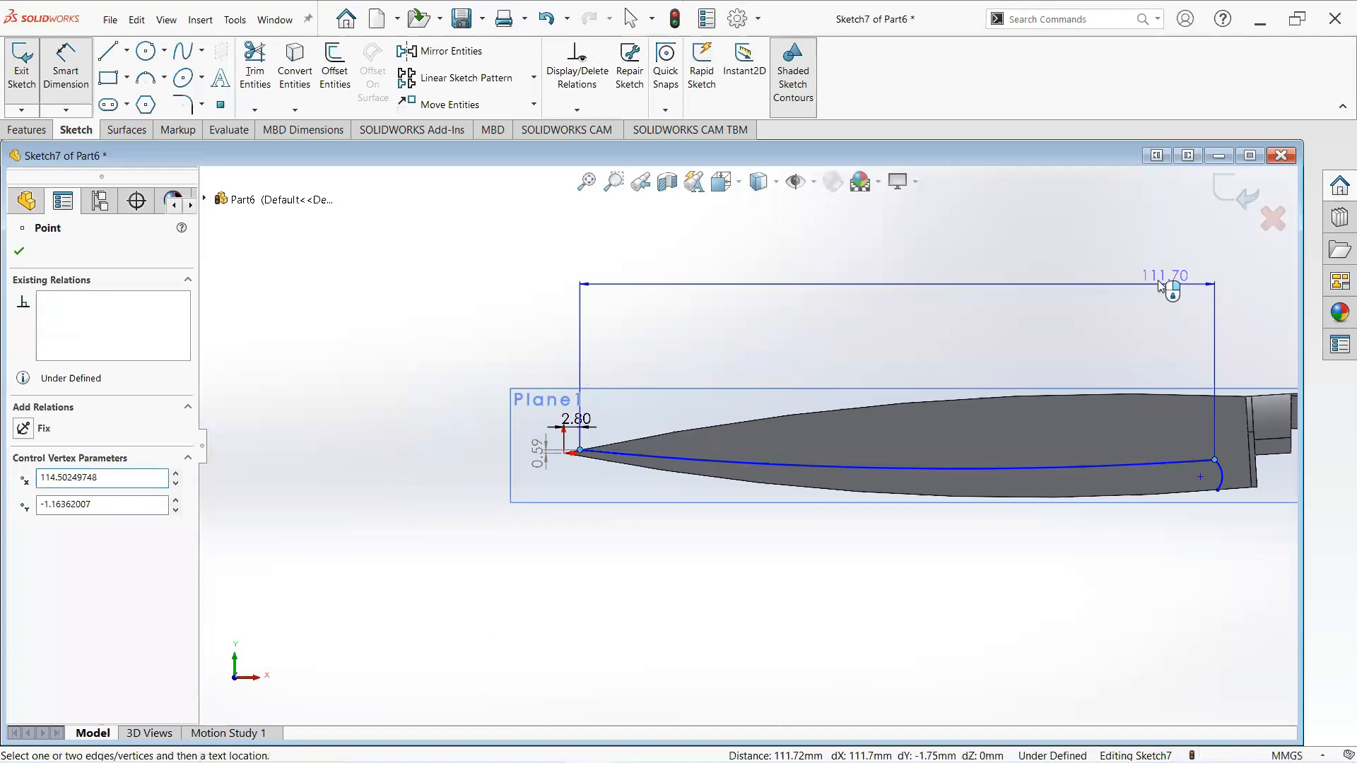
left_click(1163, 287)
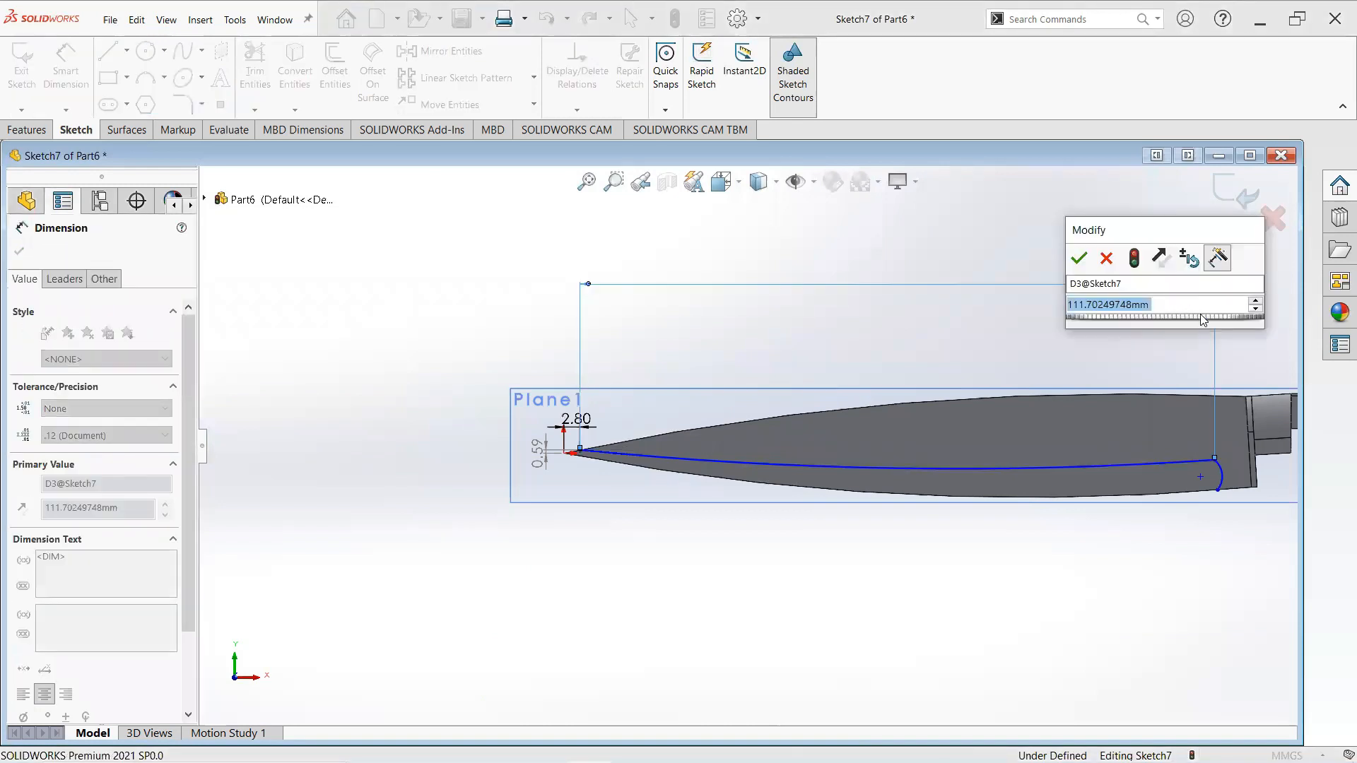
type("112")
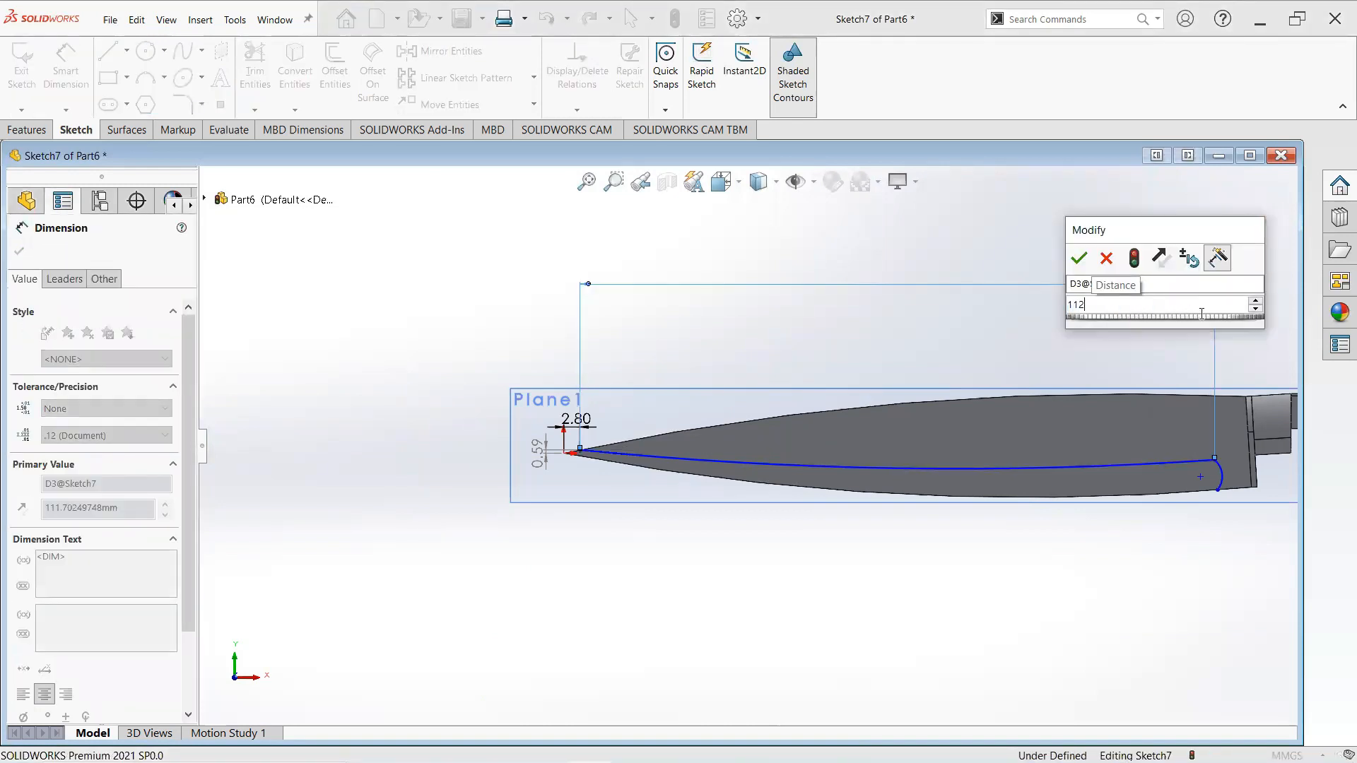
key("Return")
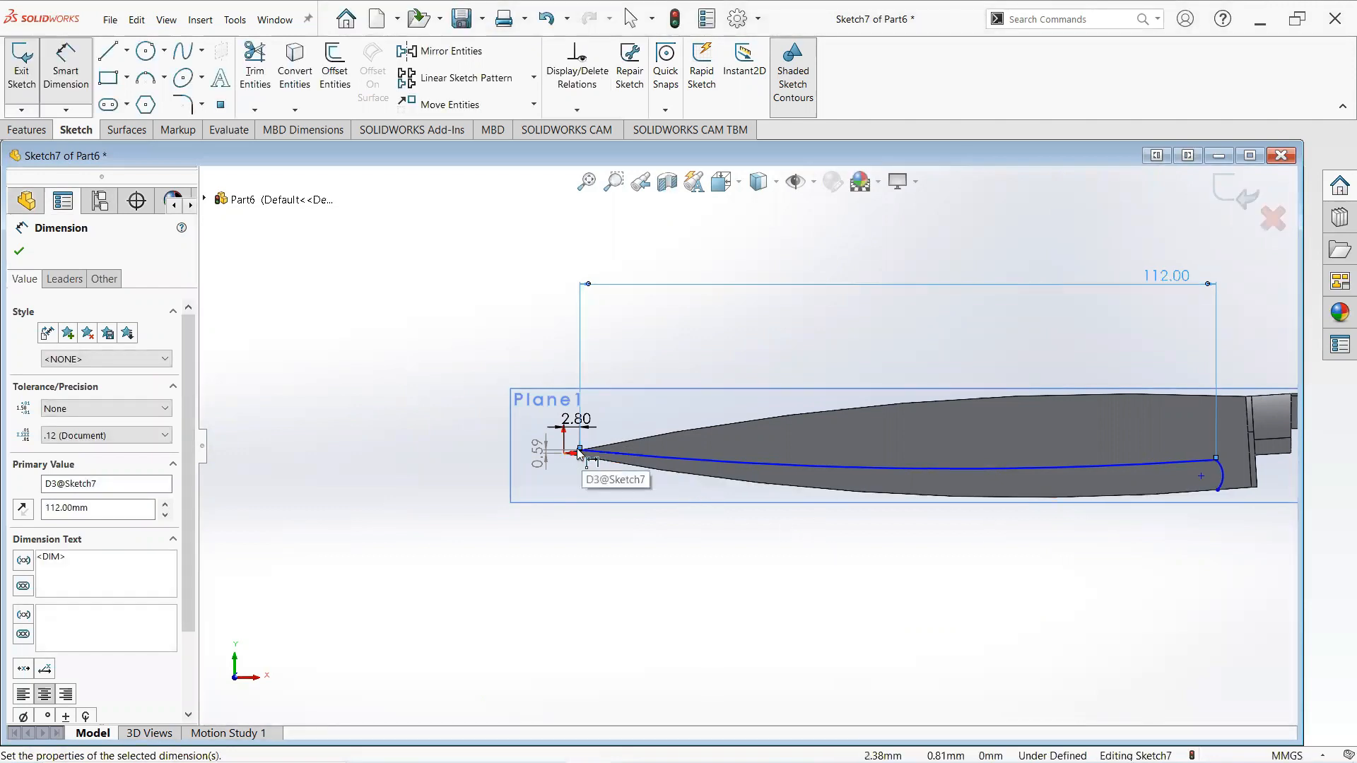
scroll(590, 436, "down", 4)
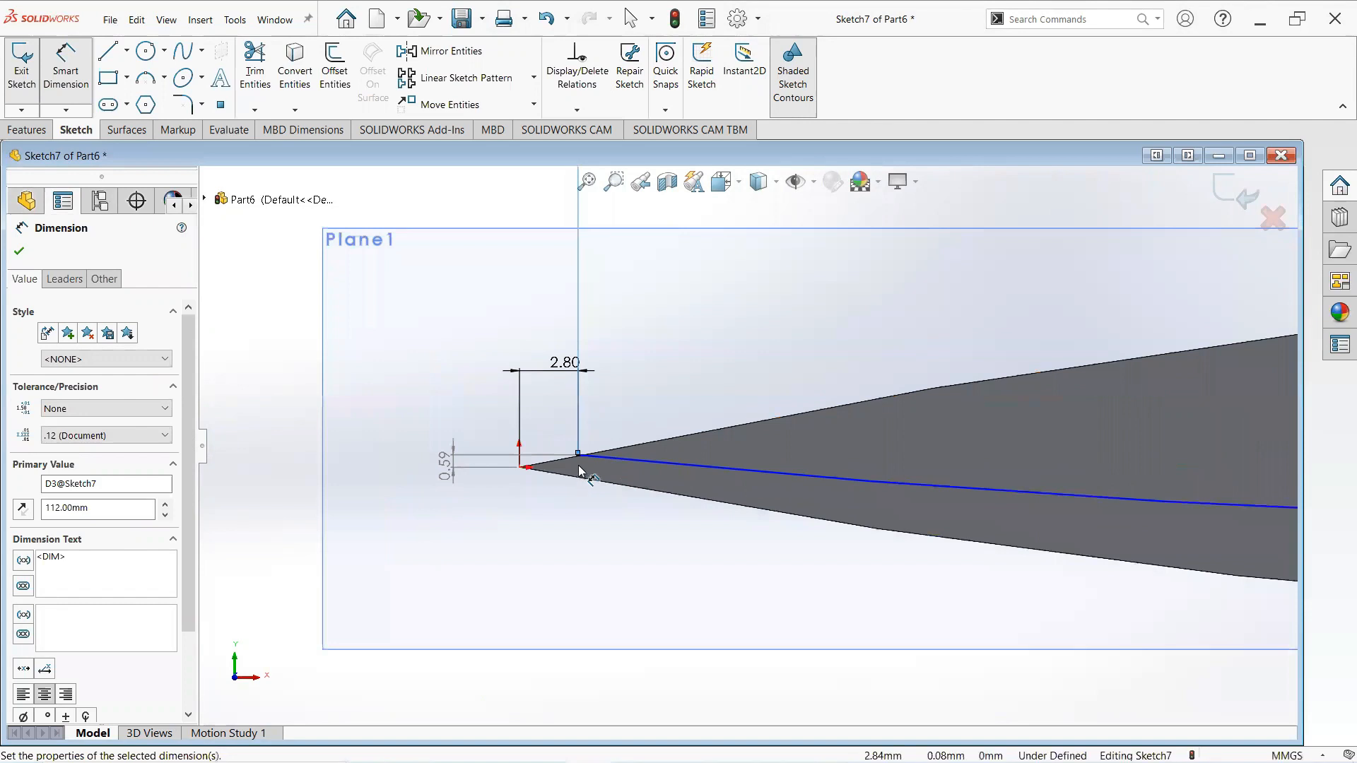
key("Escape")
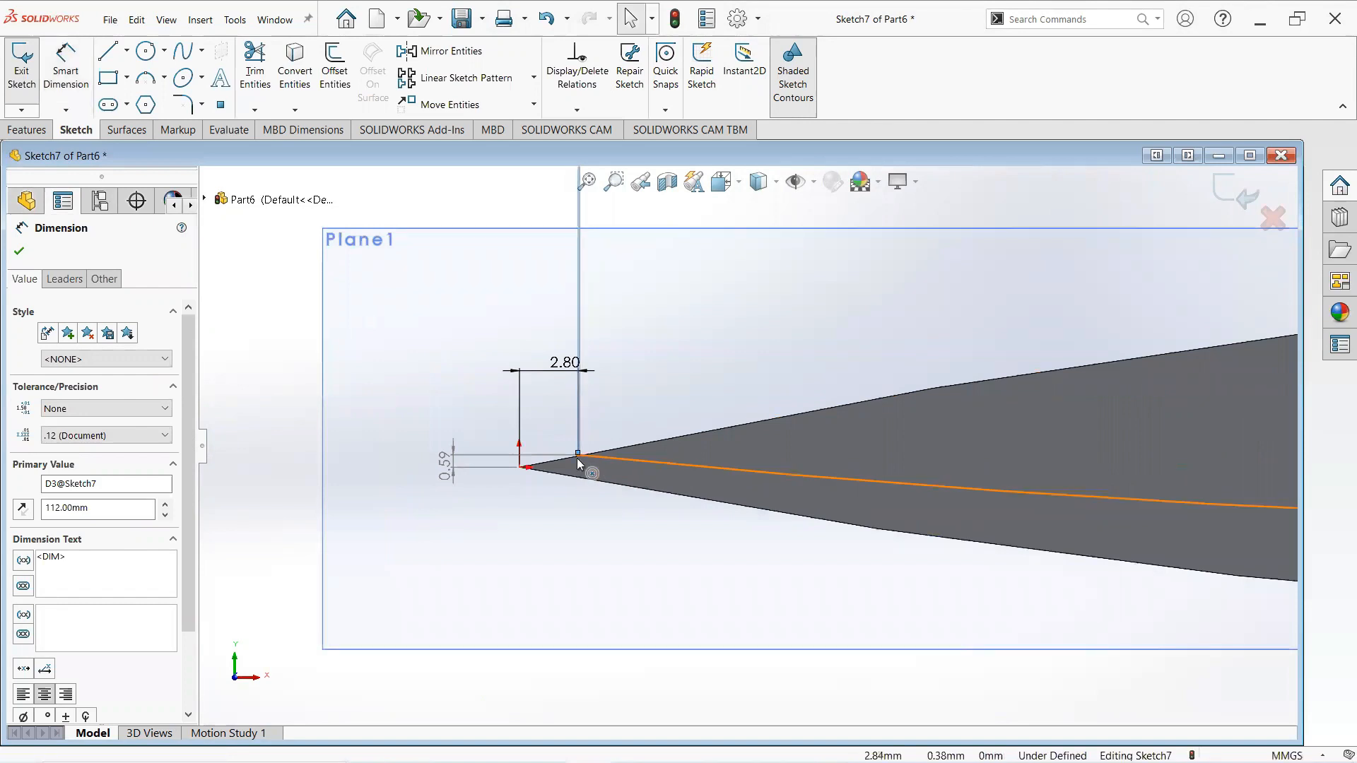
left_click_drag(577, 456, 291, 221)
scroll(683, 341, "up", 3)
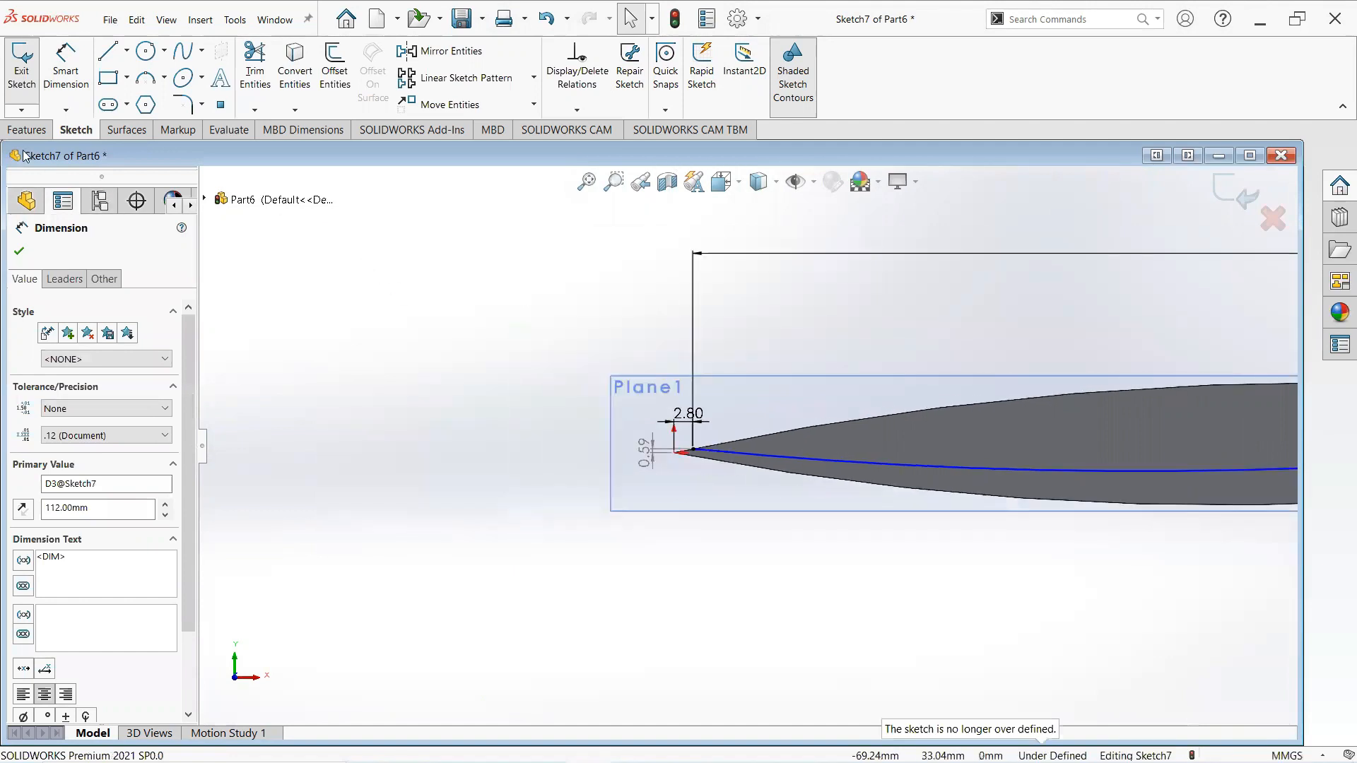
key("Escape")
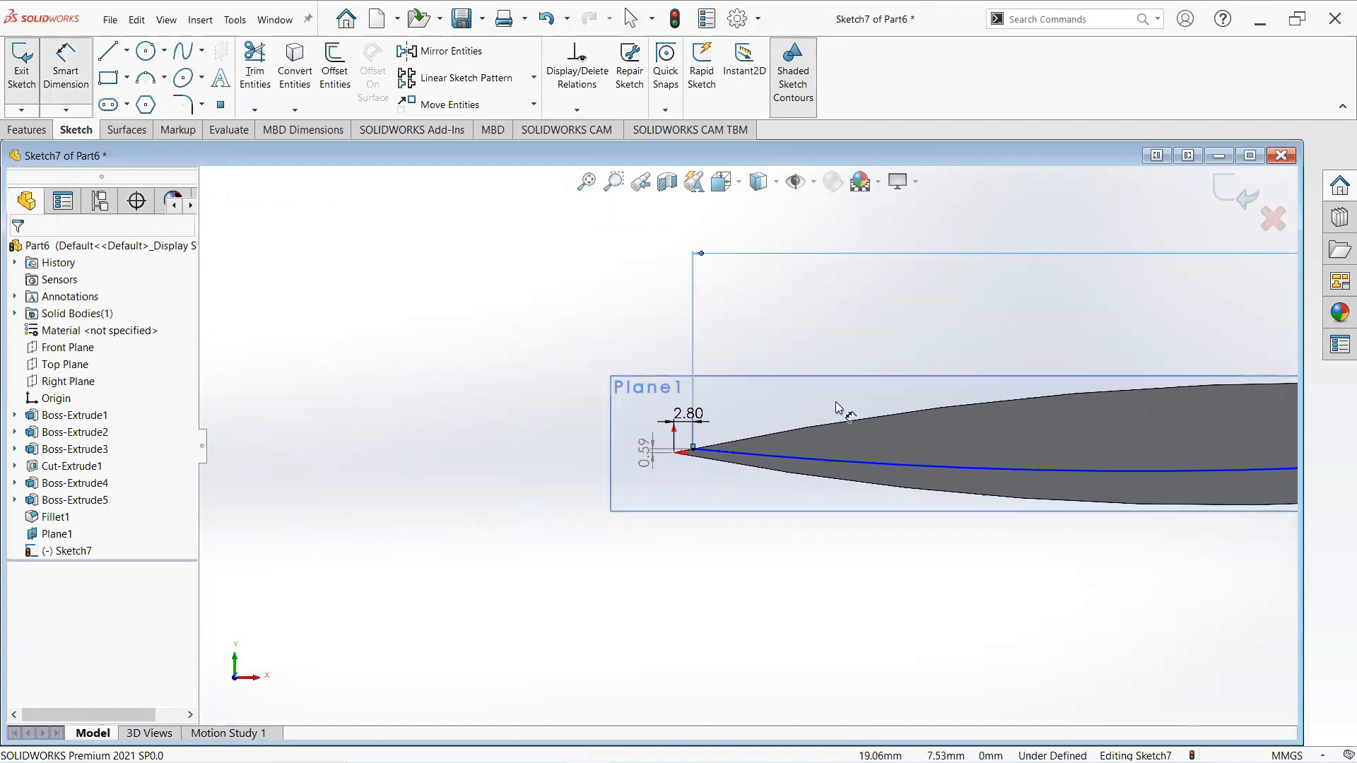
scroll(1018, 448, "down", 1)
scroll(1017, 449, "up", 1)
scroll(1018, 449, "down", 5)
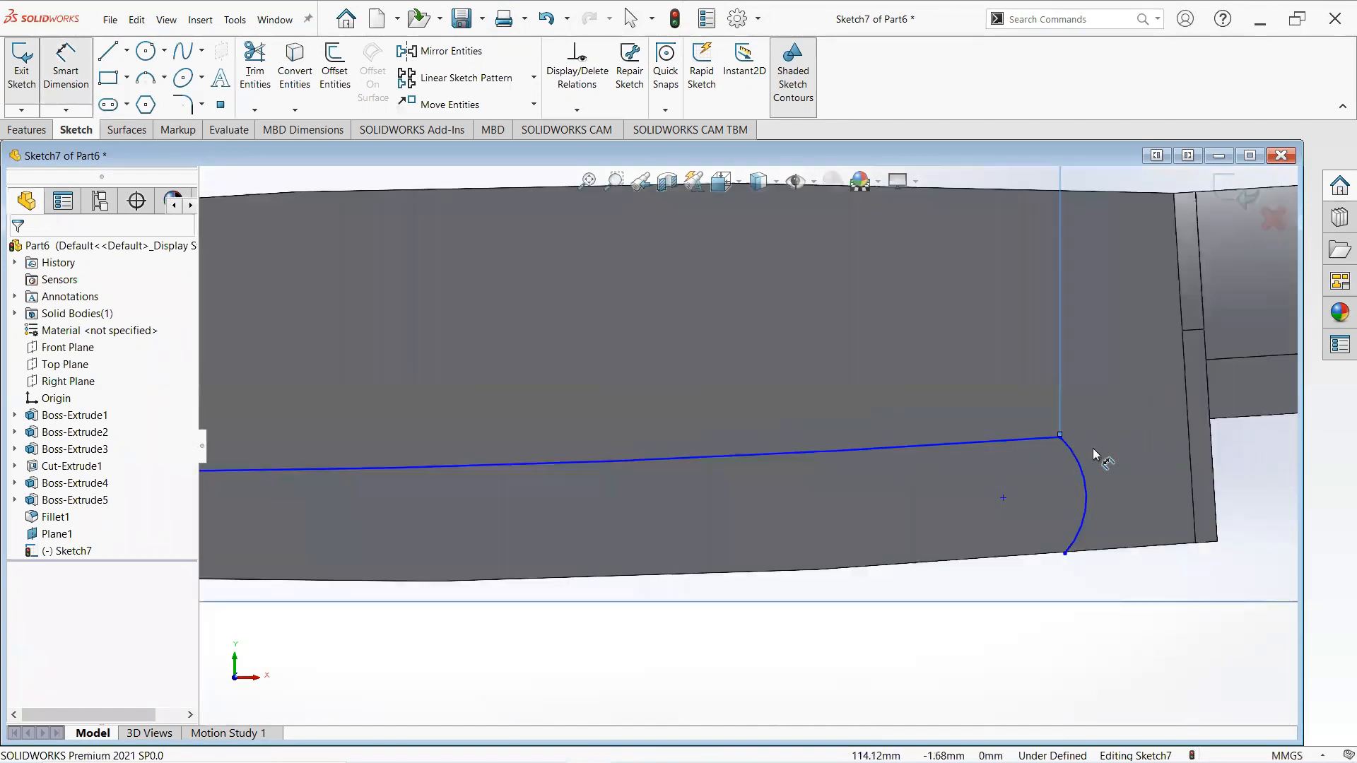
scroll(1015, 446, "down", 1)
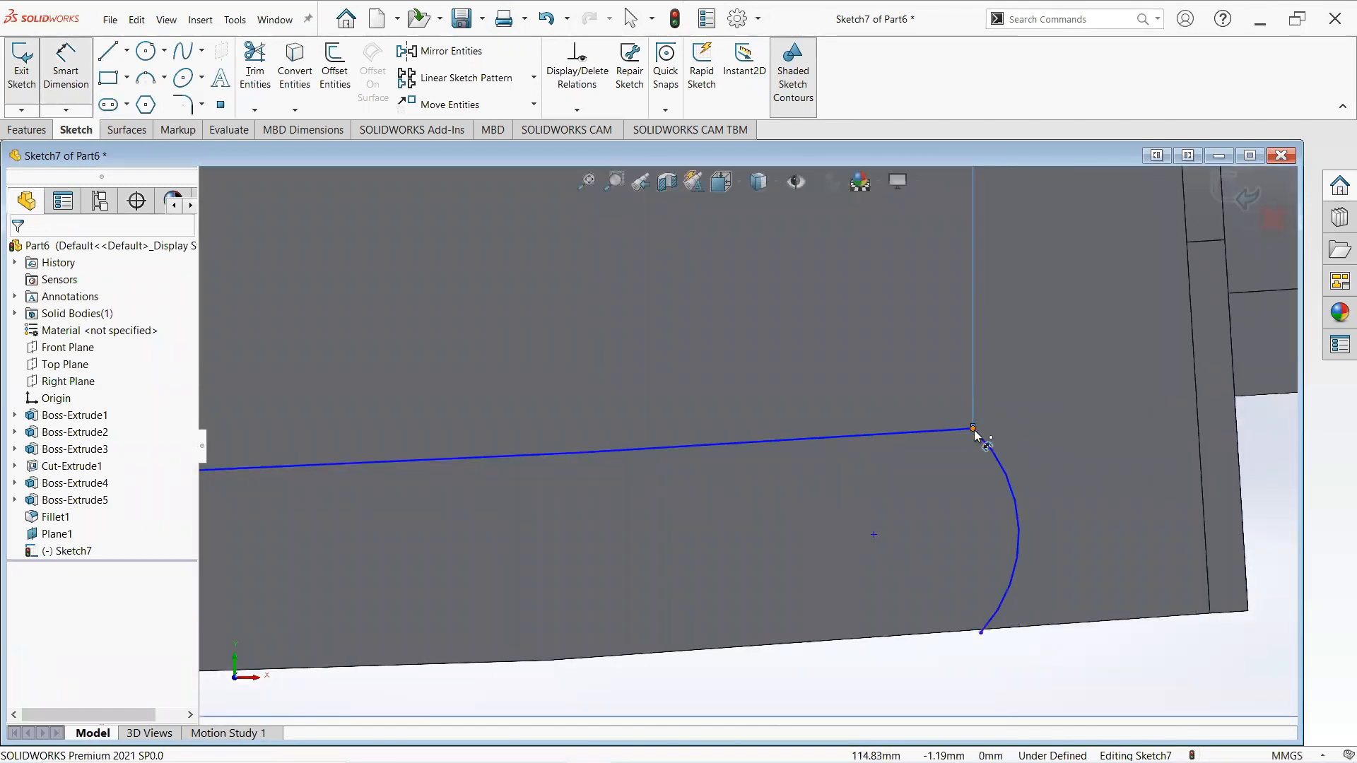
- Dimension the vertical distance between the curve's end near the bolster and its start at the blade tip as 1.75 mm
left_click(974, 429)
scroll(478, 435, "up", 5)
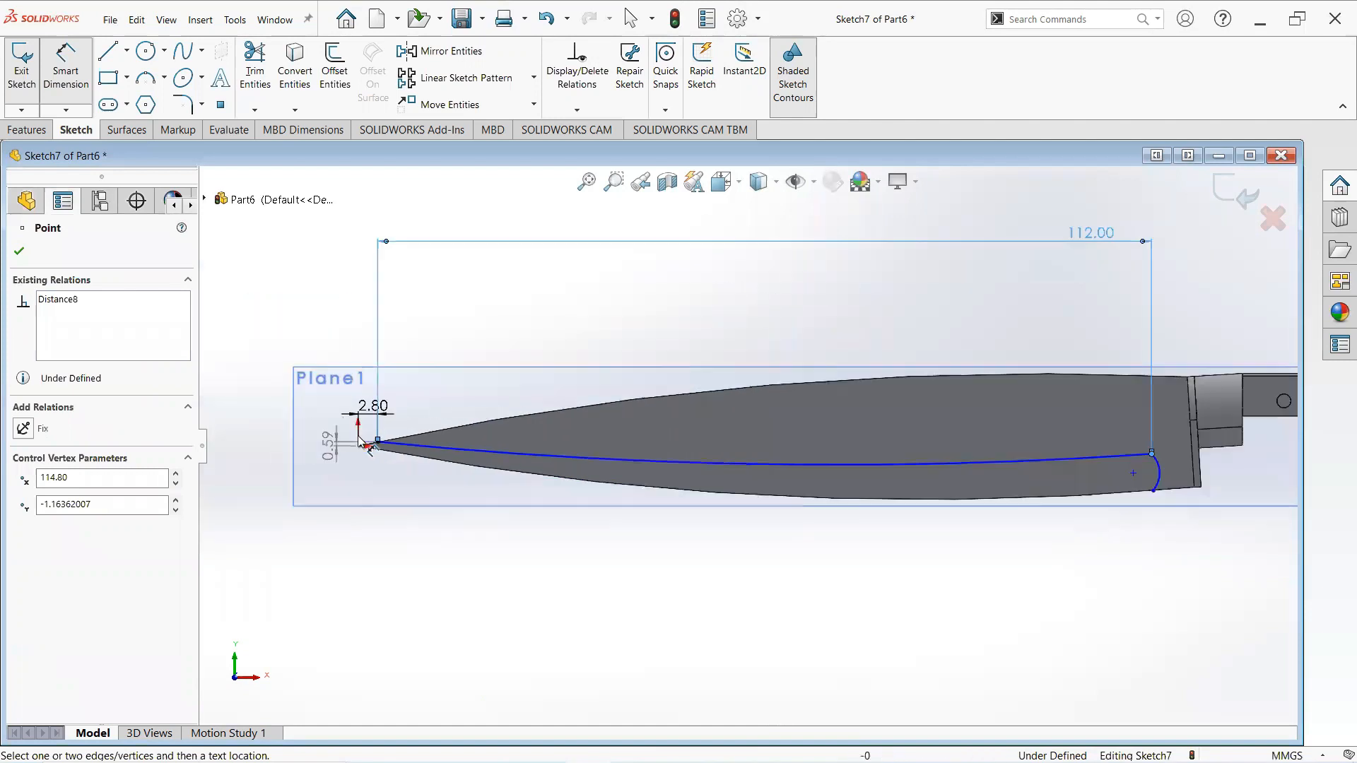
scroll(363, 443, "down", 8)
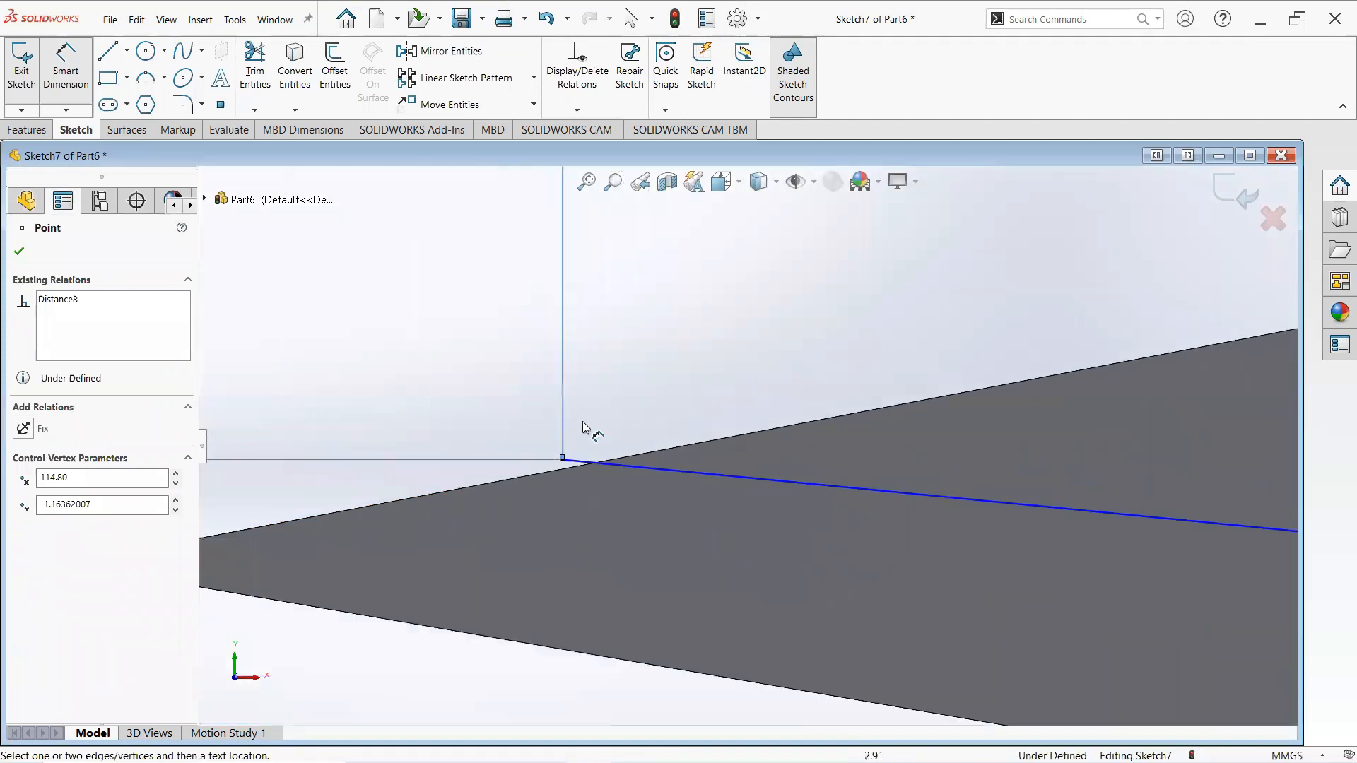
scroll(582, 421, "down", 2)
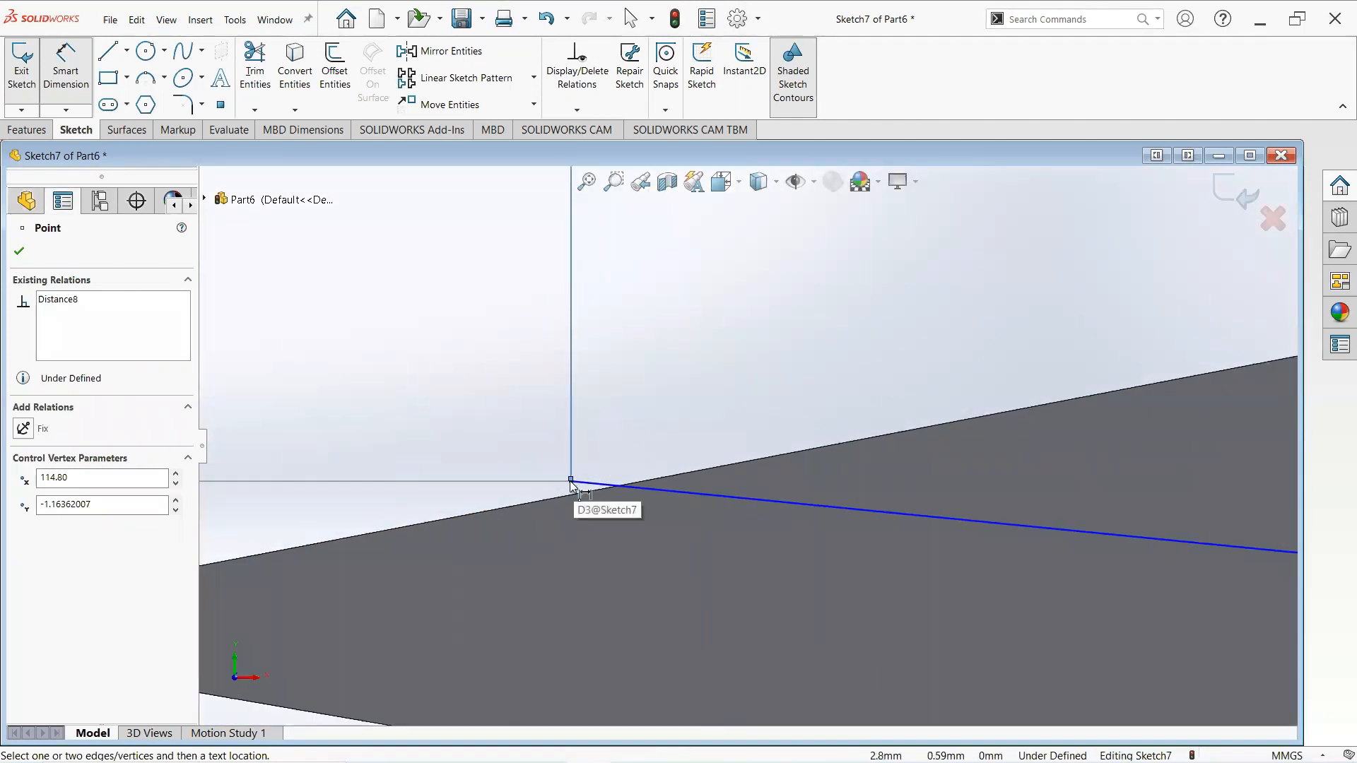
left_click(570, 479)
scroll(434, 506, "up", 4)
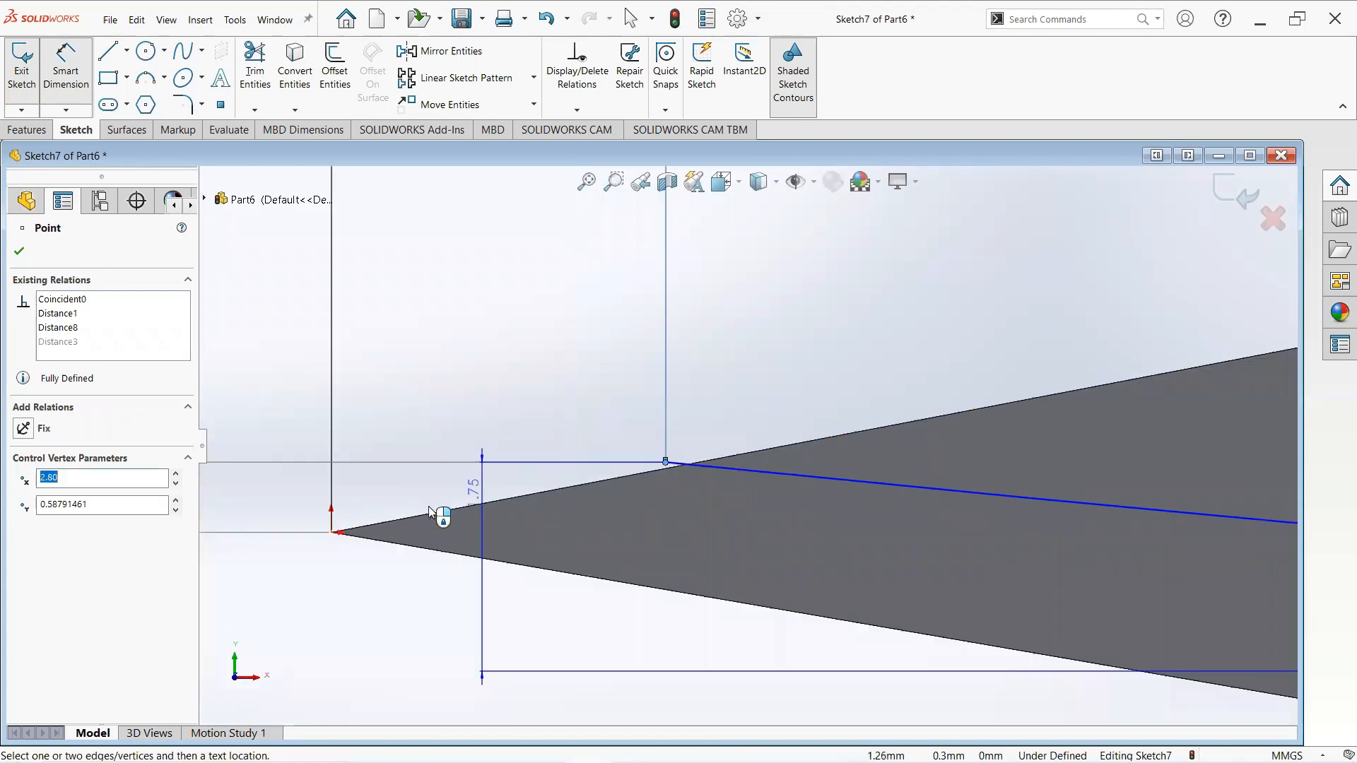
scroll(418, 502, "up", 2)
left_click(345, 473)
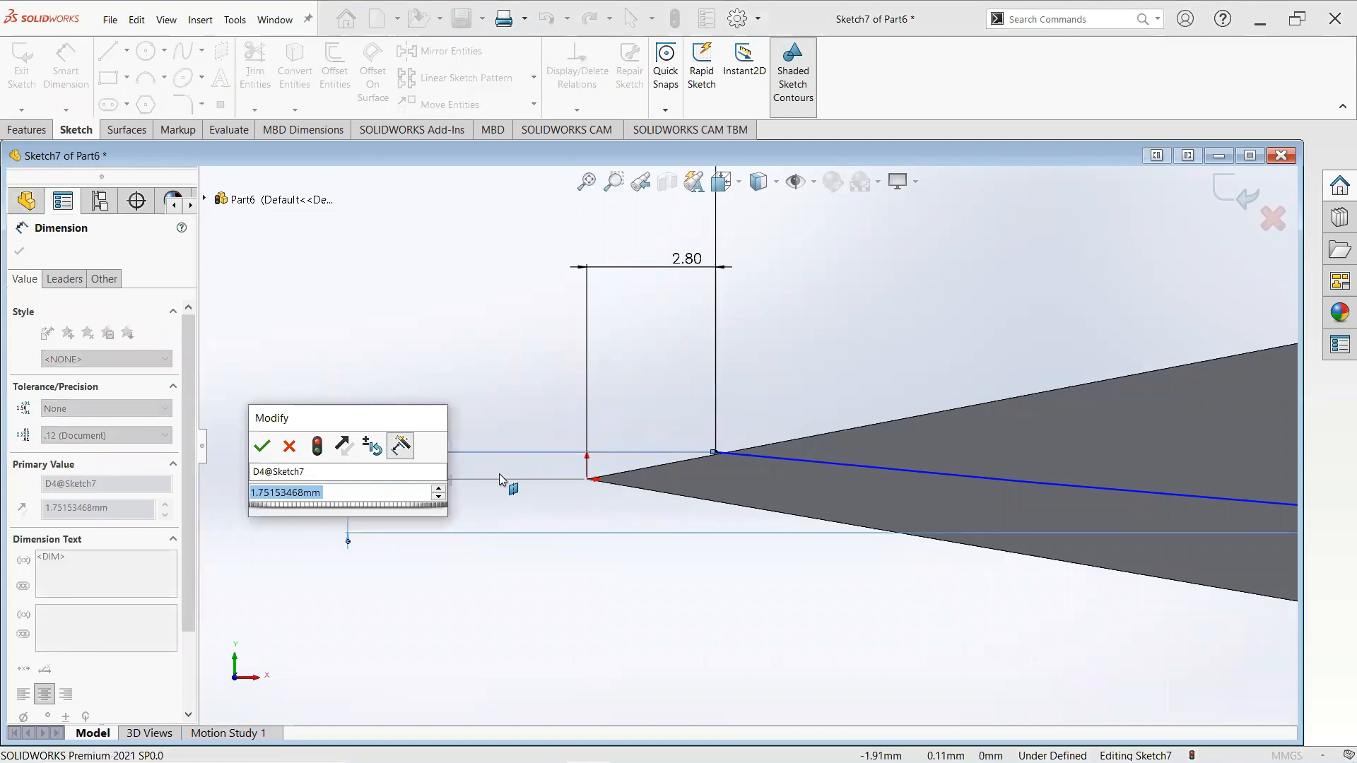
type("1.75")
key("Return")
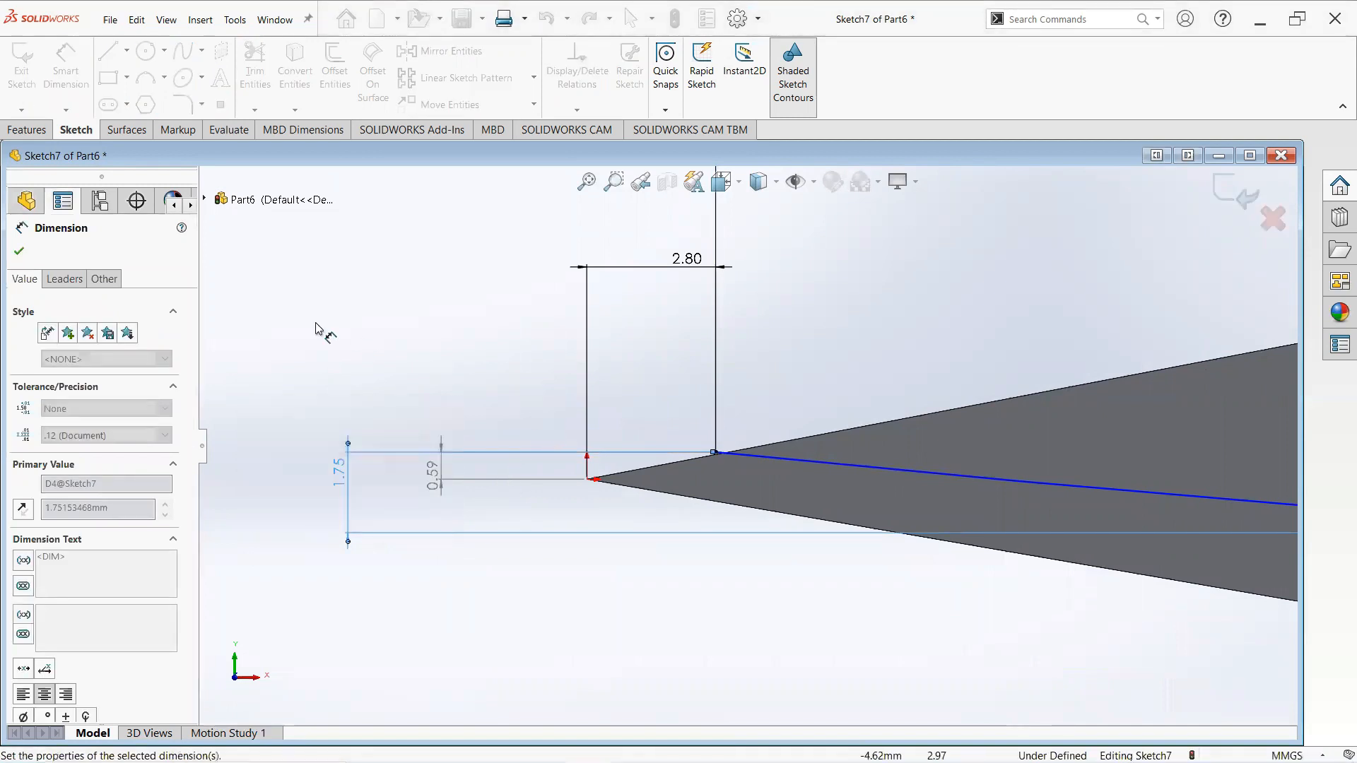
- Dimension the long curve's radius as 660 mm
scroll(1056, 502, "up", 8)
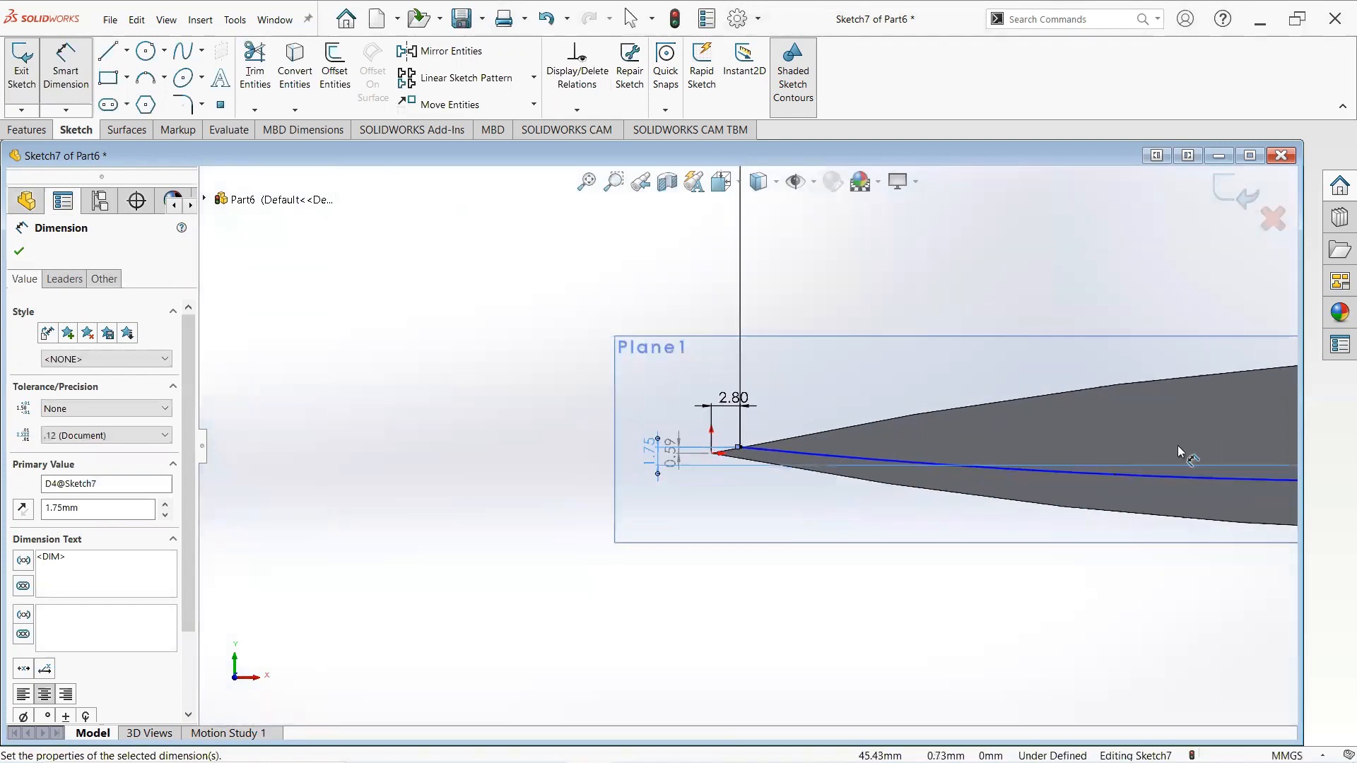
scroll(1177, 445, "up", 5)
left_click(1069, 466)
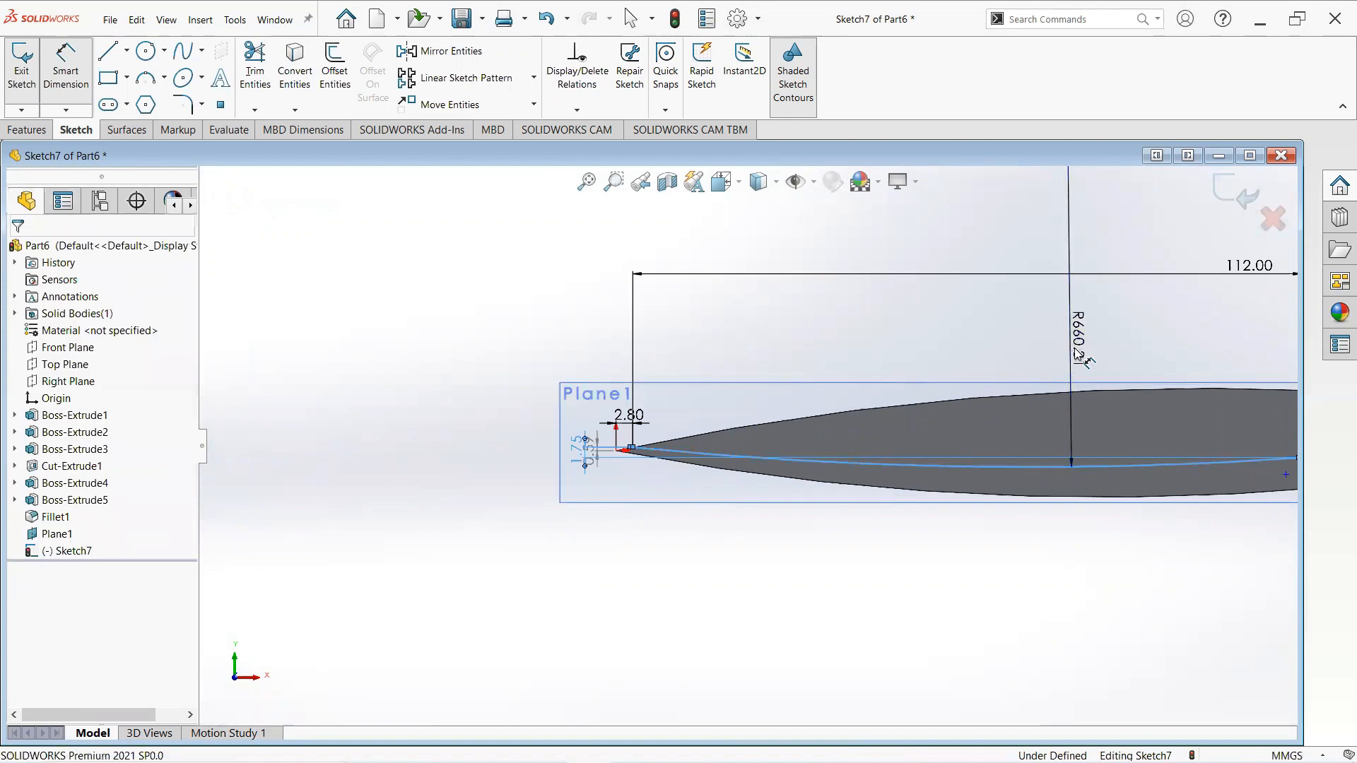
left_click(1081, 357)
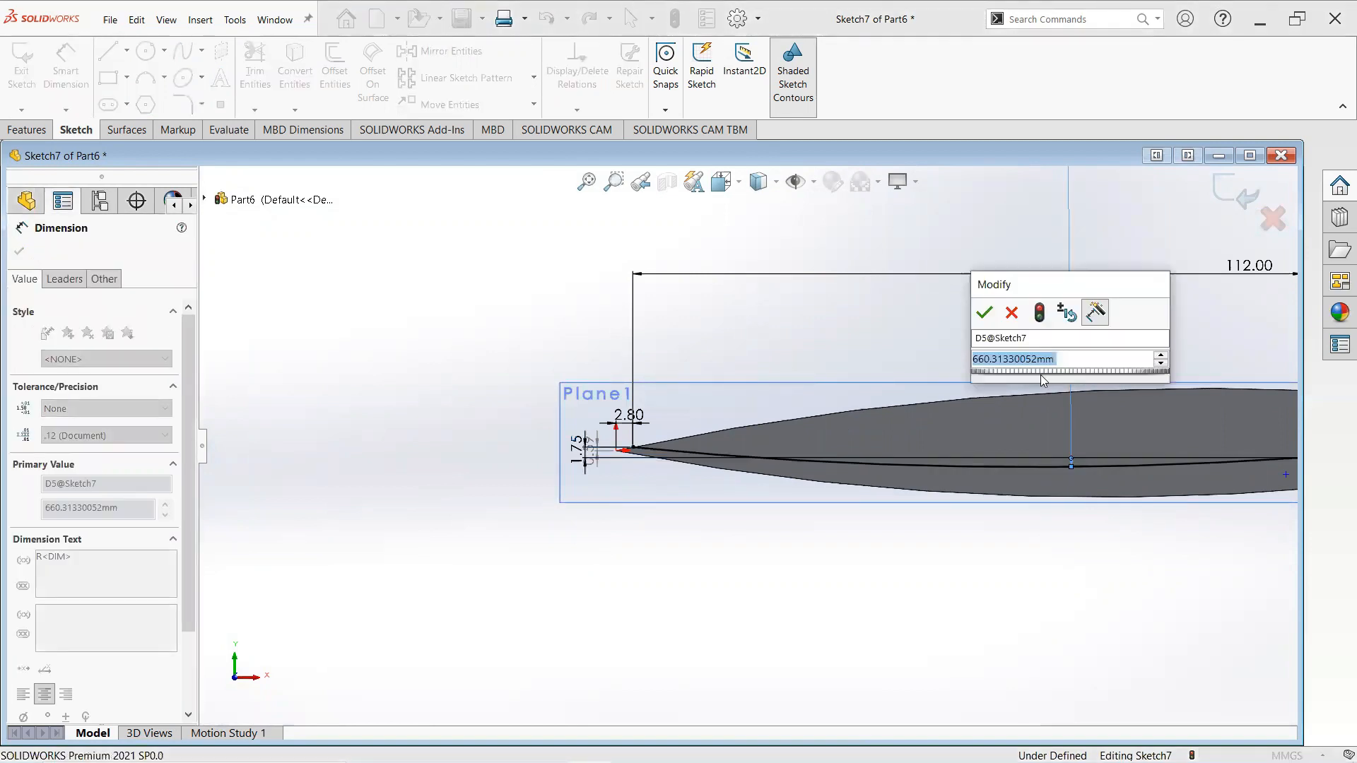
key("BackSpace")
type("ad3")
key("Escape")
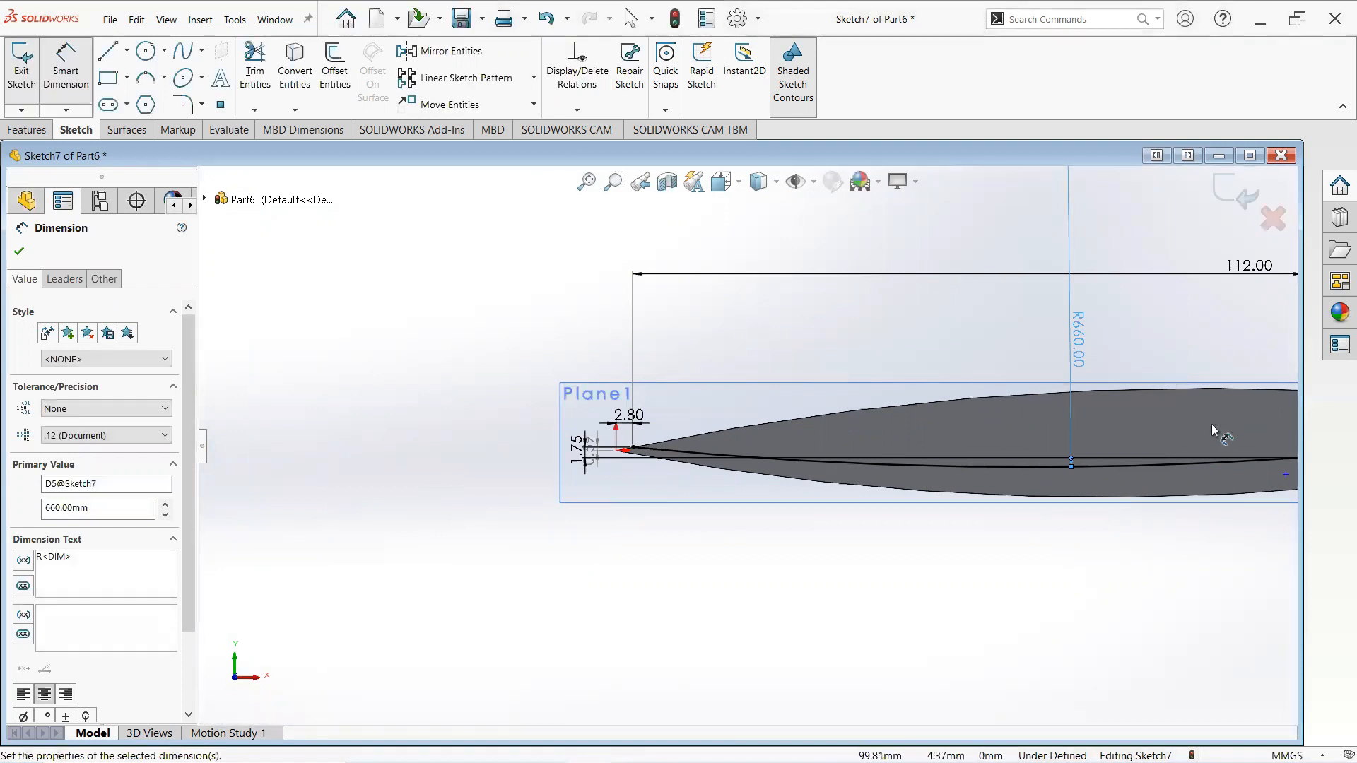
- Dimension the vertical distance between the short arc's two endpoints as 5.4 mm
scroll(1212, 424, "up", 4)
scroll(842, 467, "down", 6)
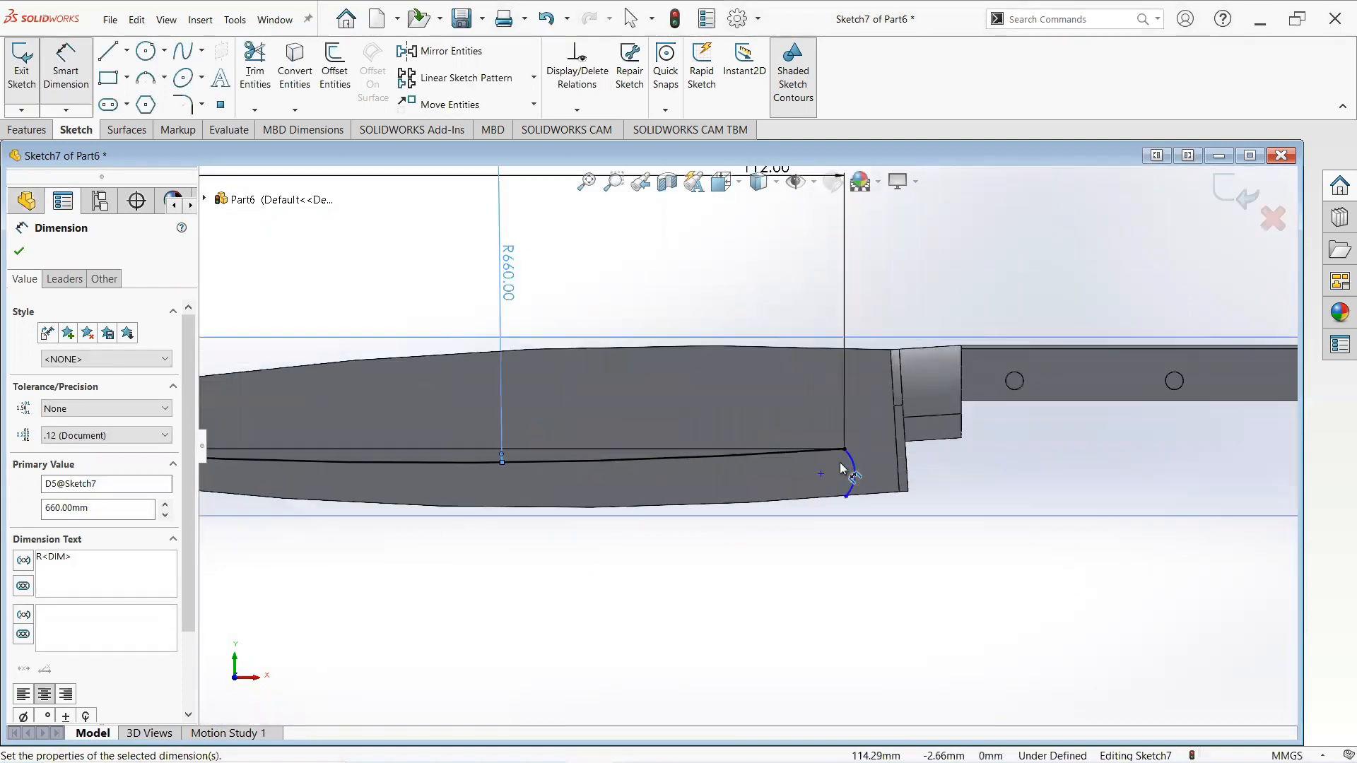
scroll(842, 468, "down", 3)
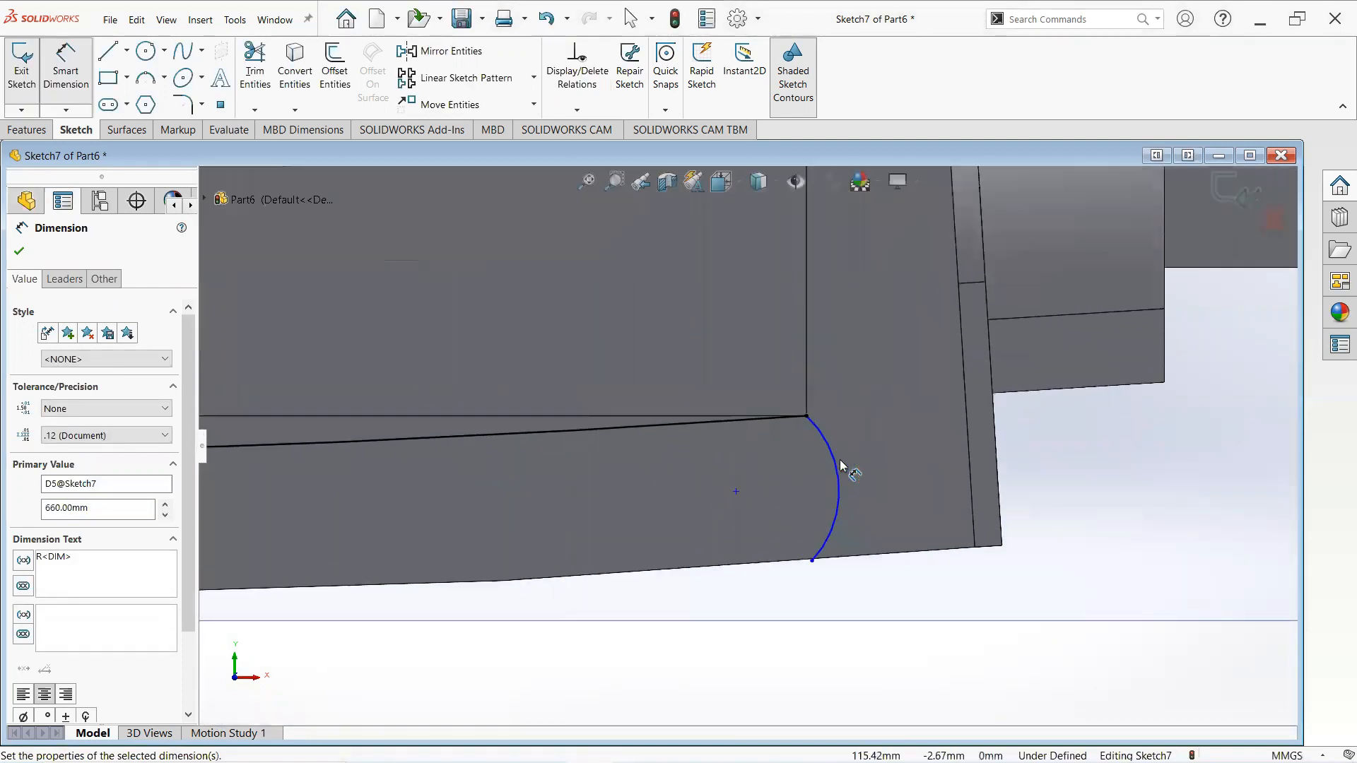
left_click(807, 417)
left_click(812, 561)
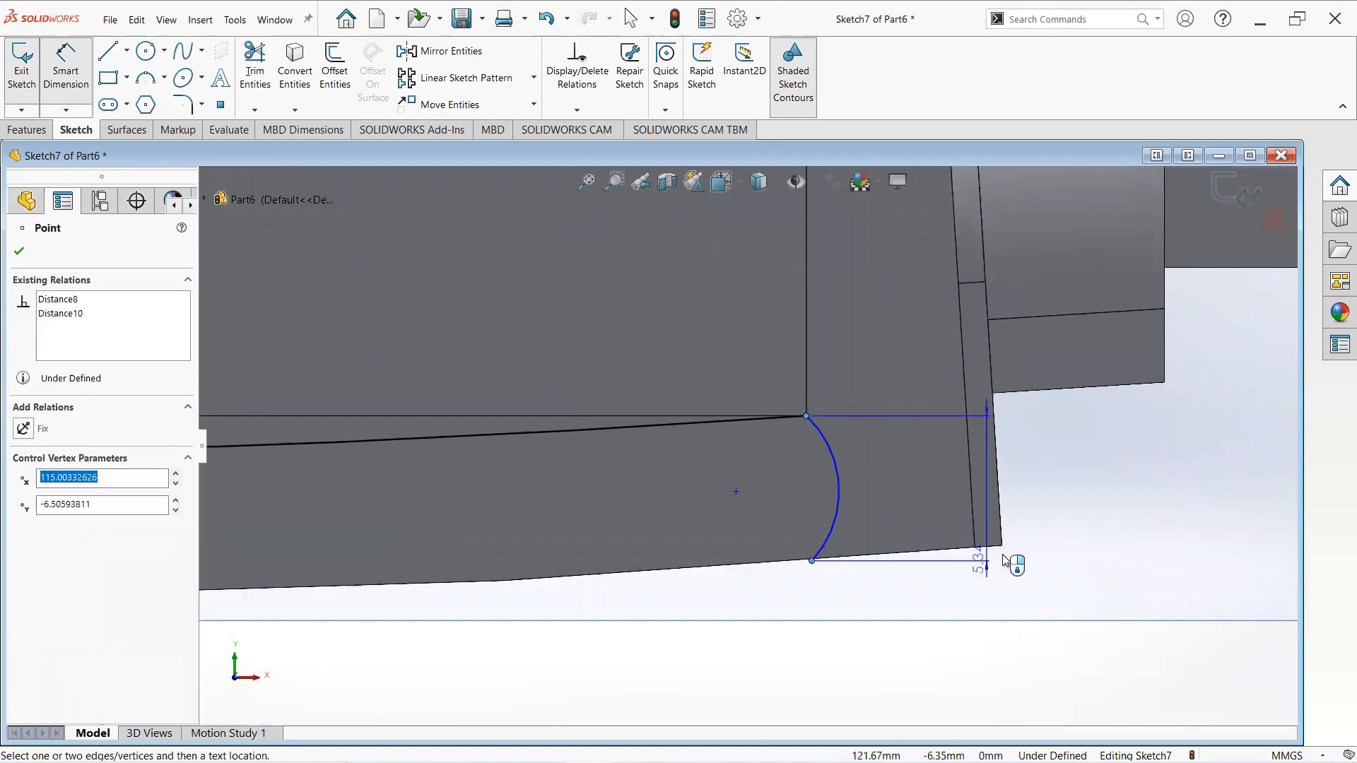
left_click(1122, 558)
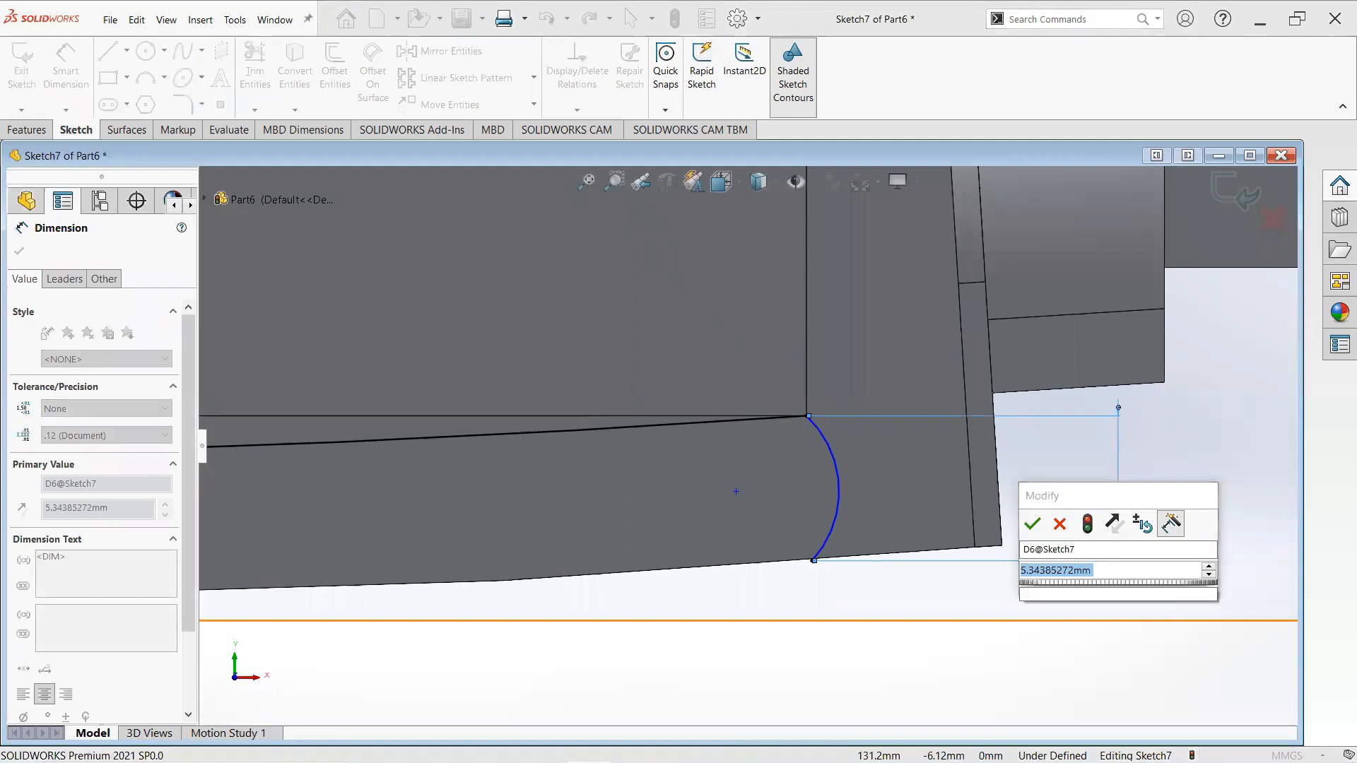
type("5.4")
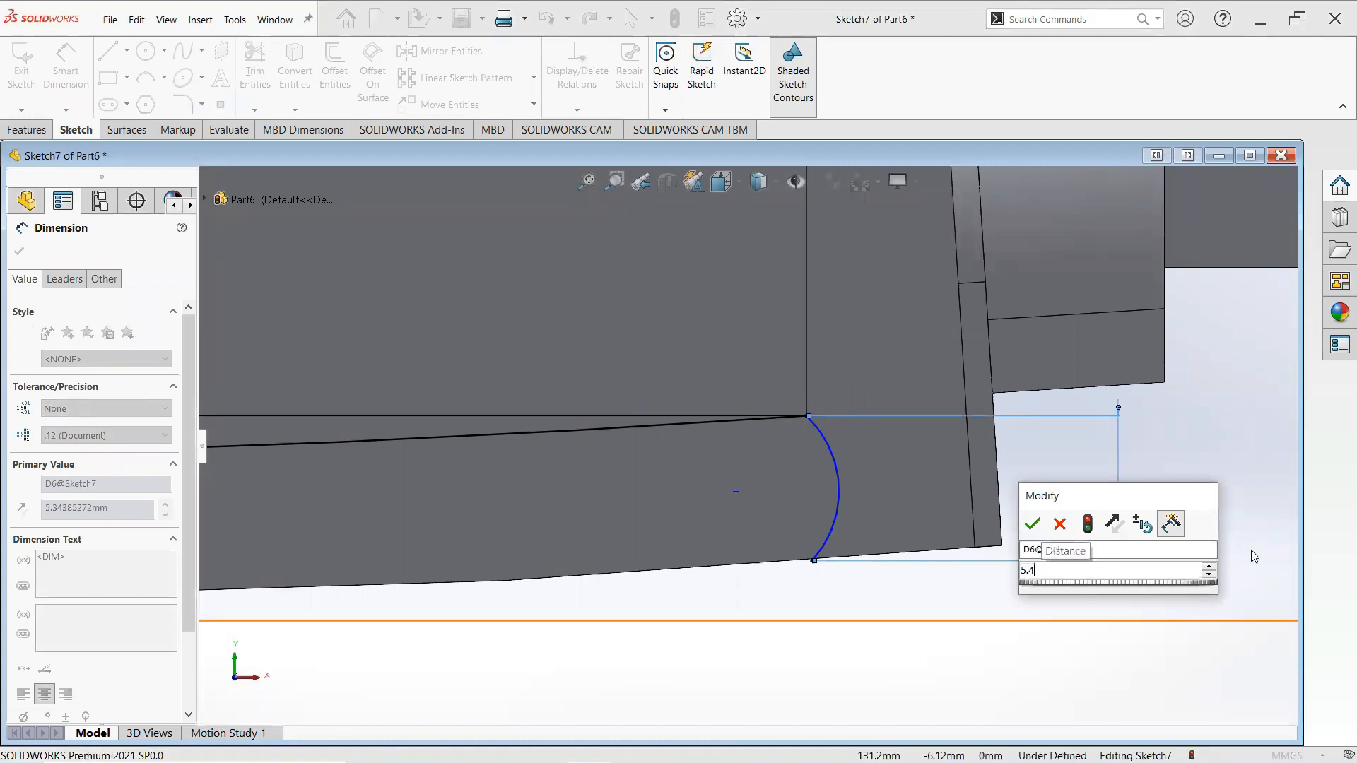
key("Escape")
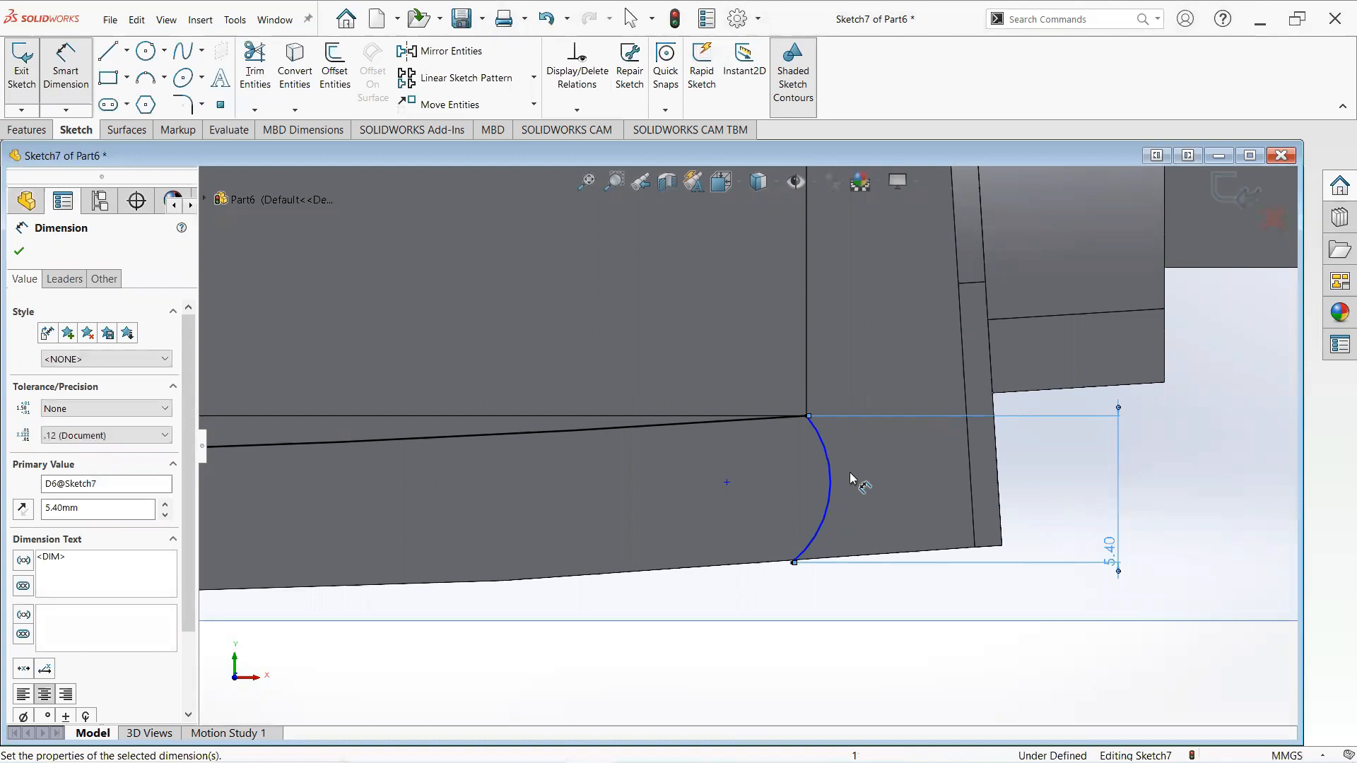
- Add a driven horizontal dimension between the short arc's two endpoints
left_click(808, 417)
left_click(793, 563)
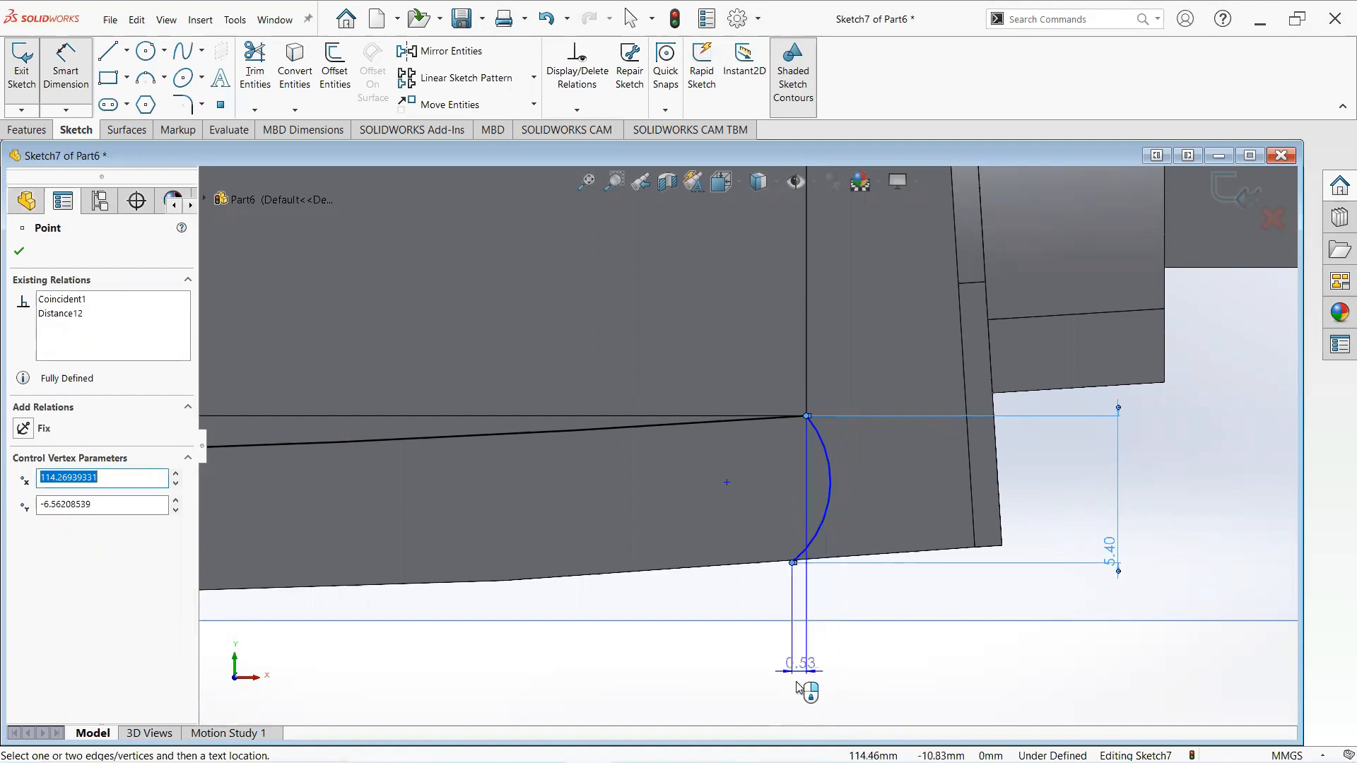
left_click(806, 675)
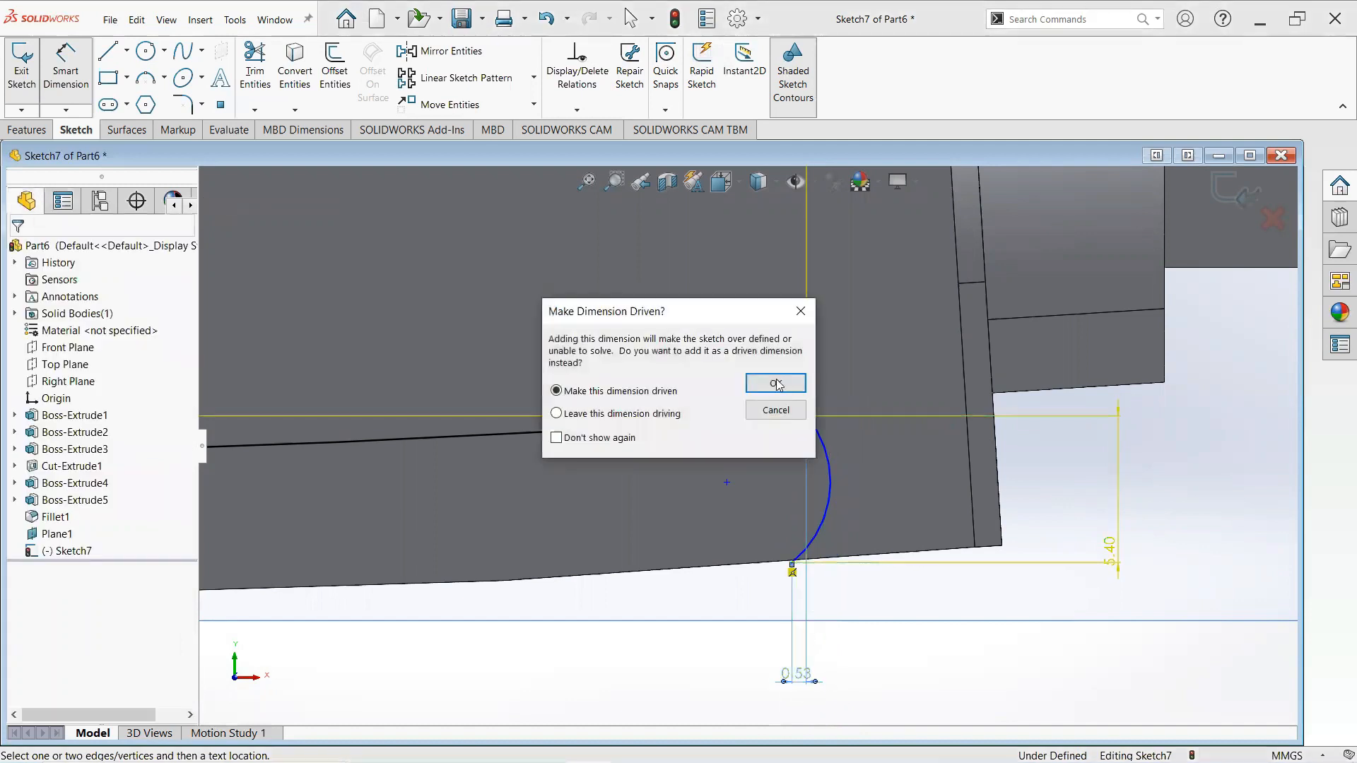
left_click(776, 384)
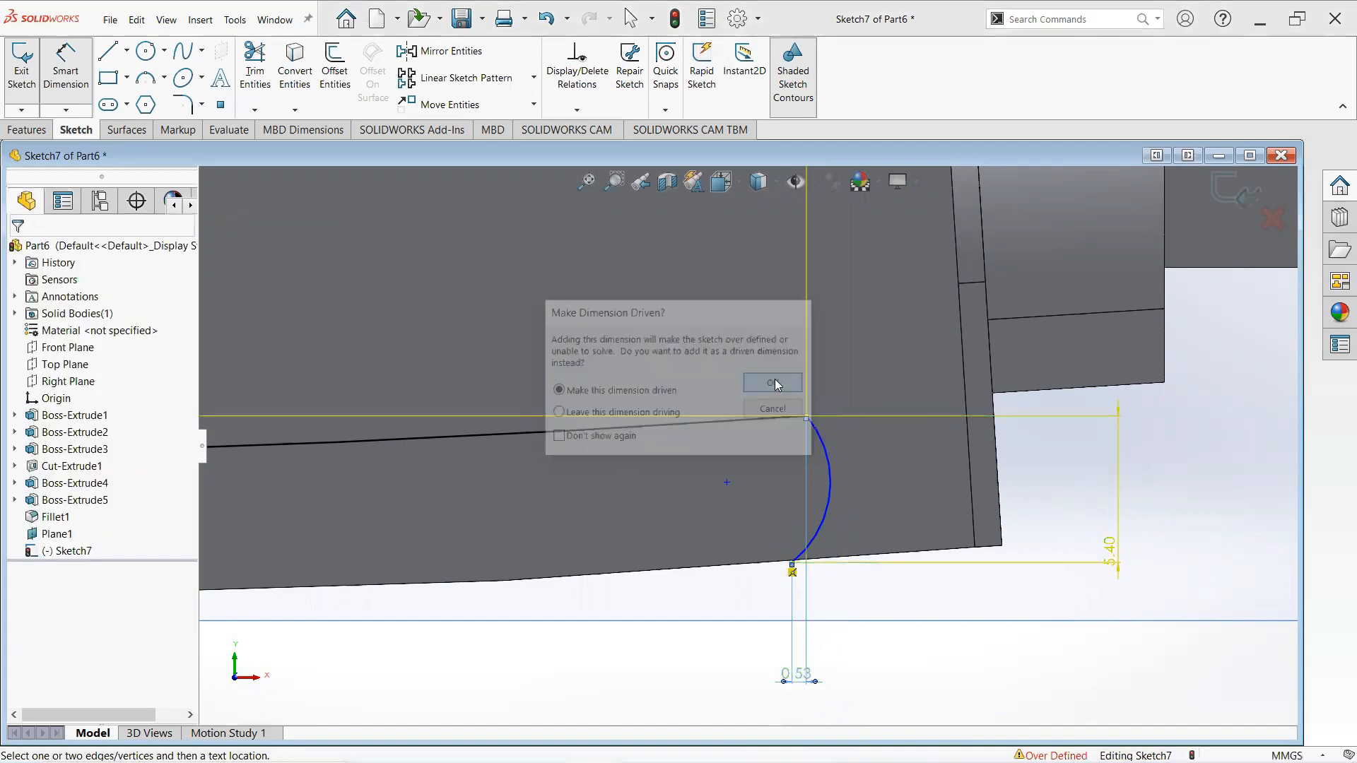
- Dimension the short arc's radius as 3.8 mm and close the dimension settings
left_click(832, 499)
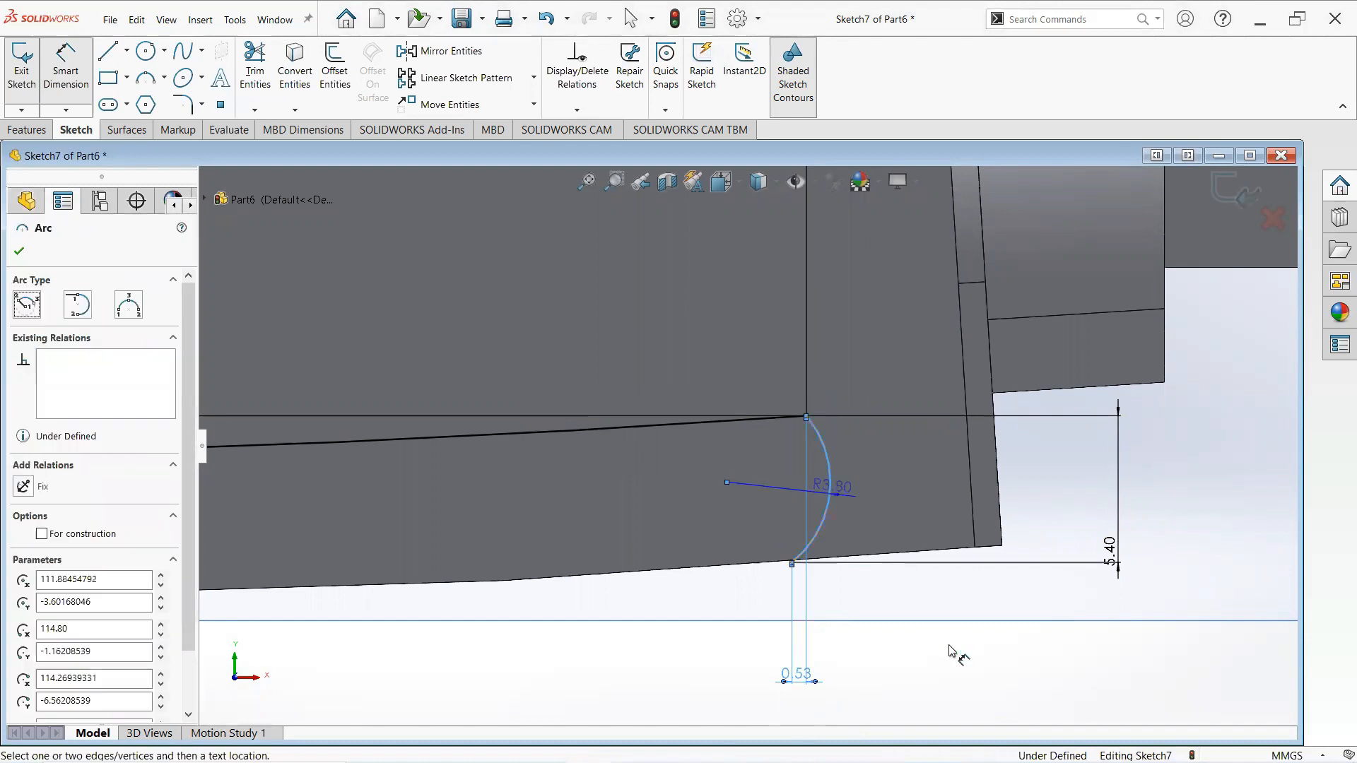
left_click(1015, 653)
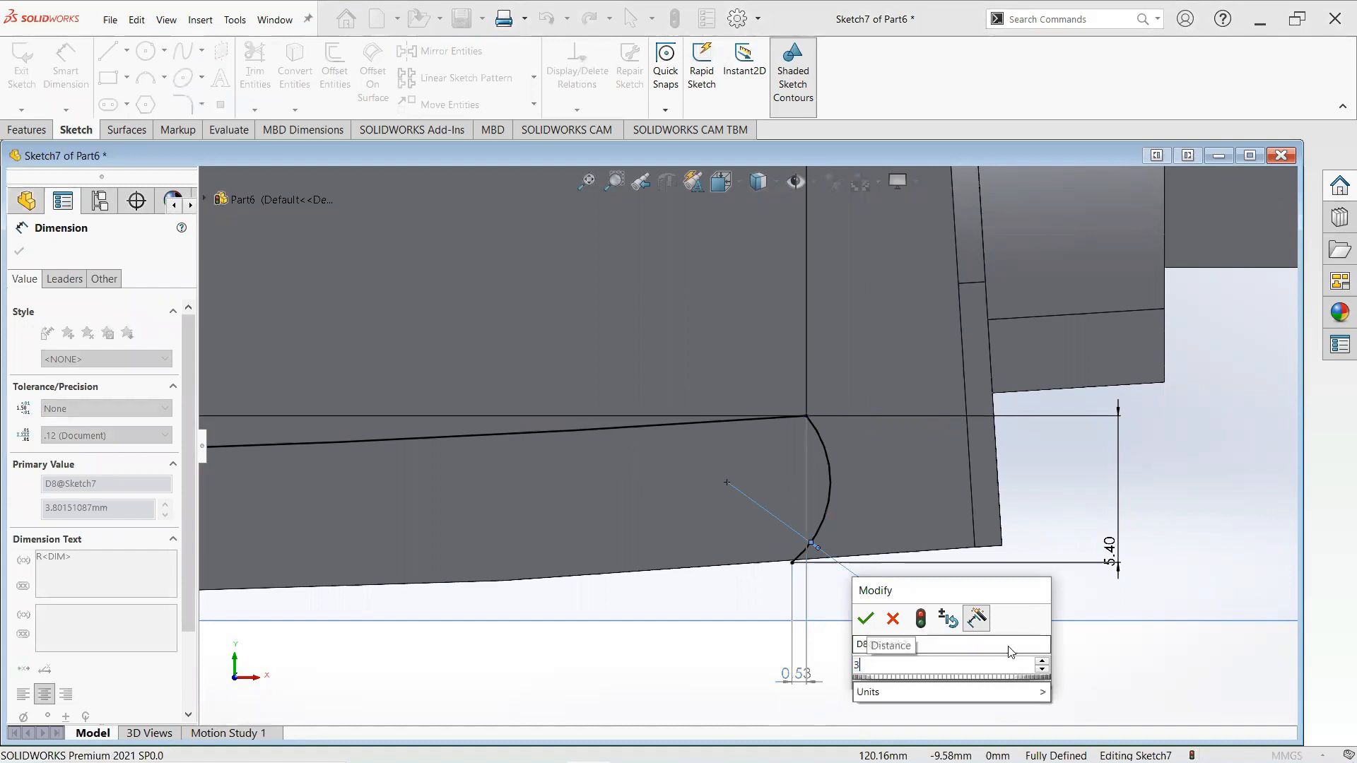
key("Return")
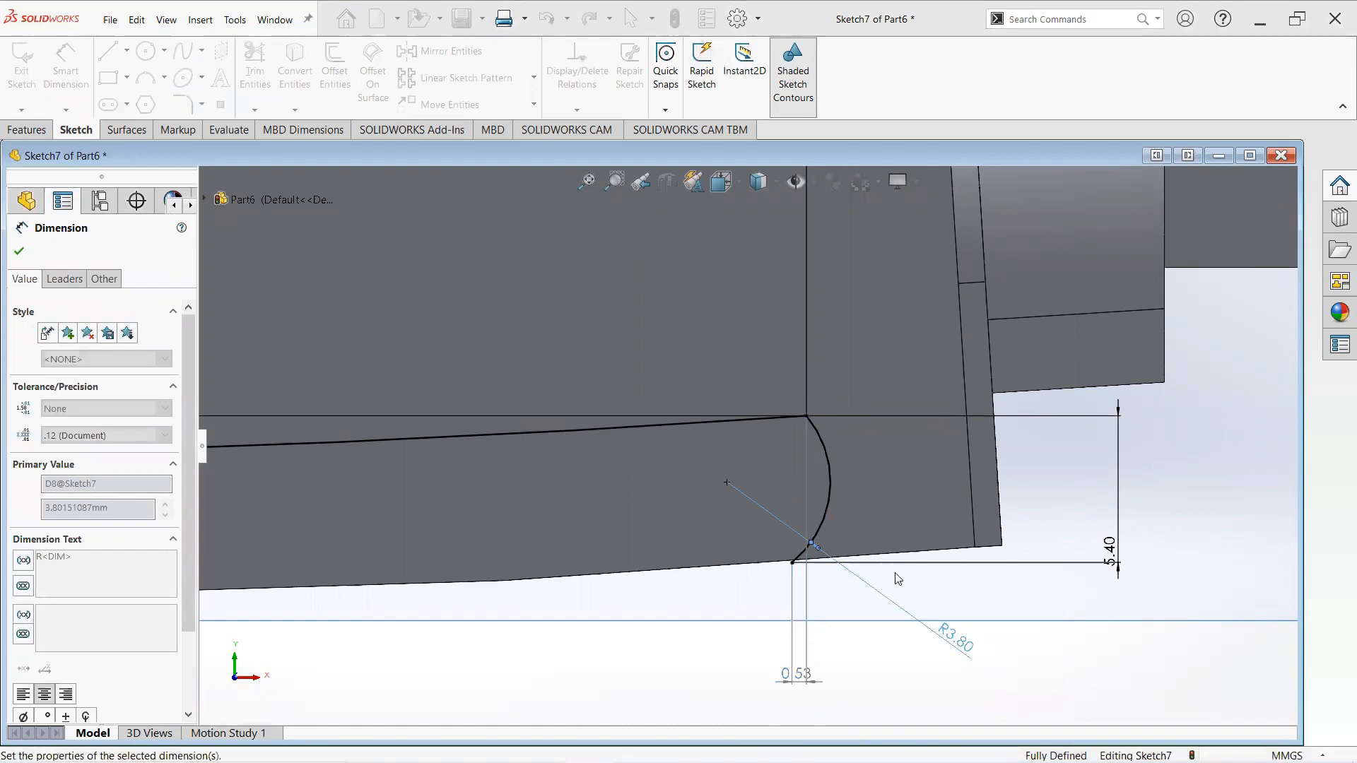
scroll(890, 562, "up", 3)
scroll(749, 445, "up", 3)
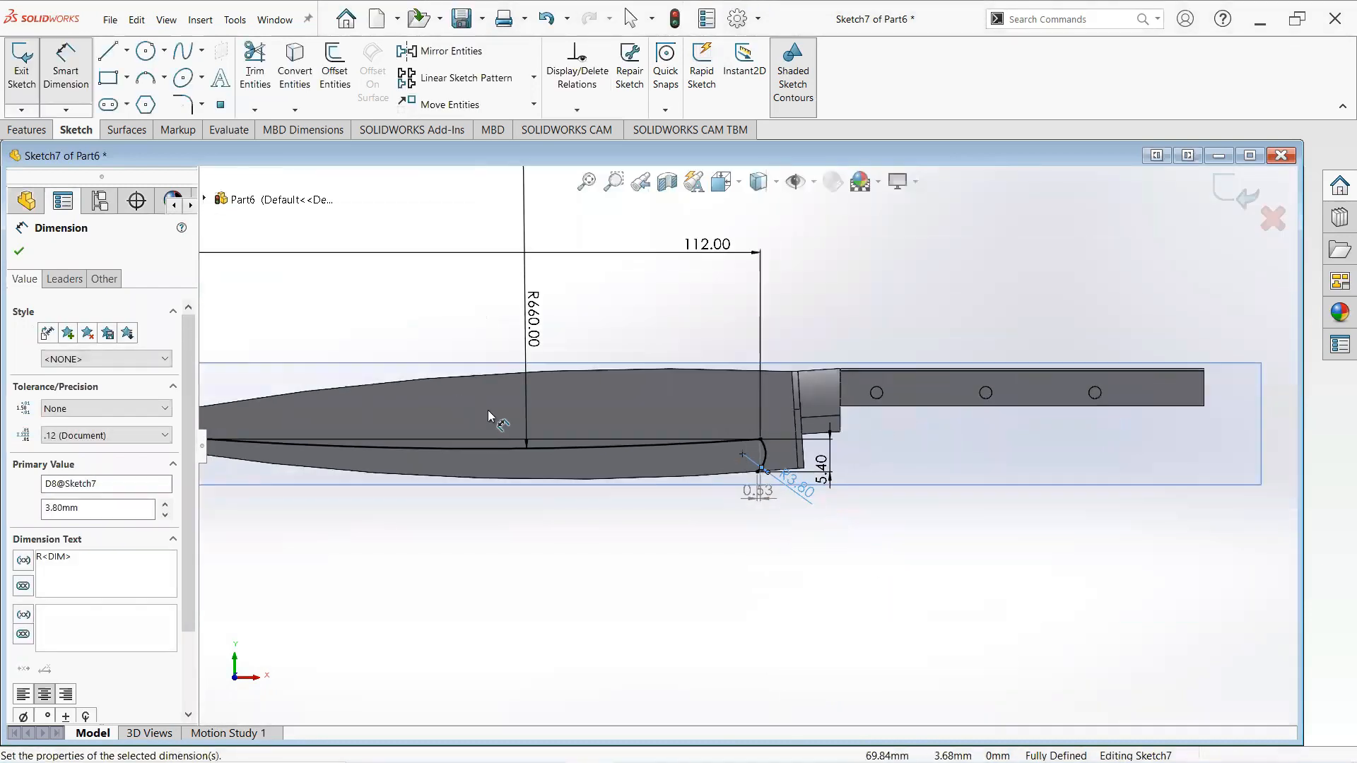
left_click(26, 259)
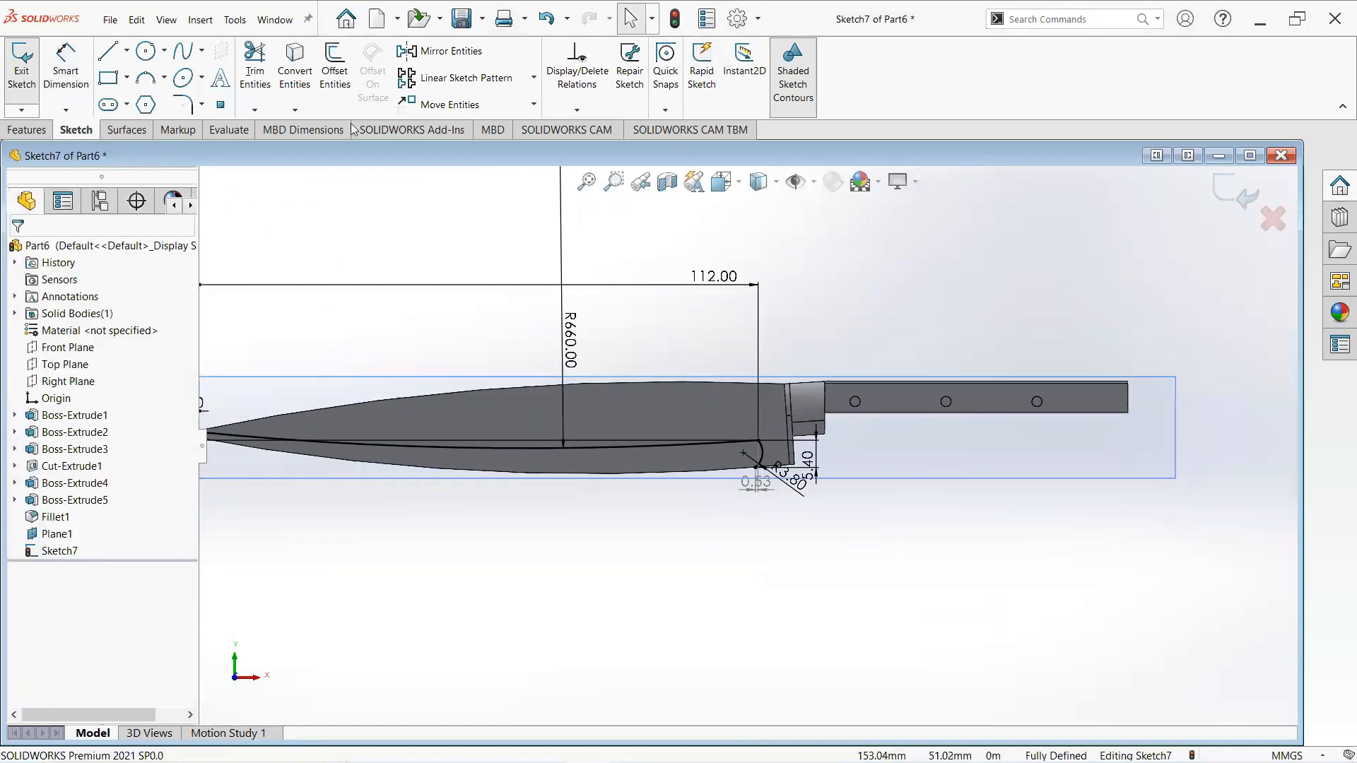
- Create a projection Split Line using the current sketch on the blade's side face
left_click(28, 129)
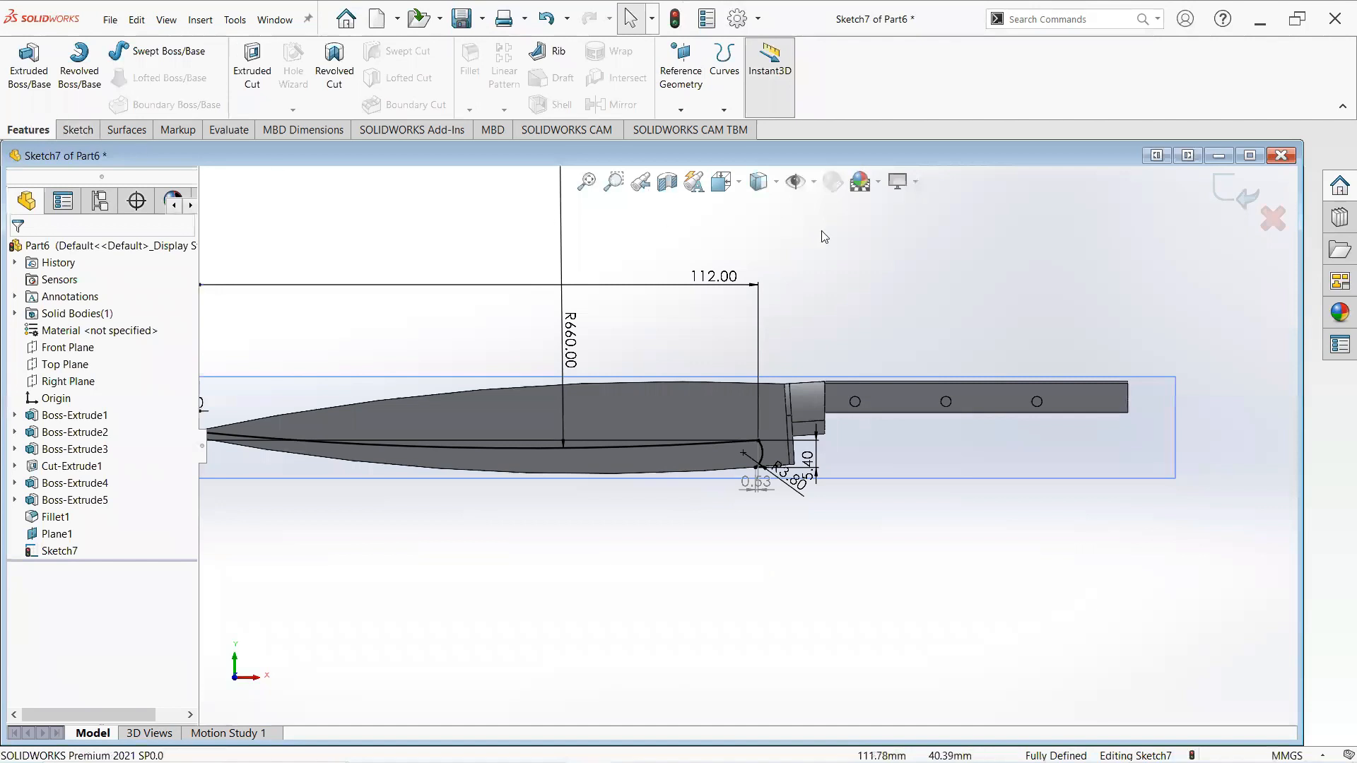
left_click(724, 110)
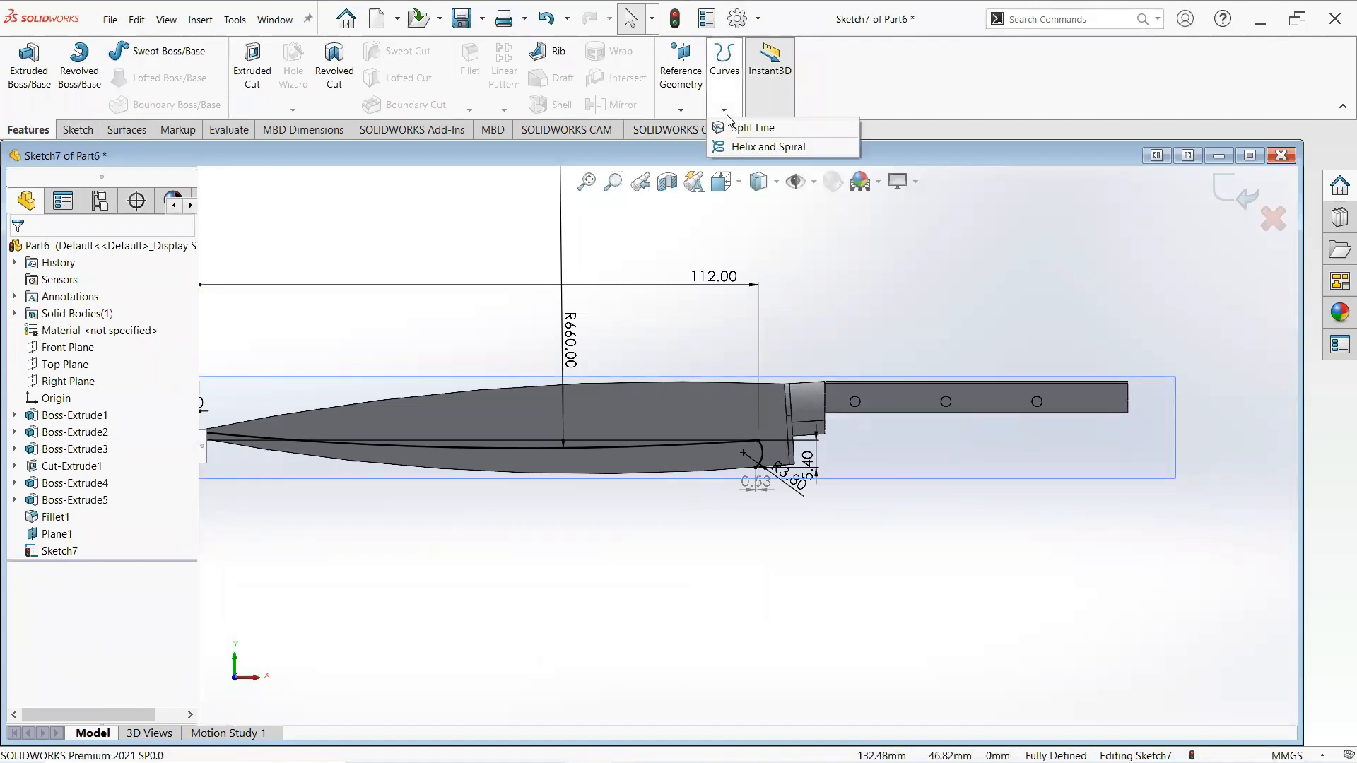
left_click(751, 128)
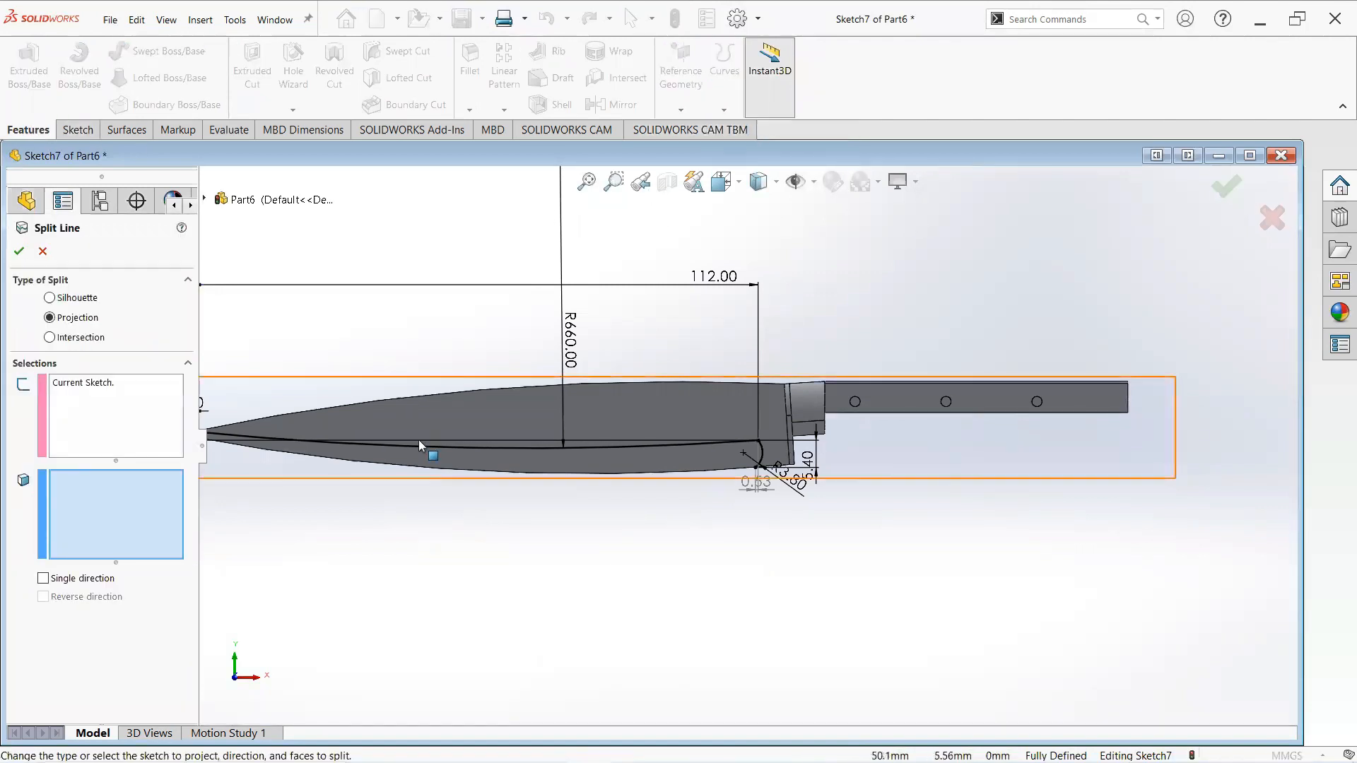
scroll(420, 452, "down", 2)
left_click(85, 395)
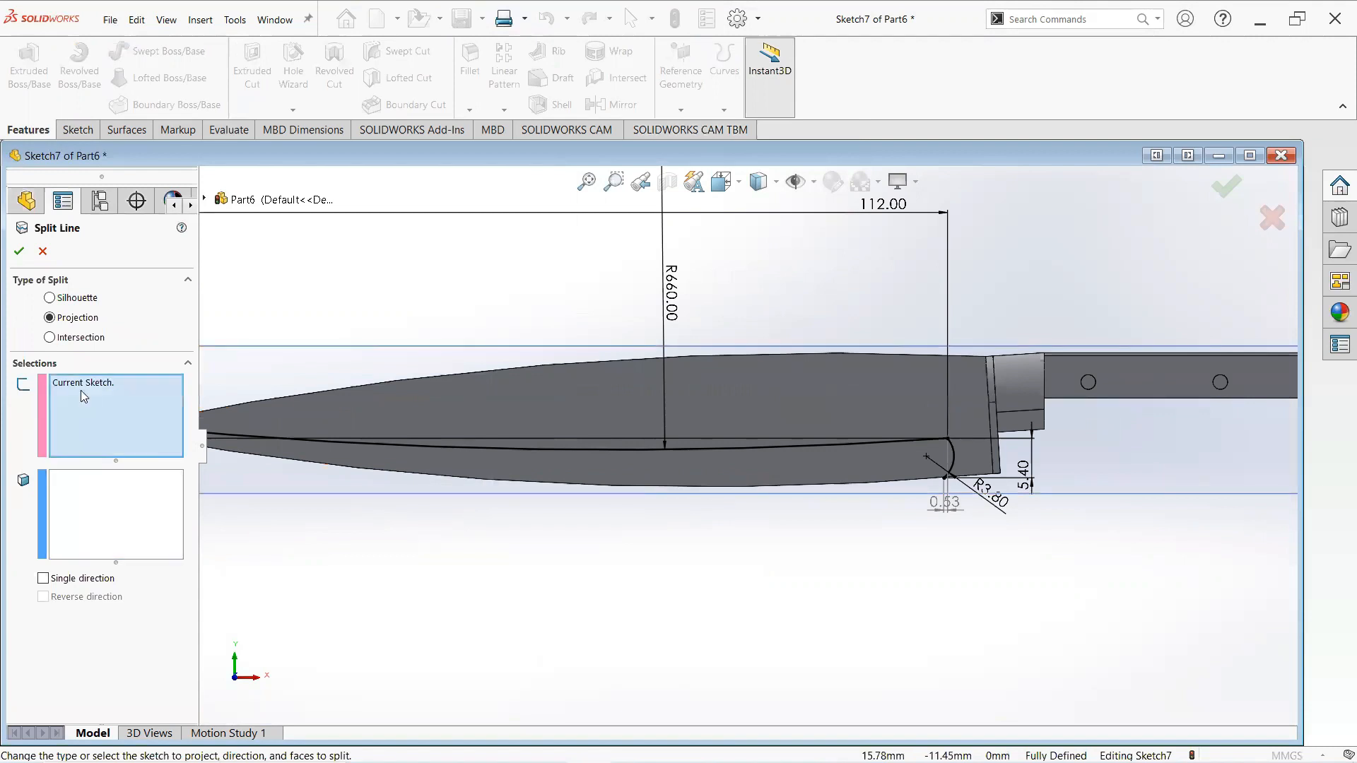
left_click(103, 515)
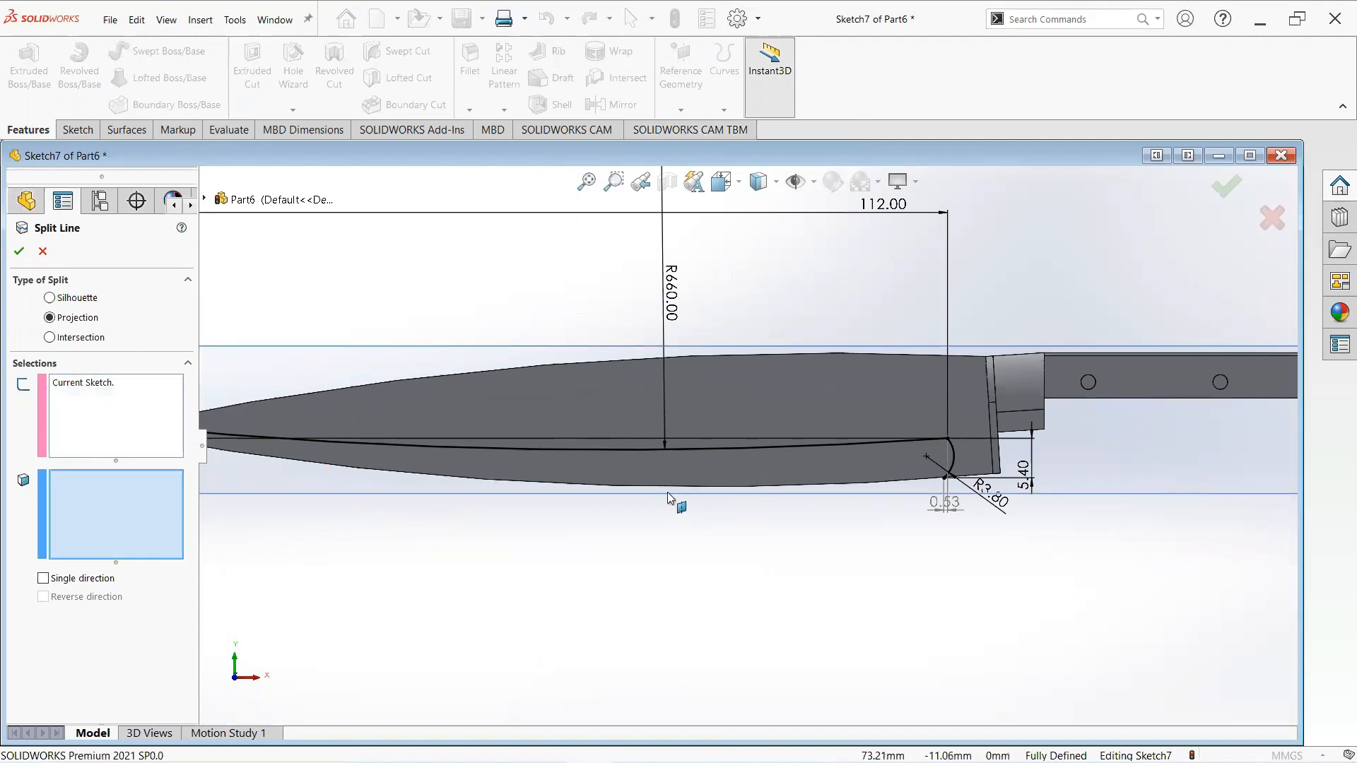
left_click(660, 460)
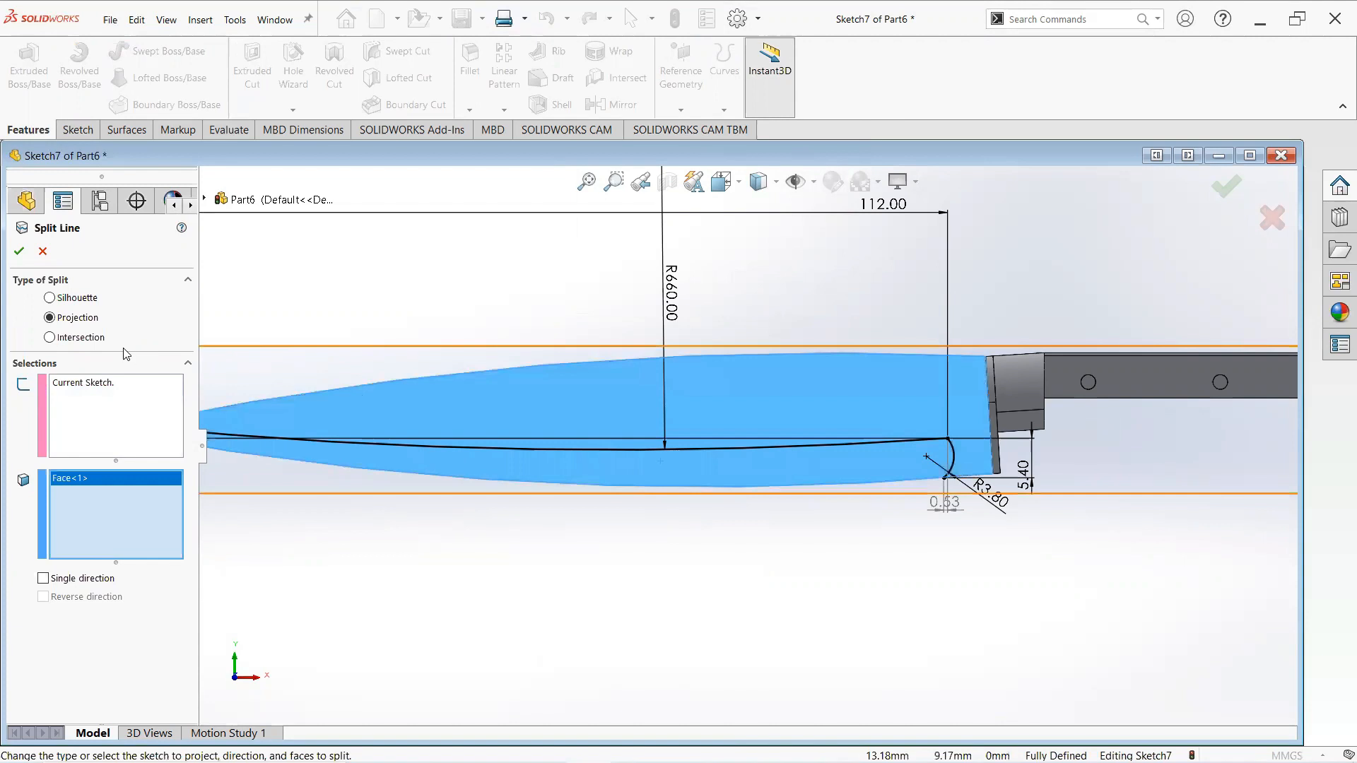
left_click(18, 252)
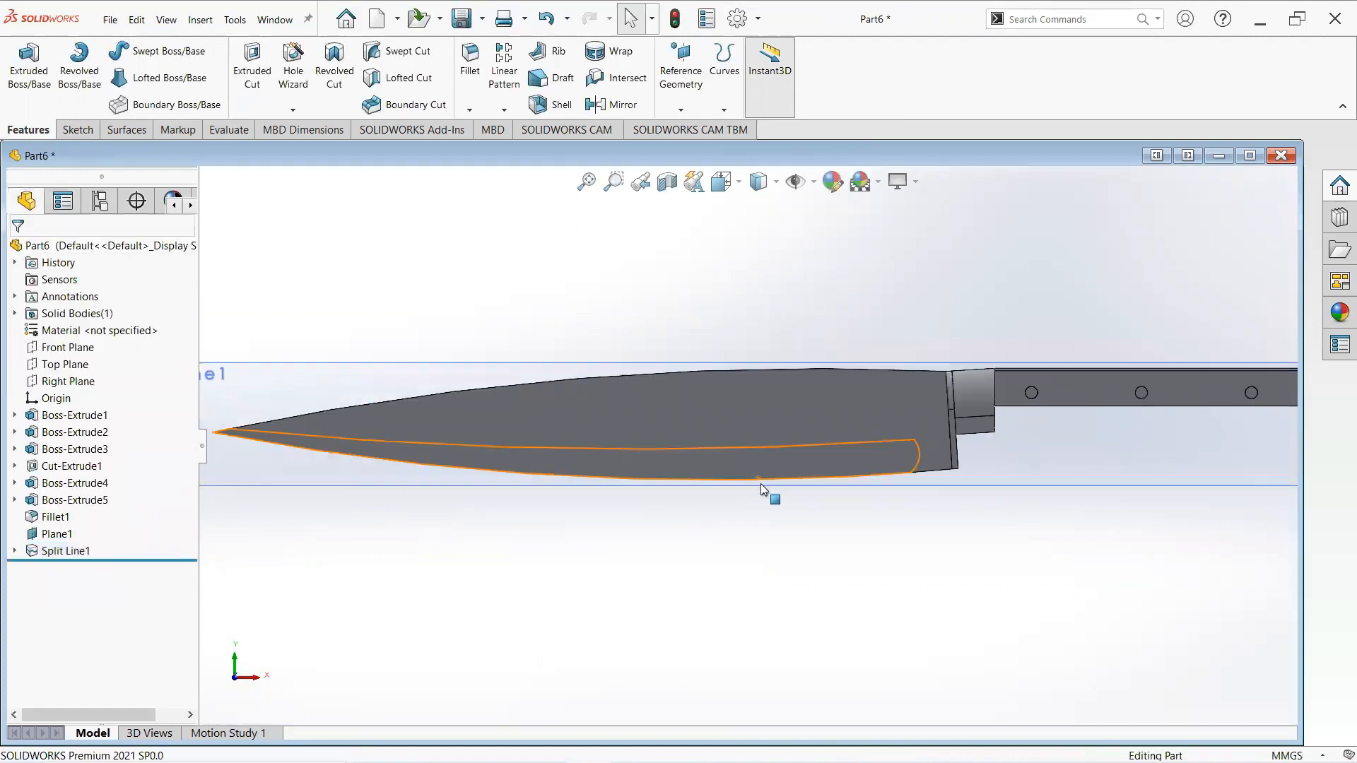
- Apply the brushed chromium appearance from the Metal > Chrome library to the blade's upper split face
scroll(762, 483, "up", 1)
left_click(795, 414)
left_click(812, 523)
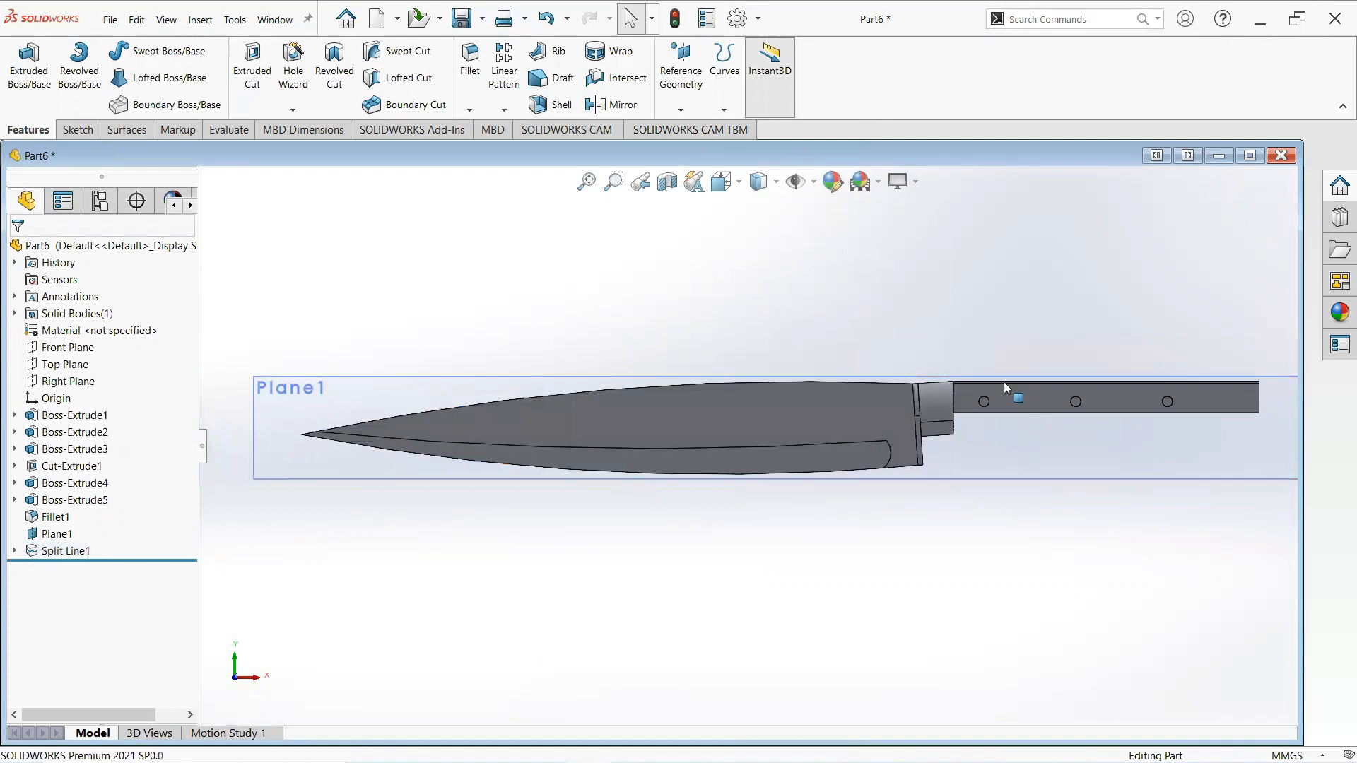
left_click(863, 431)
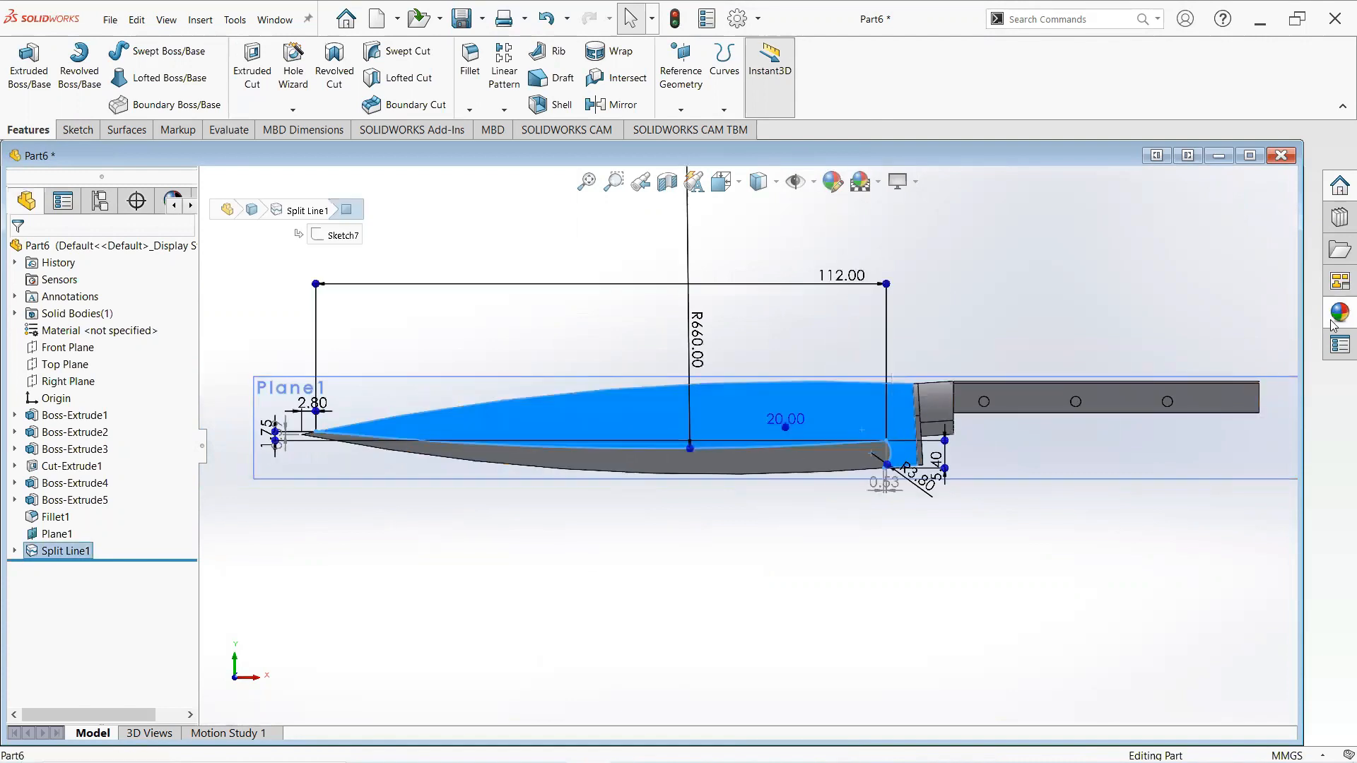
left_click(1140, 184)
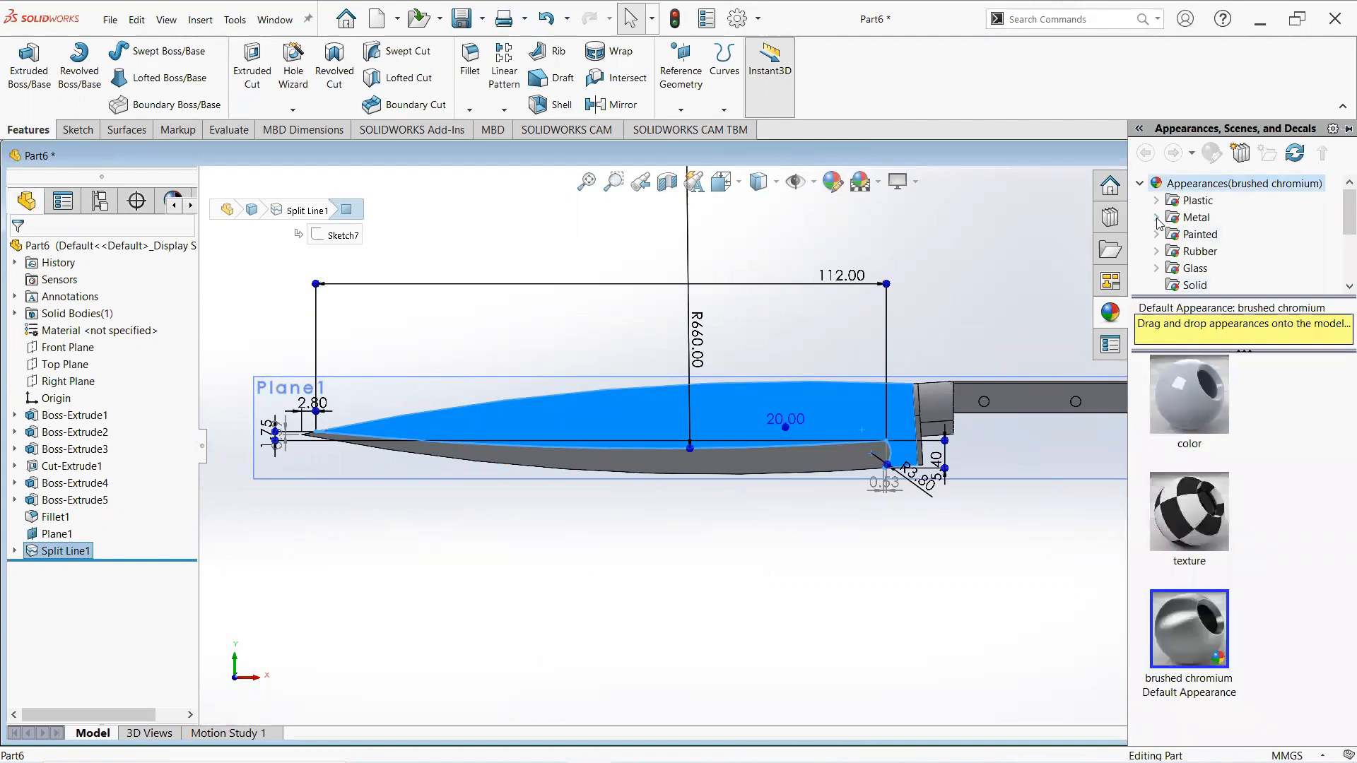
left_click(1157, 220)
left_click(1198, 237)
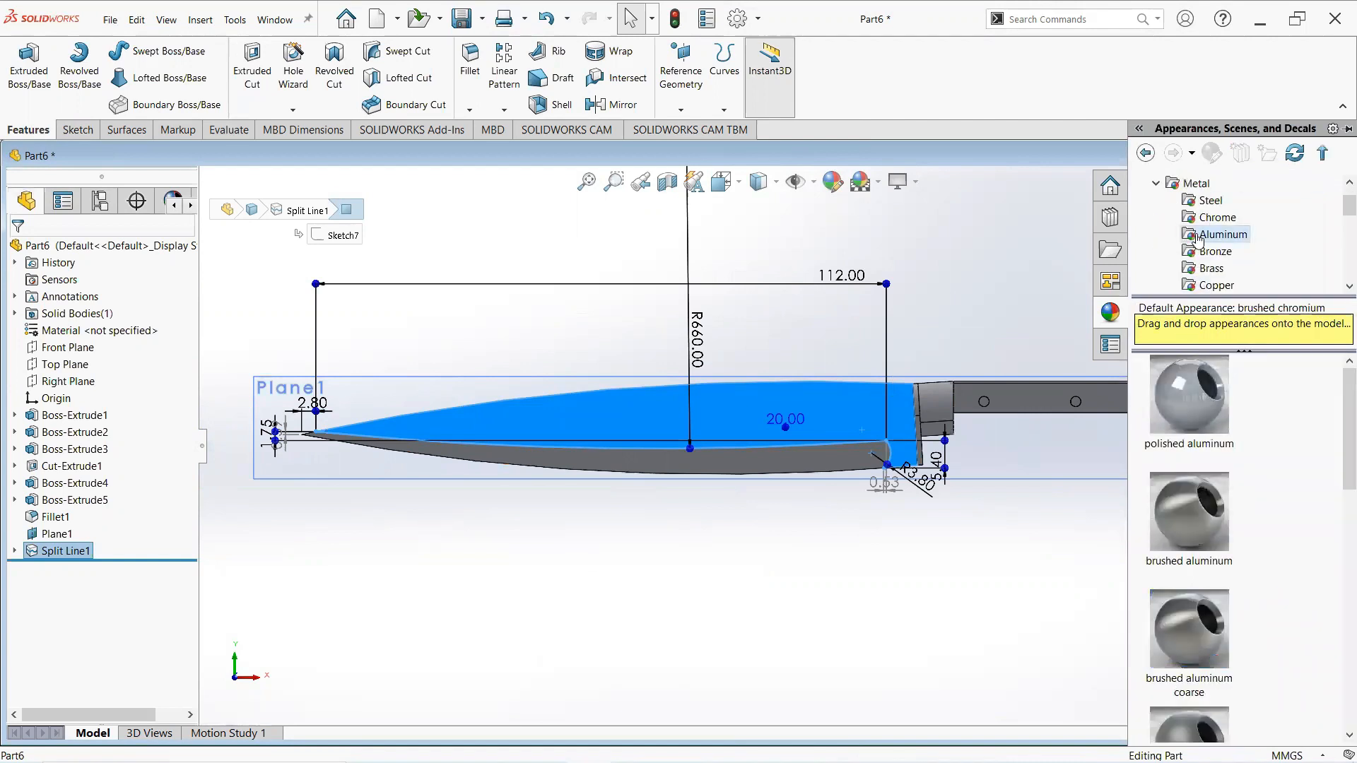
left_click(1216, 217)
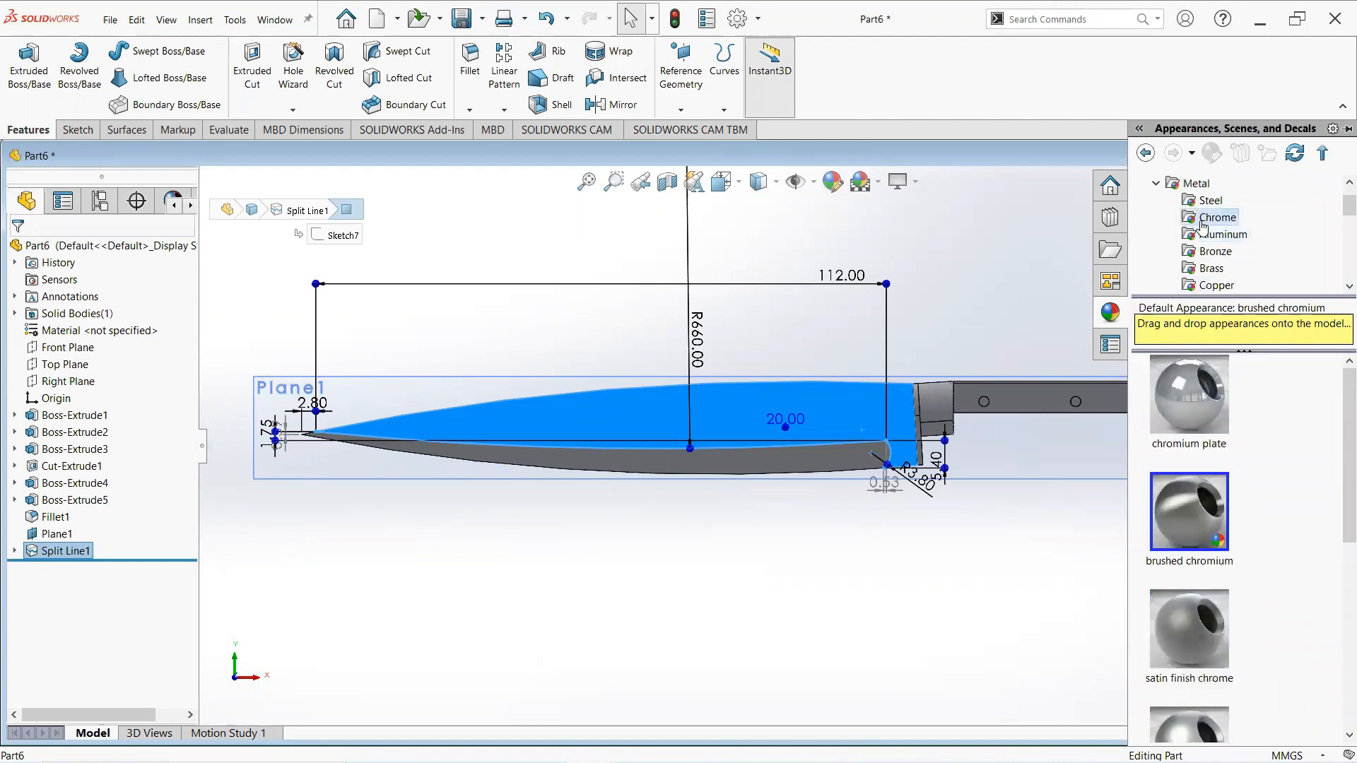
right_click(1180, 506)
left_click(1205, 509)
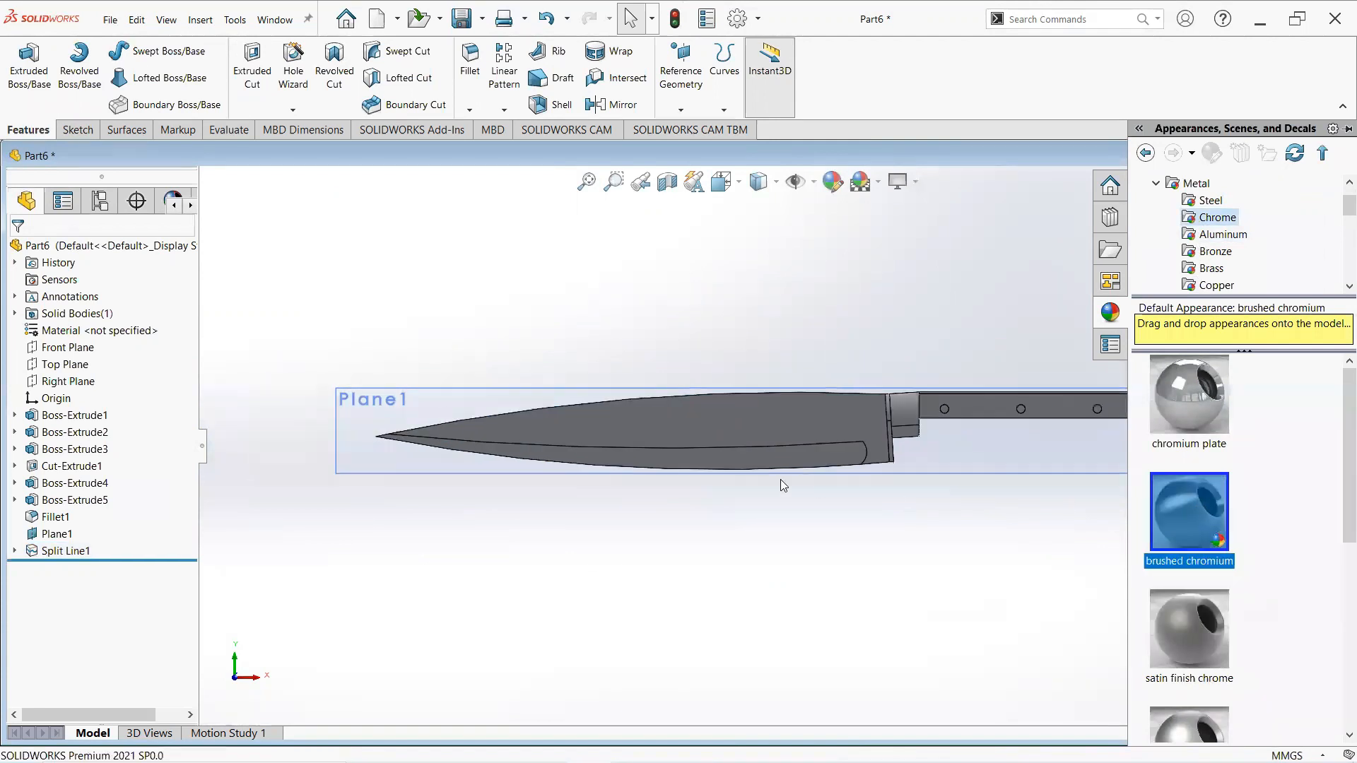
- Change the scene to a blue gradient background
left_click(880, 186)
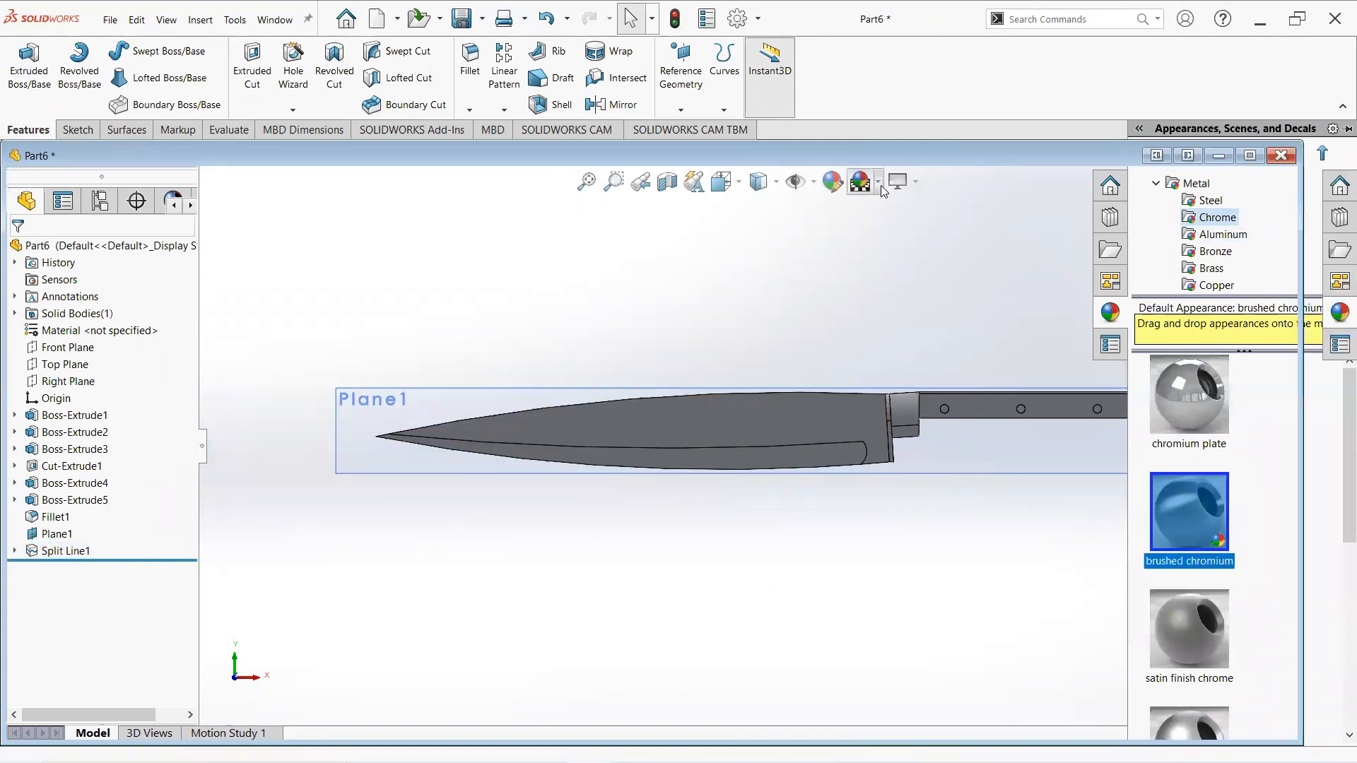
left_click(896, 277)
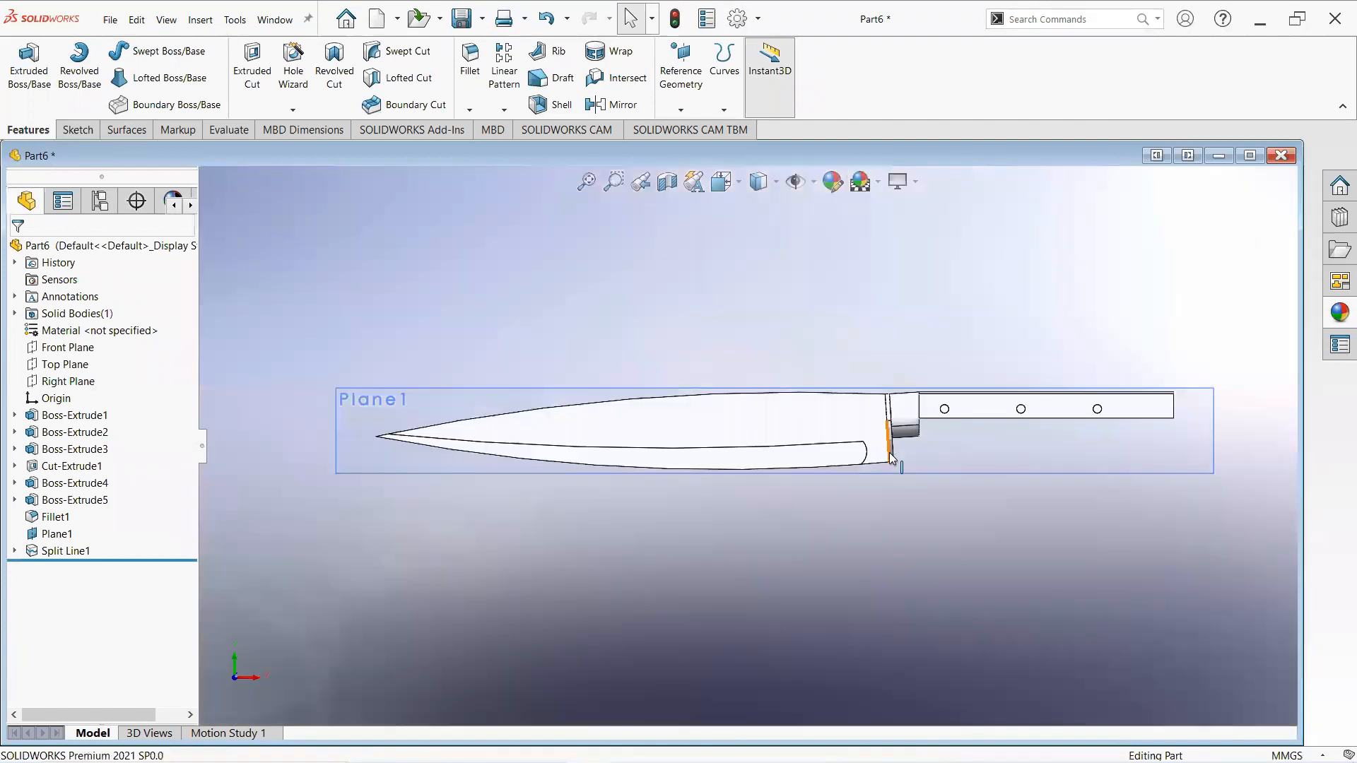
- Apply the chromium plate cast appearance to the blade's selected face
scroll(891, 458, "down", 1)
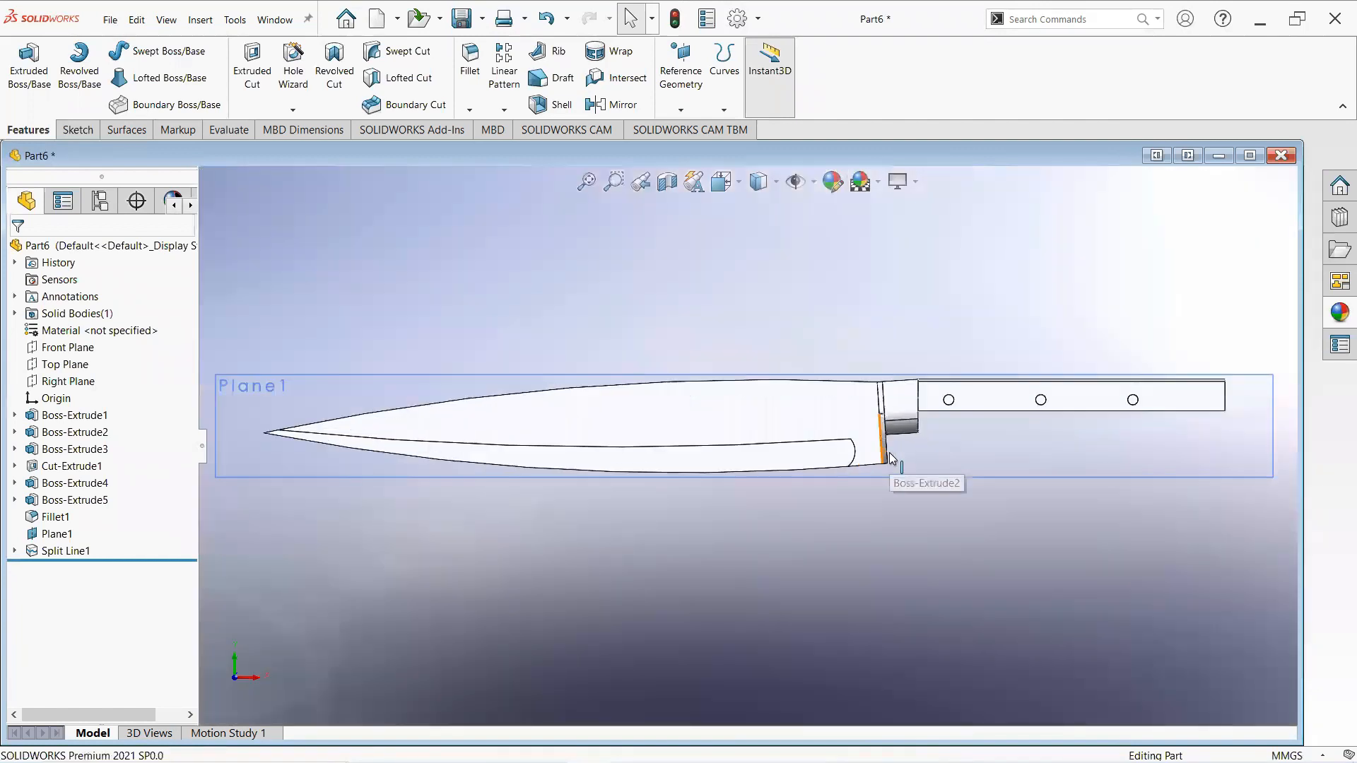
left_click(759, 416)
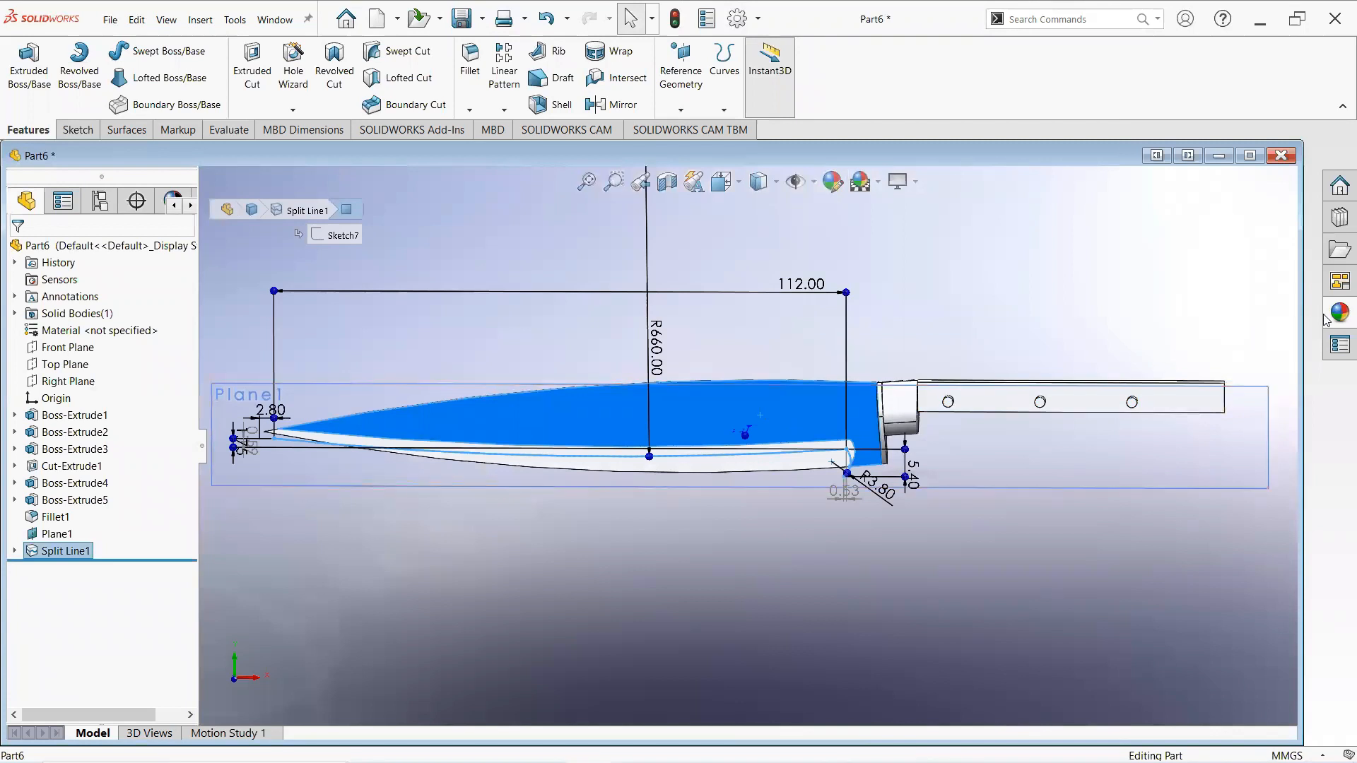
left_click(1335, 316)
scroll(1208, 530, "down", 5)
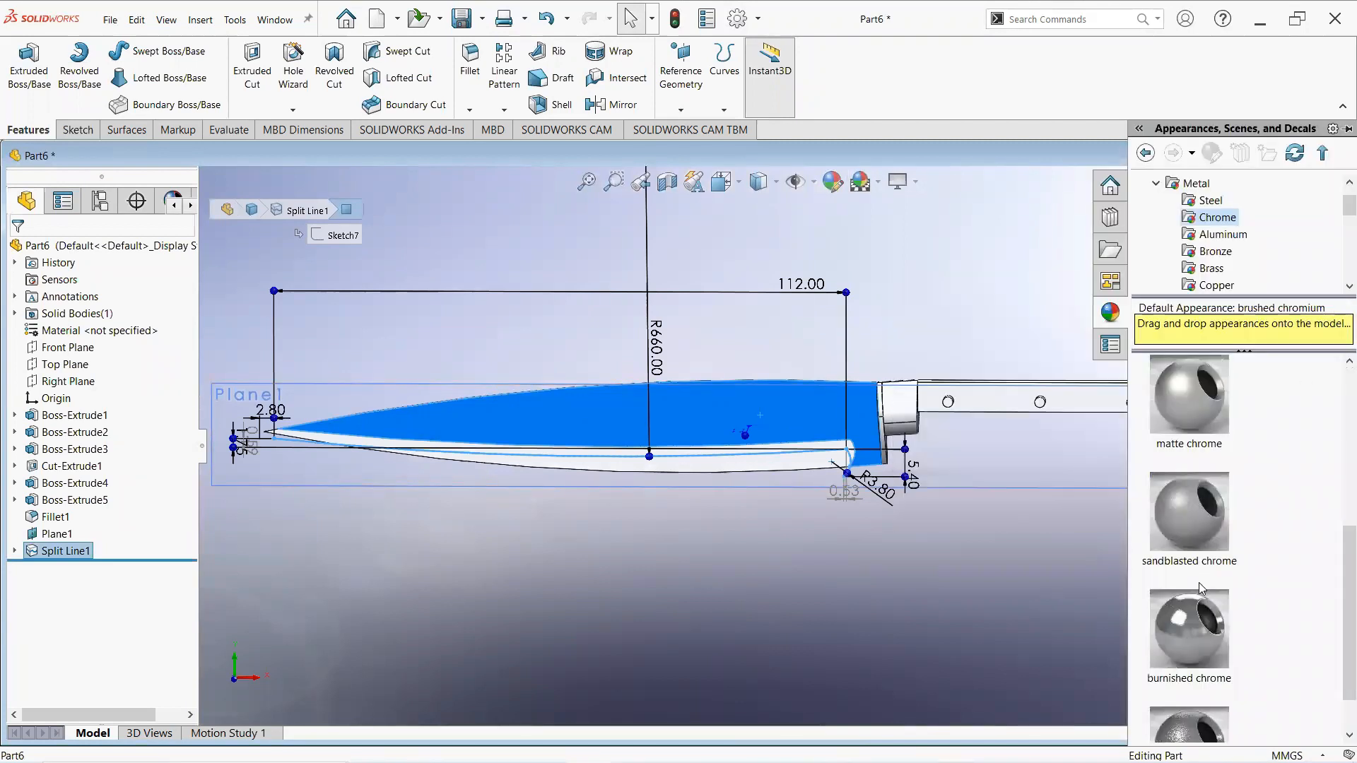
right_click(1189, 703)
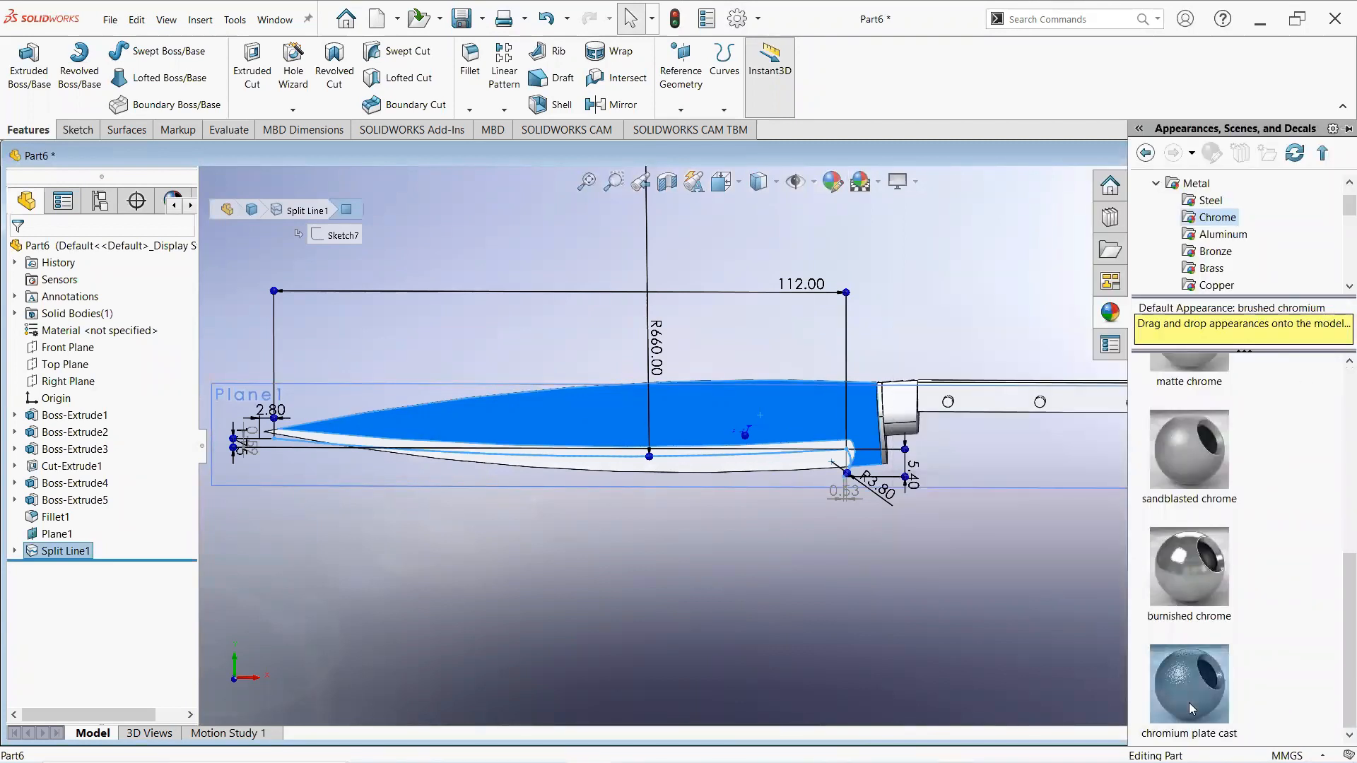
left_click(1223, 570)
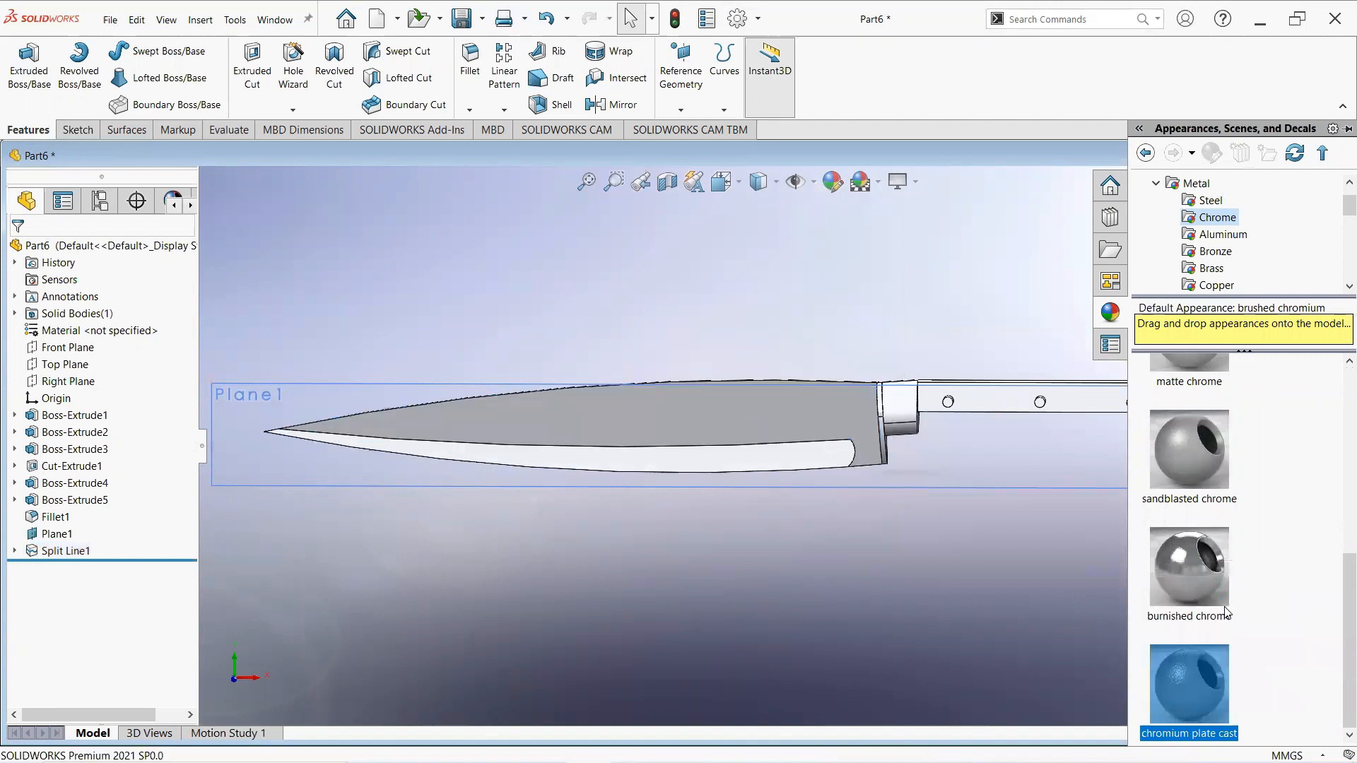
- Save the part as knife a
left_click(481, 241)
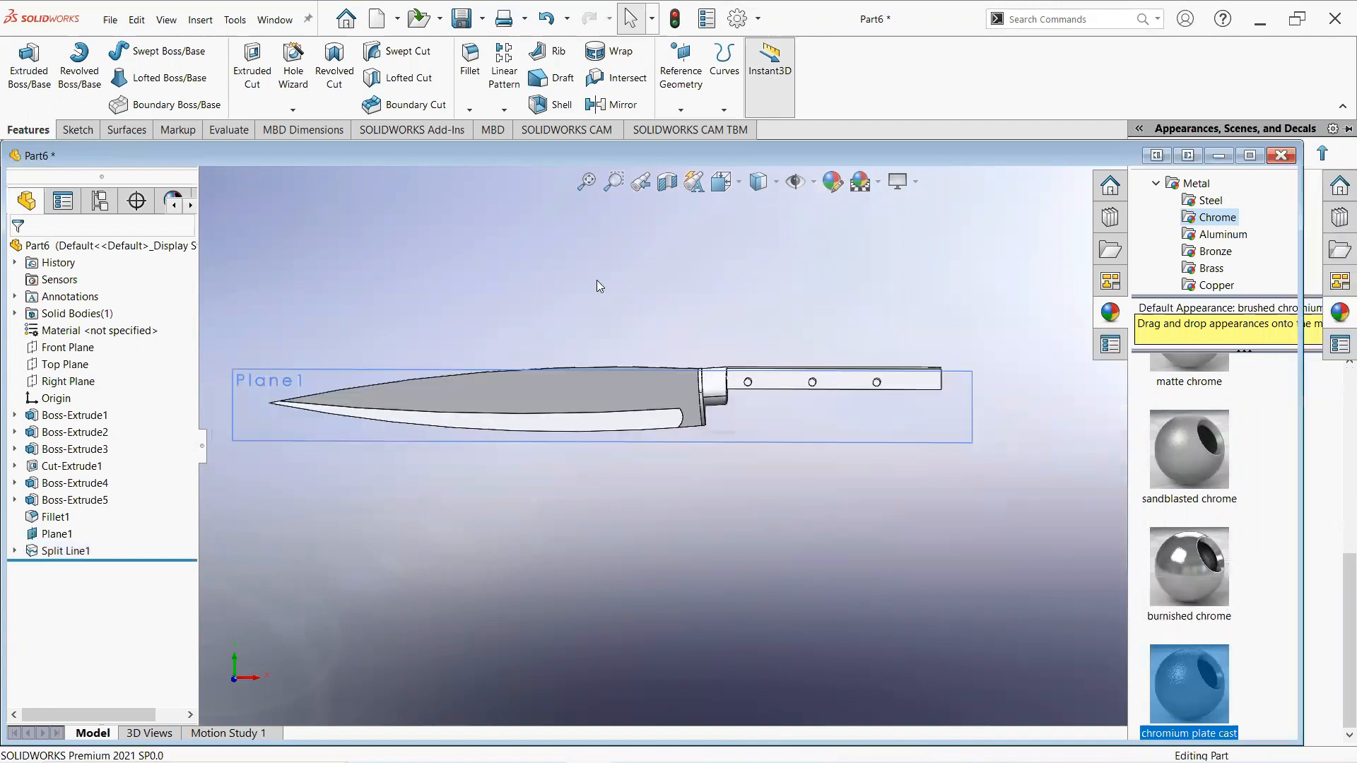
left_click(109, 21)
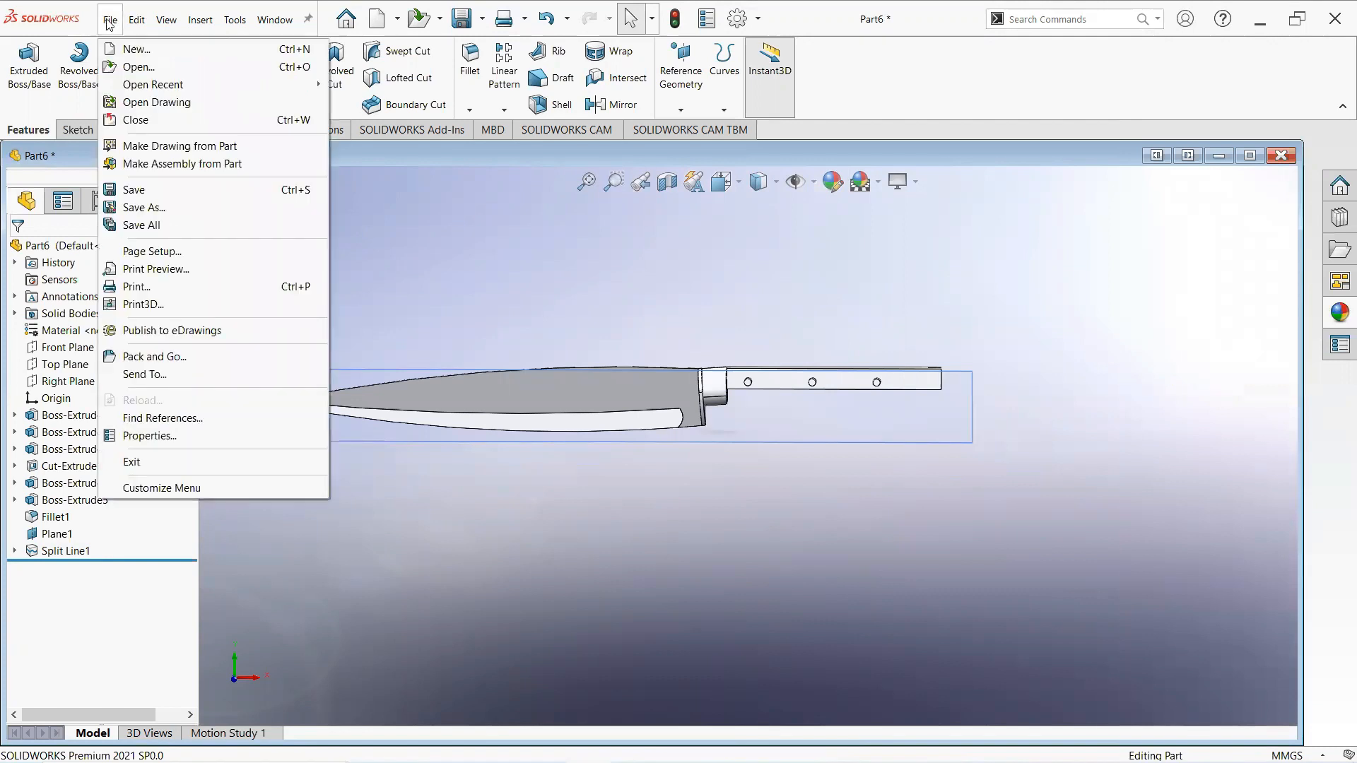
left_click(145, 207)
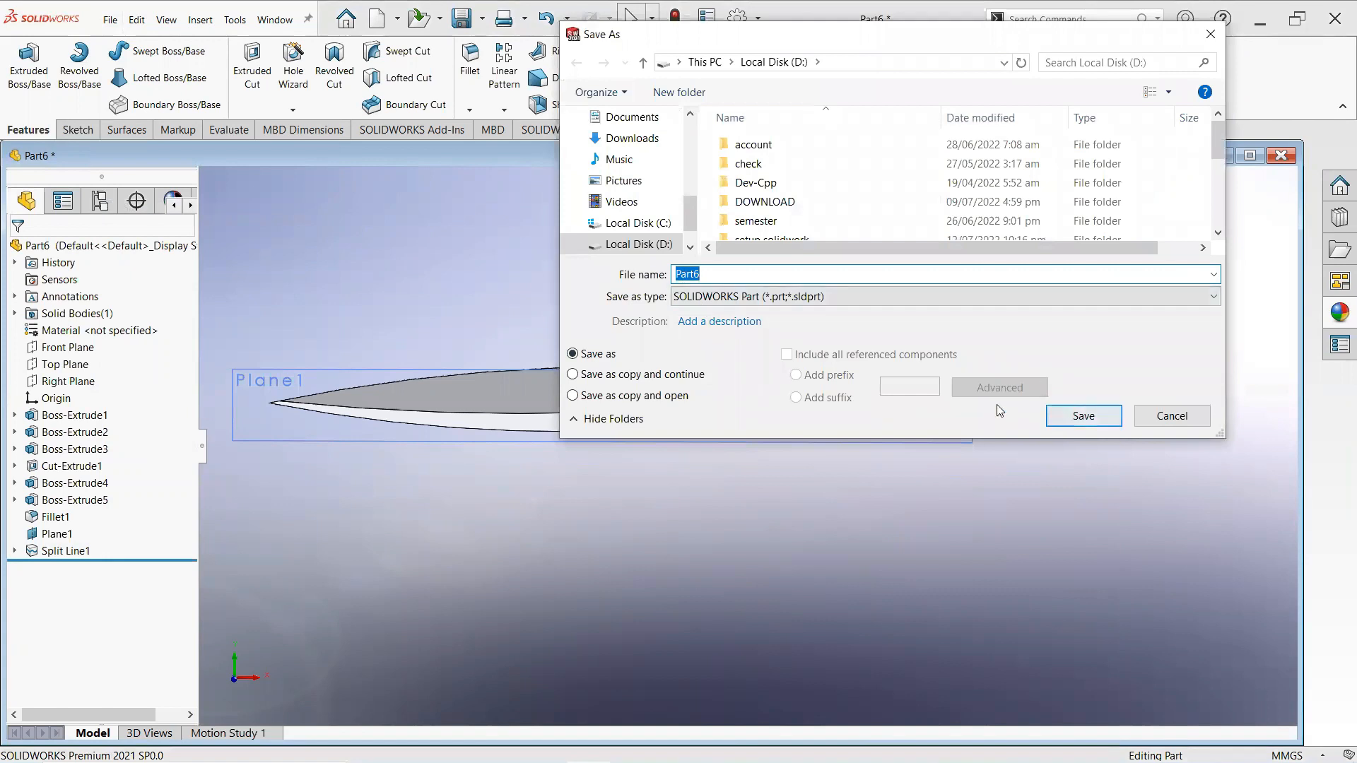
type("kn")
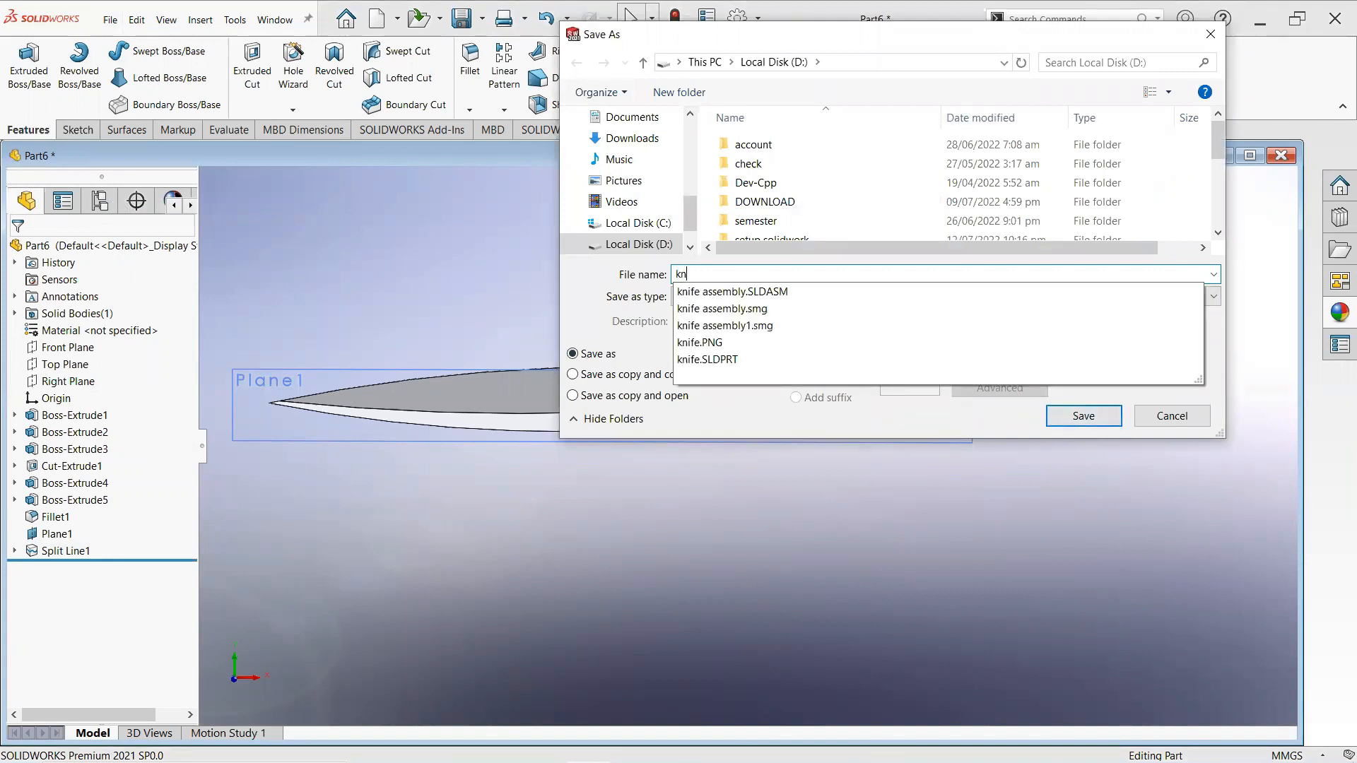
type("ife ")
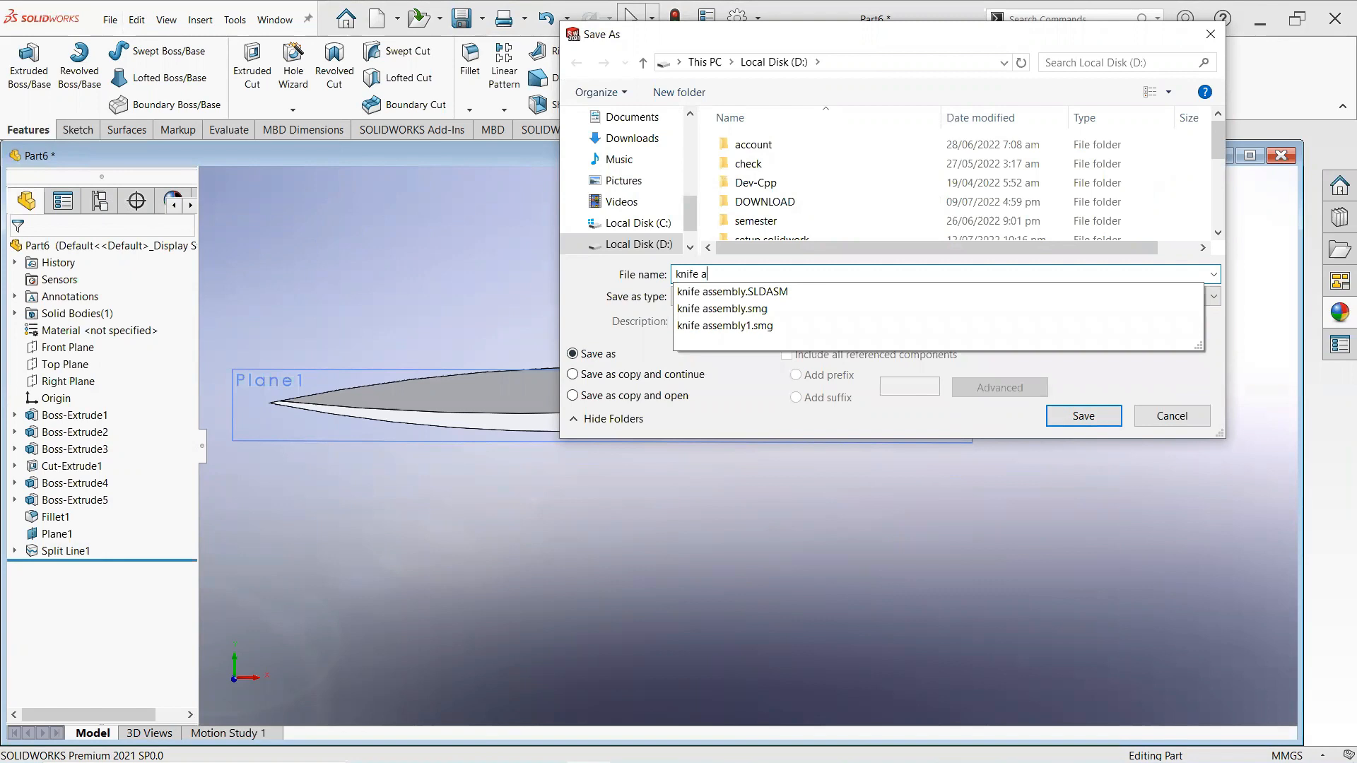
type("a")
key("Return")
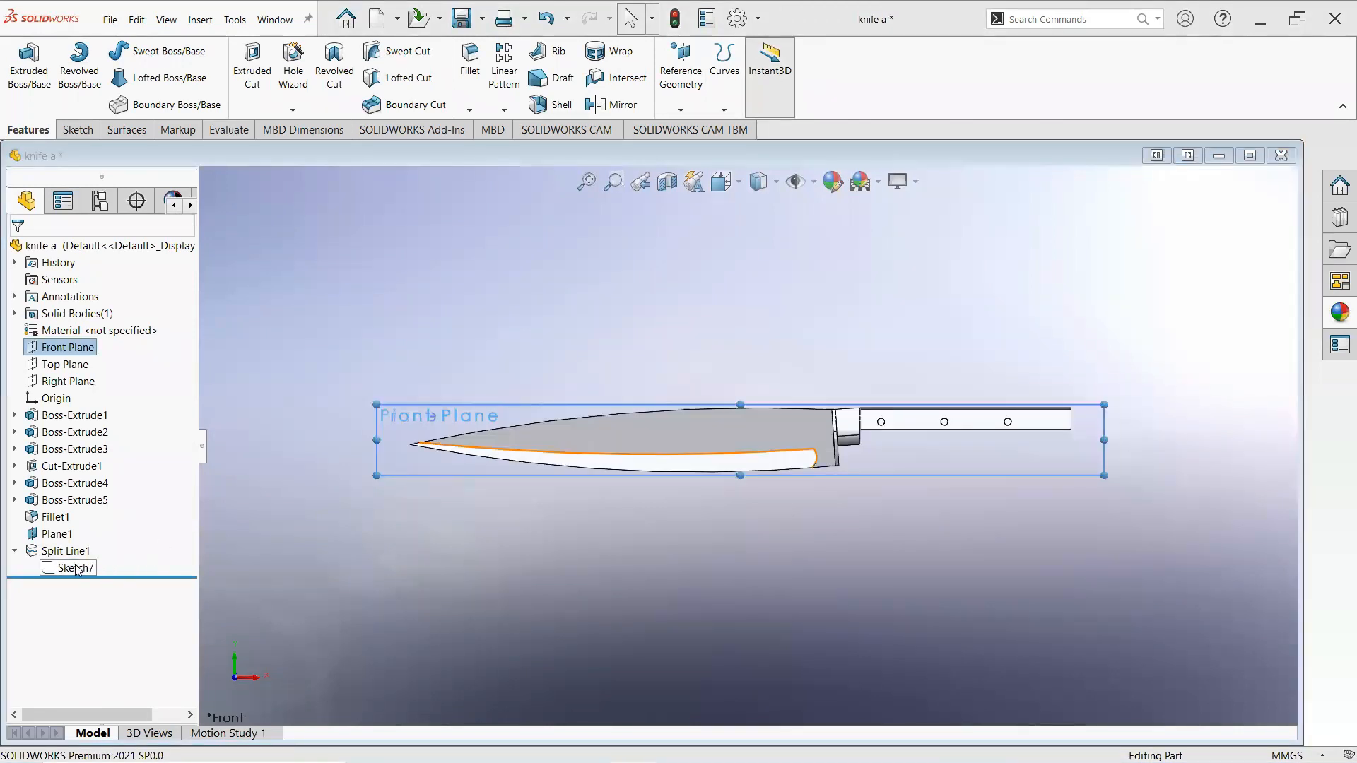
- Hide Sketch7 under Split Line1
left_click(76, 569)
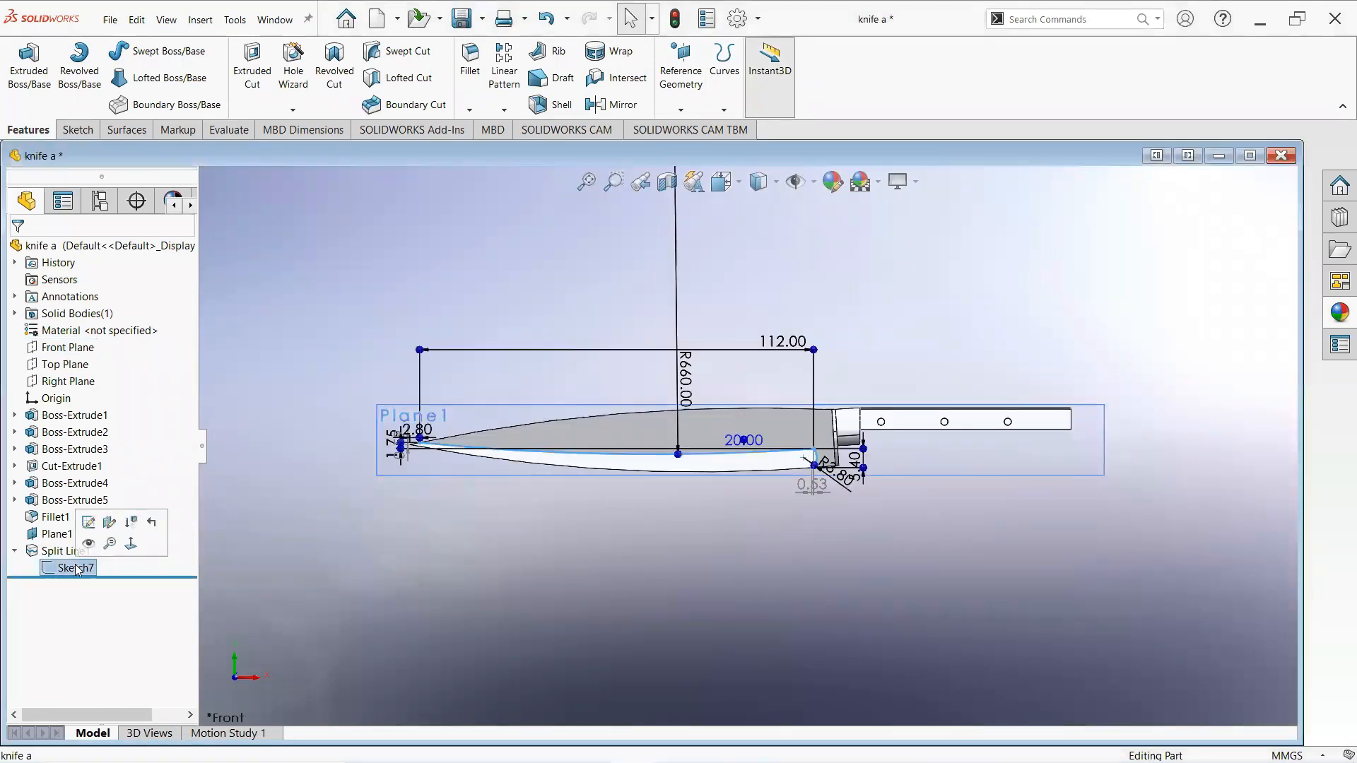
left_click(84, 547)
left_click(820, 494)
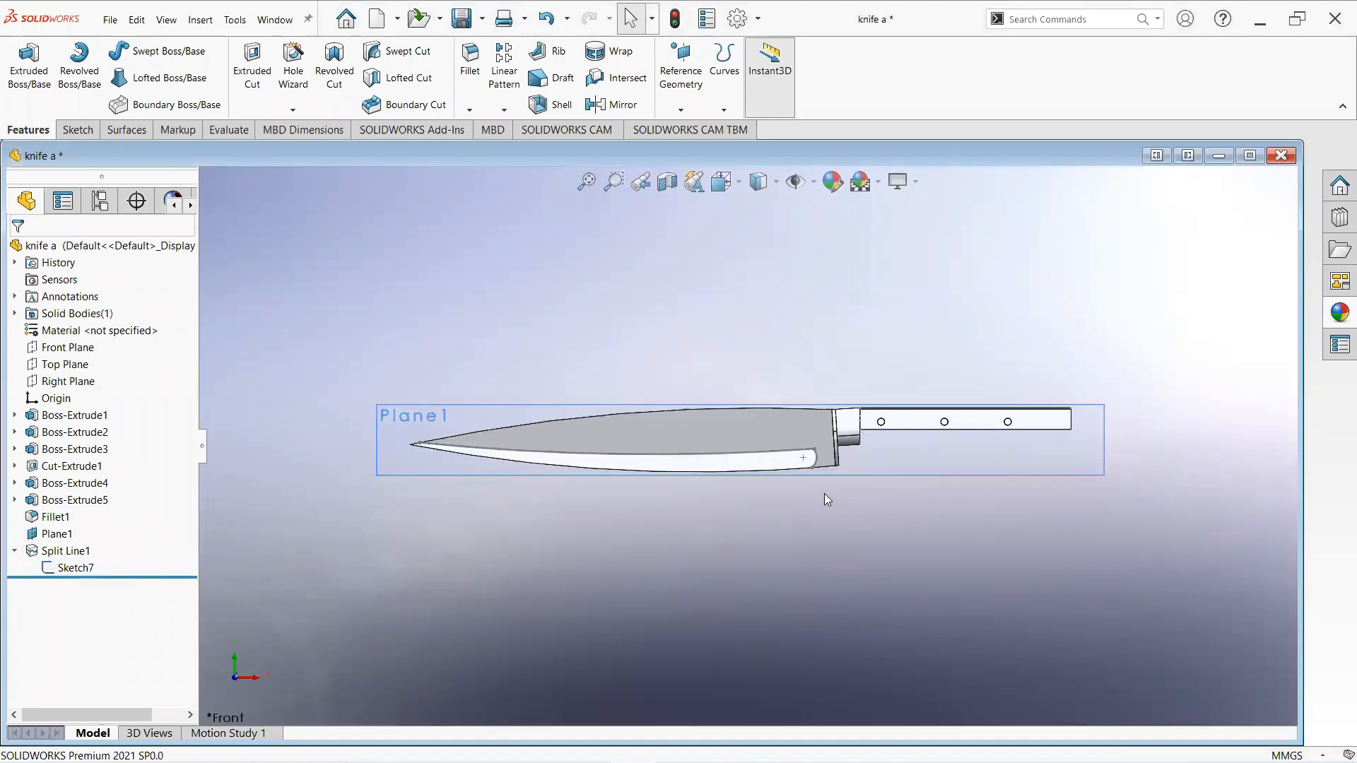
- Start a sketch on the blade's opposite side face and draw a 3-point arc from the tip to near the heel
scroll(841, 506, "down", 1)
middle_click_drag(479, 477, 733, 516)
left_click(747, 418)
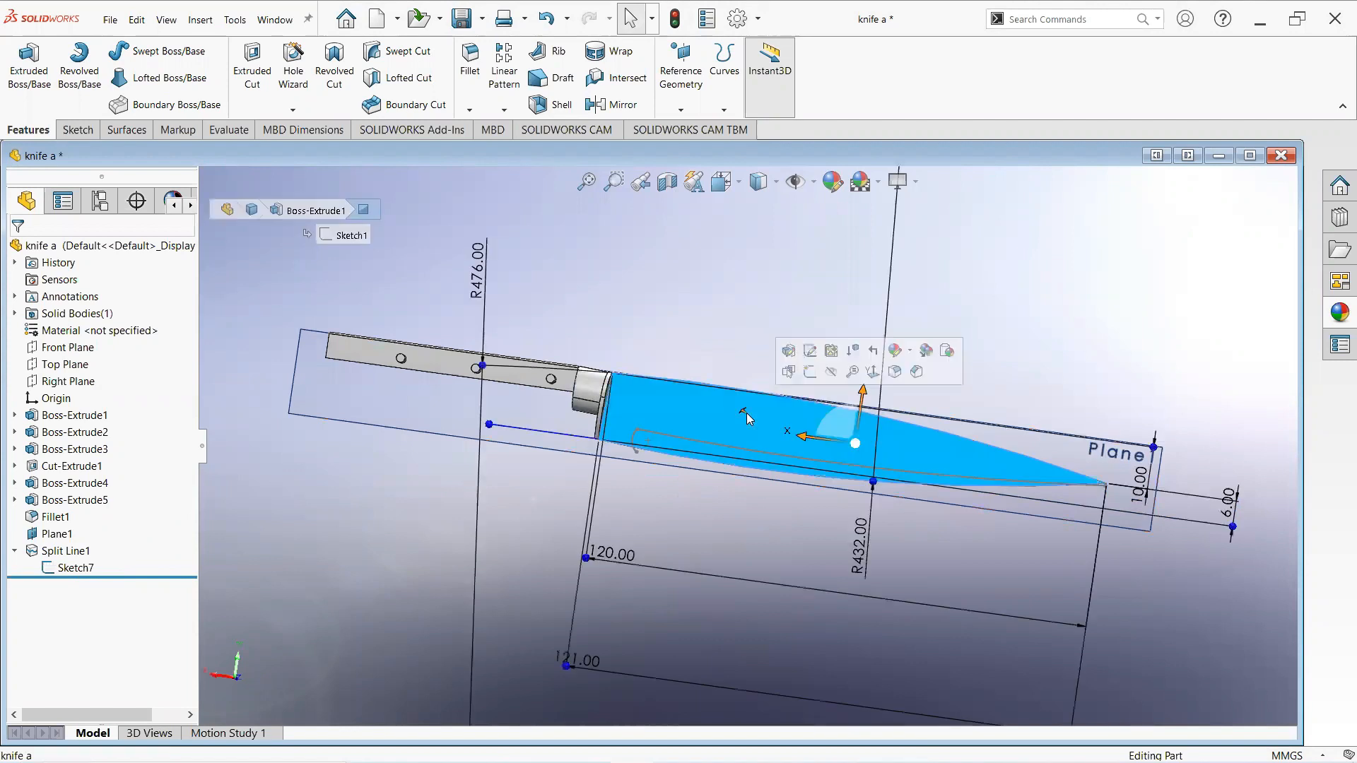
left_click(815, 382)
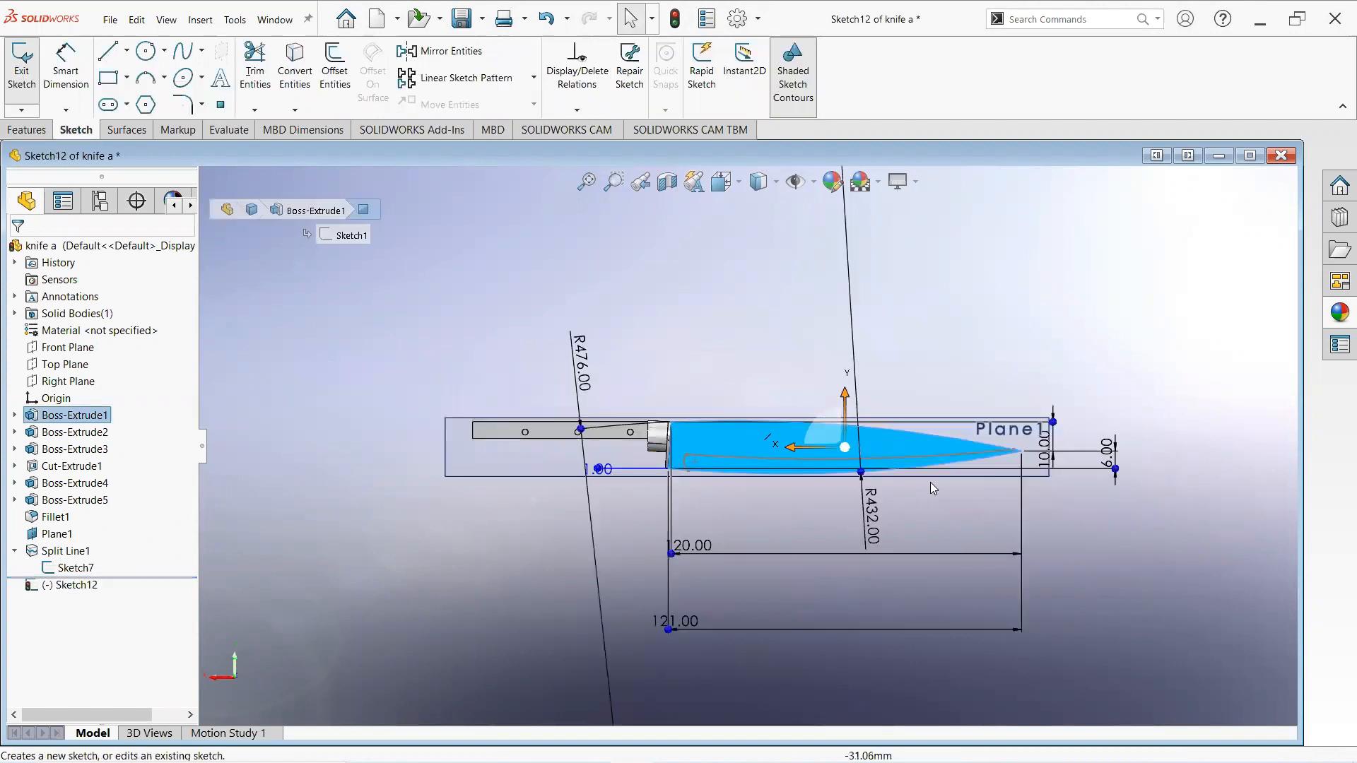
left_click(162, 79)
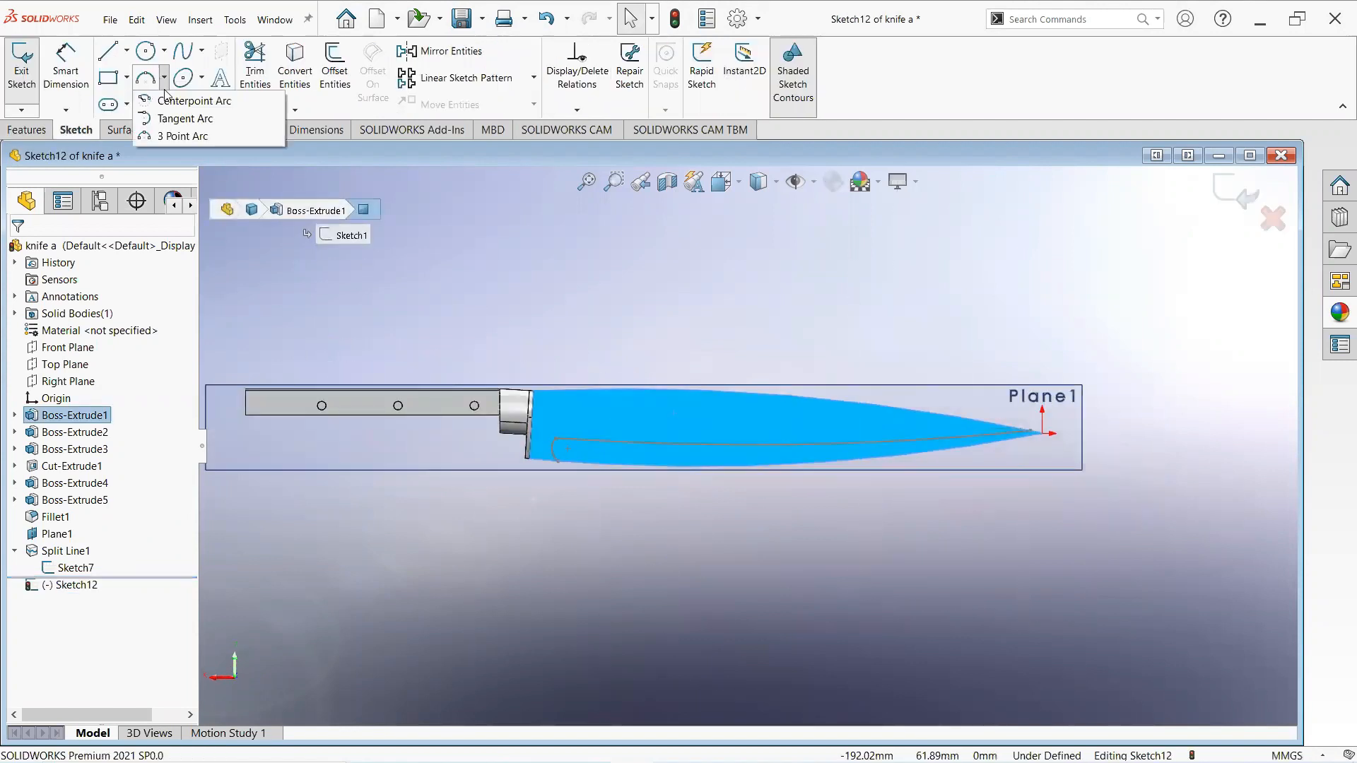
left_click(168, 134)
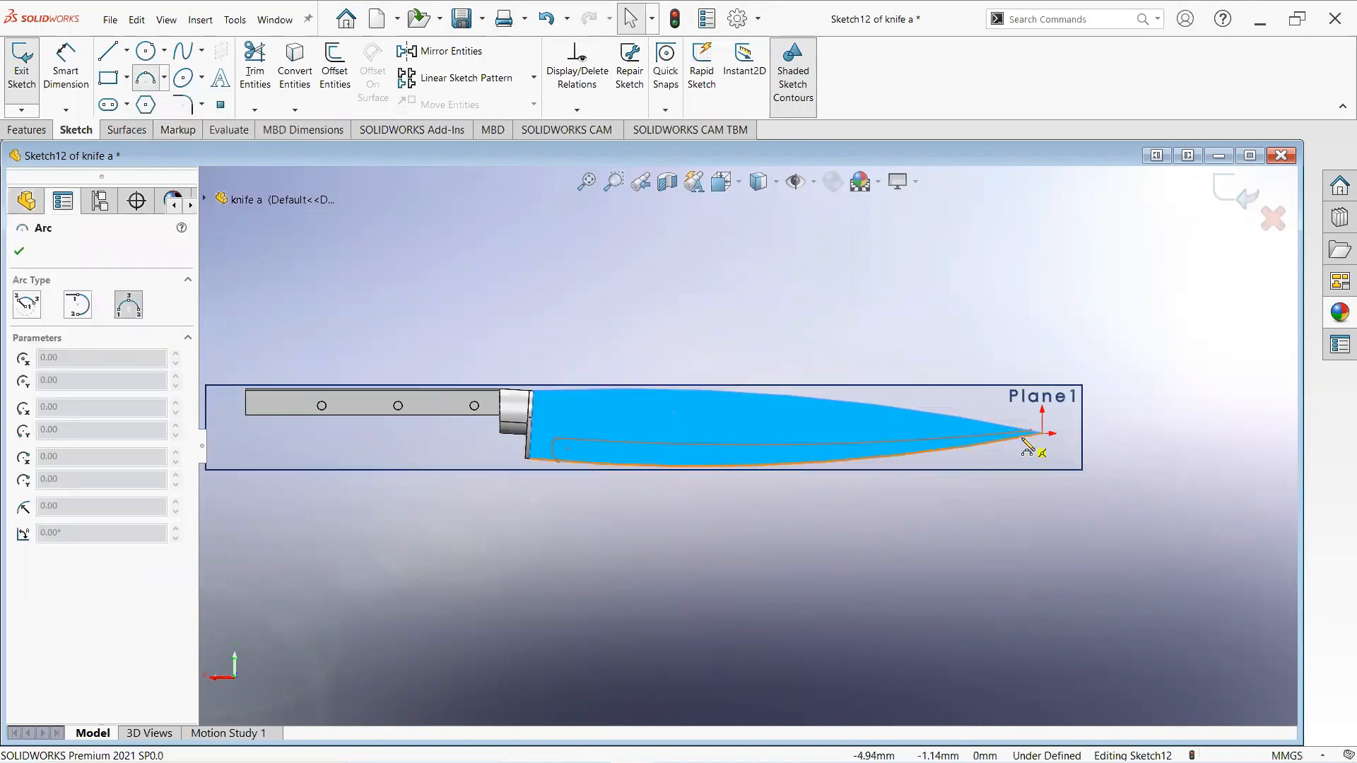
scroll(1005, 444, "down", 3)
left_click(990, 430)
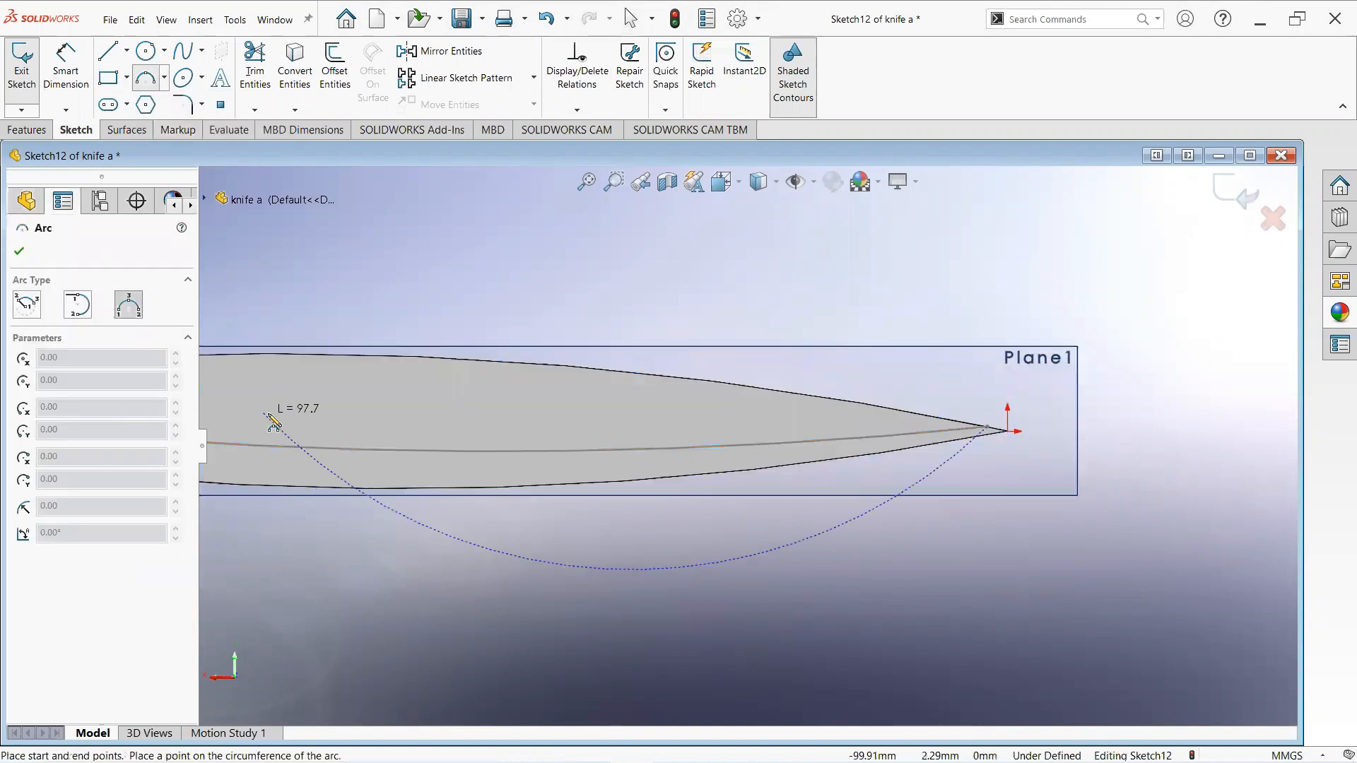
left_click(381, 439)
left_click(589, 450)
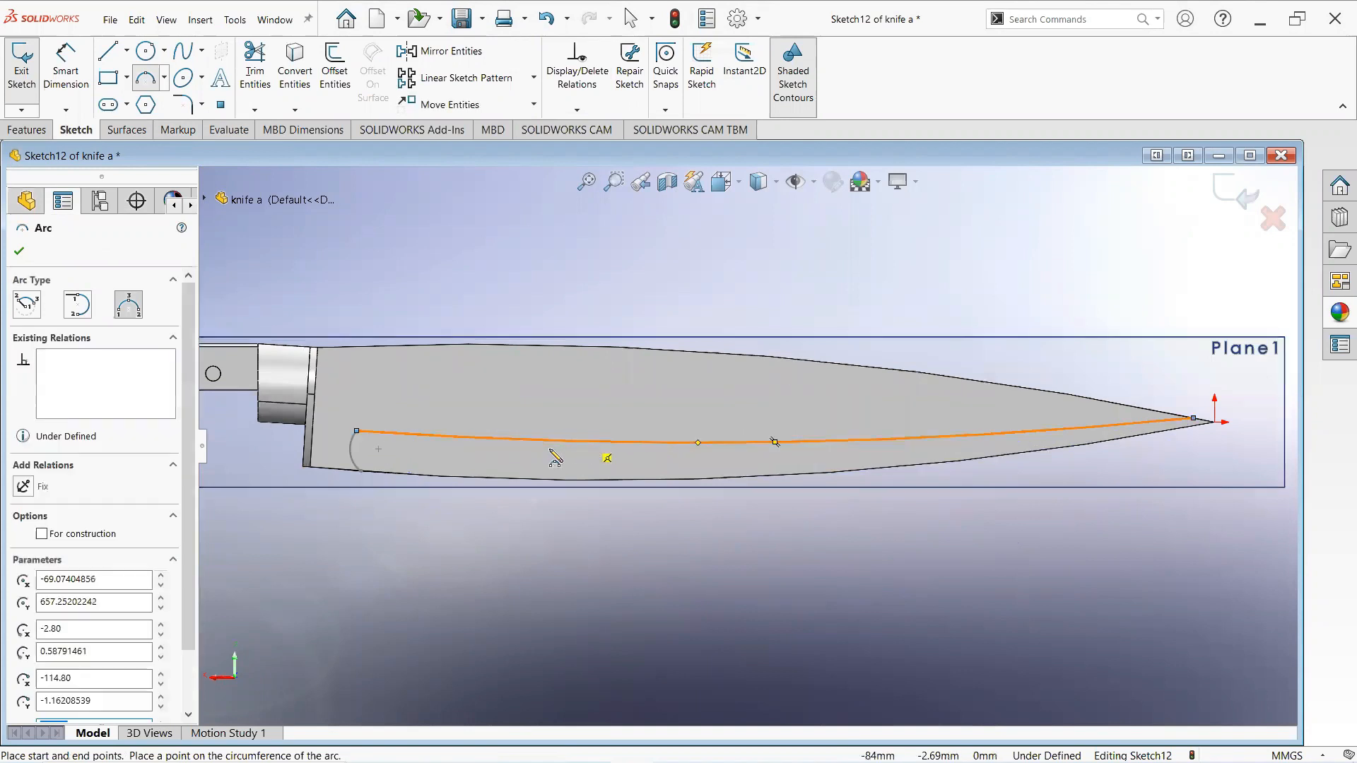
- Draw a short 3-point arc closing the profile at the blade's heel end
left_click(351, 450)
left_click(361, 472)
left_click(356, 460)
right_click(351, 450)
left_click(407, 461)
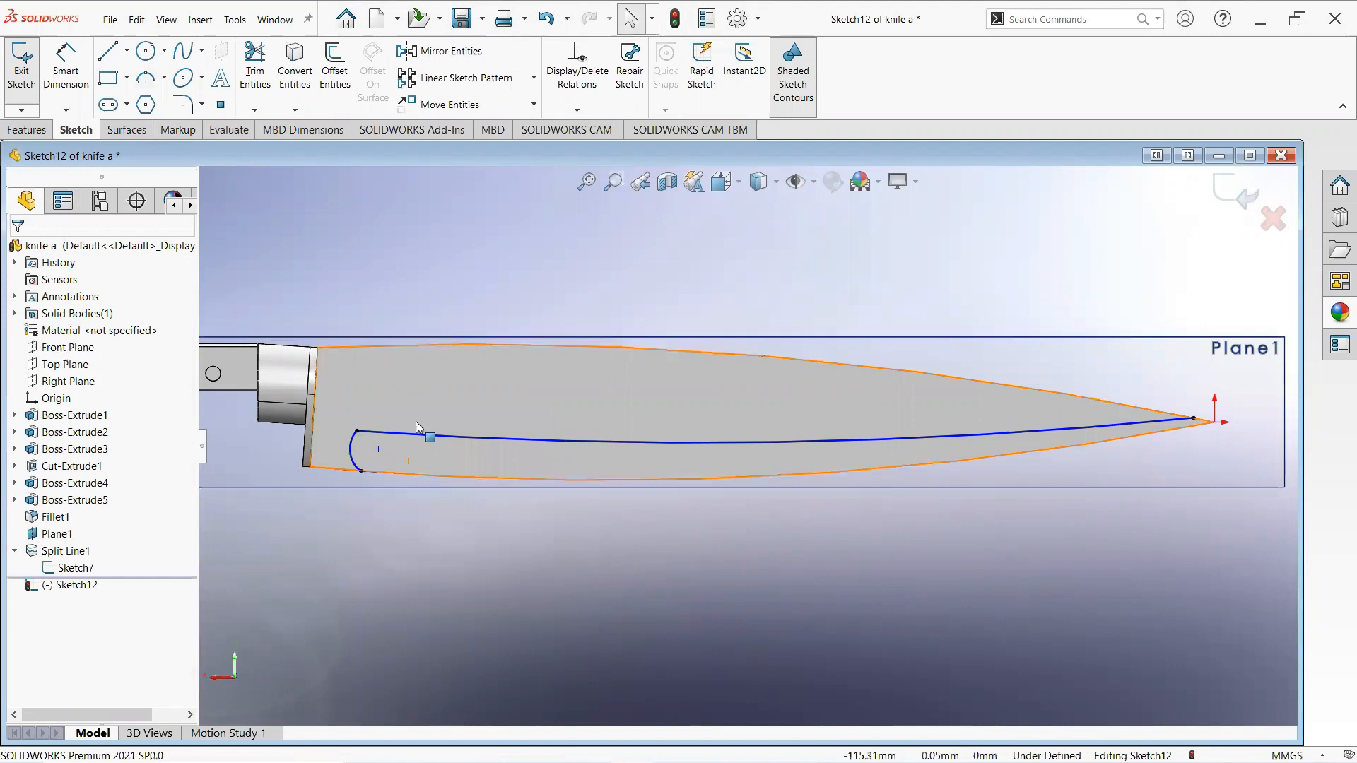
- Create a projection Split Line using the current sketch on the blade's opposite side face
left_click(28, 128)
left_click(724, 111)
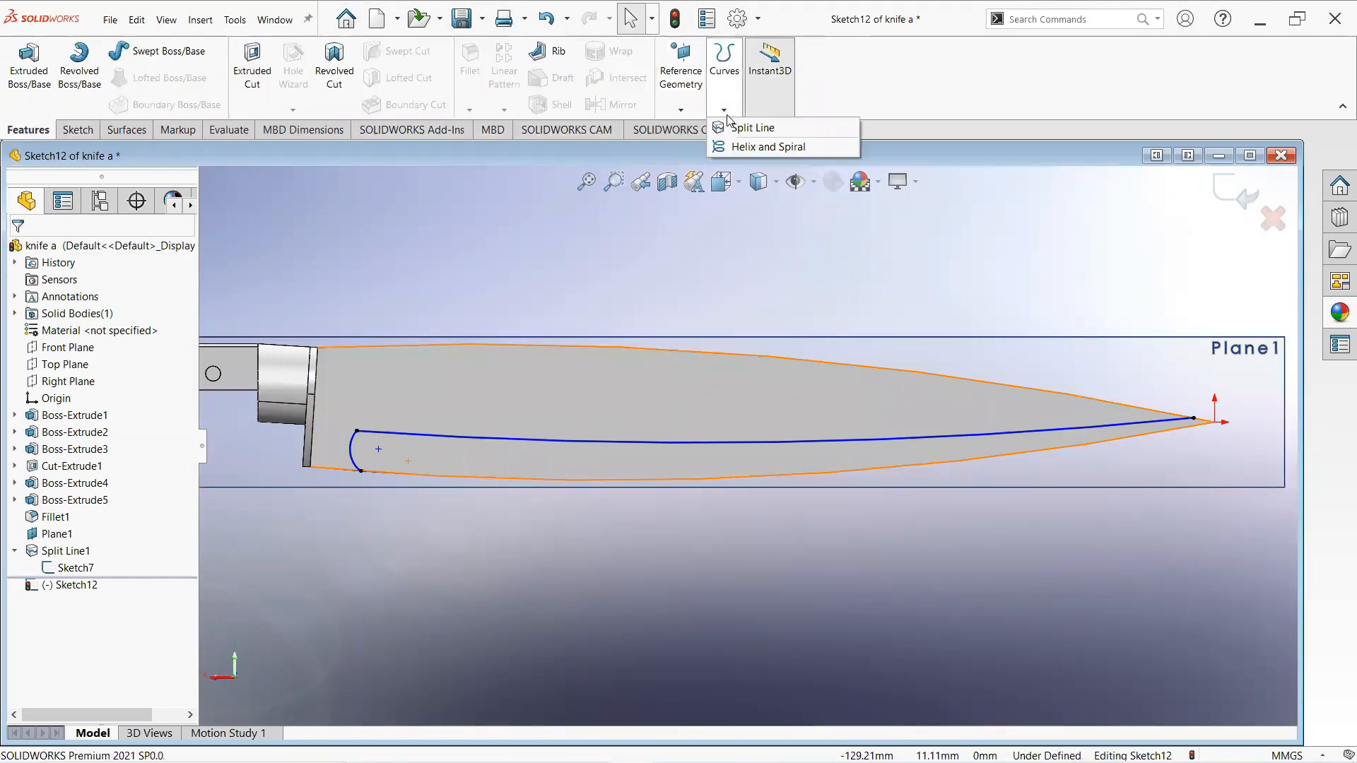
left_click(751, 128)
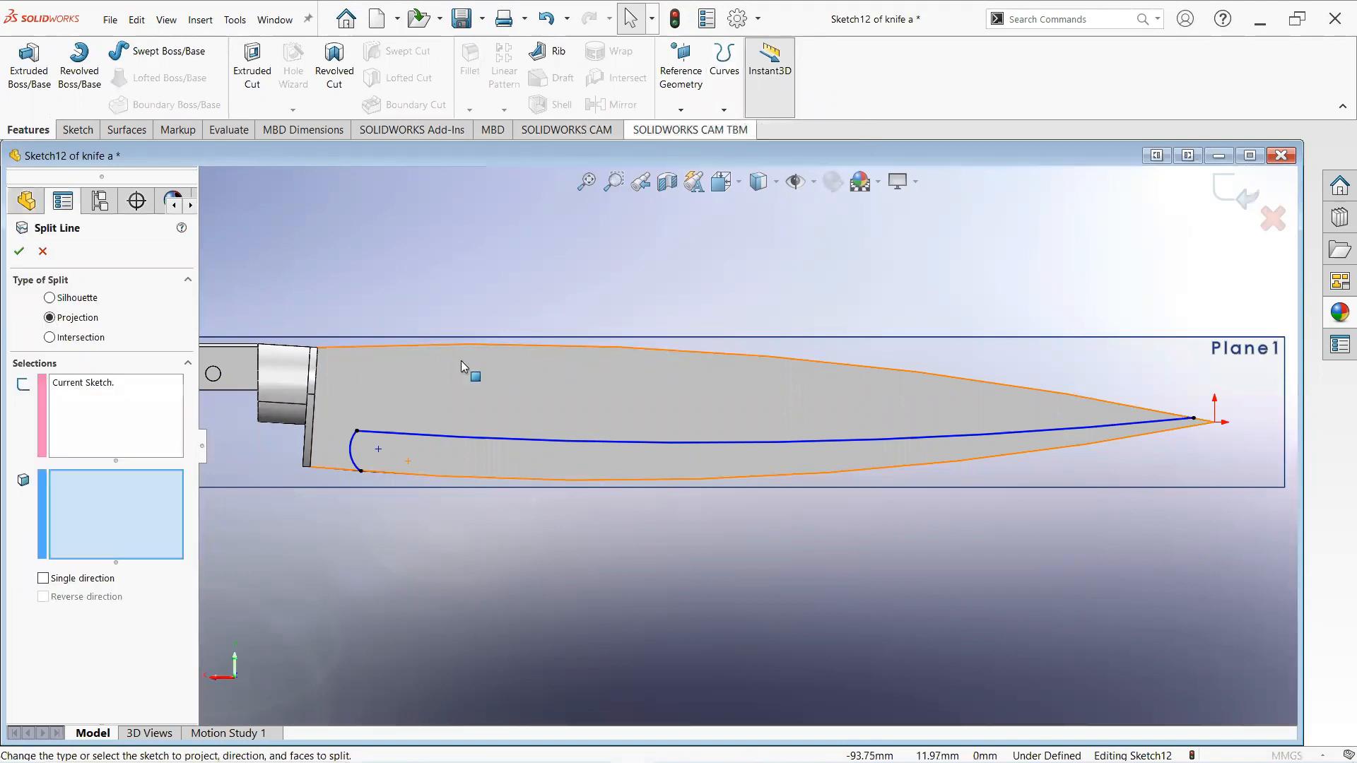
left_click(546, 403)
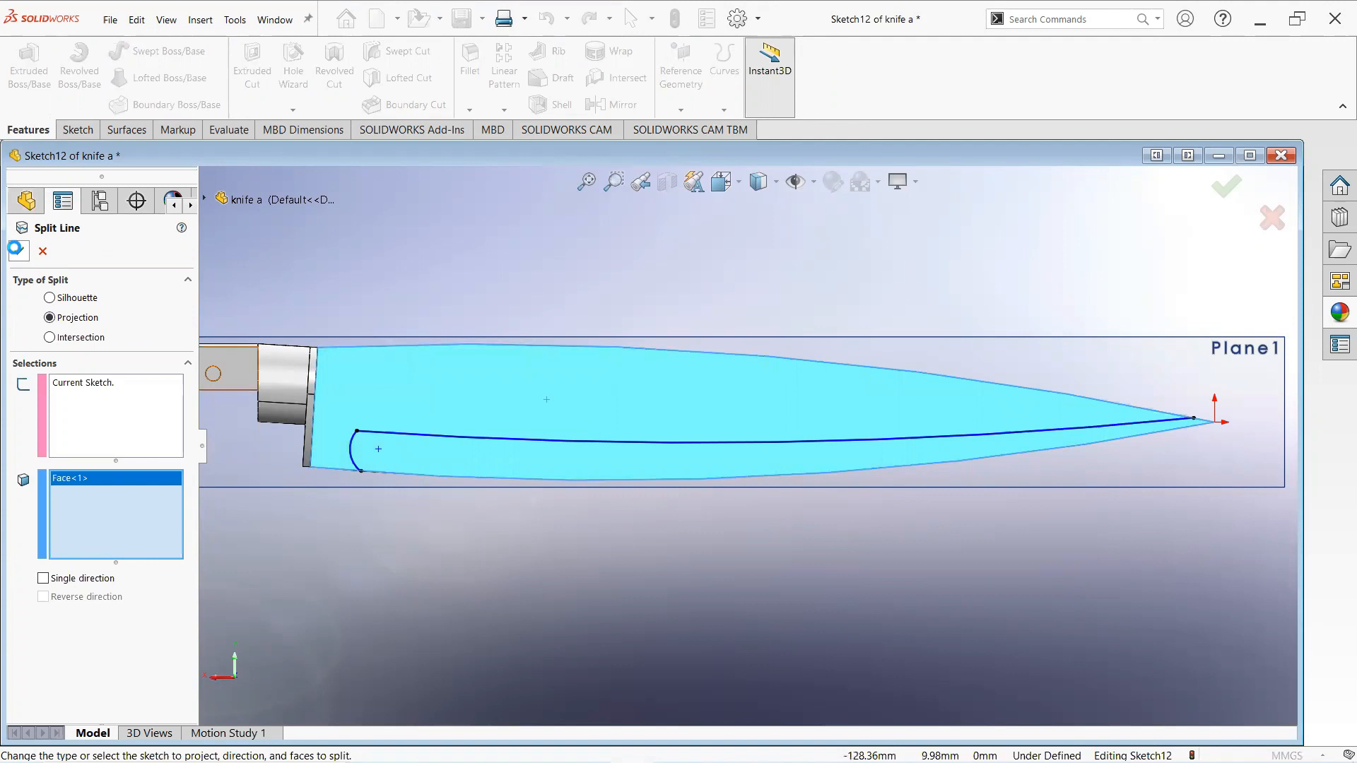
left_click(643, 494)
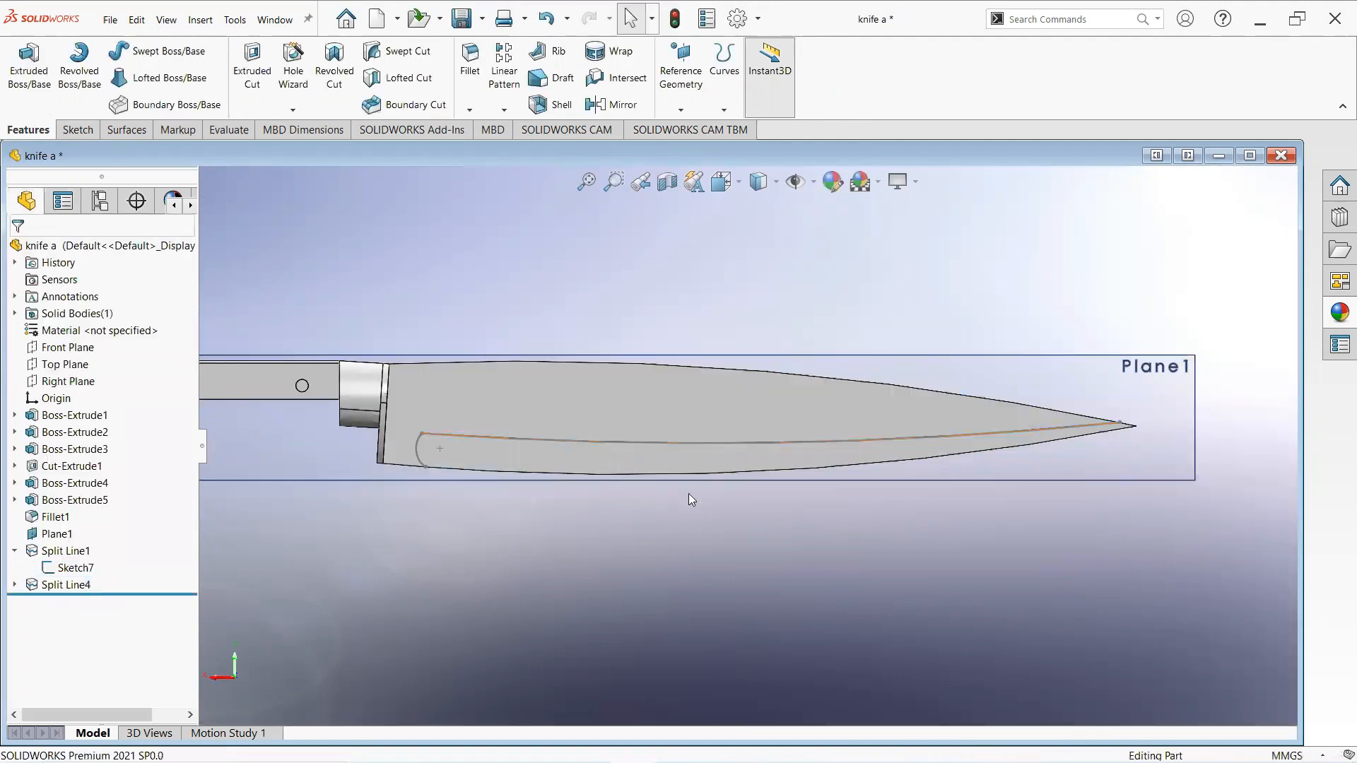
left_click(76, 568)
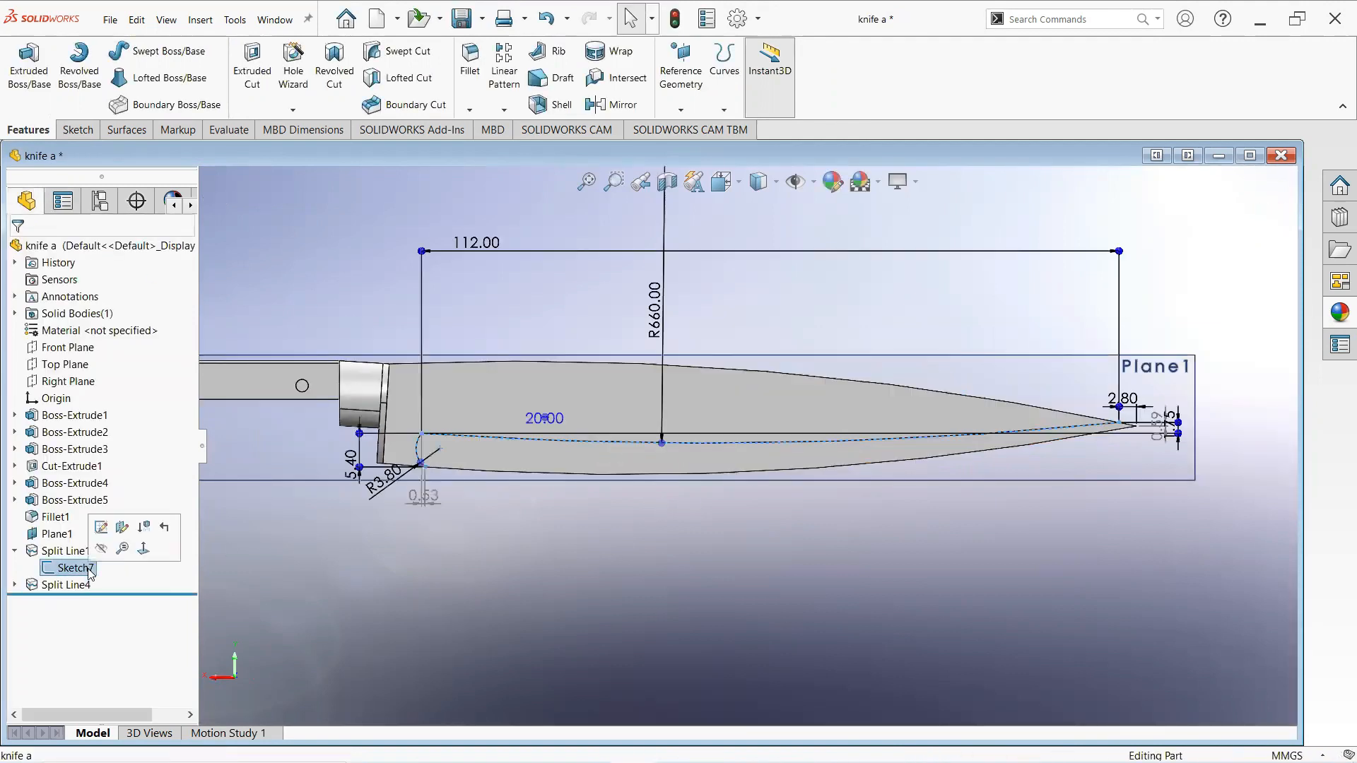
left_click(101, 551)
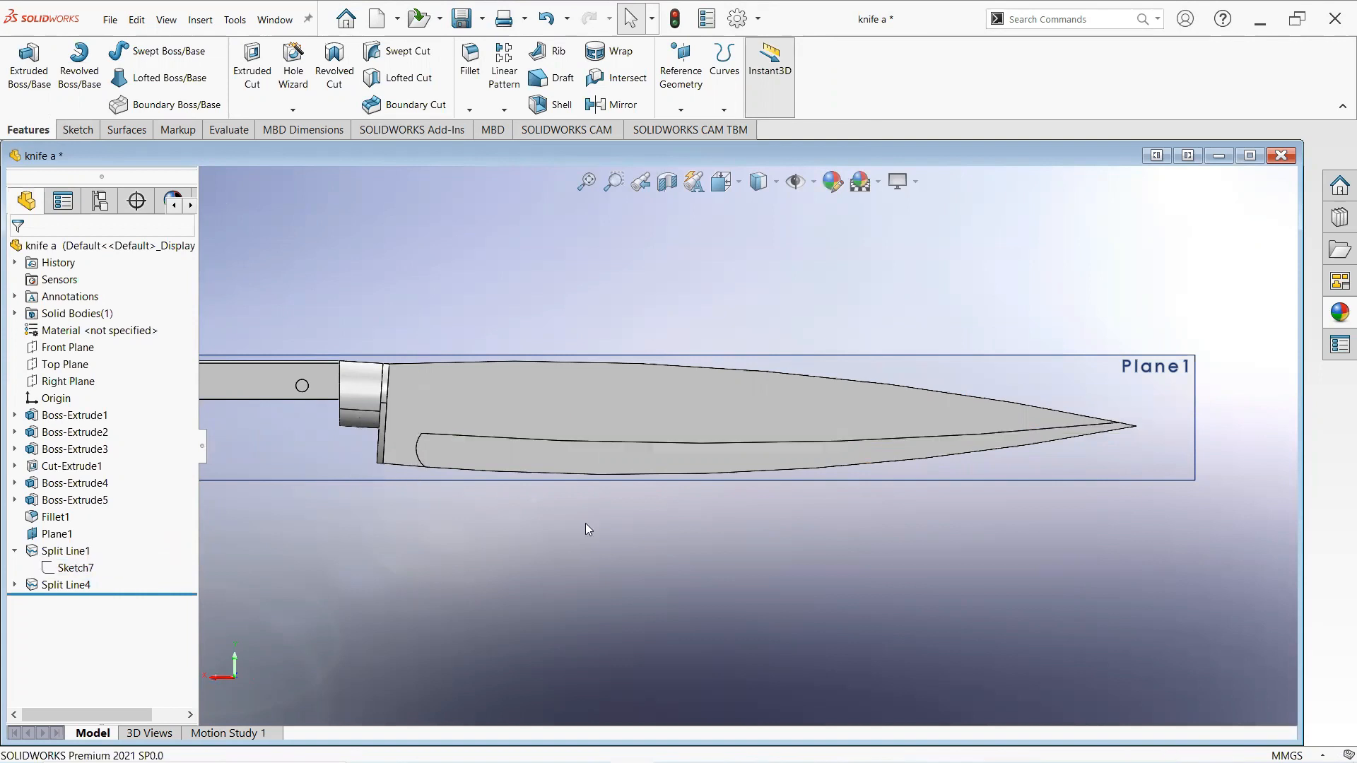
scroll(640, 506, "up", 2)
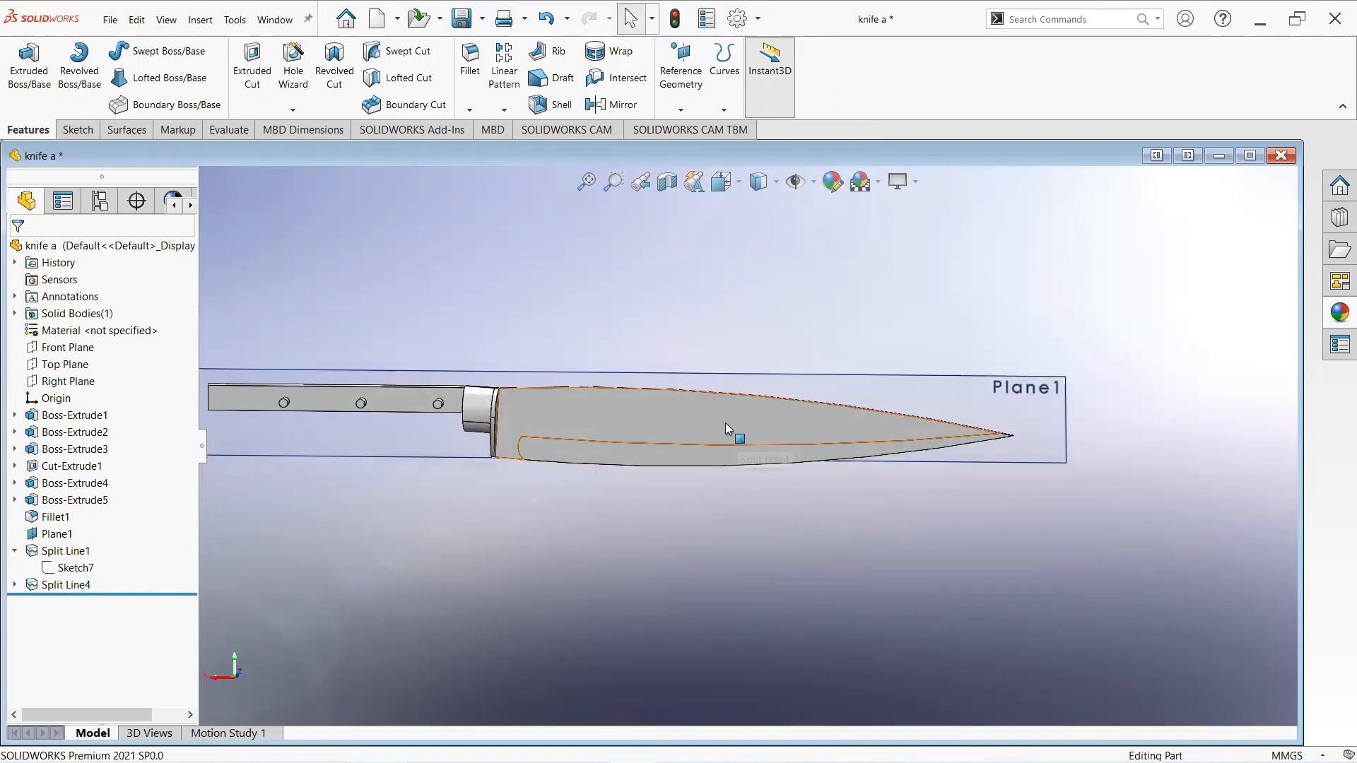
- Apply the chromium plate cast appearance to the blade's split face
left_click(750, 430)
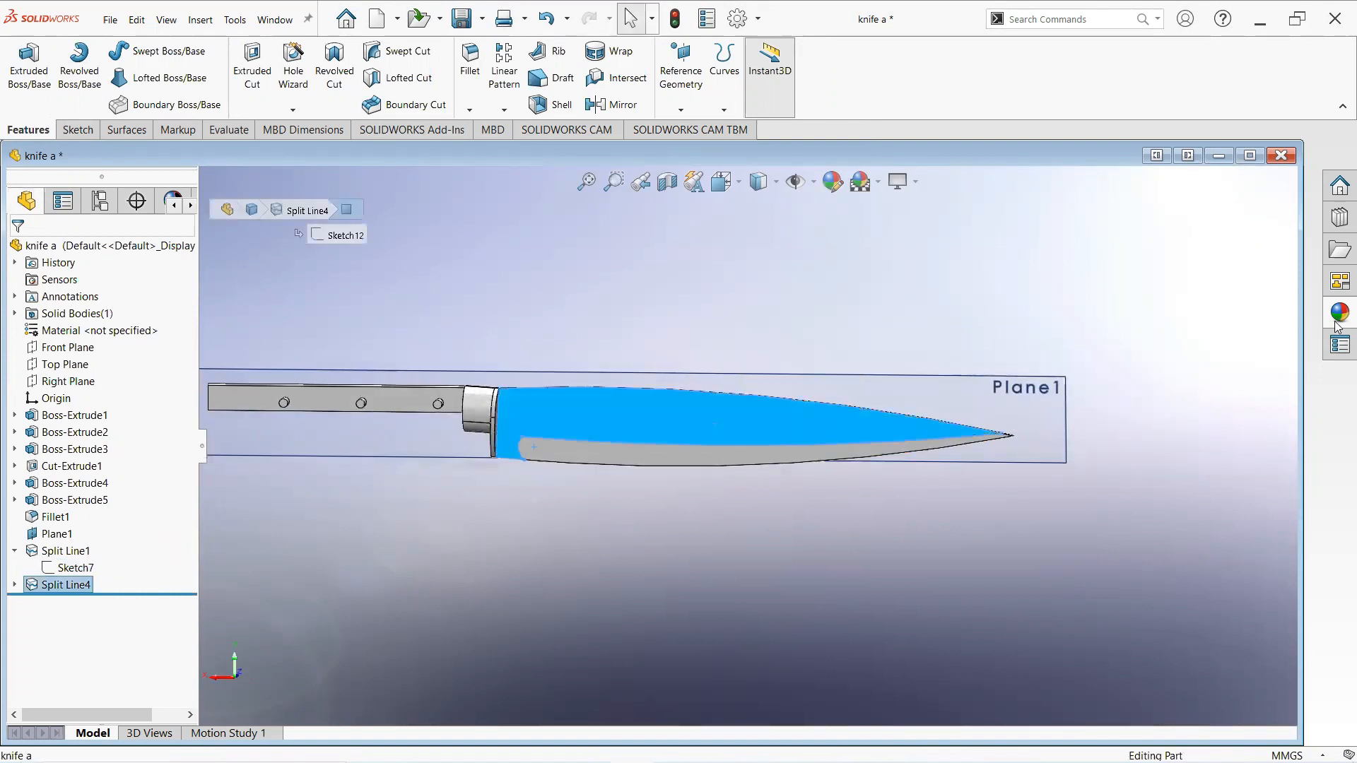
left_click(1336, 322)
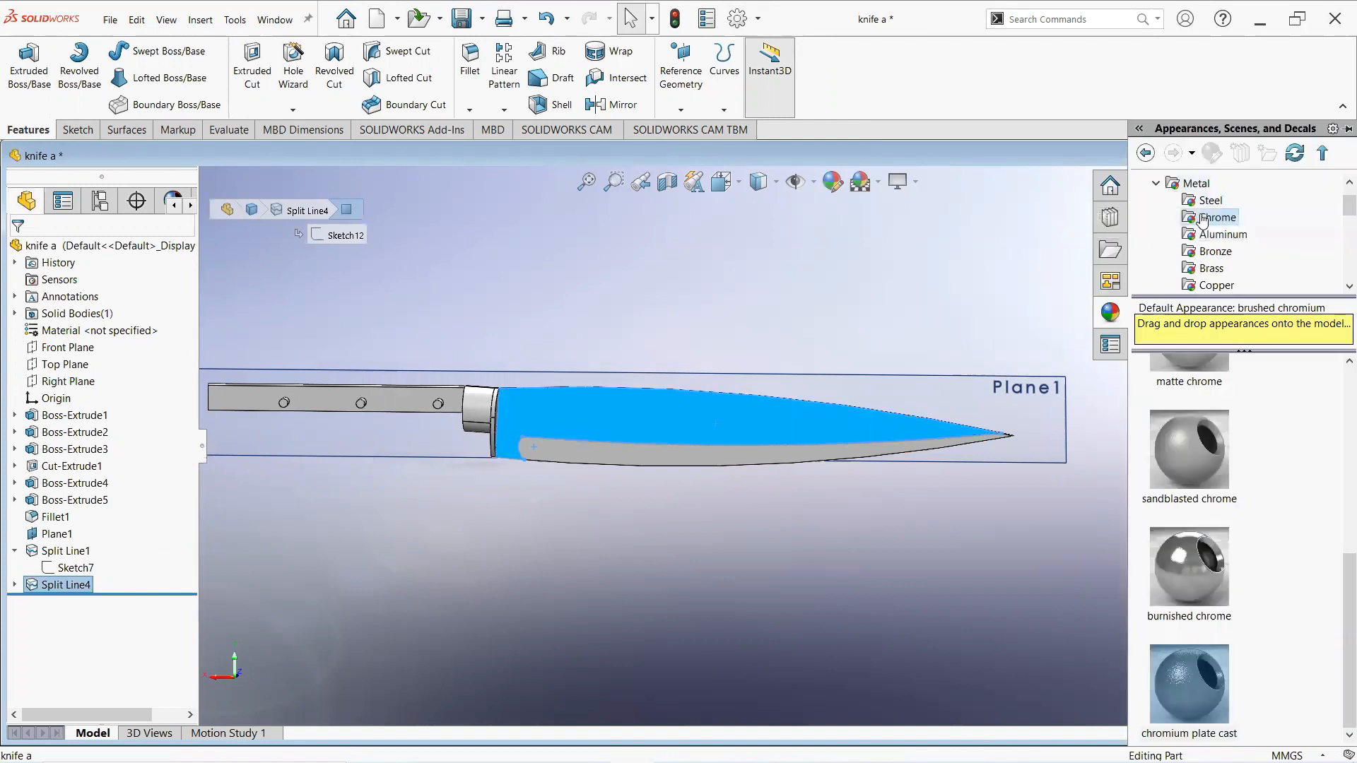
scroll(1338, 467, "up", 5)
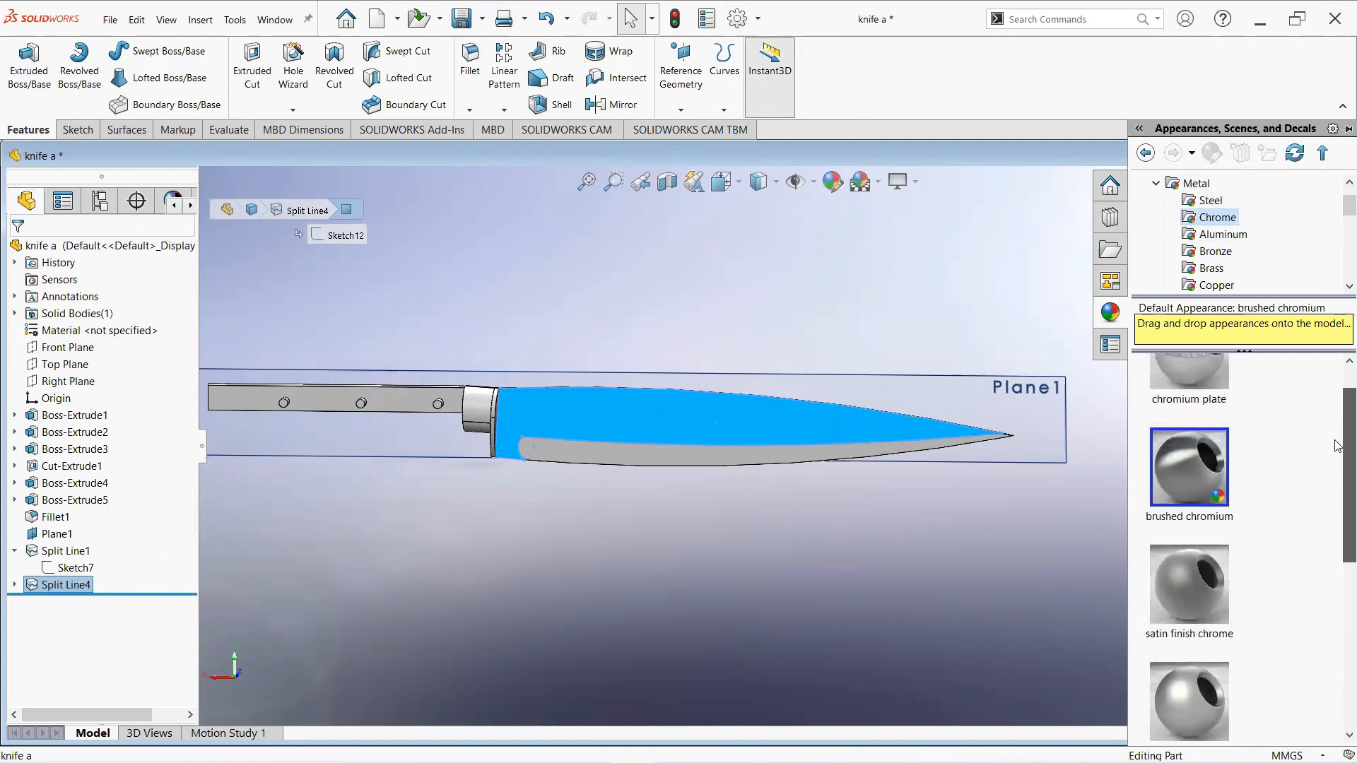
scroll(1334, 444, "down", 5)
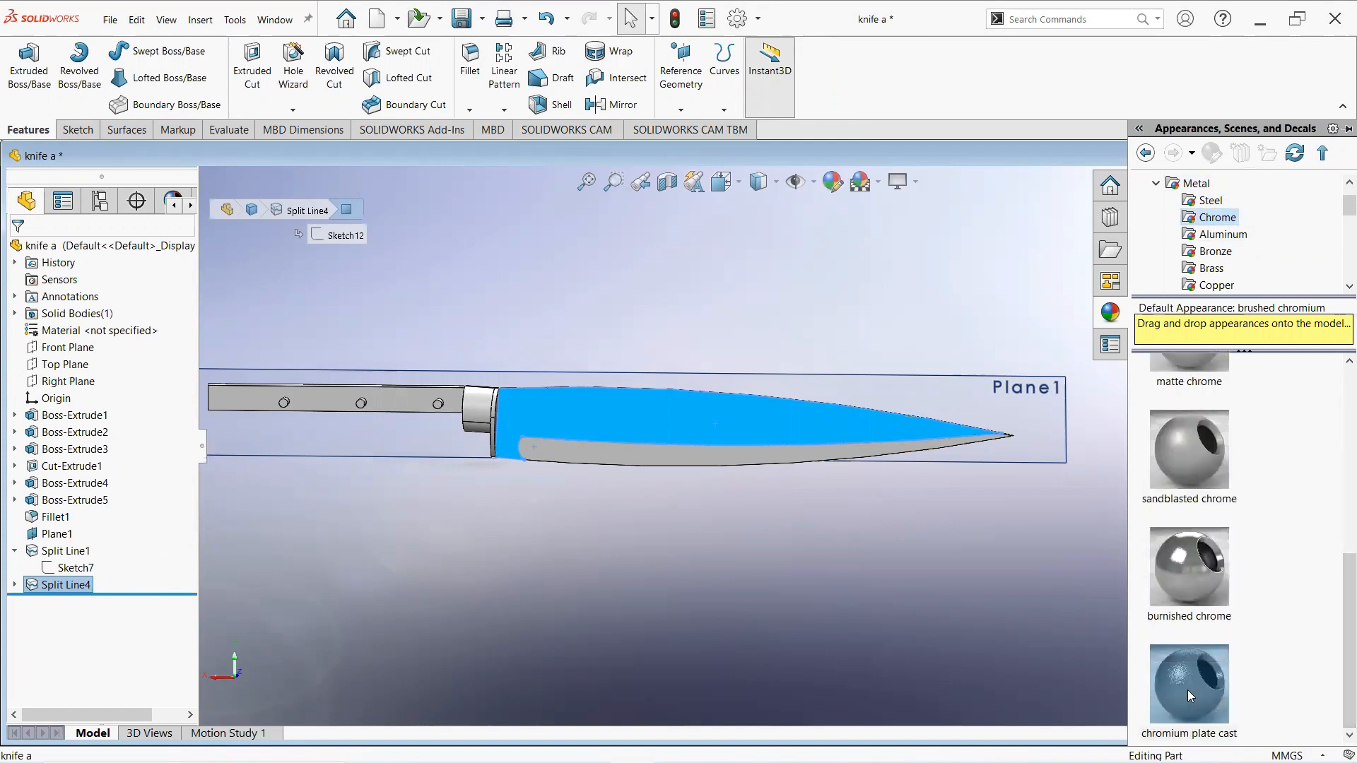
right_click(1187, 689)
left_click(1207, 555)
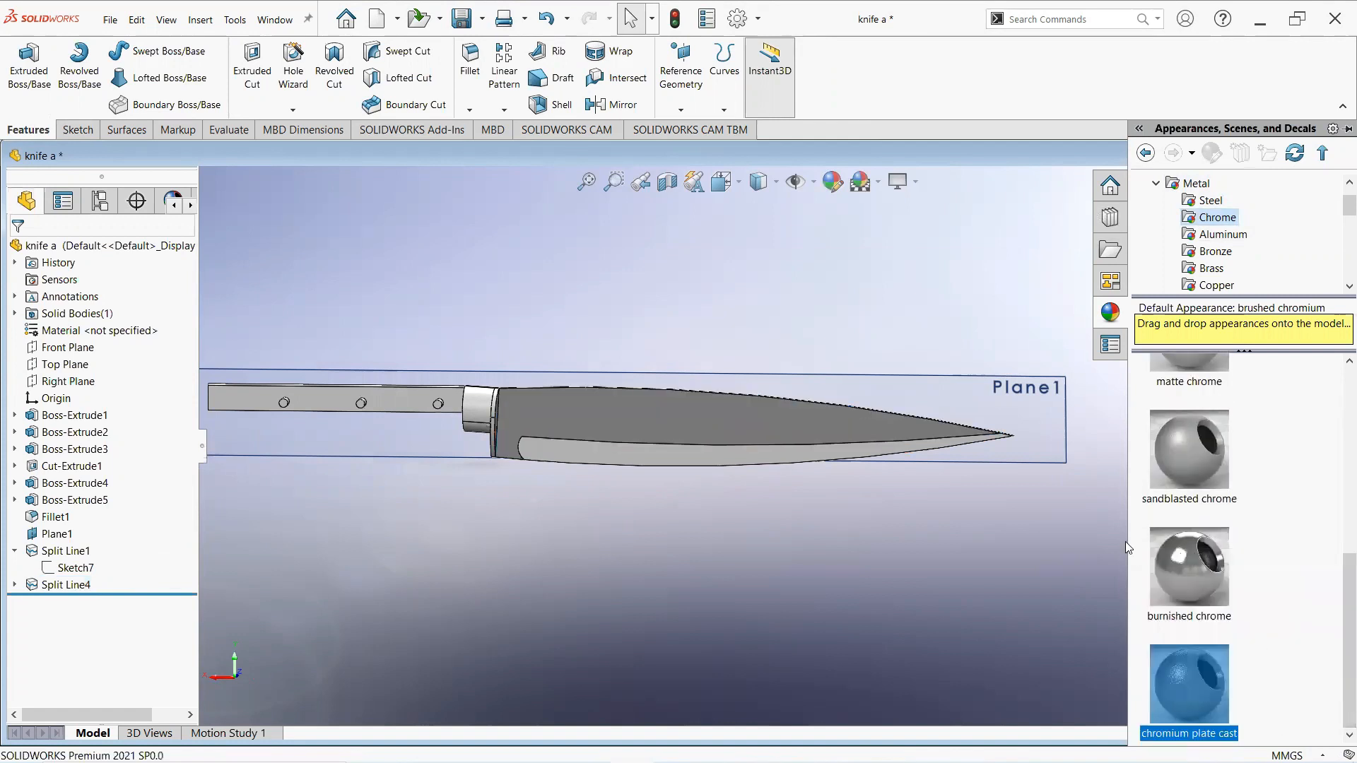
- Rotate the model and hide Plane1
middle_click_drag(1063, 530, 791, 590)
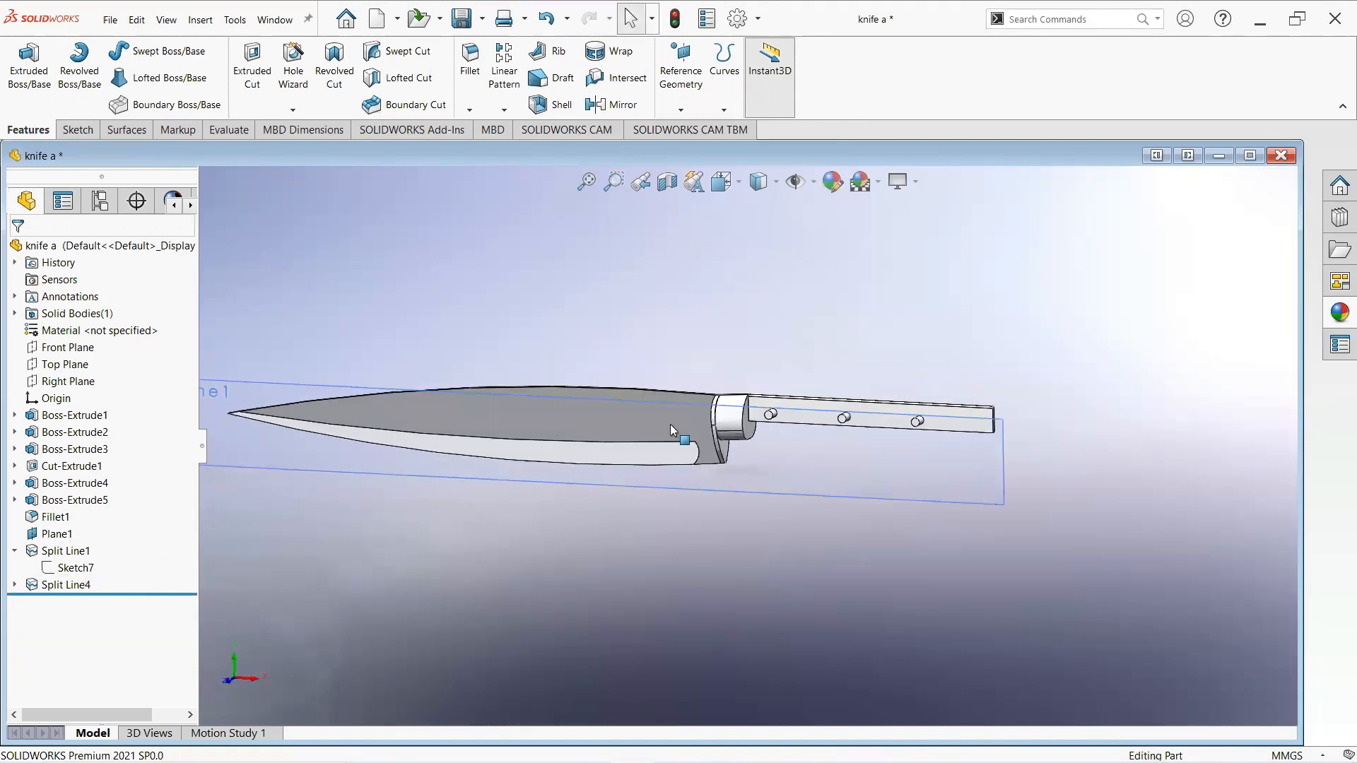
scroll(670, 424, "up", 1)
mouse_move(507, 352)
middle_mouse_down()
mouse_move(538, 364)
mouse_move(522, 349)
mouse_move(521, 367)
middle_mouse_up()
left_click(358, 478)
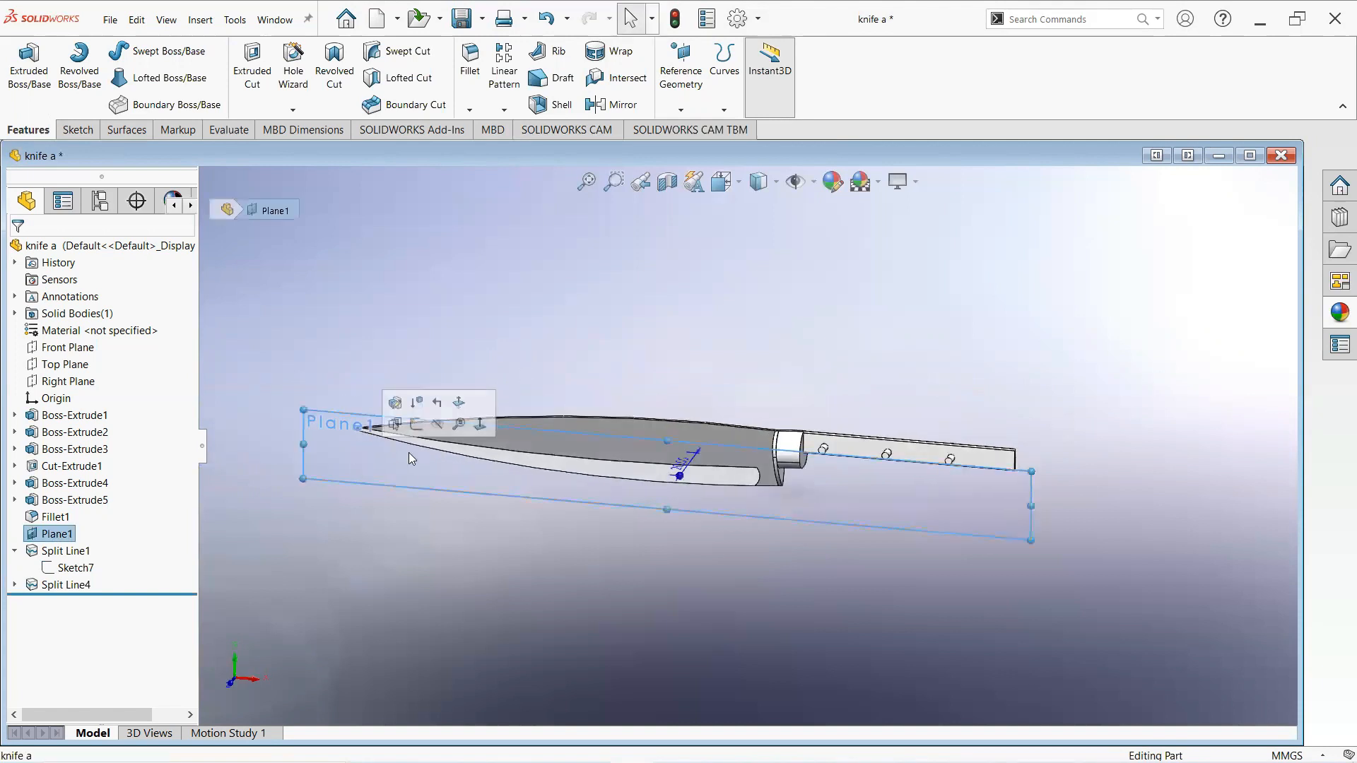
left_click(438, 424)
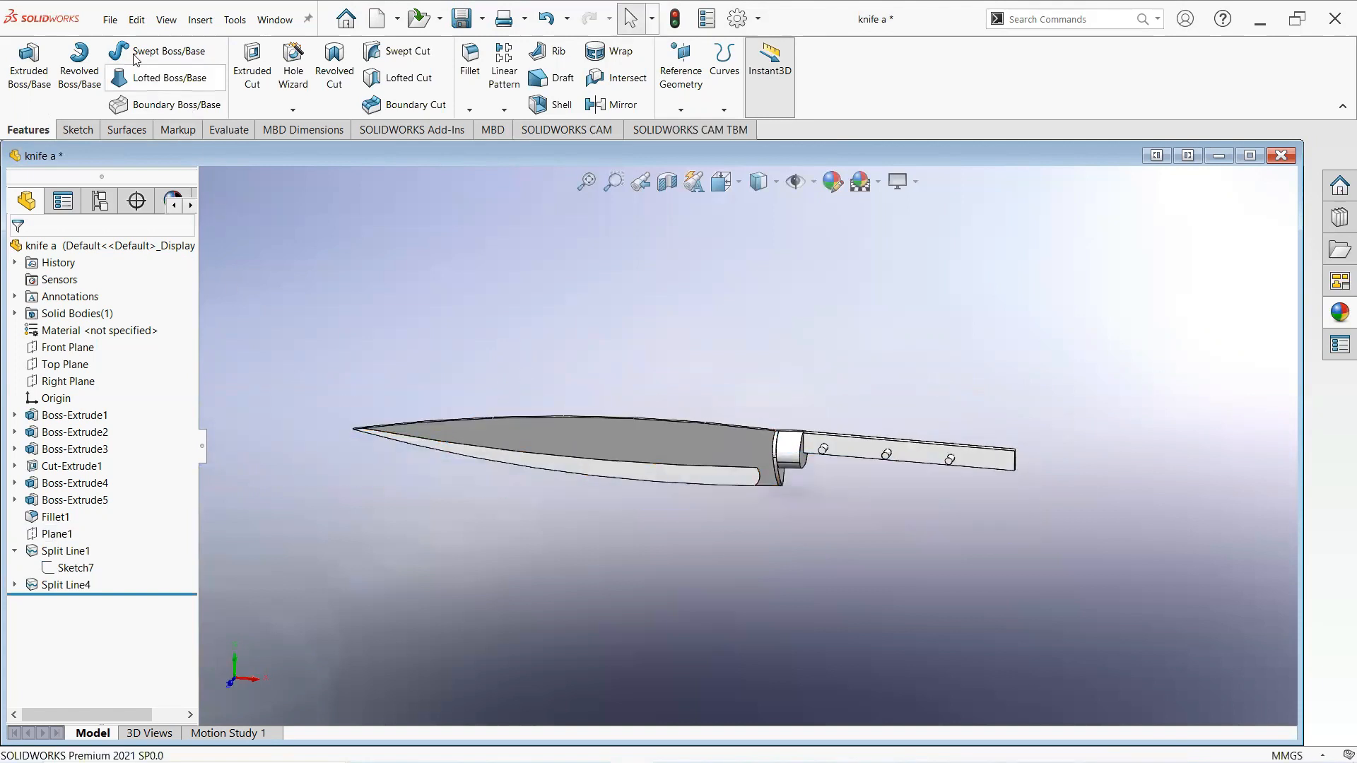
- Create a new part document
left_click(111, 22)
left_click(131, 51)
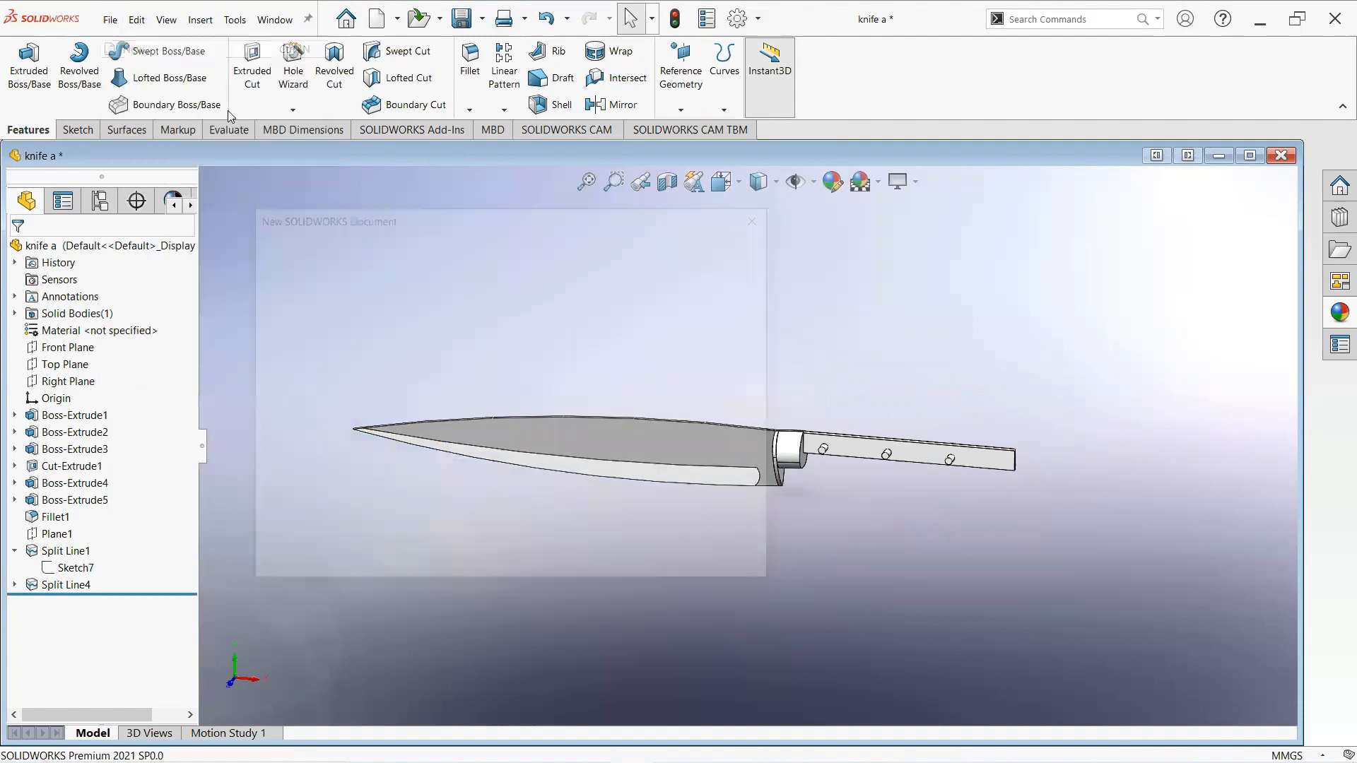
left_click(564, 554)
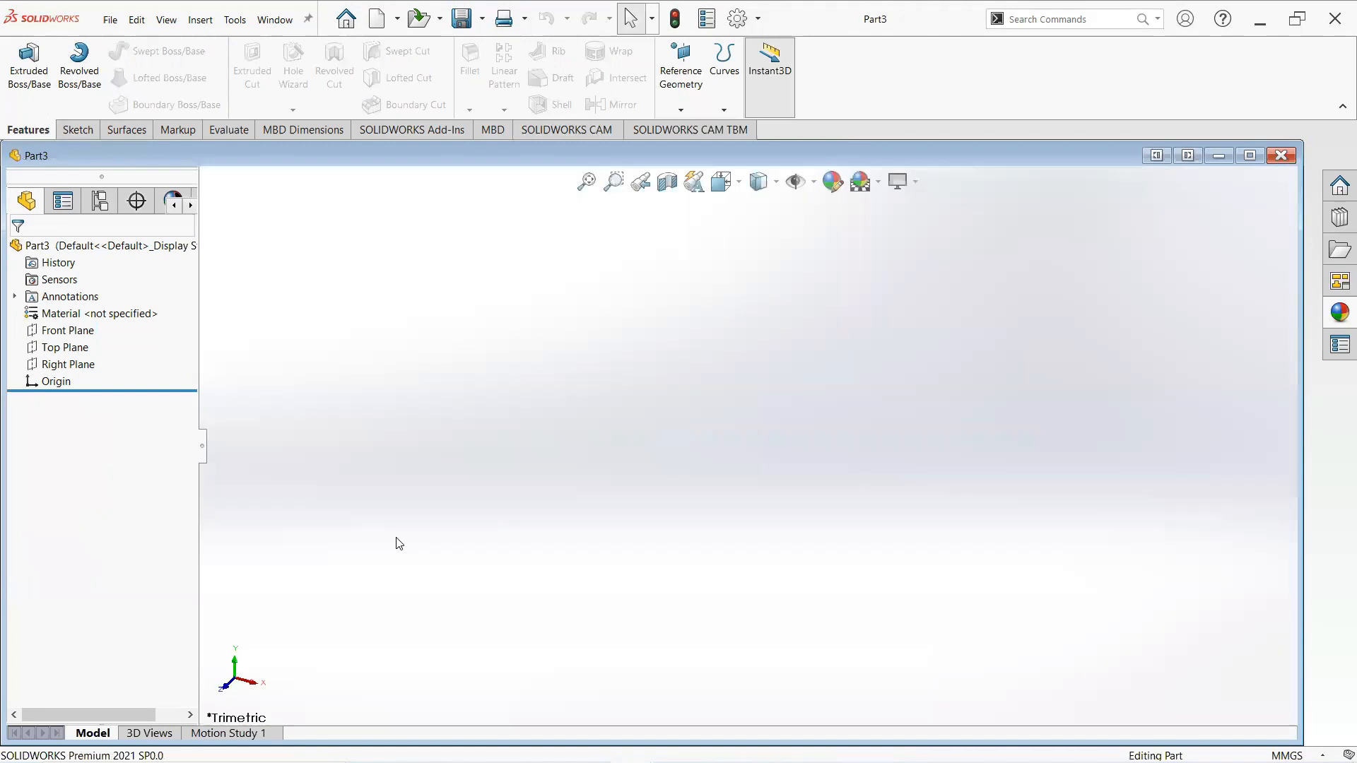
- Start a sketch on the Front Plane and draw a horizontal line from the origin about 143 mm long
left_click(67, 330)
left_click(75, 308)
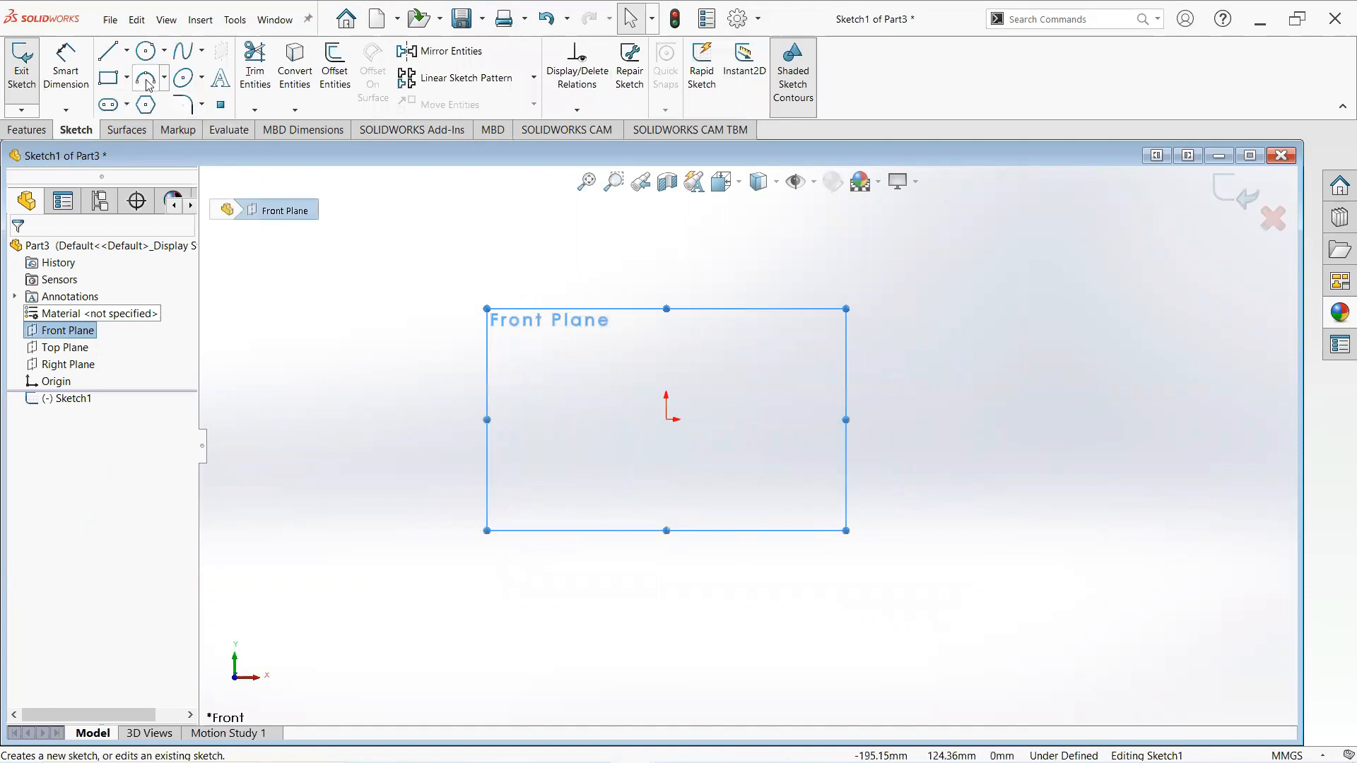
left_click(108, 51)
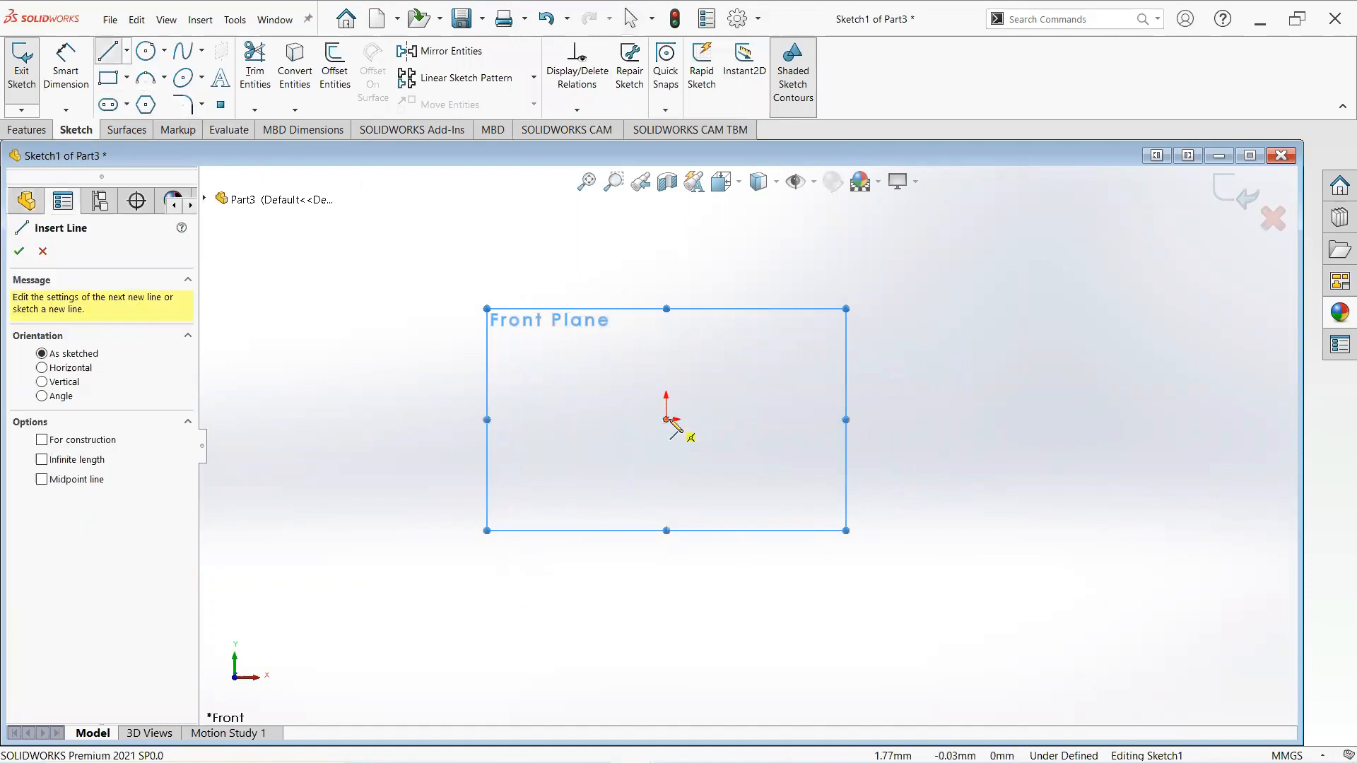
left_click(671, 420)
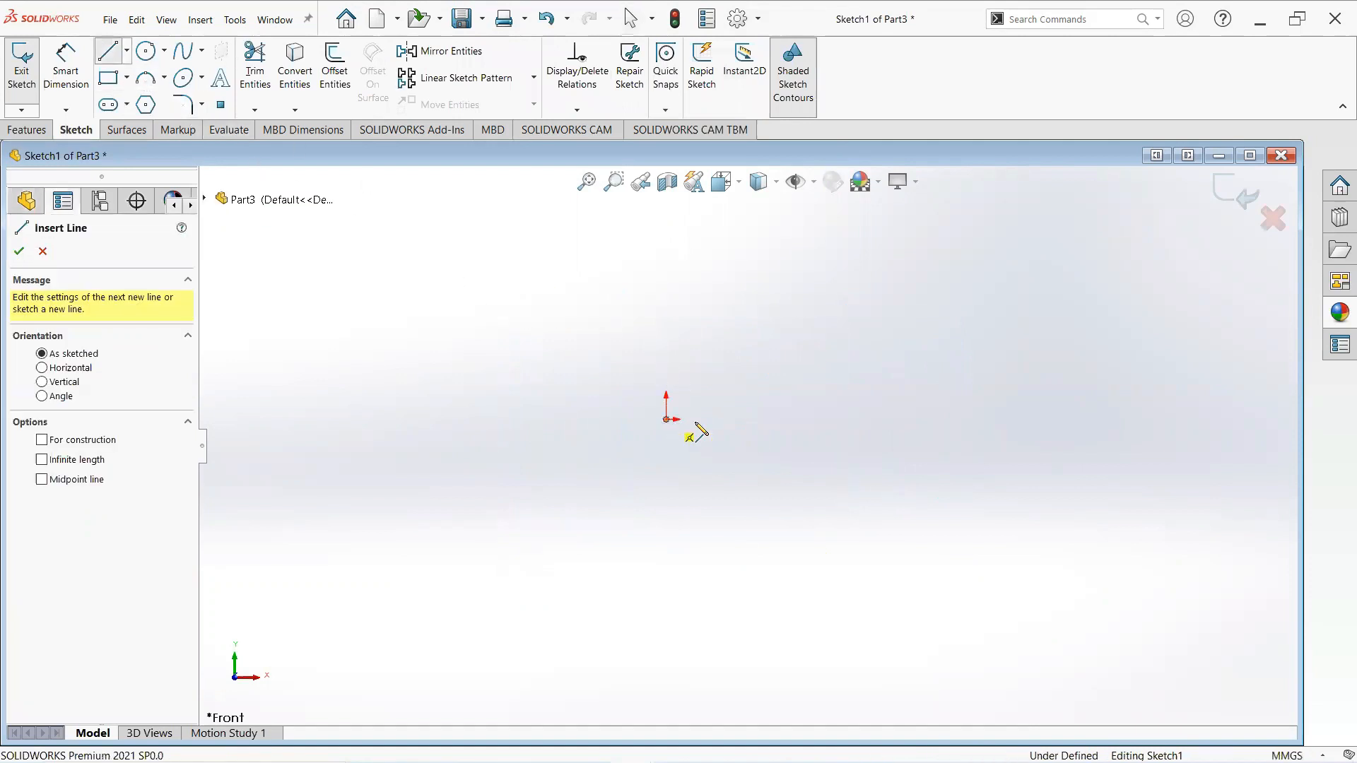
left_click(956, 421)
right_click(957, 422)
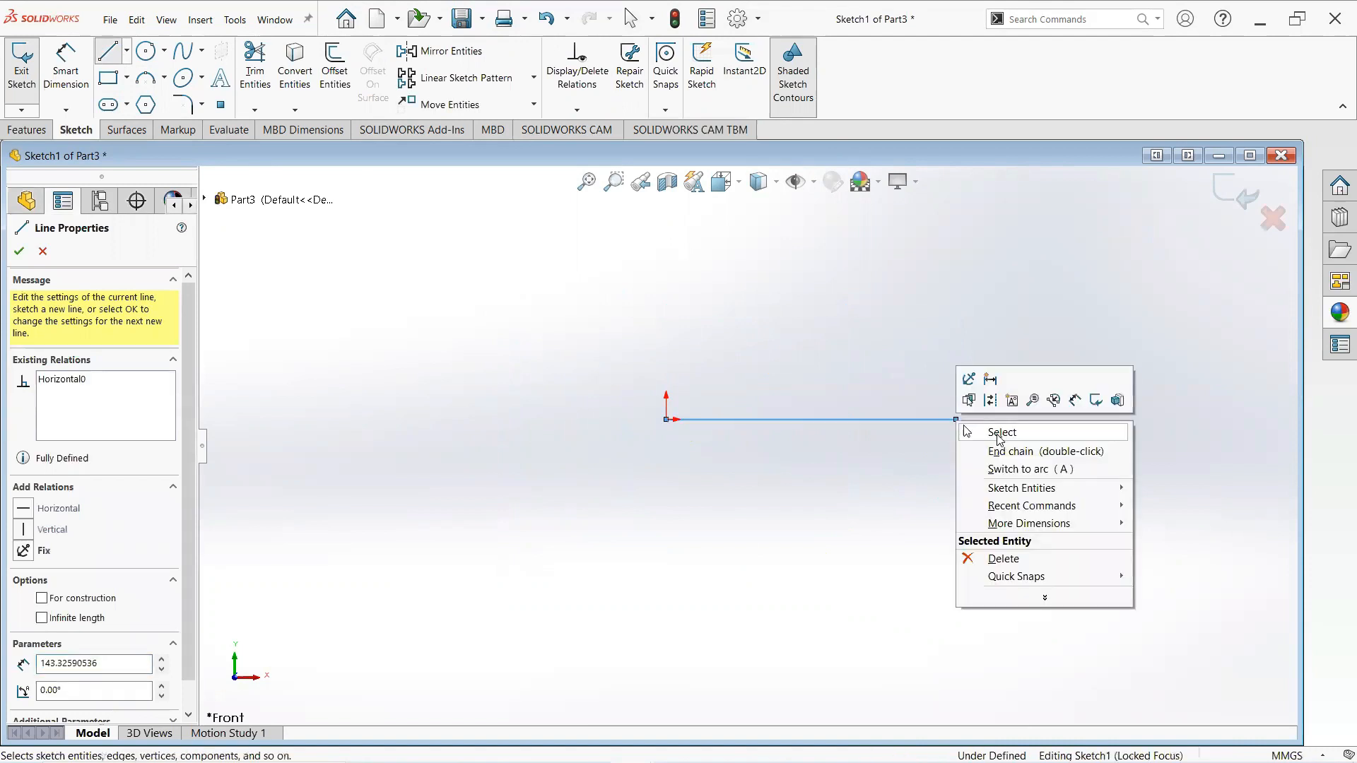
left_click(980, 427)
- Dimension the horizontal line to 60 mm
left_click(63, 61)
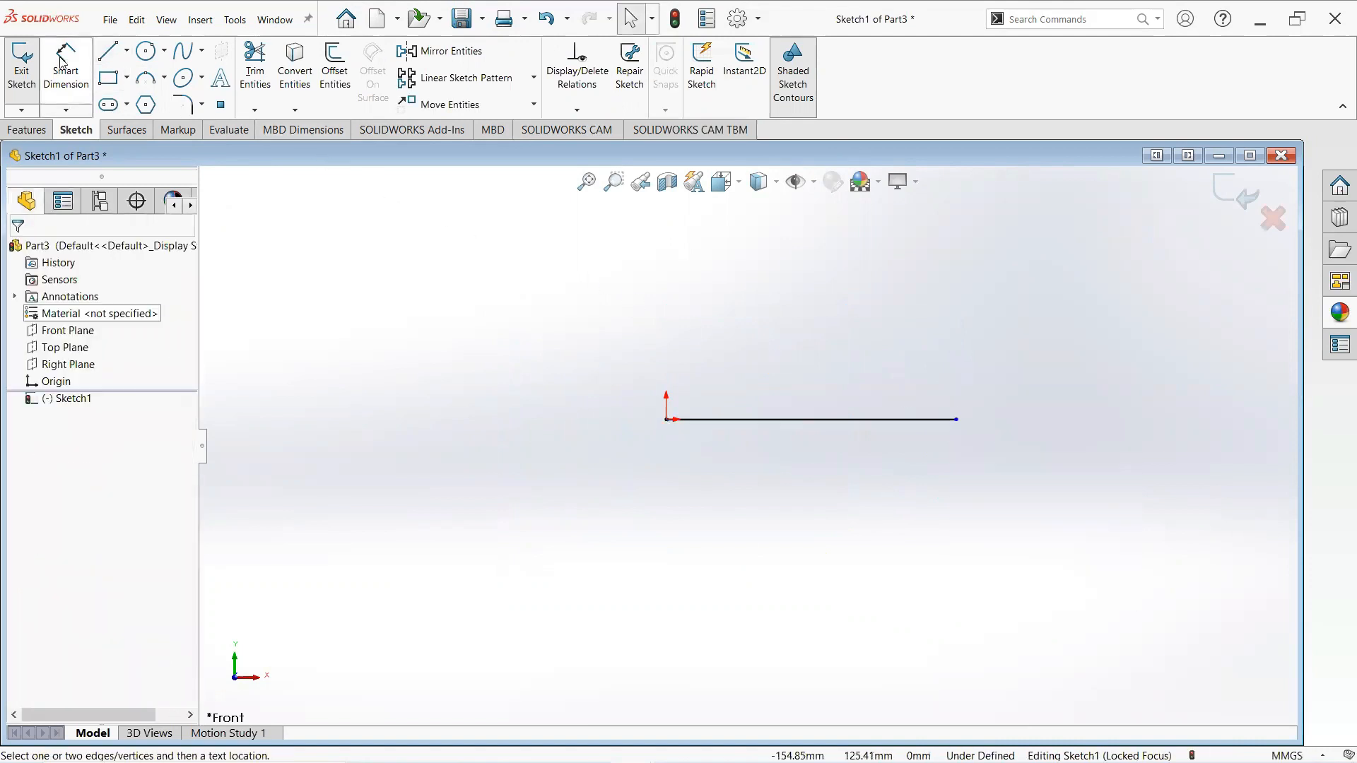
left_click(768, 420)
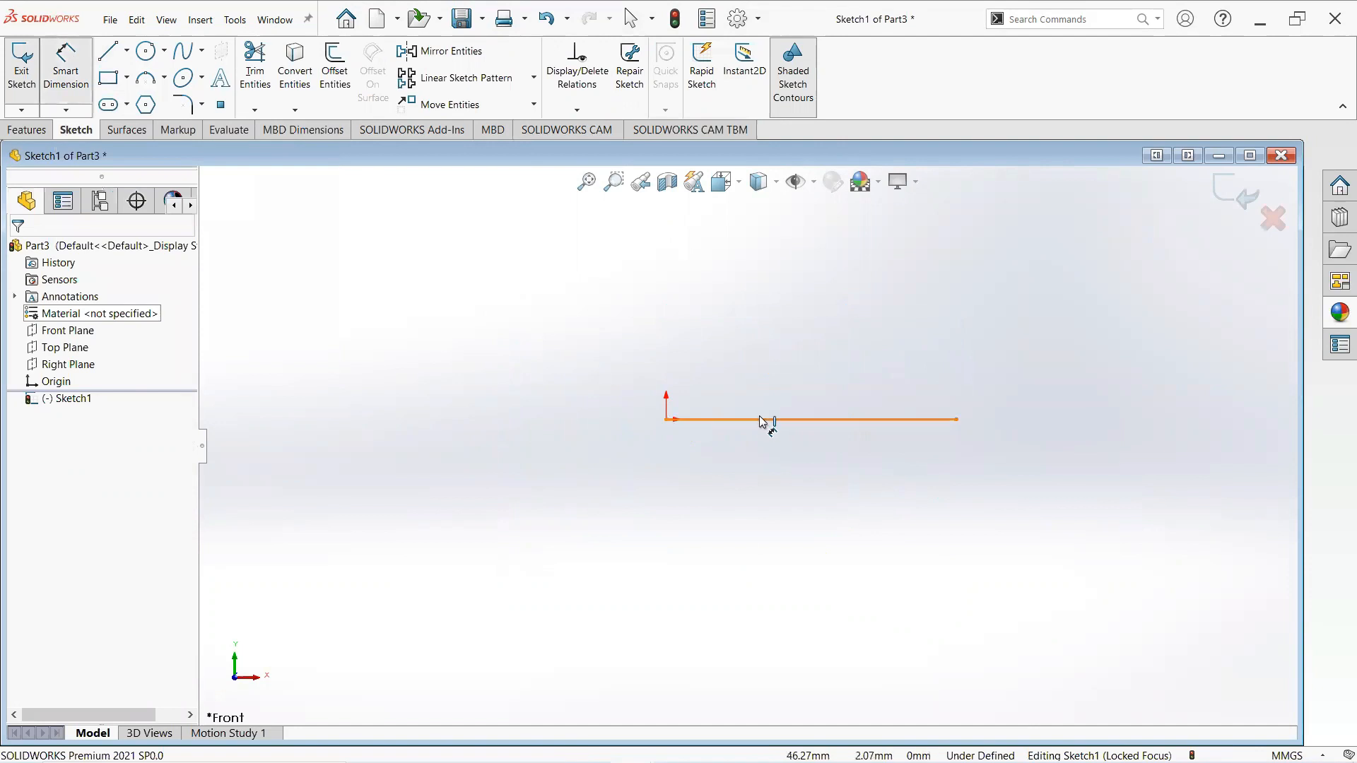
left_click(771, 347)
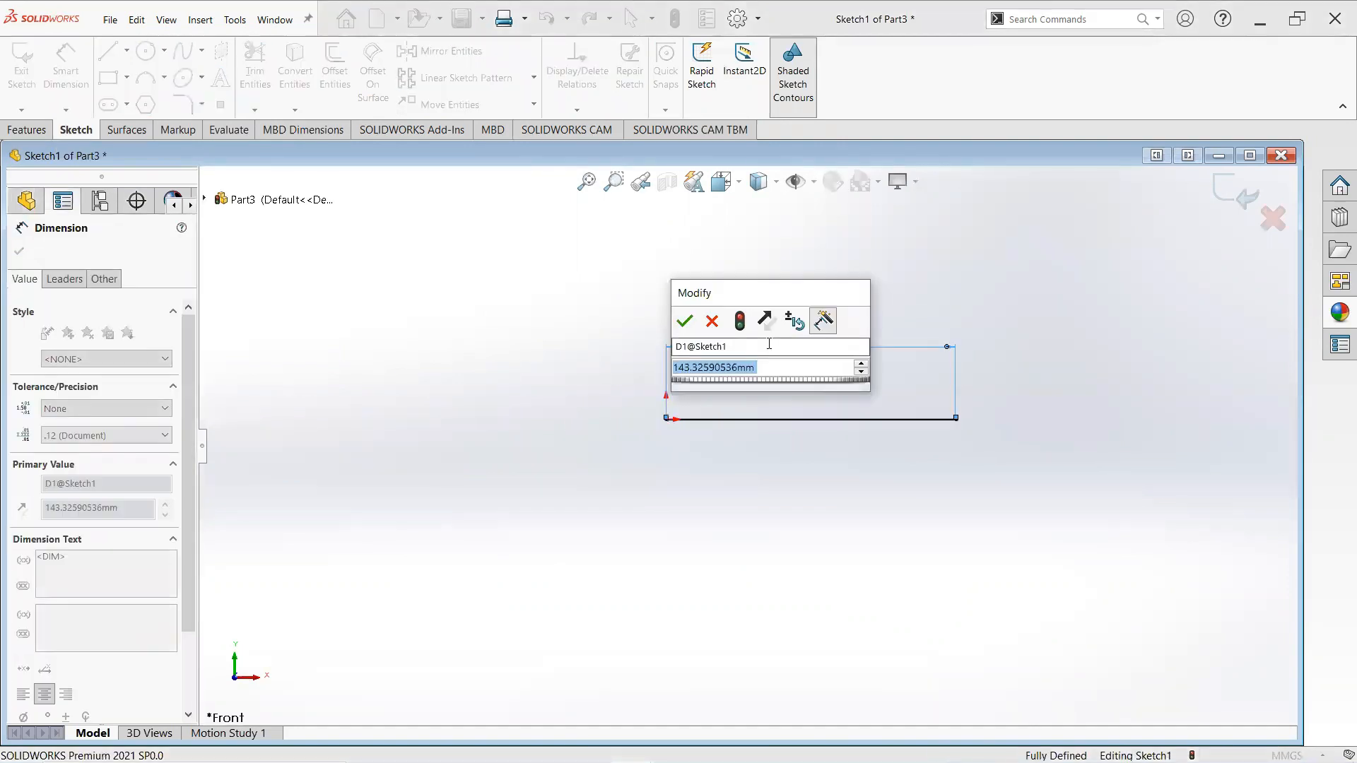
type("60")
key("Return")
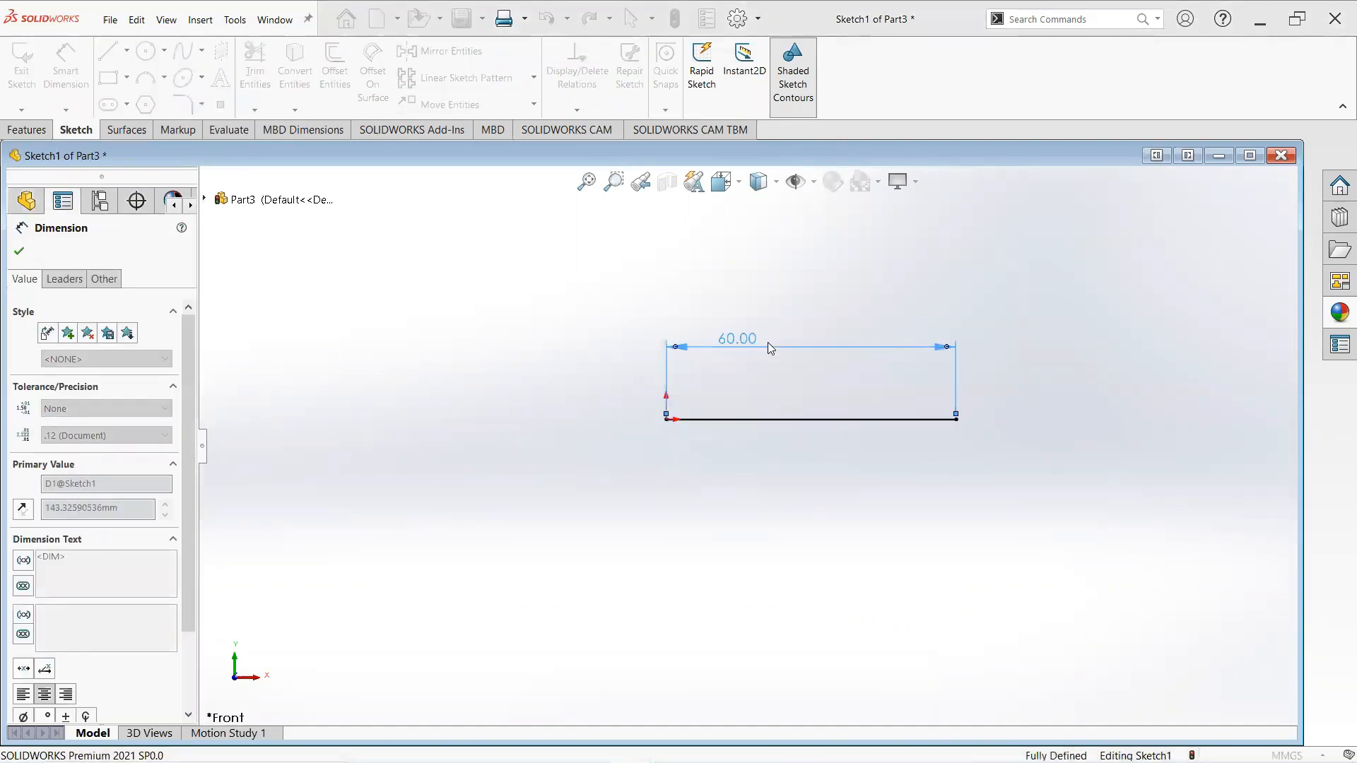
left_click(20, 251)
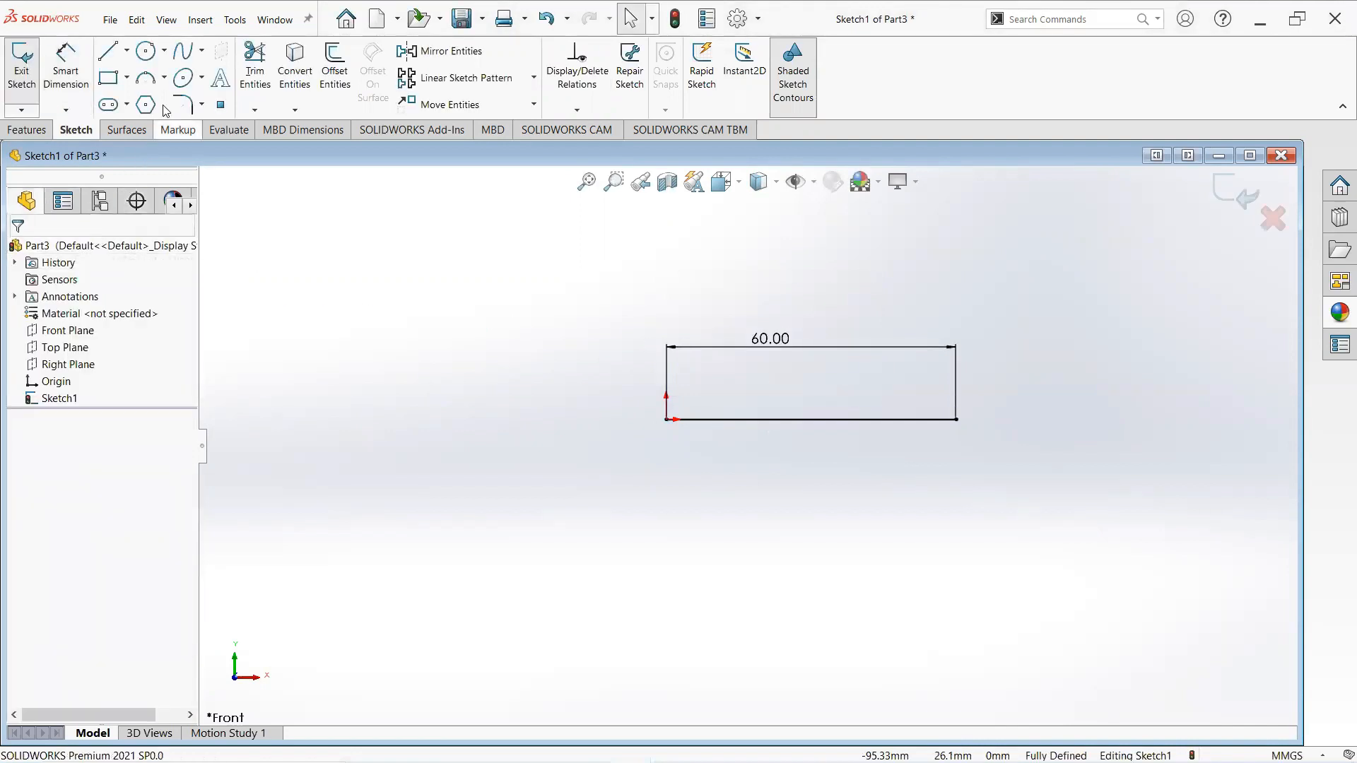
- Draw a 3-point arc starting at the line's right end, bulging rightward with its endpoint about 14 mm below
left_click(163, 77)
left_click(174, 136)
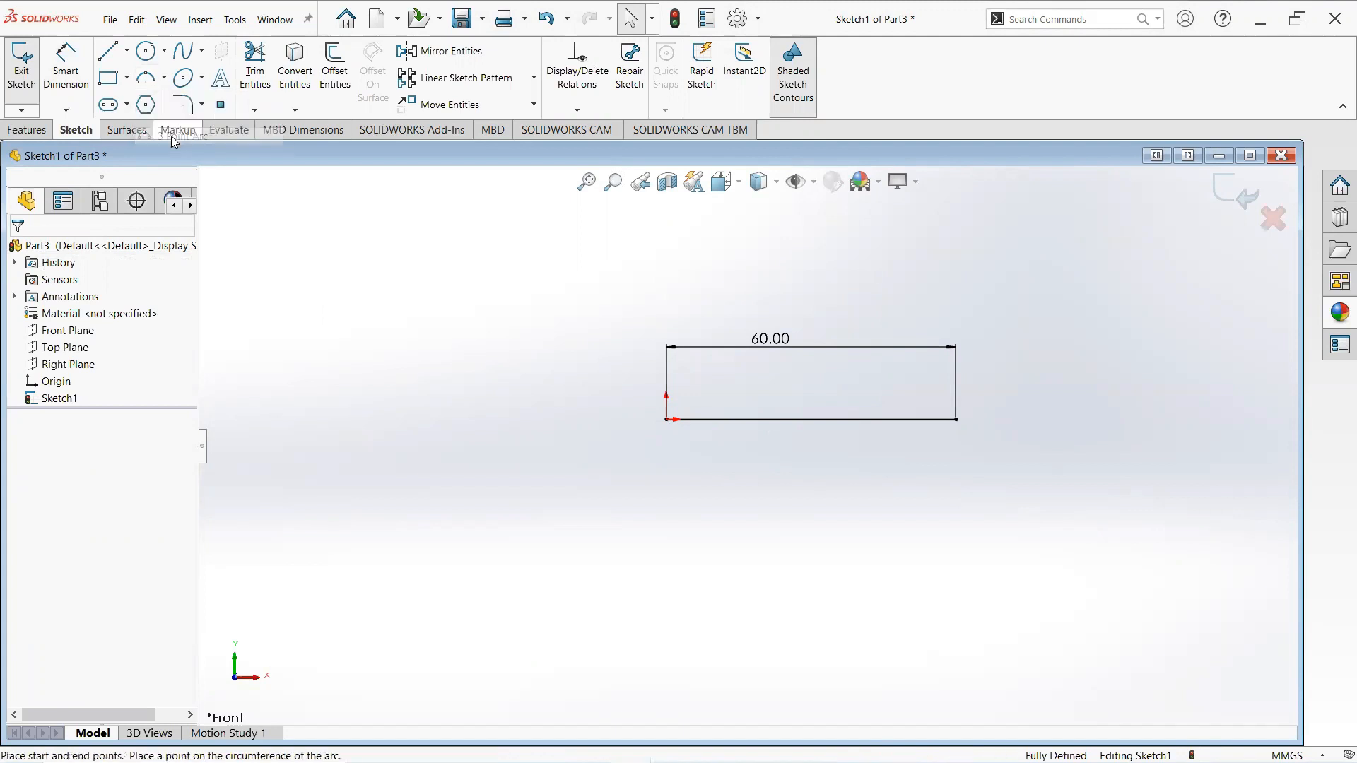
left_click(957, 420)
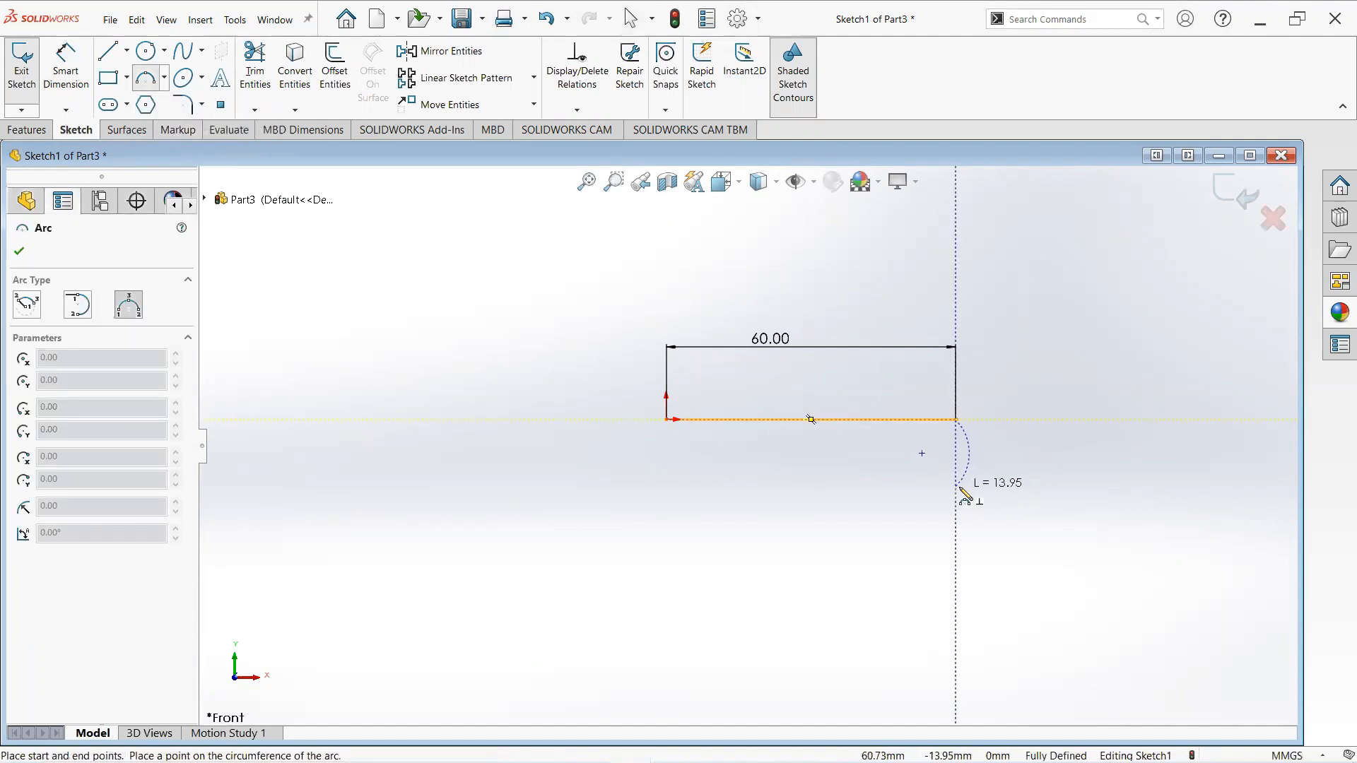
left_click(957, 487)
left_click(990, 479)
right_click(990, 479)
left_click(1028, 481)
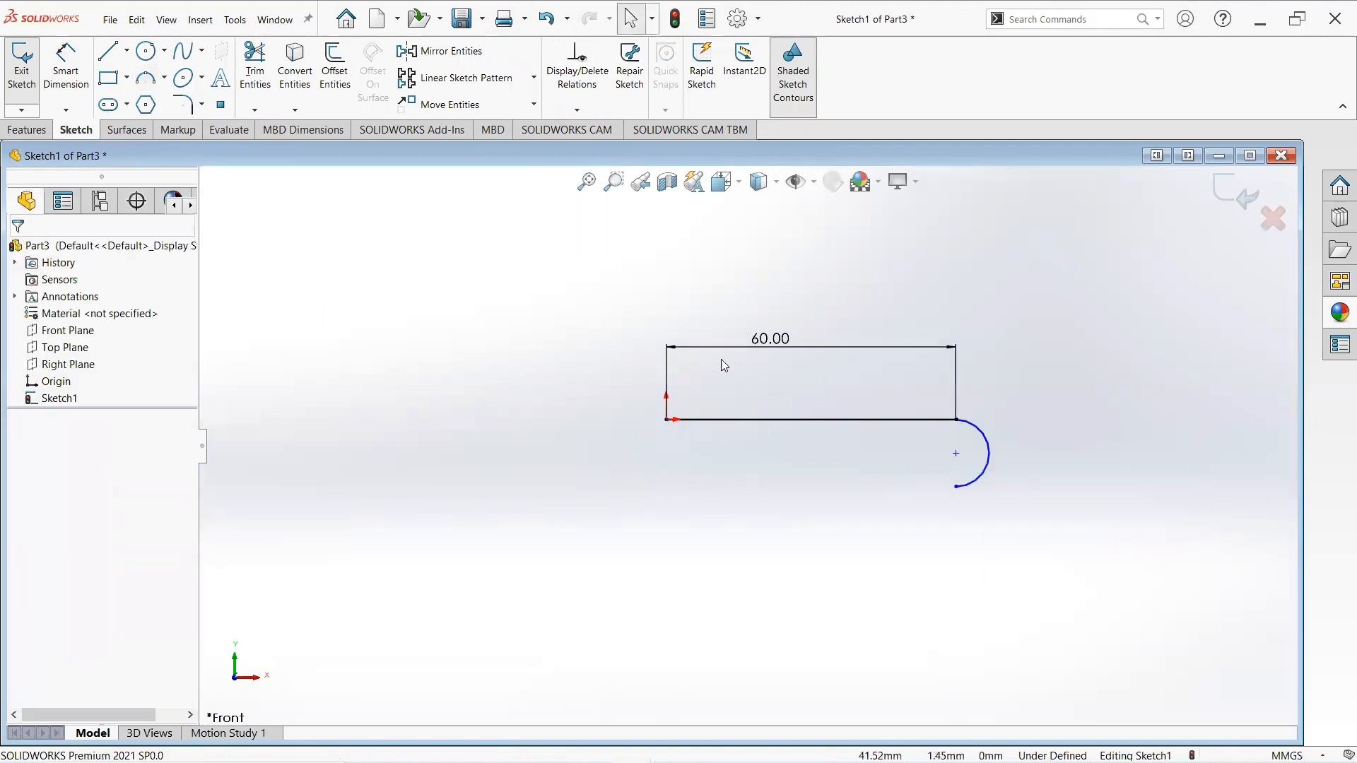
- Set the distance between the arc's two endpoints to 11 mm
left_click(81, 88)
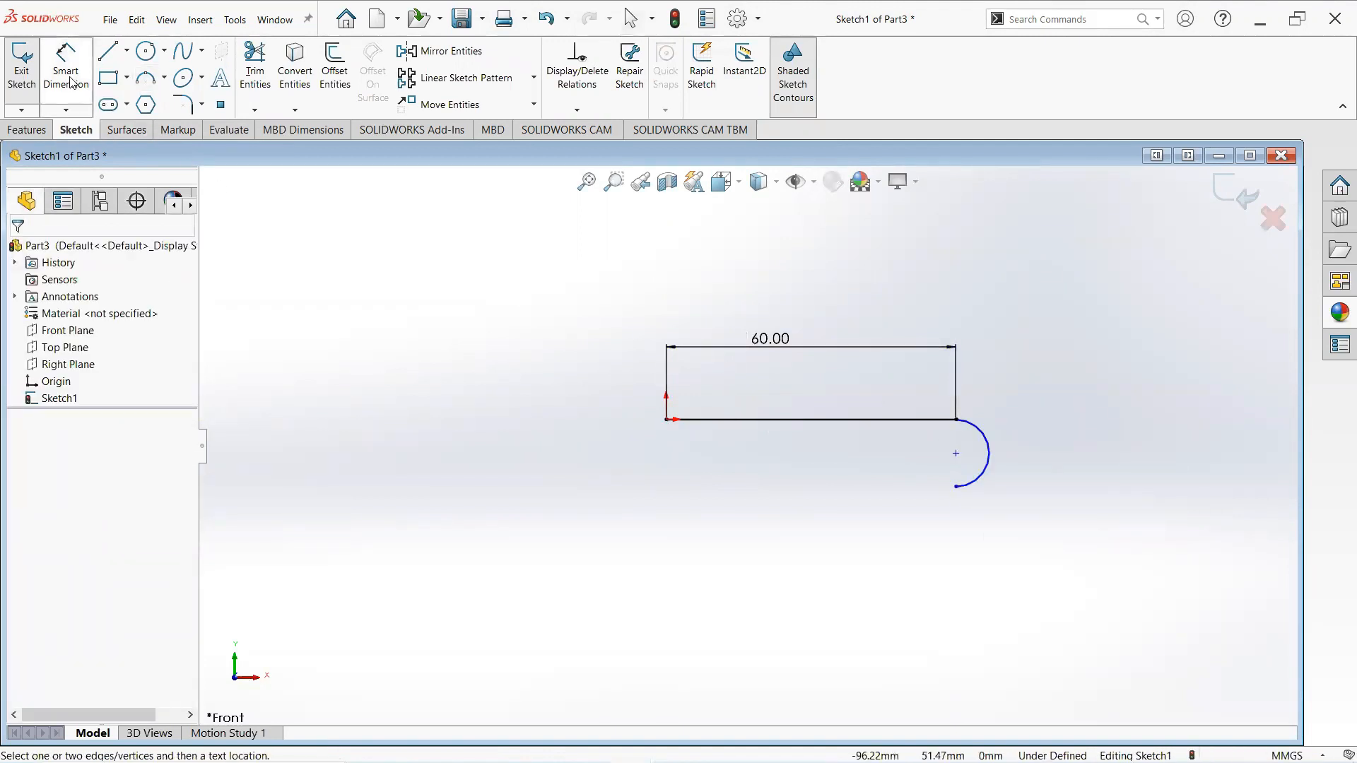
left_click(958, 422)
left_click(956, 487)
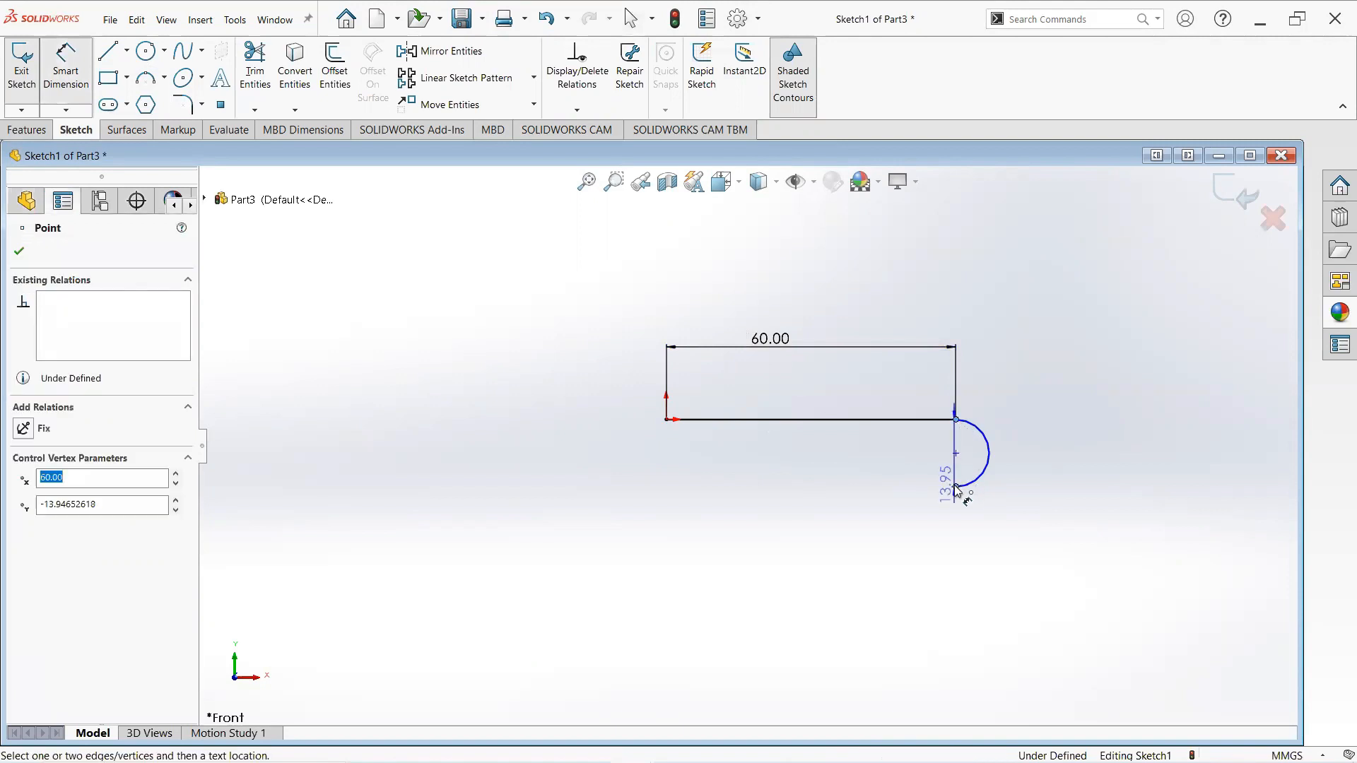
left_click(1107, 501)
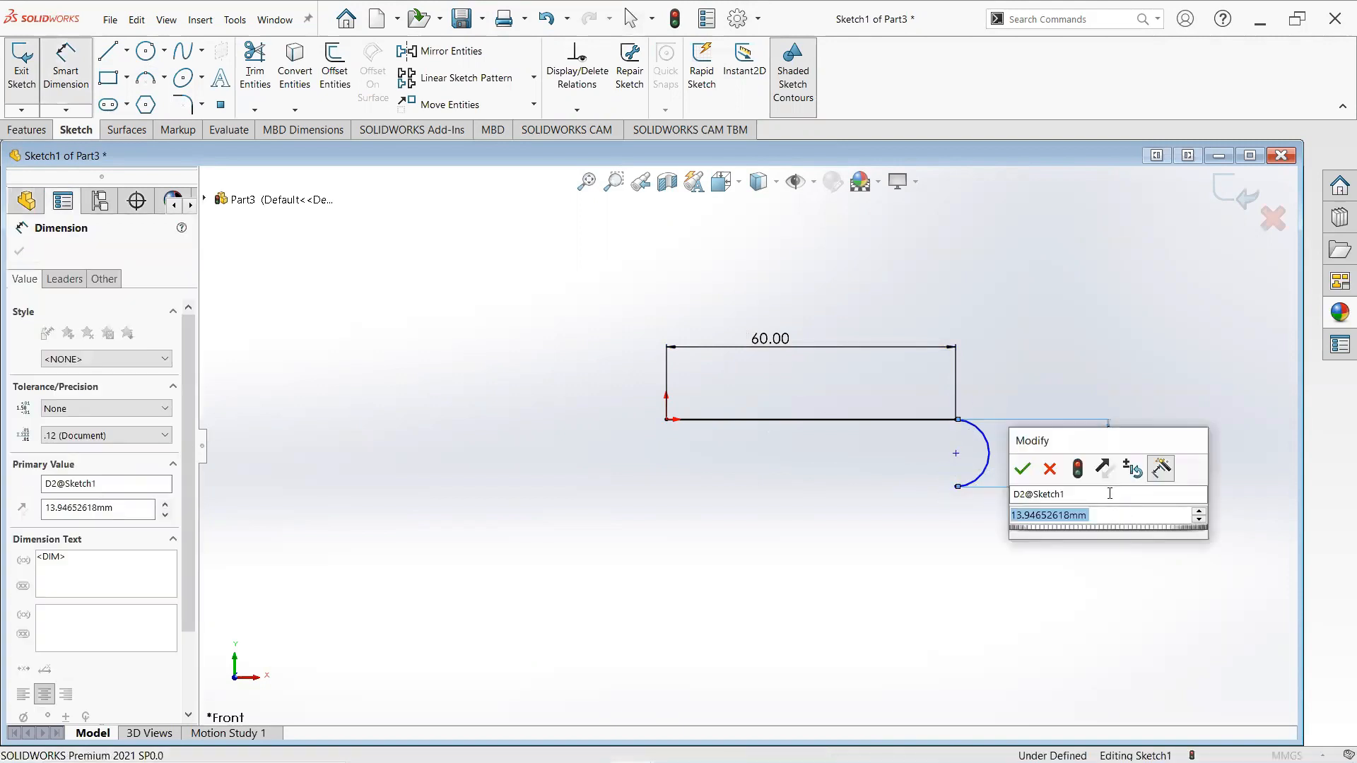
type("11")
key("Return")
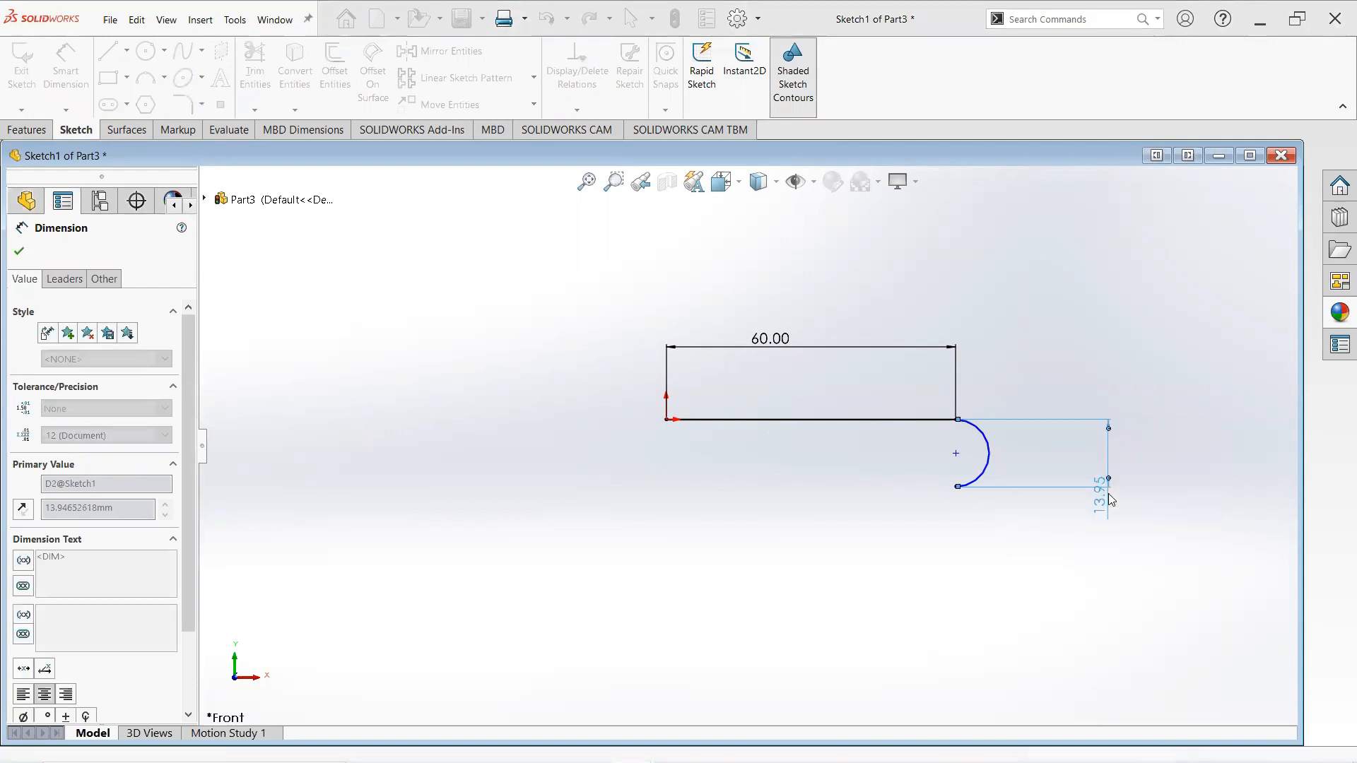
left_click(958, 420)
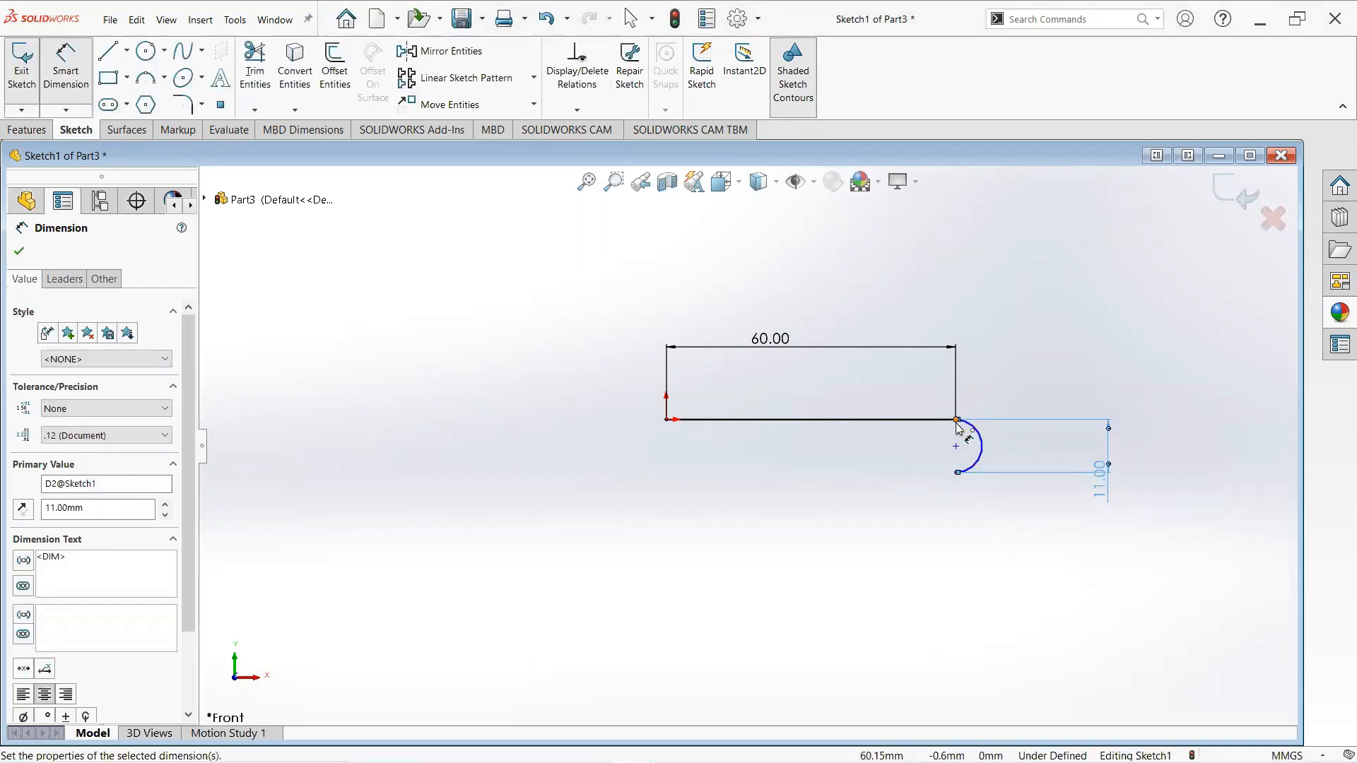
left_click(958, 472)
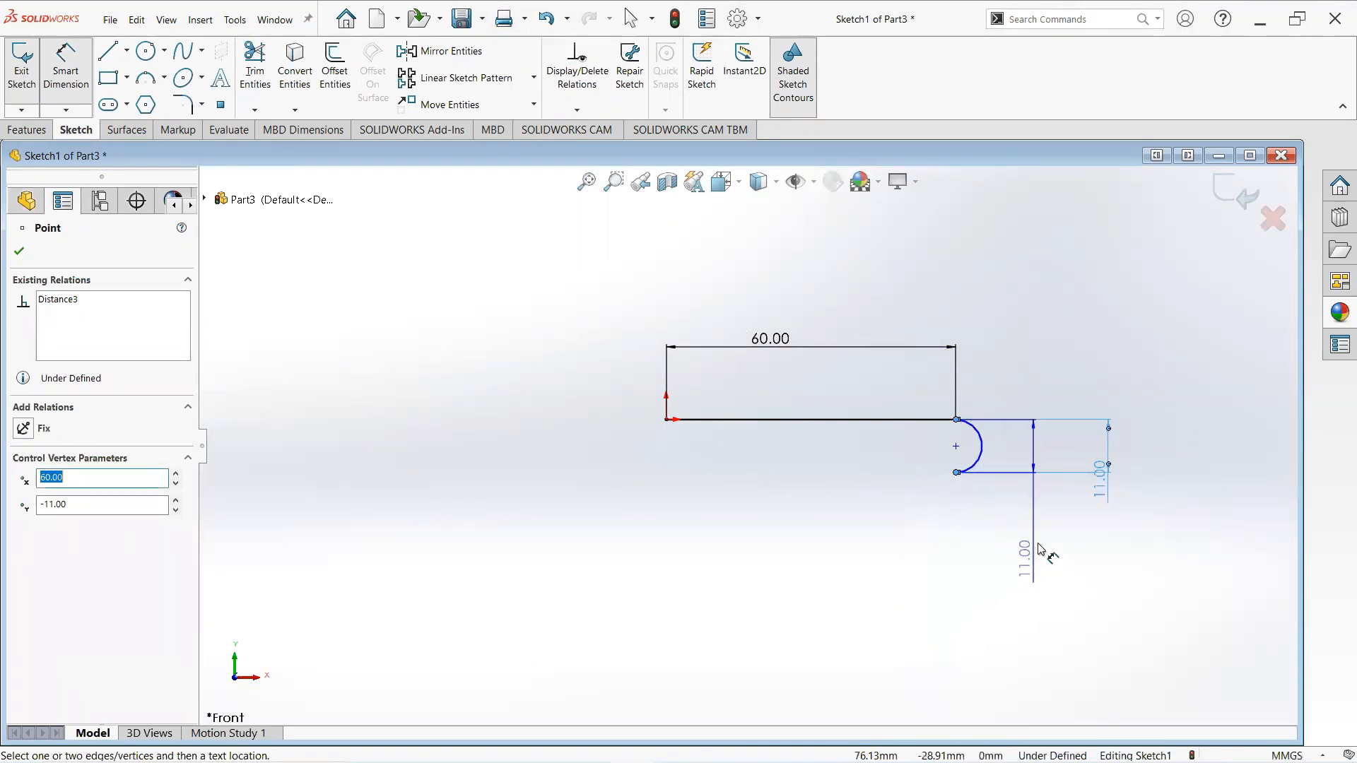
key("Escape")
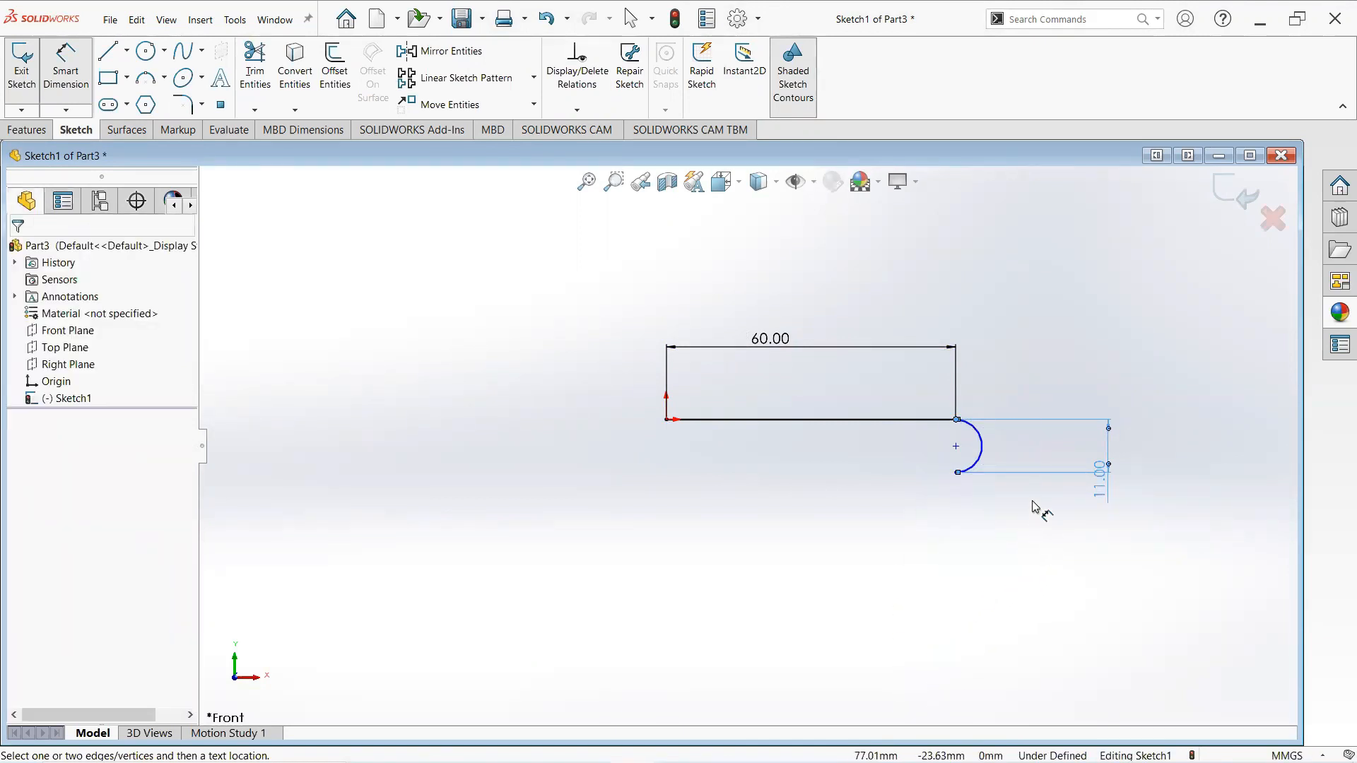
- Dimension the arc's center 5.5 mm from the line's endpoint vertically
left_click(984, 449)
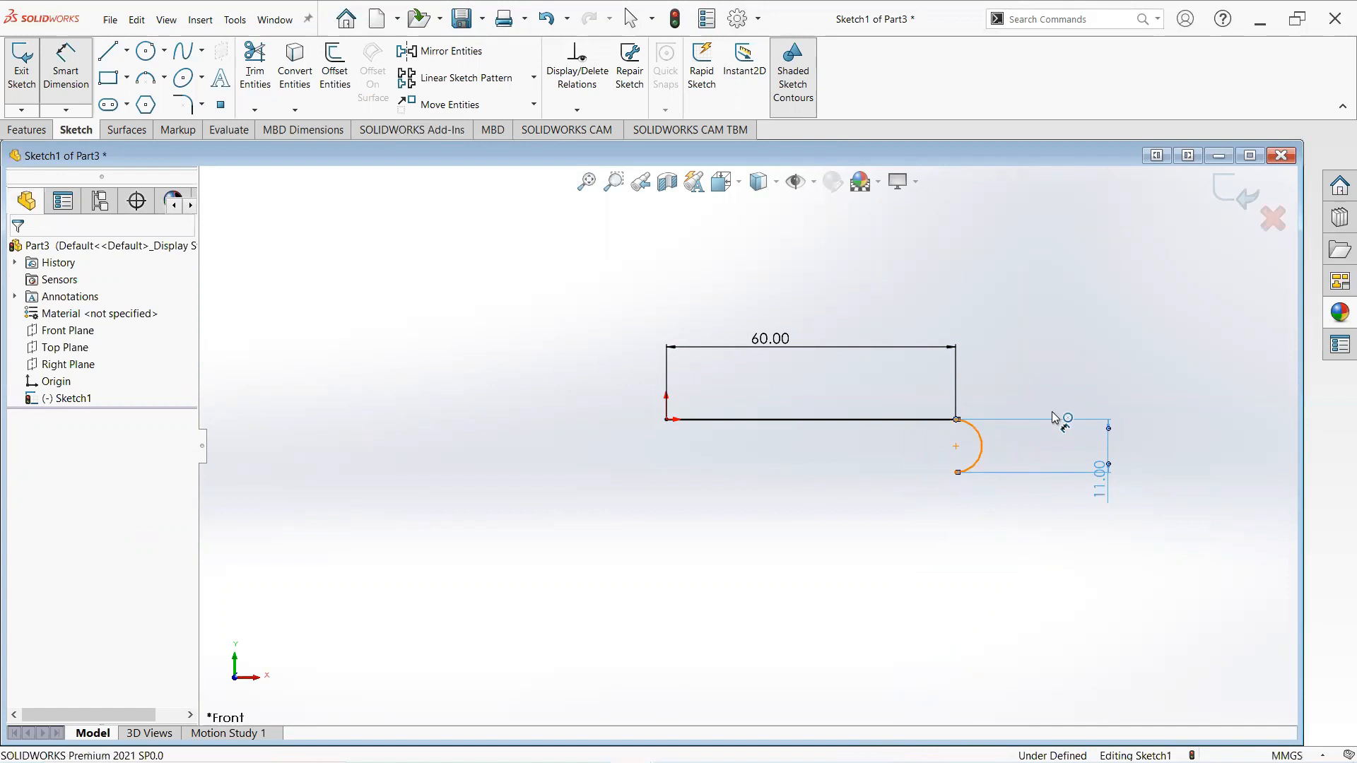
left_click(1127, 385)
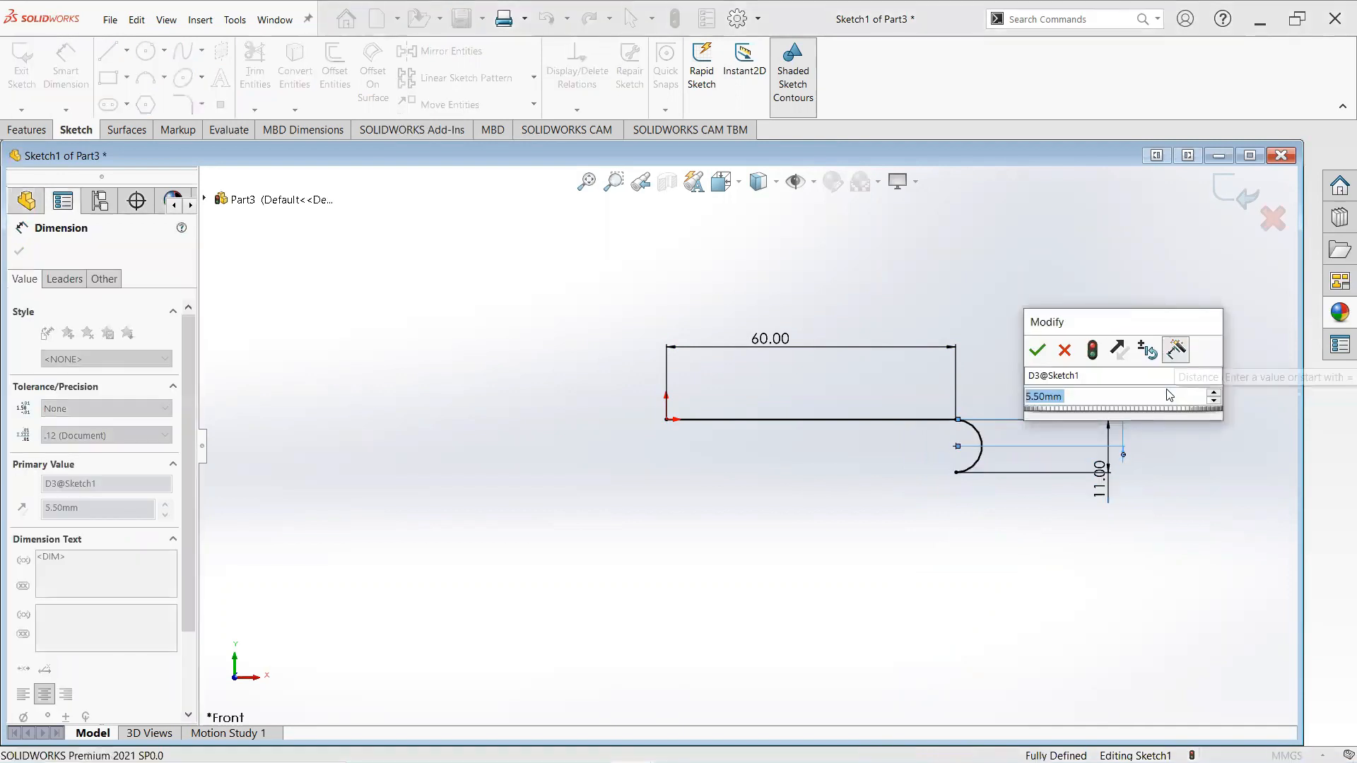
type("5.5")
key("Return")
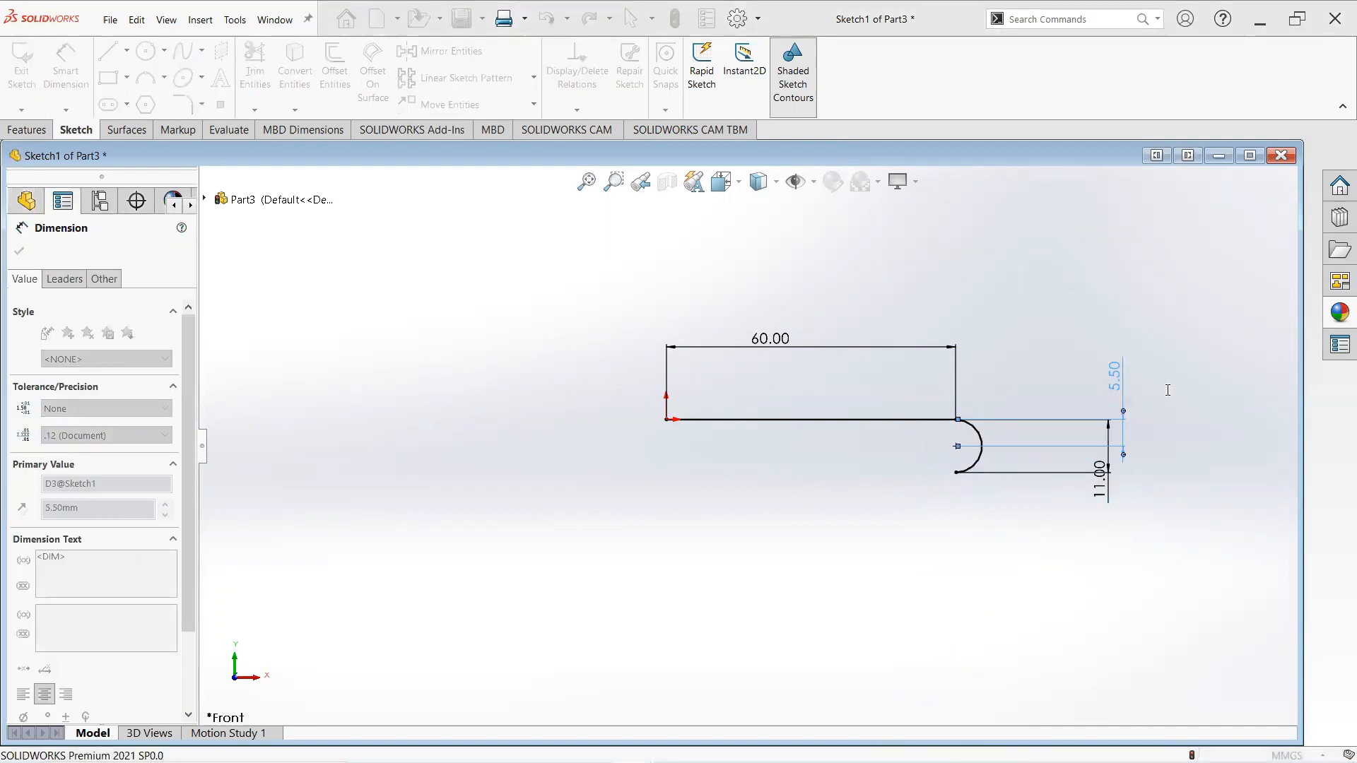
- Dimension the horizontal offset between the line's right end and the arc's center
left_click(966, 472)
left_click(957, 447)
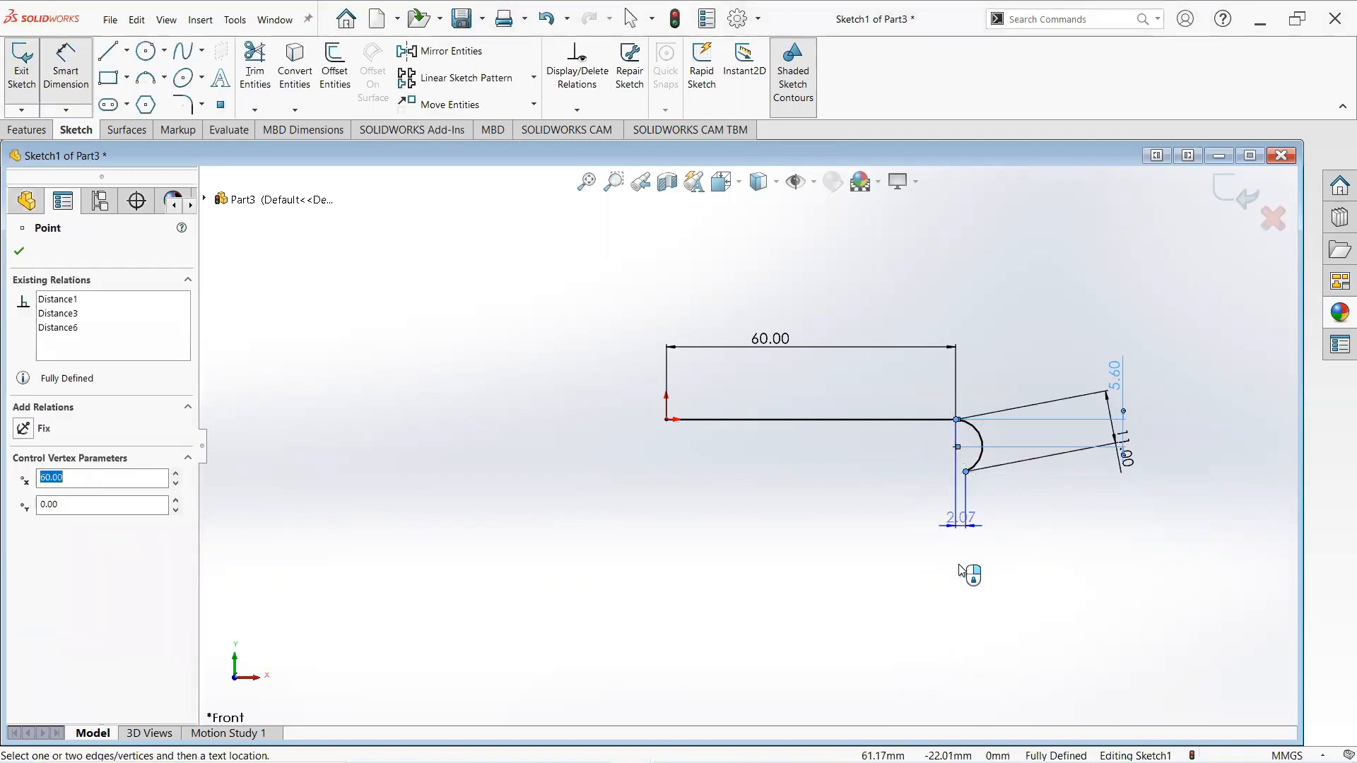
left_click(960, 571)
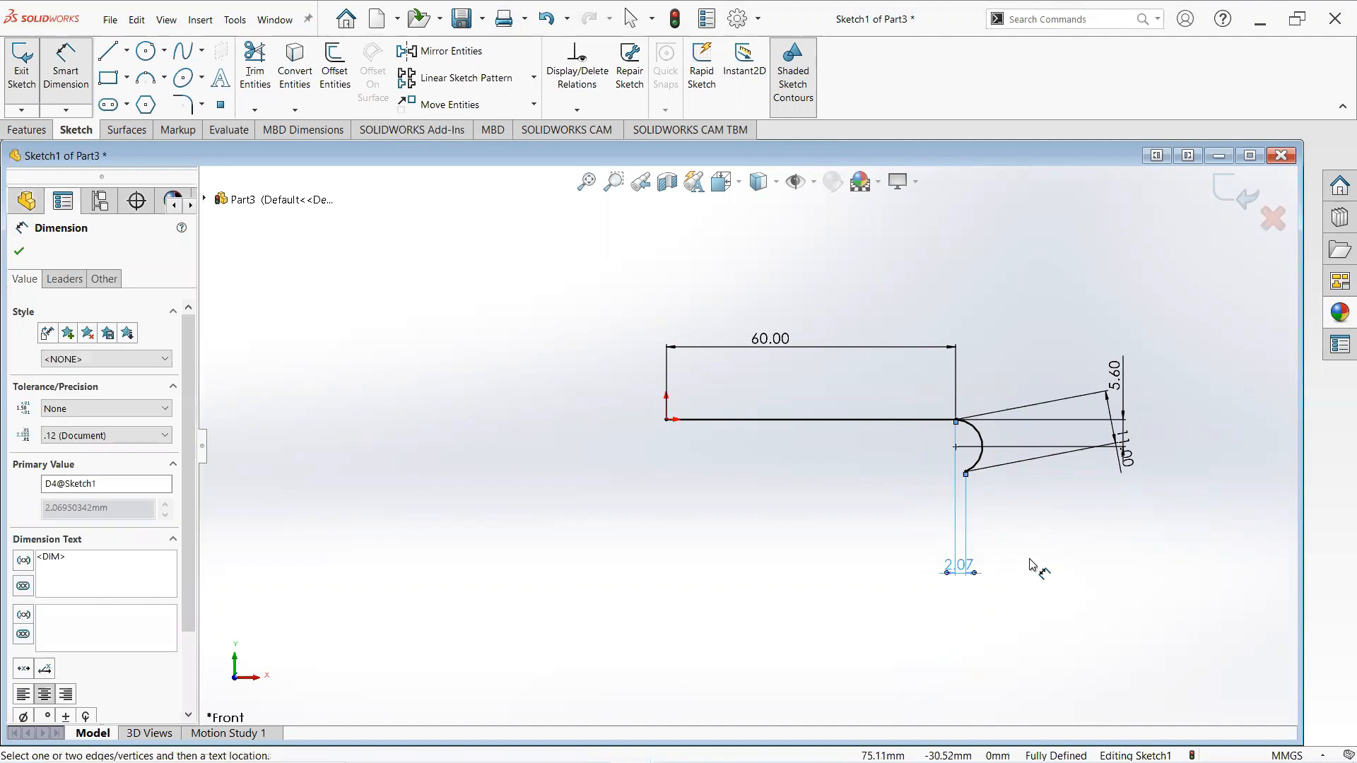
right_click(948, 578)
left_click(897, 539)
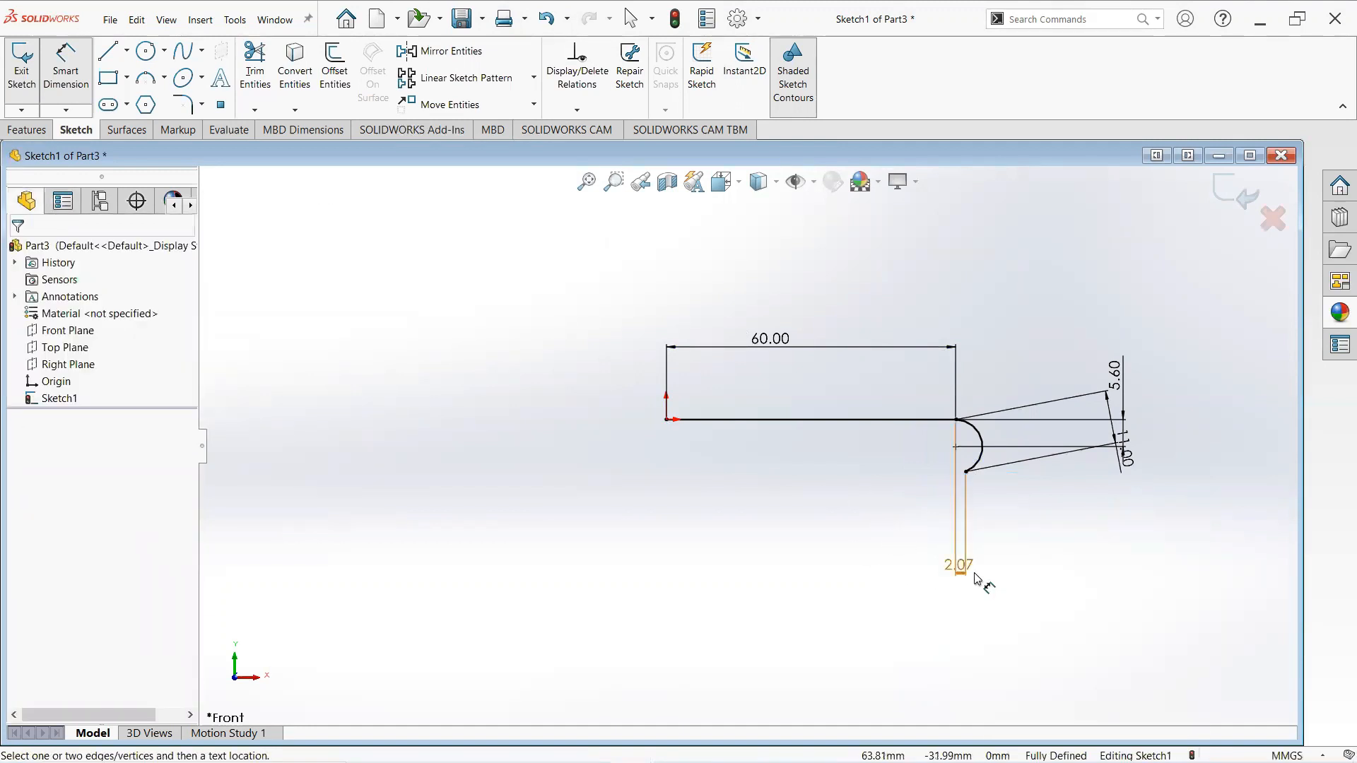
- Draw a small 3-point arc from the first arc's lower endpoint curving up and to the left
scroll(982, 585, "down", 1)
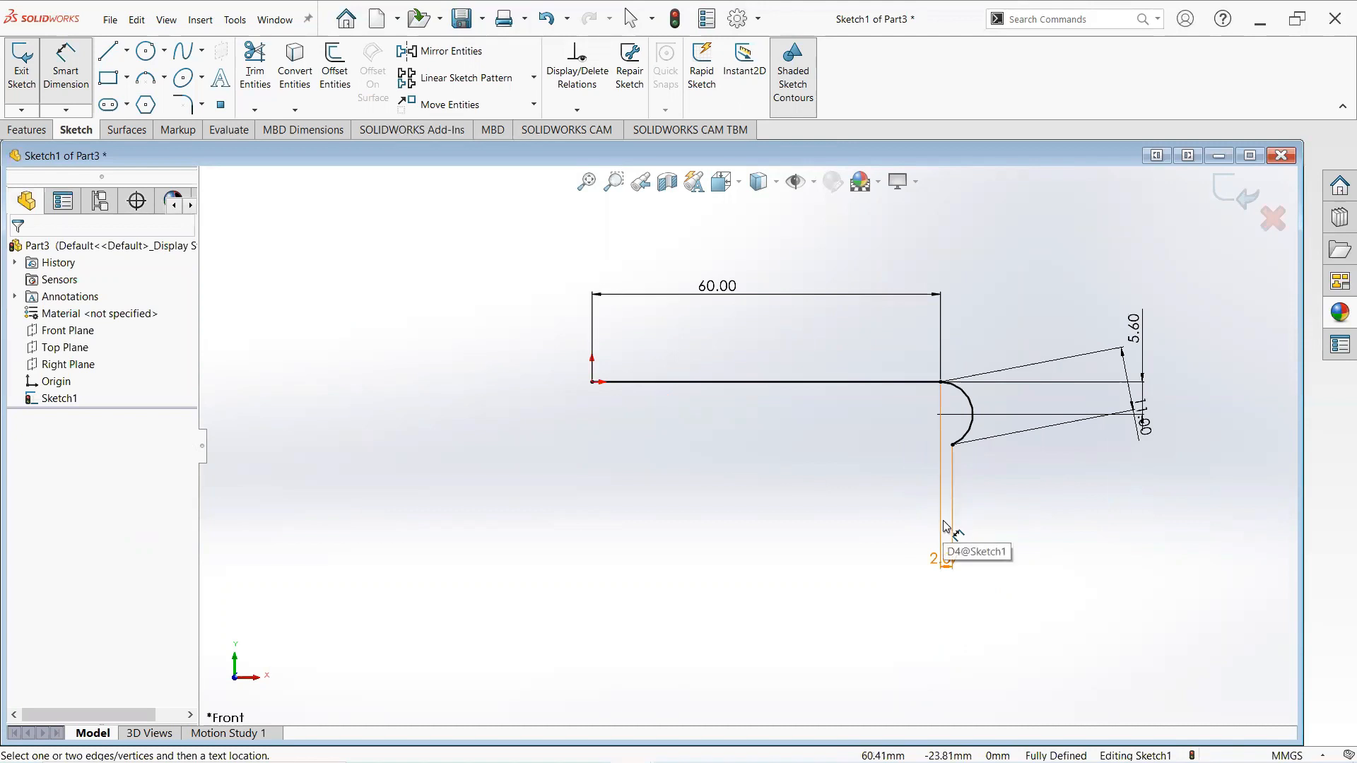
left_click(164, 78)
left_click(170, 138)
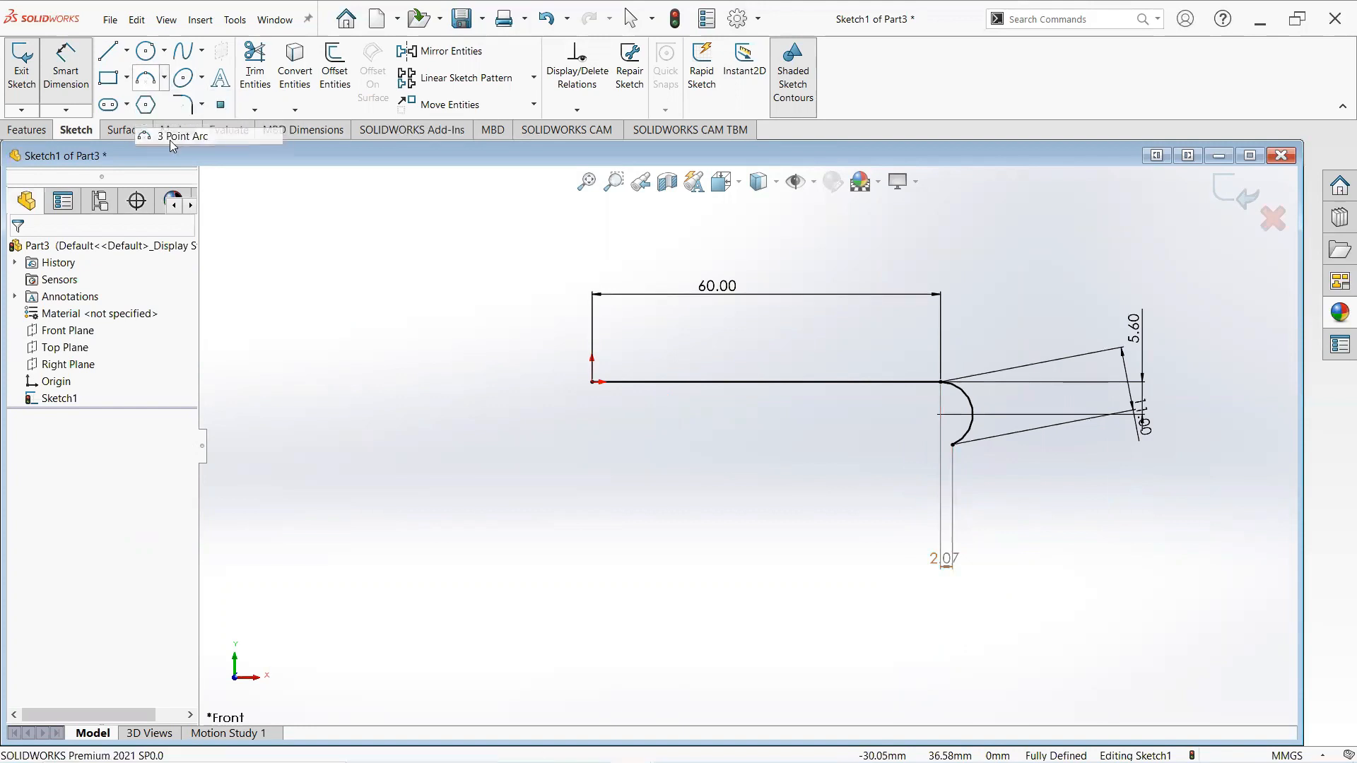
left_click(954, 445)
left_click(928, 439)
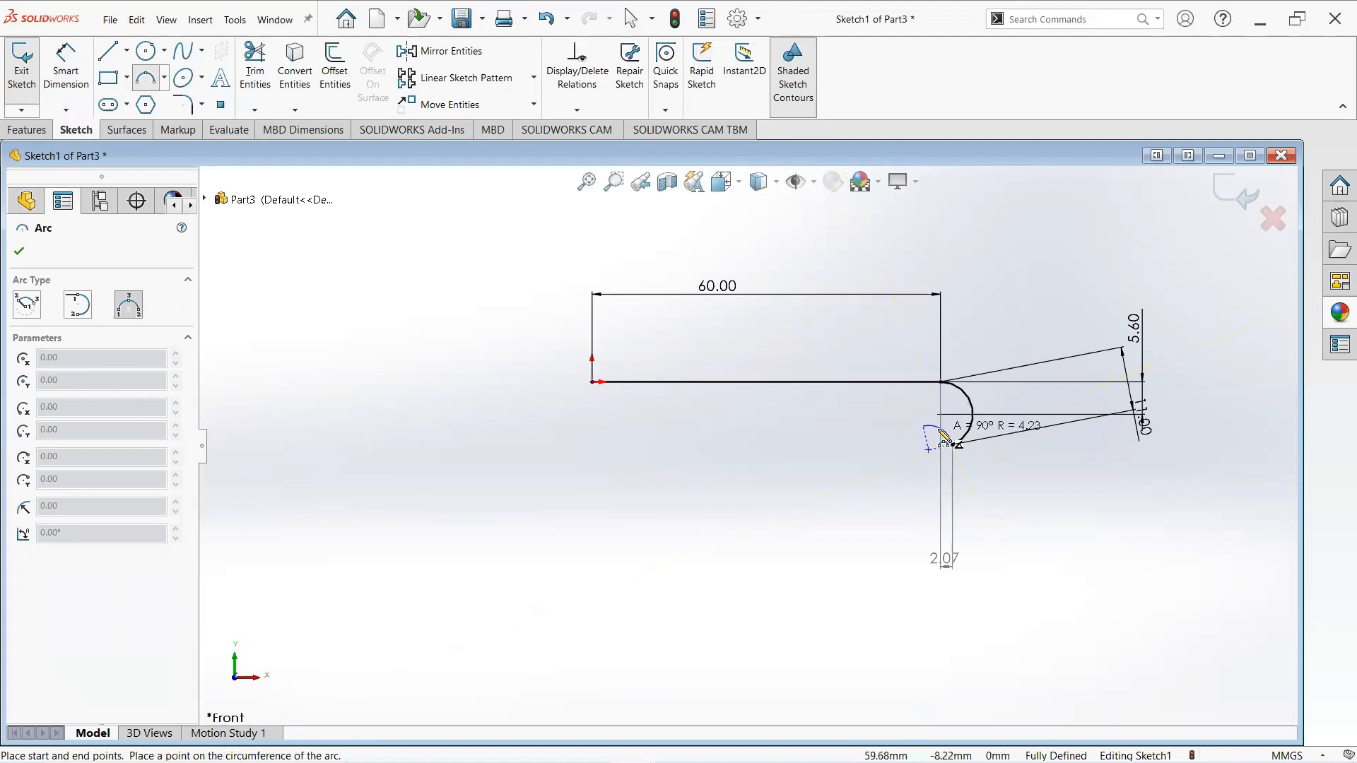
left_click(945, 437)
right_click(941, 373)
left_click(983, 440)
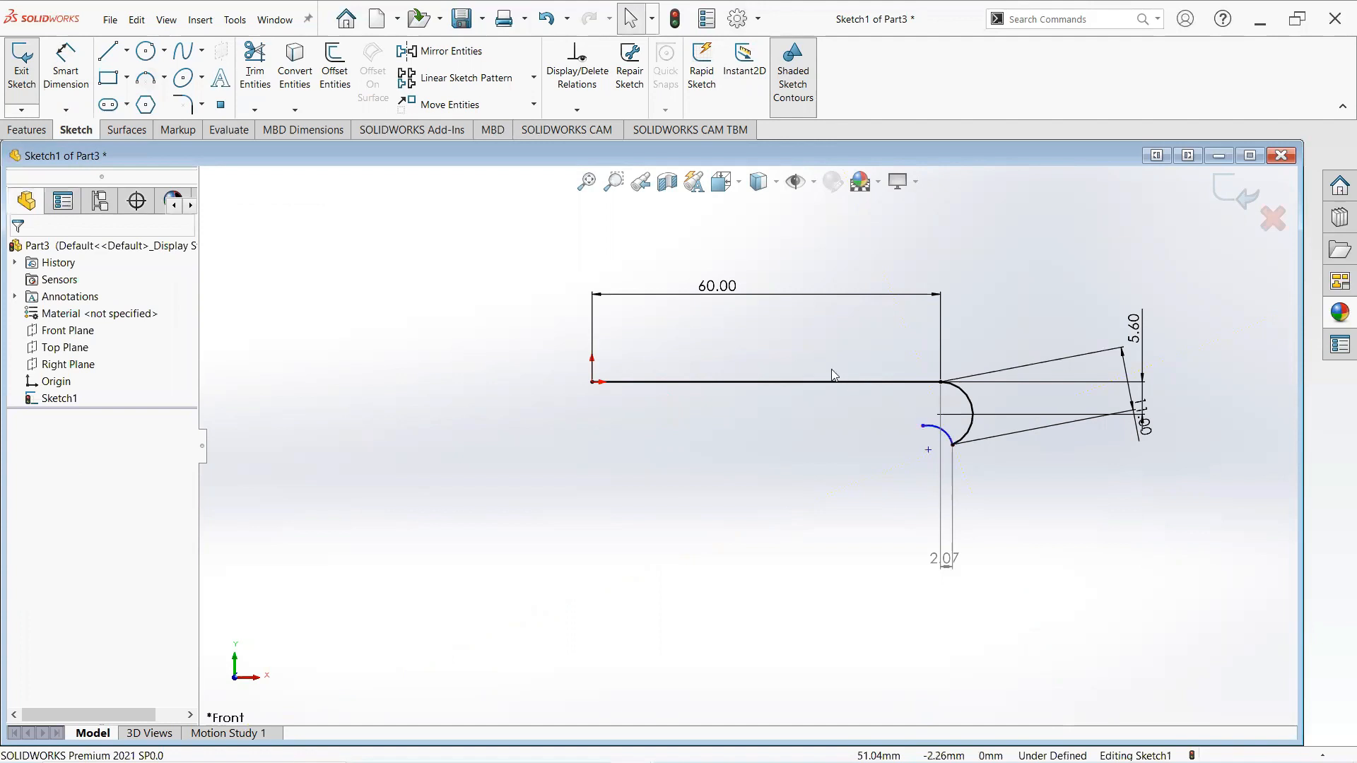
- Set the vertical distance between the small arc's endpoints to 3.2 mm
left_click(65, 63)
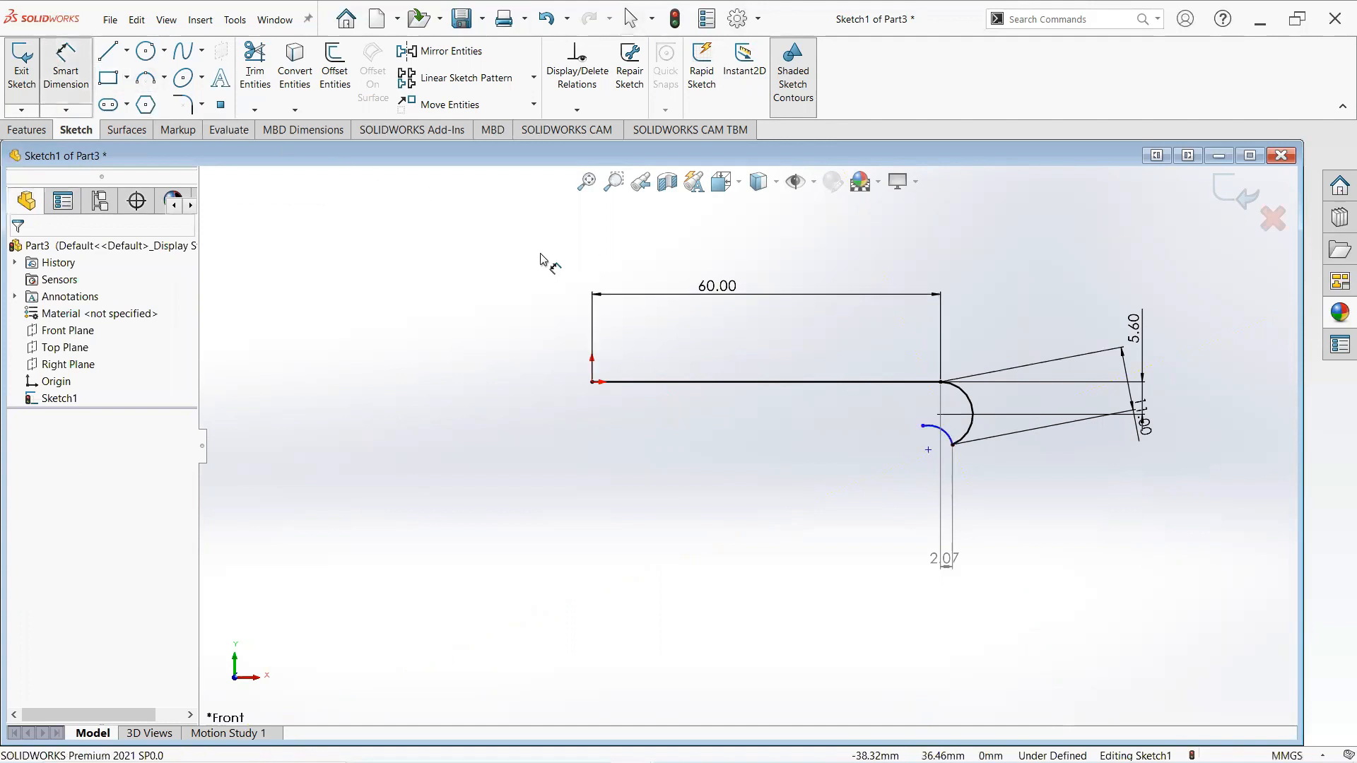
left_click(956, 446)
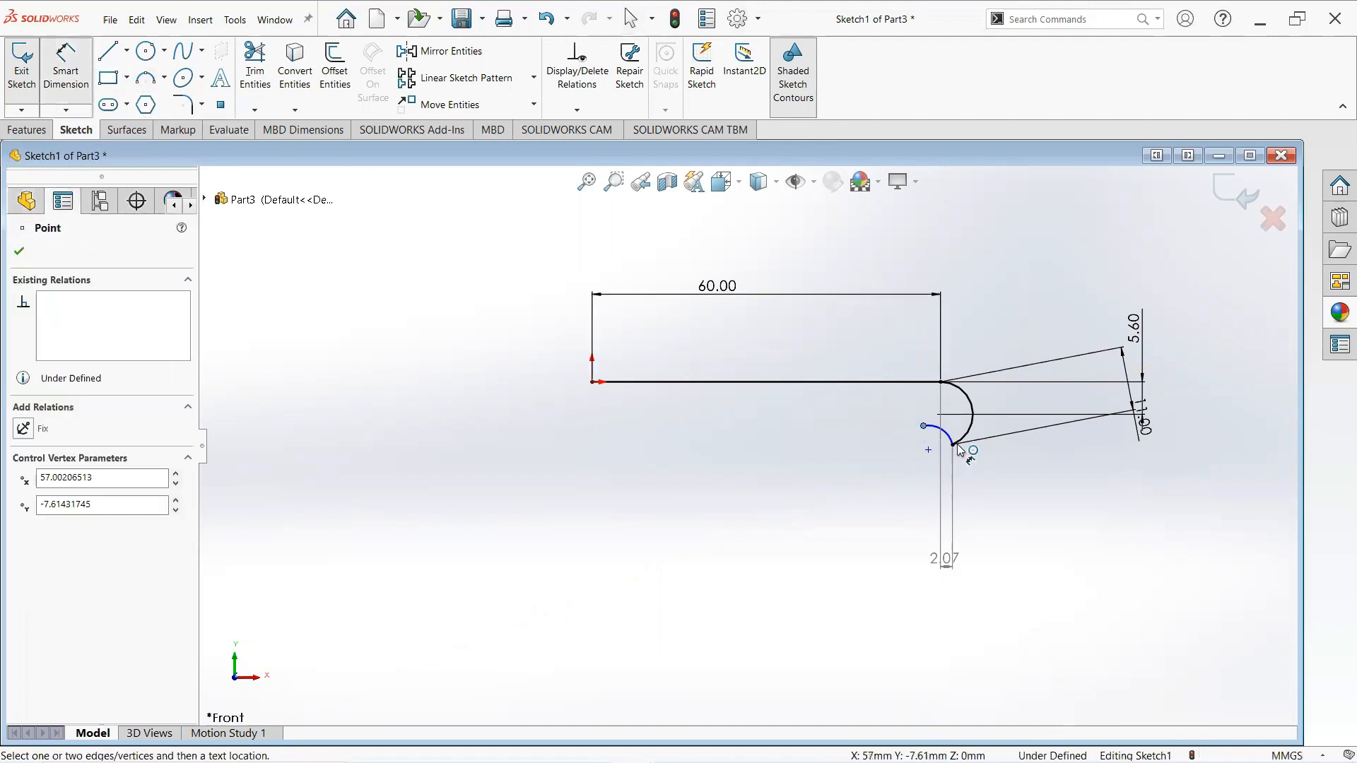
left_click(952, 445)
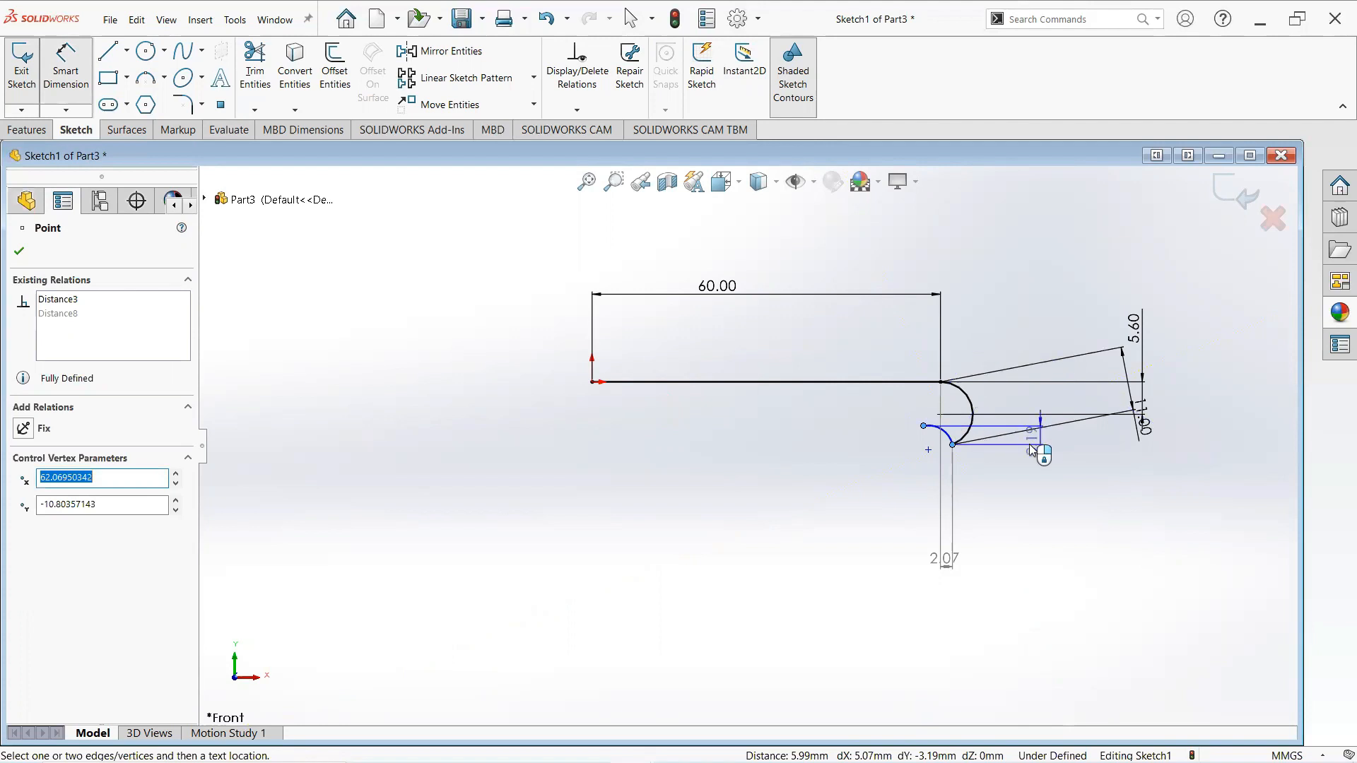
left_click(1016, 445)
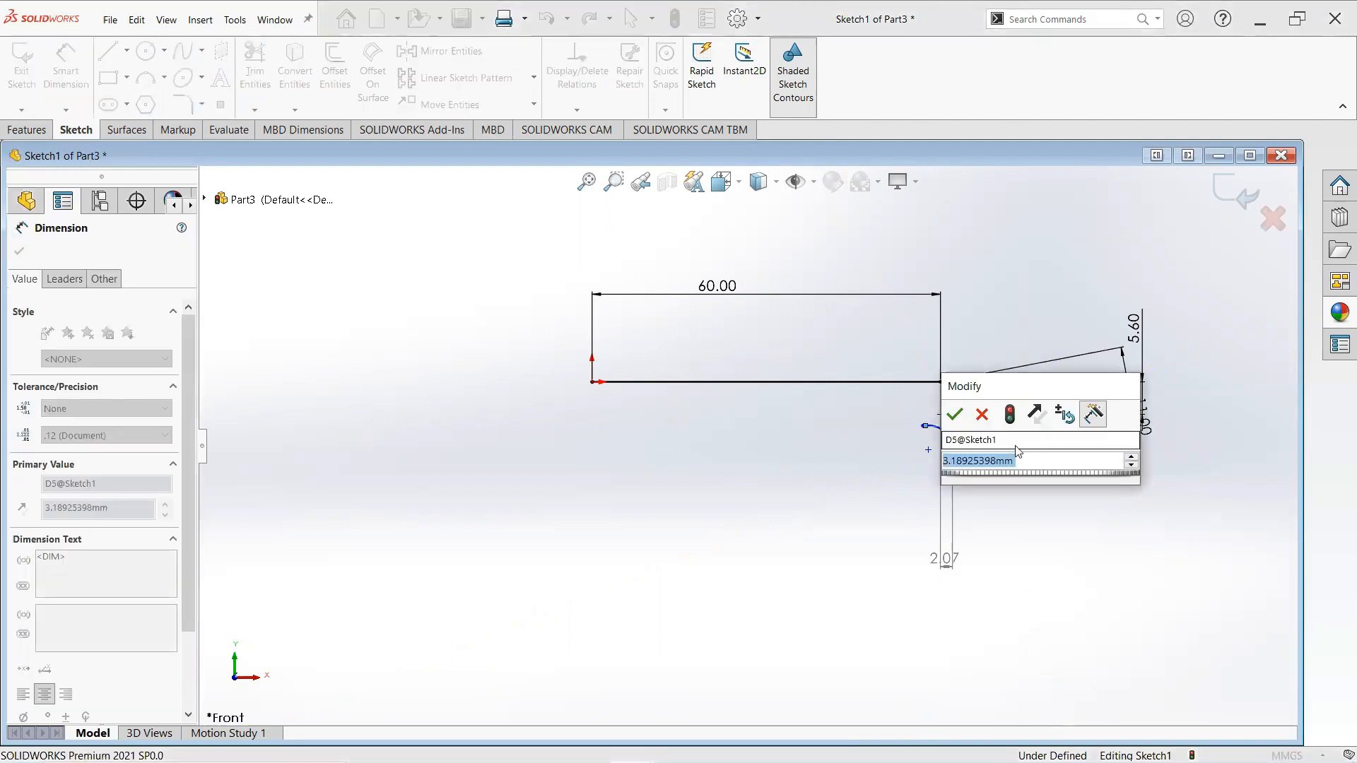
type("3.")
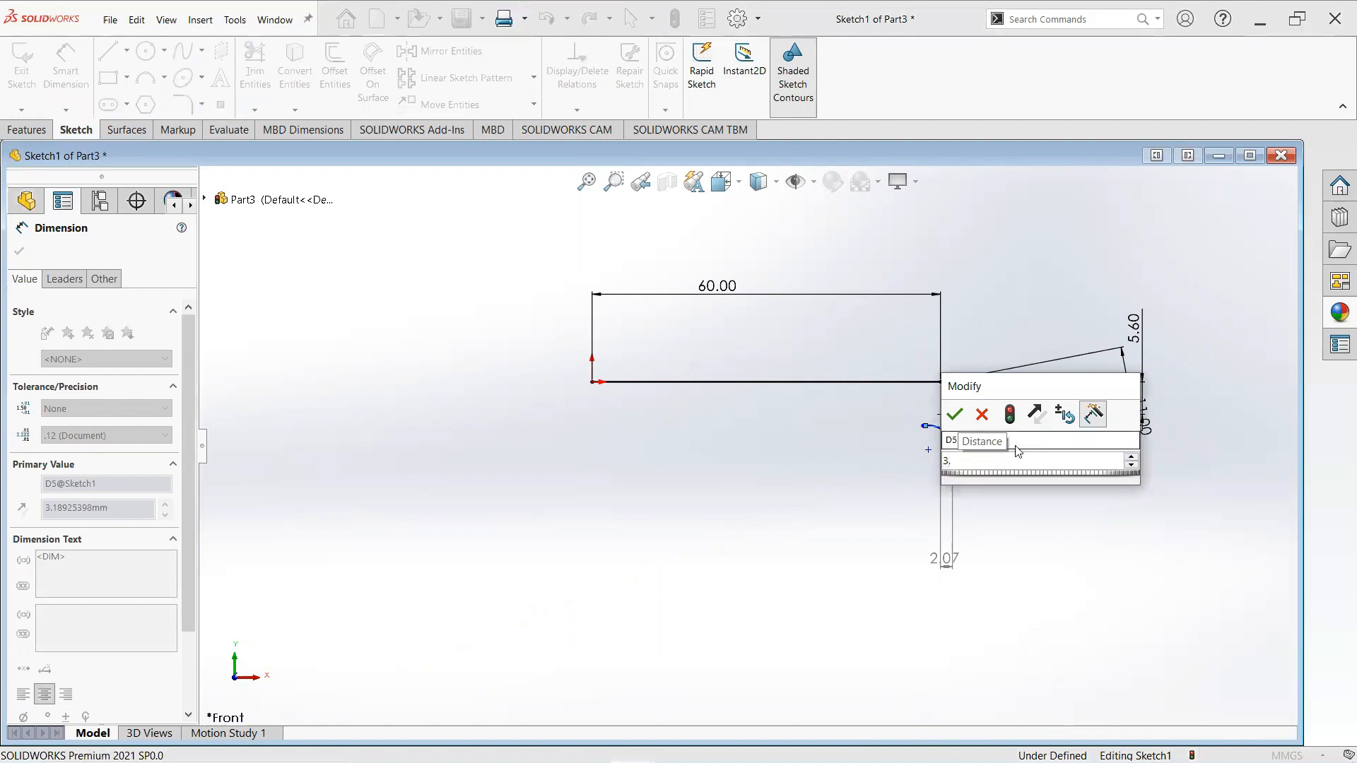
key("Escape")
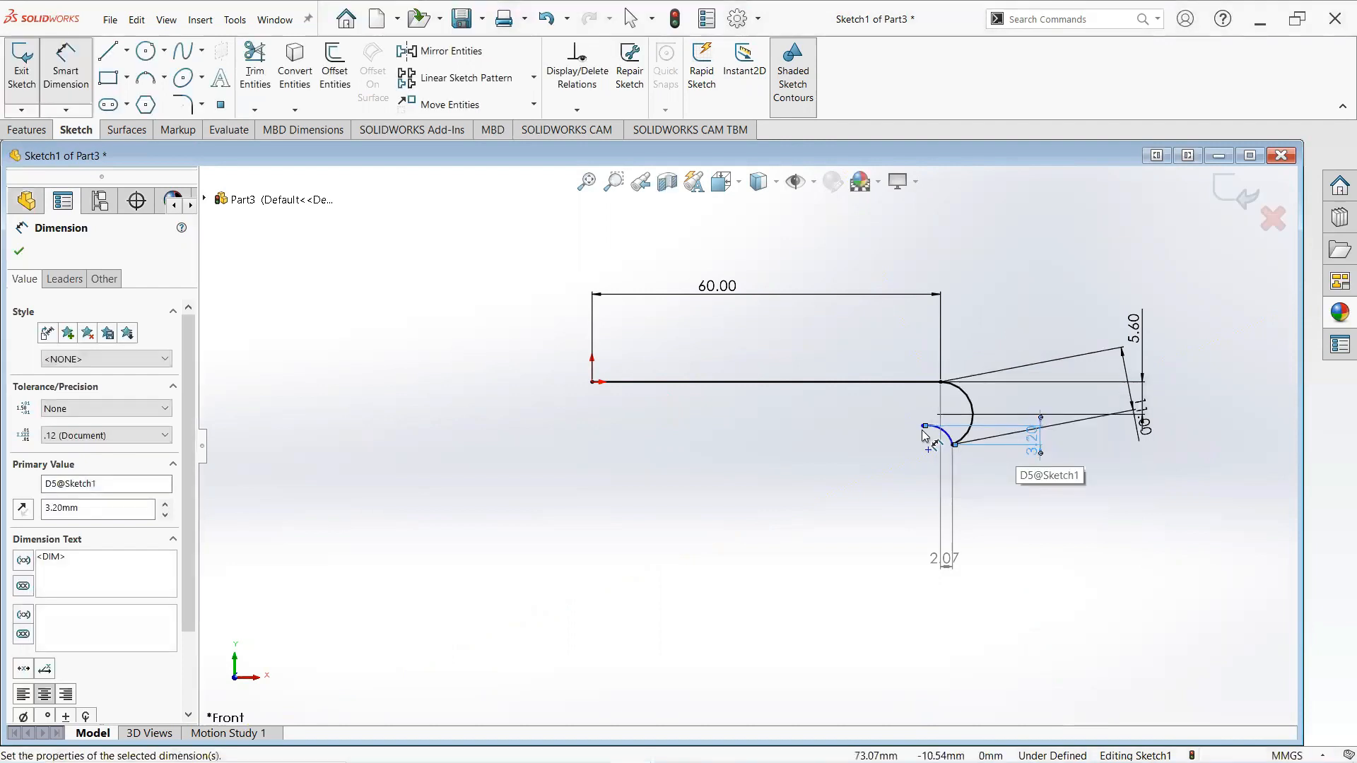
- Set the horizontal distance between the small arc's endpoints to 5 mm
left_click(954, 446)
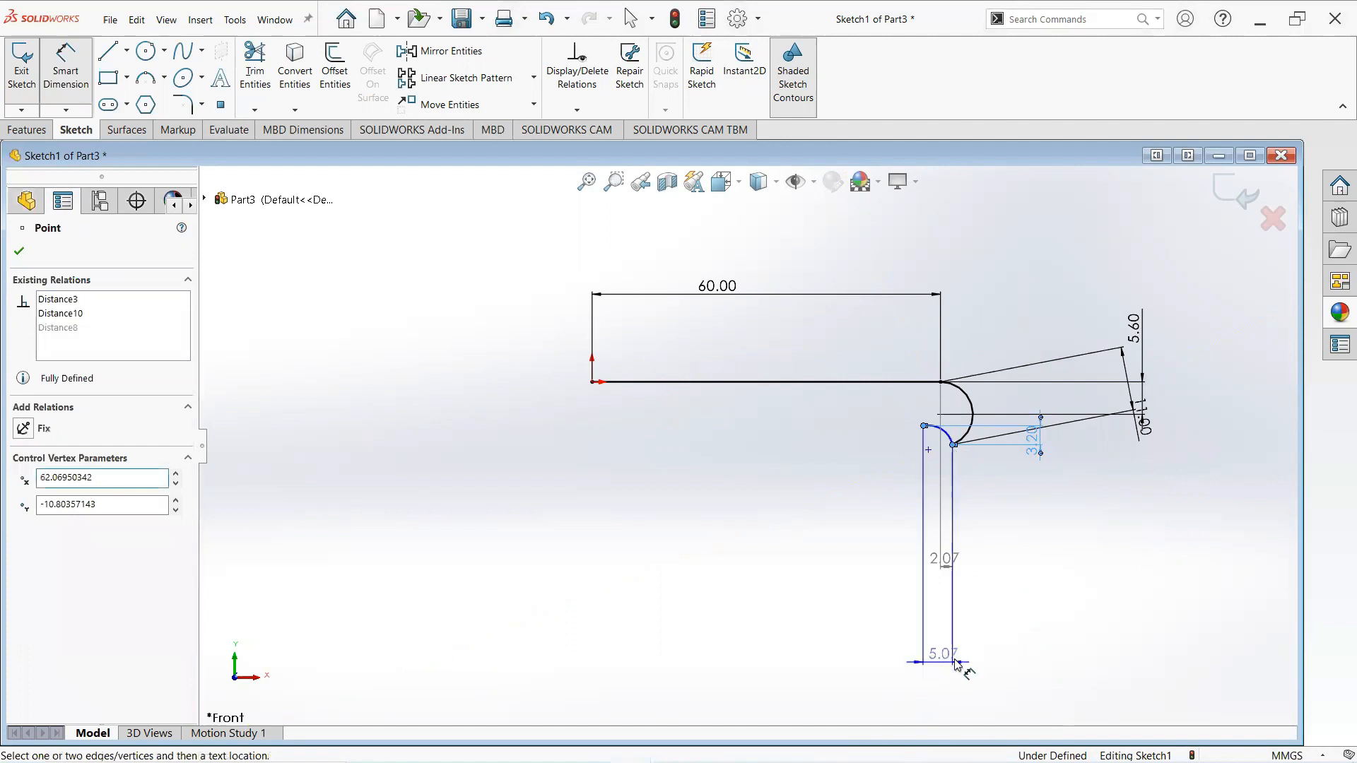
left_click(956, 658)
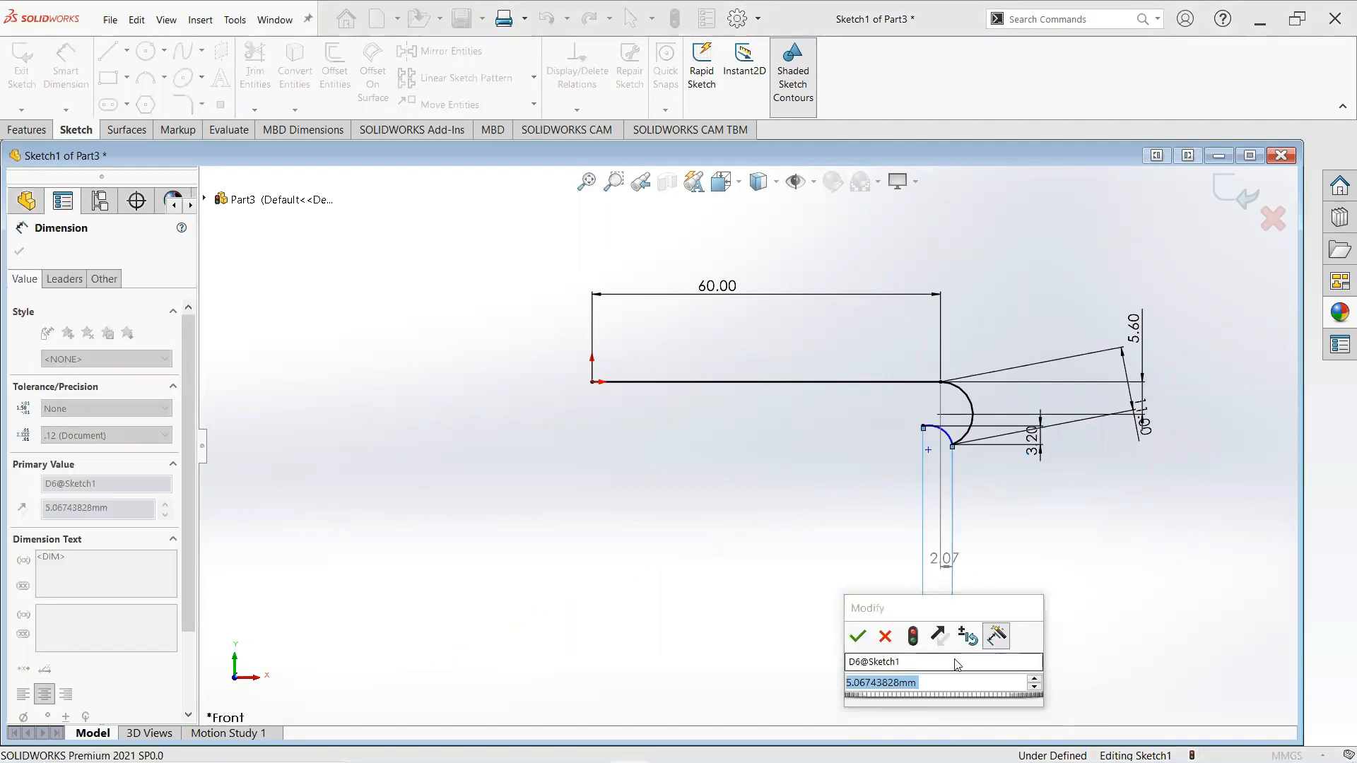
type("5")
key("Return")
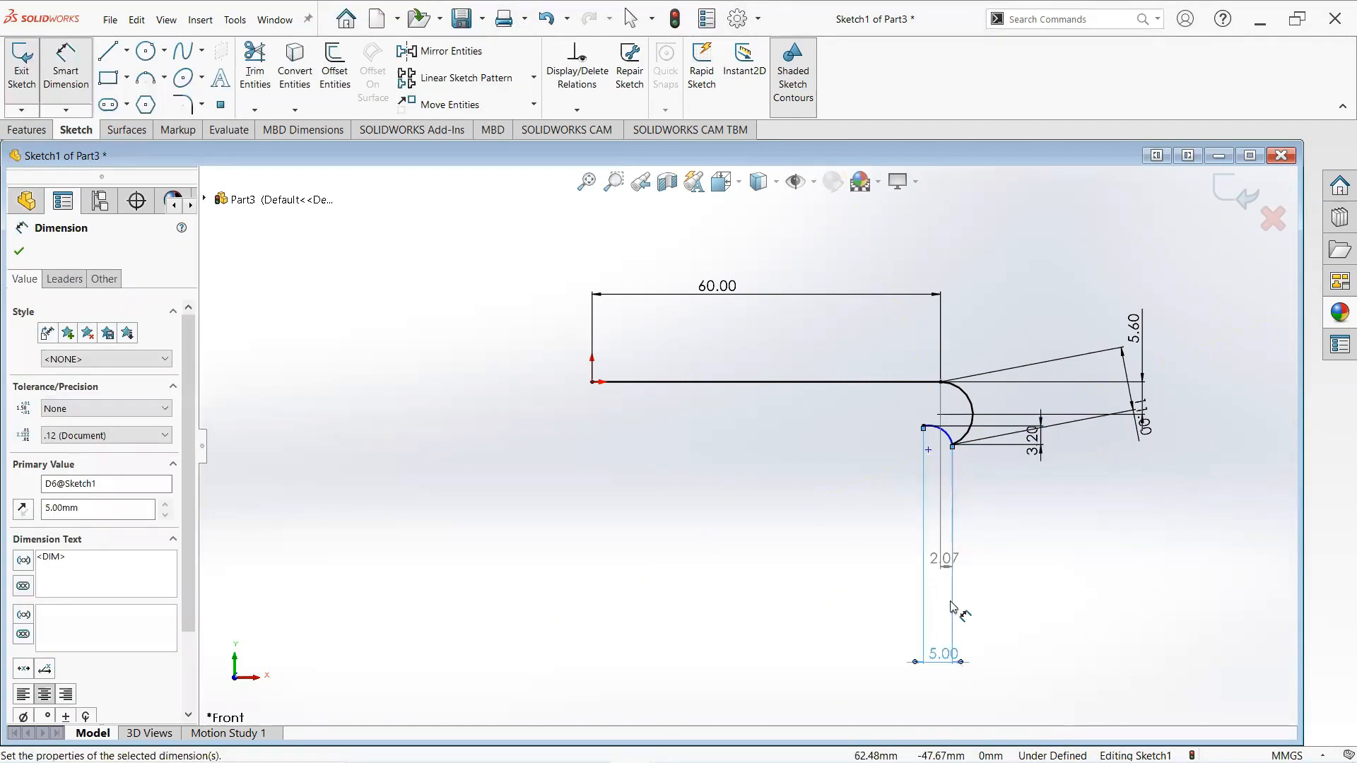
- Dimension the small arc's radius to 4.2 mm
left_click(940, 433)
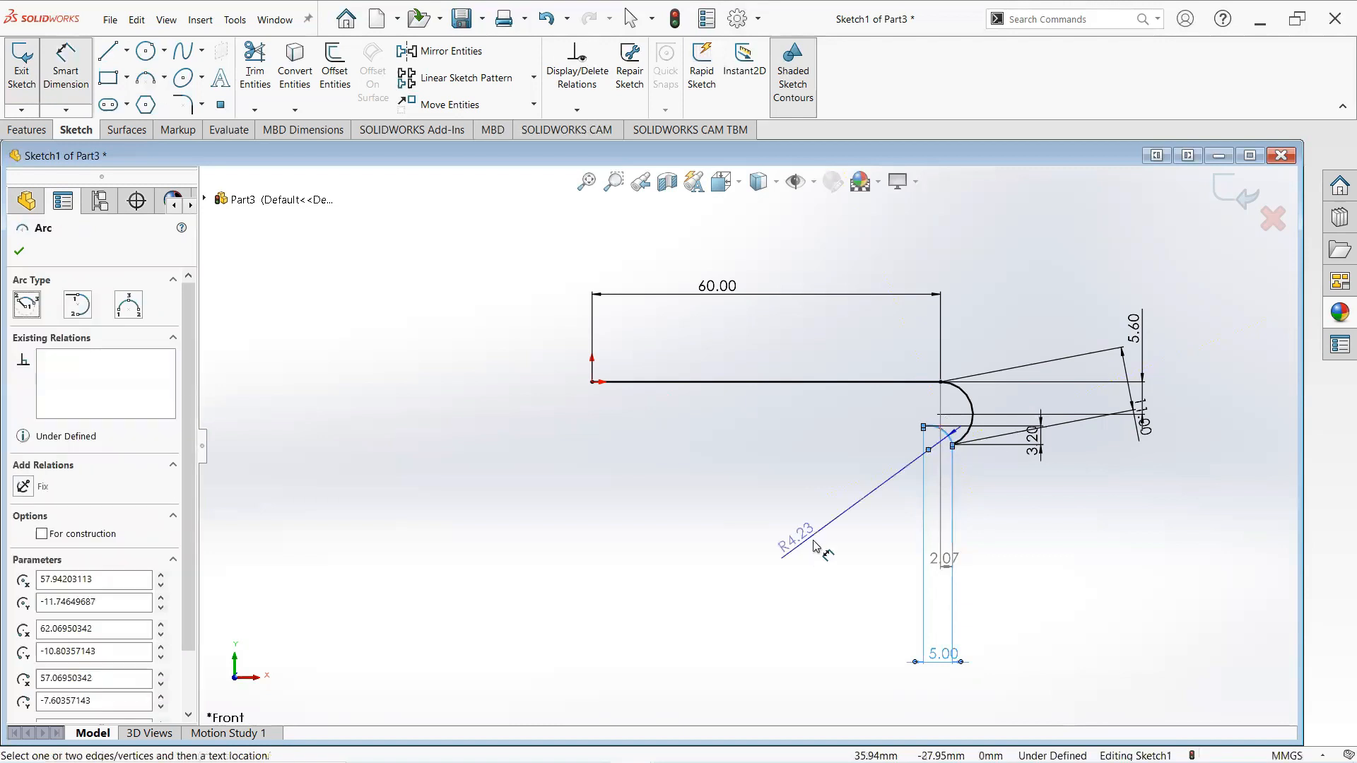
left_click(816, 547)
left_click(783, 535)
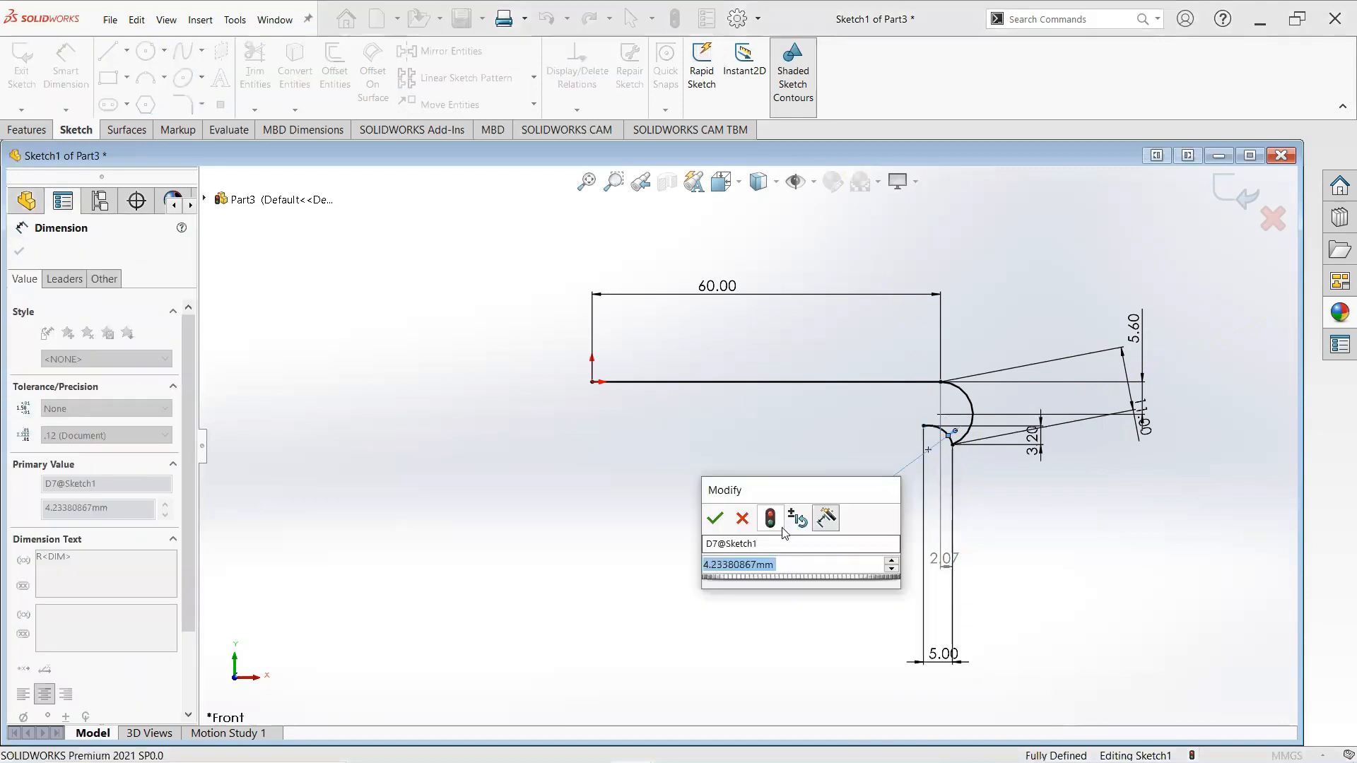
type("4.")
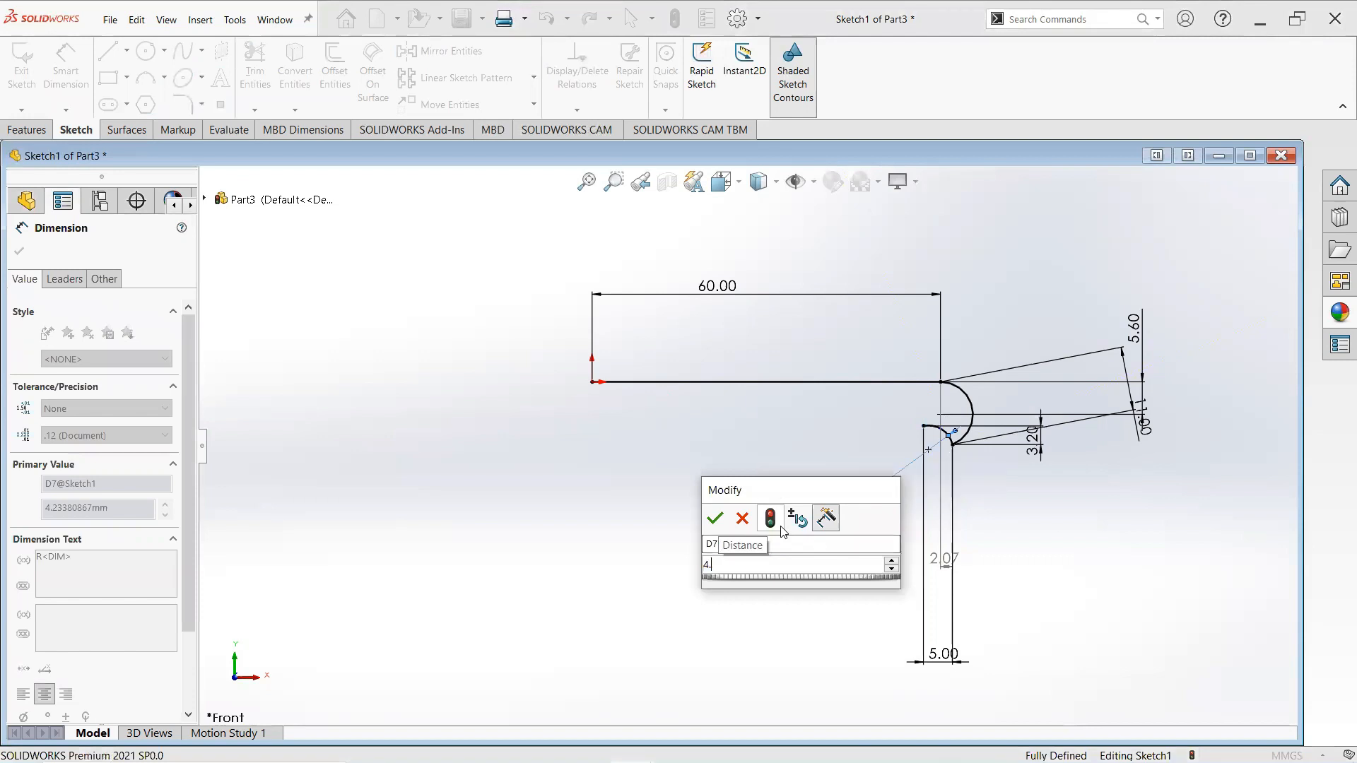
key("Escape")
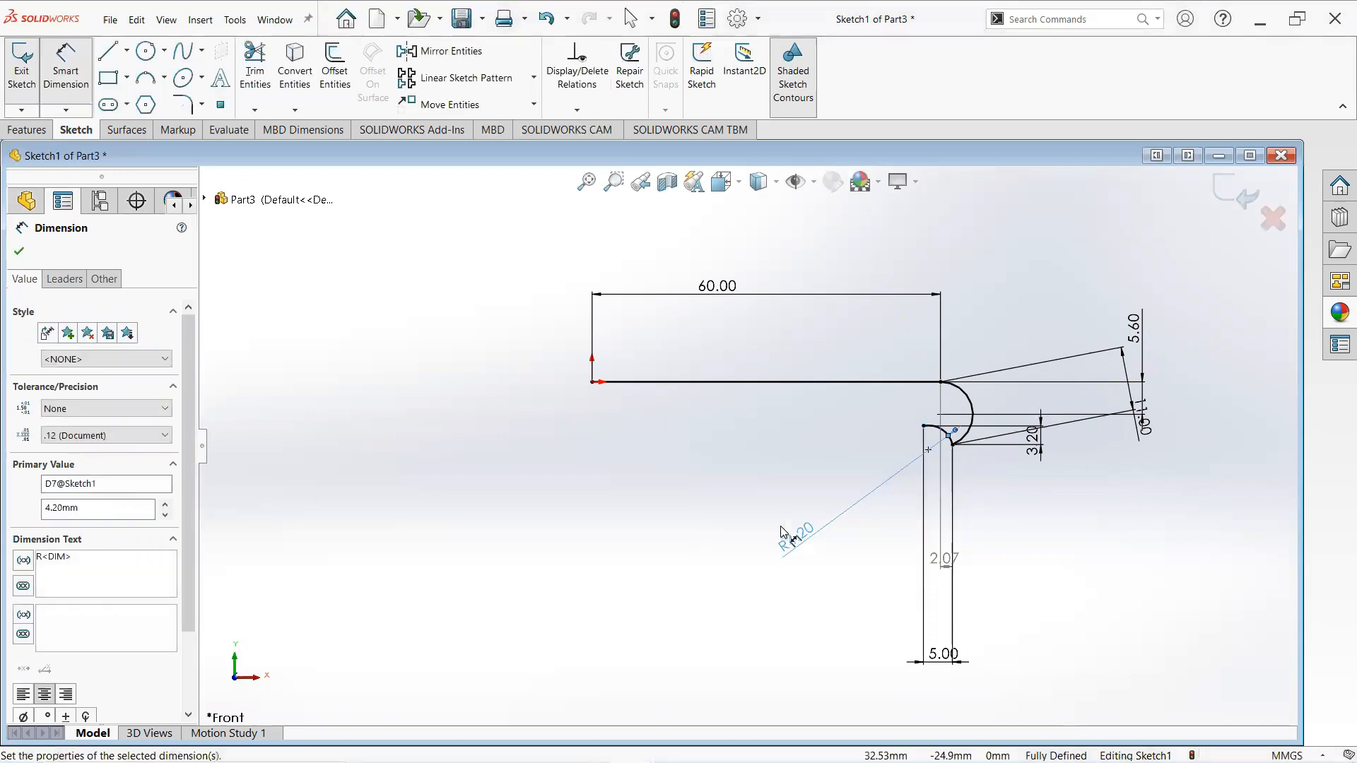
- Draw a long shallow 3-point arc from the small arc's left end extending leftward, sagging slightly downward
left_click(164, 78)
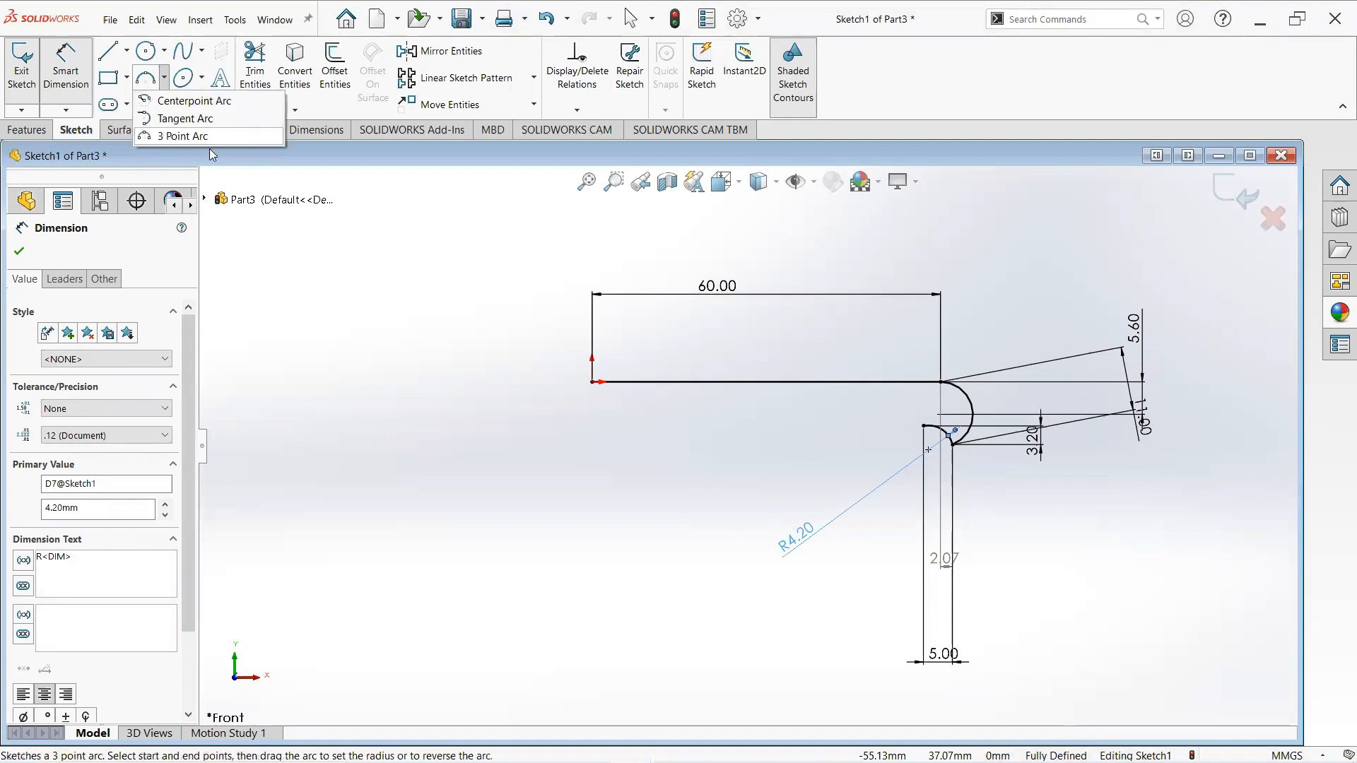
left_click(182, 136)
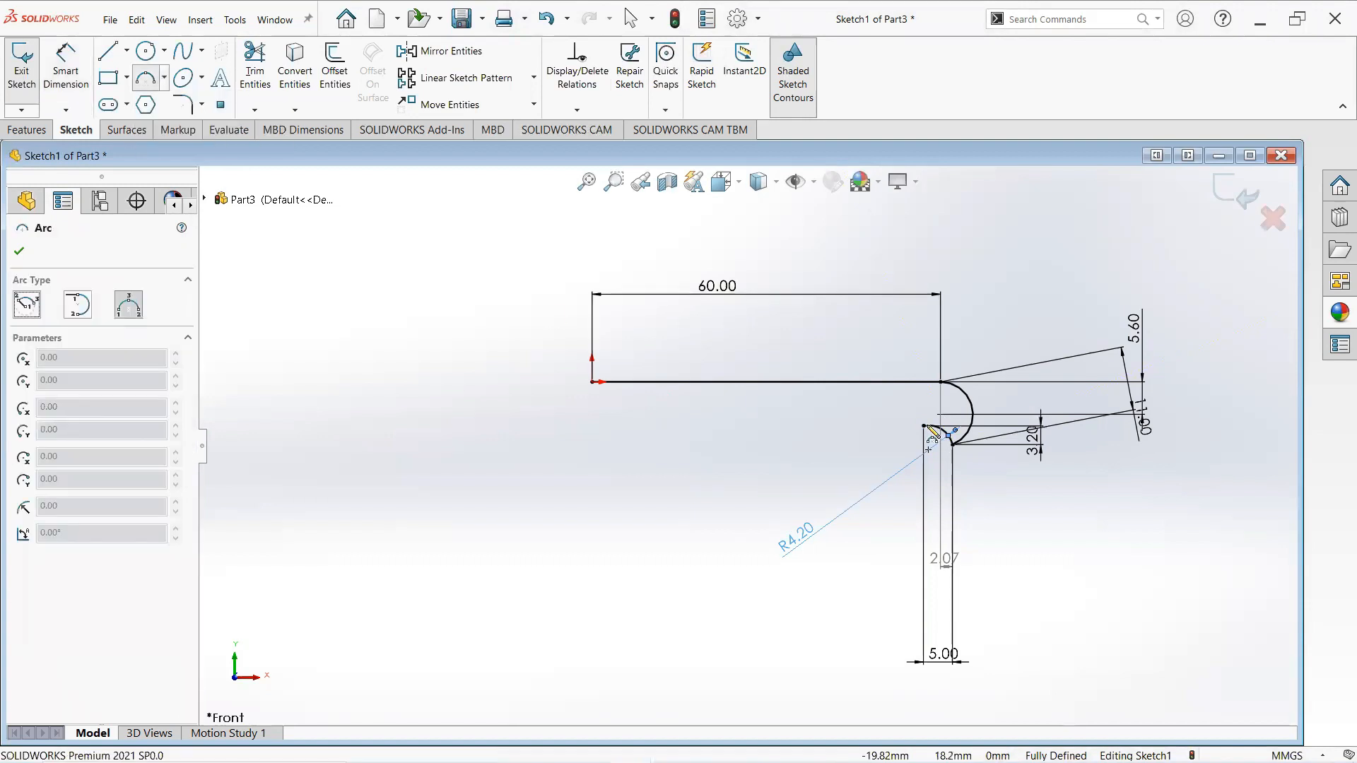
left_click(640, 427)
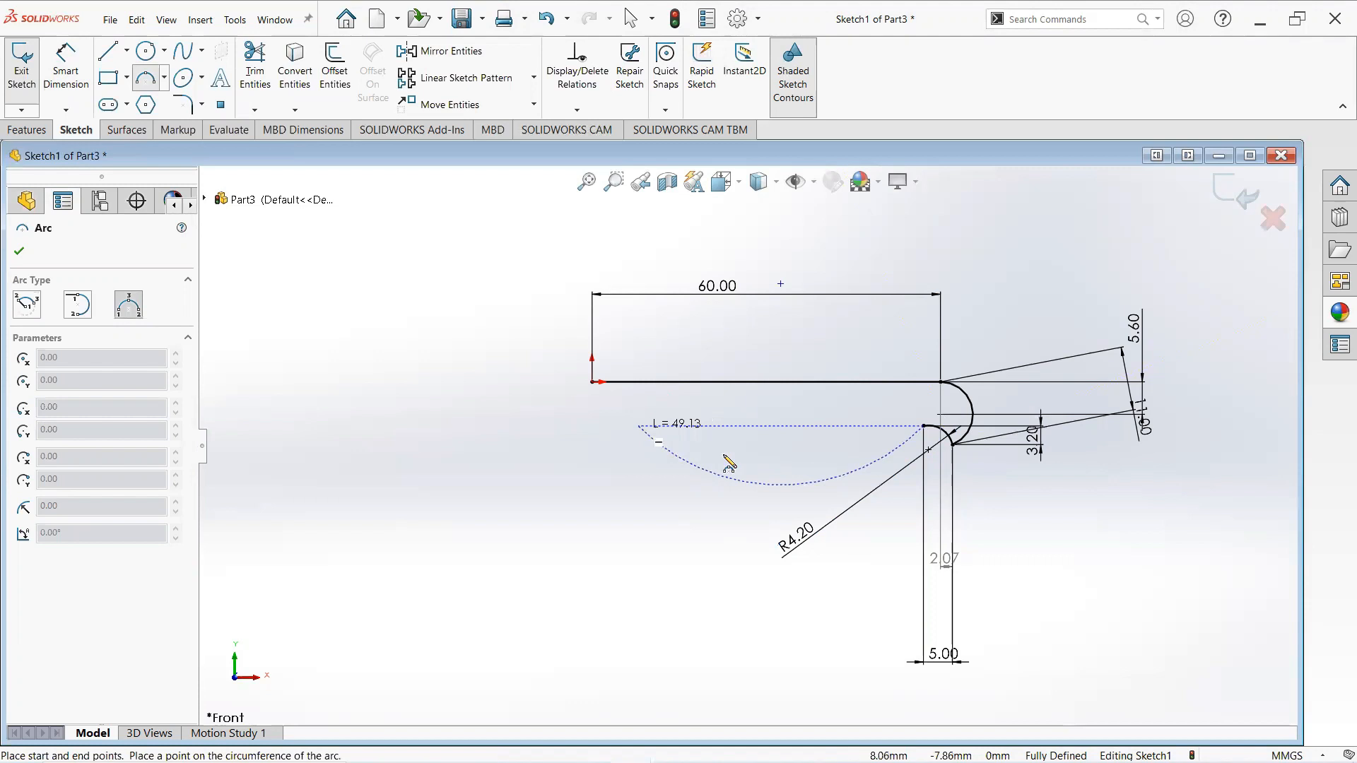
left_click(768, 461)
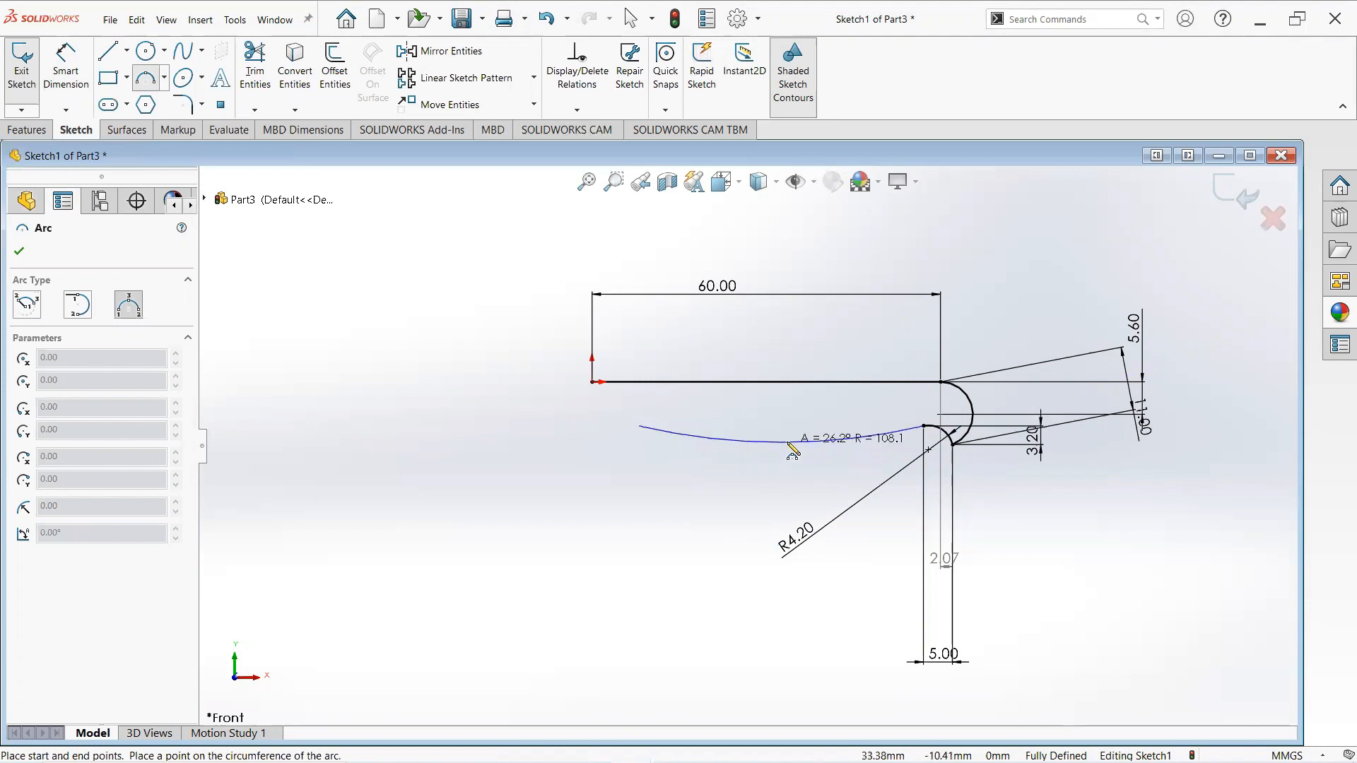
left_click(786, 443)
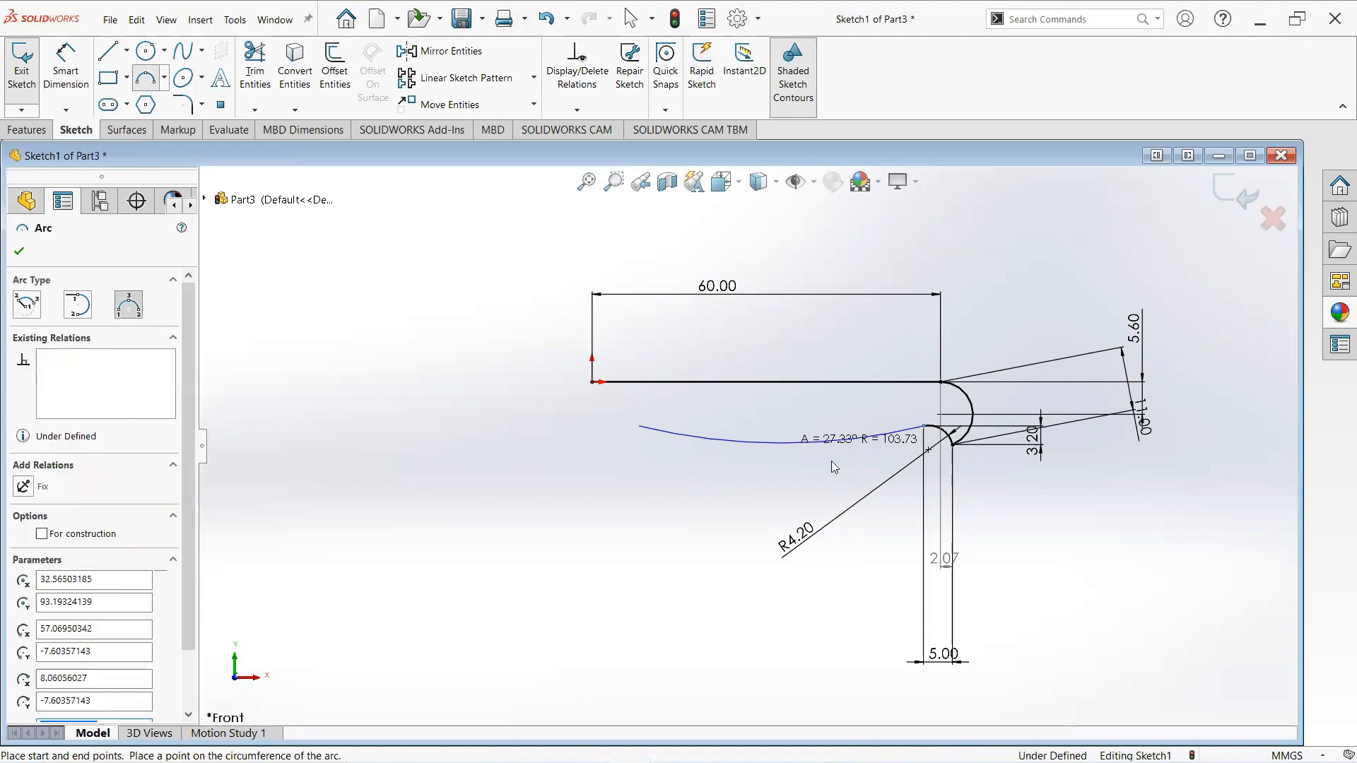
key("Escape")
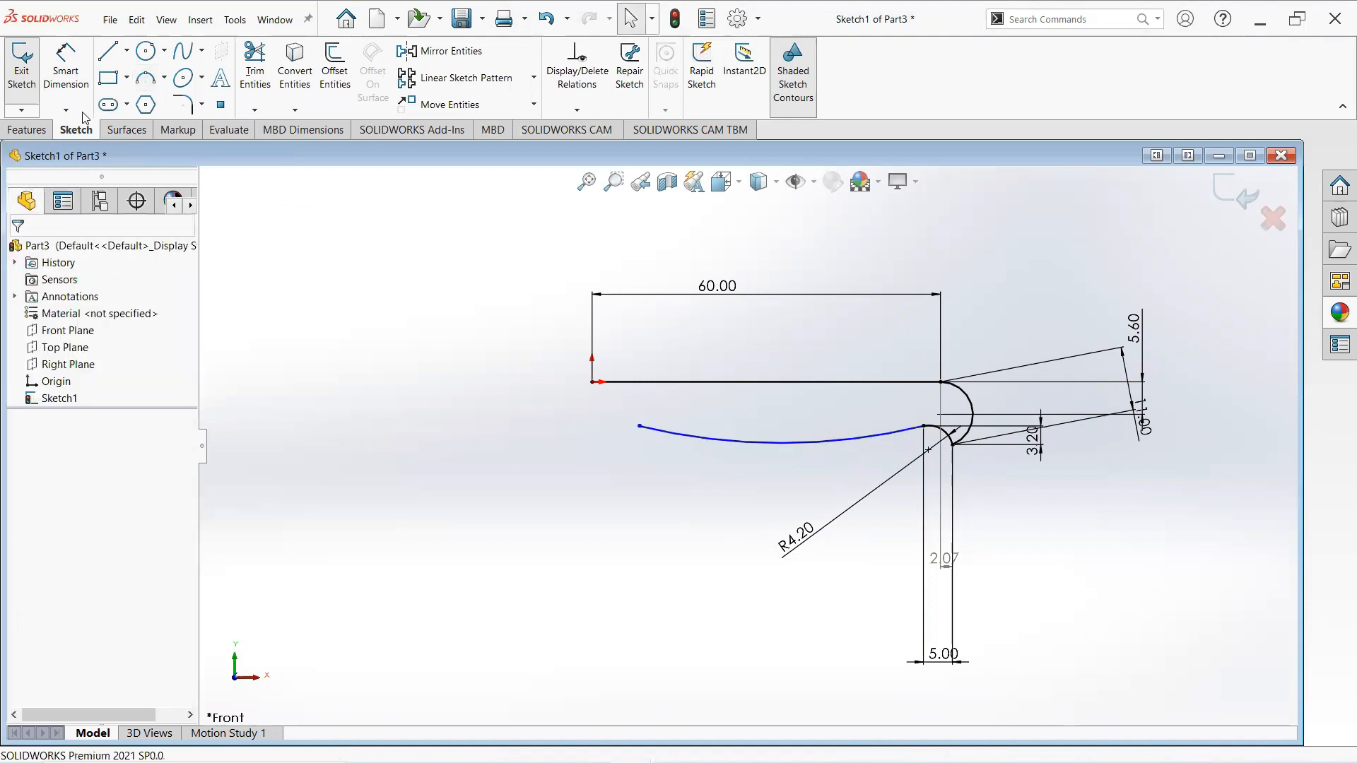
- Set the horizontal distance between the long arc's endpoints to 49 mm
left_click(69, 90)
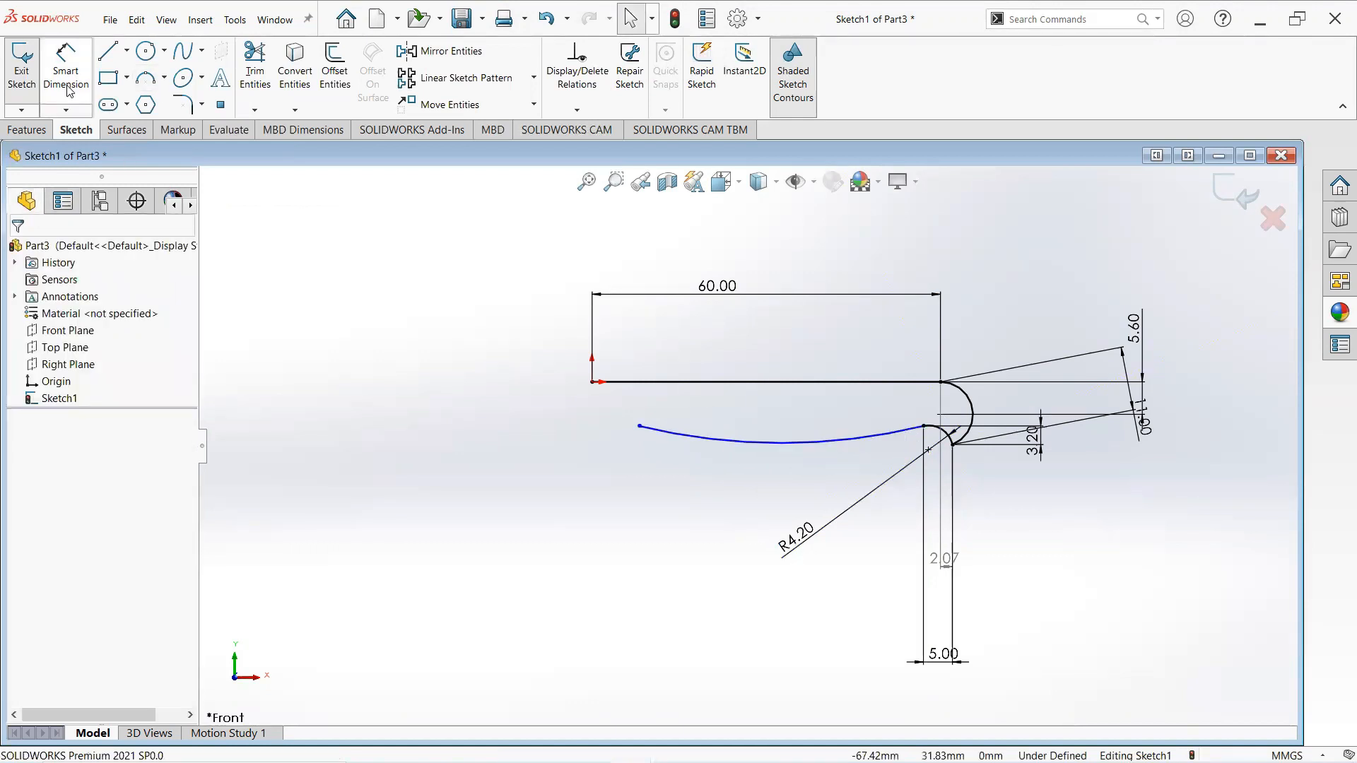
left_click(639, 427)
left_click(926, 427)
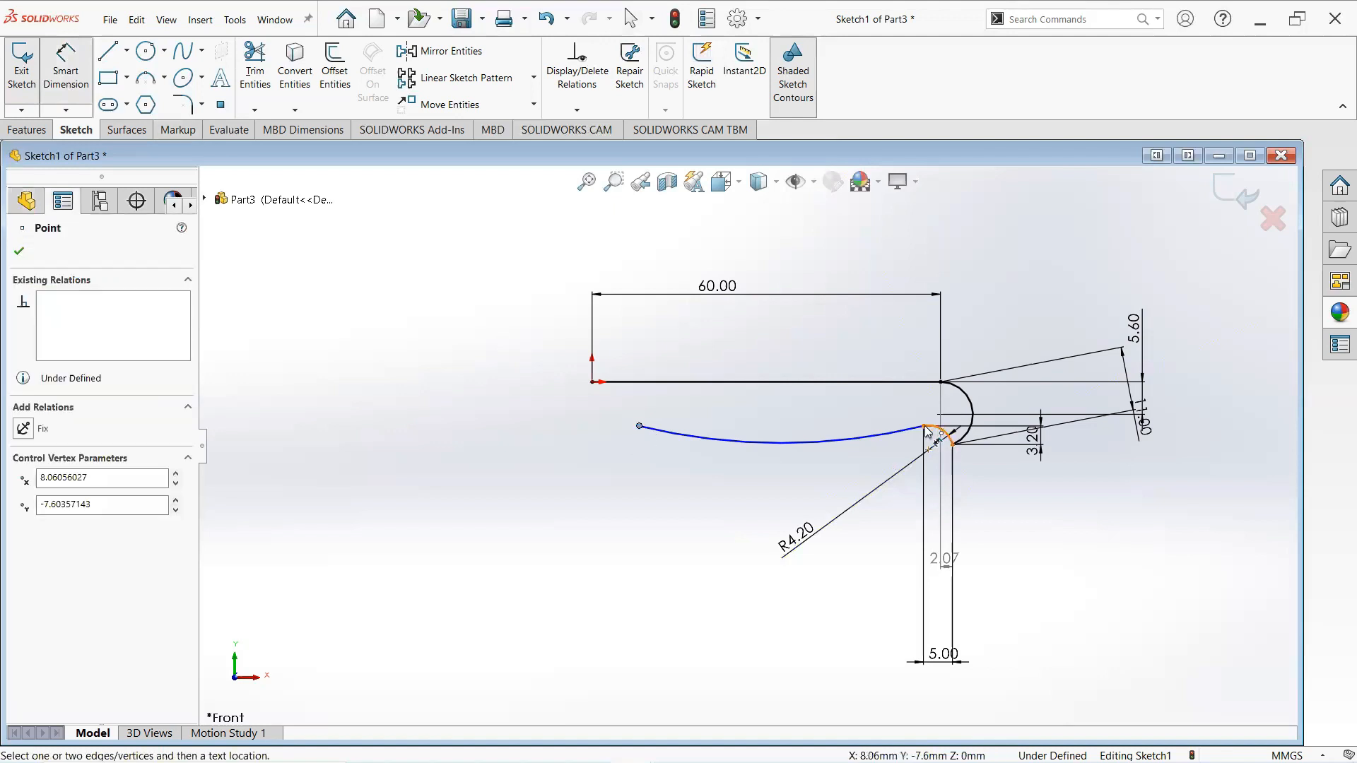
left_click(892, 556)
left_click(889, 625)
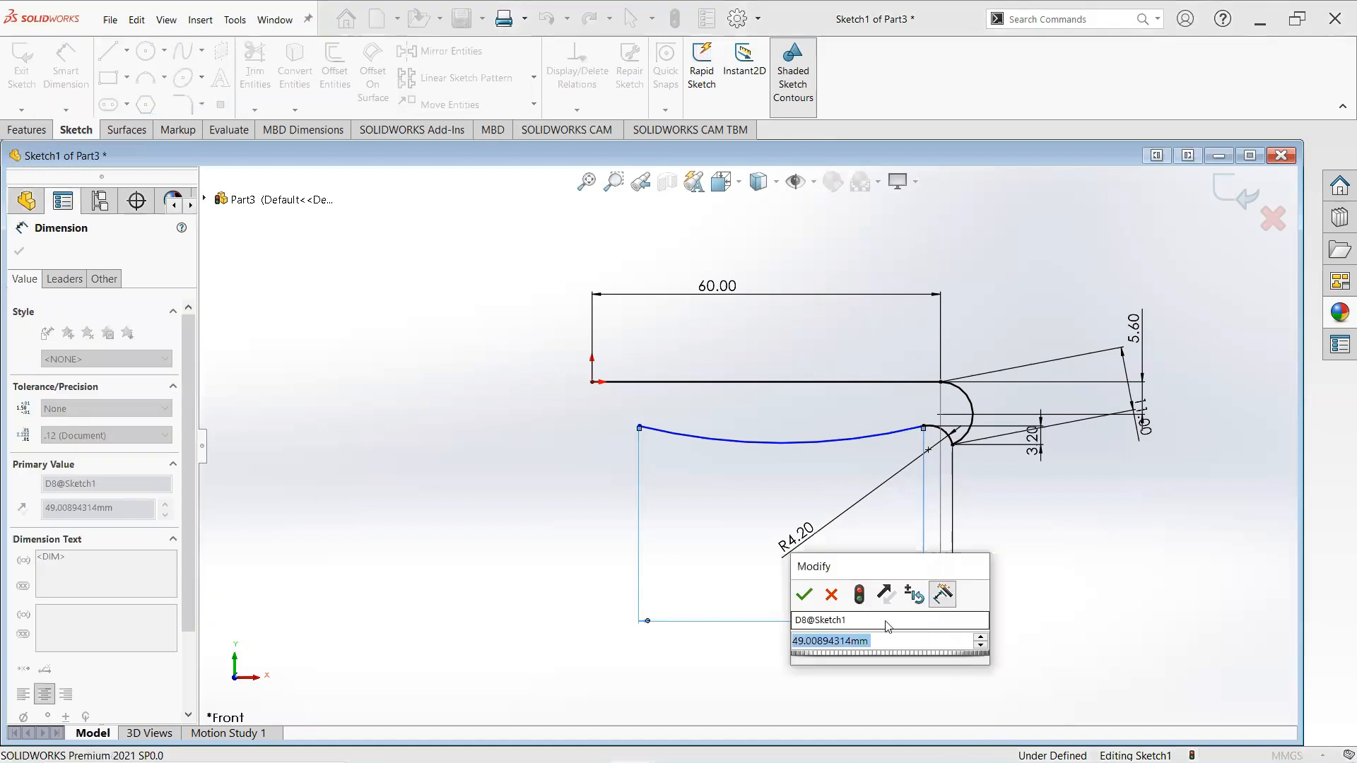
type("4")
key("Escape")
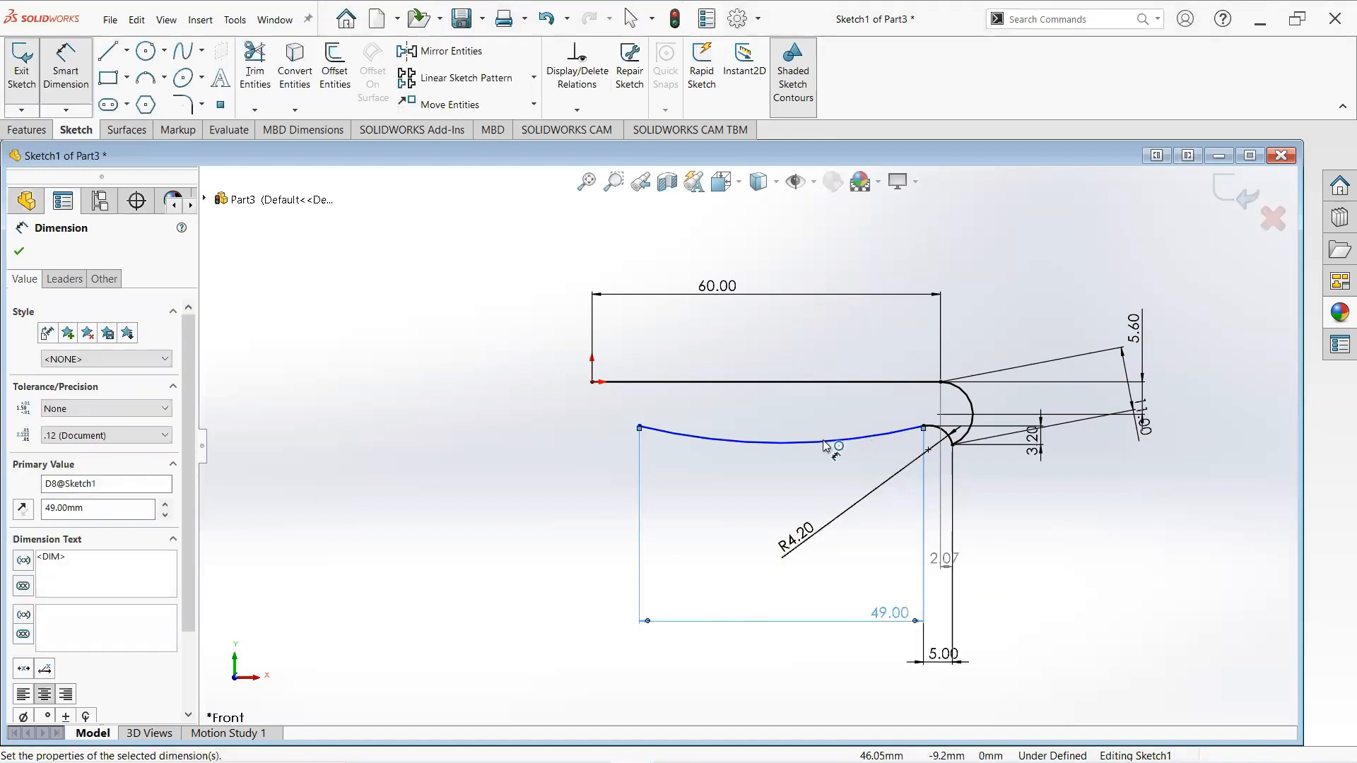
- Set the long arc's radius to 104 mm
left_click(851, 390)
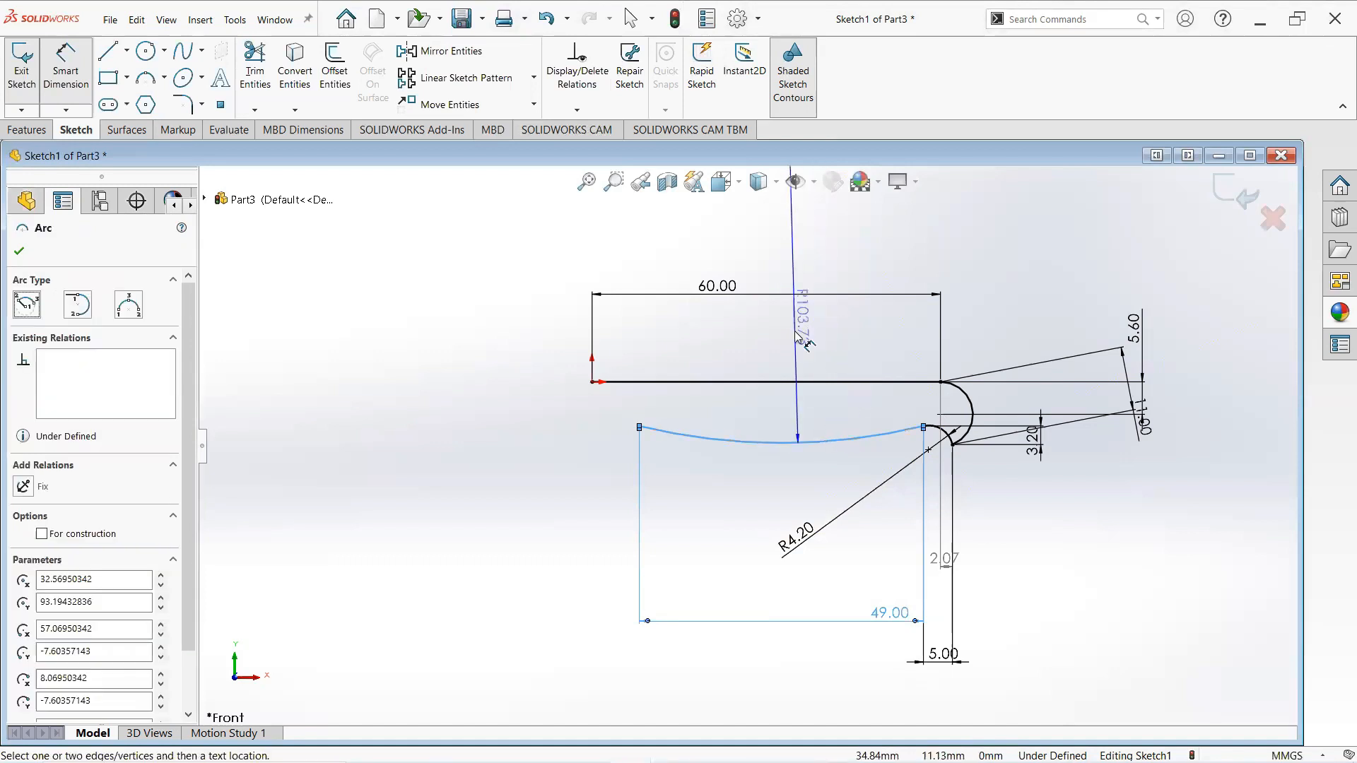
left_click(916, 404)
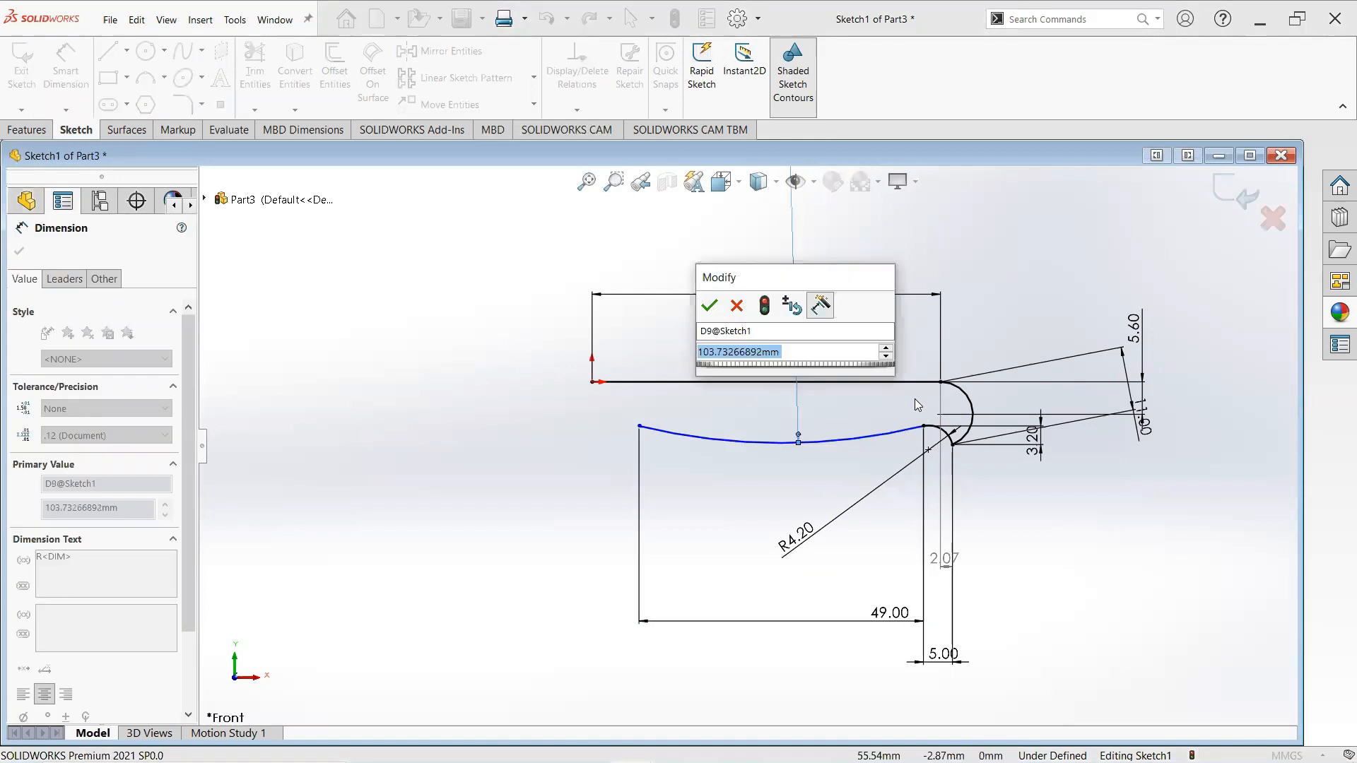
type("104")
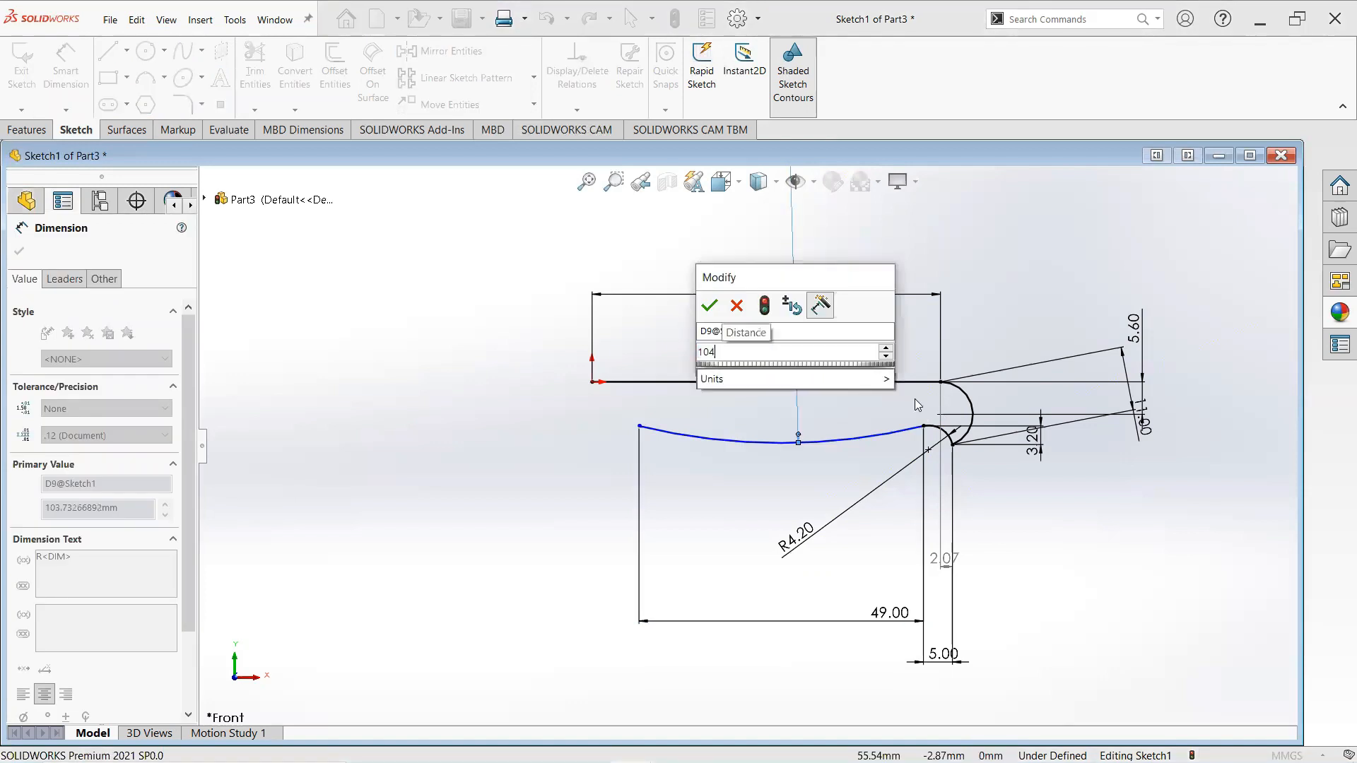
key("Return")
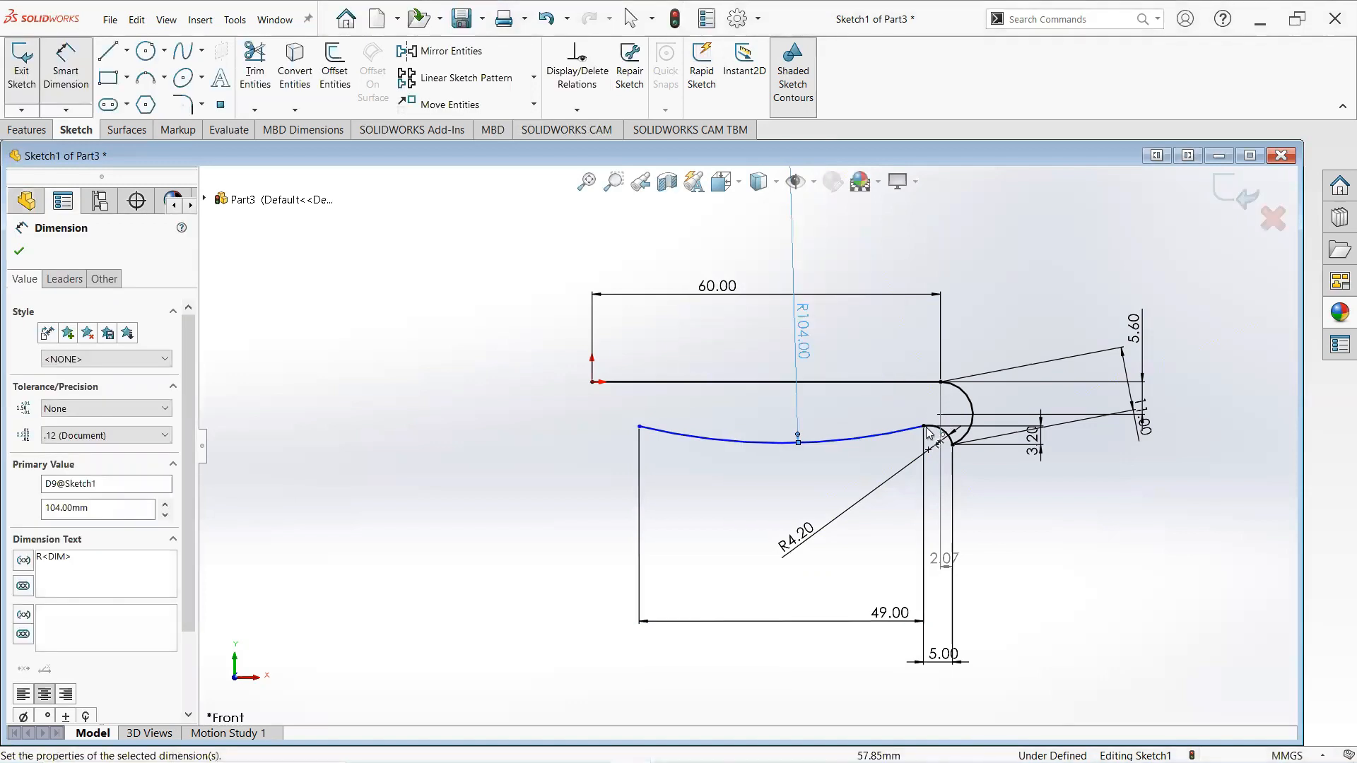
- Dimension the vertical offset at the long arc's left end and set it to 0.1 mm
left_click(639, 428)
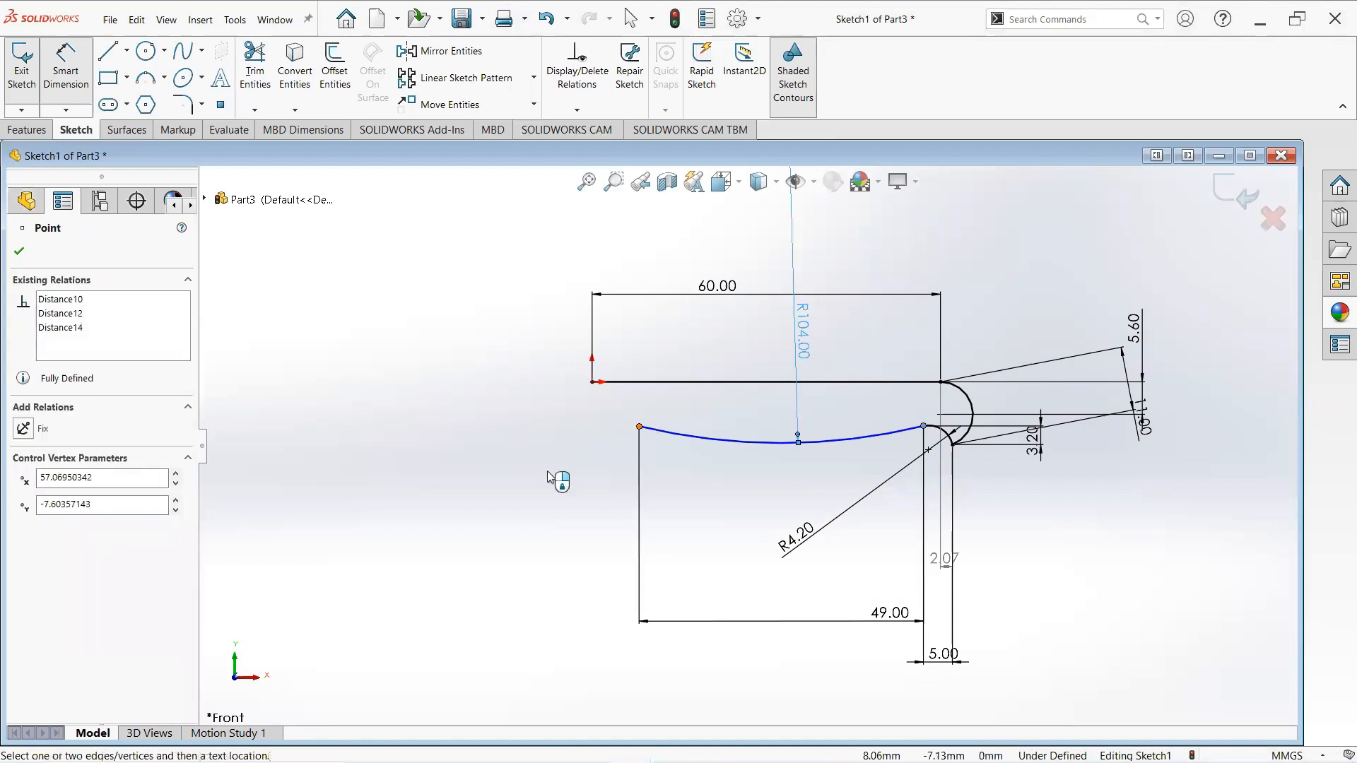
left_click(650, 433)
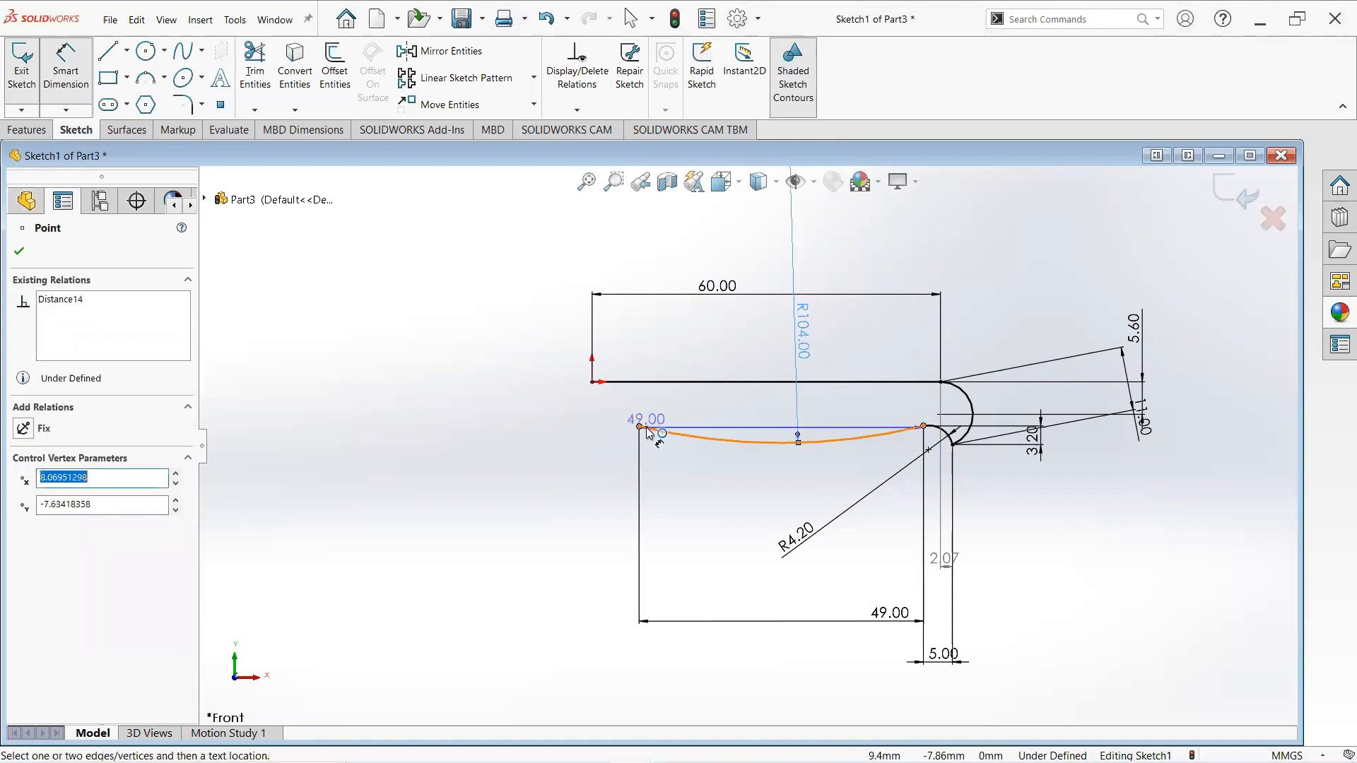
left_click(580, 431)
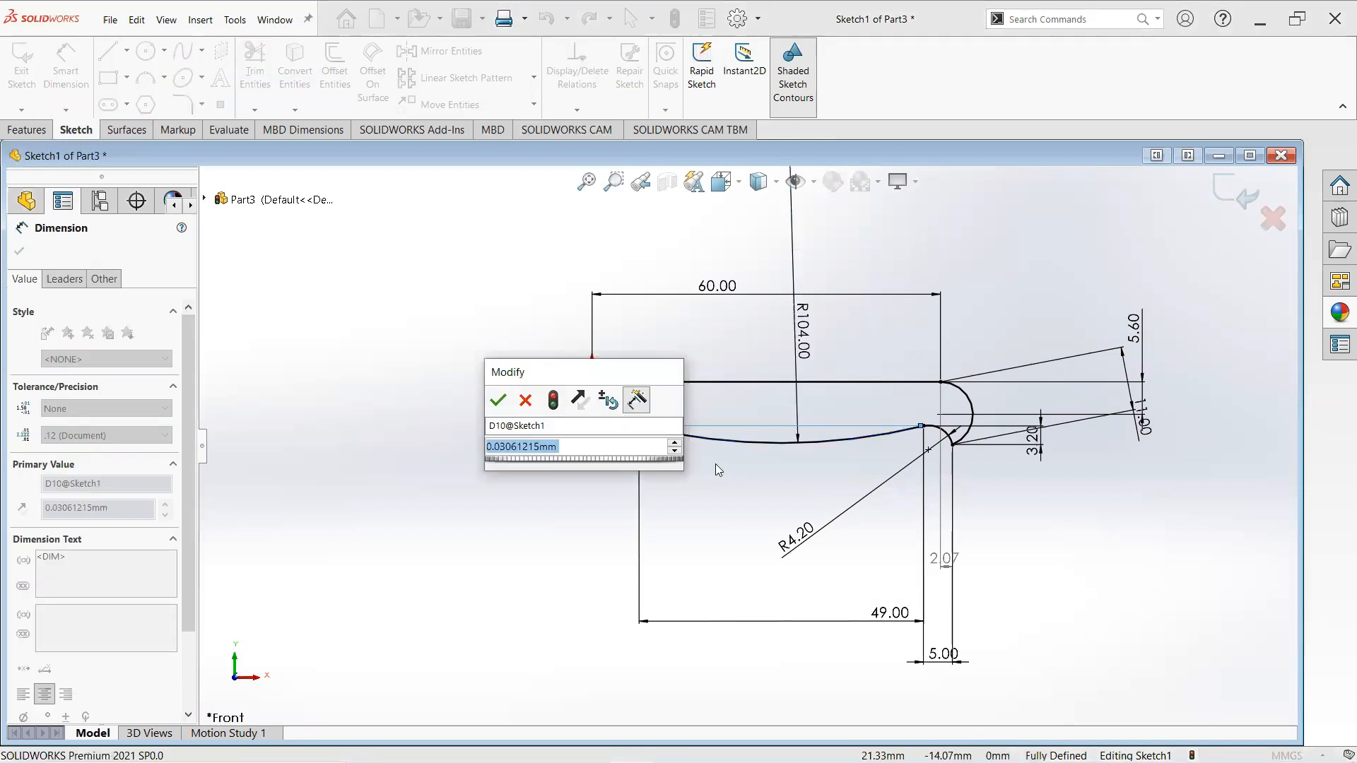
type("0.1")
key("Return")
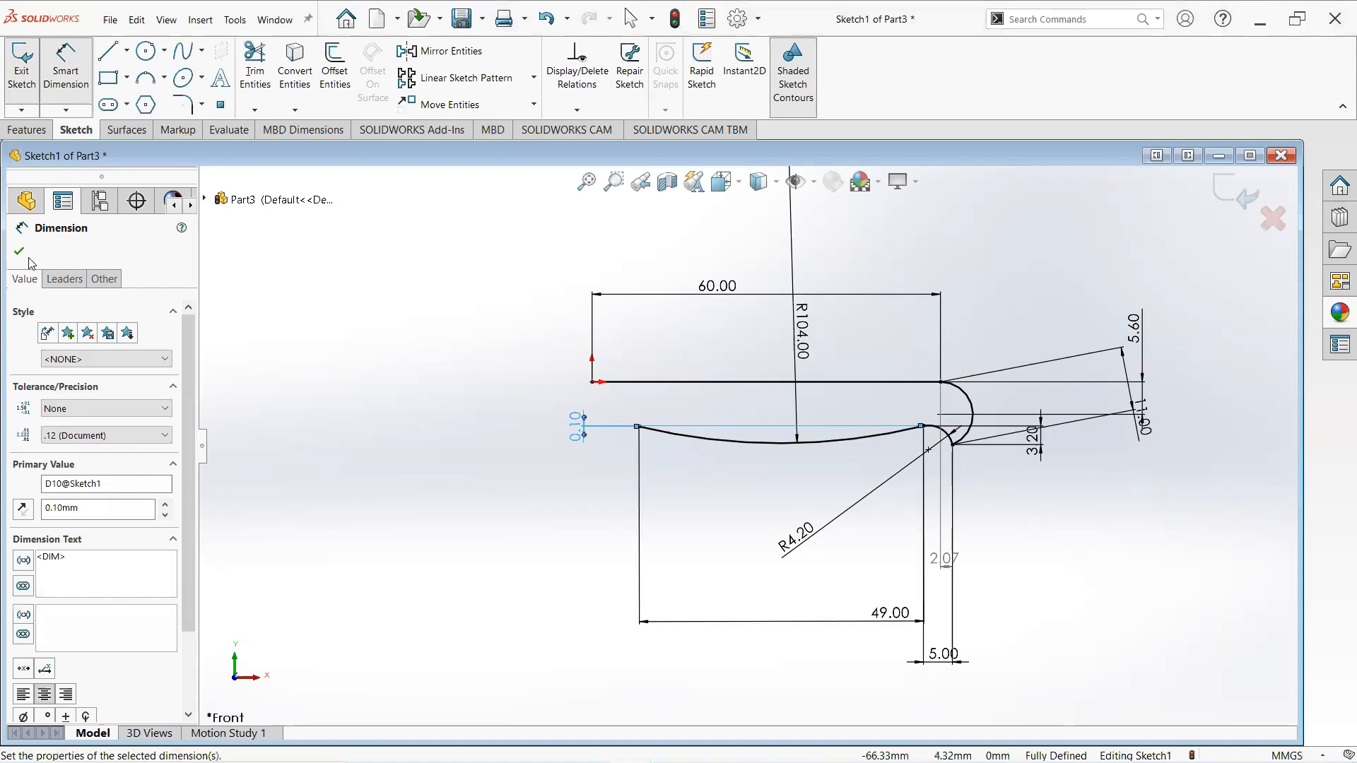
left_click(20, 252)
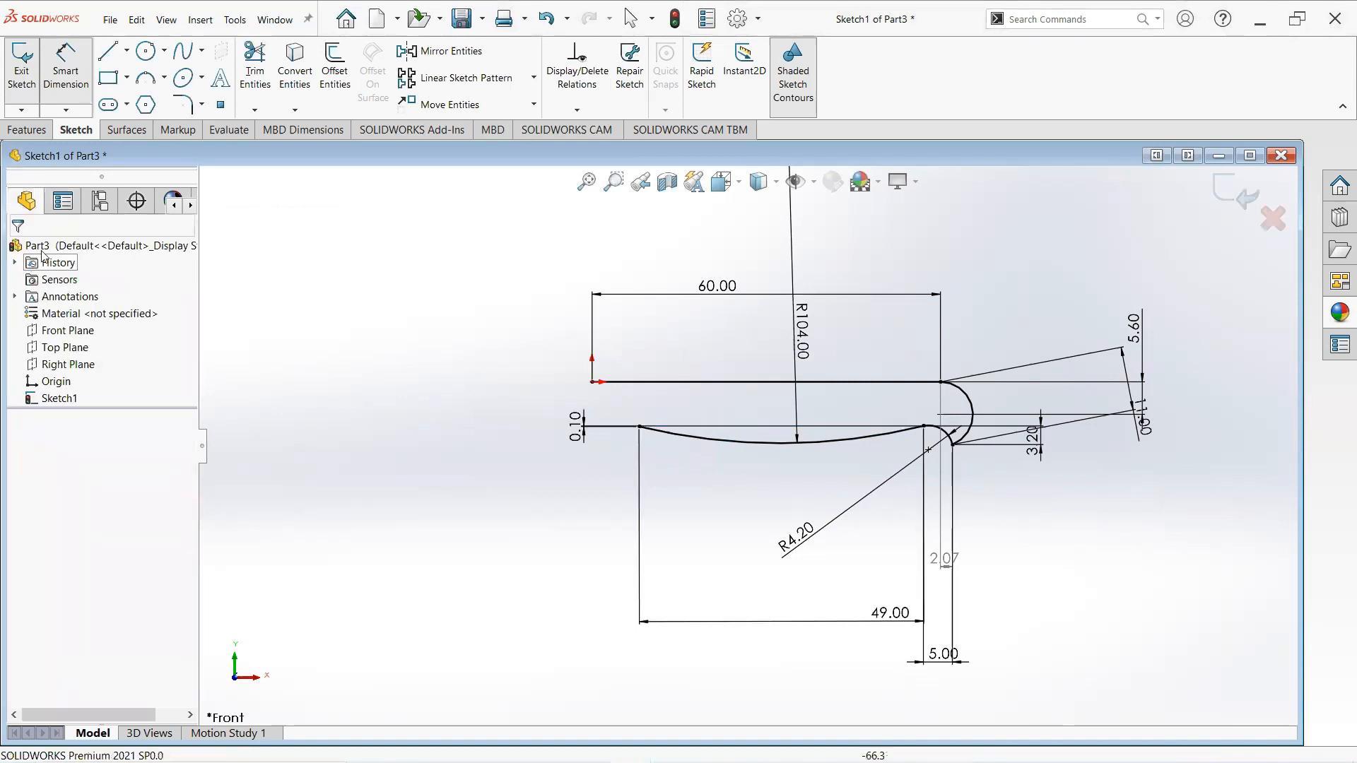
- Draw a vertical line from the blade's lower left corner up to the origin, closing the profile
left_click(111, 54)
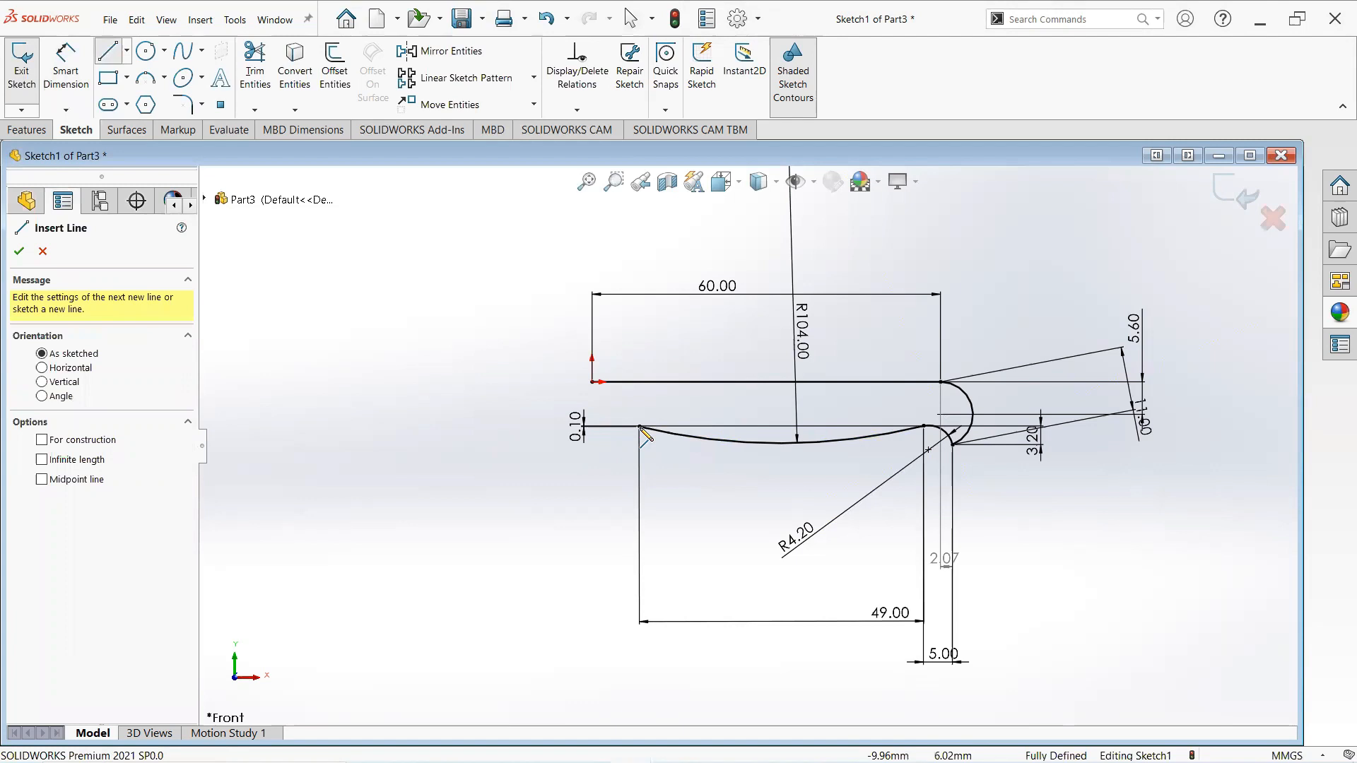
left_click(593, 429)
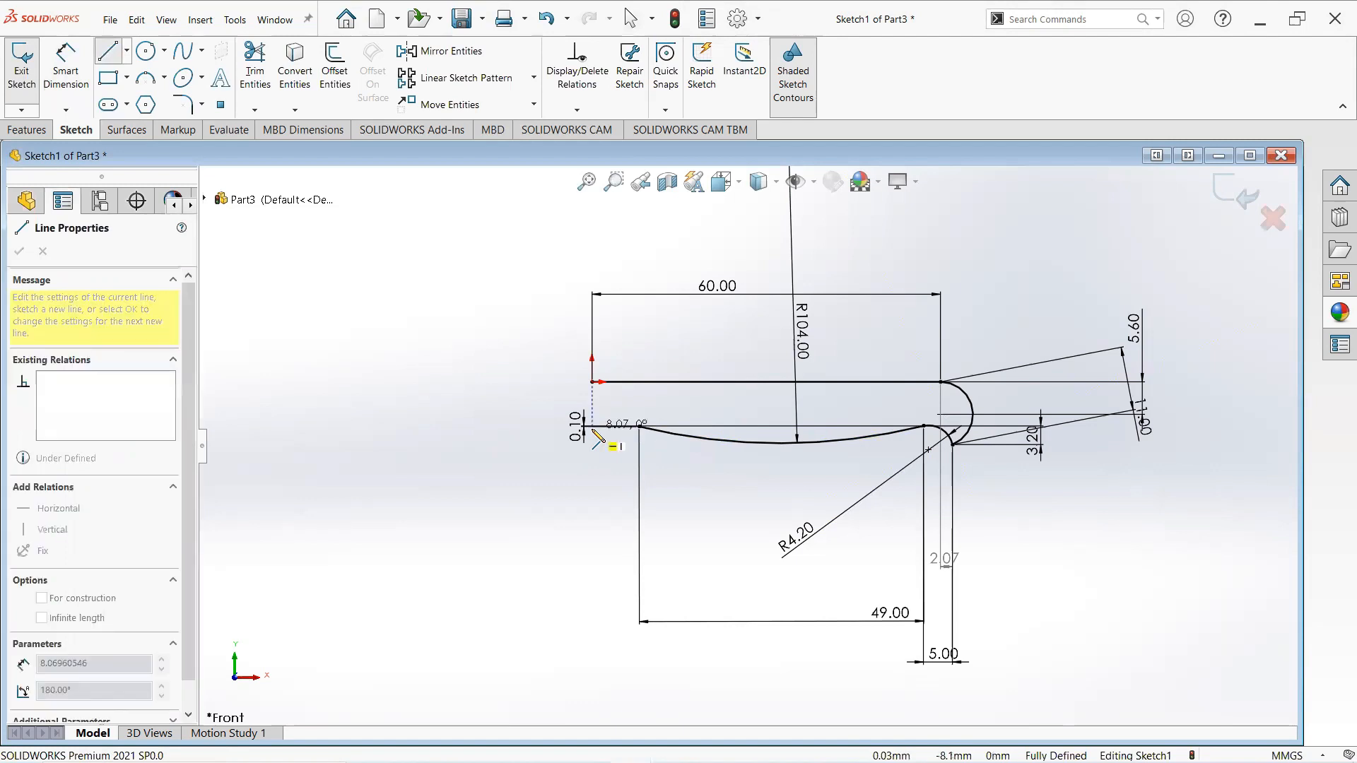
left_click(592, 382)
right_click(592, 382)
left_click(637, 393)
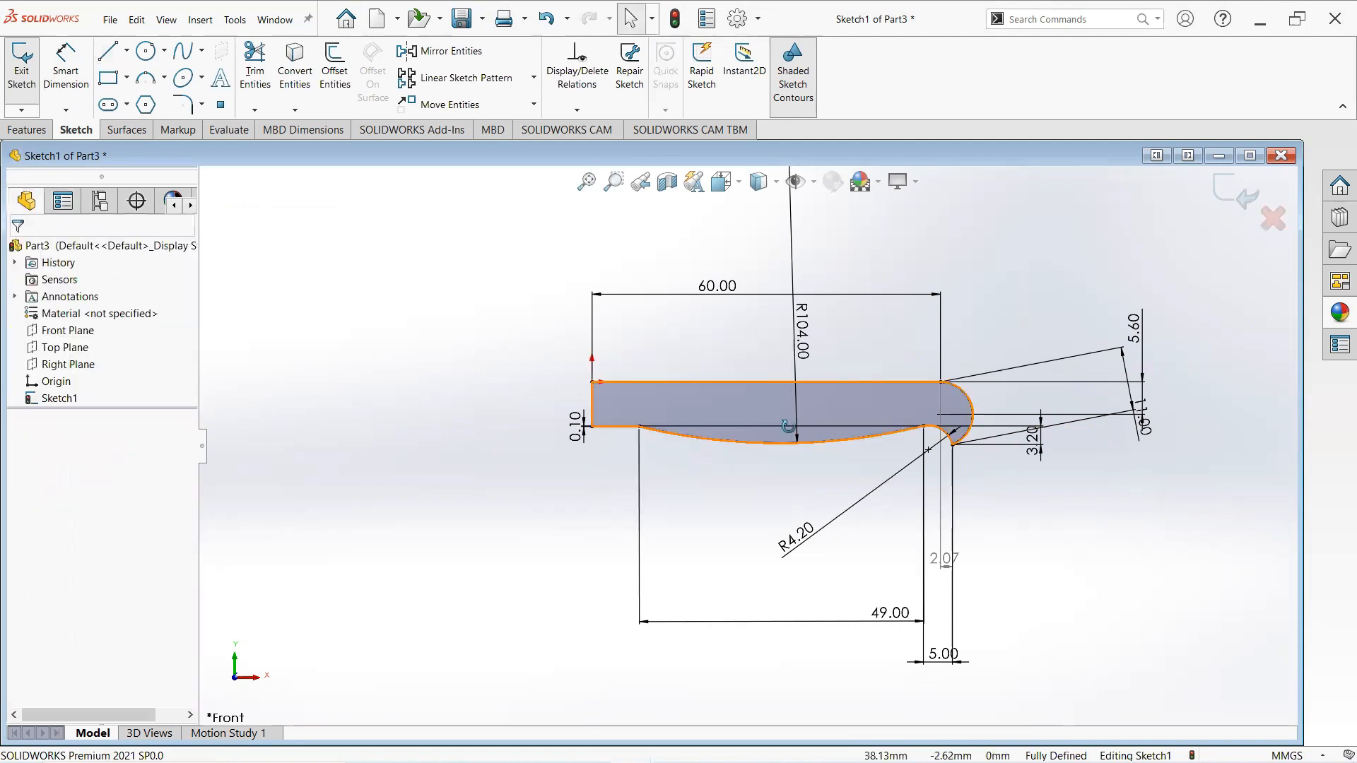
- Draw a vertical line from the top edge's right end down to the large arc's center
middle_click_drag(727, 411, 687, 423)
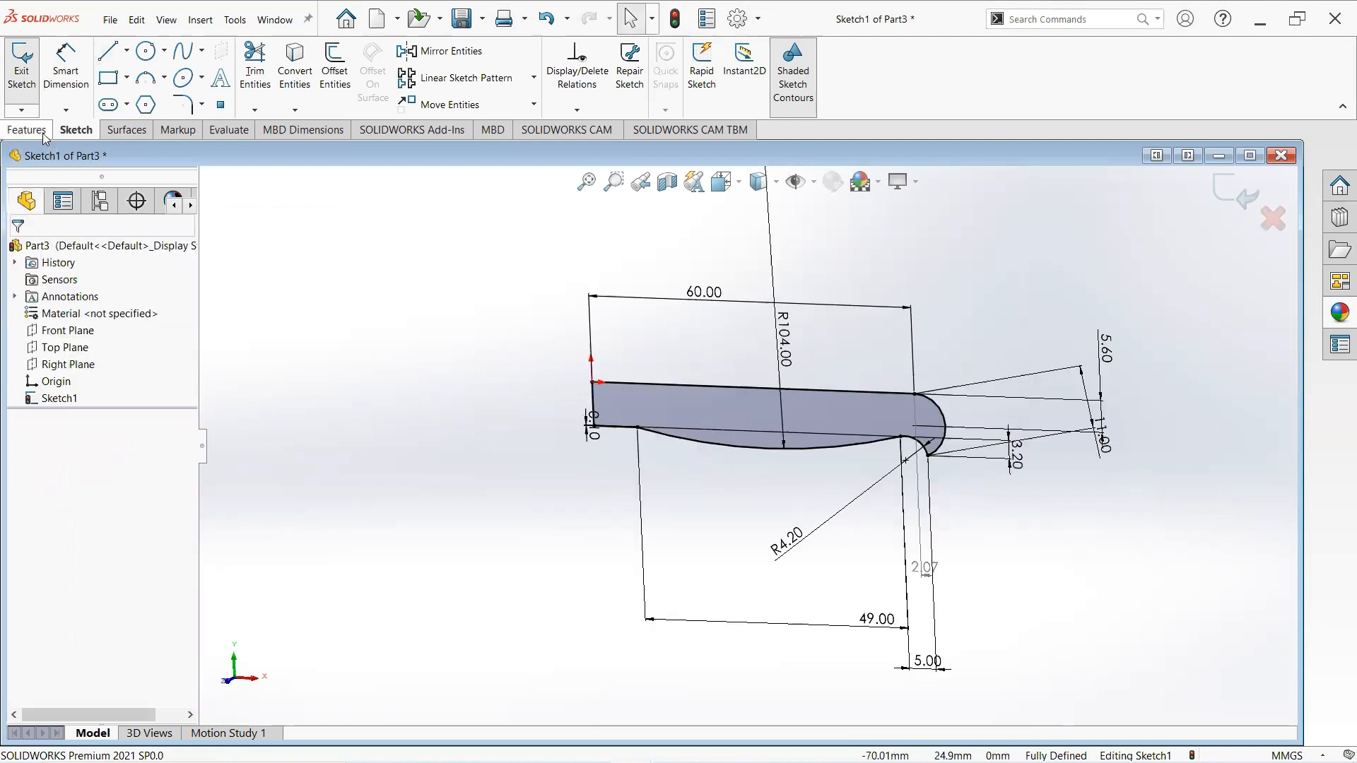
left_click(40, 134)
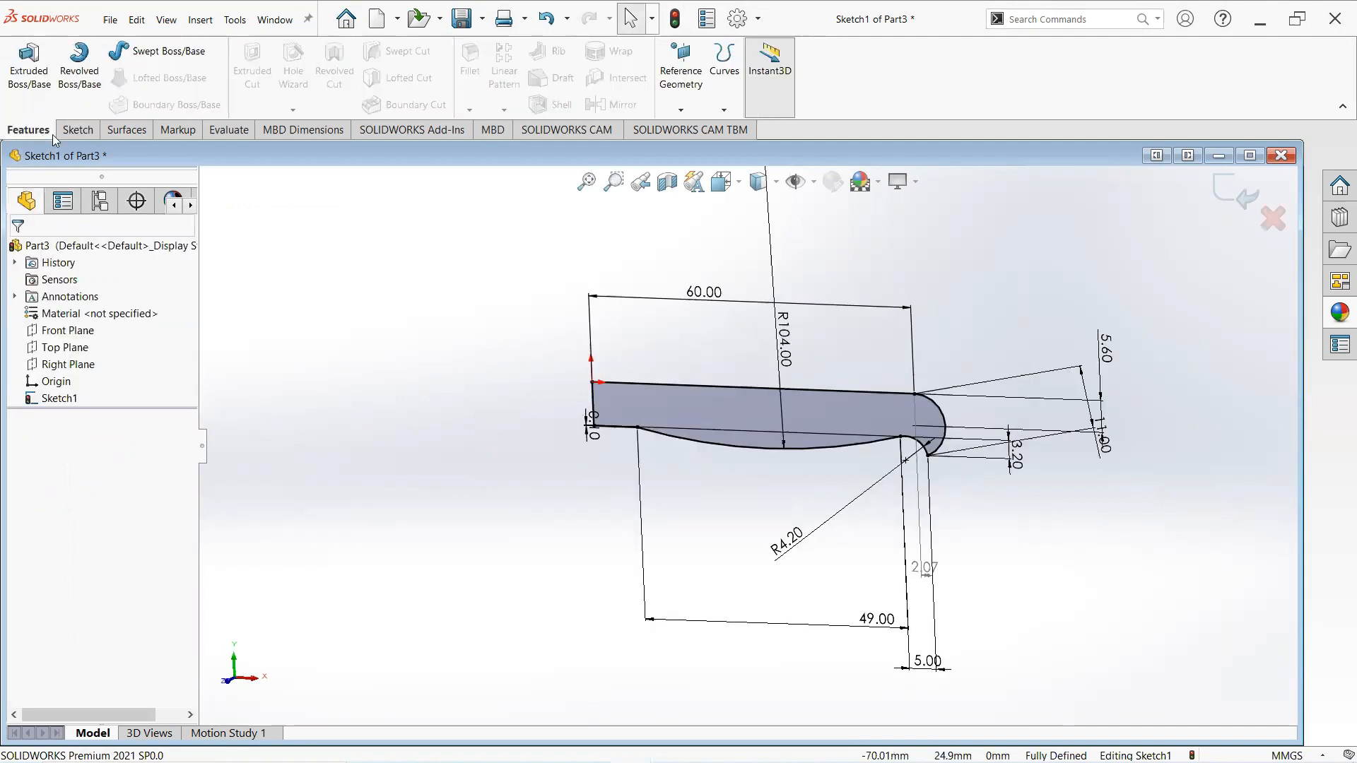
left_click(79, 132)
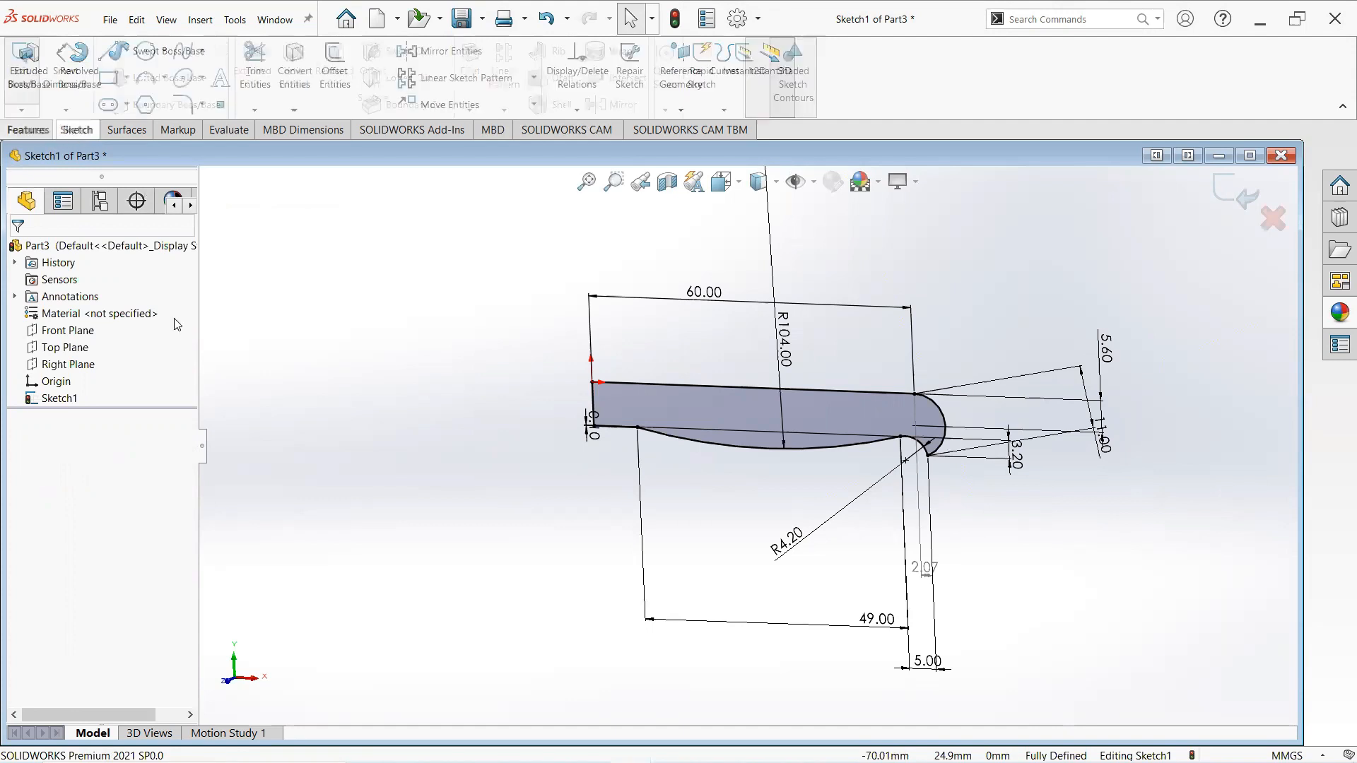
scroll(515, 394, "up", 1)
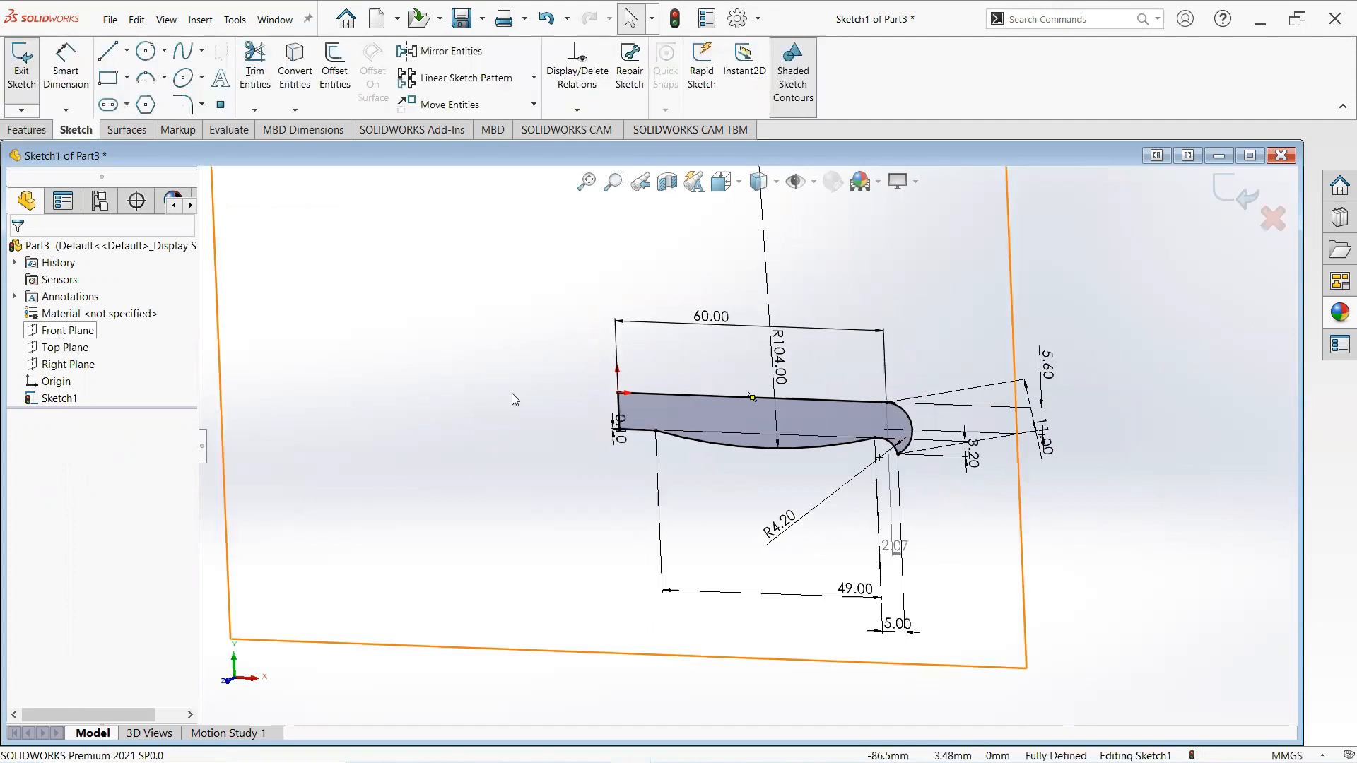
right_click(144, 333)
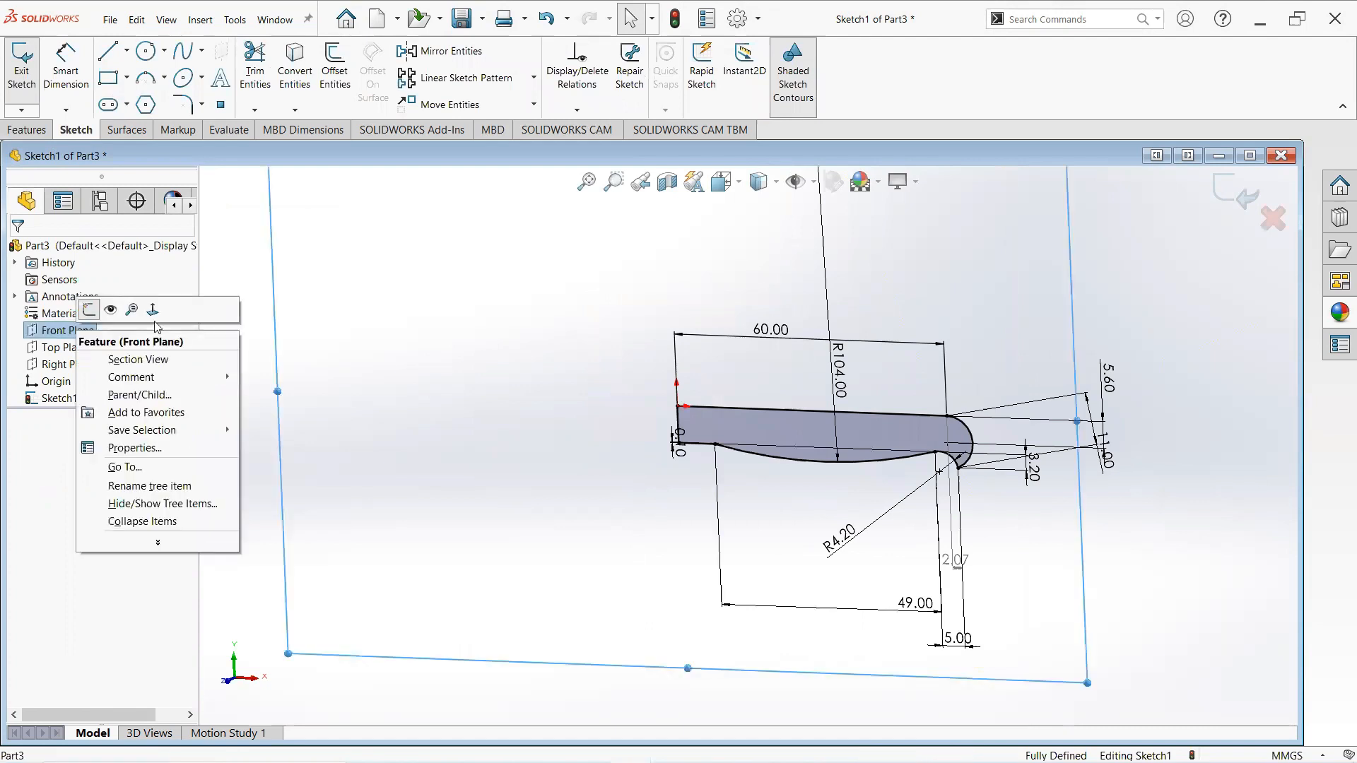
left_click(153, 310)
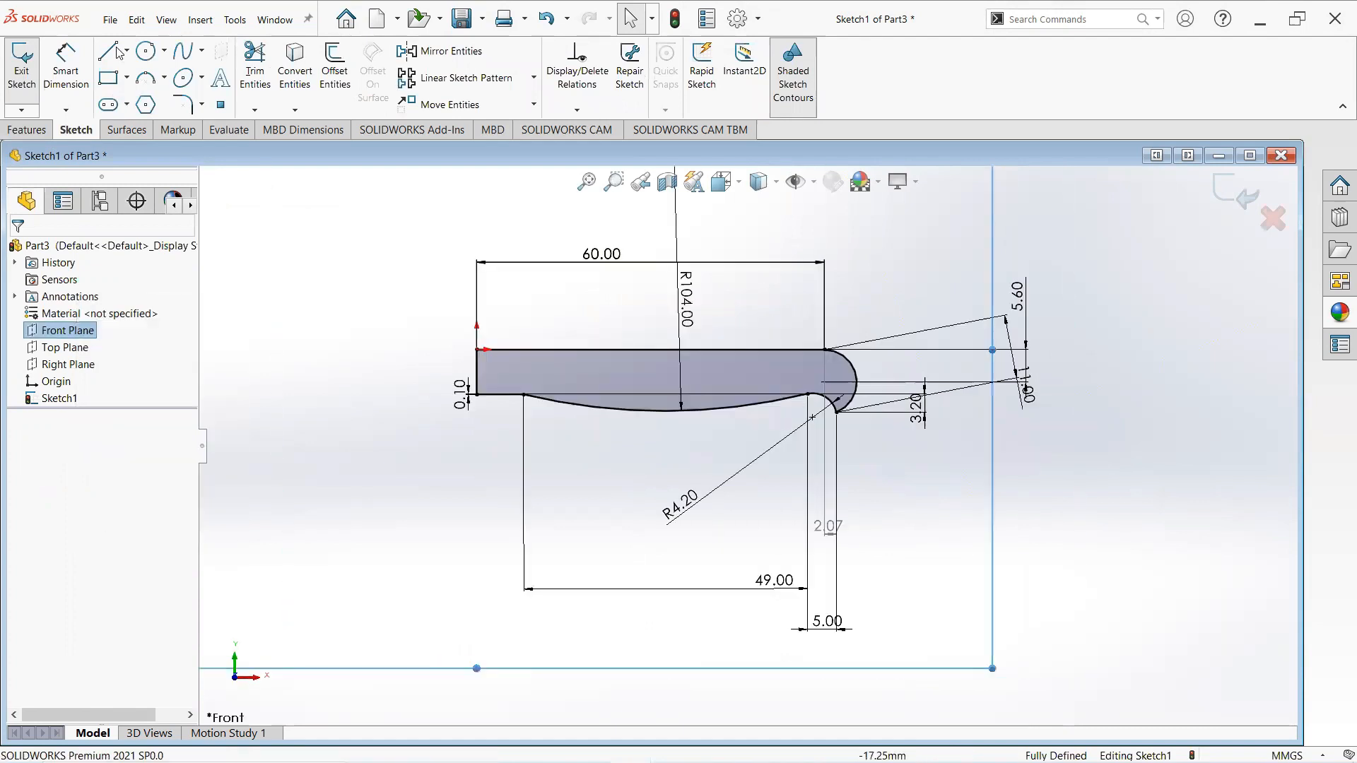
left_click(108, 50)
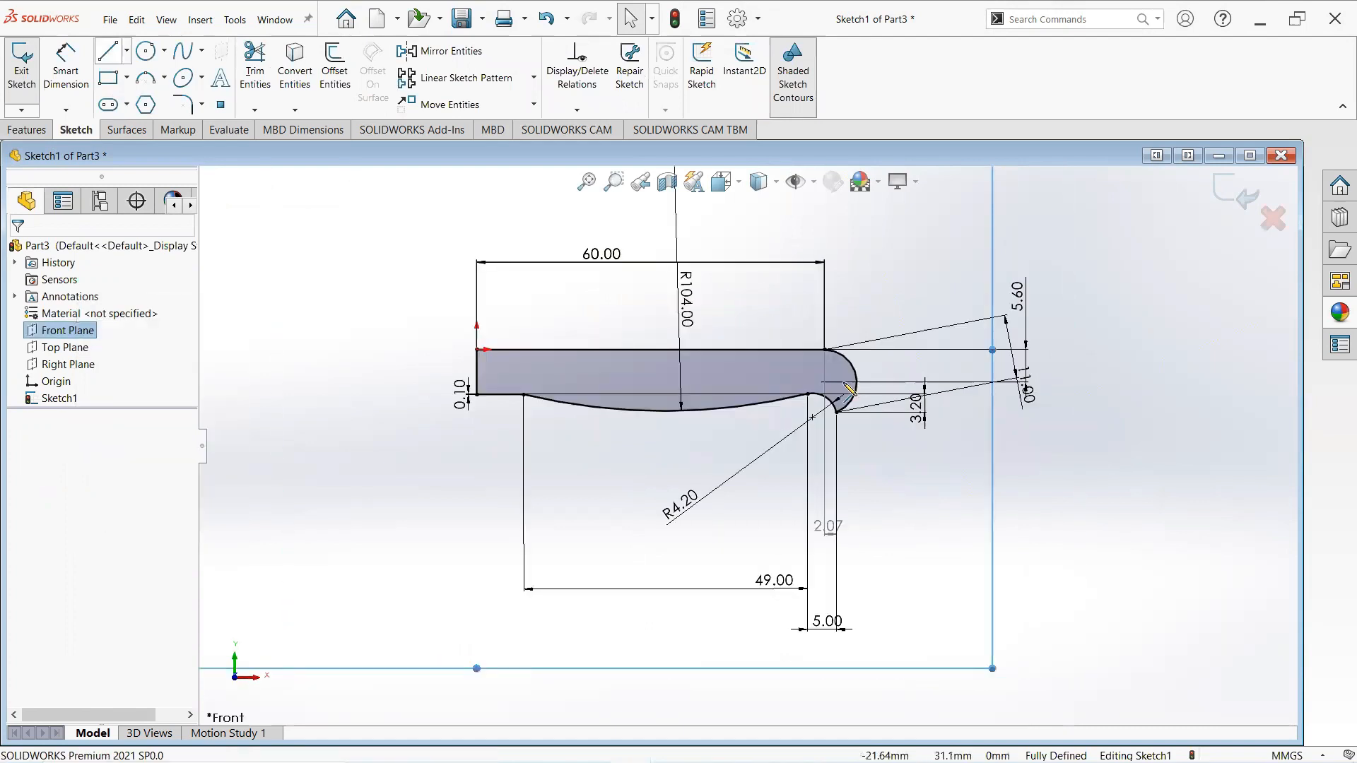
left_click(827, 369)
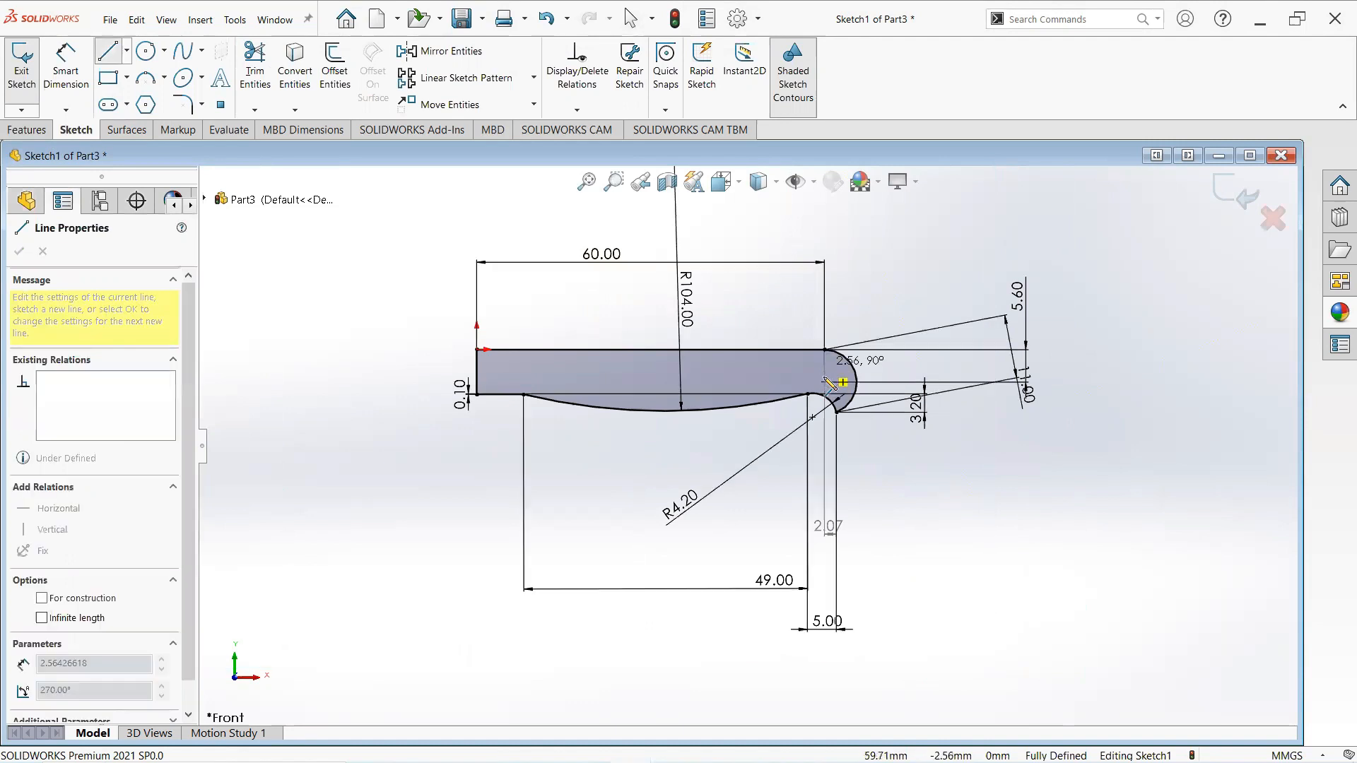
left_click(825, 381)
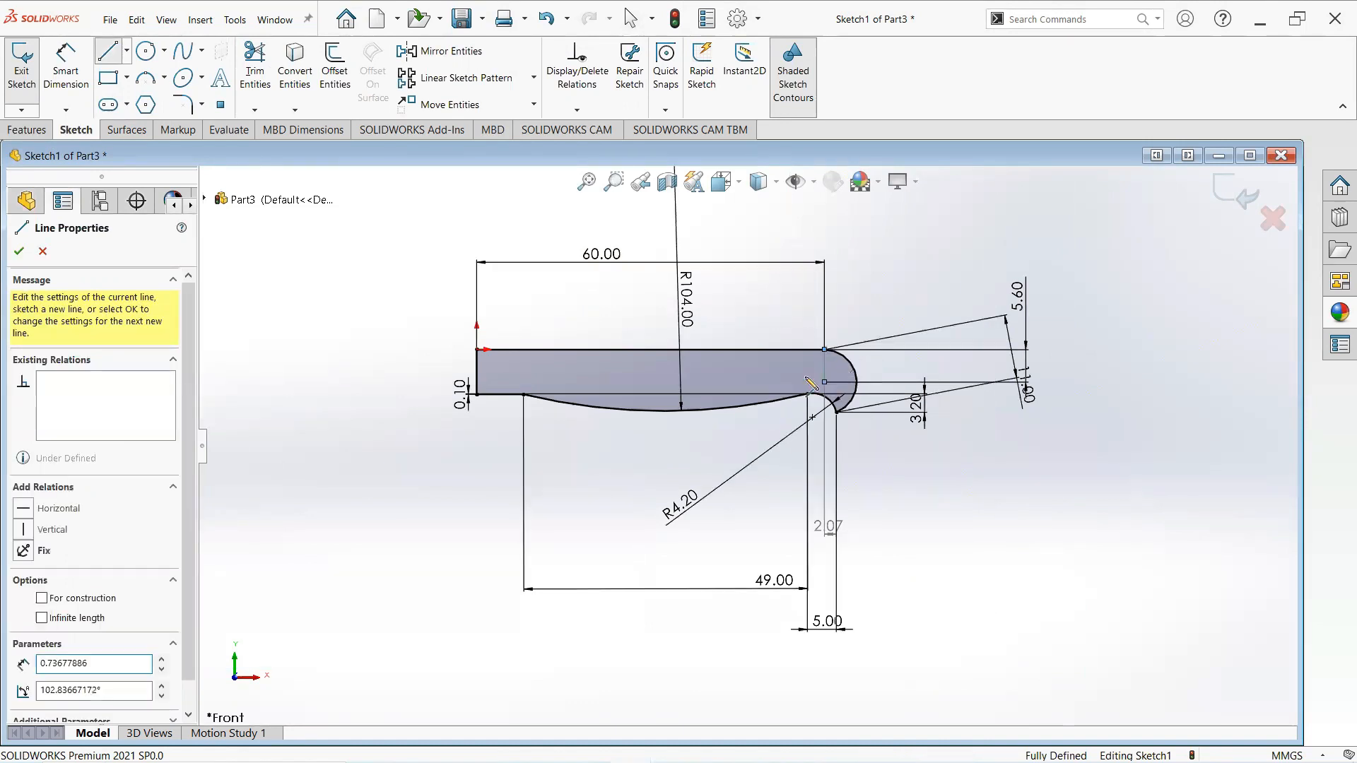
right_click(748, 387)
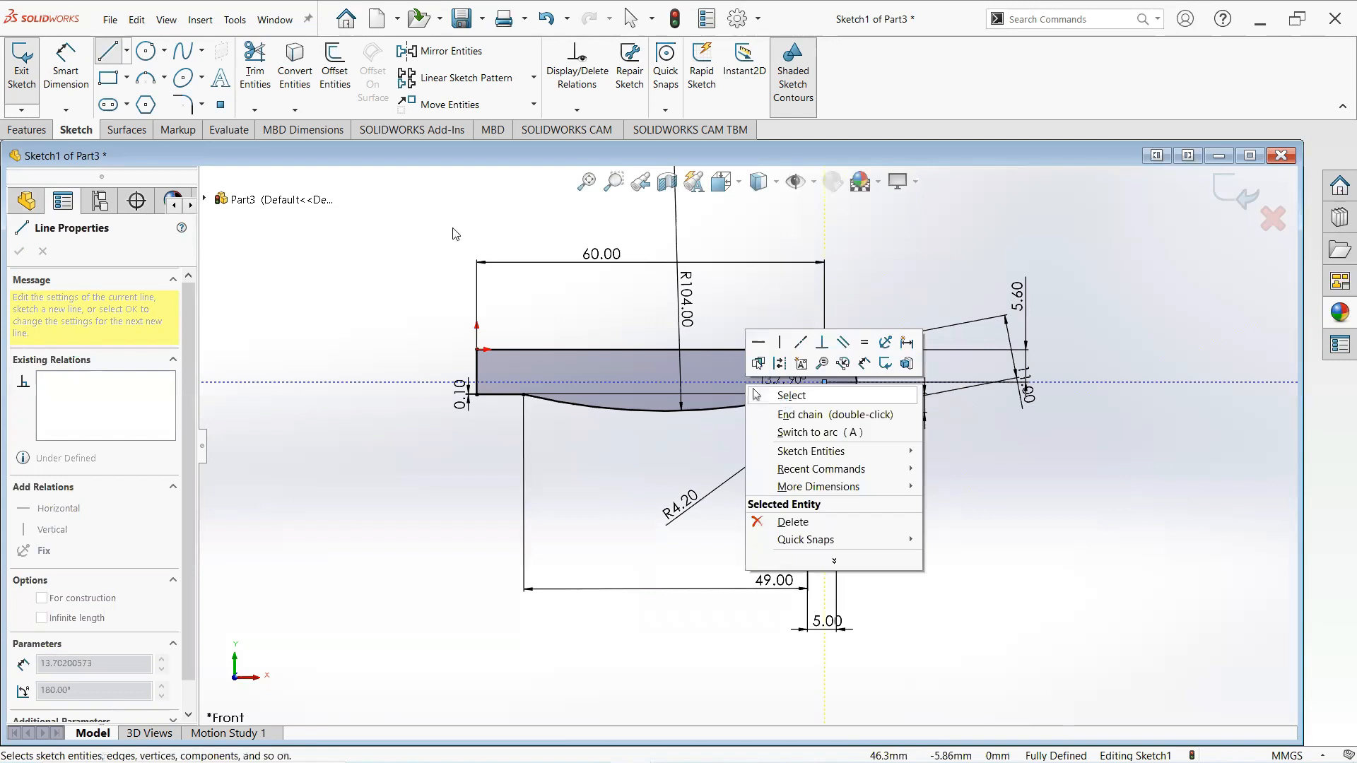
left_click(756, 395)
- Add a reference dimension to the new vertical line's length
left_click(66, 65)
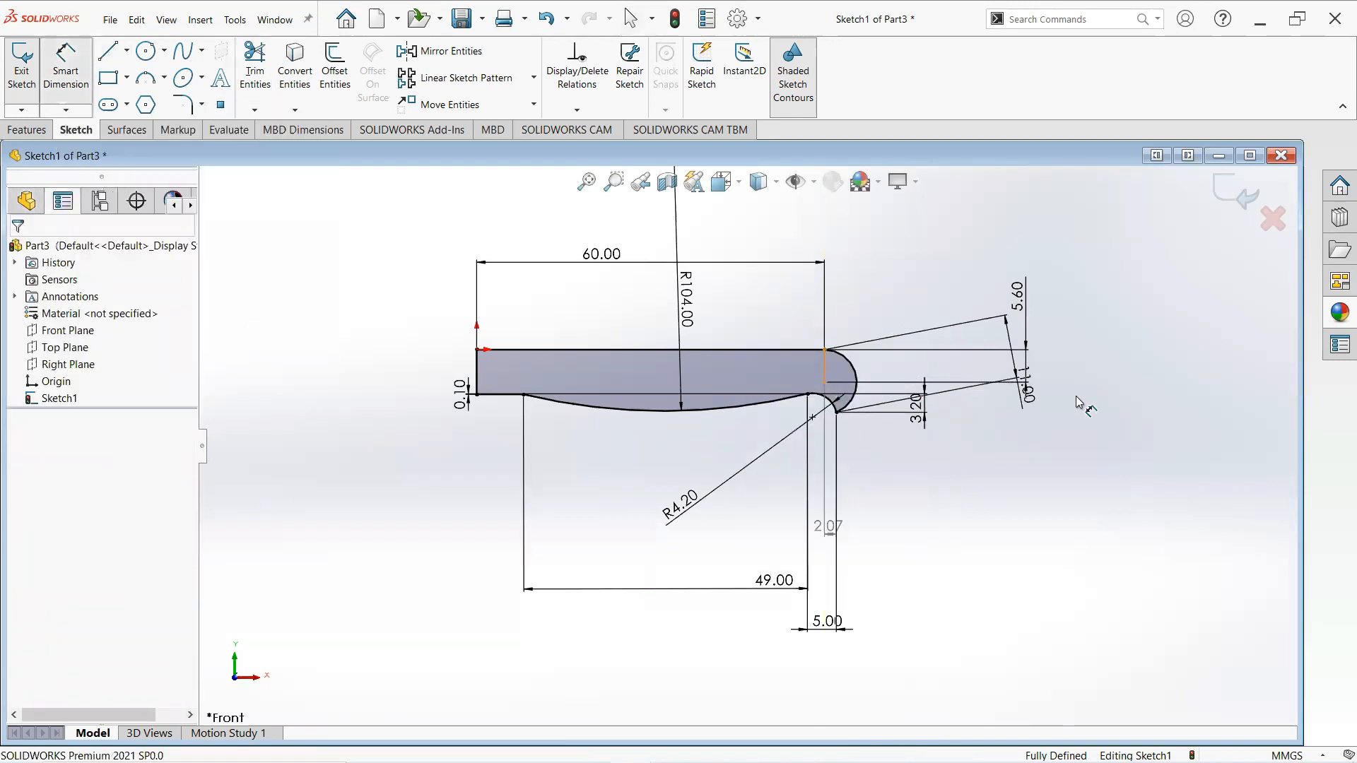
left_click(1124, 404)
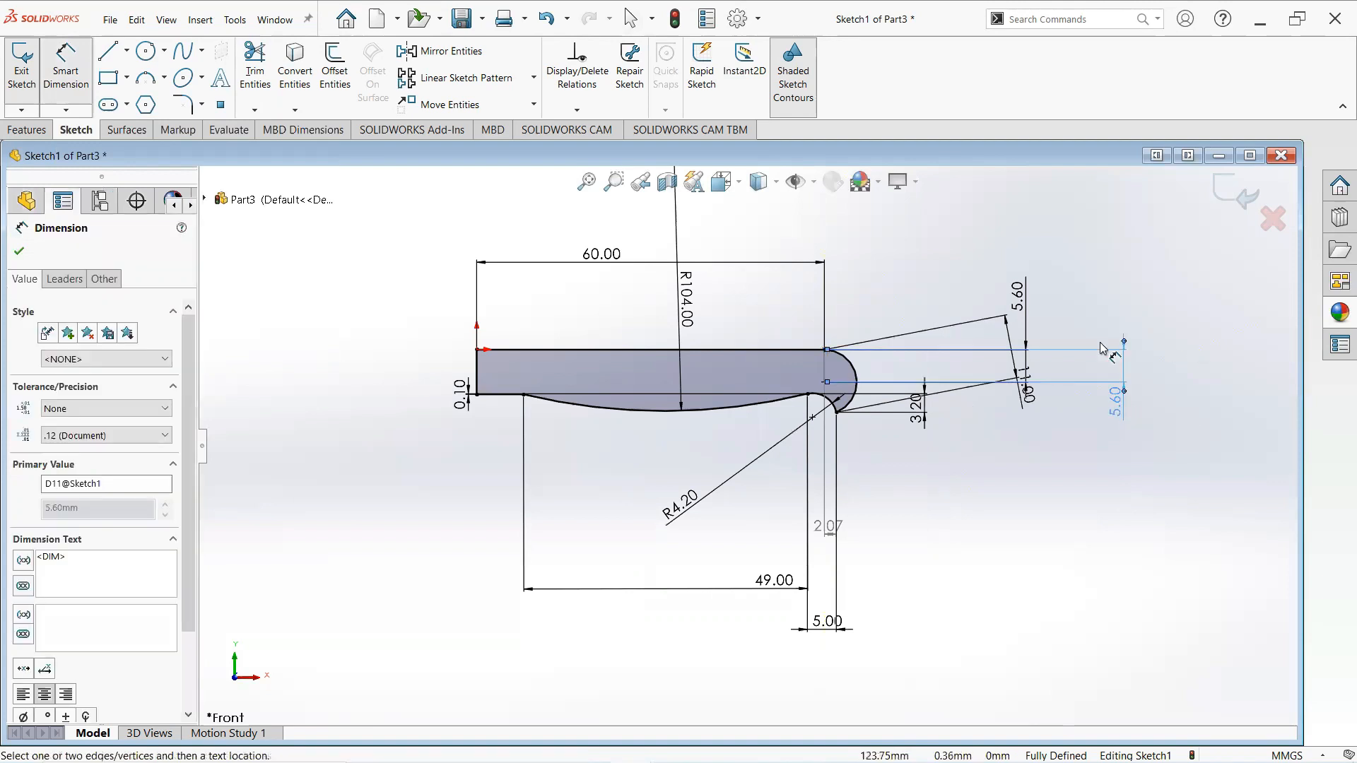
right_click(1111, 358)
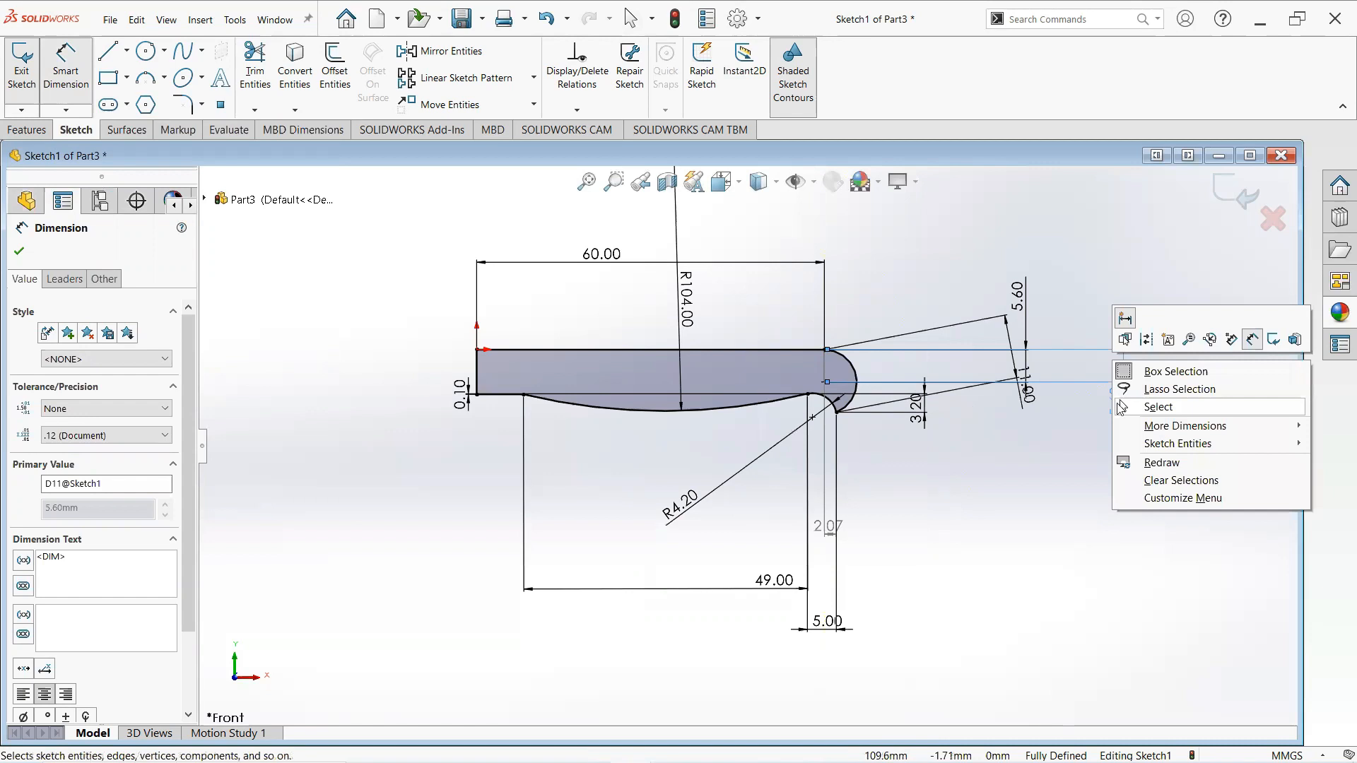
left_click(1173, 410)
right_click(1174, 415)
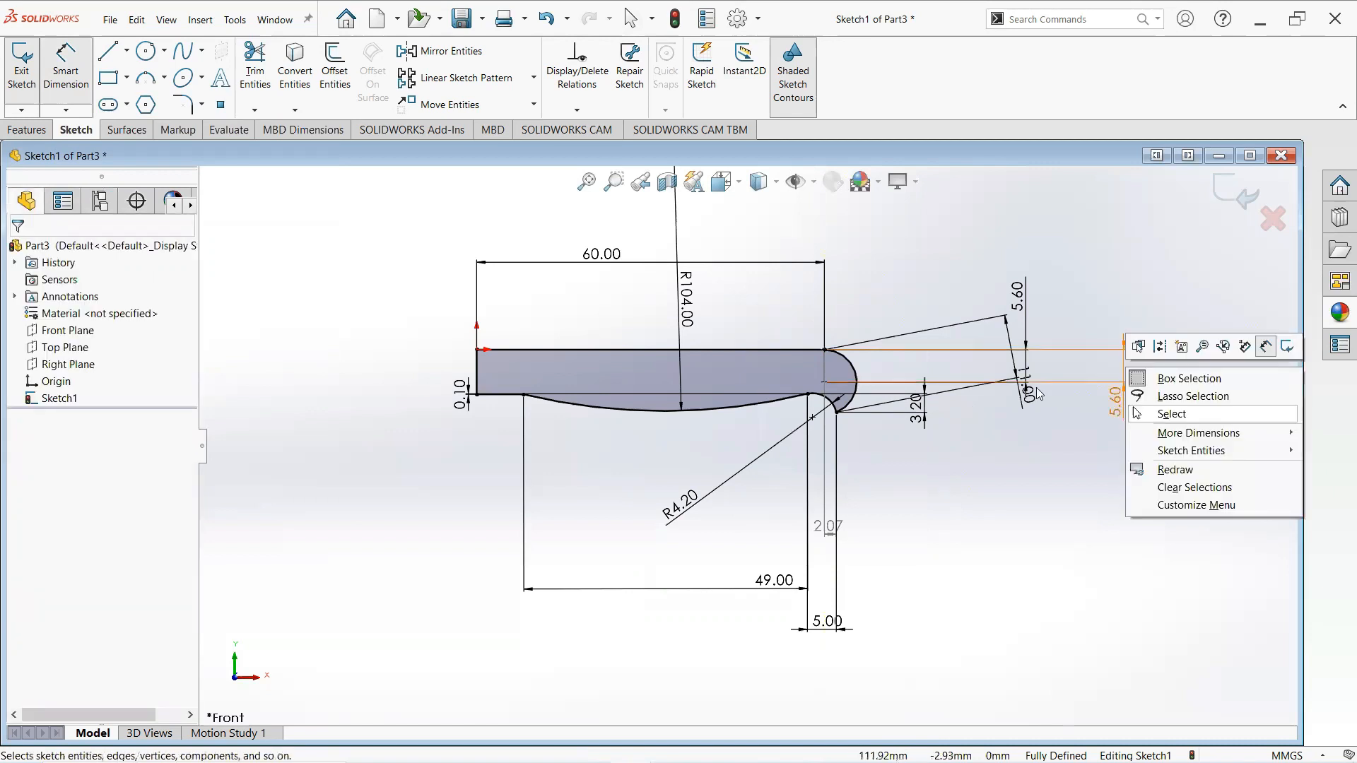
left_click(1171, 412)
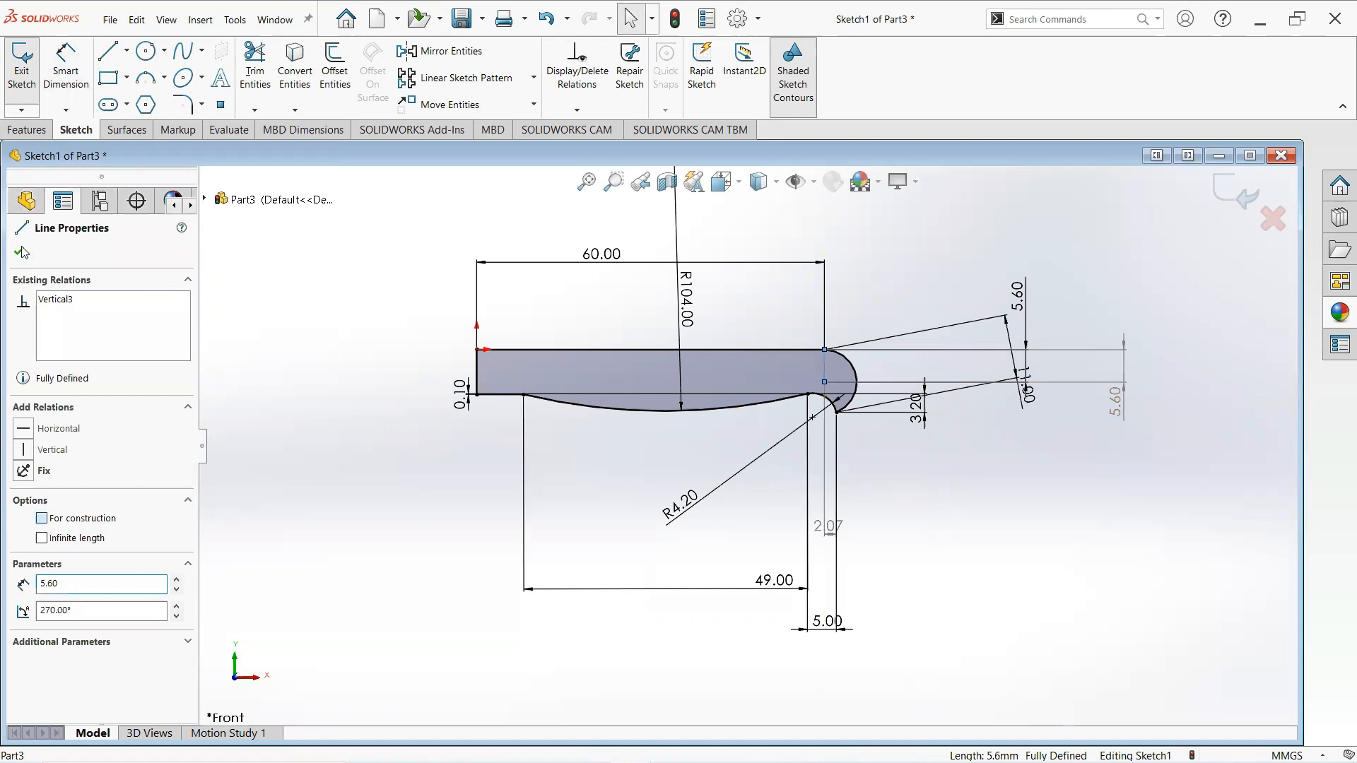
left_click(908, 302)
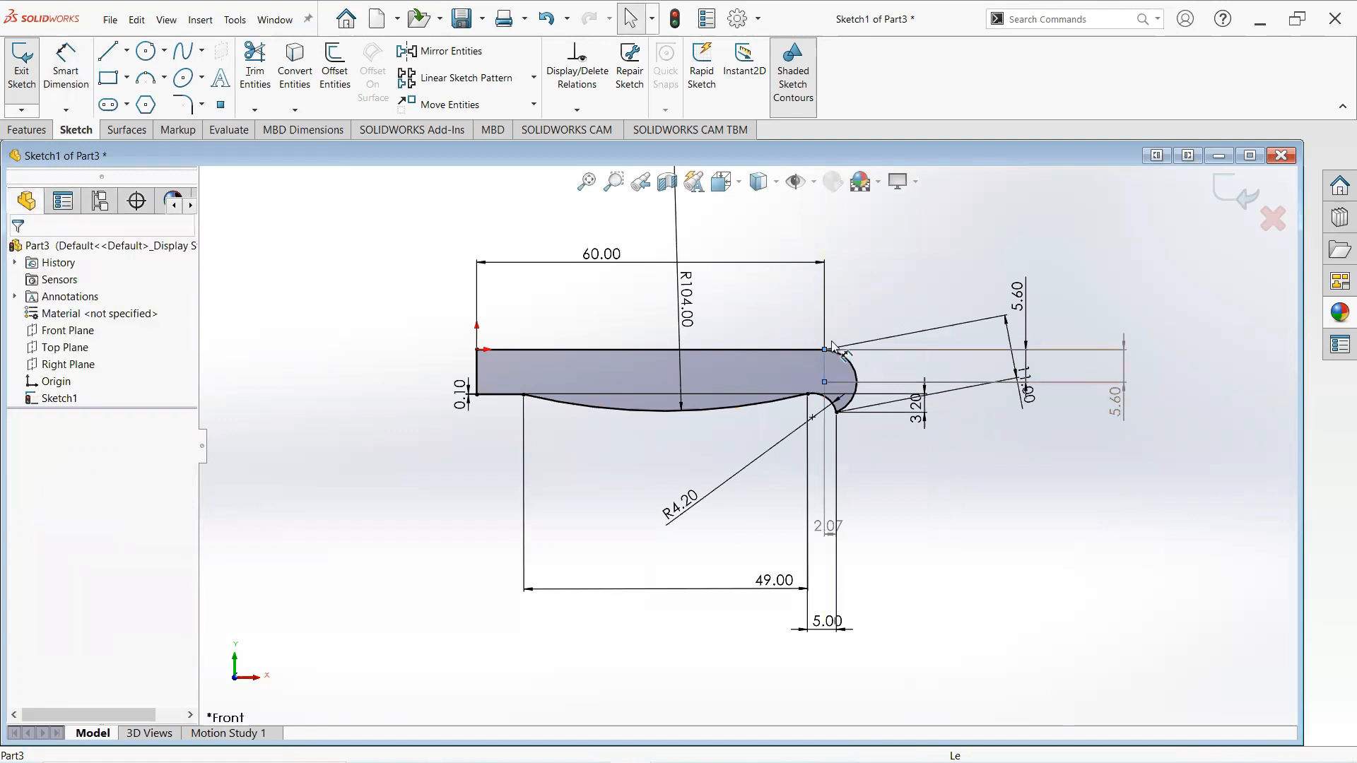
- Draw a short vertical line downward from the top edge's right end
left_click(106, 56)
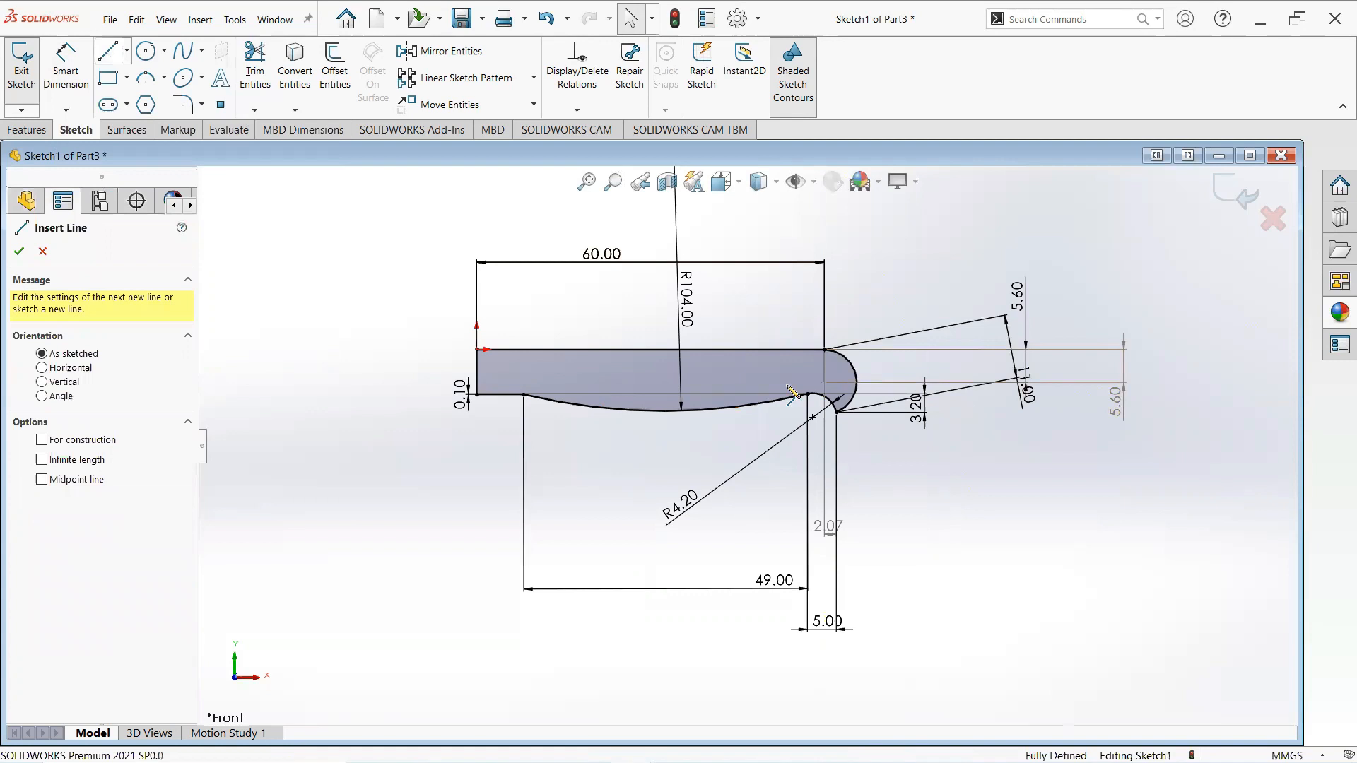
scroll(813, 344, "down", 2)
scroll(807, 339, "down", 1)
left_click(806, 335)
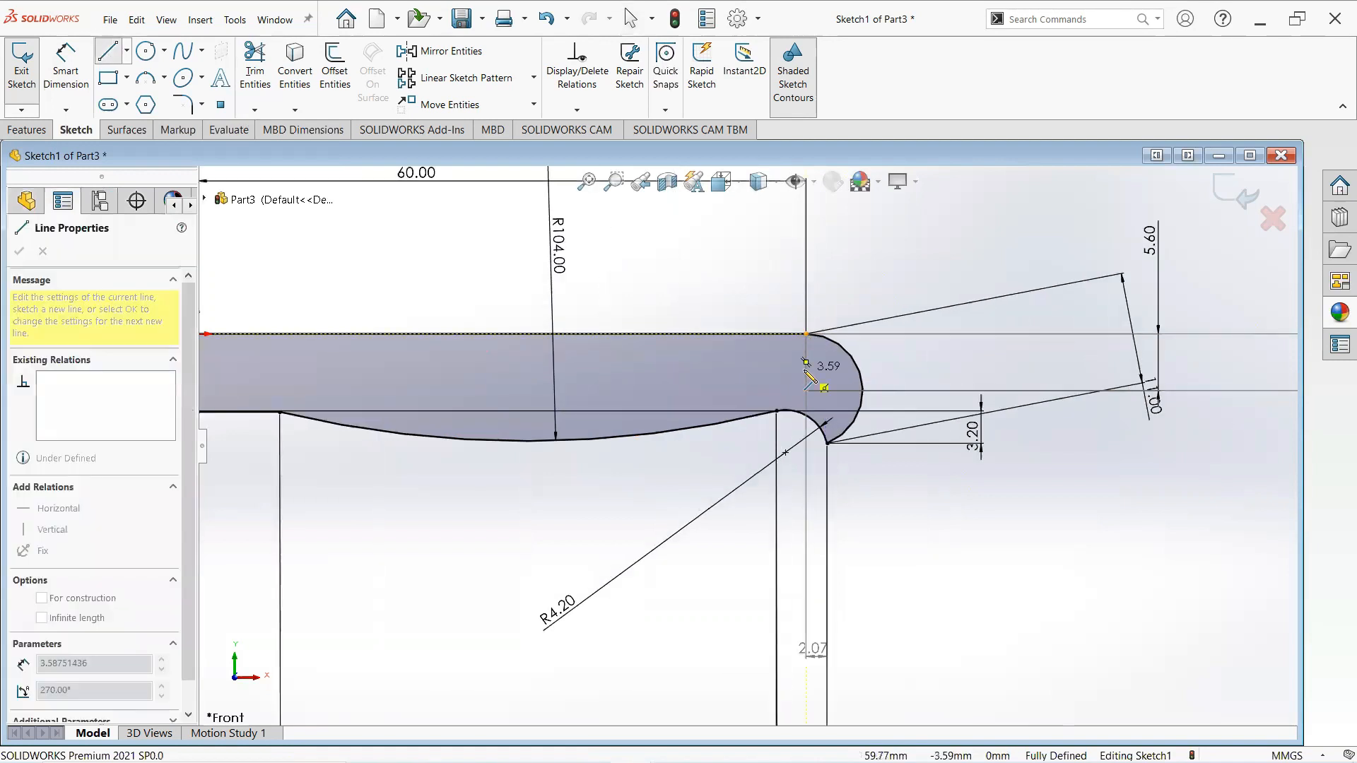
double_click(807, 372)
key("Escape")
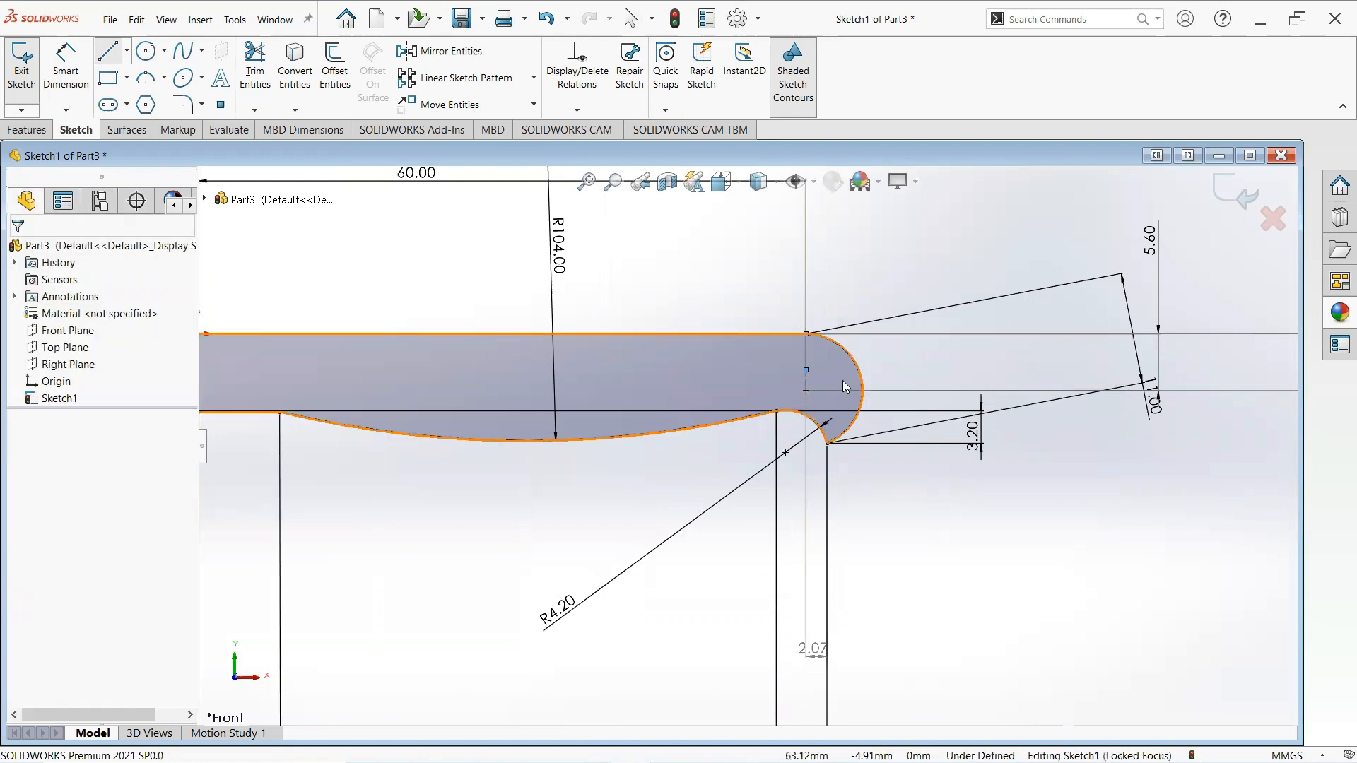
- Set the short vertical line's length to 4 mm
left_click(63, 67)
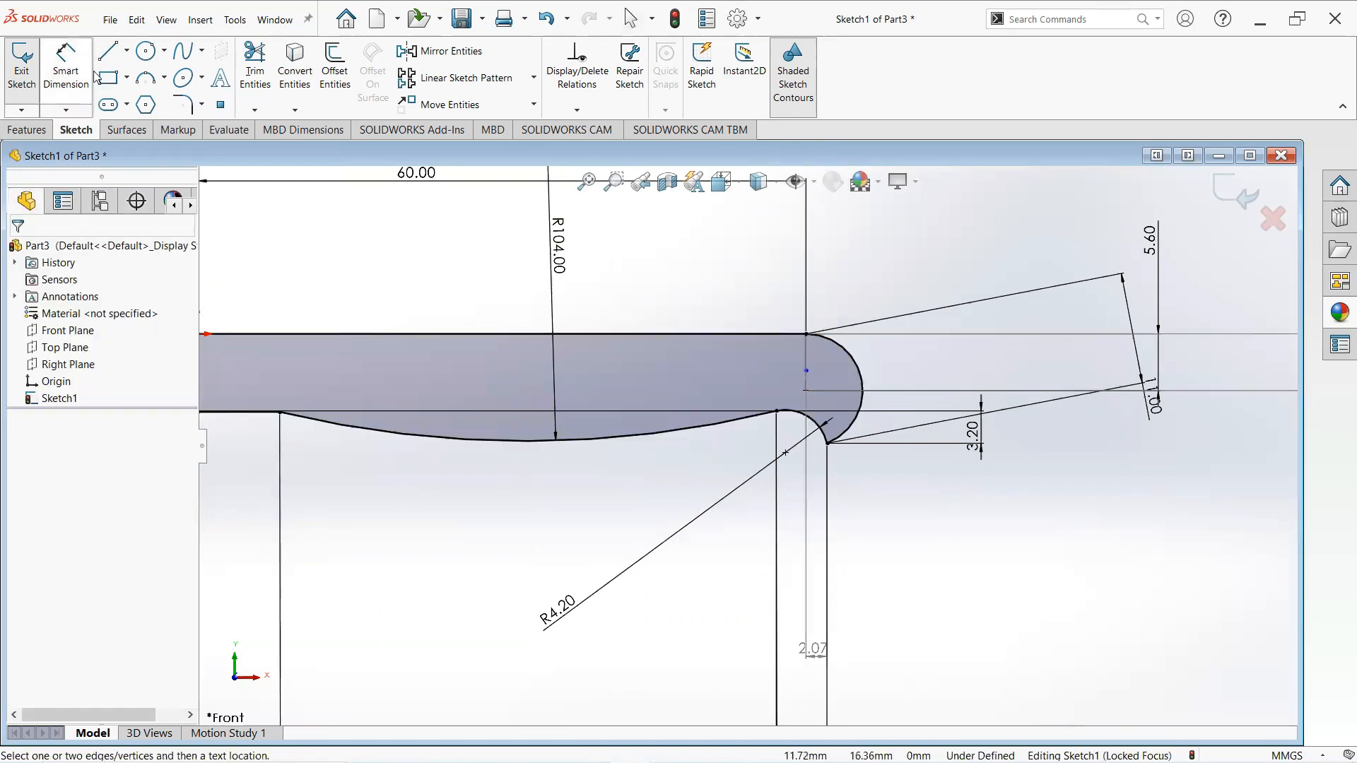
left_click(806, 353)
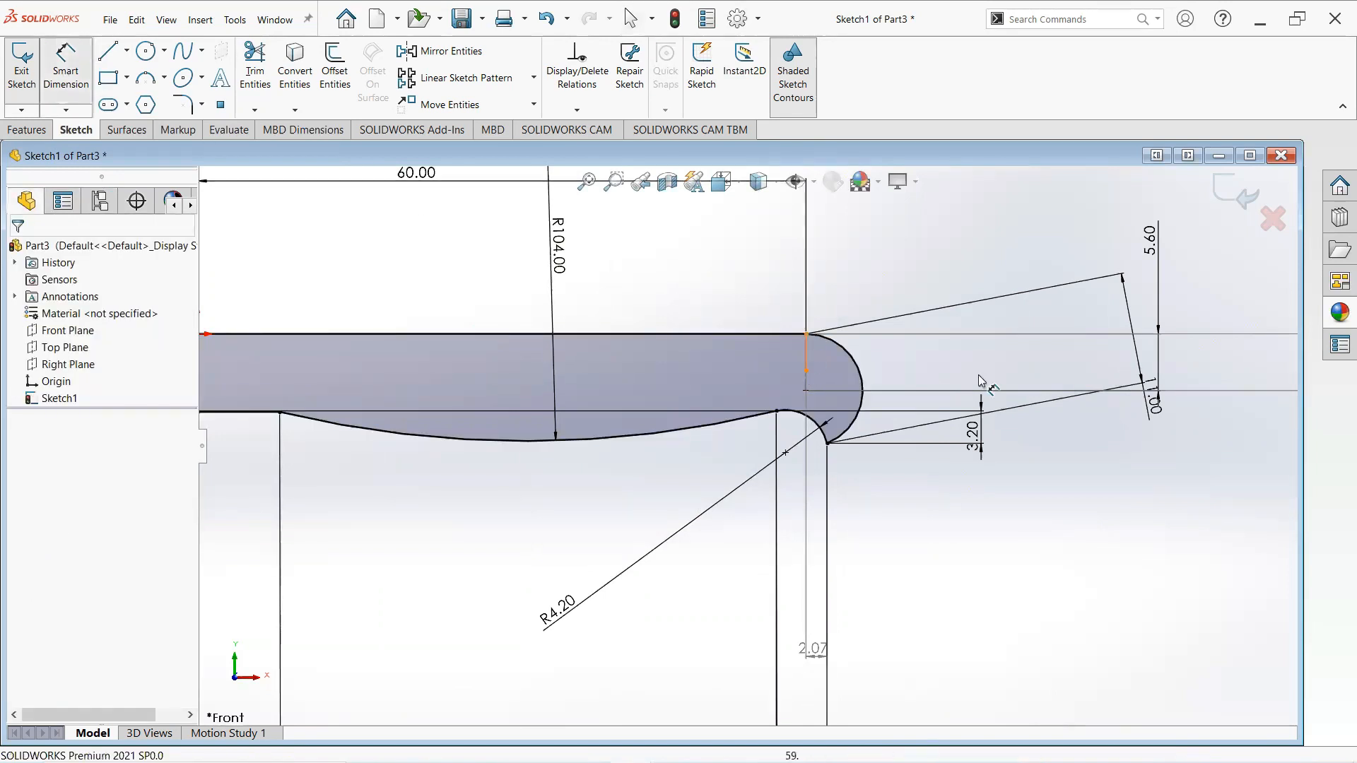
left_click(975, 367)
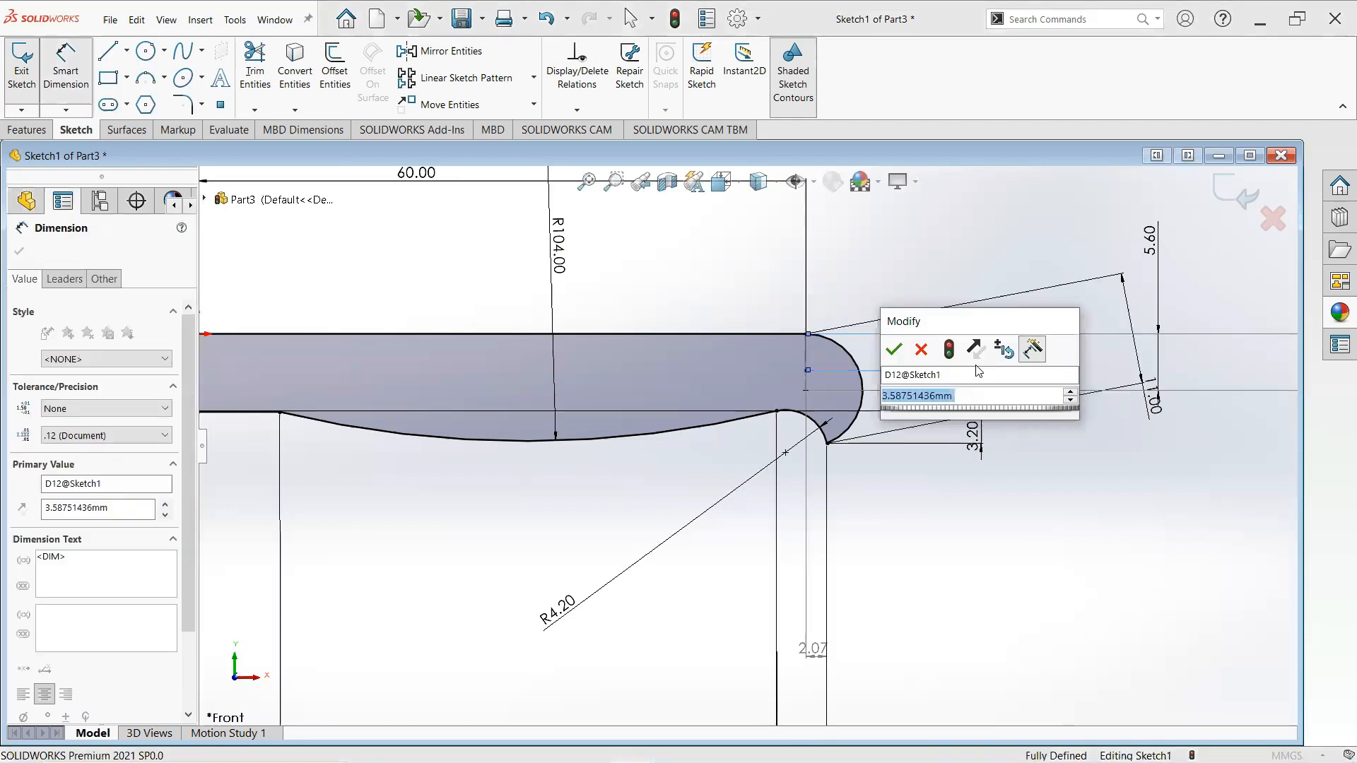
type("4")
key("Return")
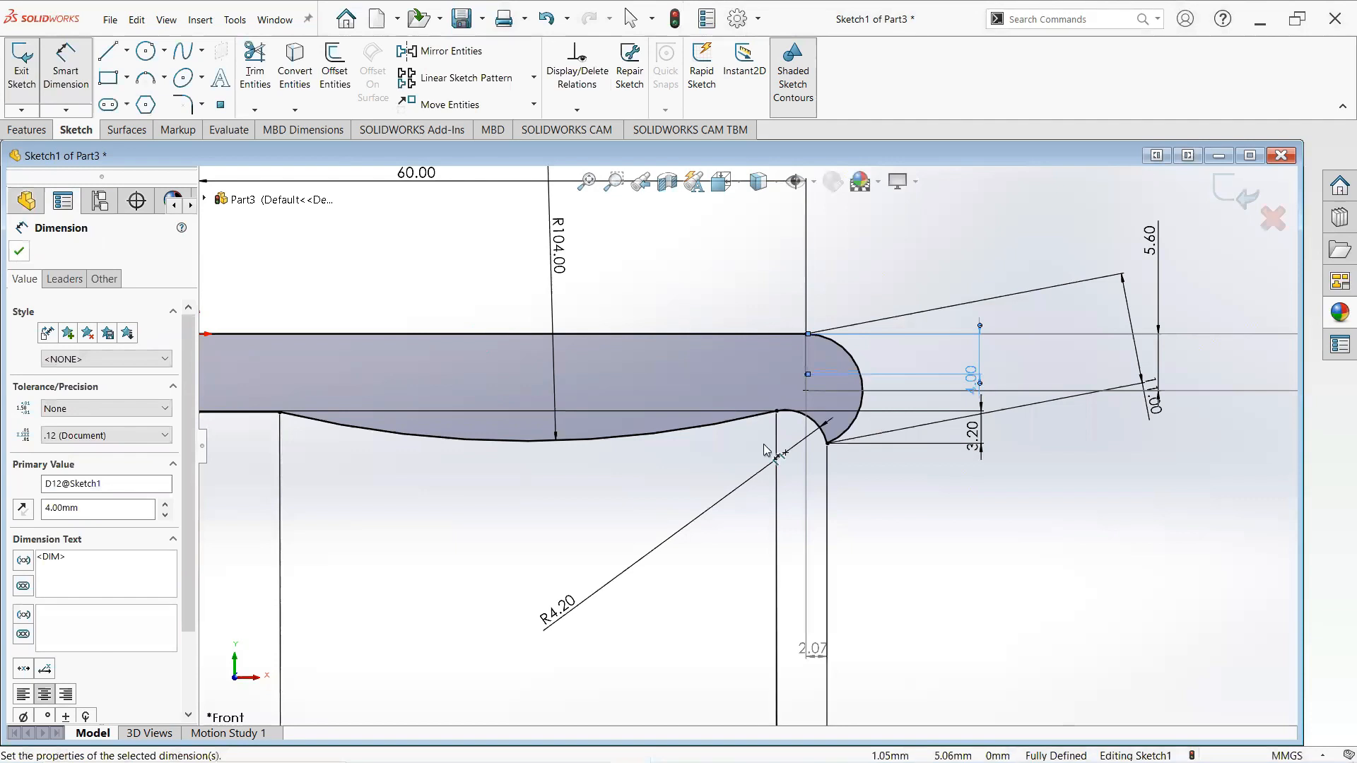
key("Escape")
- Draw a horizontal line about 16 mm long leftward from the short vertical line's lower end
key("f")
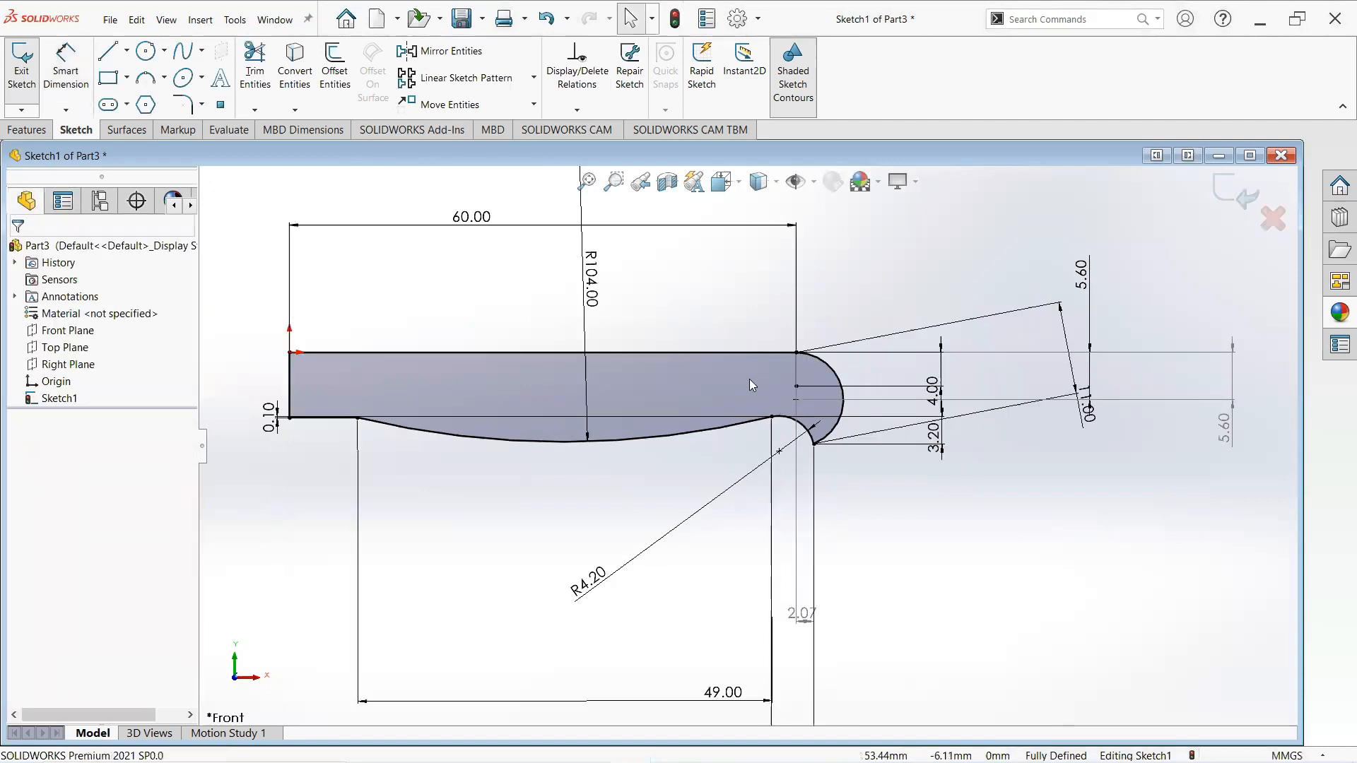
left_click(111, 56)
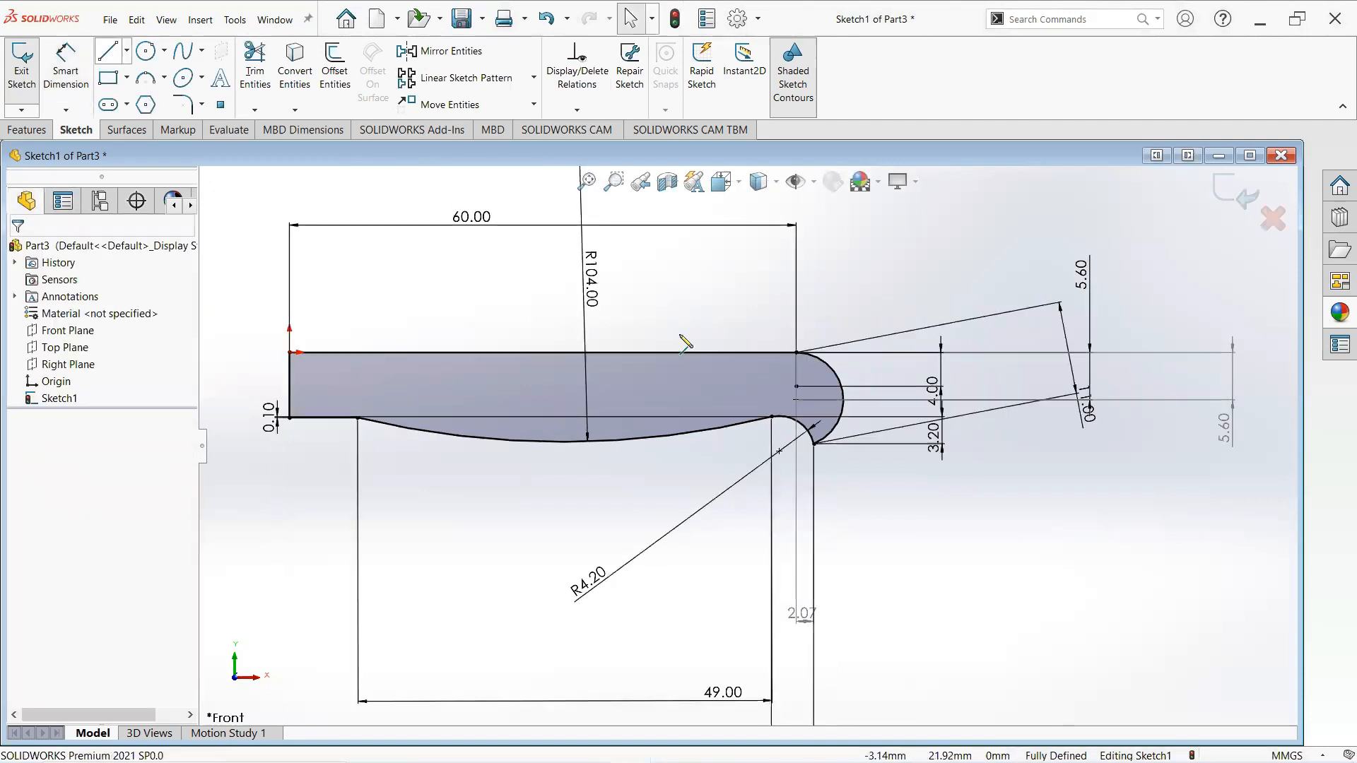
left_click(796, 386)
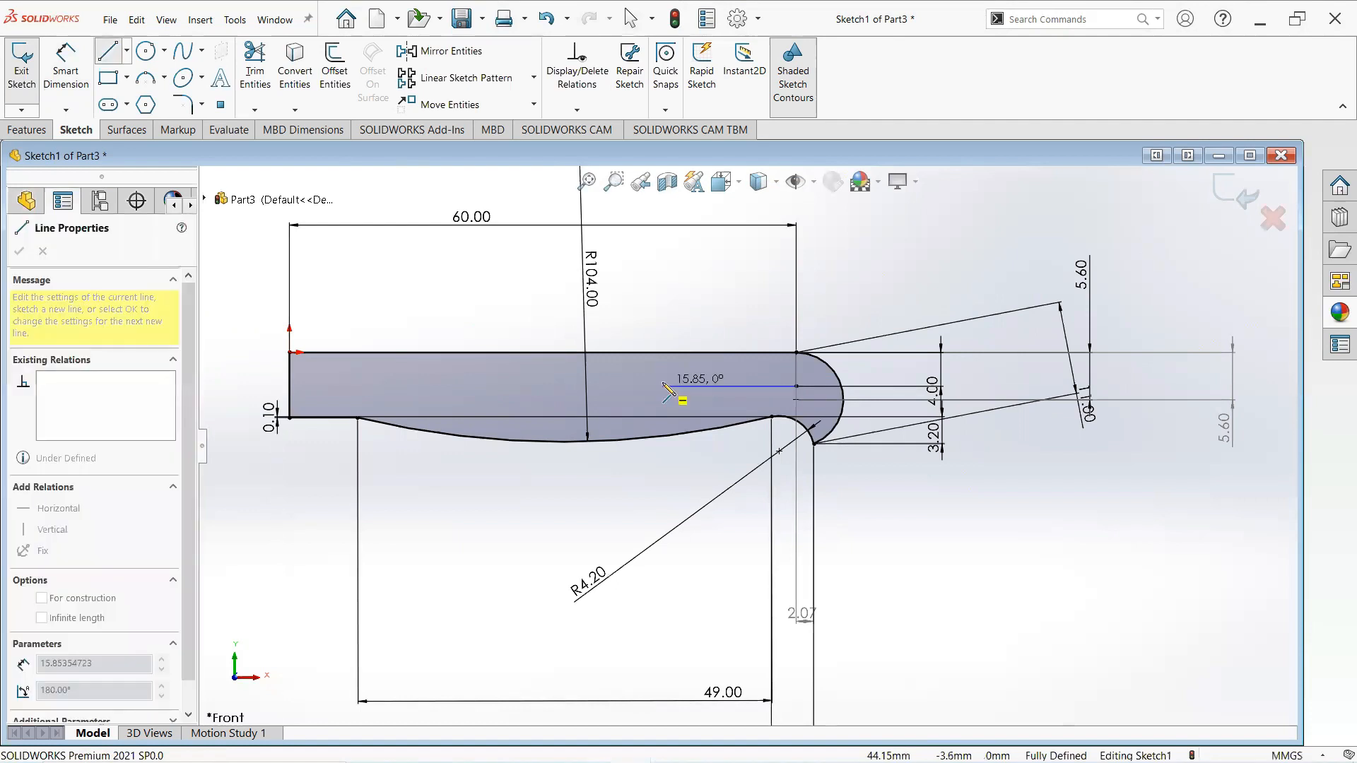
left_click(663, 386)
key("Escape")
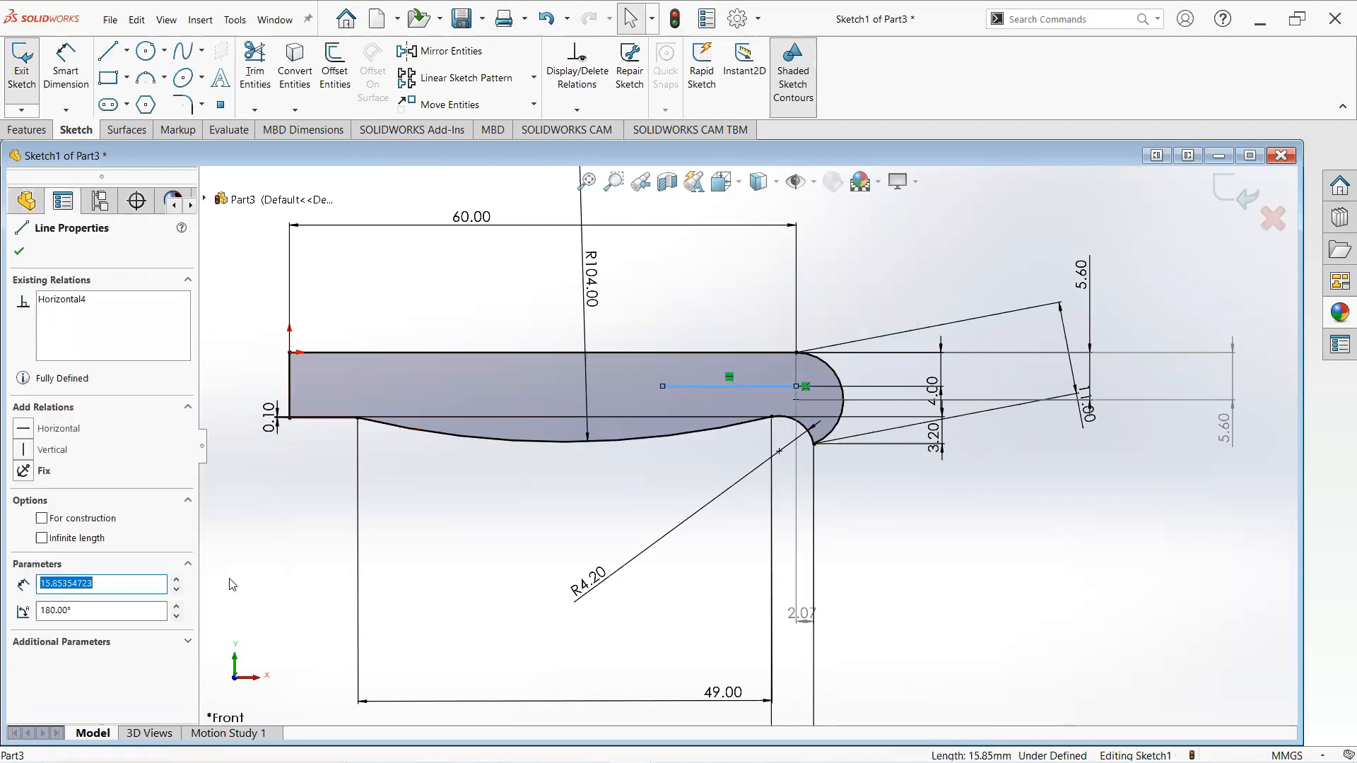
- Set the horizontal line's length to 18 mm
type("1")
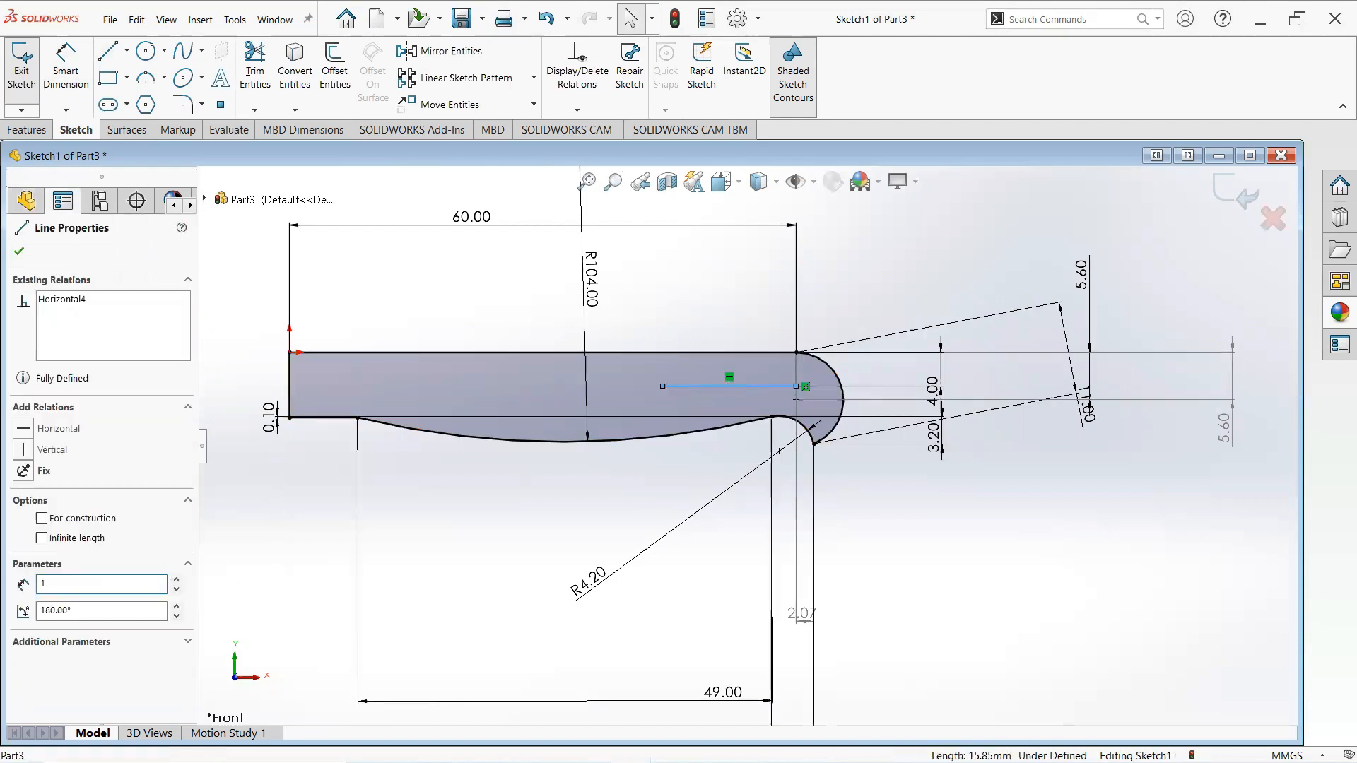
type("8")
key("Return")
left_click(19, 251)
- Draw a circle about 3.4 mm in diameter centred on the horizontal line's left end
left_click(150, 60)
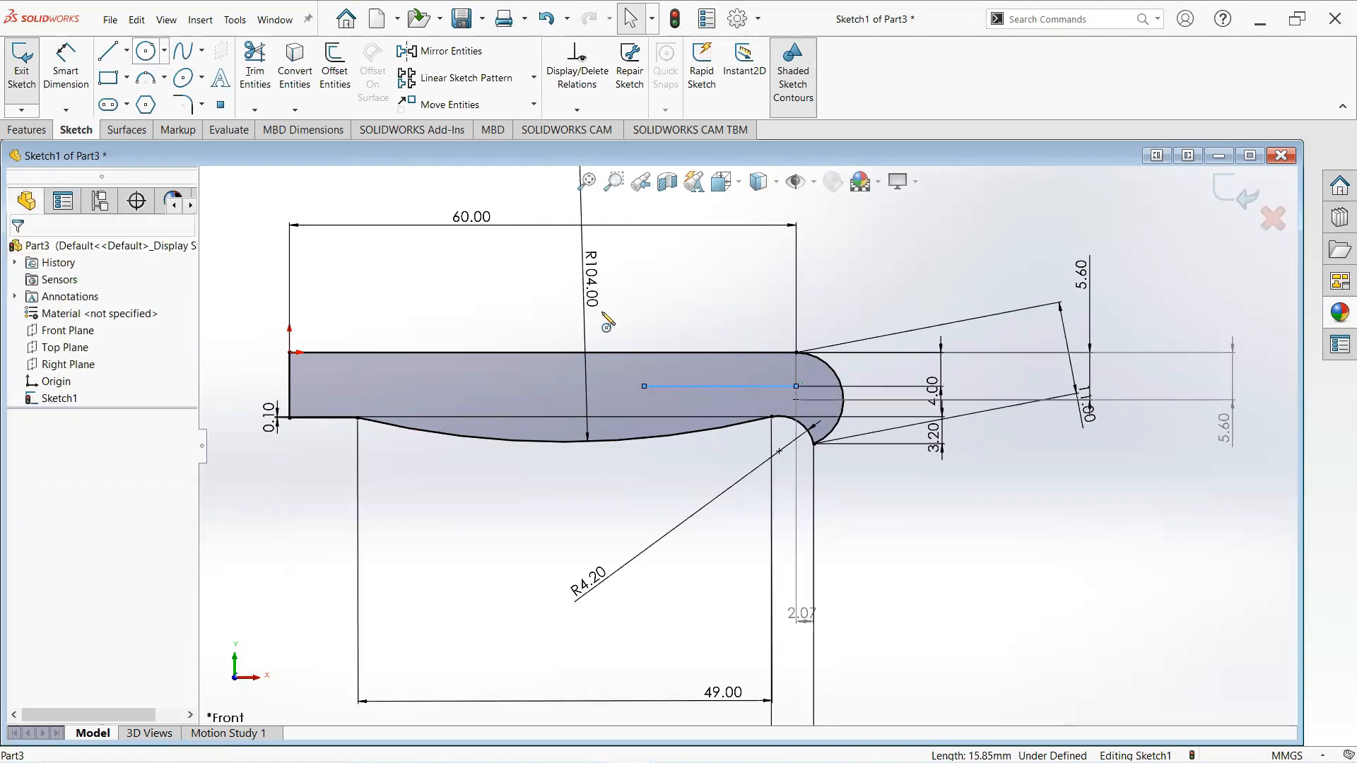
left_click(645, 386)
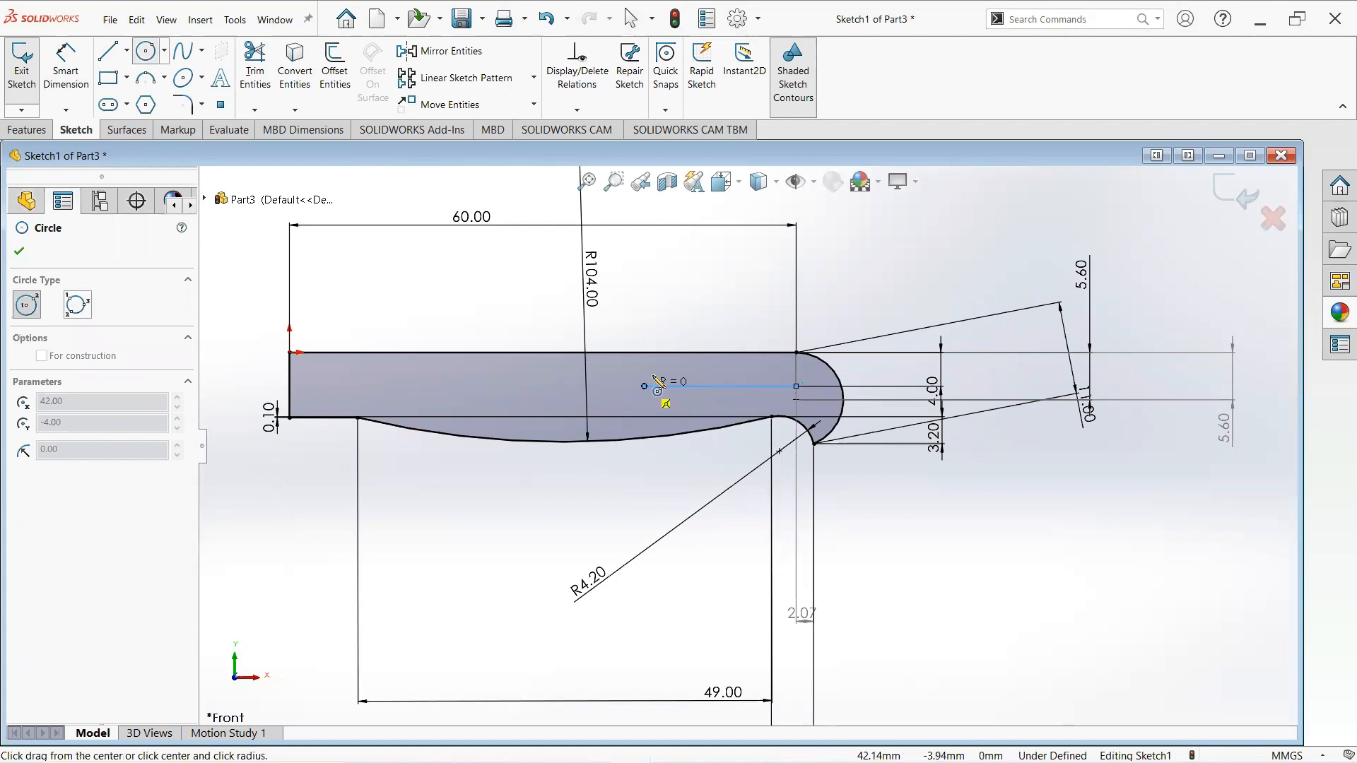
left_click(658, 385)
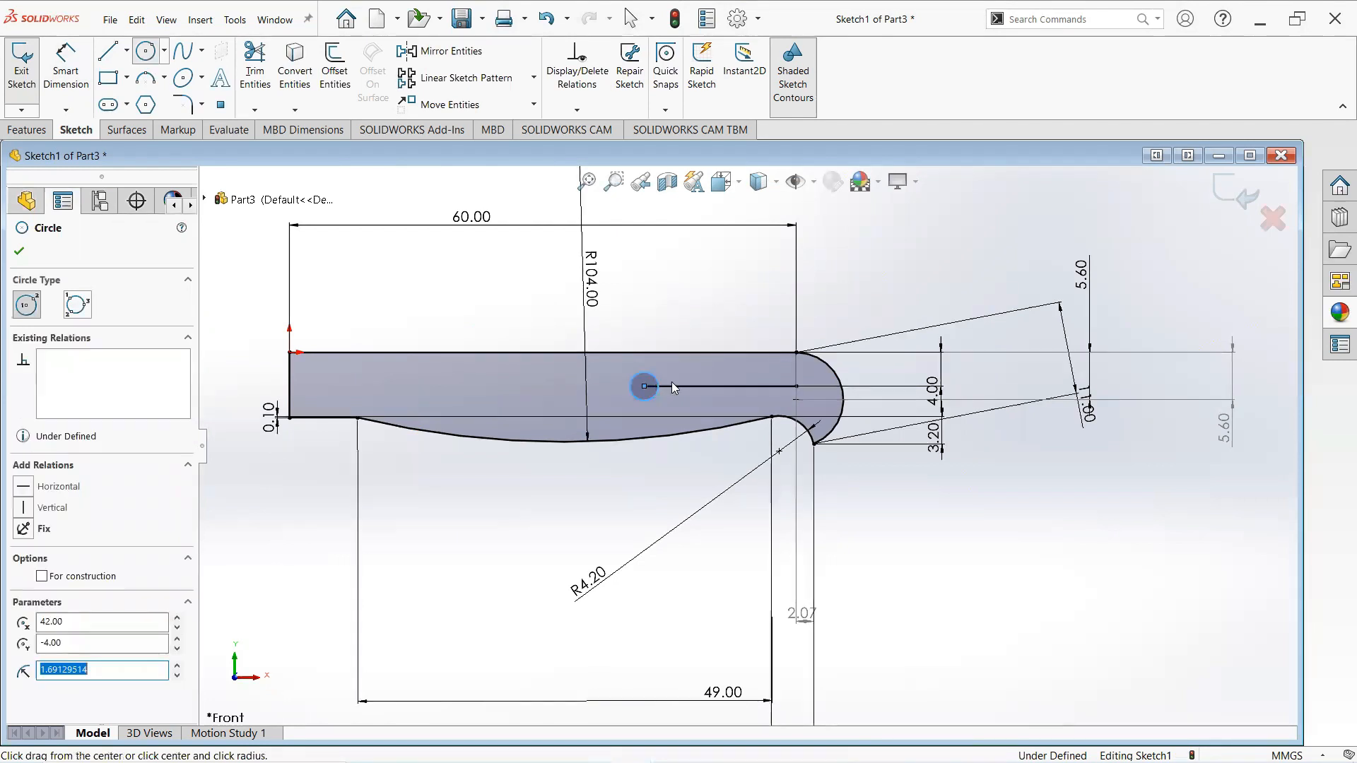
key("Escape")
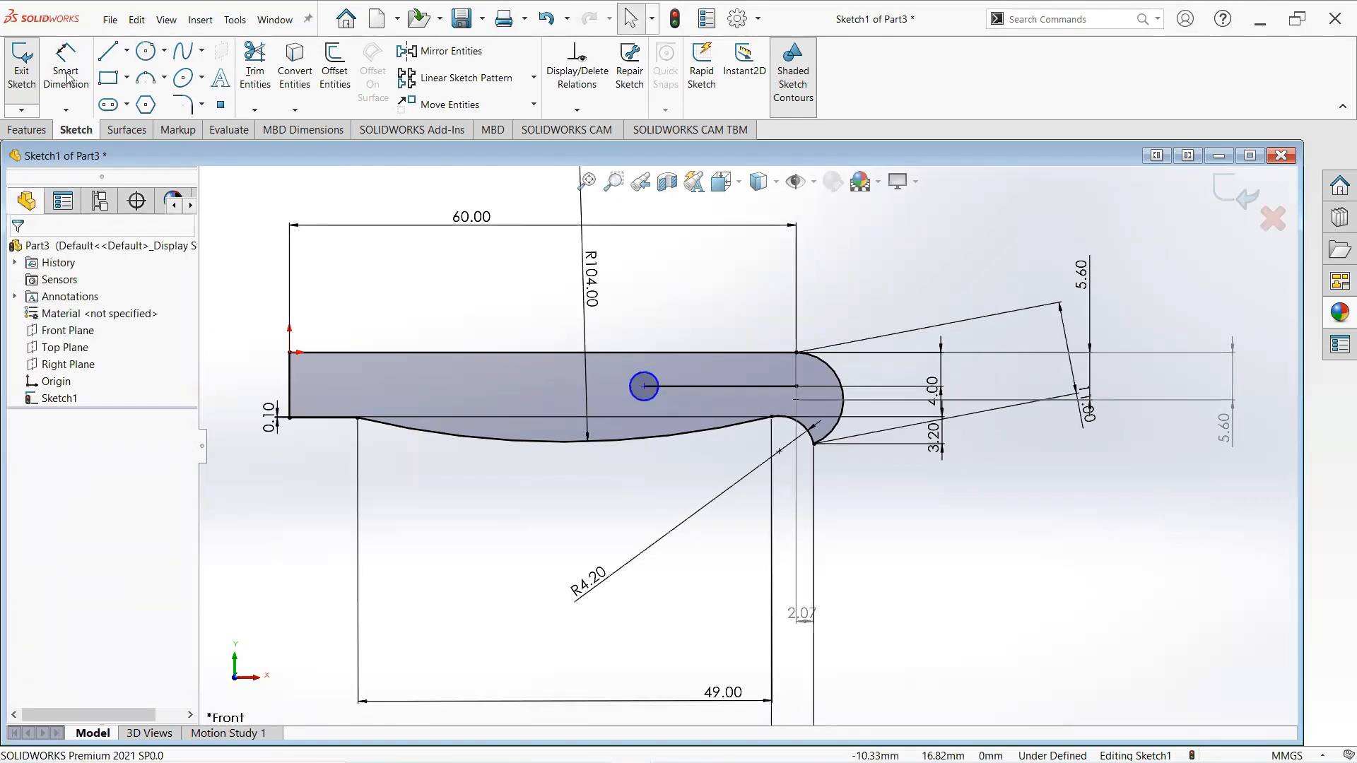
- Dimension the circle's diameter to 2 mm
left_click(66, 74)
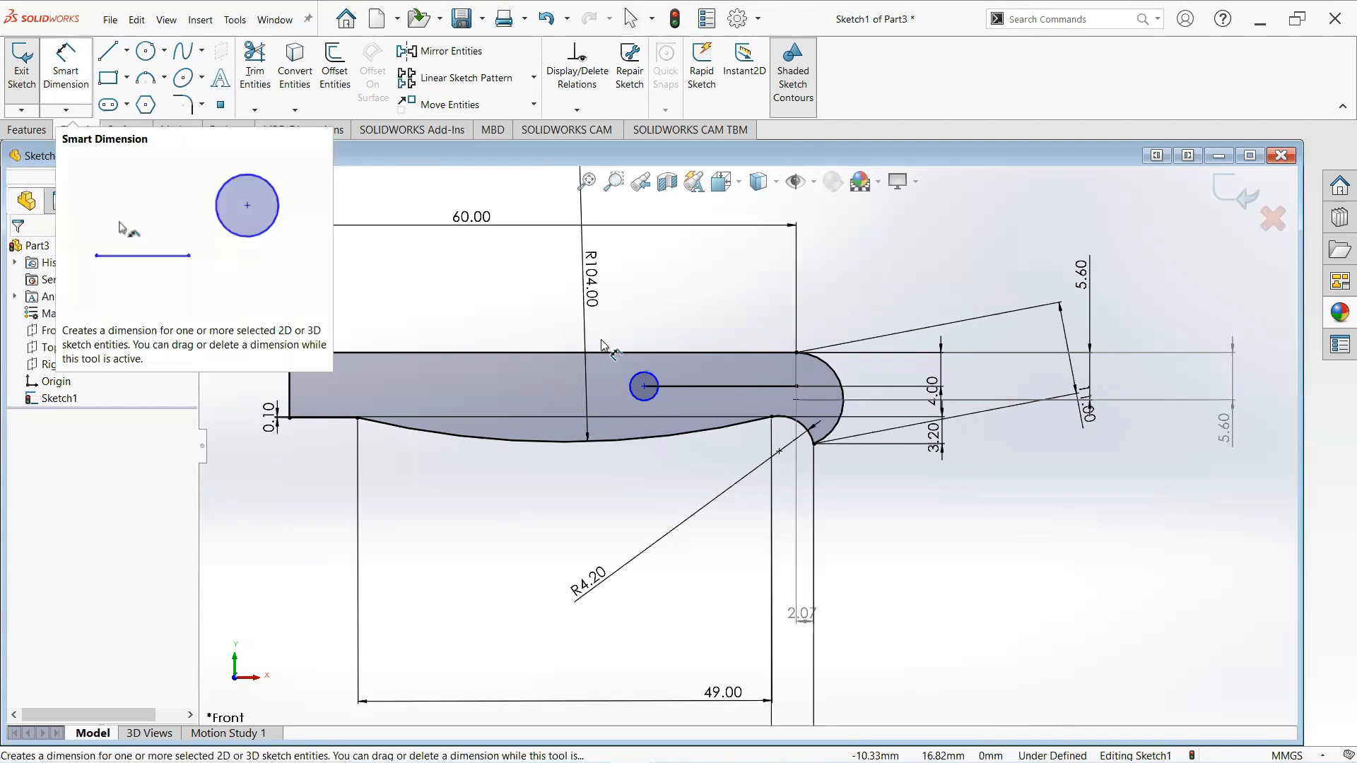
left_click(644, 373)
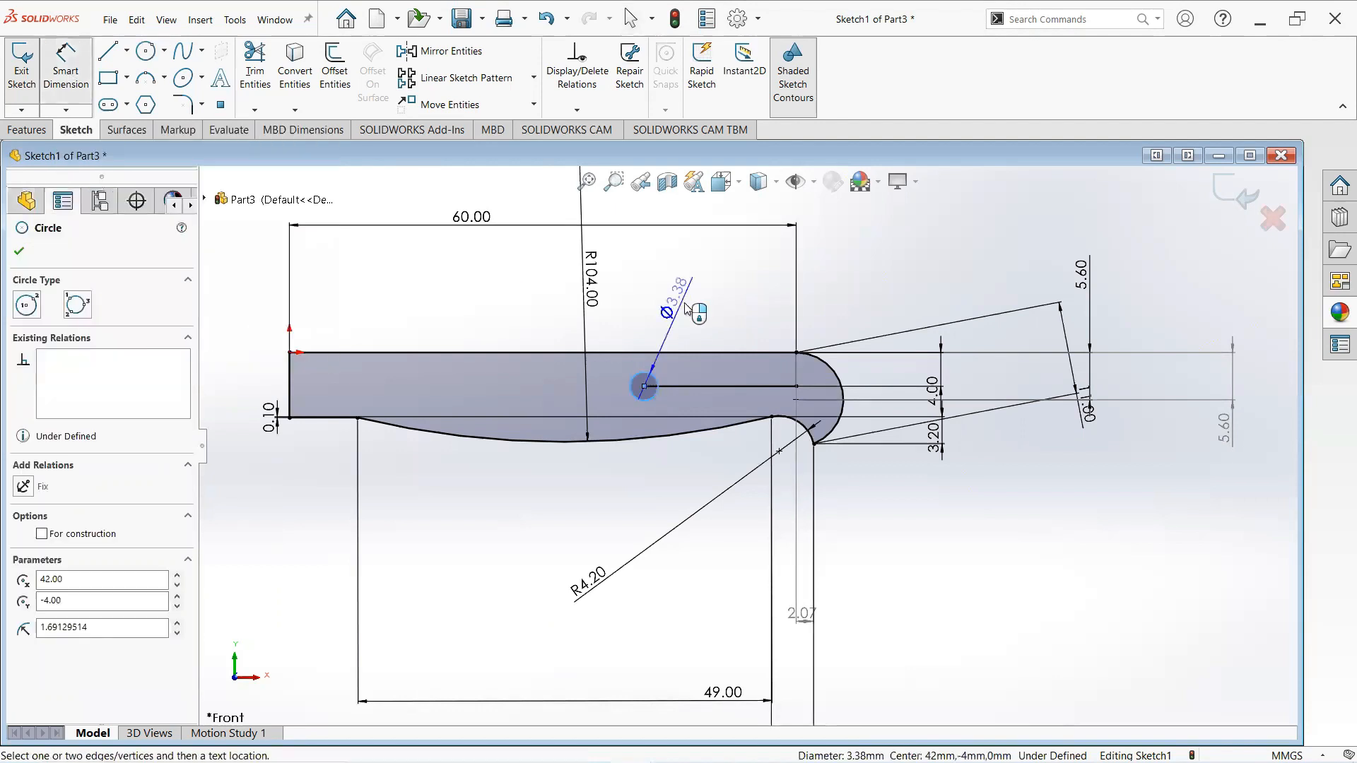
left_click(685, 303)
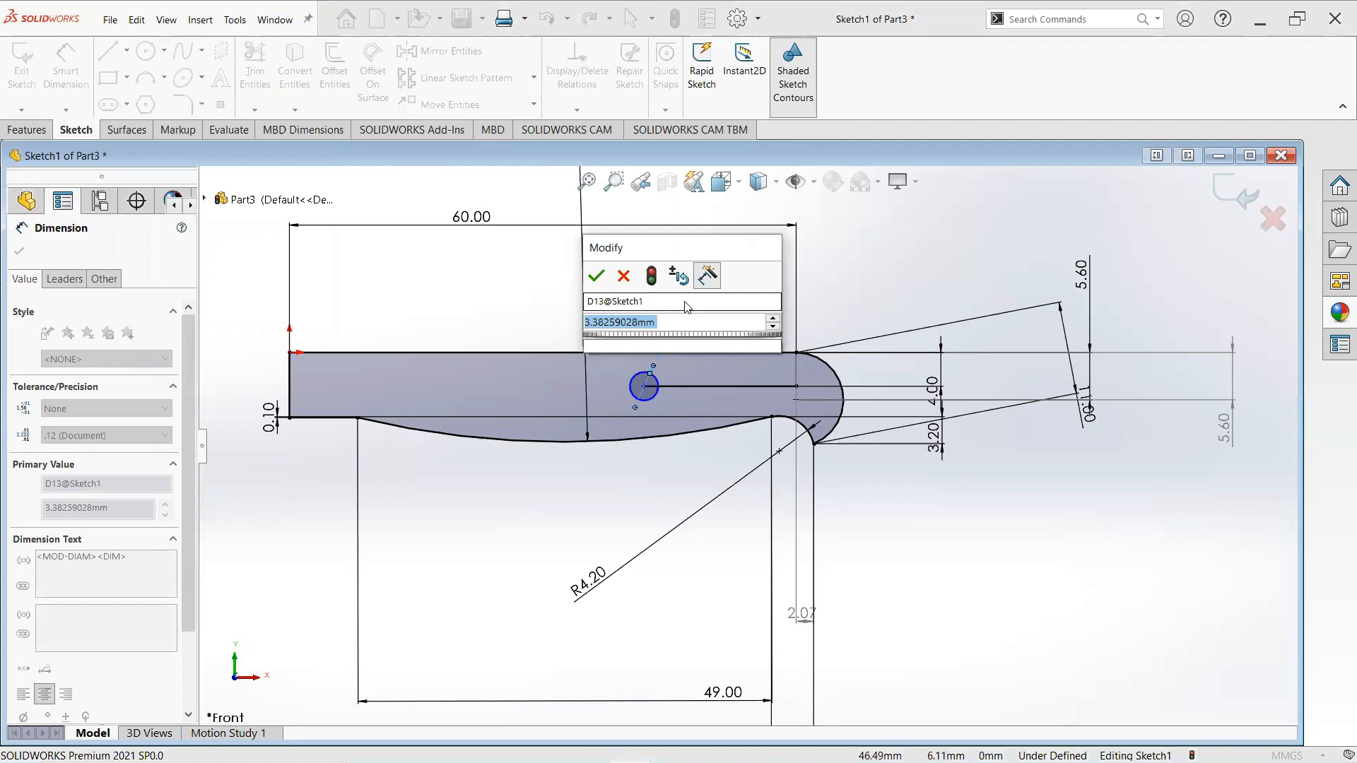
type("2")
key("Return")
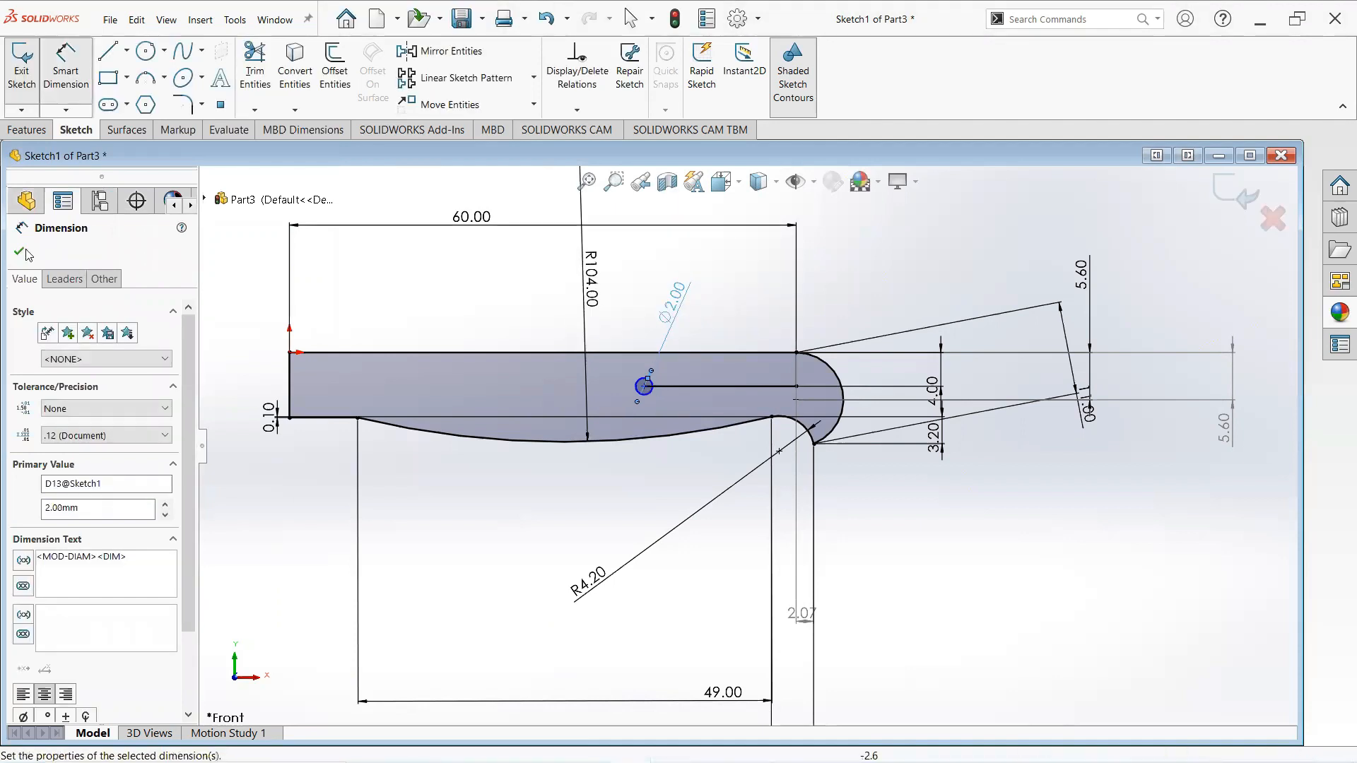
key("Escape")
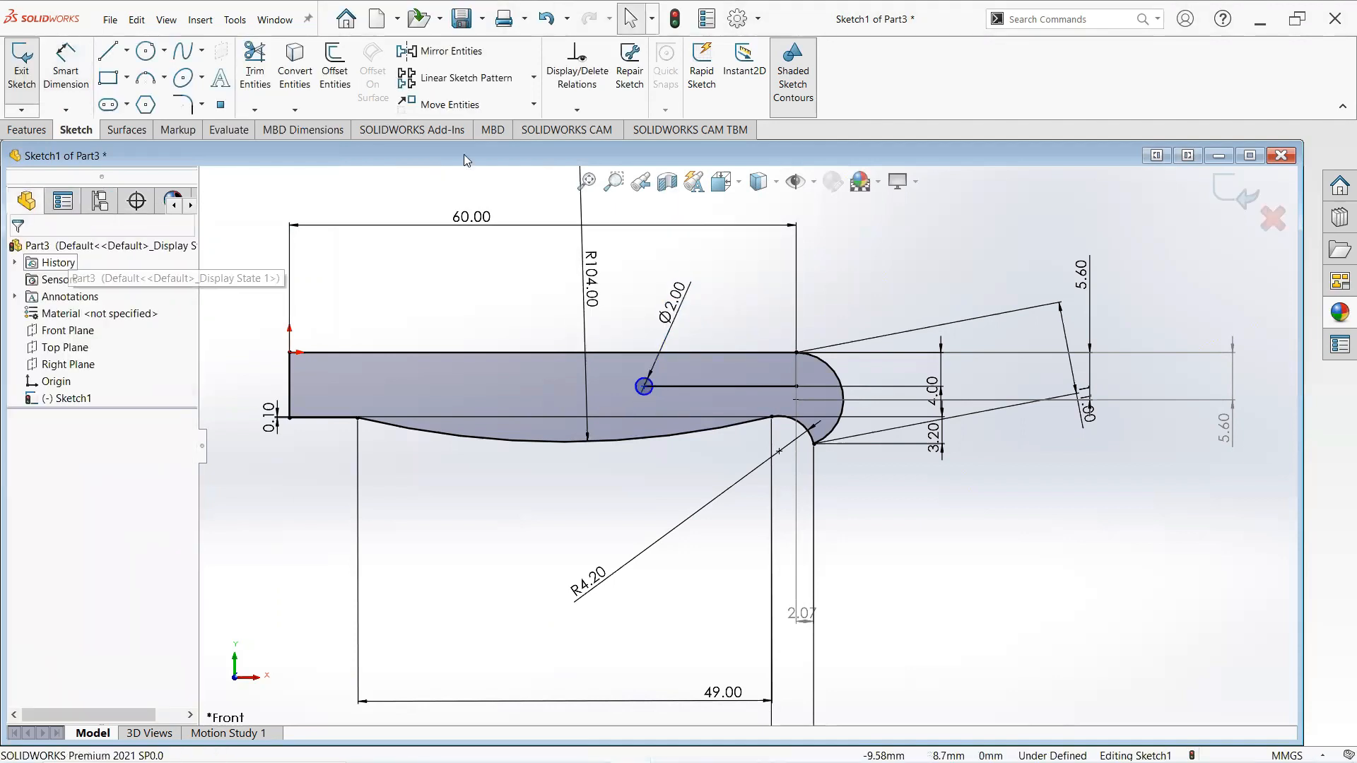
- Create a linear sketch pattern of the circle along the X-axis at 180deg with 3 instances spaced 18 mm
left_click(533, 77)
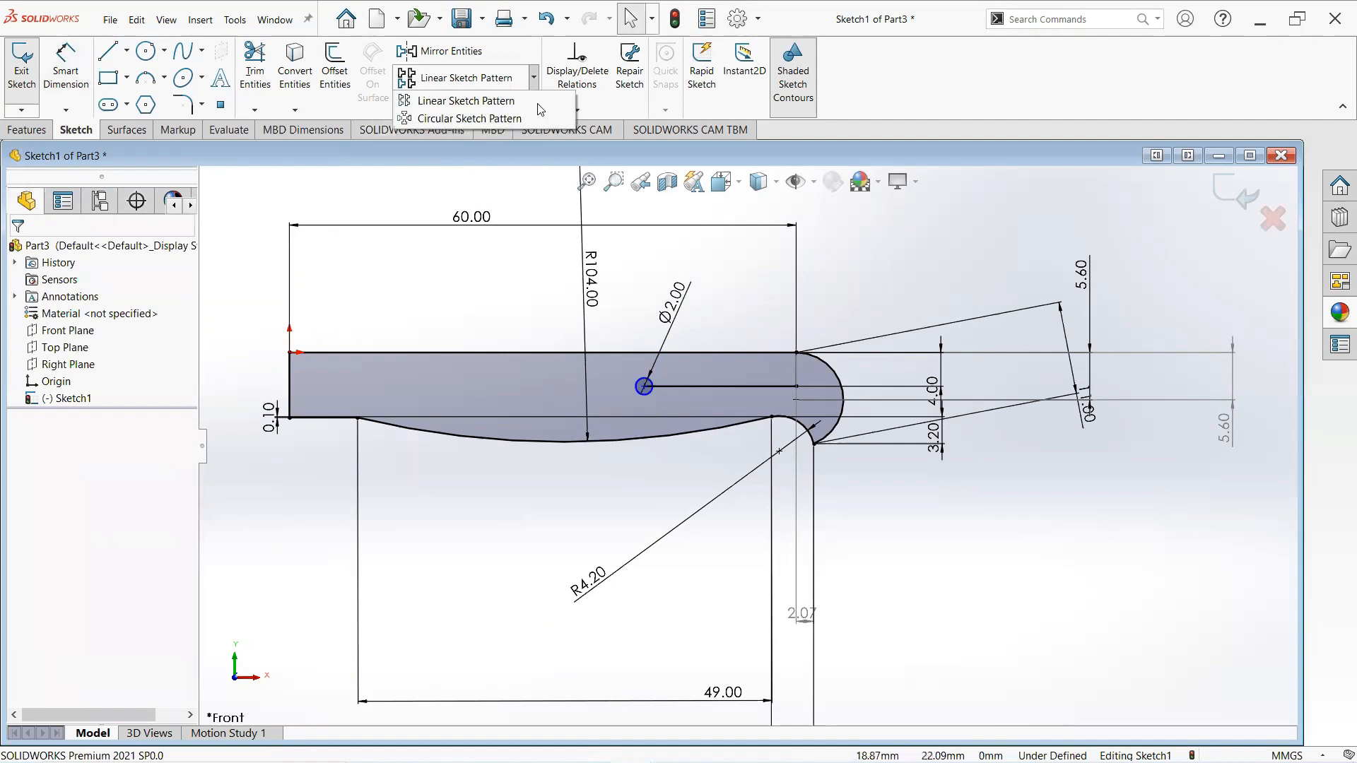
left_click(463, 170)
left_click(643, 393)
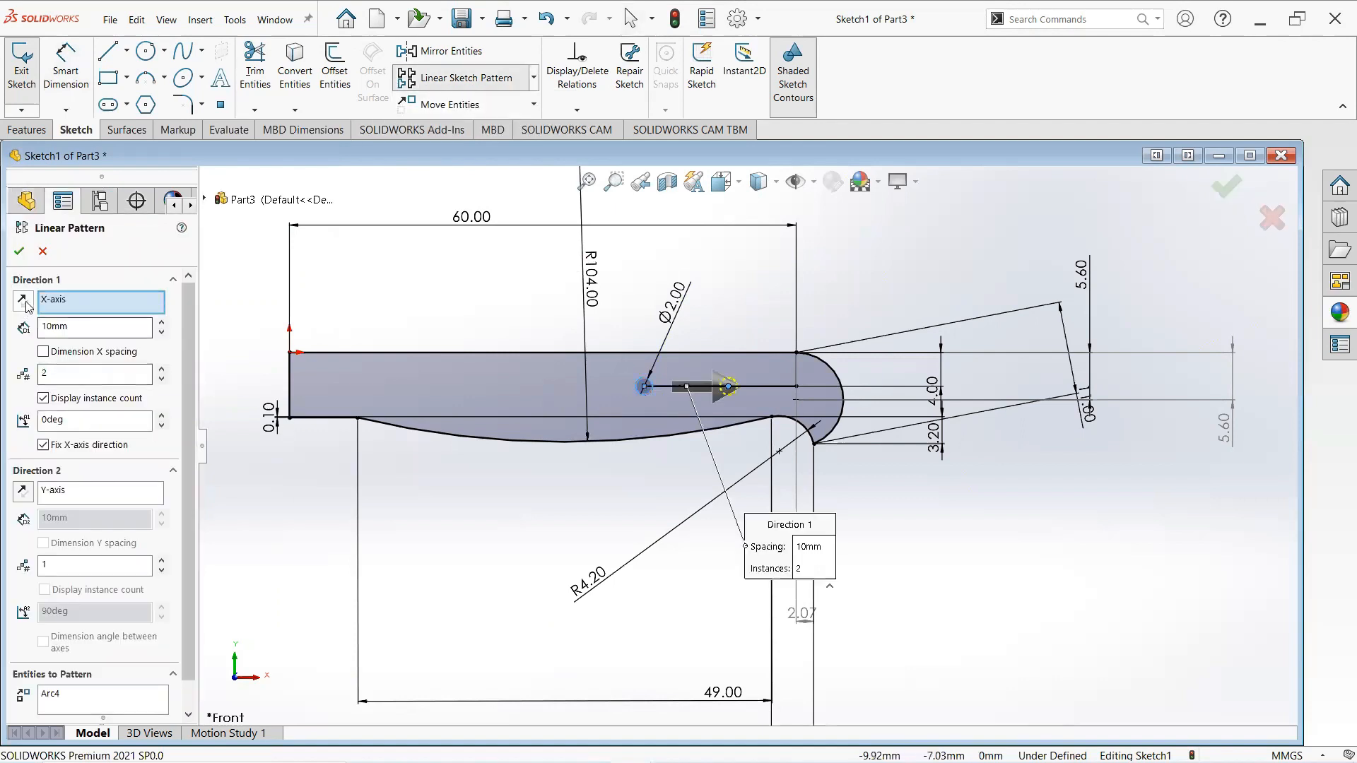
left_click(161, 369)
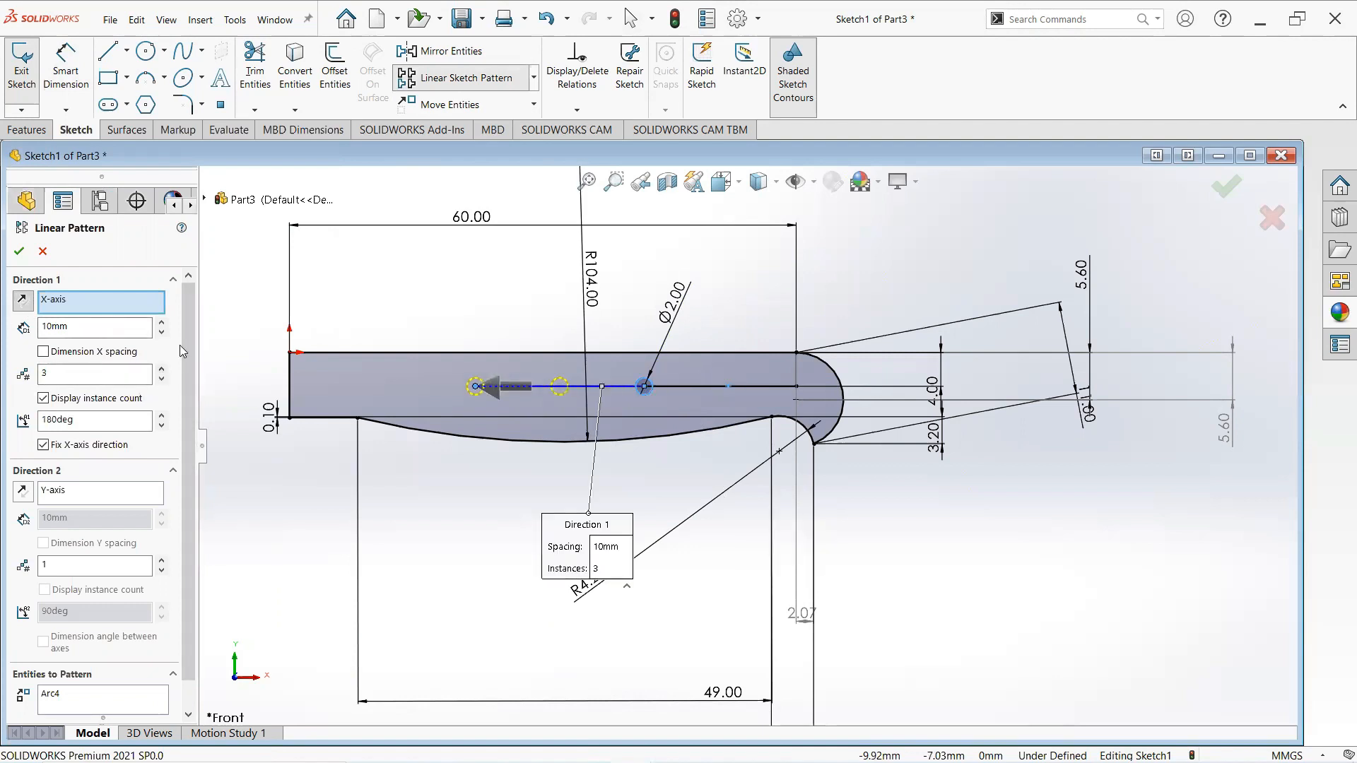
double_click(56, 327)
type("18mm")
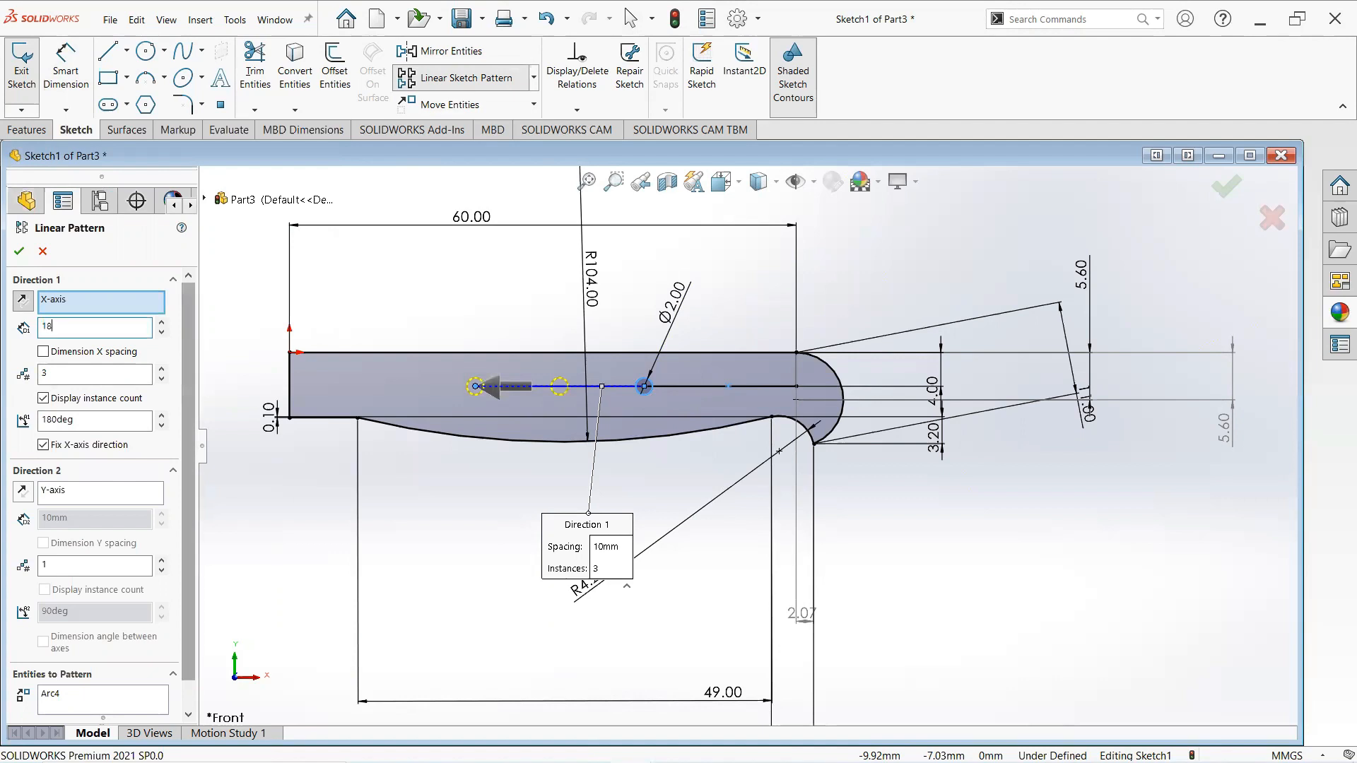
left_click(20, 251)
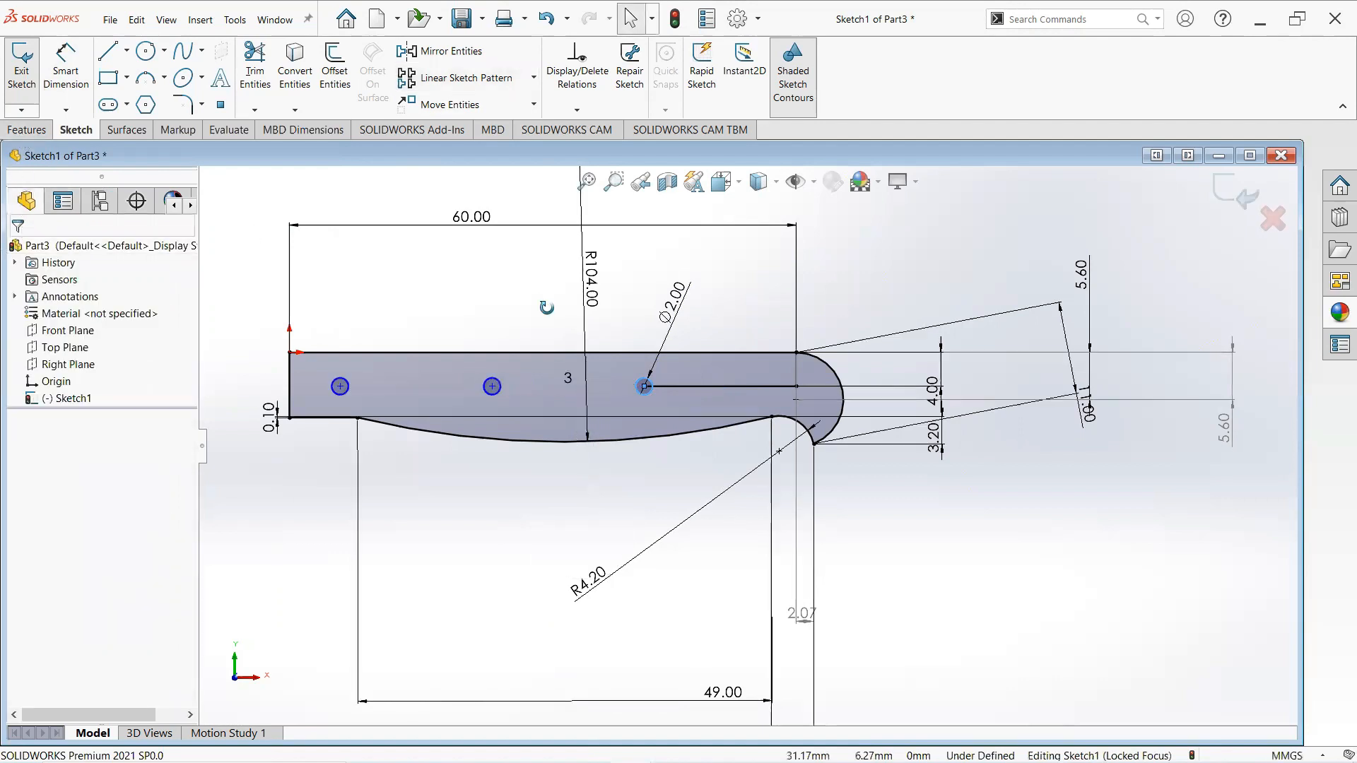
- Delete the 18 mm horizontal line running to the first circle
scroll(746, 376, "down", 2)
left_click(741, 401)
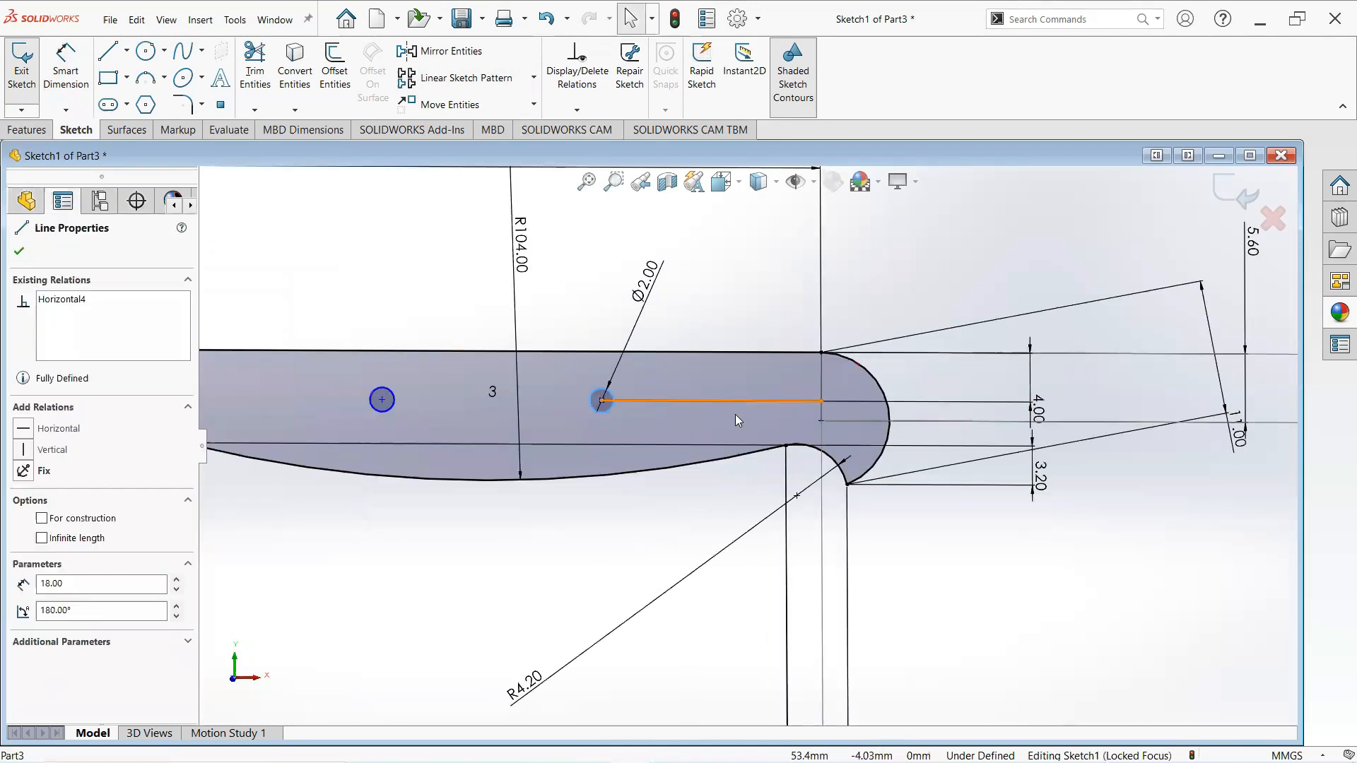
right_click(737, 399)
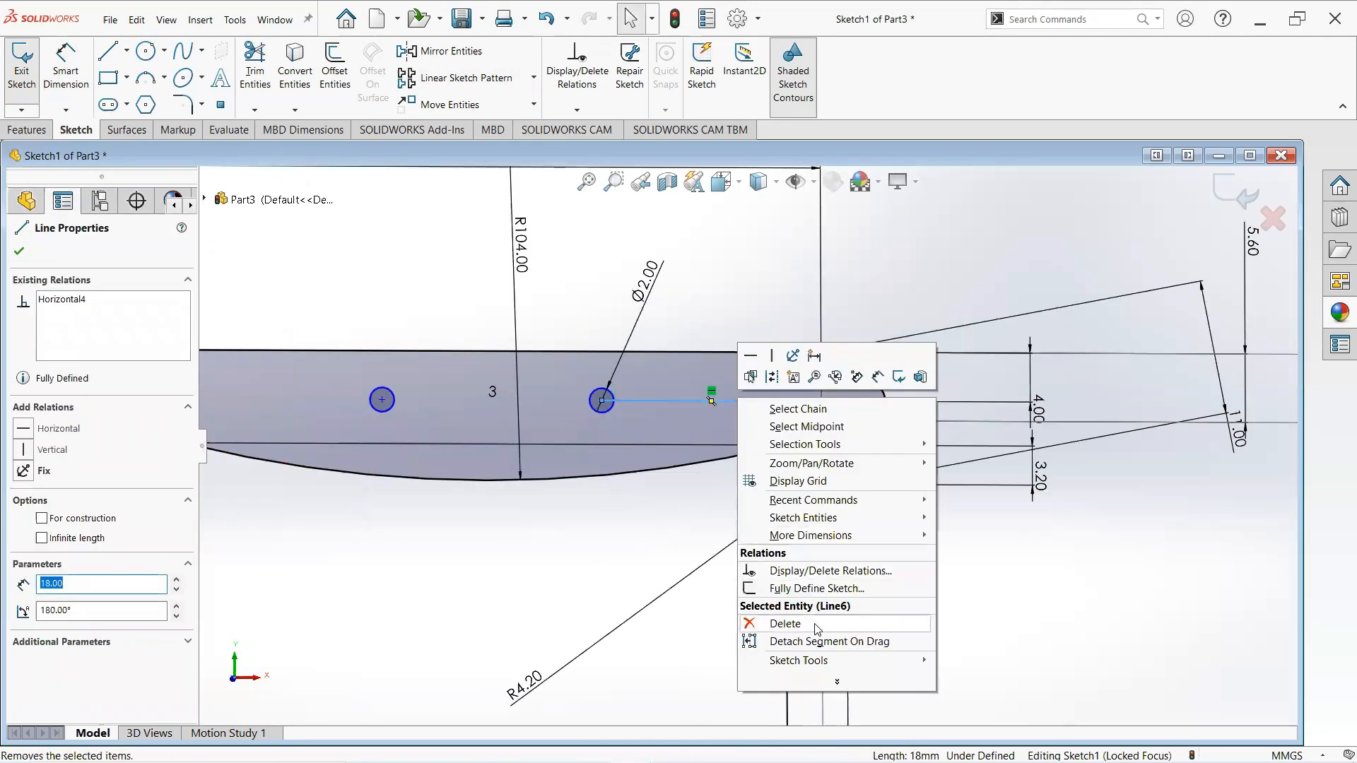
left_click(785, 624)
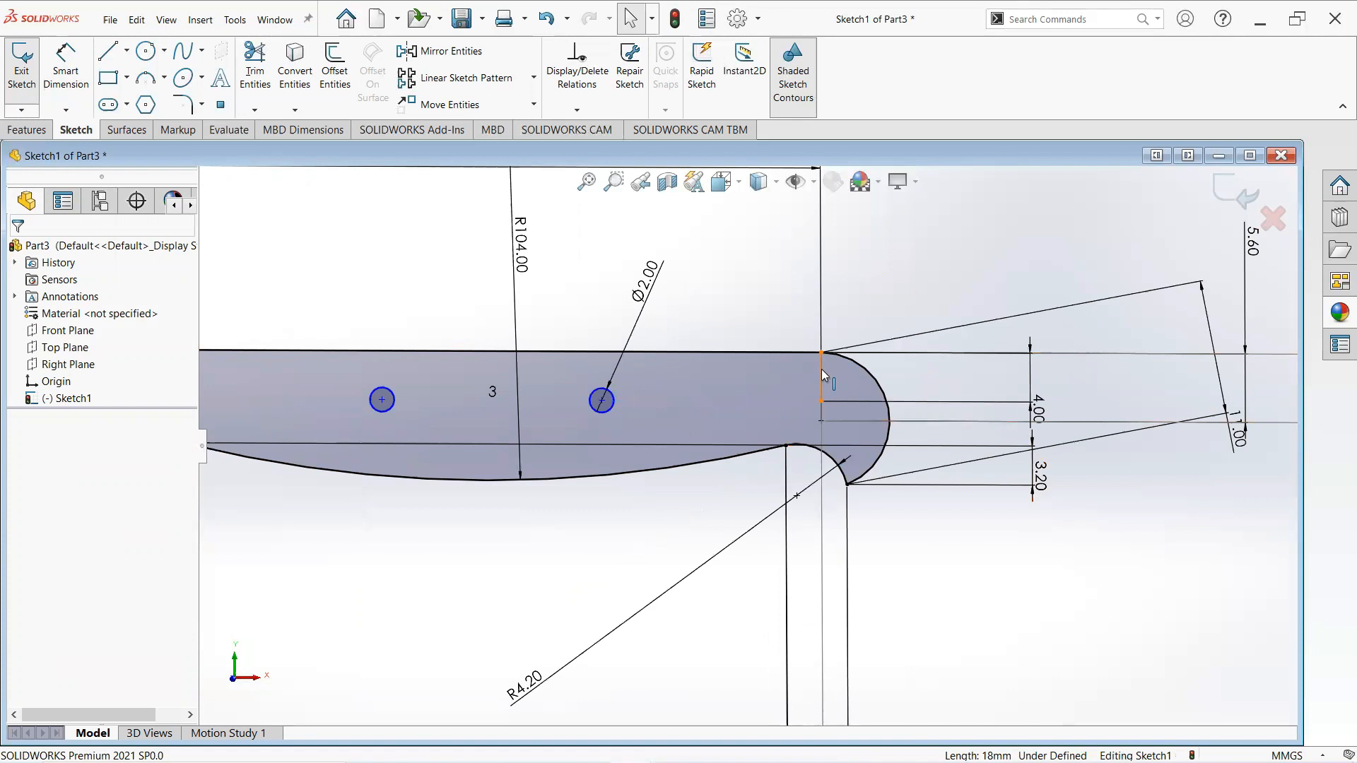
- Delete the short vertical line at the top edge's right end, confirming the deletion
left_click(821, 369)
right_click(821, 369)
left_click(869, 577)
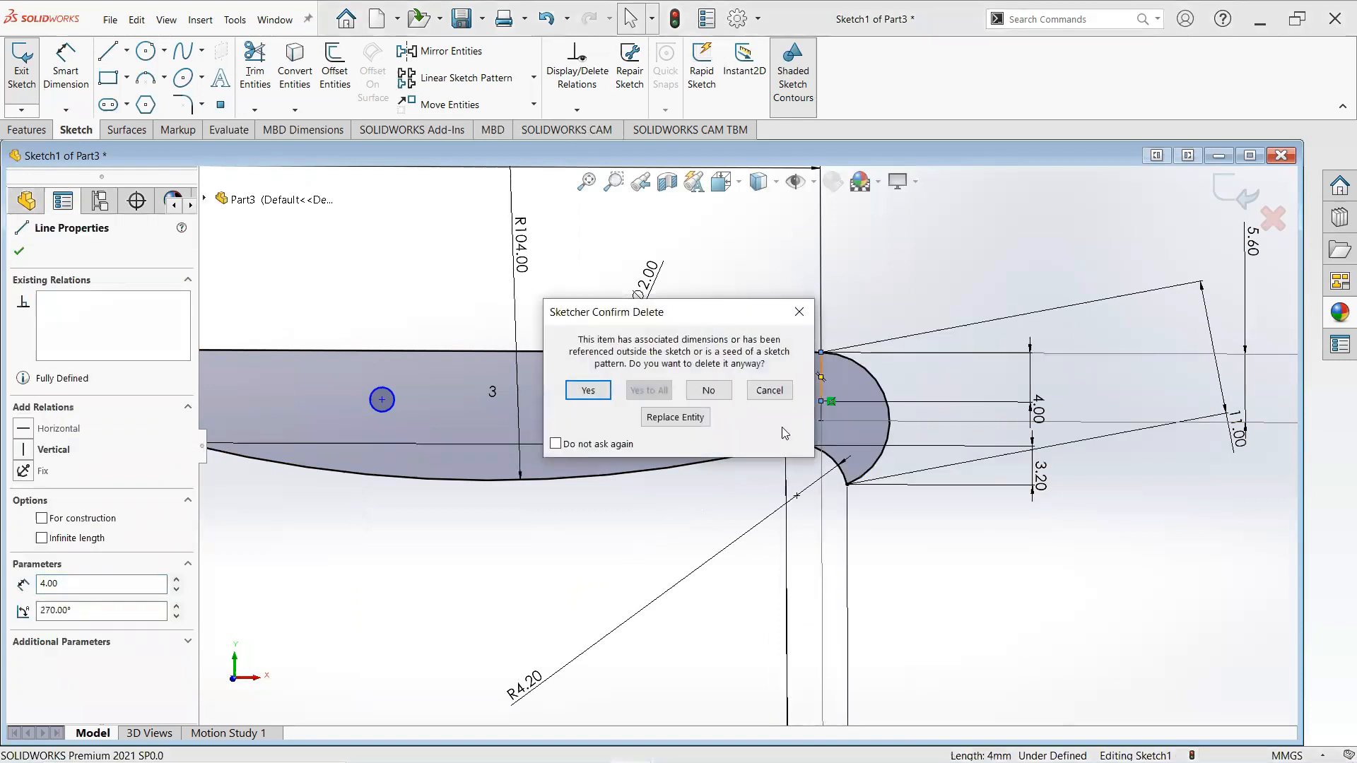
left_click(588, 390)
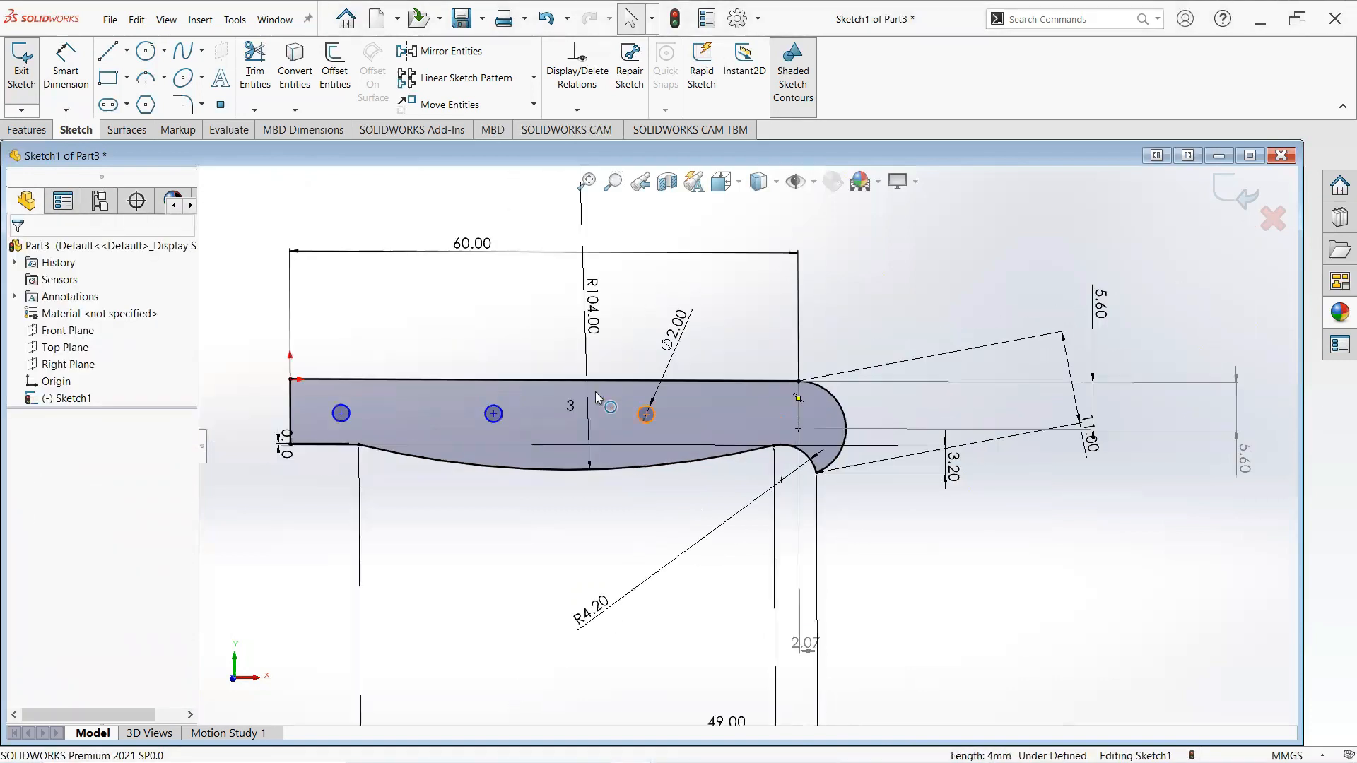
- Extrude the sketch as a blind boss 3 mm deep
key("f")
left_click(32, 125)
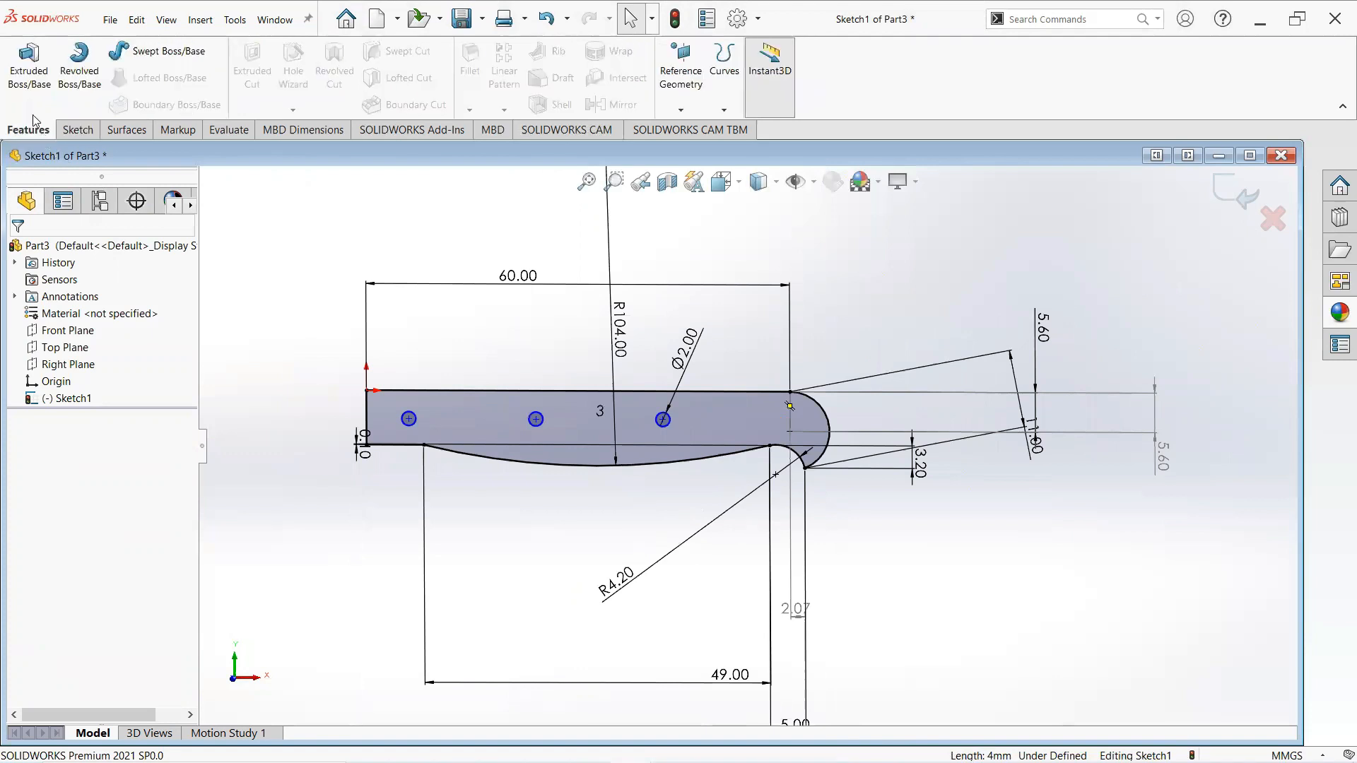
left_click(28, 88)
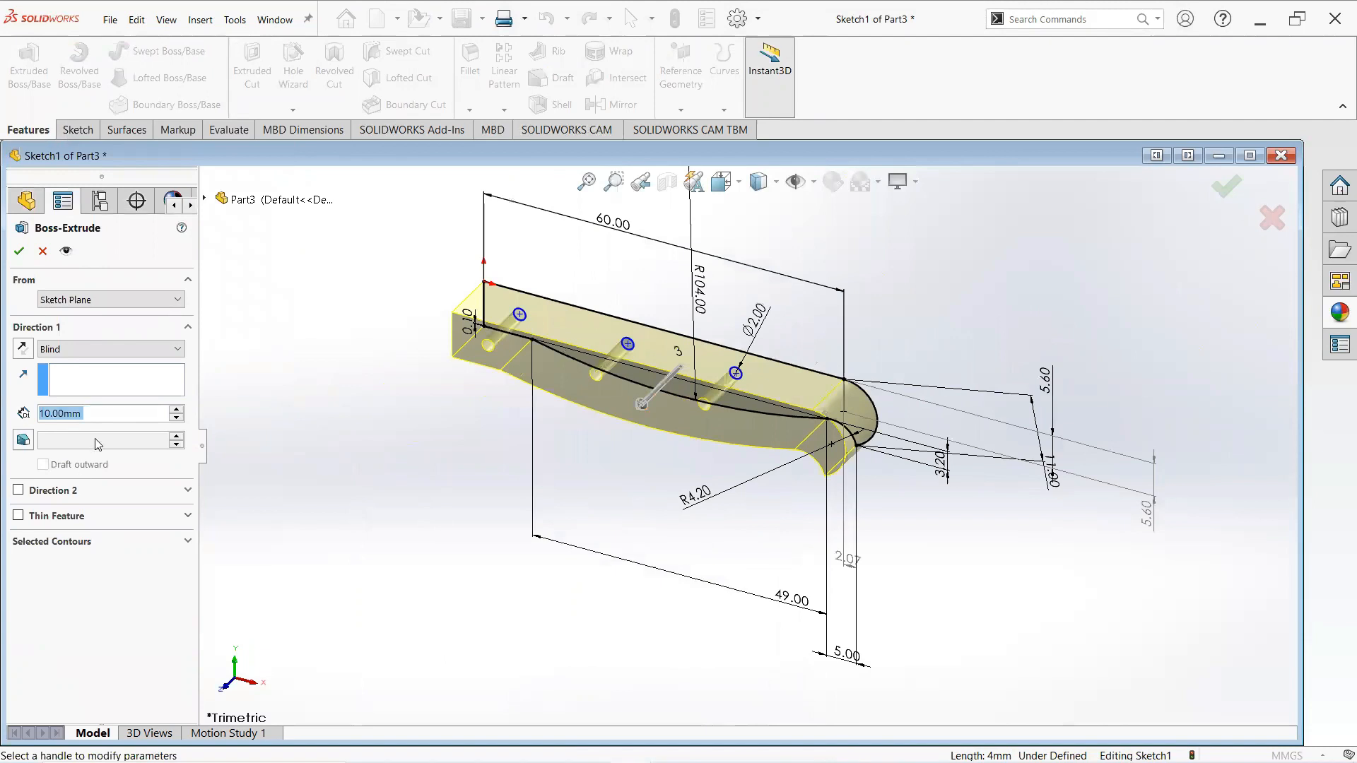
type("3")
key("Return")
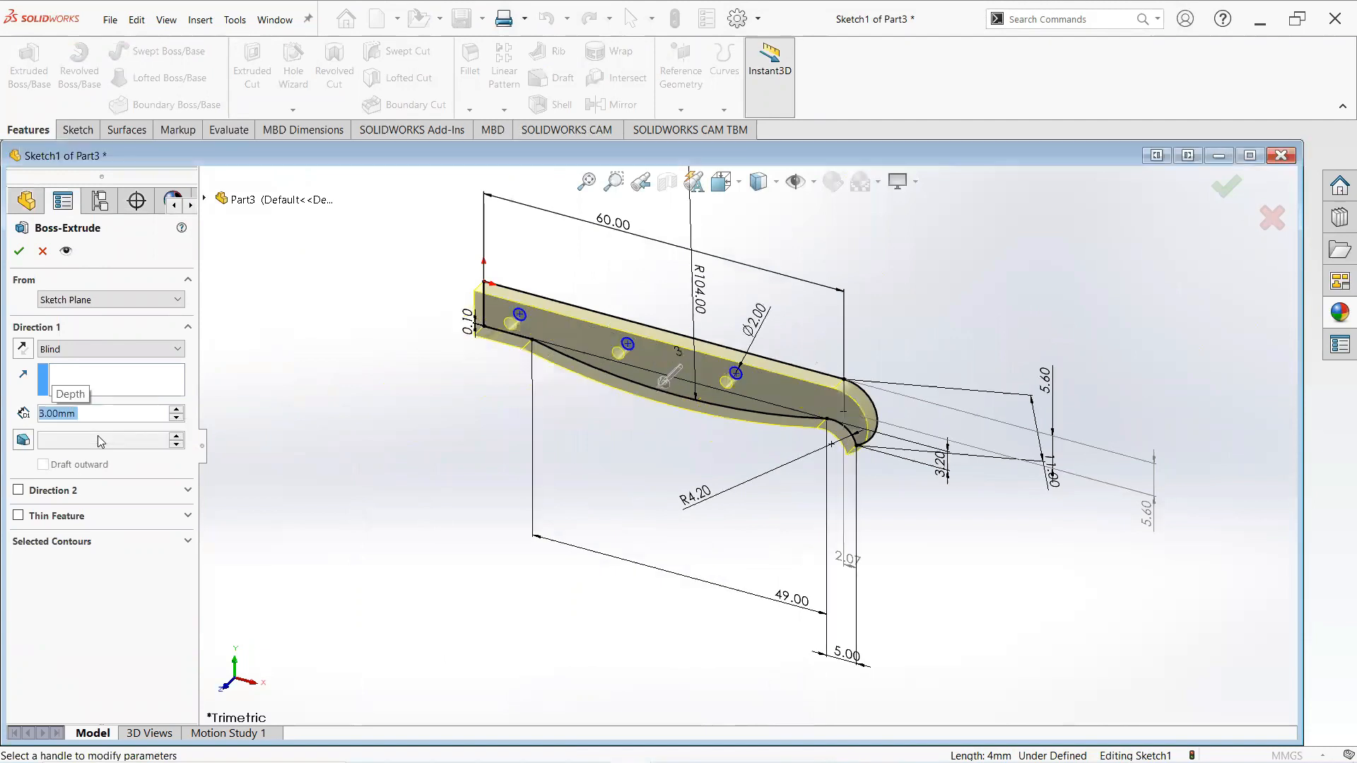
left_click(19, 251)
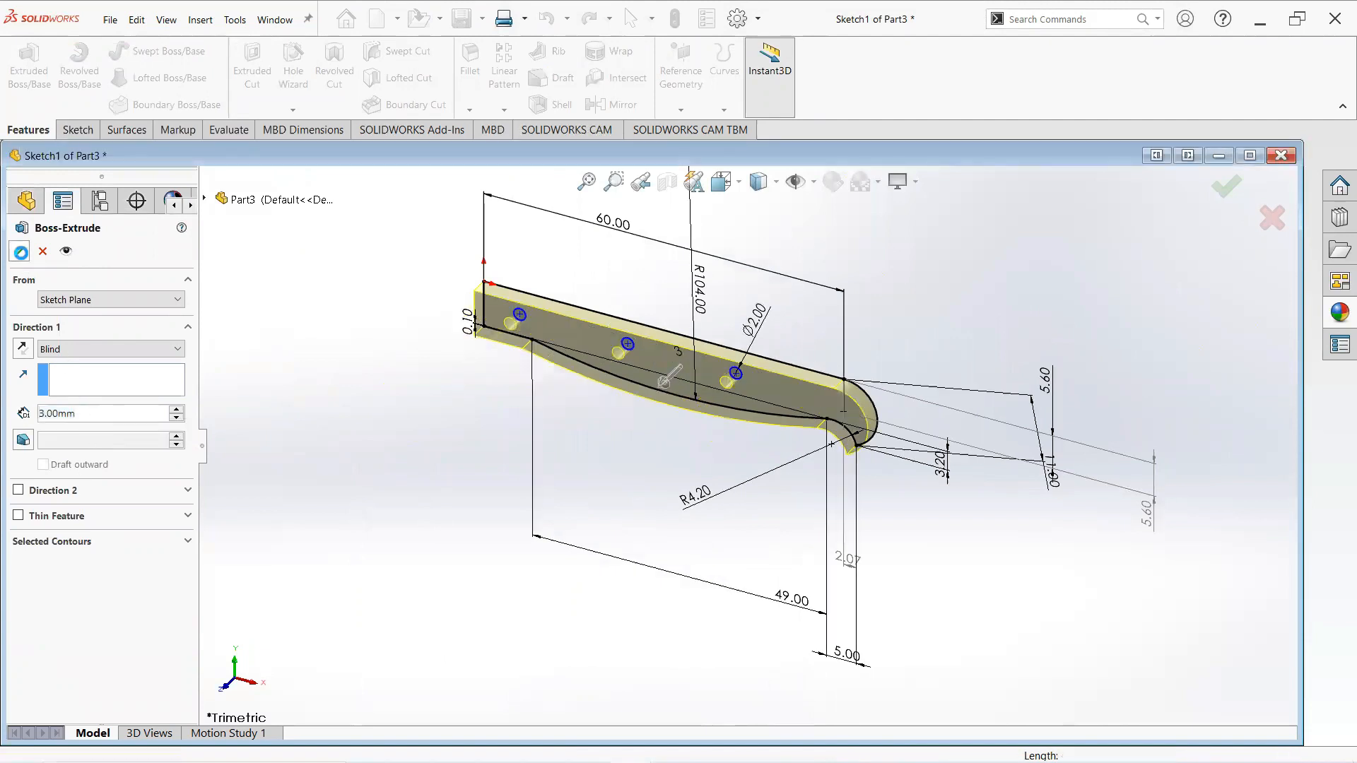
- Fillet the top edge at the handle's rear end with a 0.5 mm radius
middle_click_drag(645, 386, 760, 463)
left_click(712, 542)
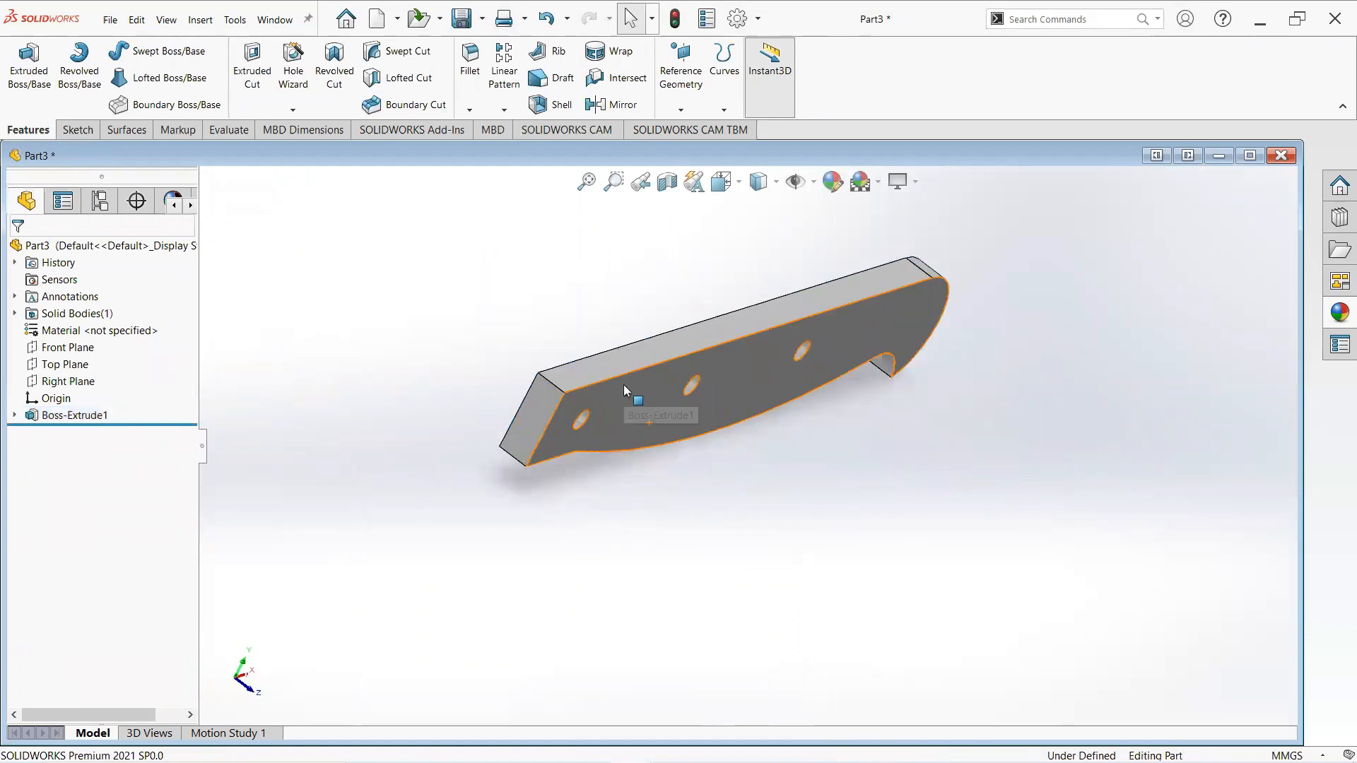
scroll(616, 374, "down", 2)
left_click(471, 63)
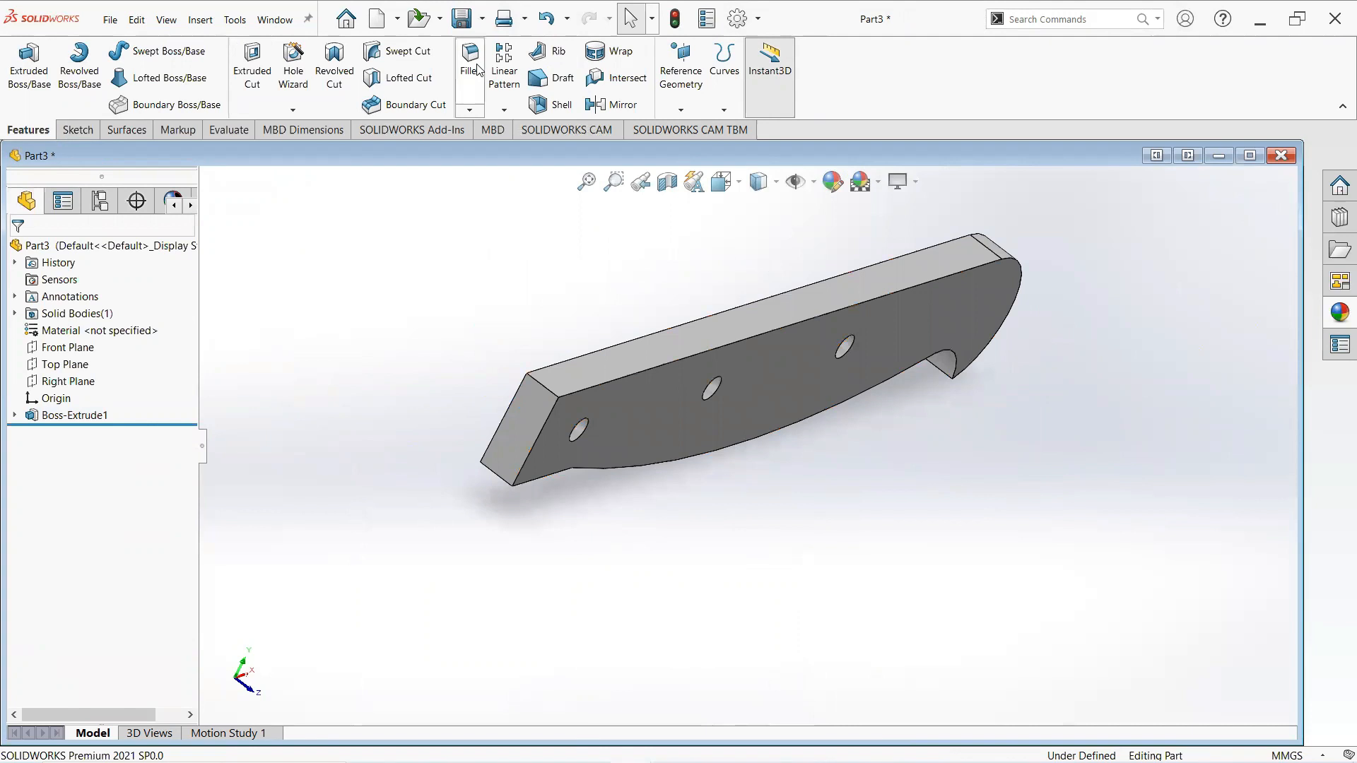
left_click(549, 385)
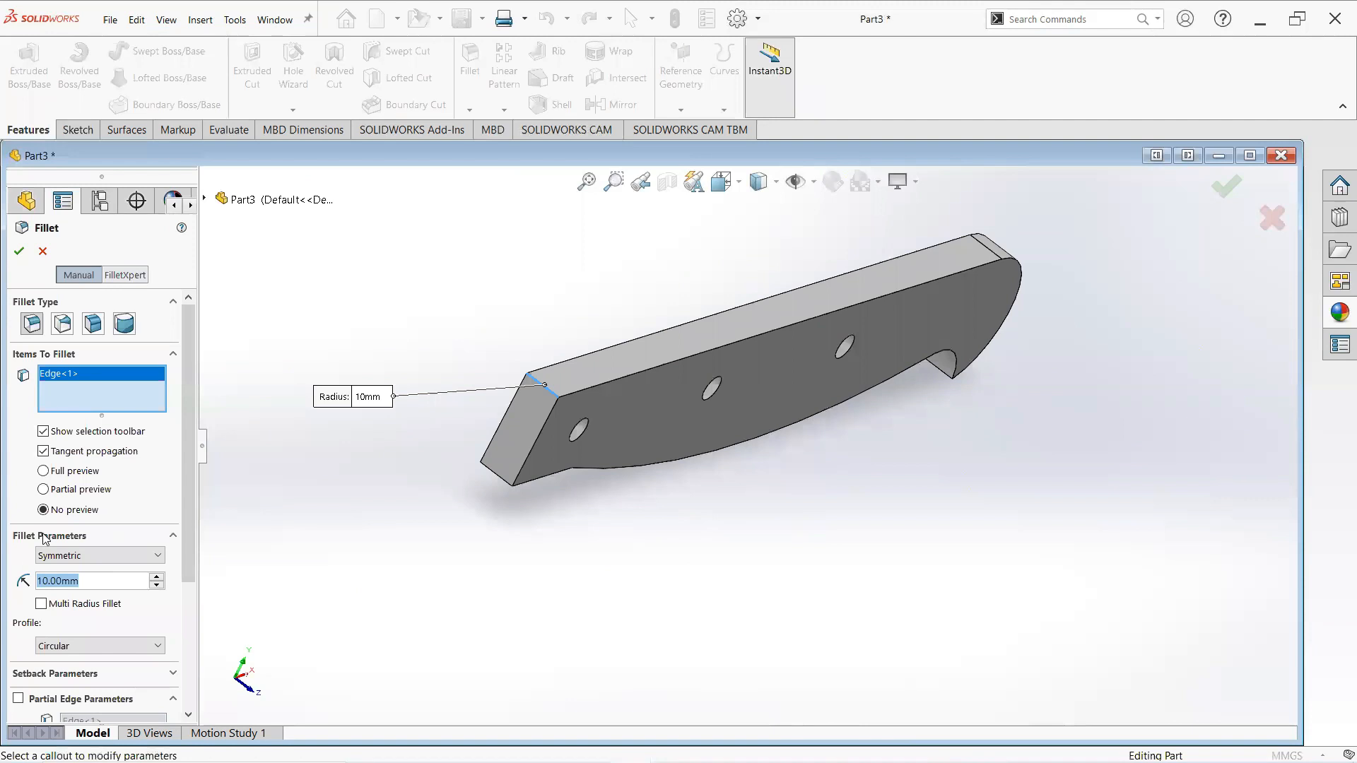
type("0.5")
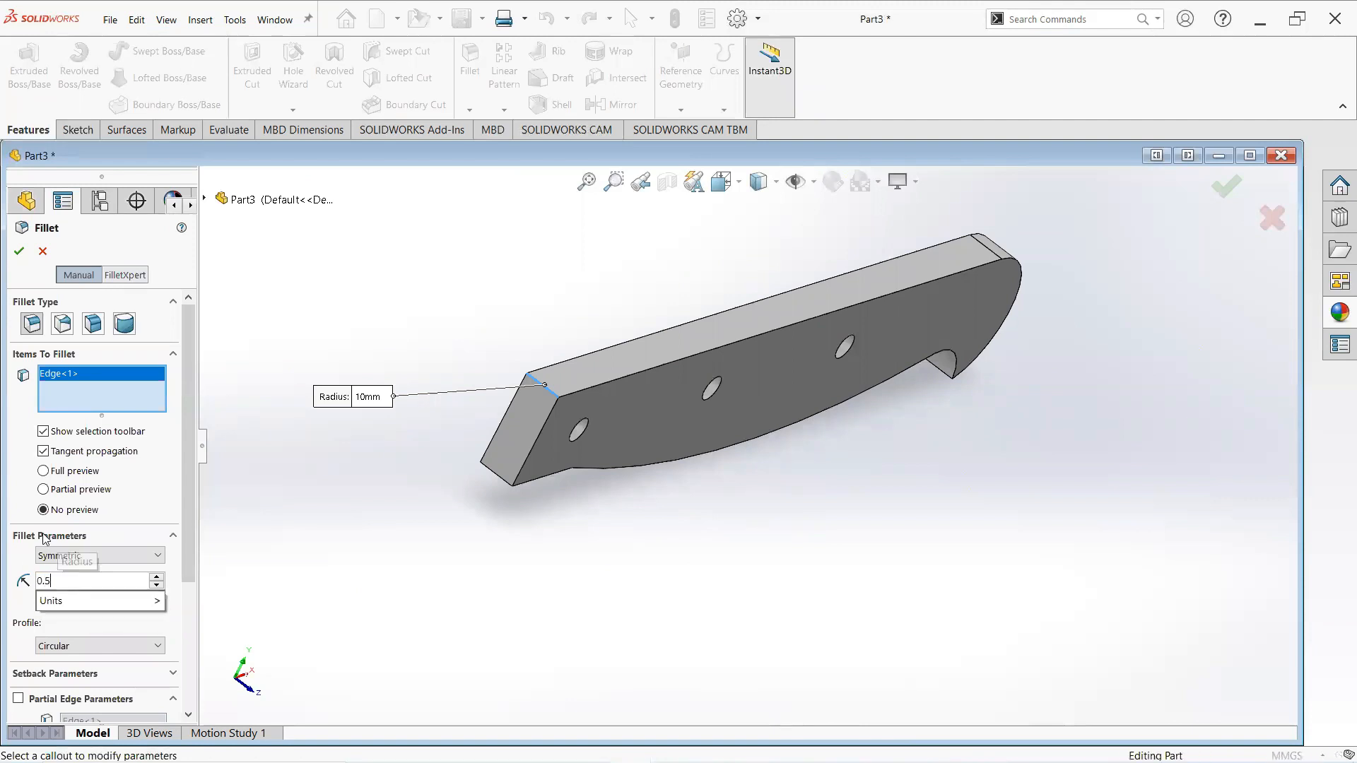
key("Return")
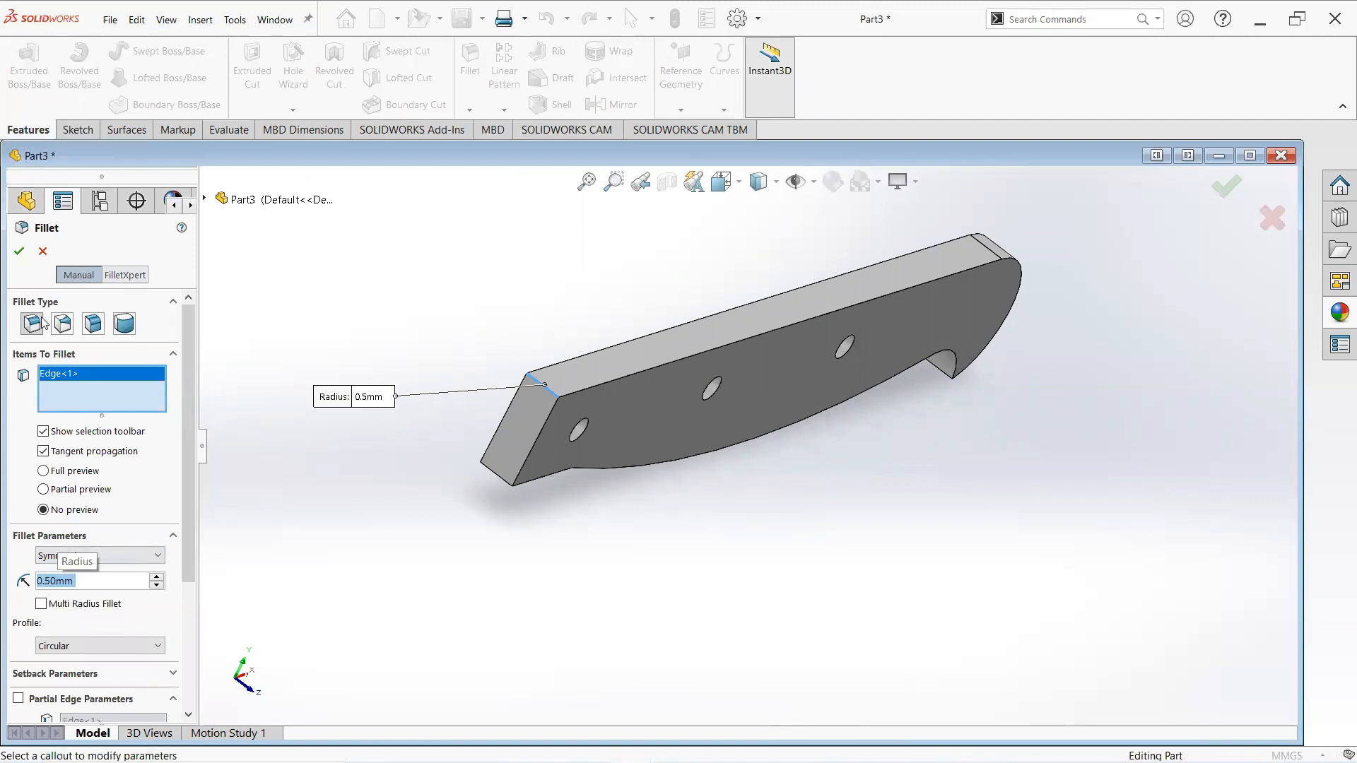
left_click(18, 252)
- Fillet the outline edges of both side faces of the handle with a 1 mm radius
middle_click_drag(339, 345, 508, 360)
scroll(396, 333, "up", 1)
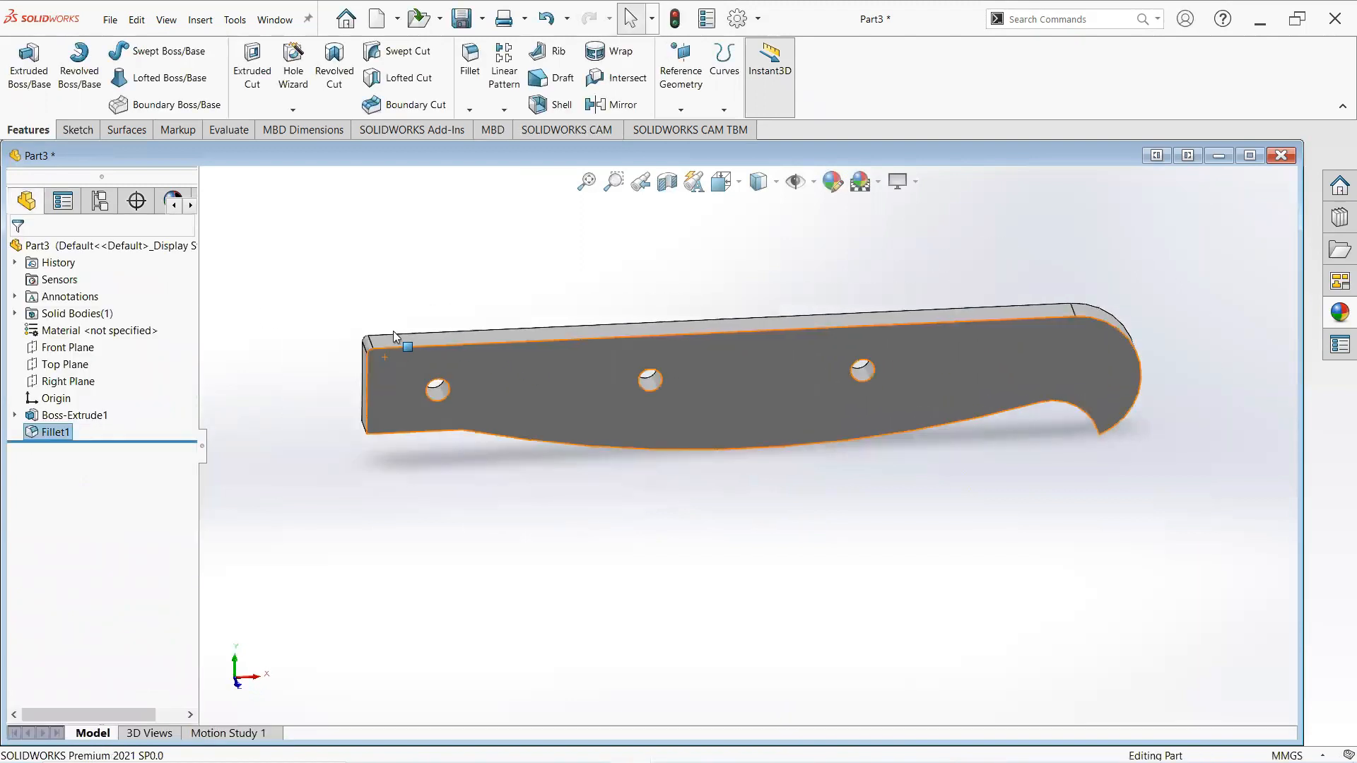
middle_click_drag(393, 331, 523, 371, "ctrl")
scroll(531, 370, "down", 1)
scroll(595, 400, "down", 1)
middle_click_drag(637, 418, 673, 415)
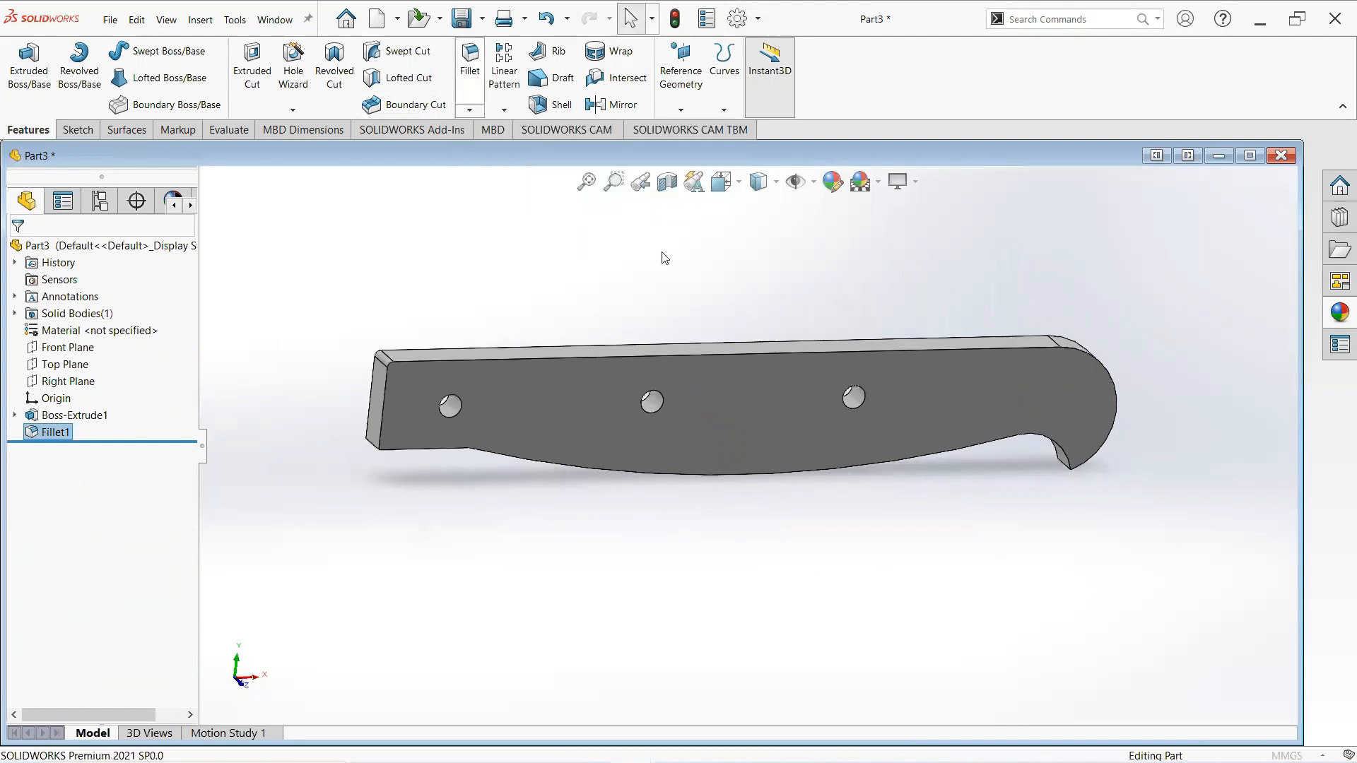
scroll(695, 454, "down", 3)
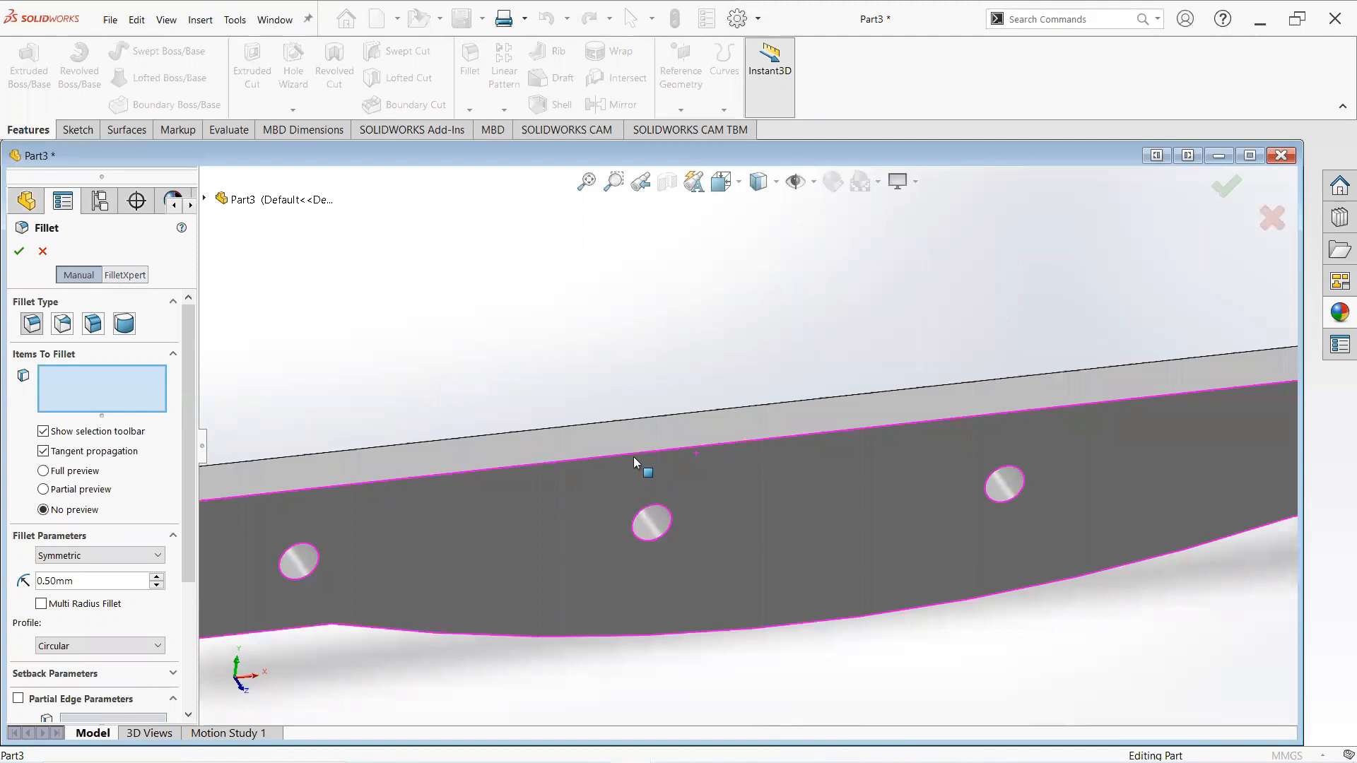
left_click(633, 453)
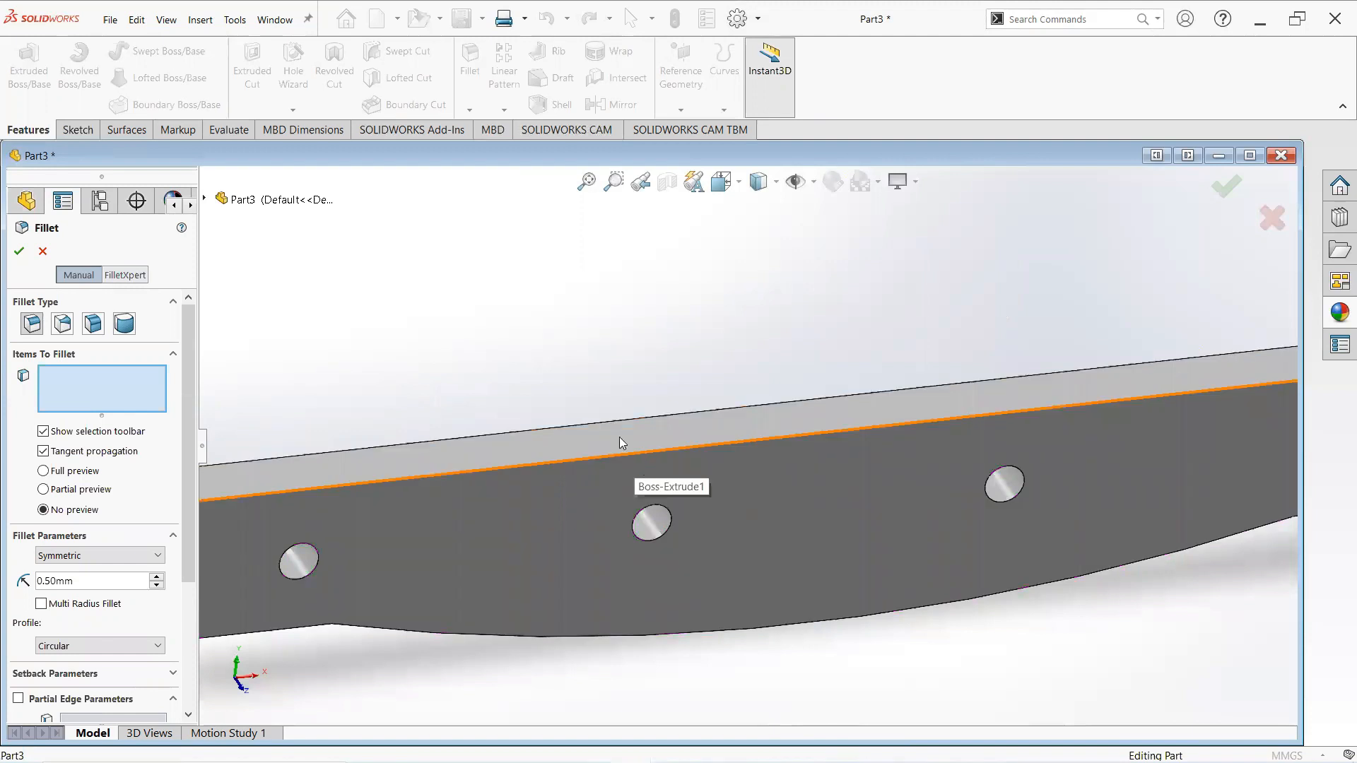
left_click(598, 422)
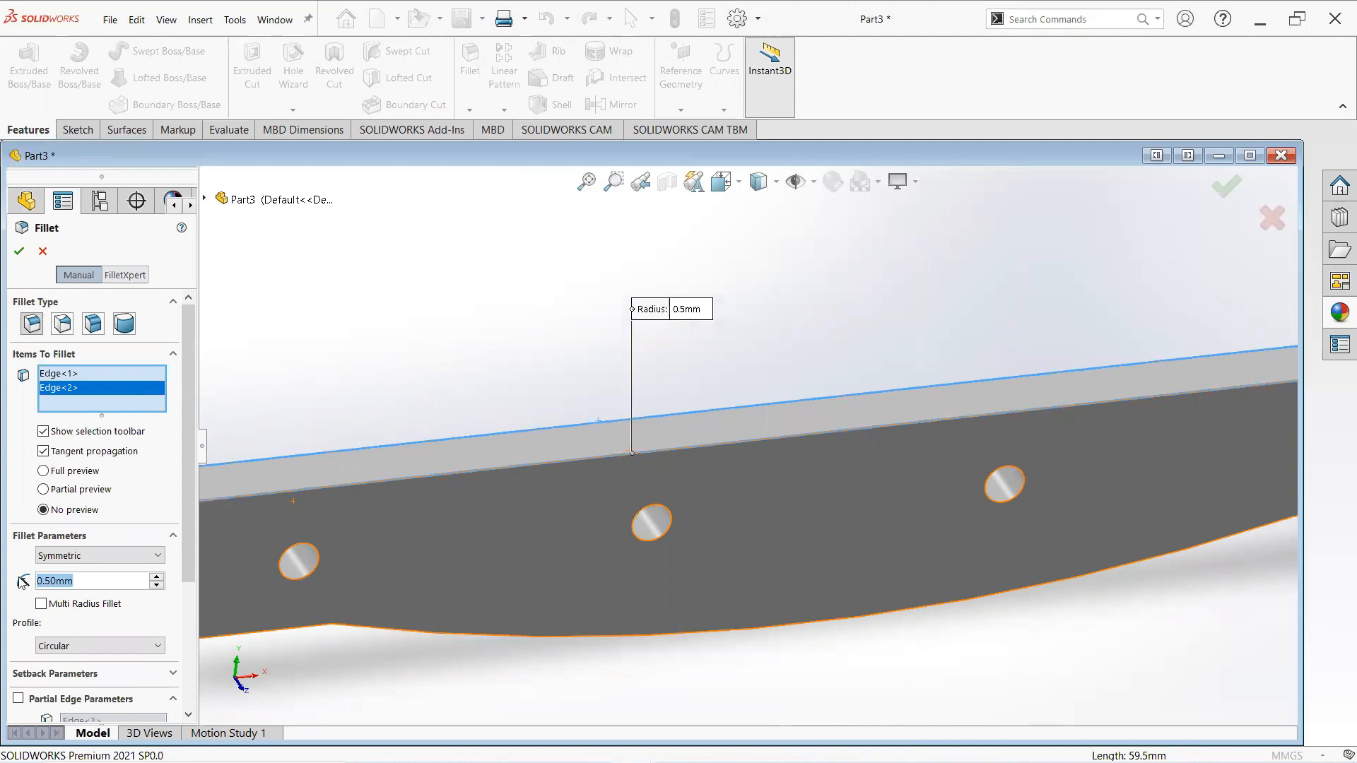
type("1")
key("Return")
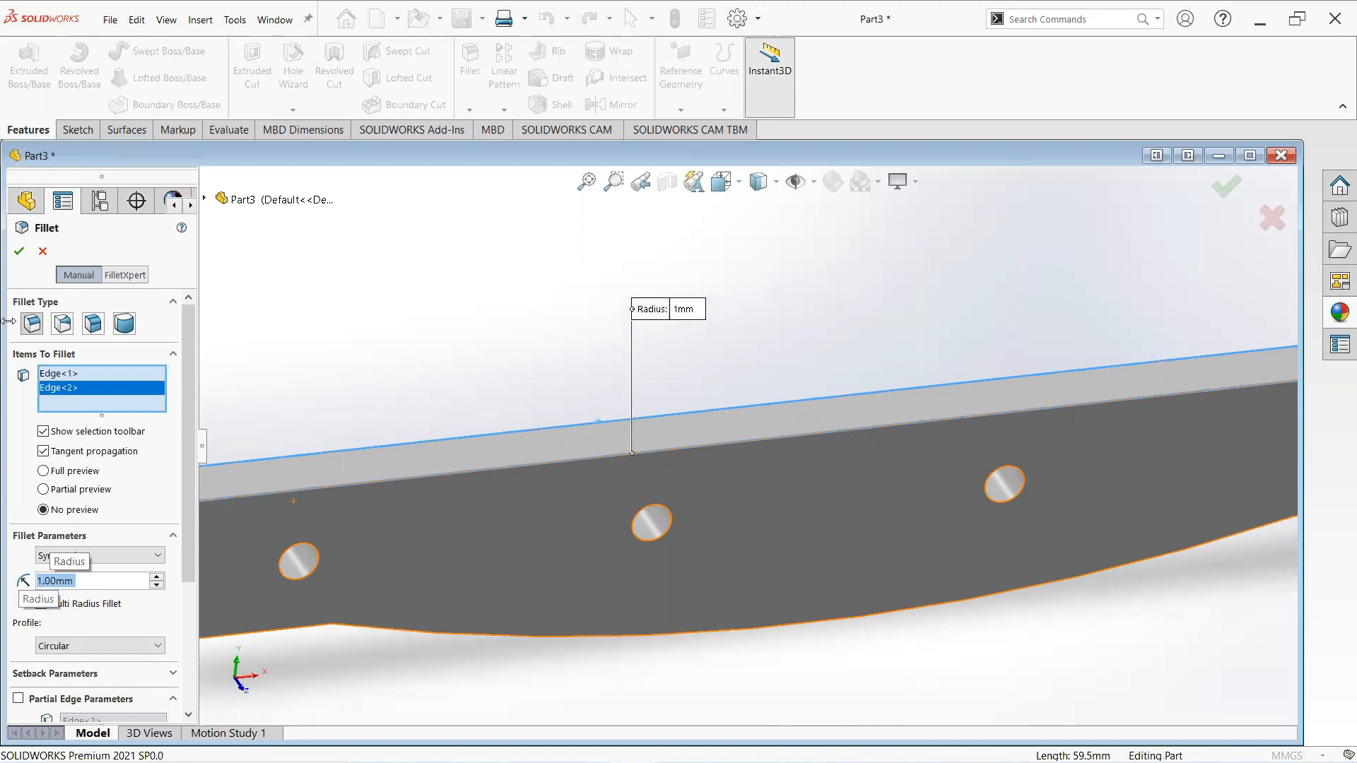
left_click(19, 252)
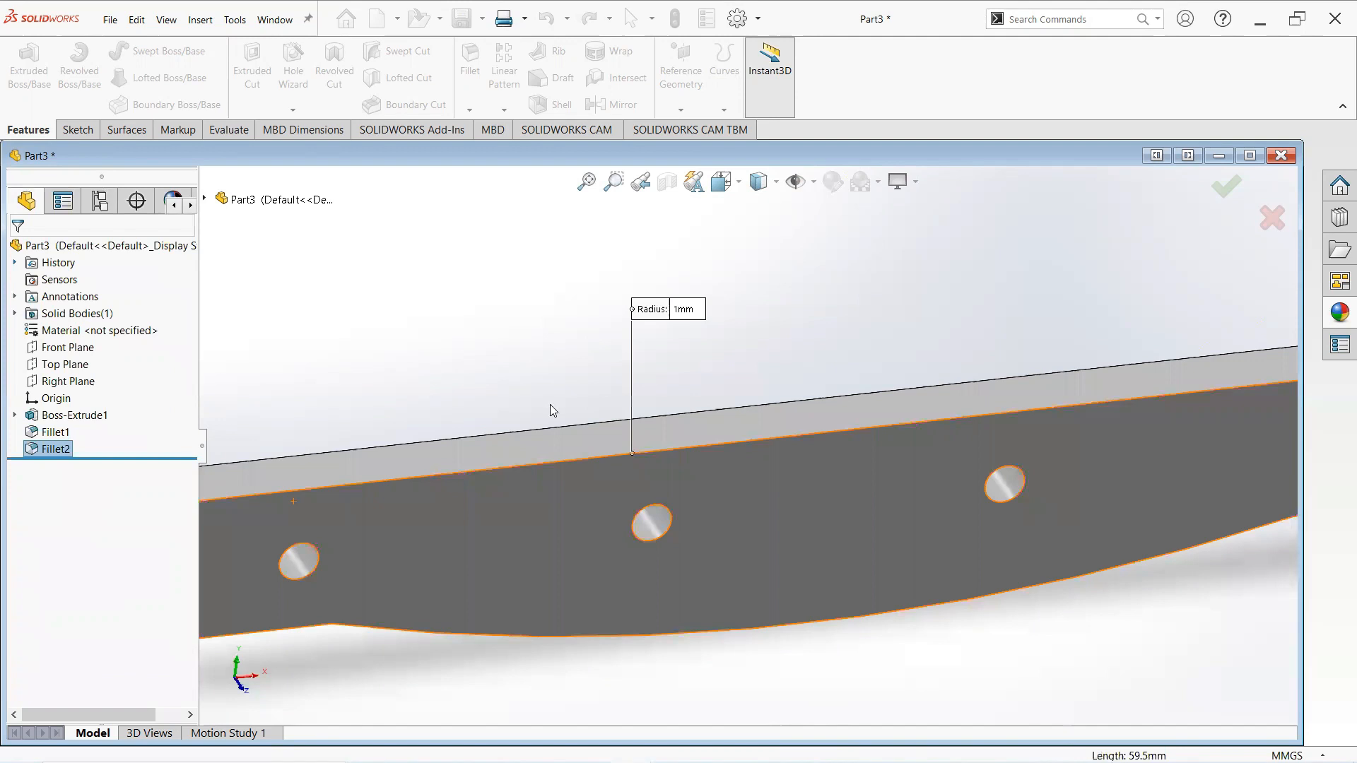
- Save the part as knife part2
scroll(551, 407, "up", 3)
middle_click_drag(584, 436, 528, 420)
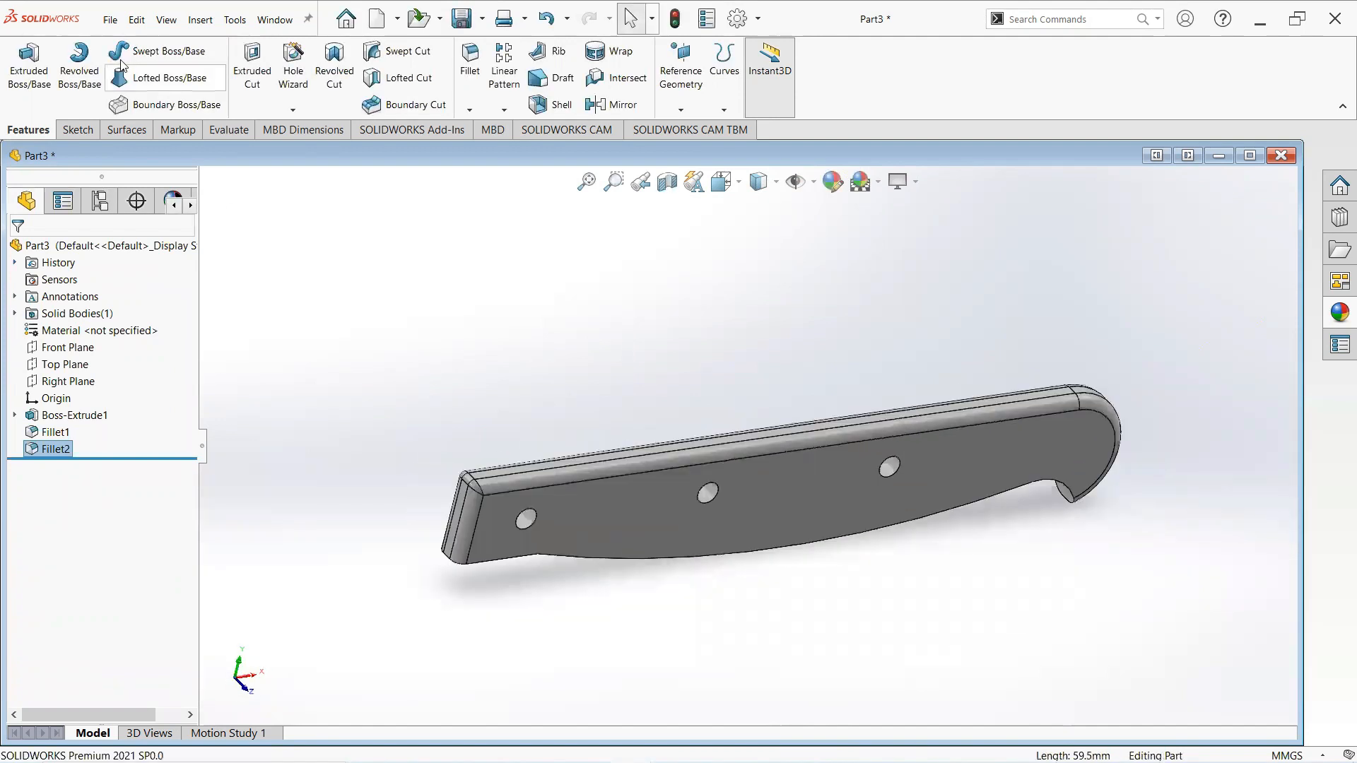
left_click(111, 19)
left_click(413, 277)
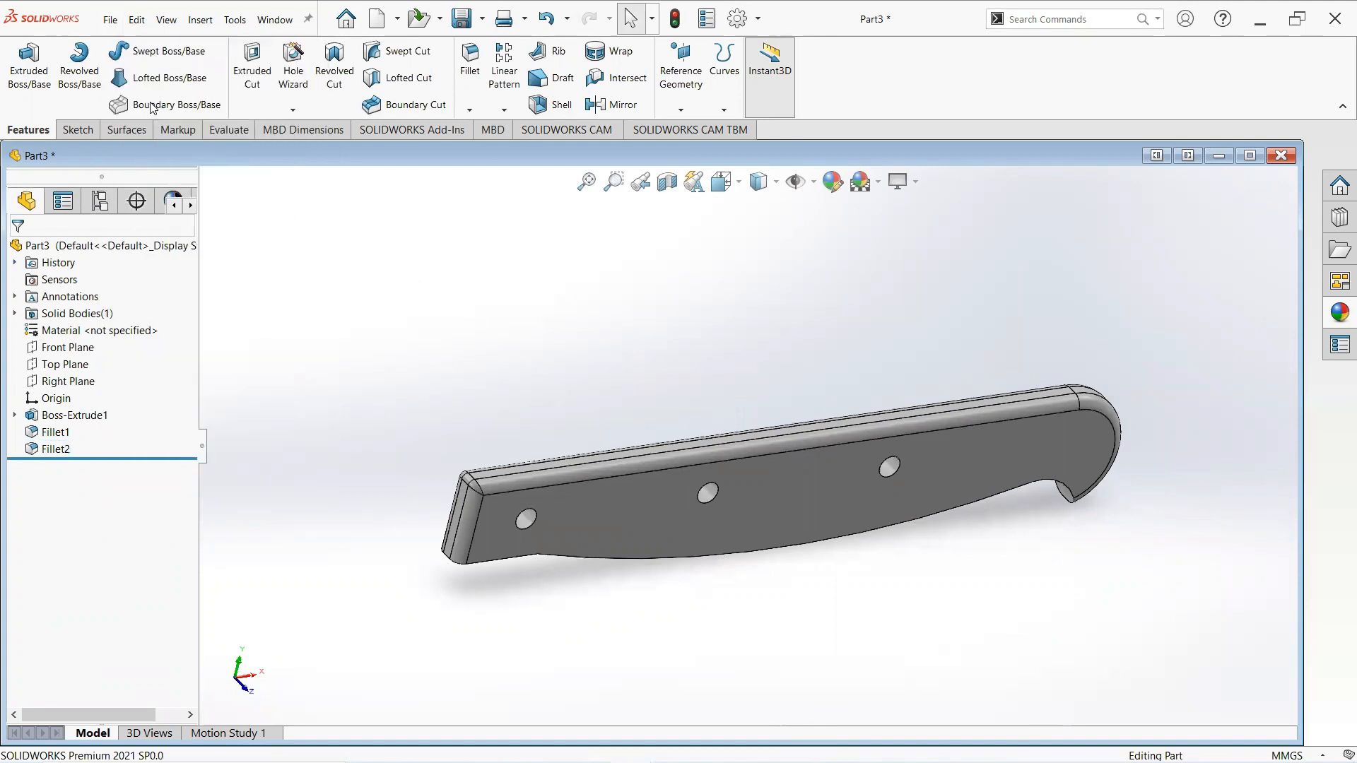
left_click(111, 20)
left_click(145, 205)
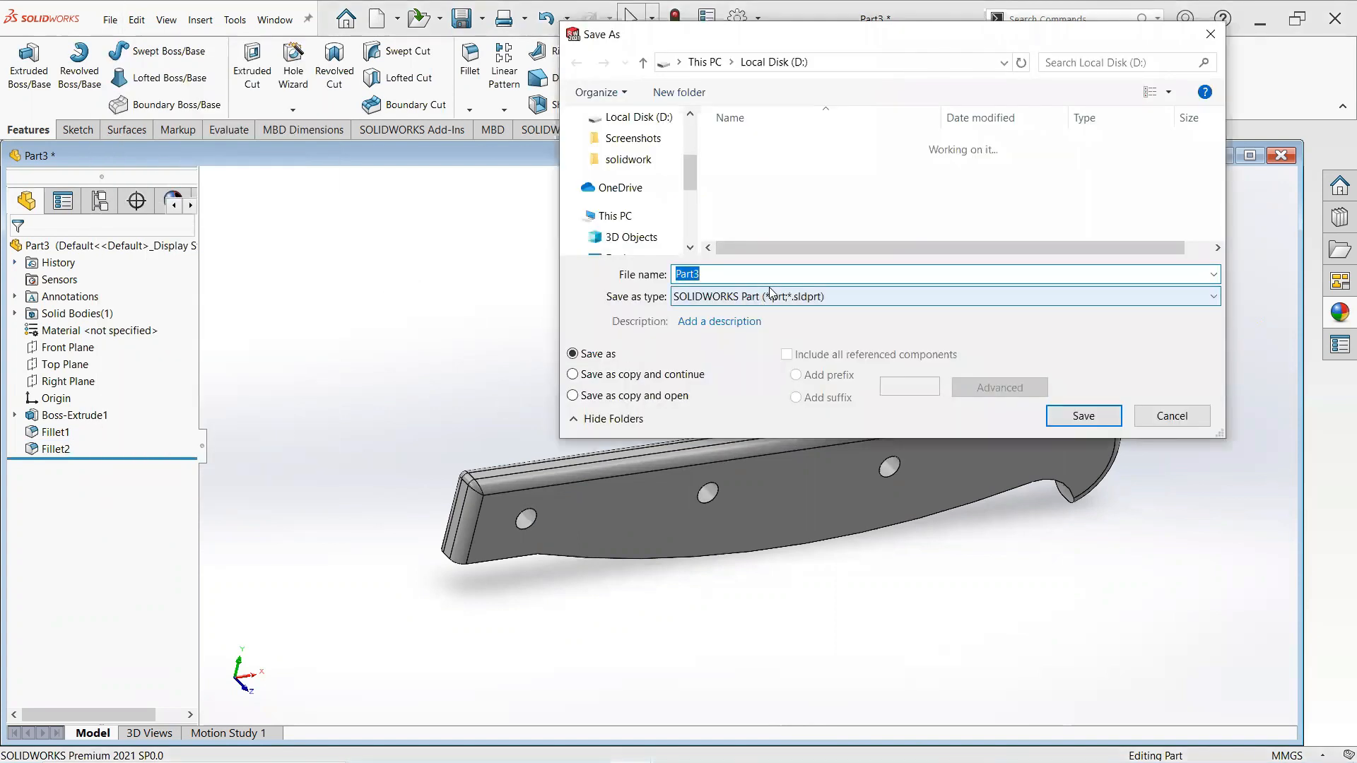
type("knife p")
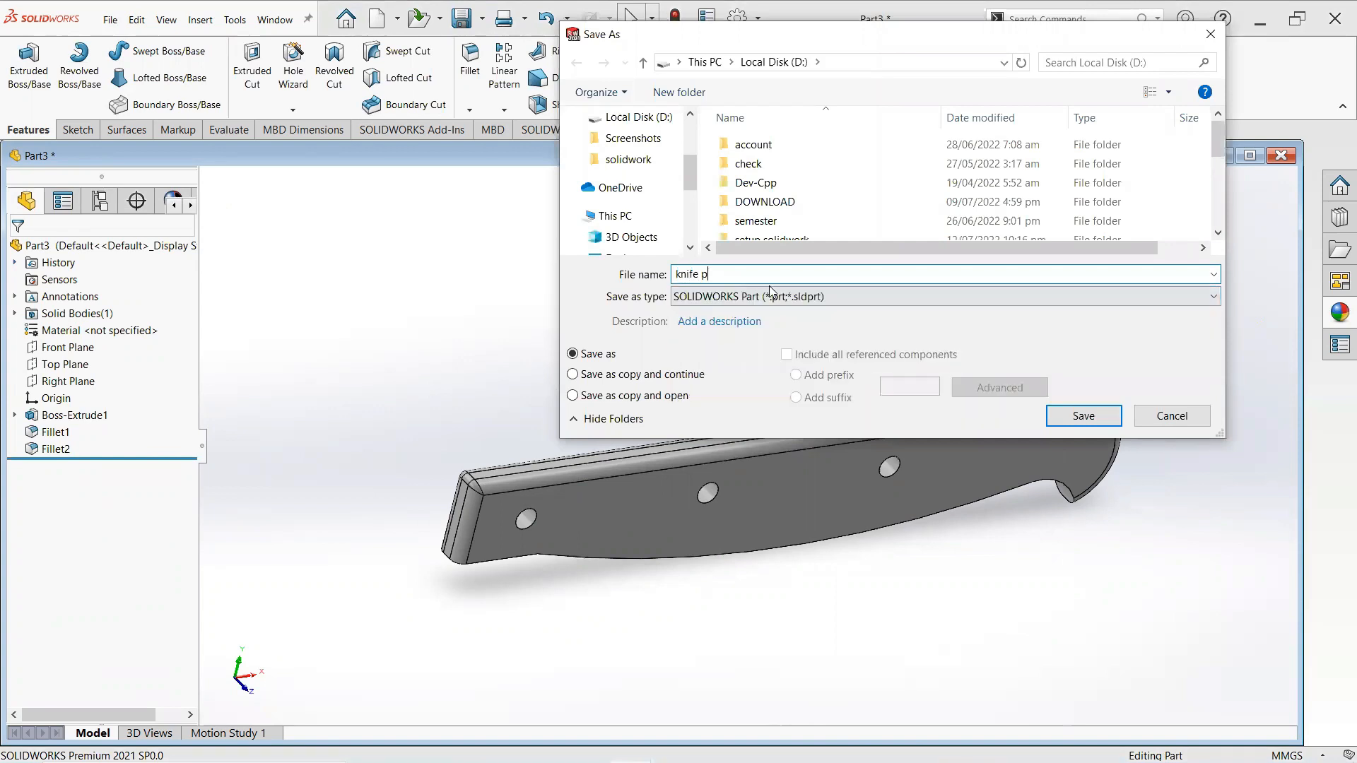
type("art2")
key("Return")
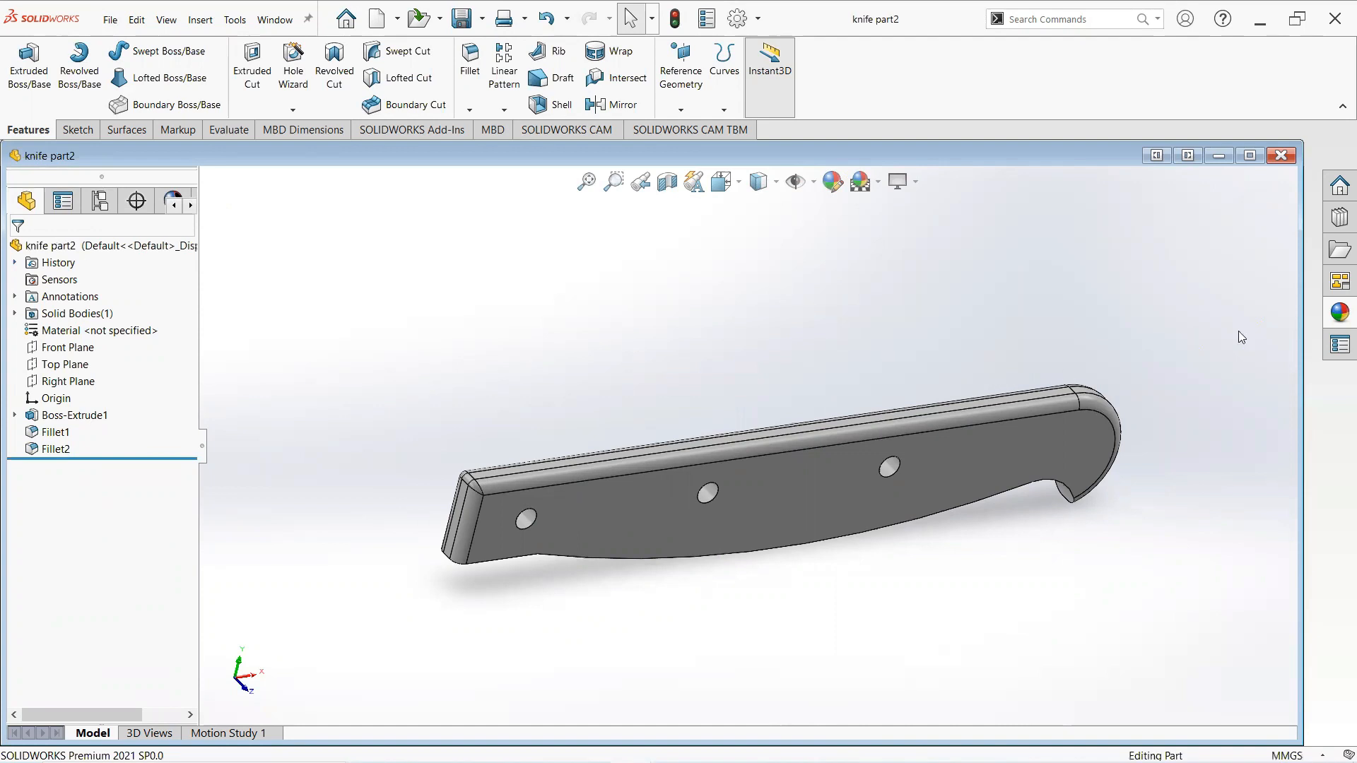
- Apply the polished rosewood 2d wood appearance to the part
left_click(1338, 314)
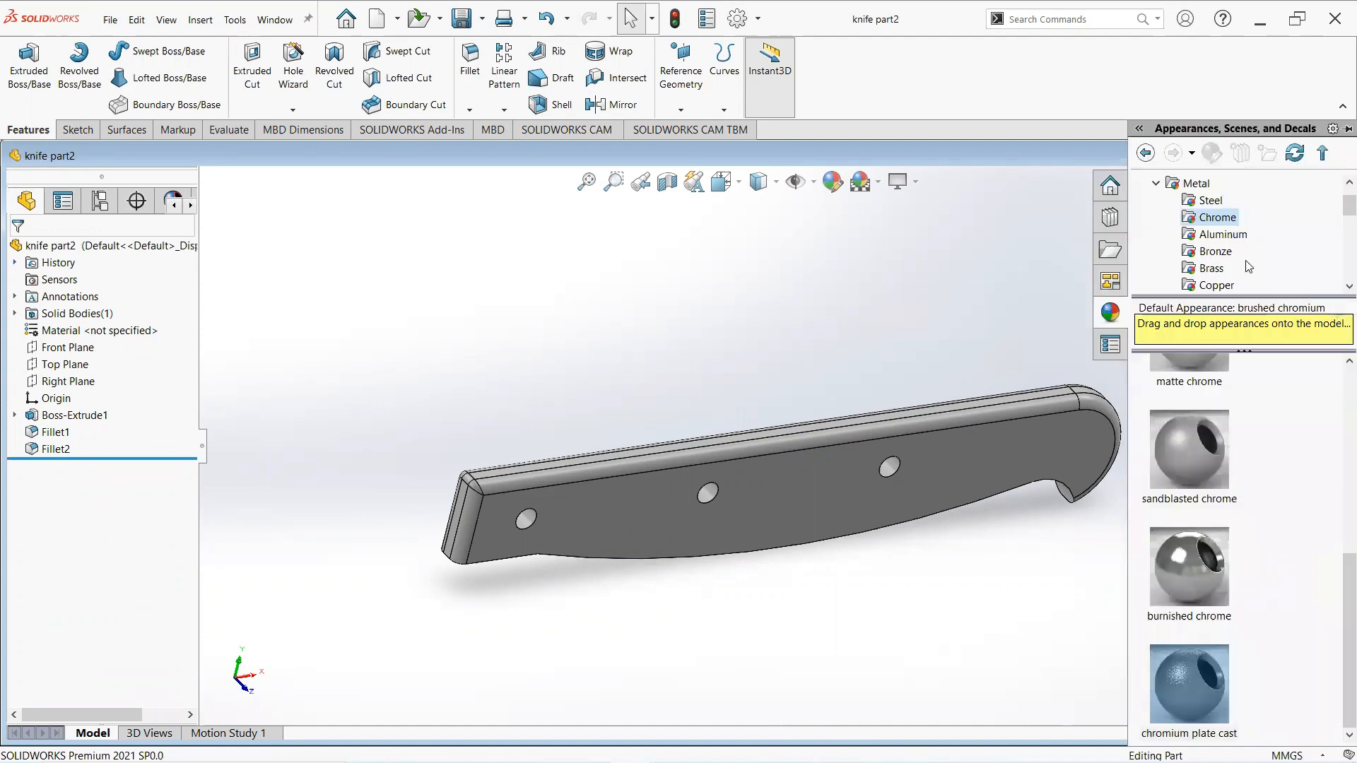
scroll(1258, 276, "down", 5)
scroll(1248, 266, "down", 1)
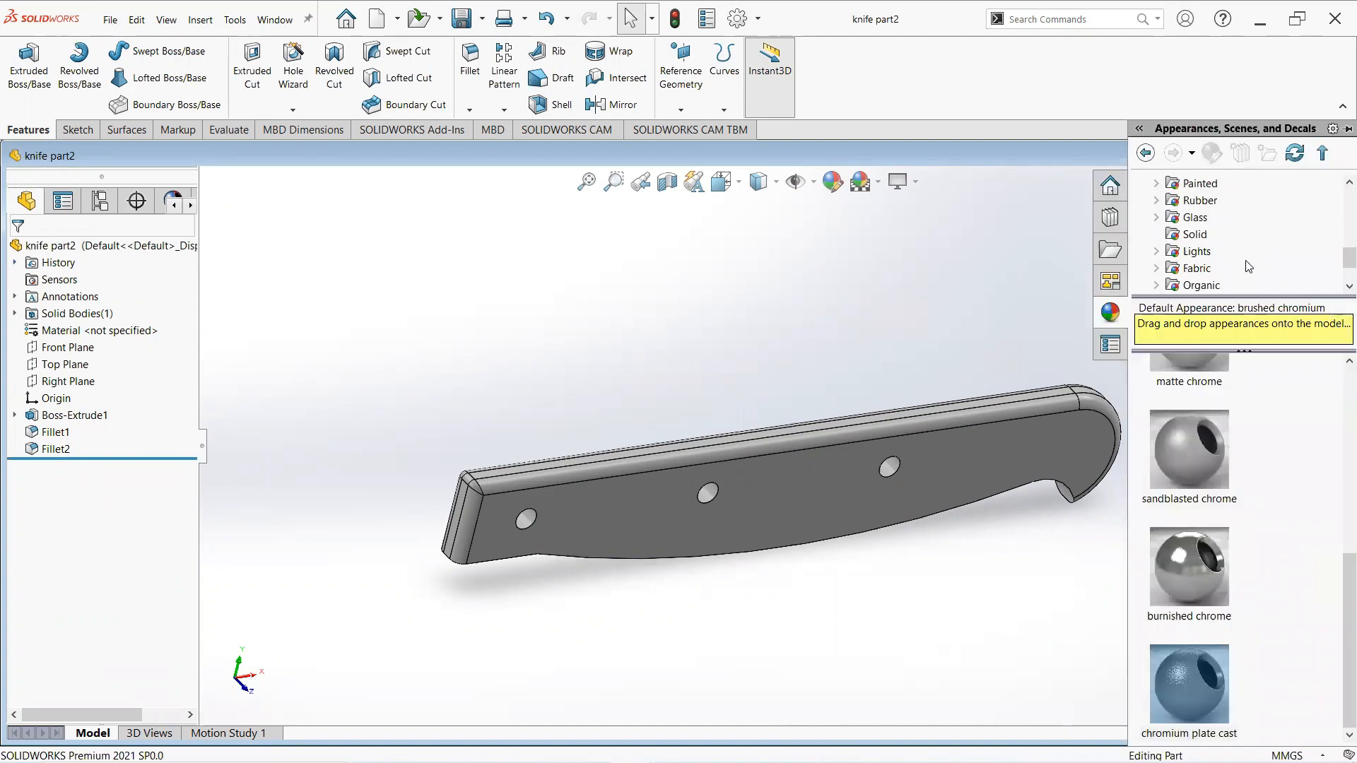
scroll(1164, 283, "down", 1)
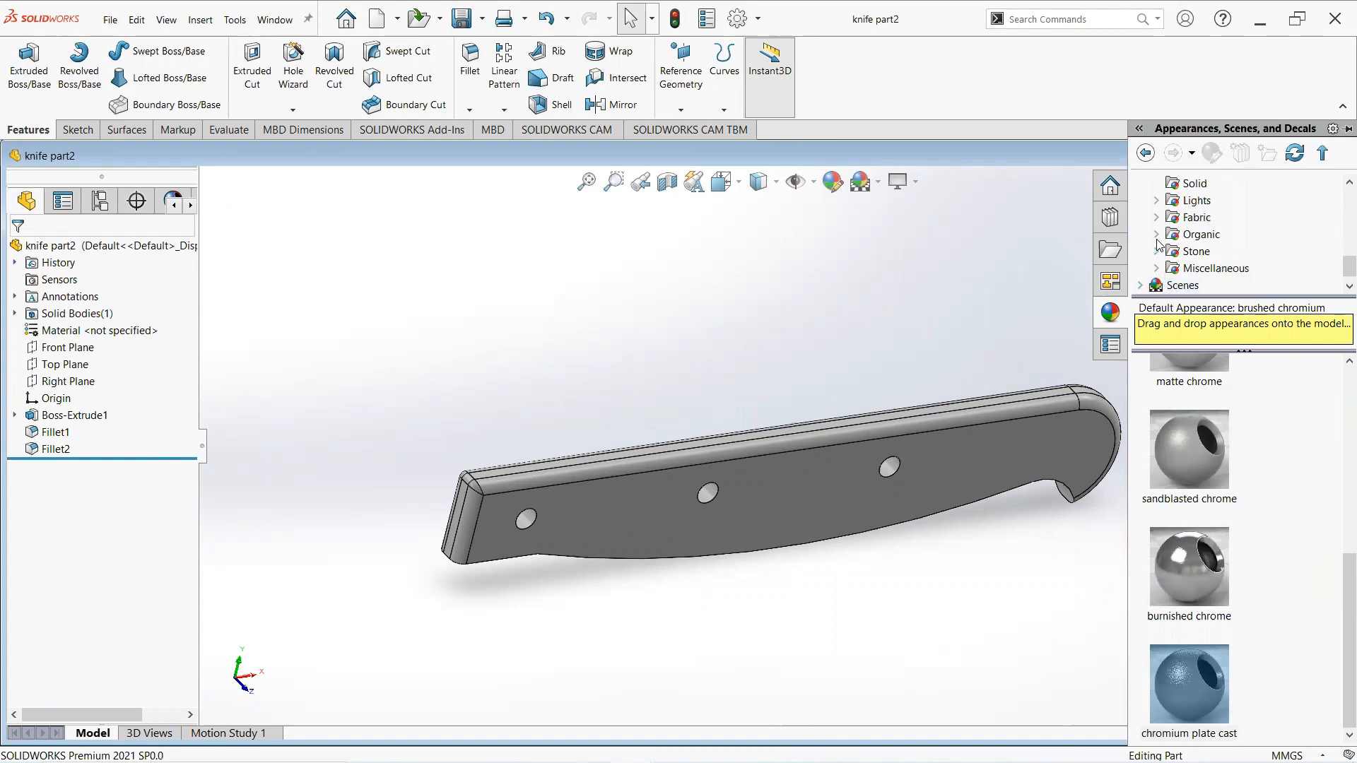
left_click(1158, 235)
left_click(1213, 200)
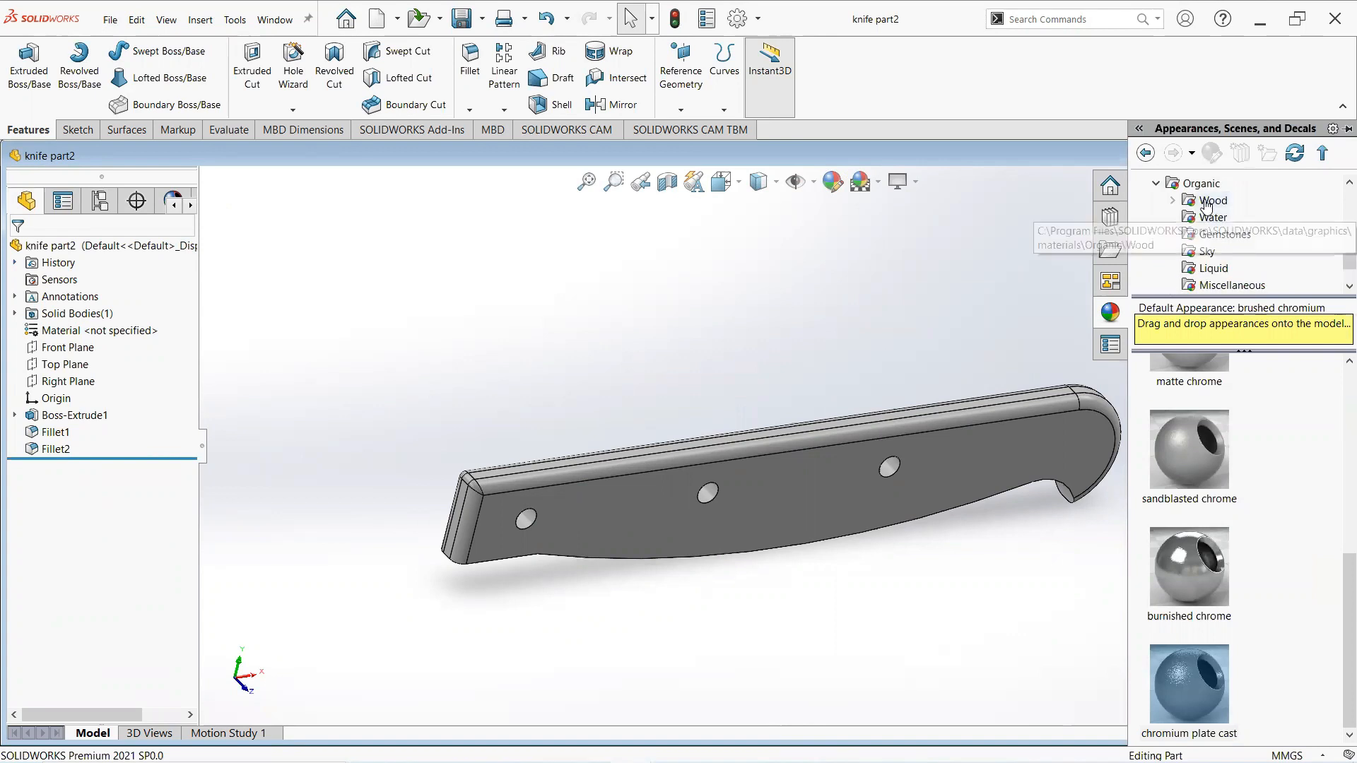
mouse_move(1225, 495)
scroll(1224, 490, "up", 3)
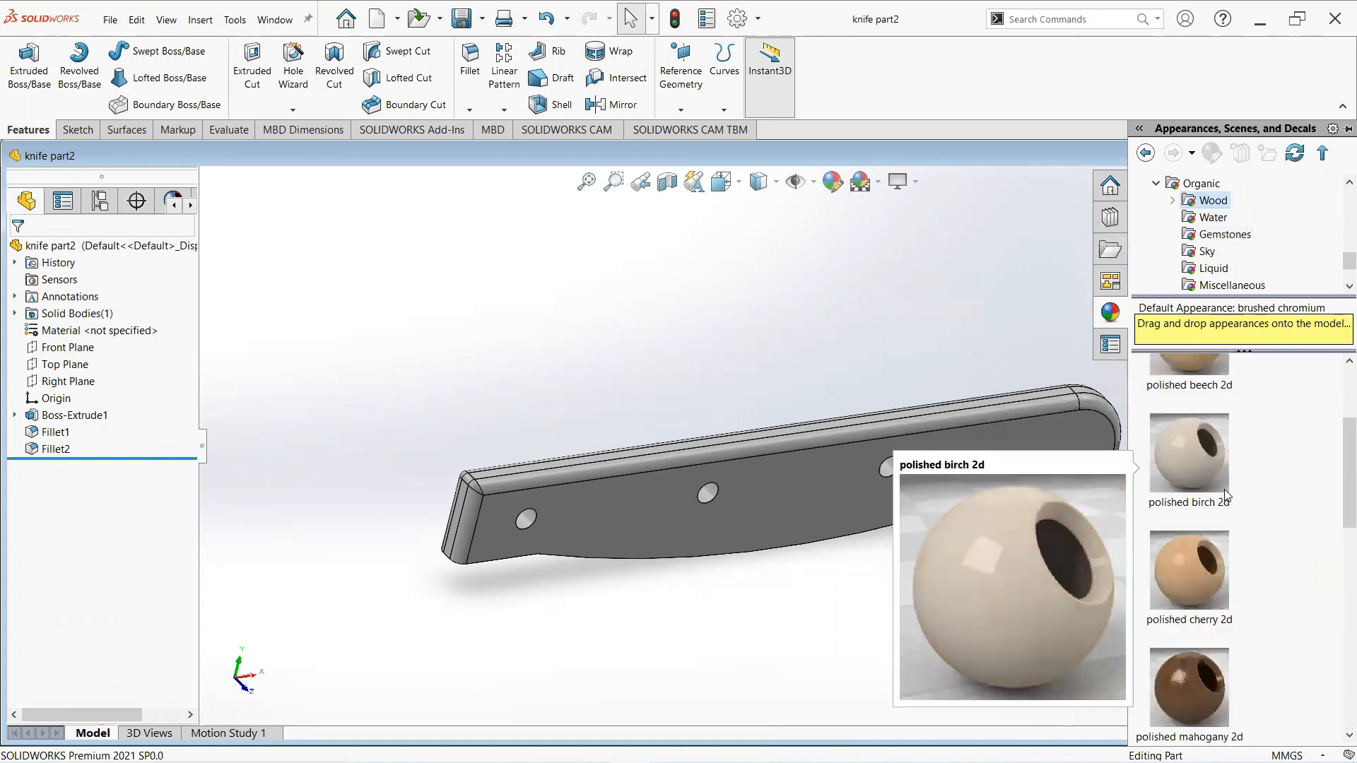
scroll(1224, 489, "down", 6)
right_click(1209, 469)
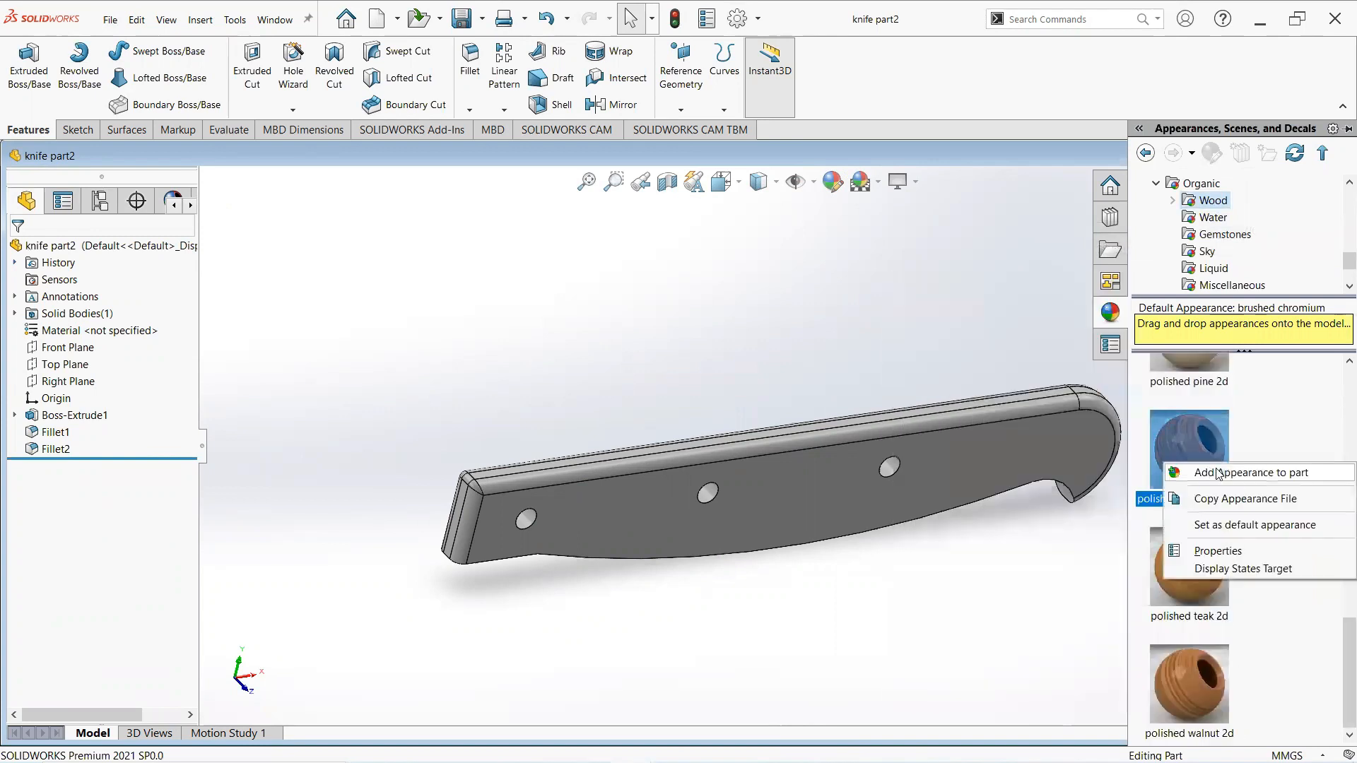
left_click(1216, 472)
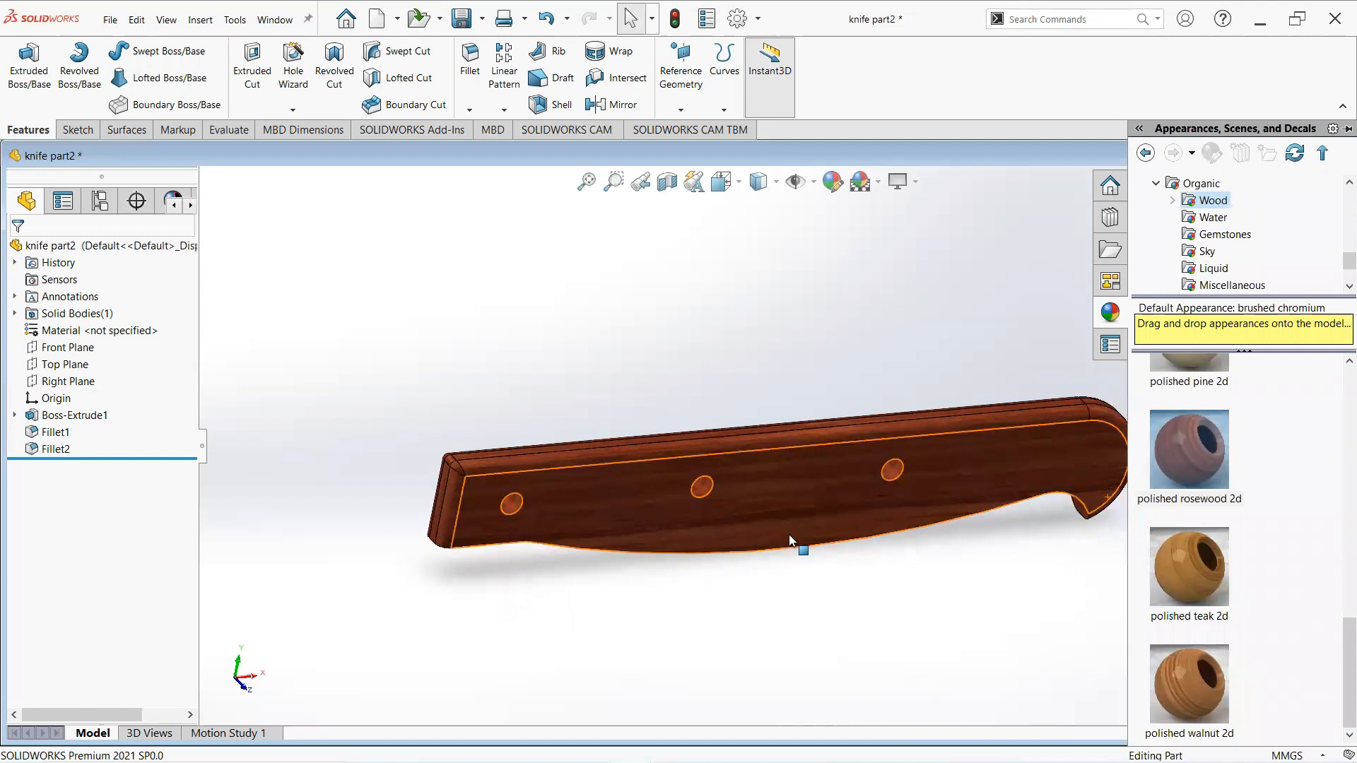
- Save the part with its new appearance
scroll(789, 534, "up", 3)
middle_click_drag(825, 501, 862, 424)
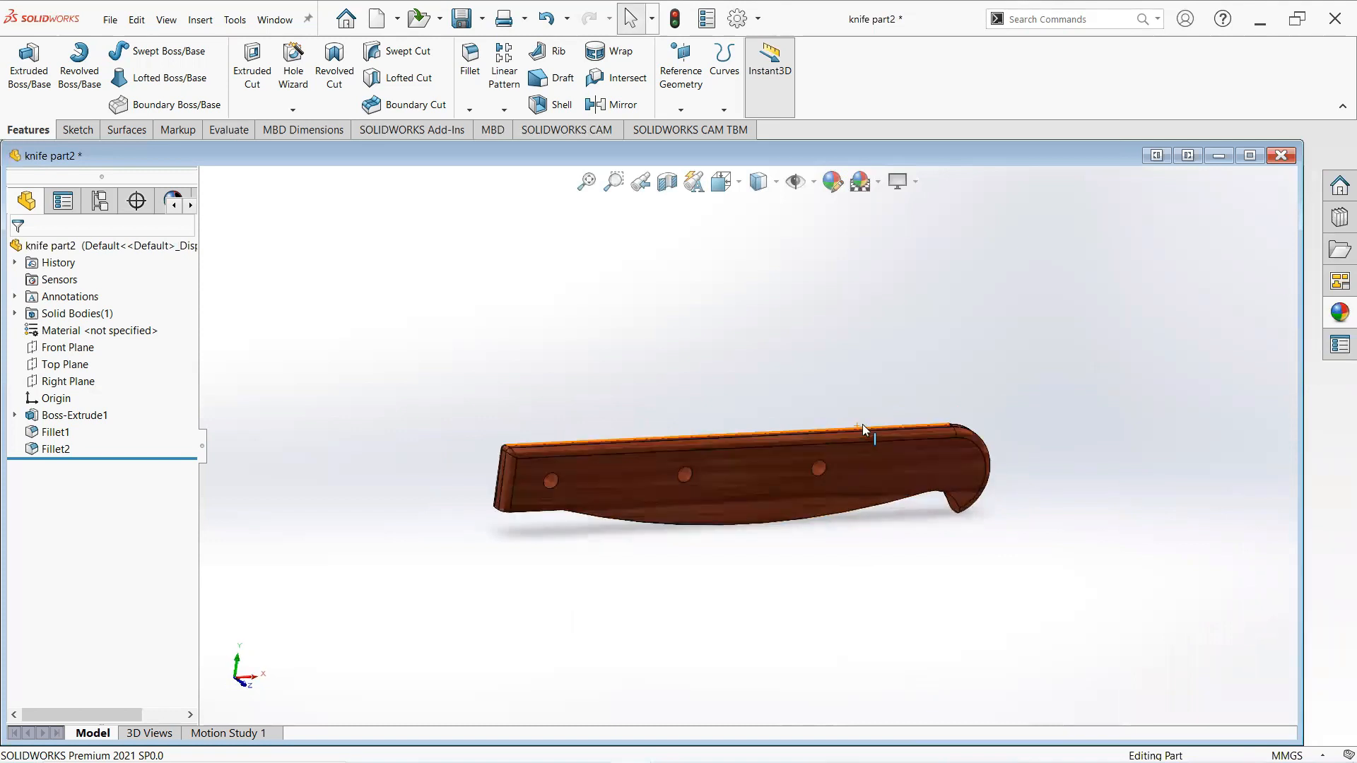
left_click(111, 22)
left_click(157, 191)
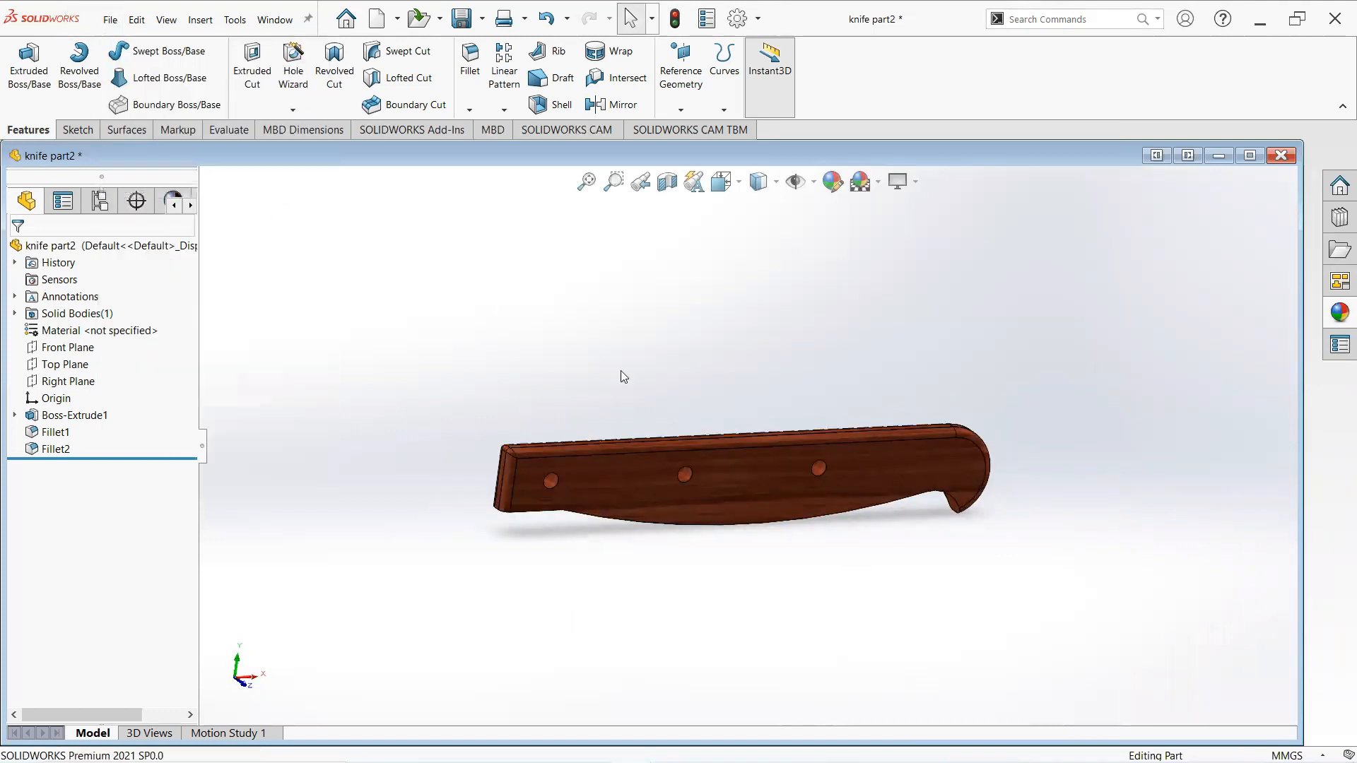
middle_click_drag(755, 401, 756, 385)
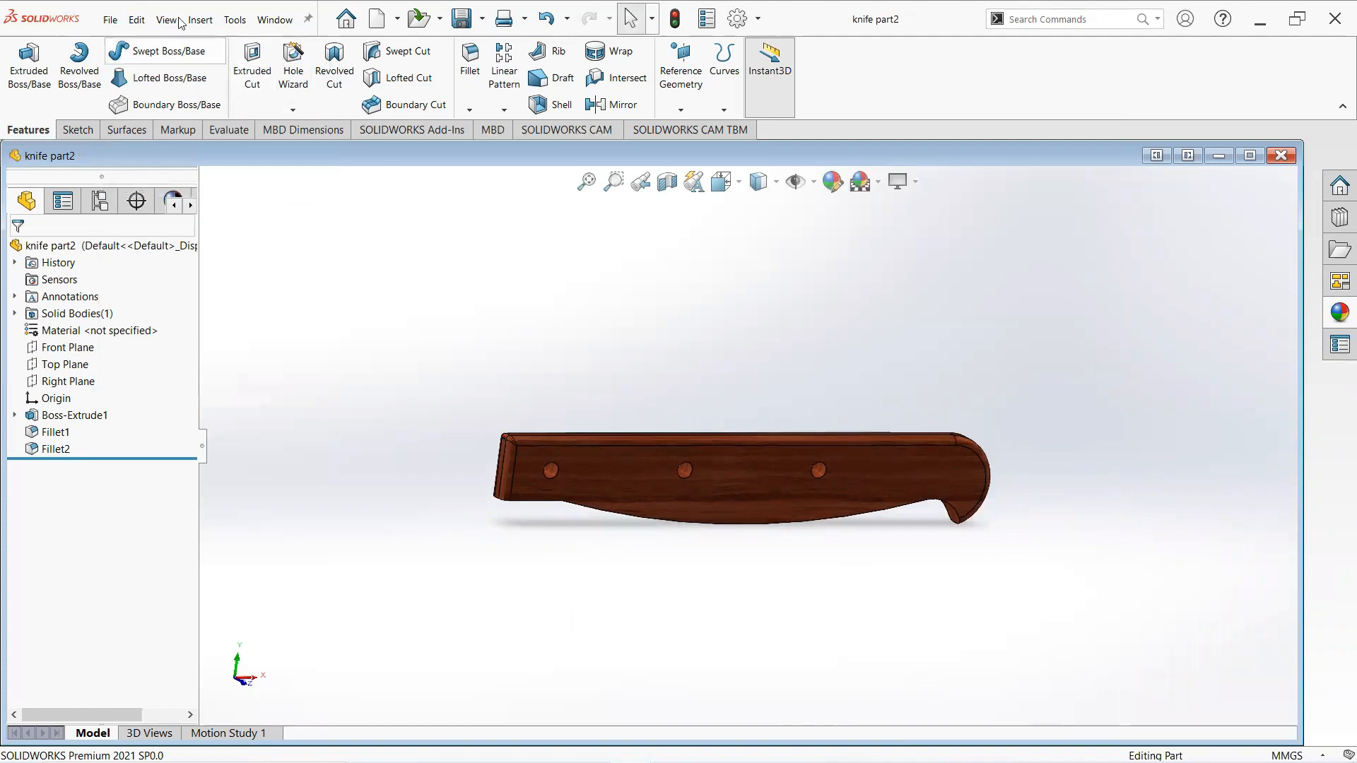
- Create a new assembly document
left_click(106, 20)
left_click(127, 49)
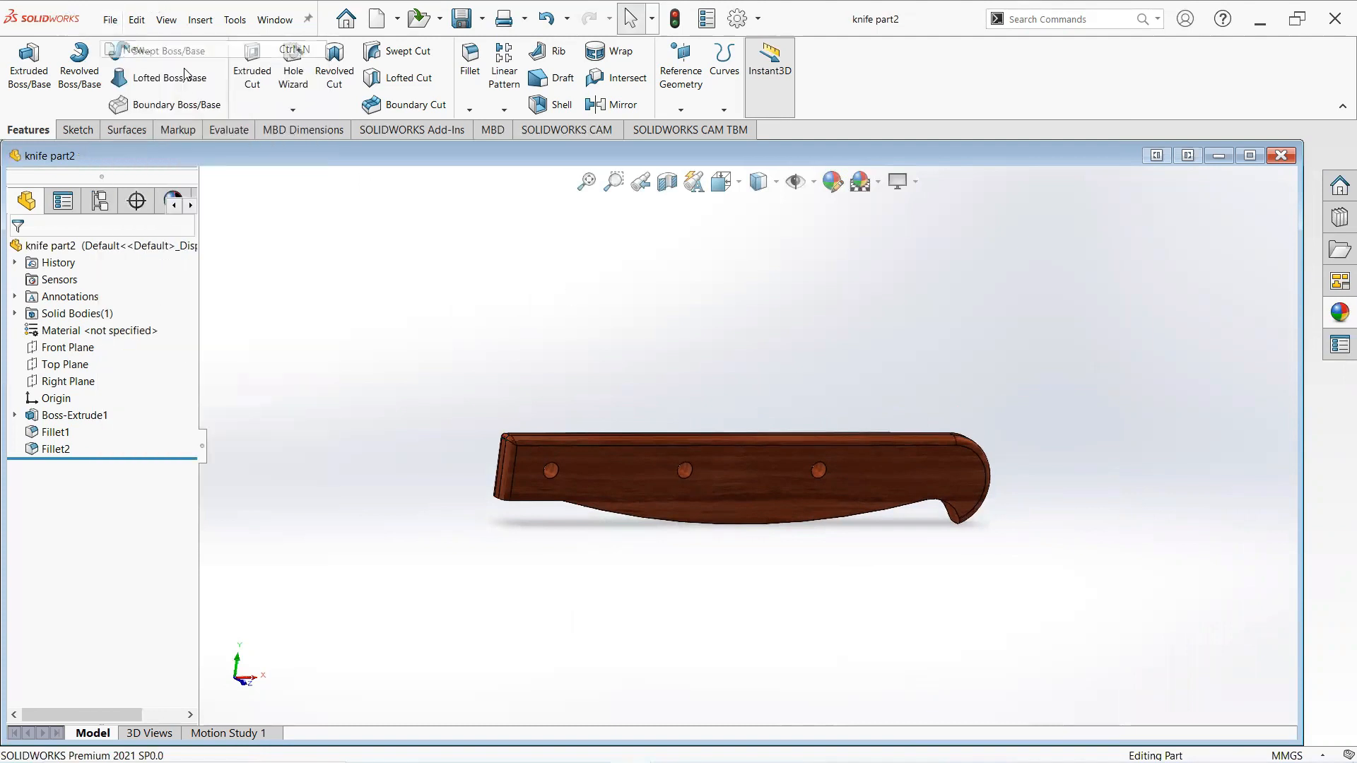
left_click(505, 359)
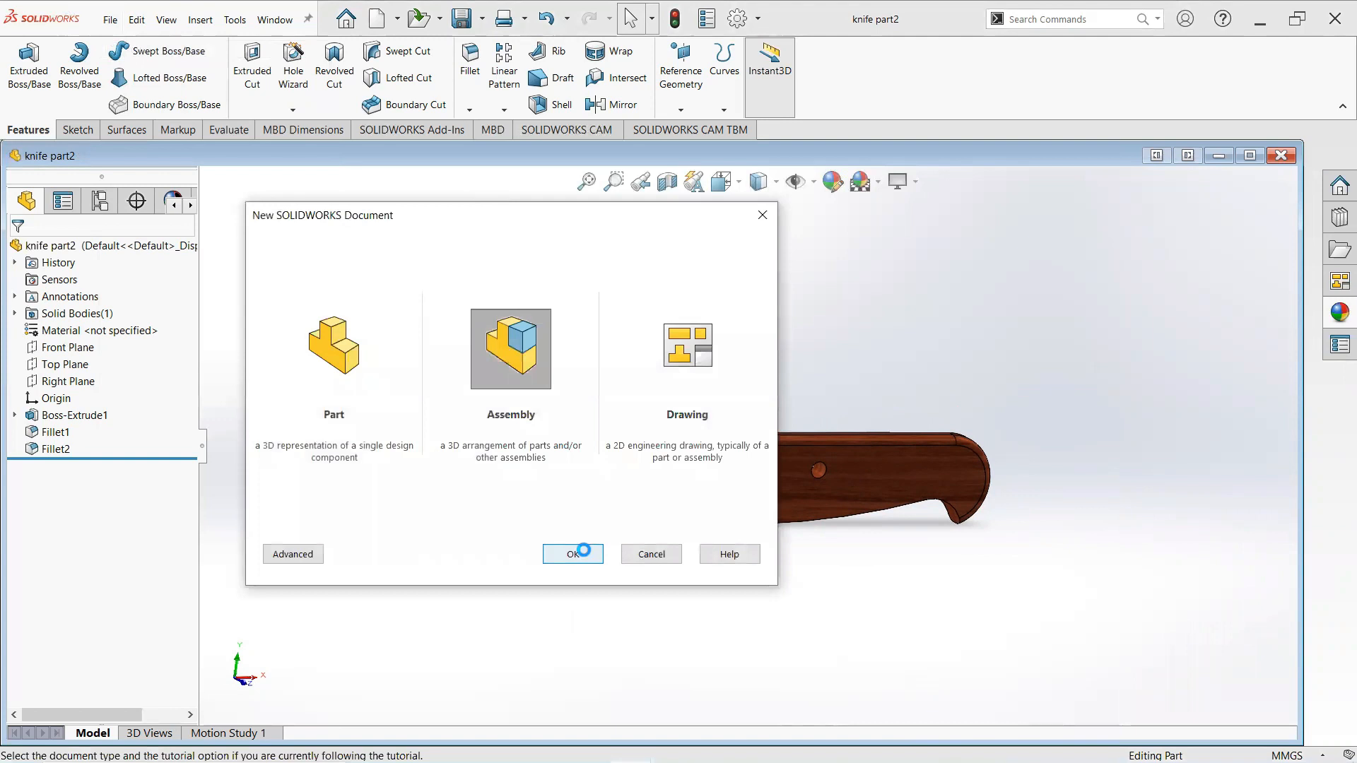
left_click(580, 555)
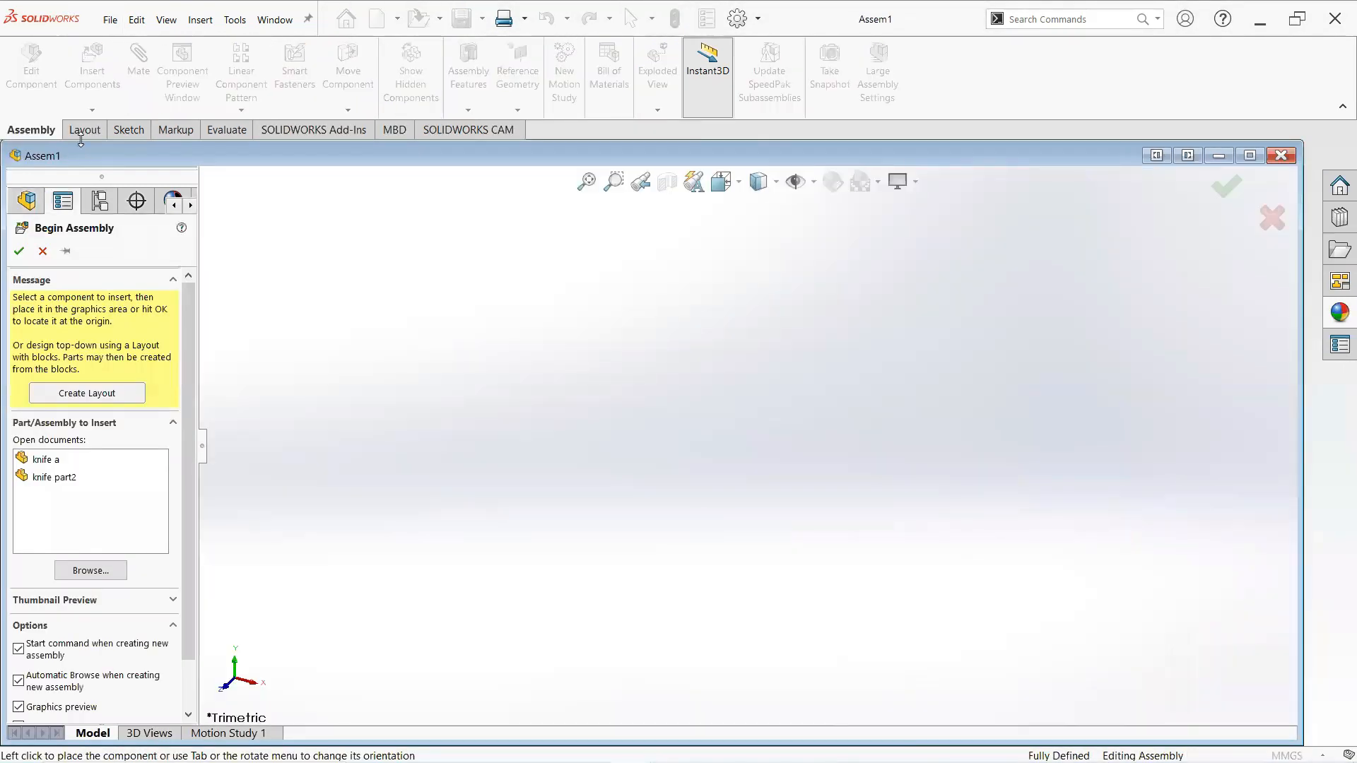
- Place the knife a component in the assembly and insert a knife part2 handle below the blade
left_click(35, 460)
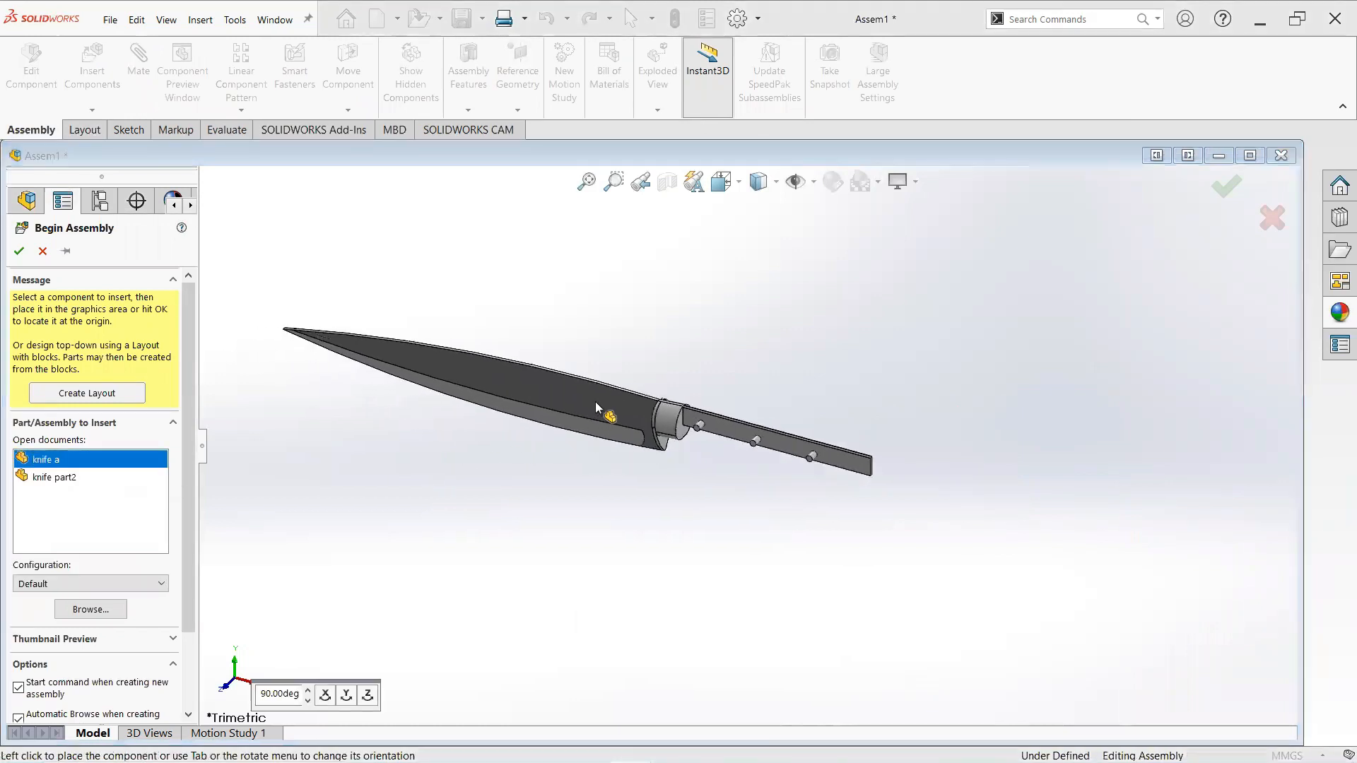
left_click(596, 401)
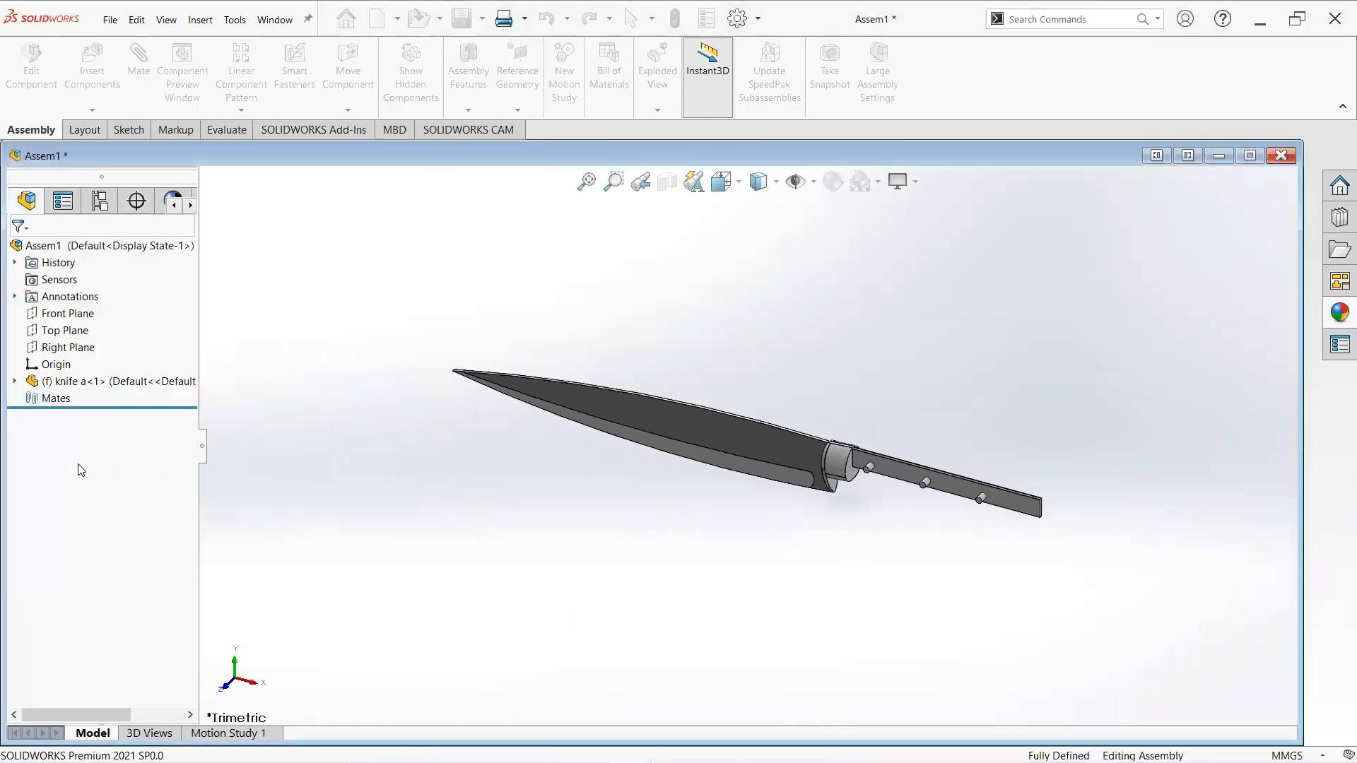
left_click(92, 71)
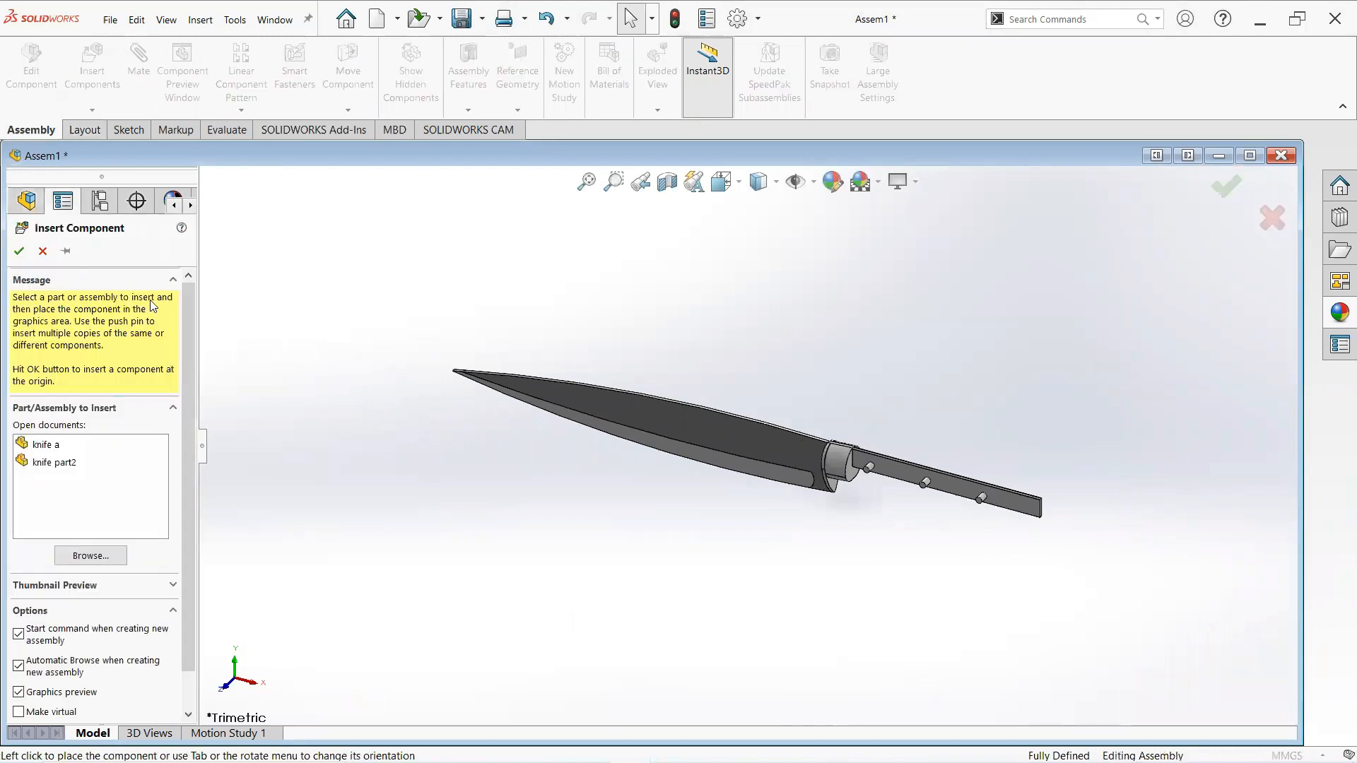
left_click(71, 463)
left_click(436, 509)
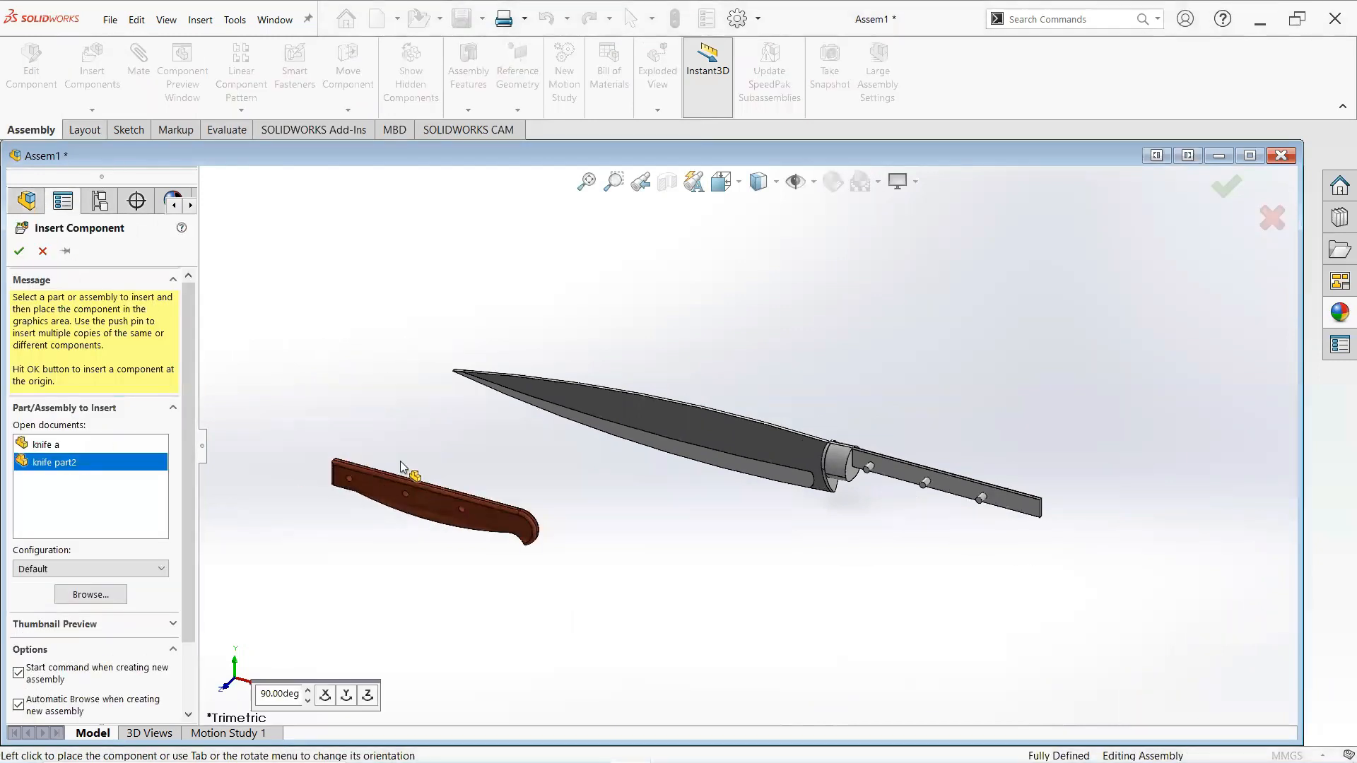
- Insert a second copy of knife part2 above the blade
left_click(104, 76)
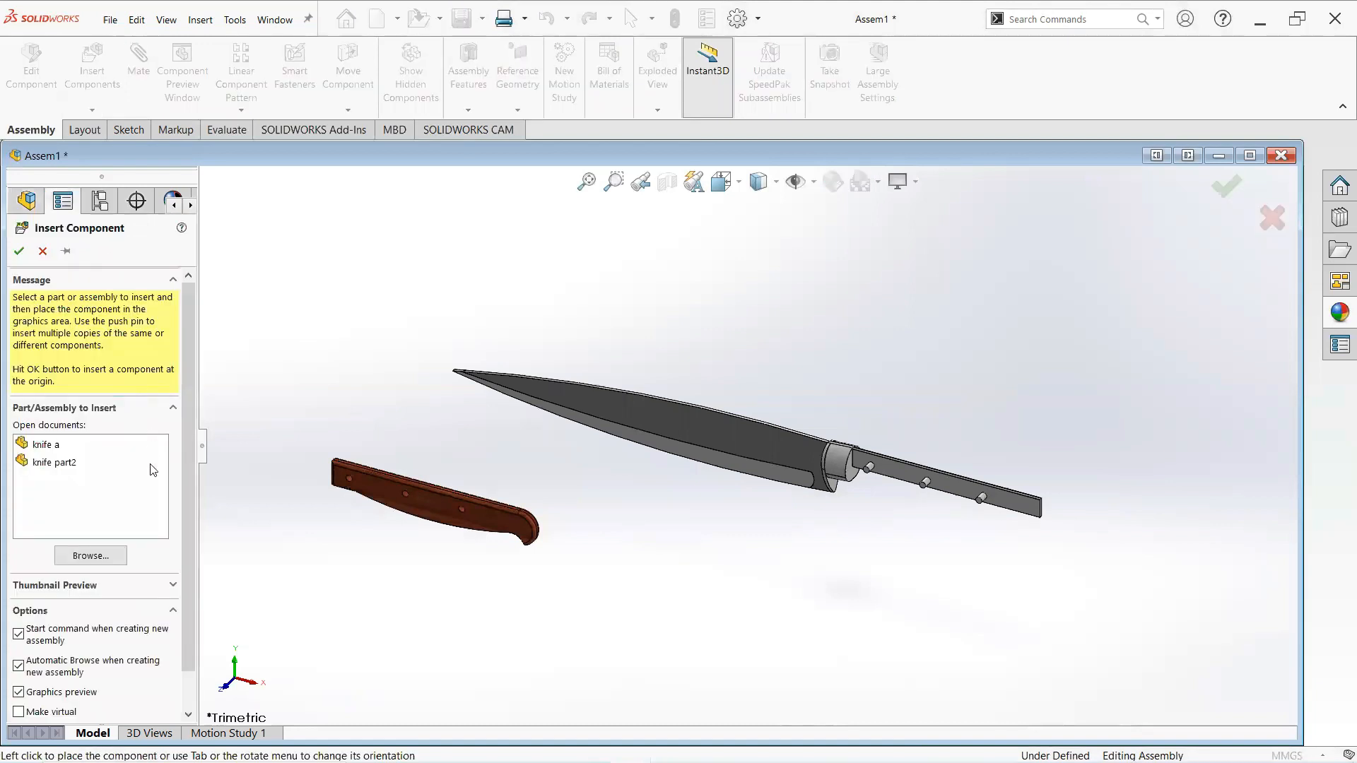
left_click(65, 465)
left_click(385, 346)
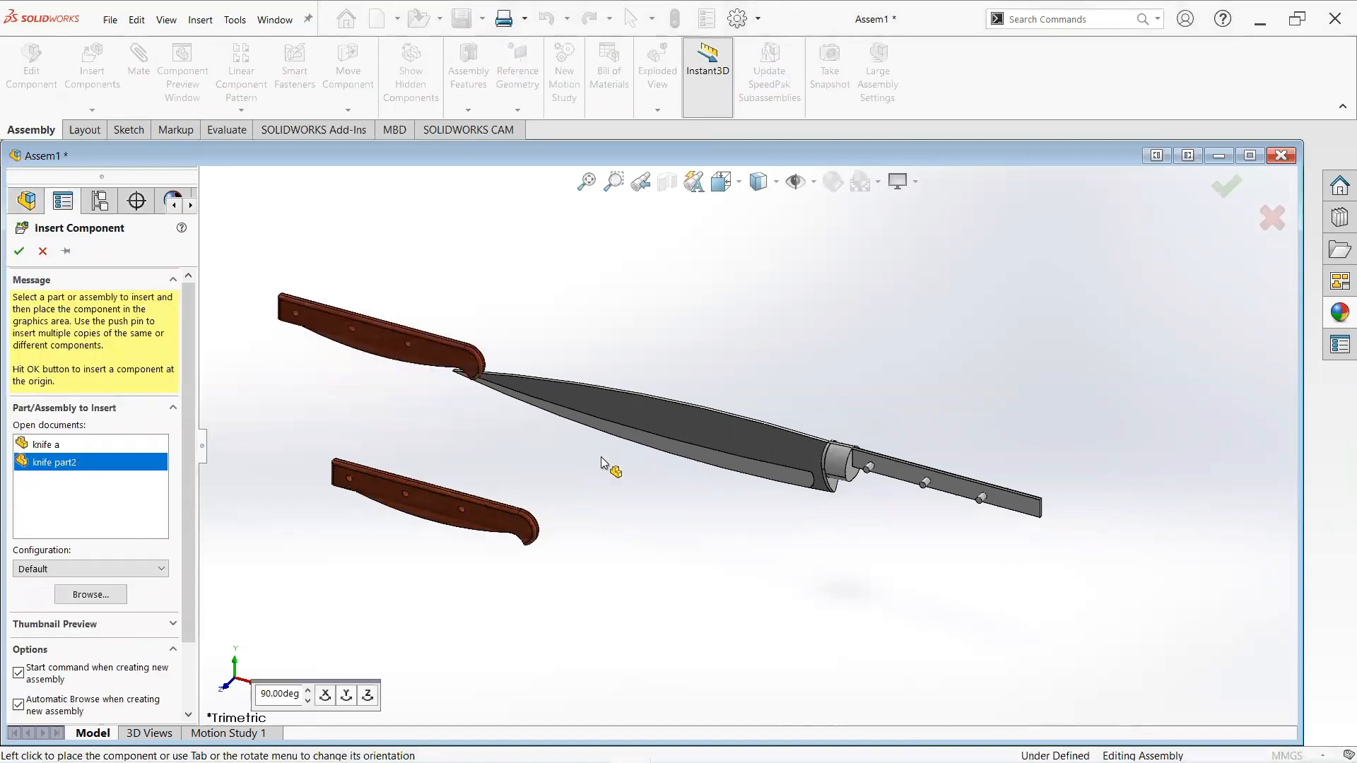
- Mate the first wooden handle's front hole concentric with the first pin on the blade's tang
middle_click_drag(773, 523, 905, 489)
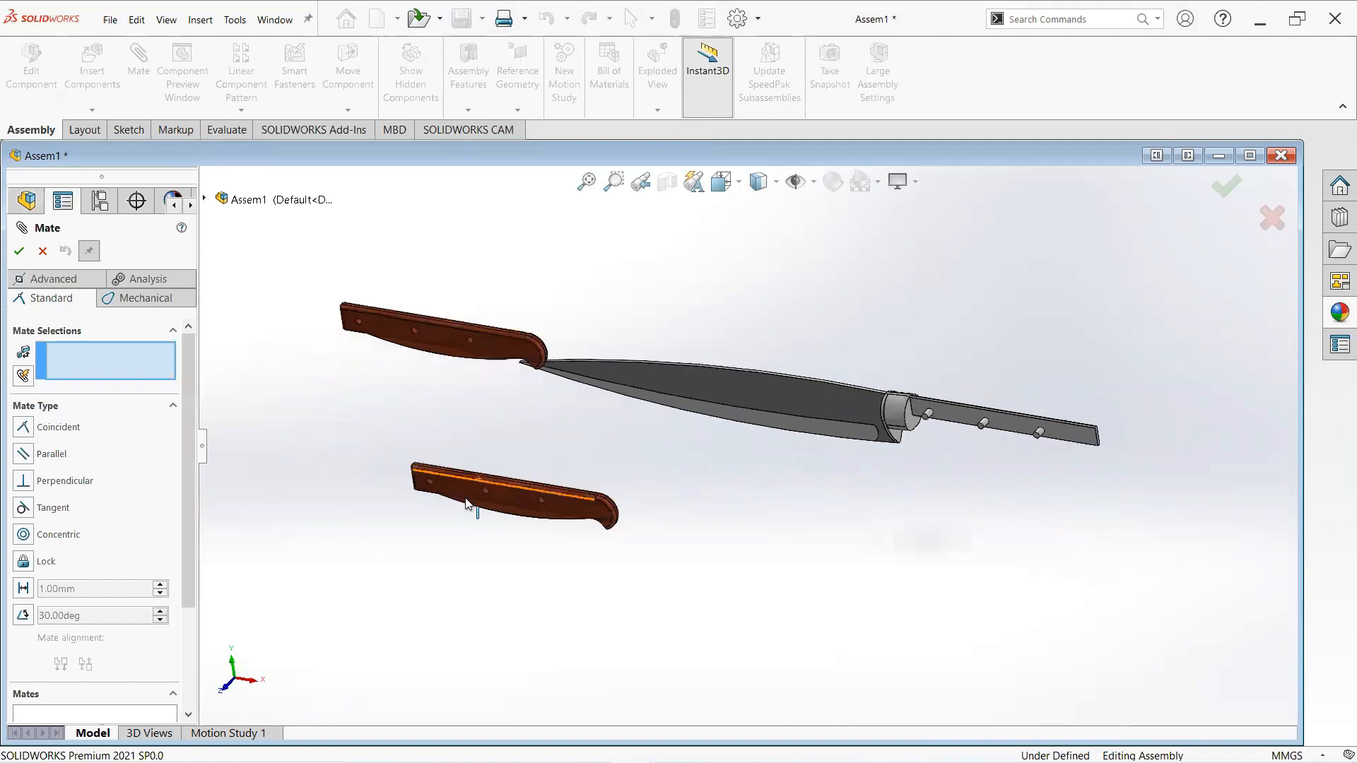
scroll(474, 470, "down", 5)
scroll(486, 448, "down", 2)
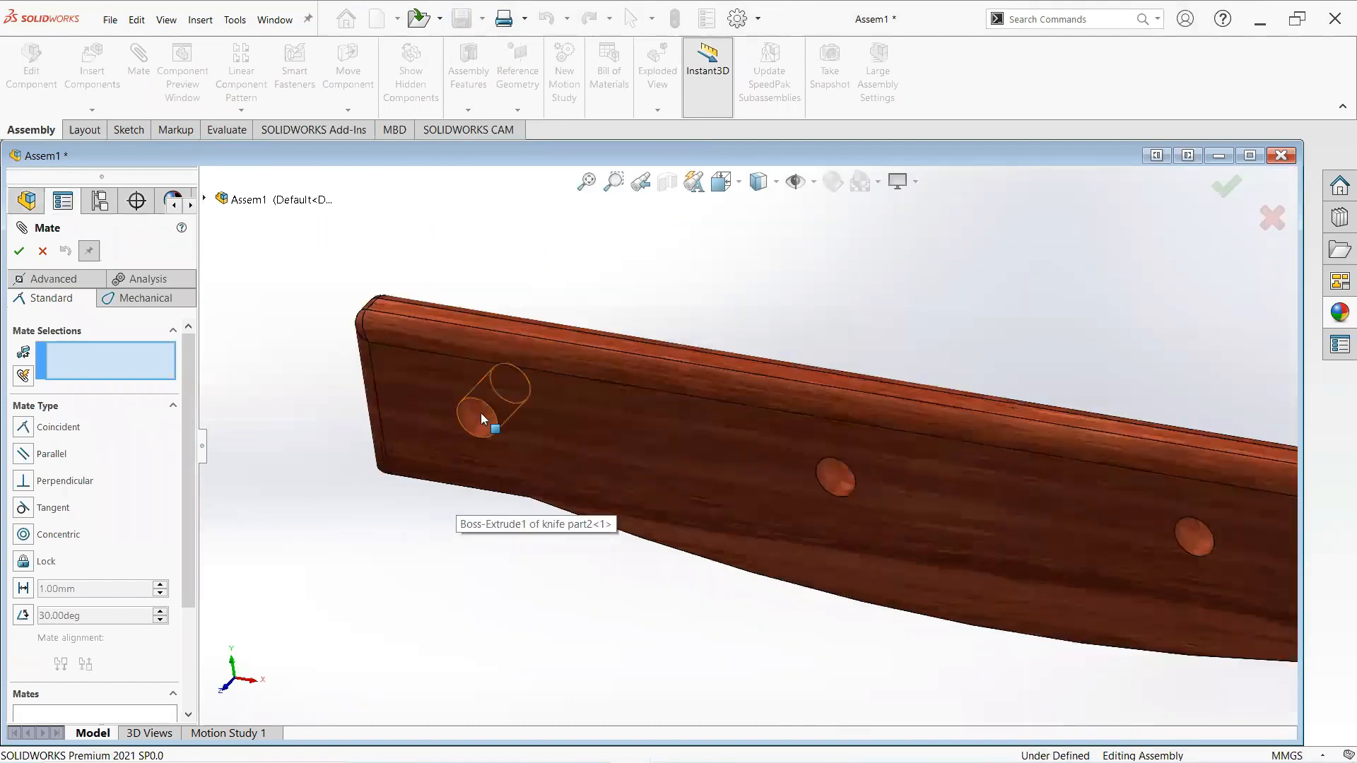
left_click(481, 417)
scroll(488, 415, "up", 8)
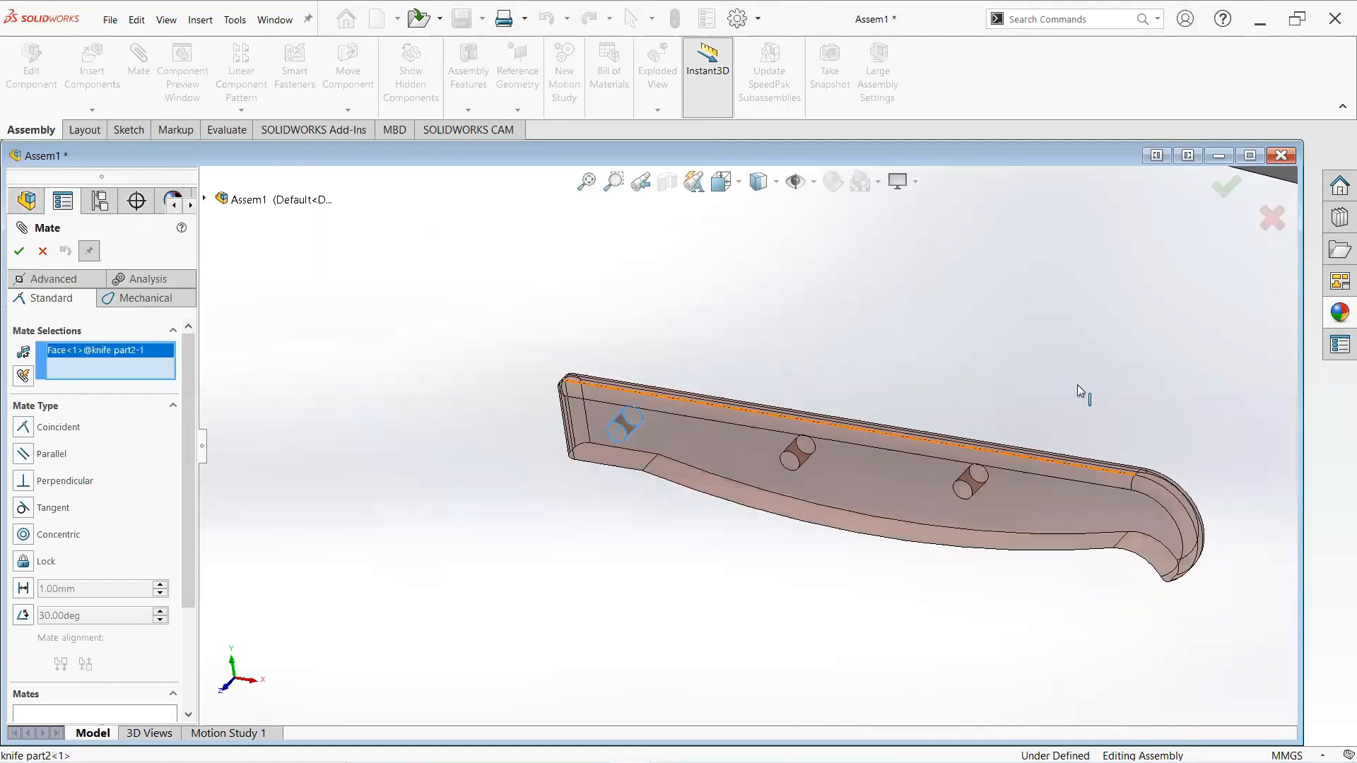
scroll(1077, 385, "down", 10)
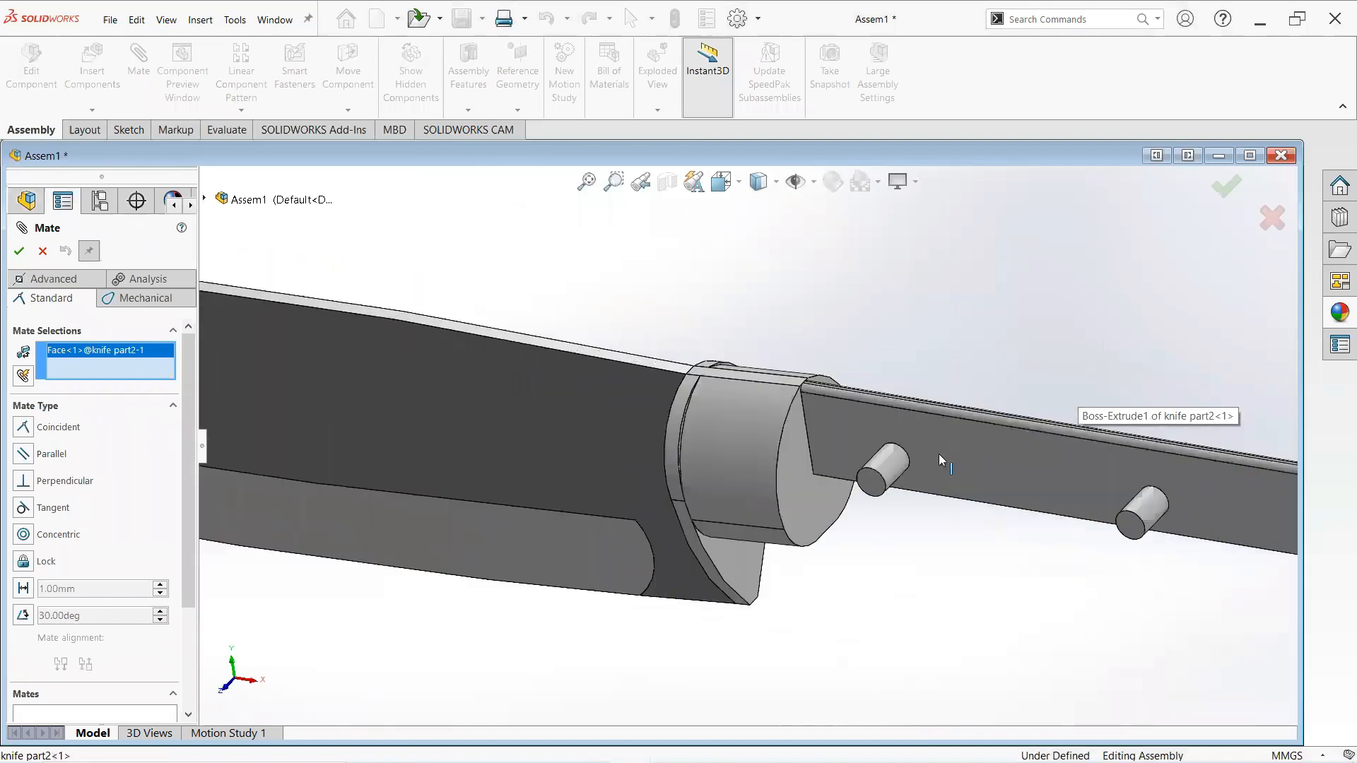
left_click(835, 473)
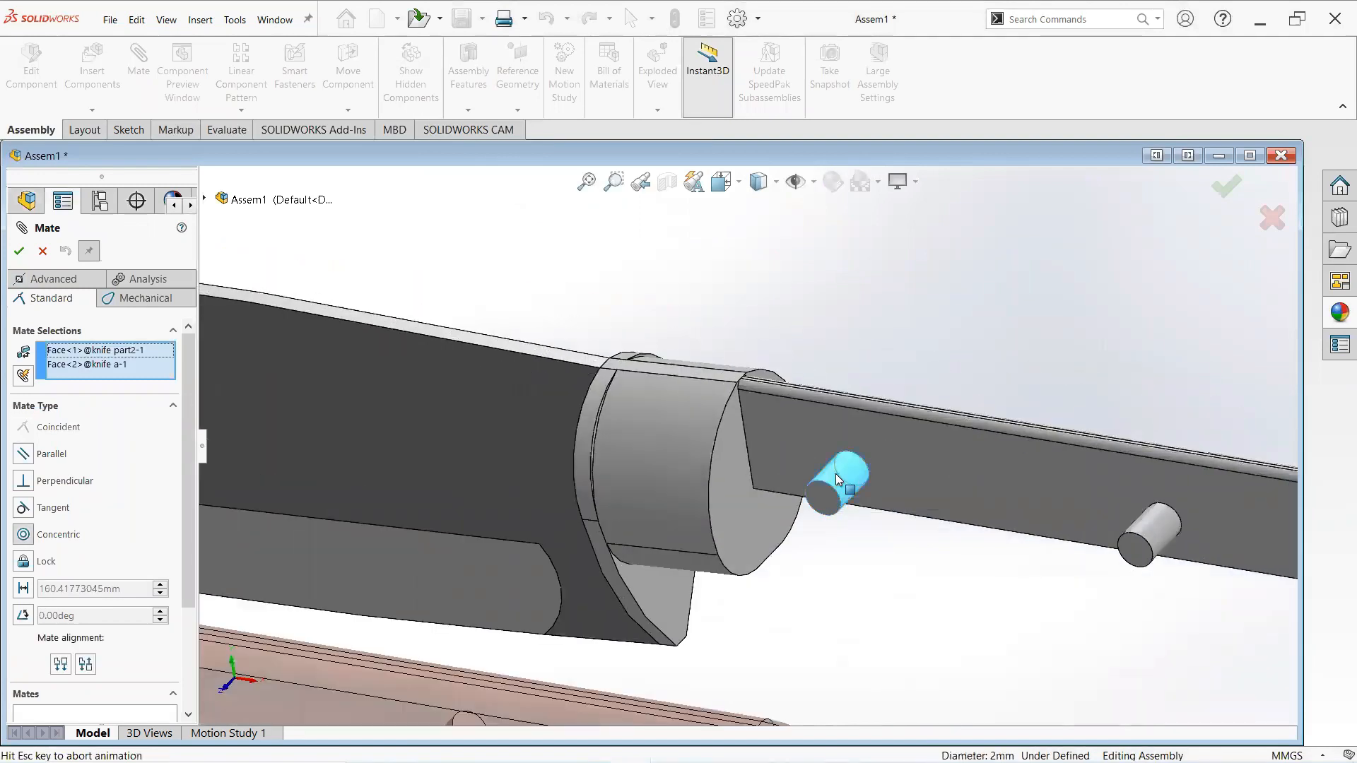
scroll(893, 493, "up", 5)
left_click(1053, 499)
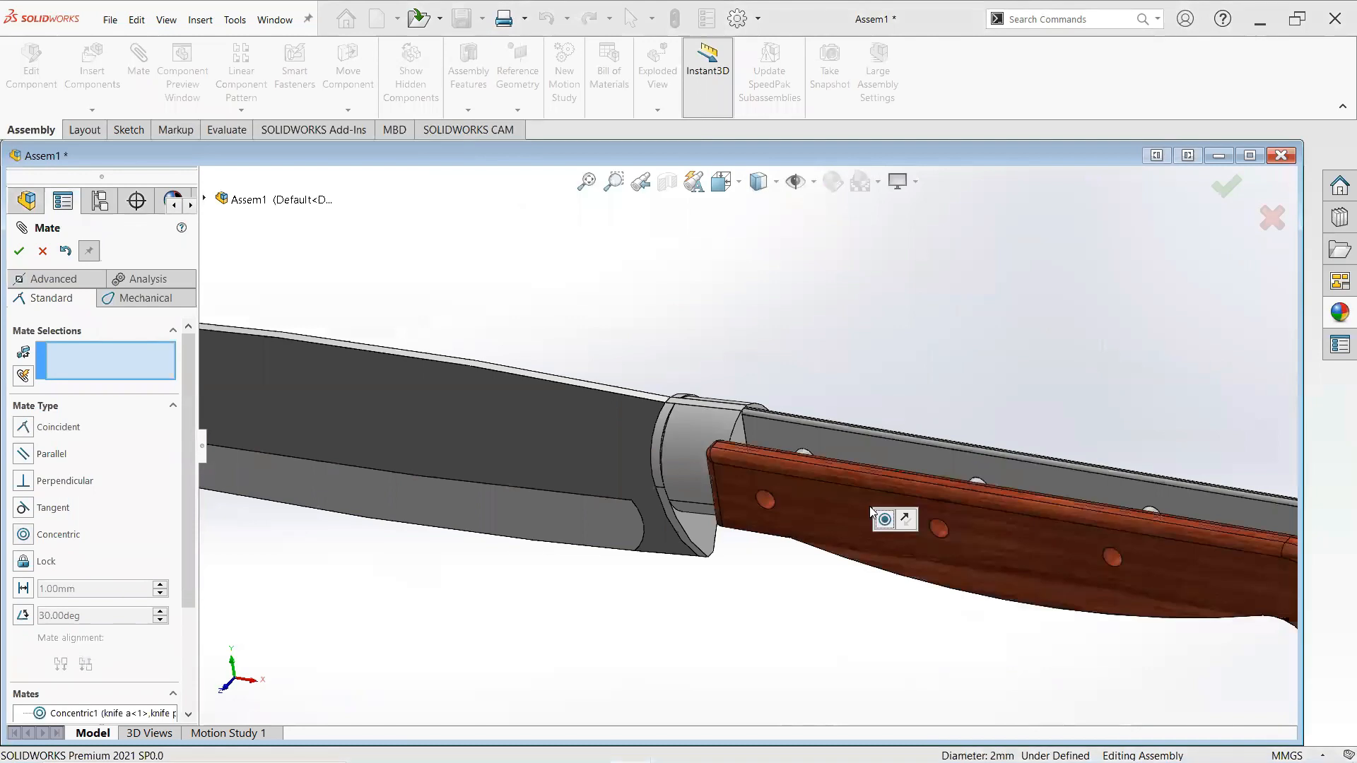
middle_click_drag(892, 488, 917, 471)
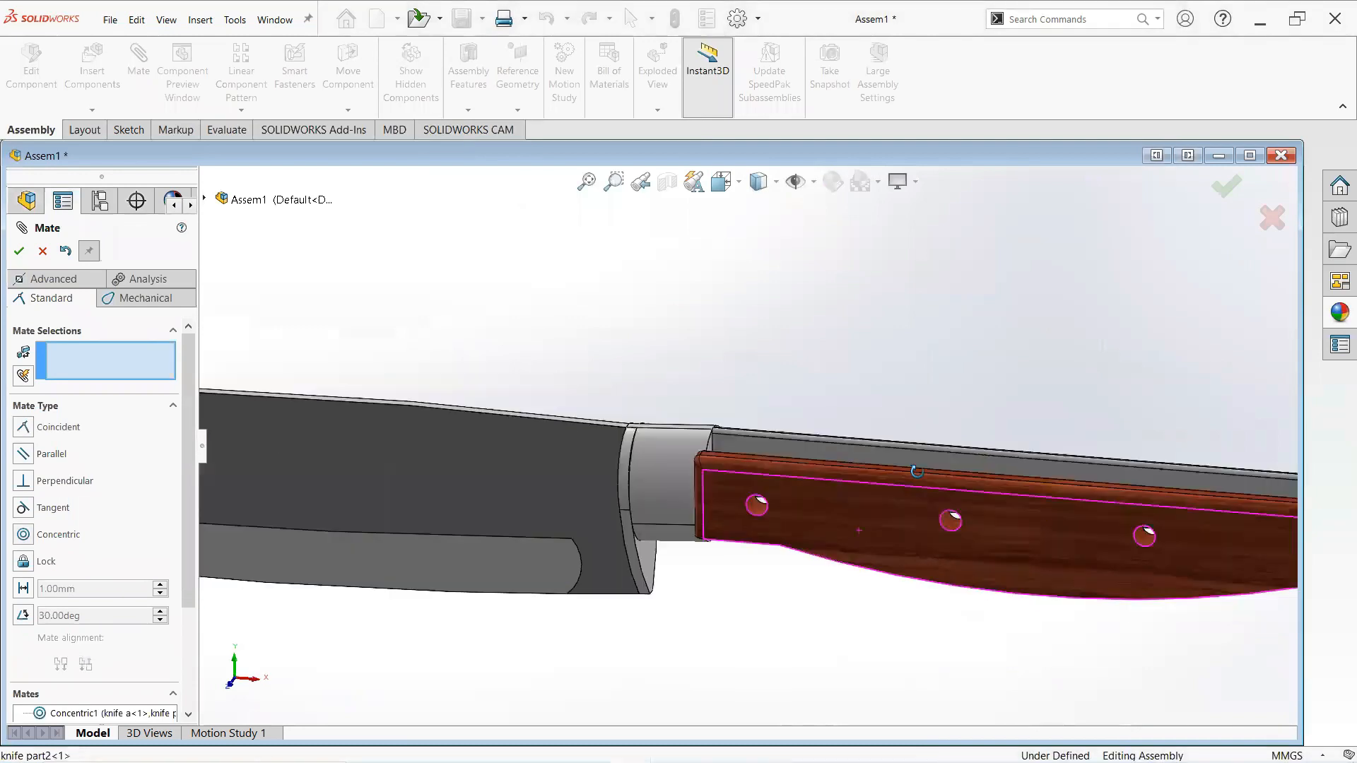
- Mate a hole on the second handle concentric with a pin on the opposite side of the tang
scroll(554, 458, "up", 5)
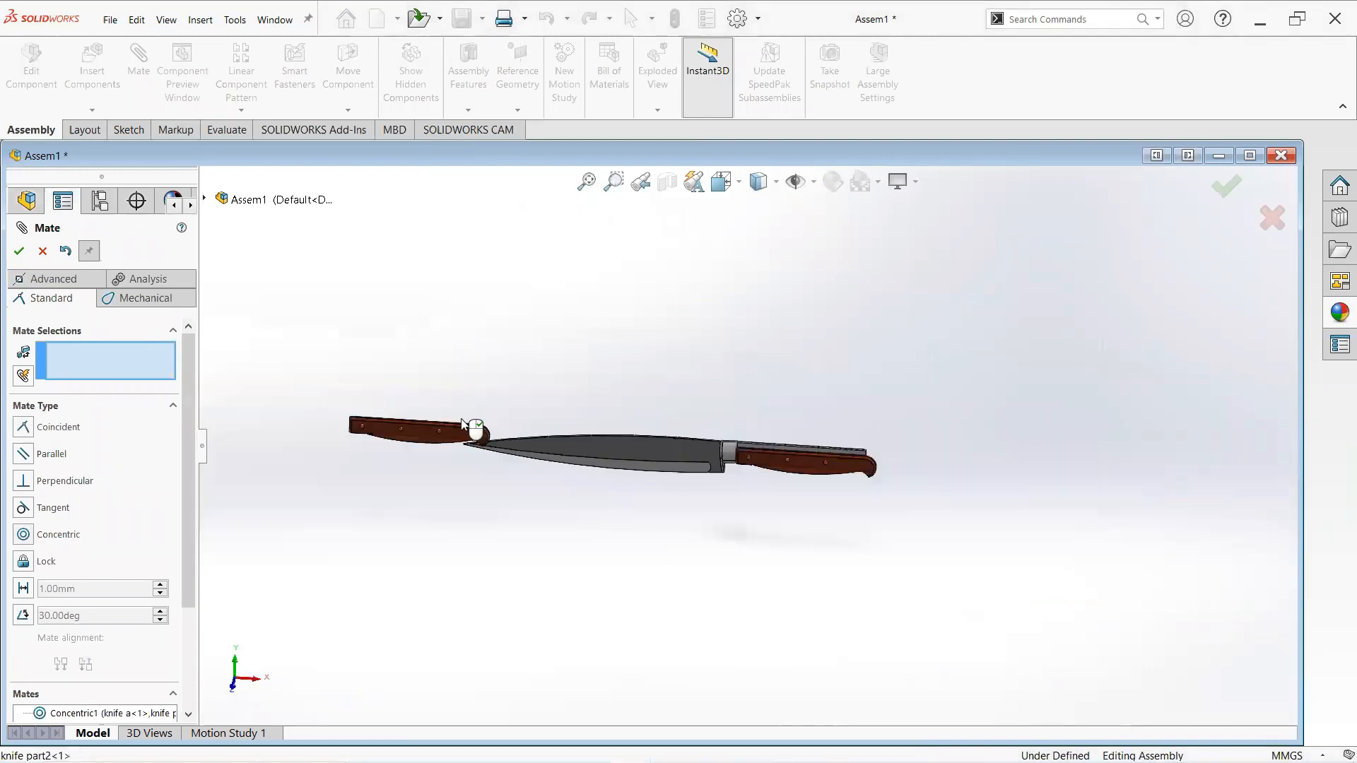
scroll(424, 472, "down", 5)
scroll(560, 460, "down", 5)
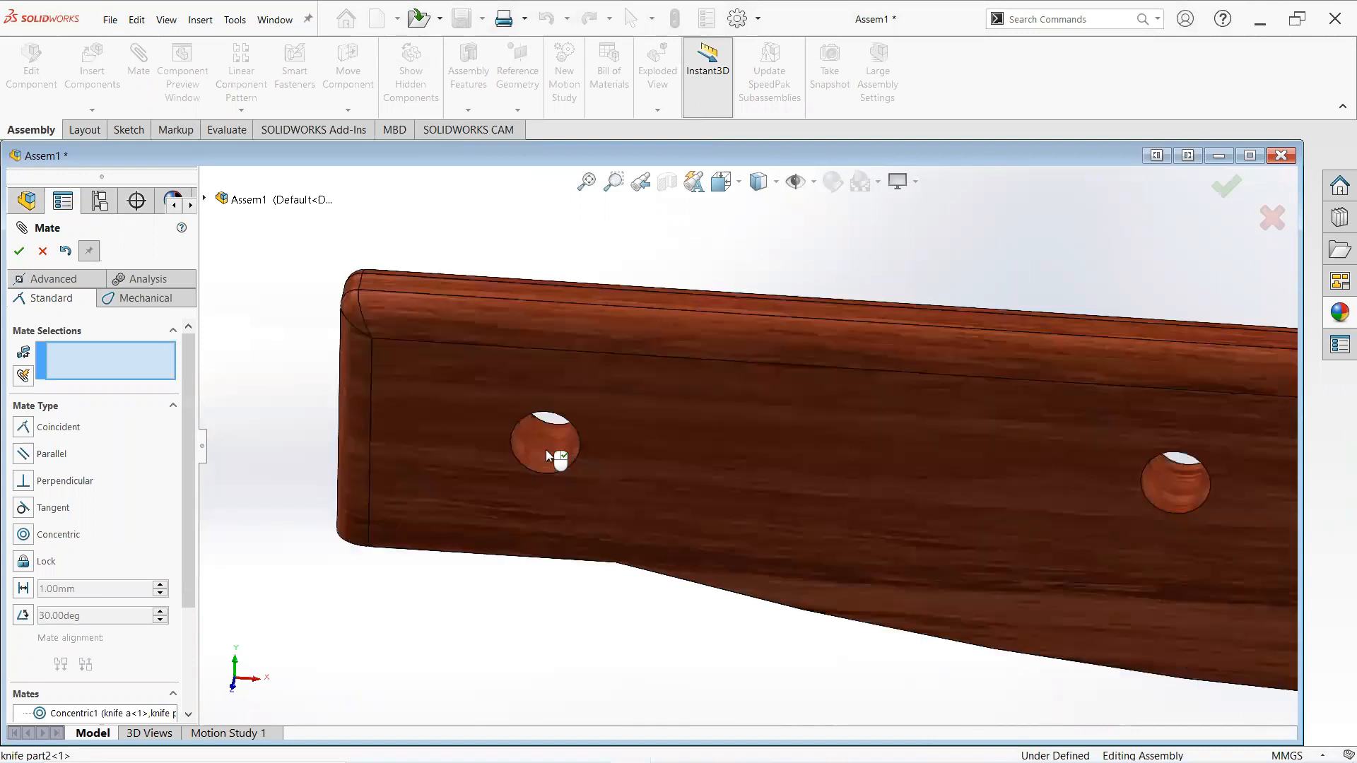
left_click(986, 527)
scroll(1176, 509, "up", 5)
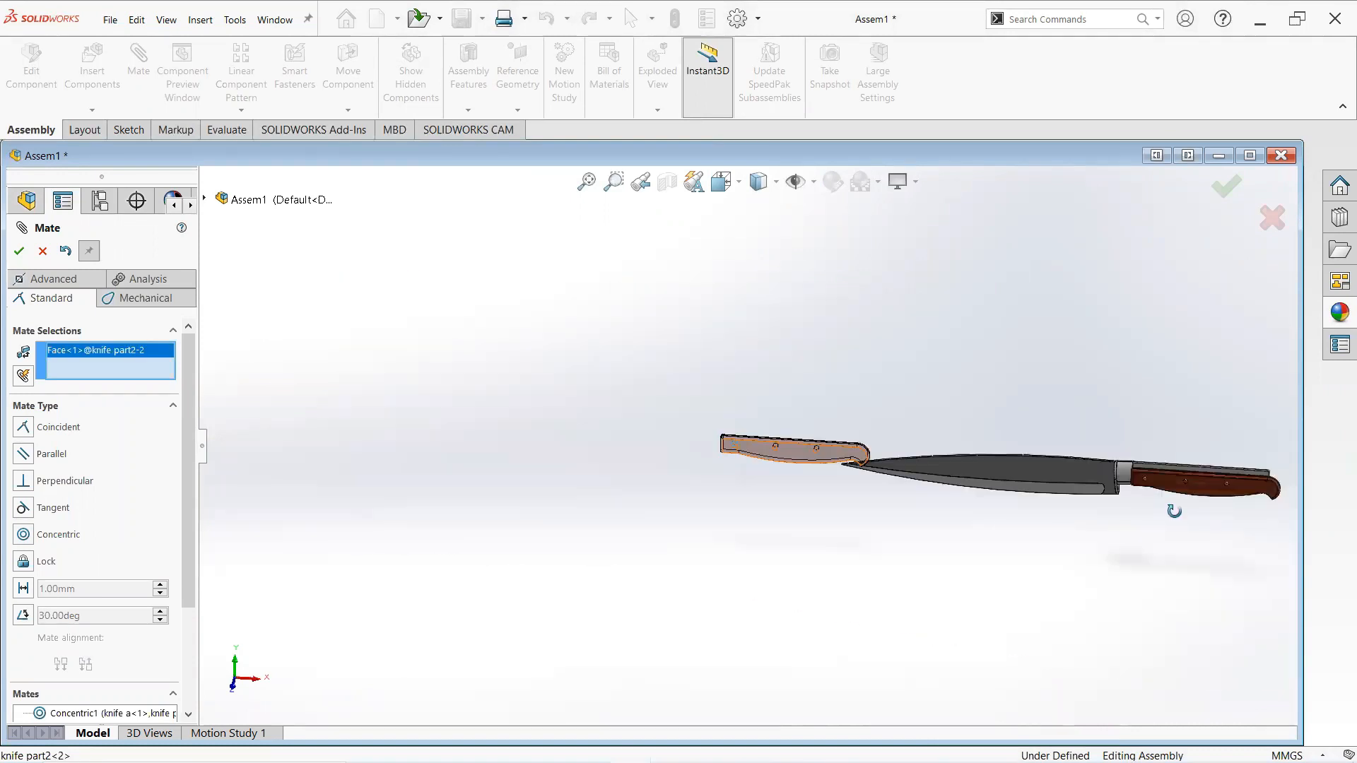
middle_click_drag(872, 473, 1051, 459)
scroll(1051, 460, "up", 3)
scroll(839, 484, "down", 7)
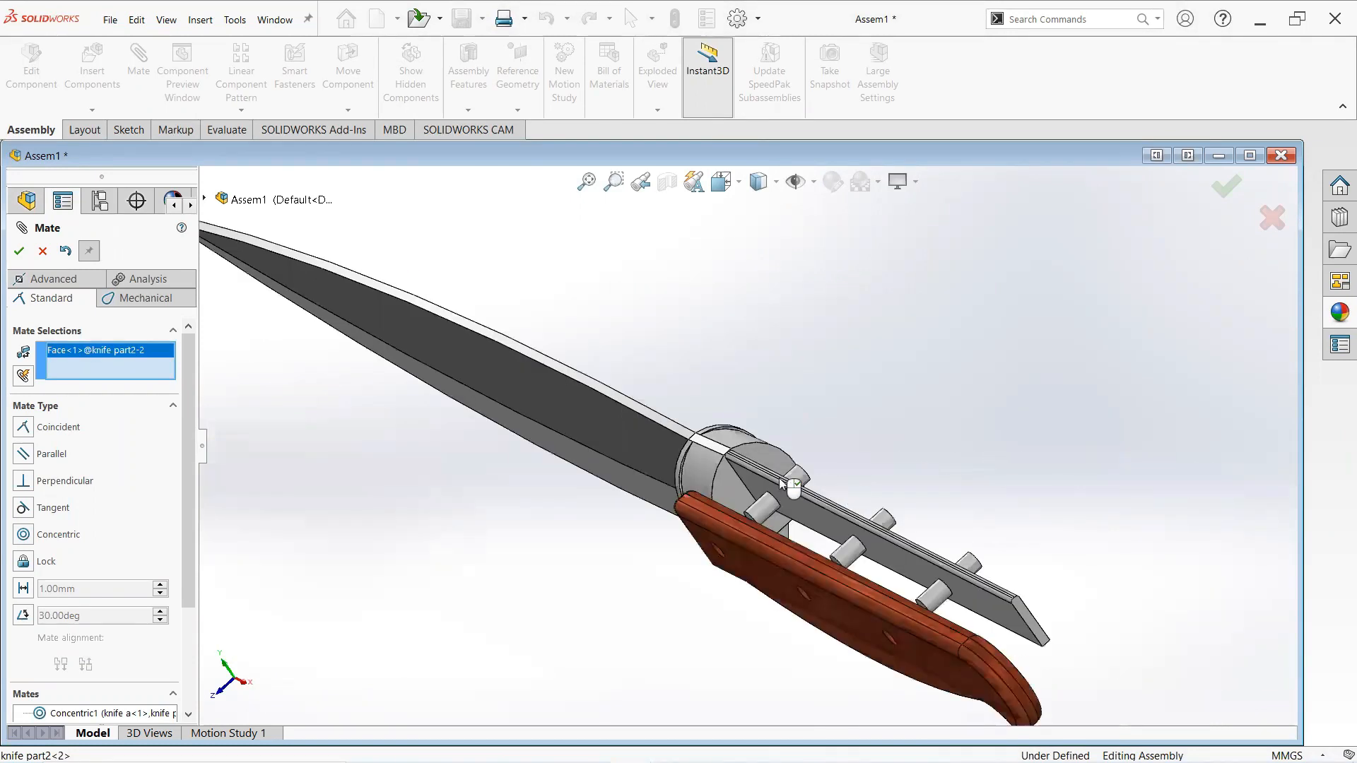
scroll(682, 454, "down", 3)
left_click(727, 469)
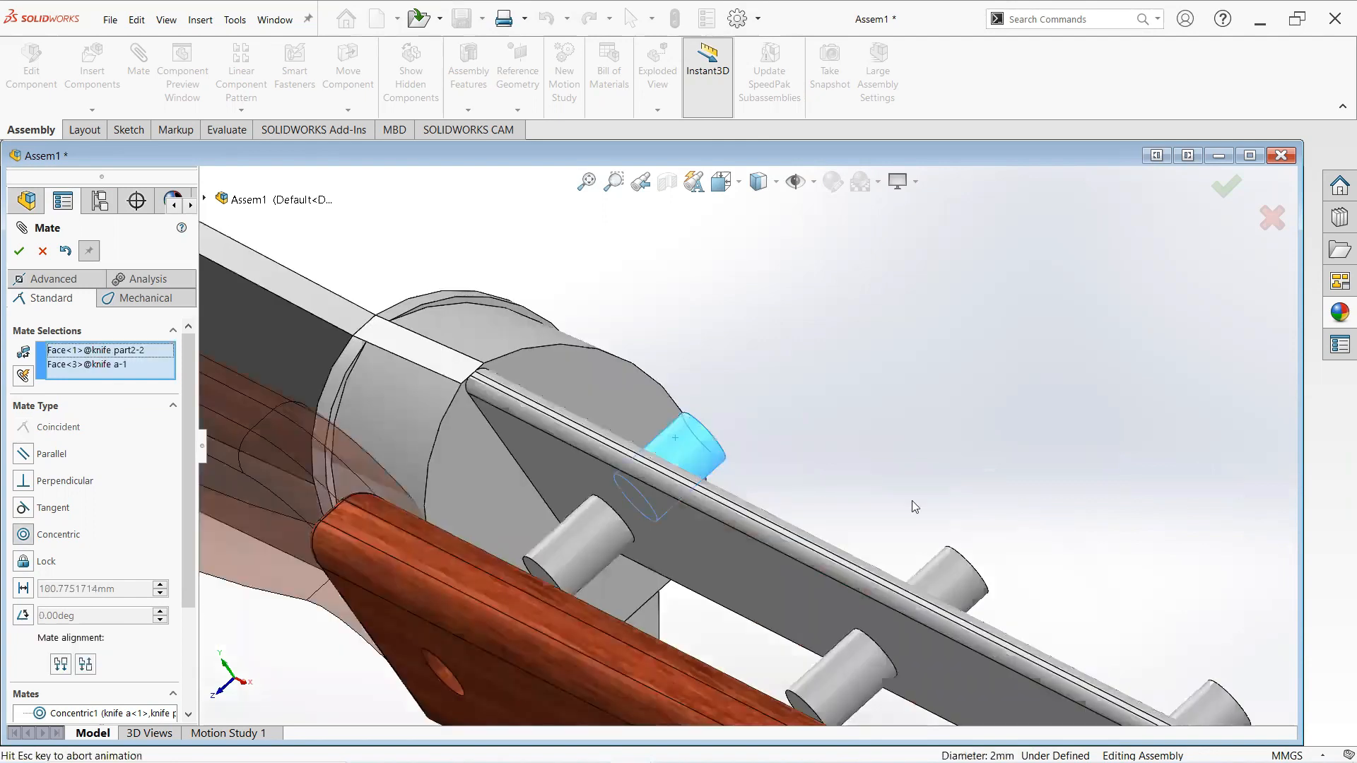
right_click(705, 556)
- Add a coincident mate between the second handle's inner face and the tang's side face
scroll(705, 556, "up", 4)
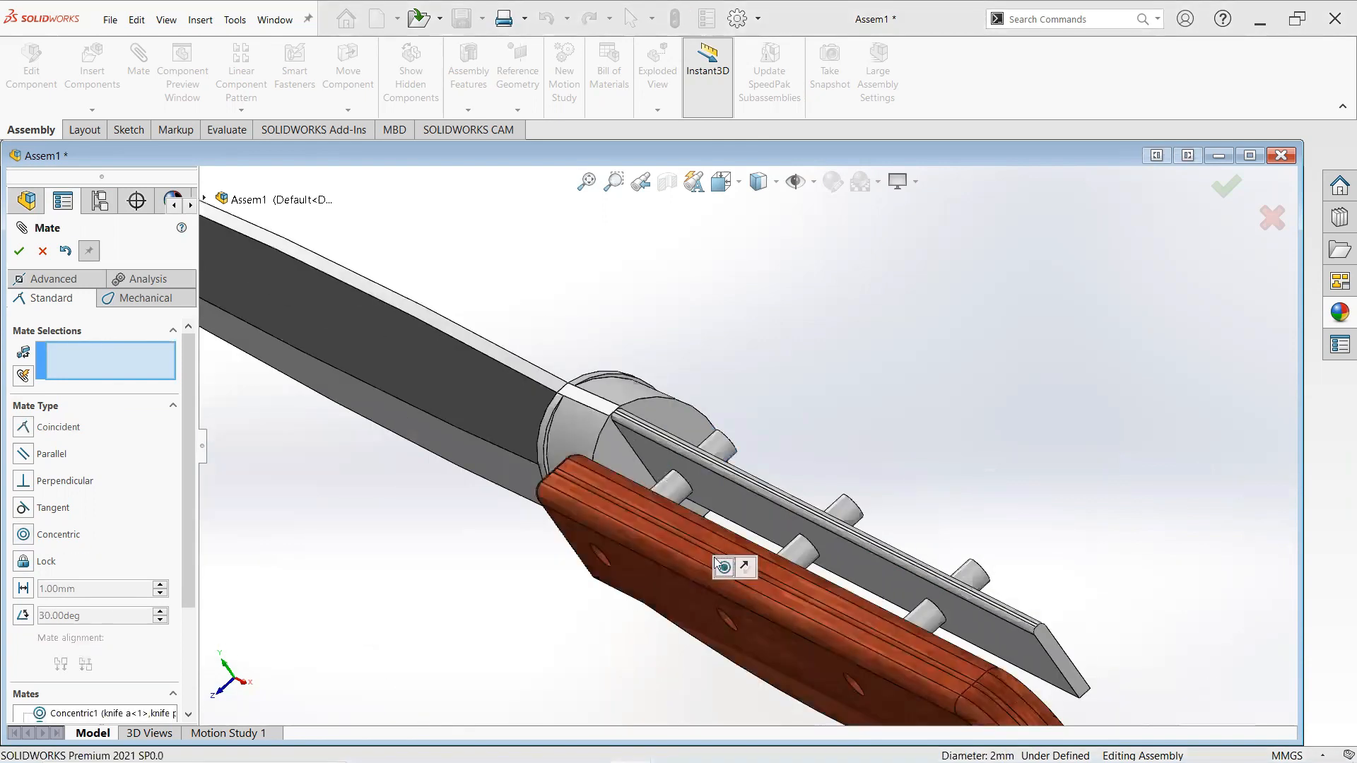
scroll(733, 534, "up", 3)
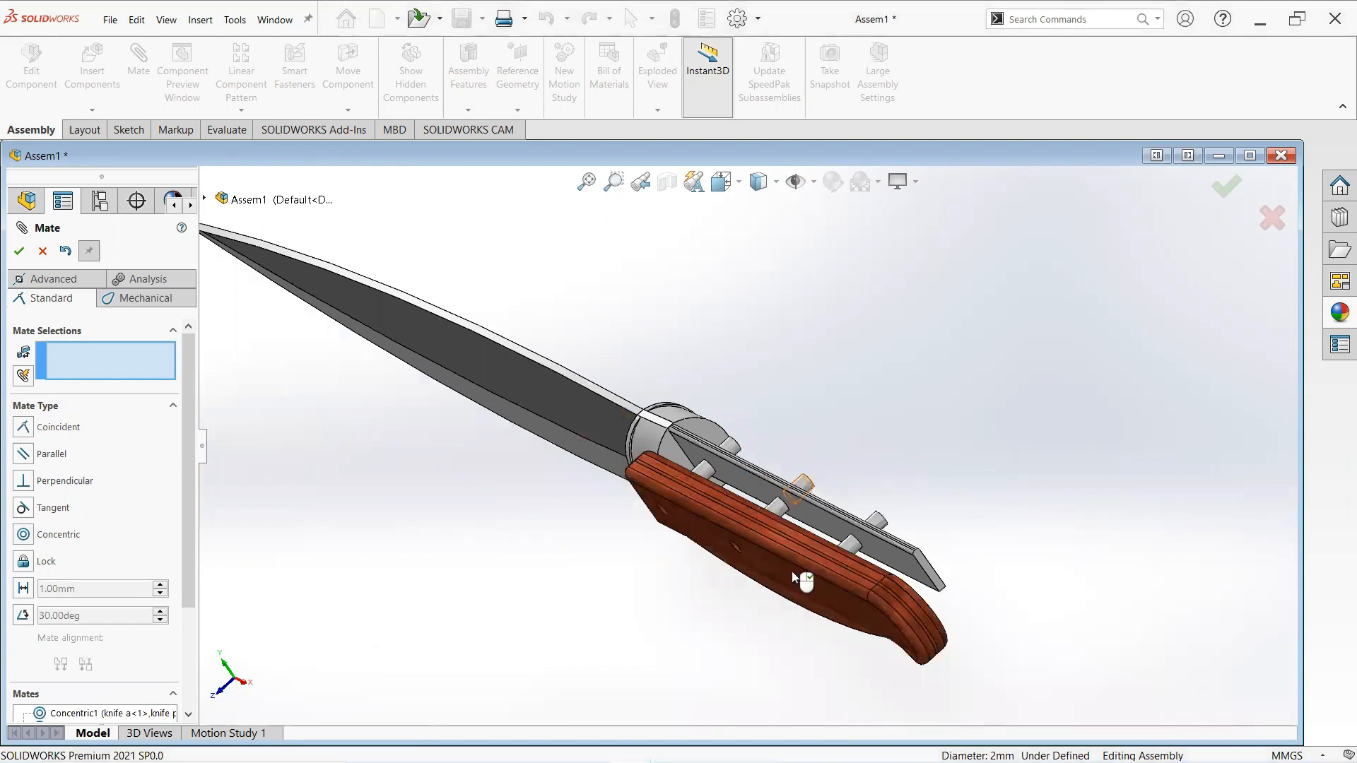
left_click_drag(834, 523, 921, 448)
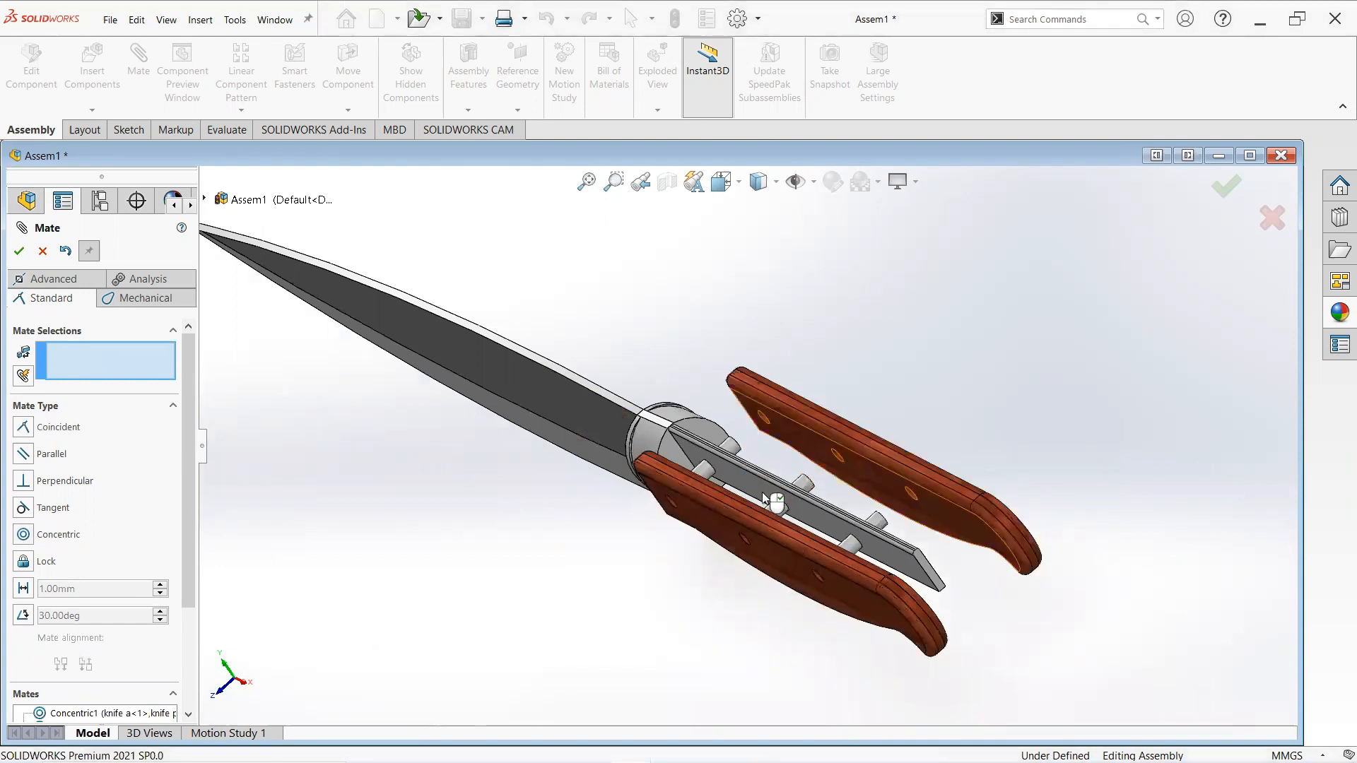
scroll(773, 507, "down", 3)
middle_click_drag(896, 476, 854, 447)
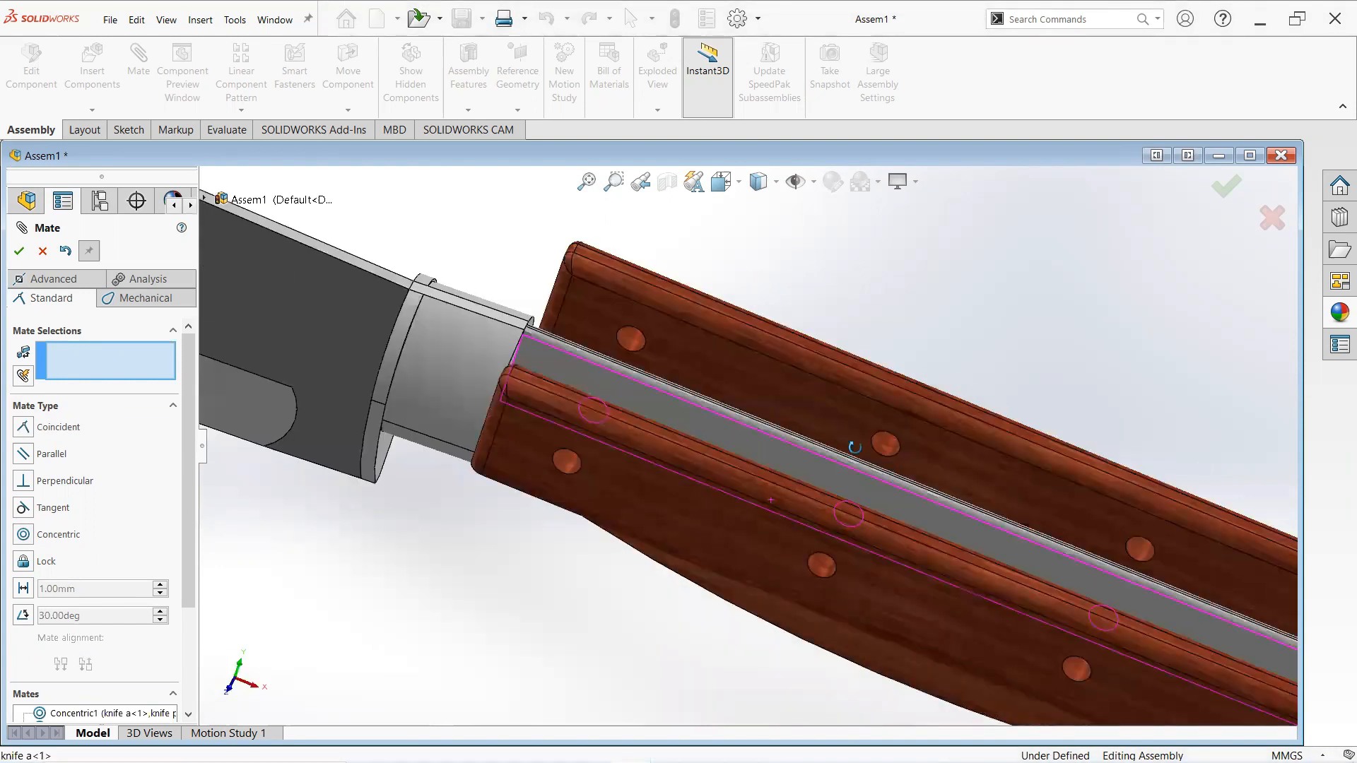
middle_click_drag(759, 452, 730, 475)
middle_click_drag(712, 337, 898, 334)
scroll(774, 381, "down", 2)
left_click(798, 424)
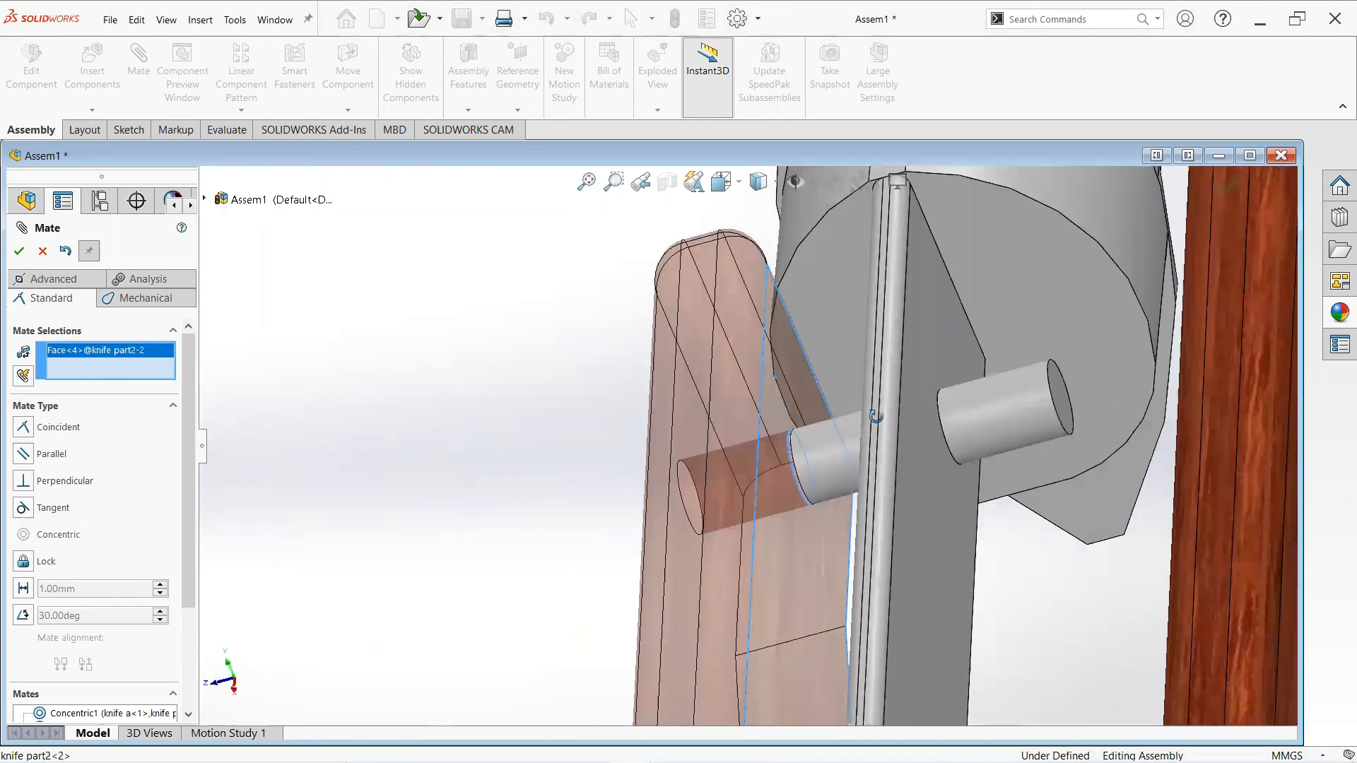
left_click(896, 335)
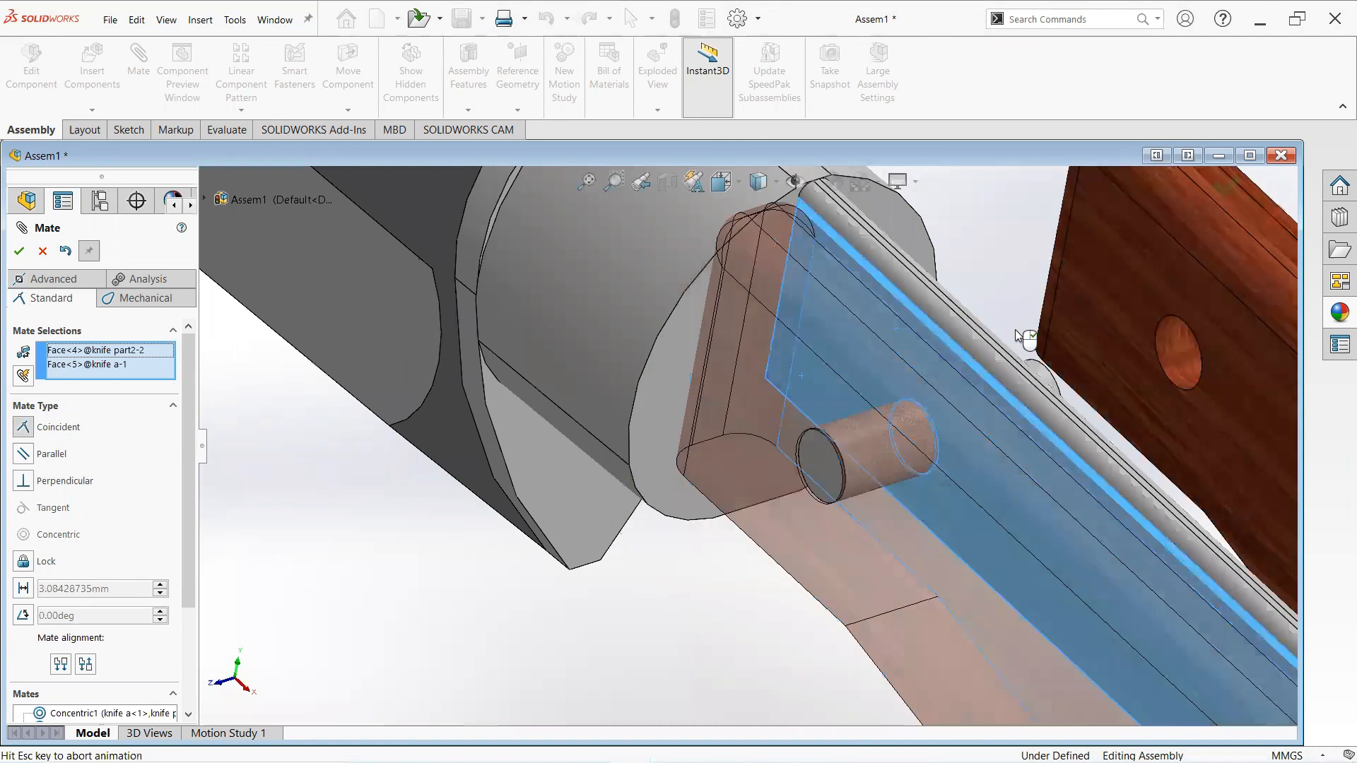
left_click(1107, 300)
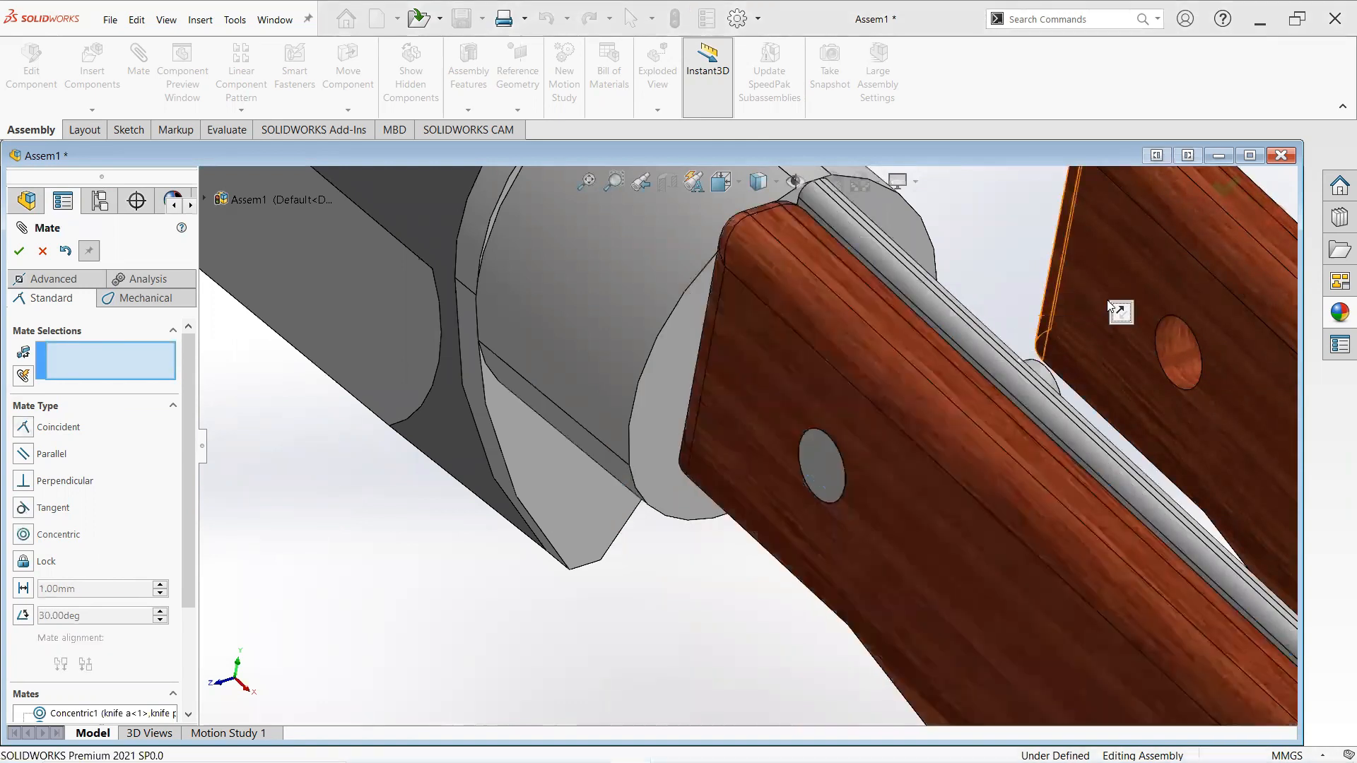
- Add a coincident mate between the first handle's inner face and the other side of the tang, then close Mate
scroll(1044, 408, "up", 3)
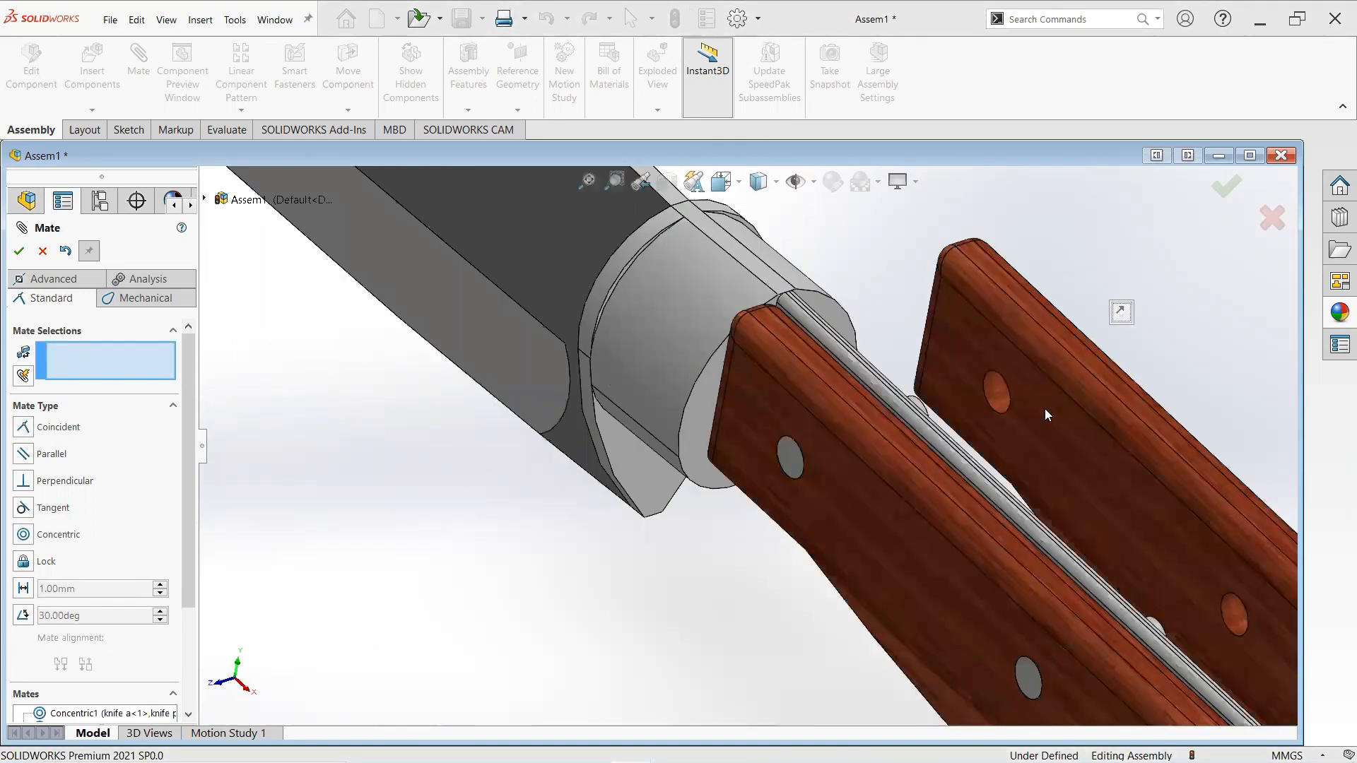
left_click(1142, 469)
middle_click_drag(1142, 469, 1065, 504)
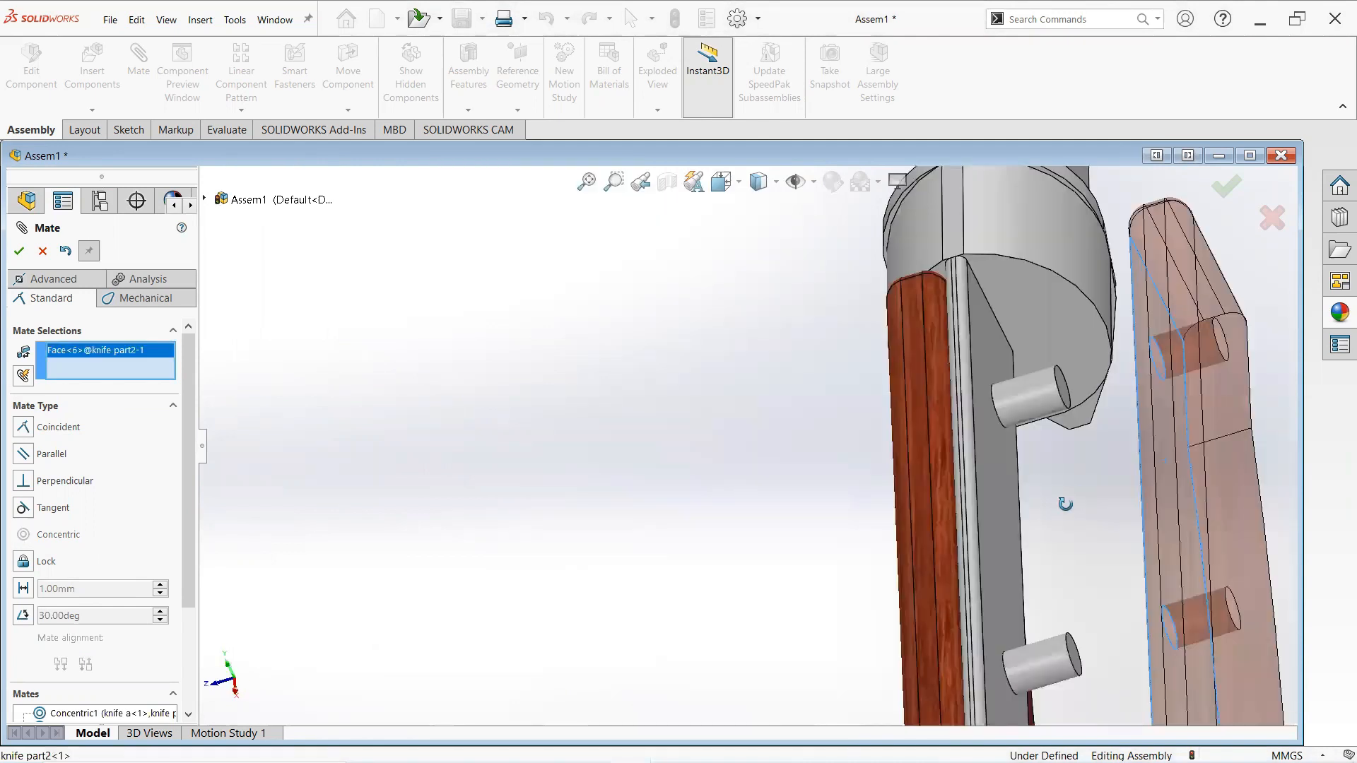
middle_click_drag(1020, 459, 993, 463)
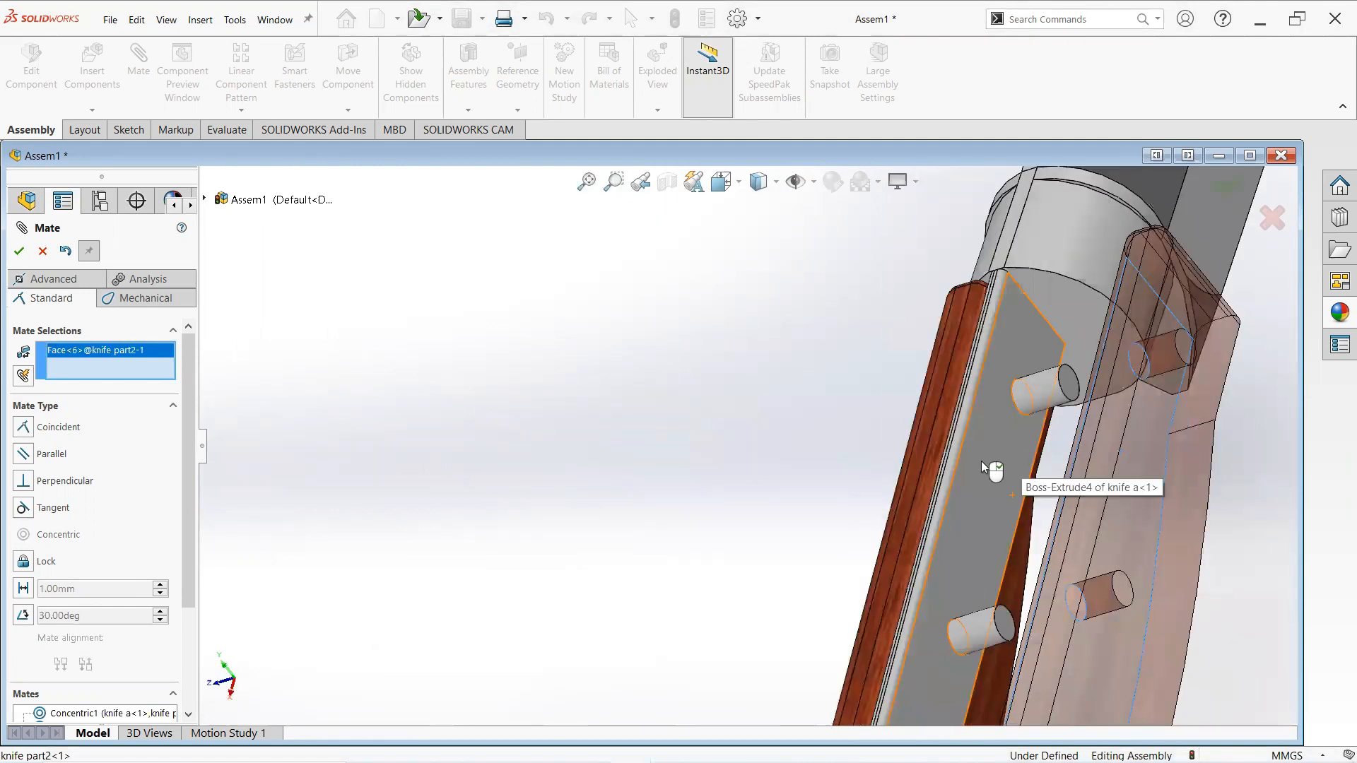
left_click(1096, 436)
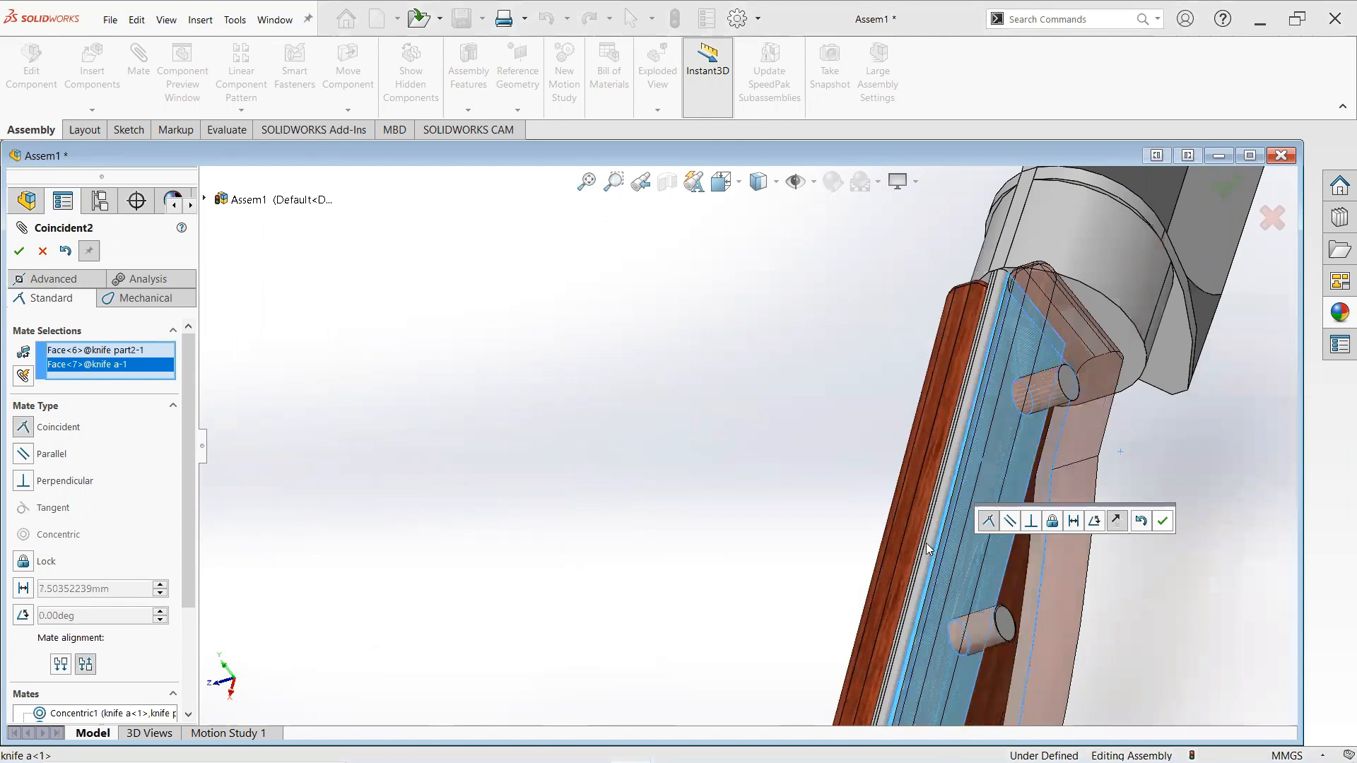
key("Return")
middle_click_drag(758, 632, 713, 583)
scroll(513, 470, "up", 3)
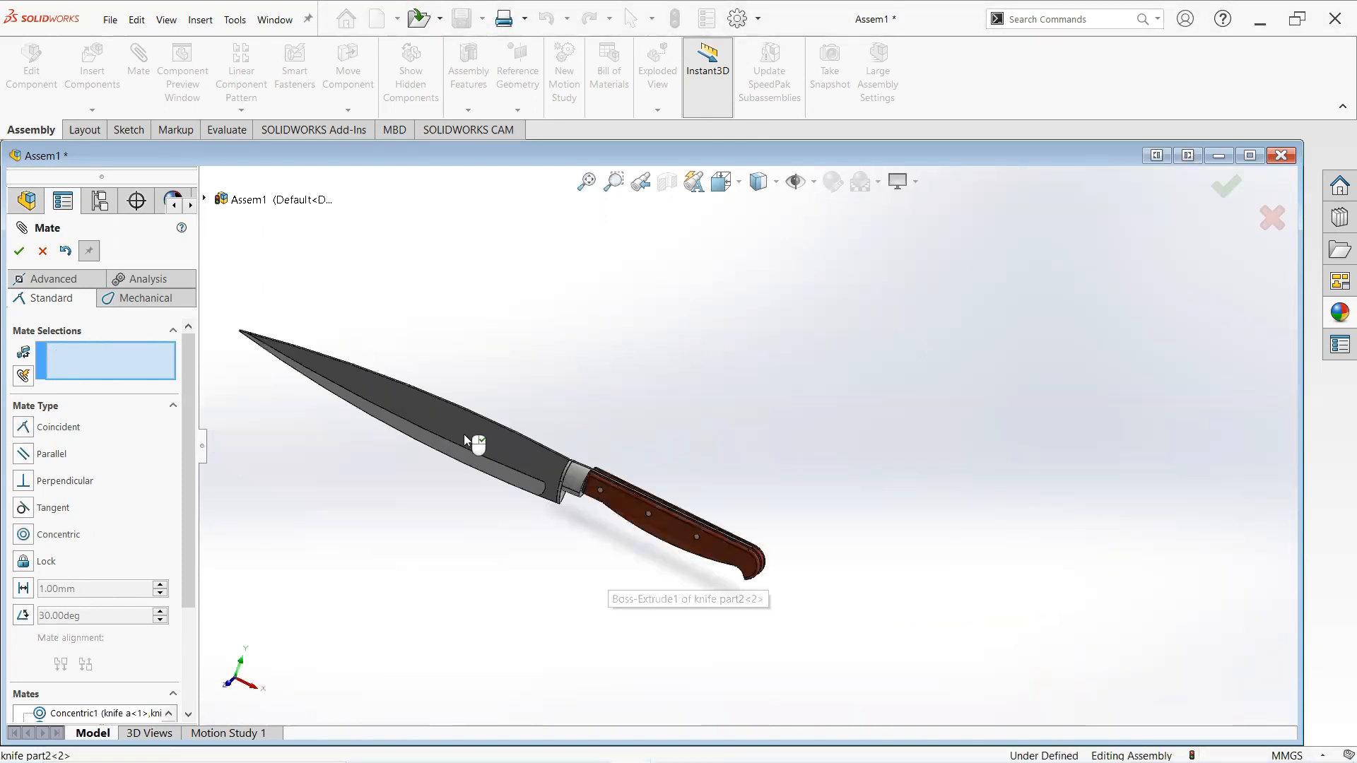
scroll(467, 427, "down", 1)
scroll(694, 383, "down", 1)
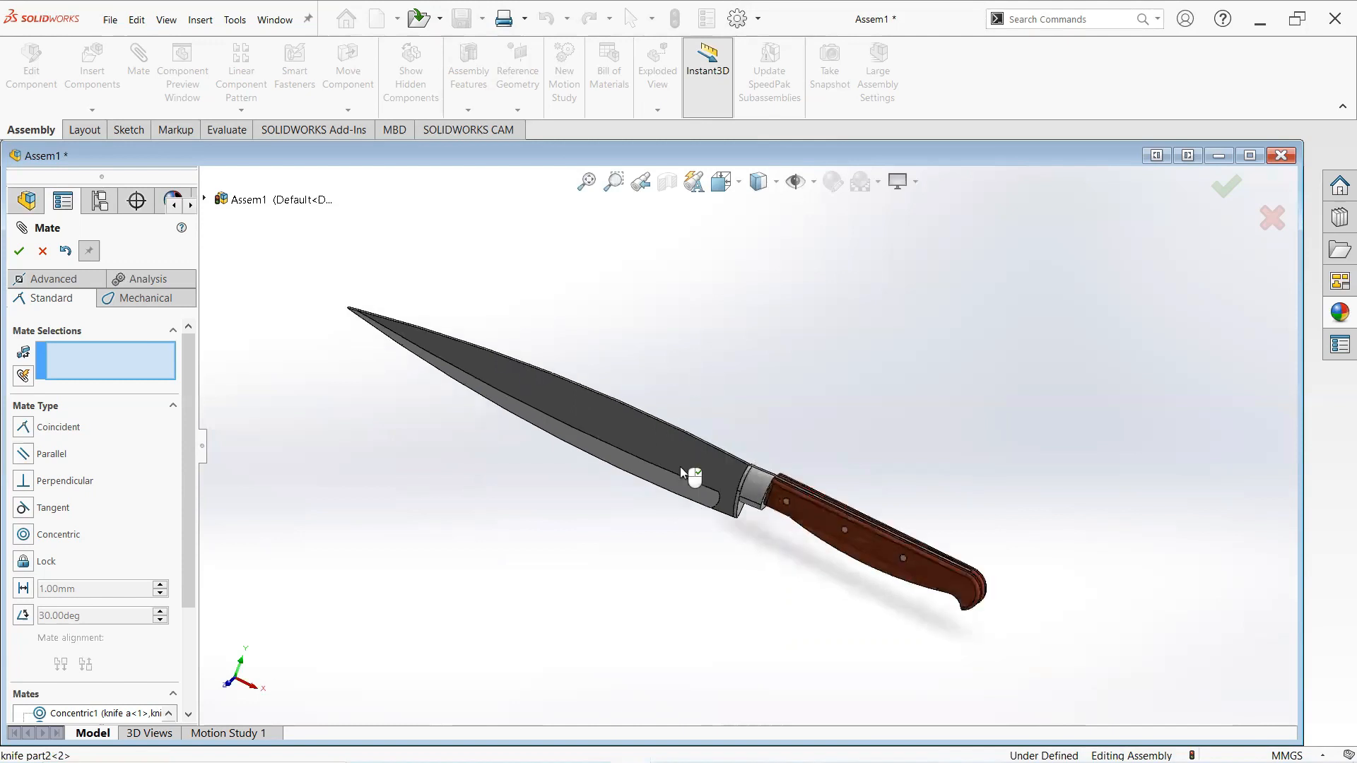
middle_click_drag(776, 405, 742, 399)
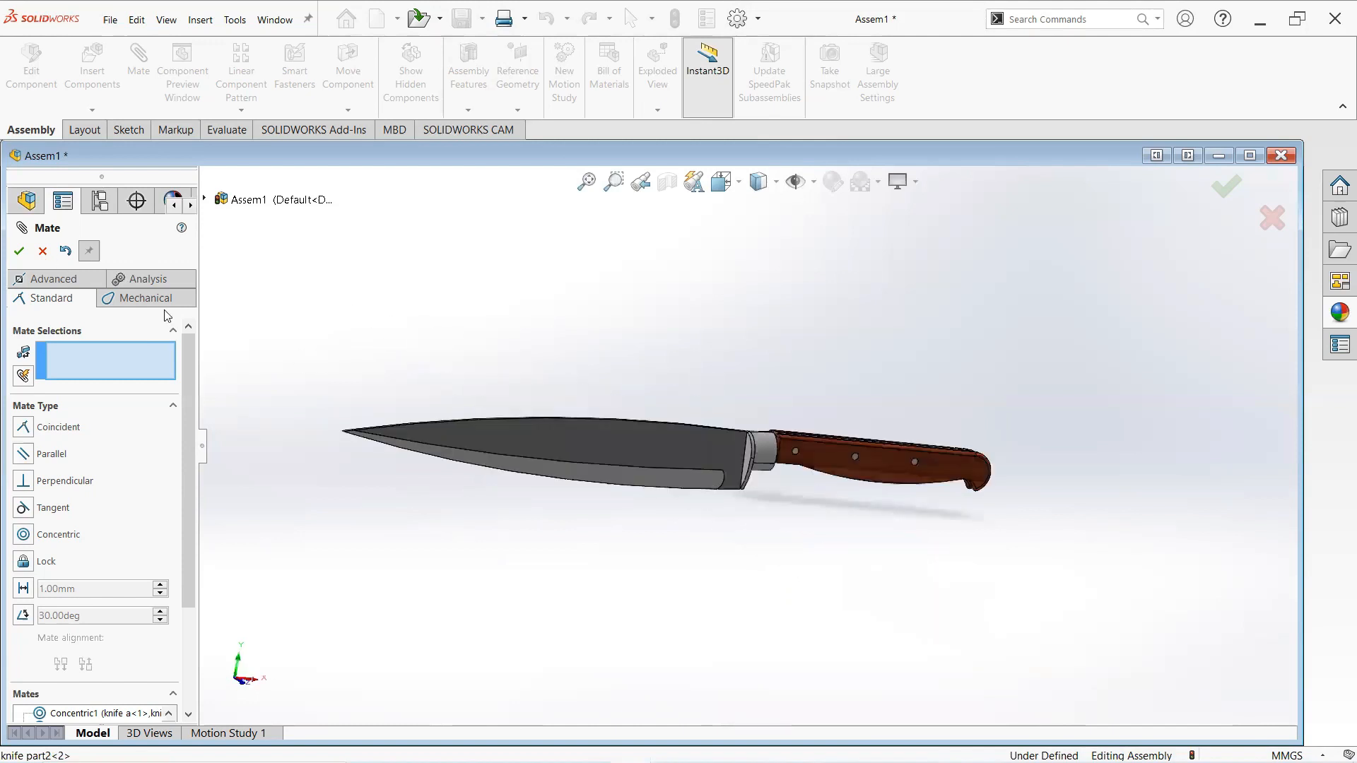
key("Escape")
- Apply a scene background to the knife assembly
middle_click_drag(545, 489, 682, 579)
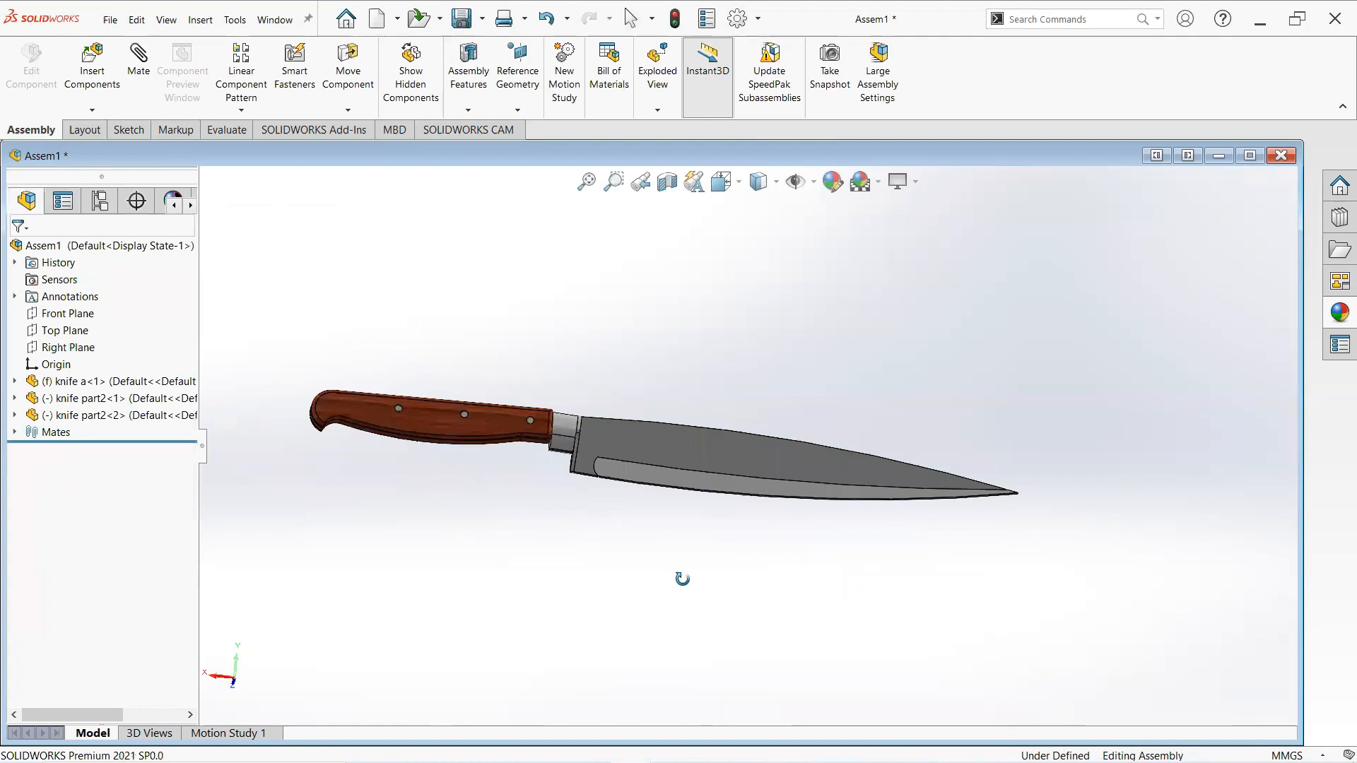
middle_click_drag(551, 454, 757, 429)
middle_click_drag(701, 556, 573, 568)
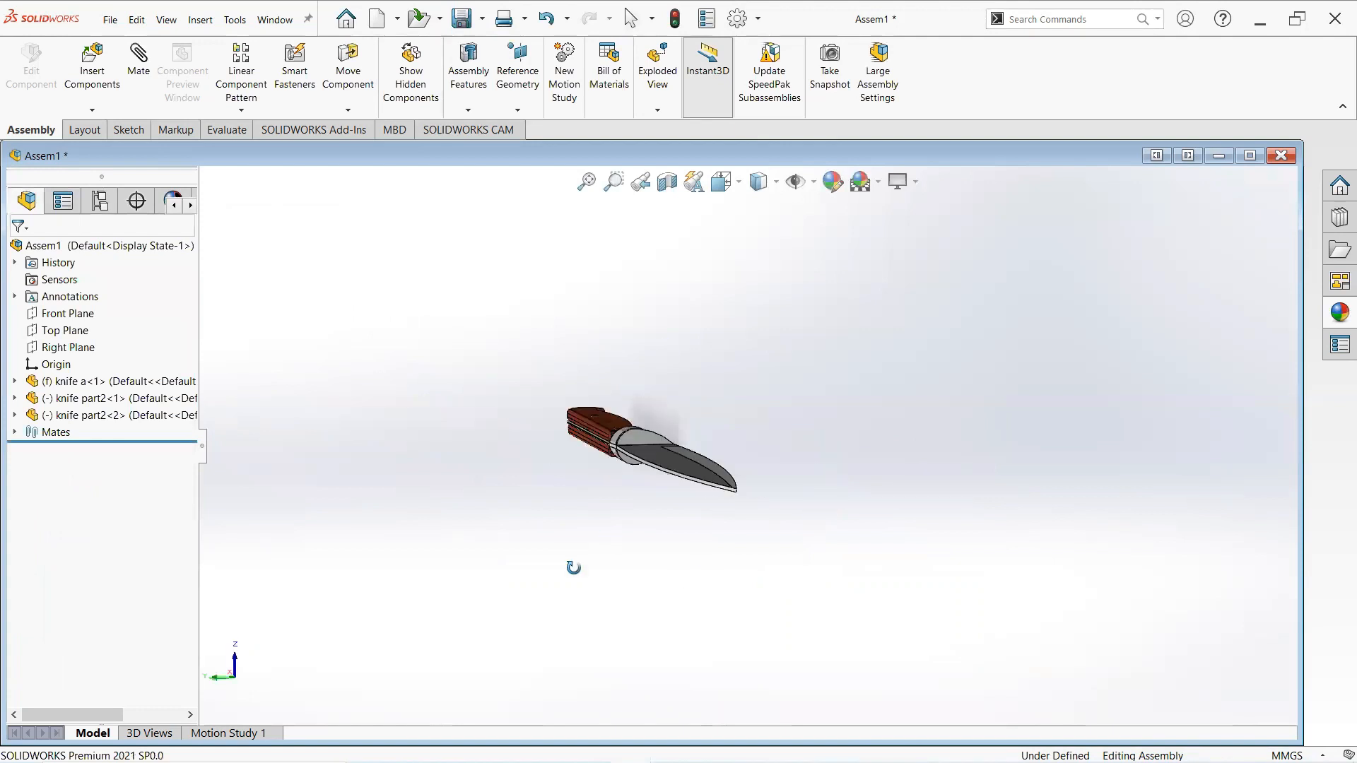
middle_click_drag(553, 682, 535, 735)
middle_click_drag(677, 574, 651, 601)
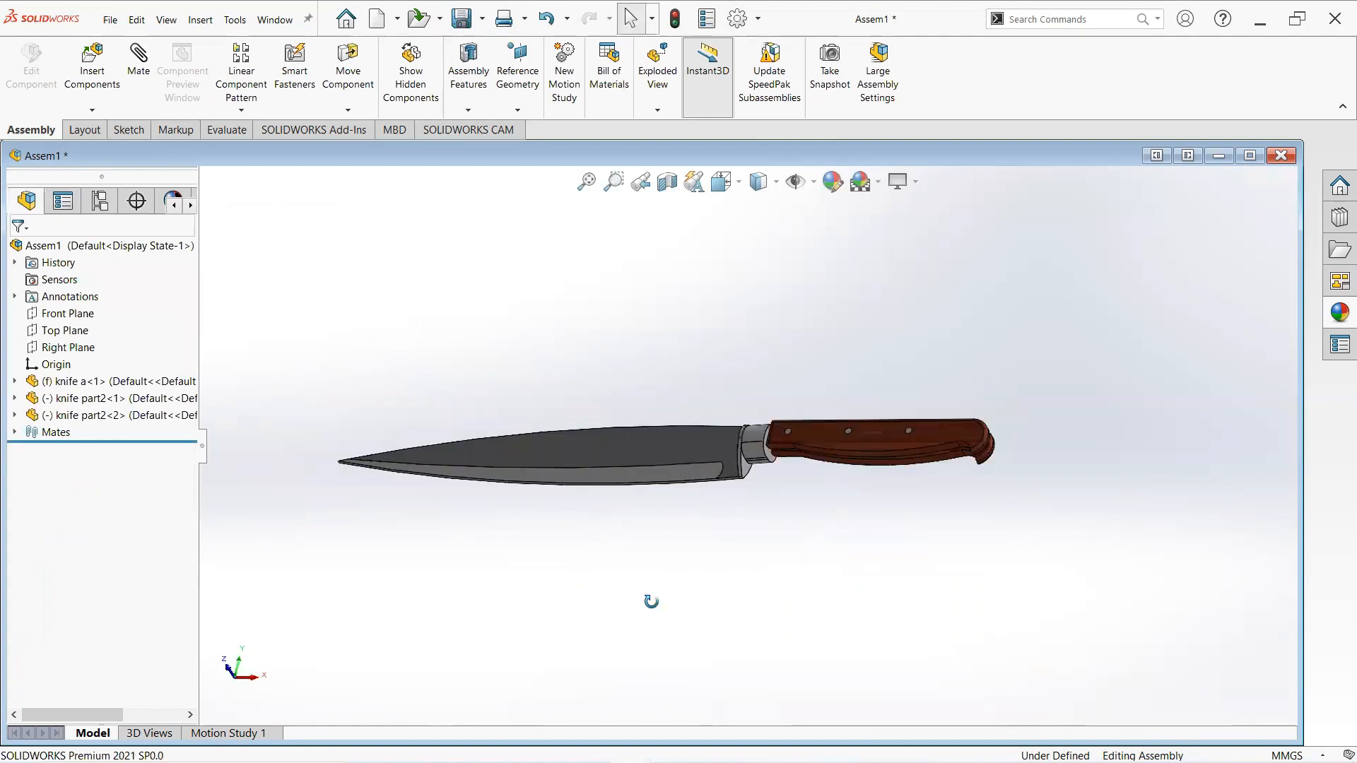
middle_click_drag(778, 530, 813, 353)
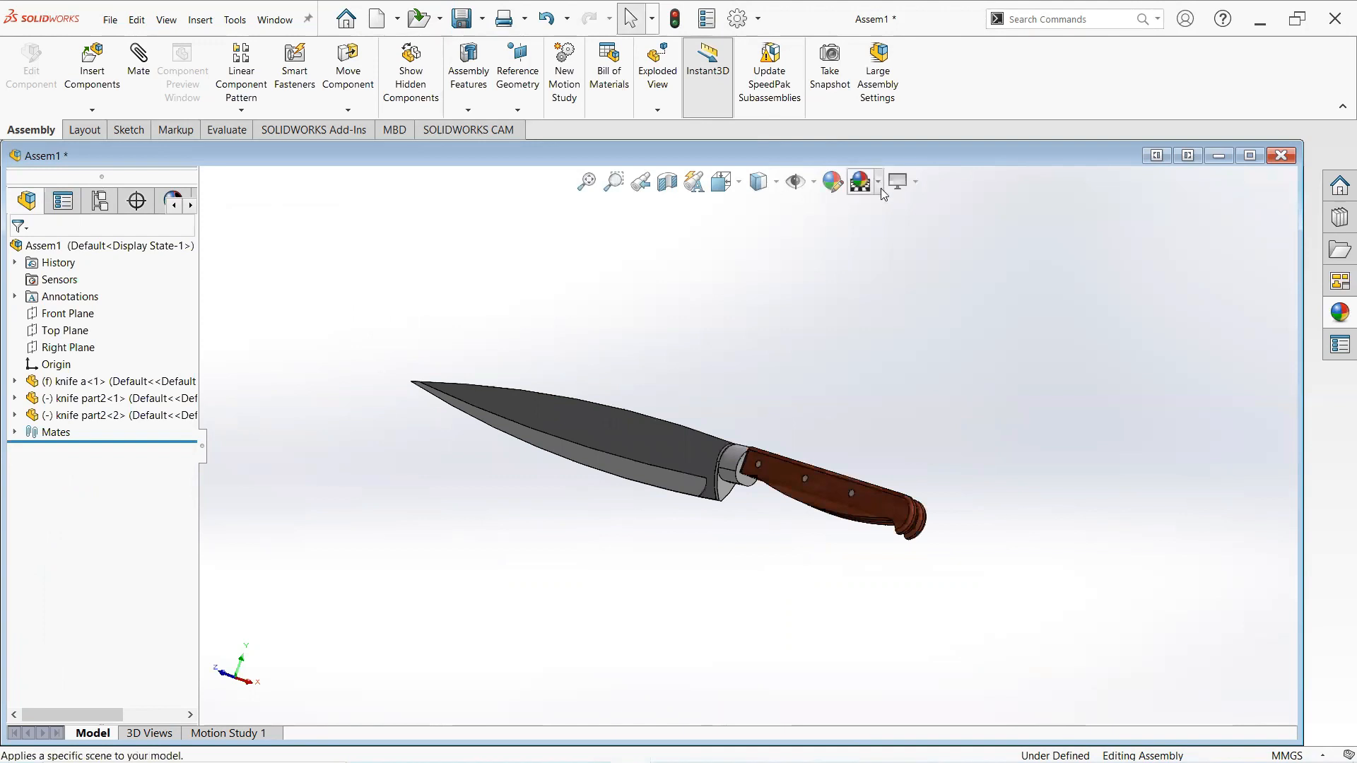
left_click(902, 283)
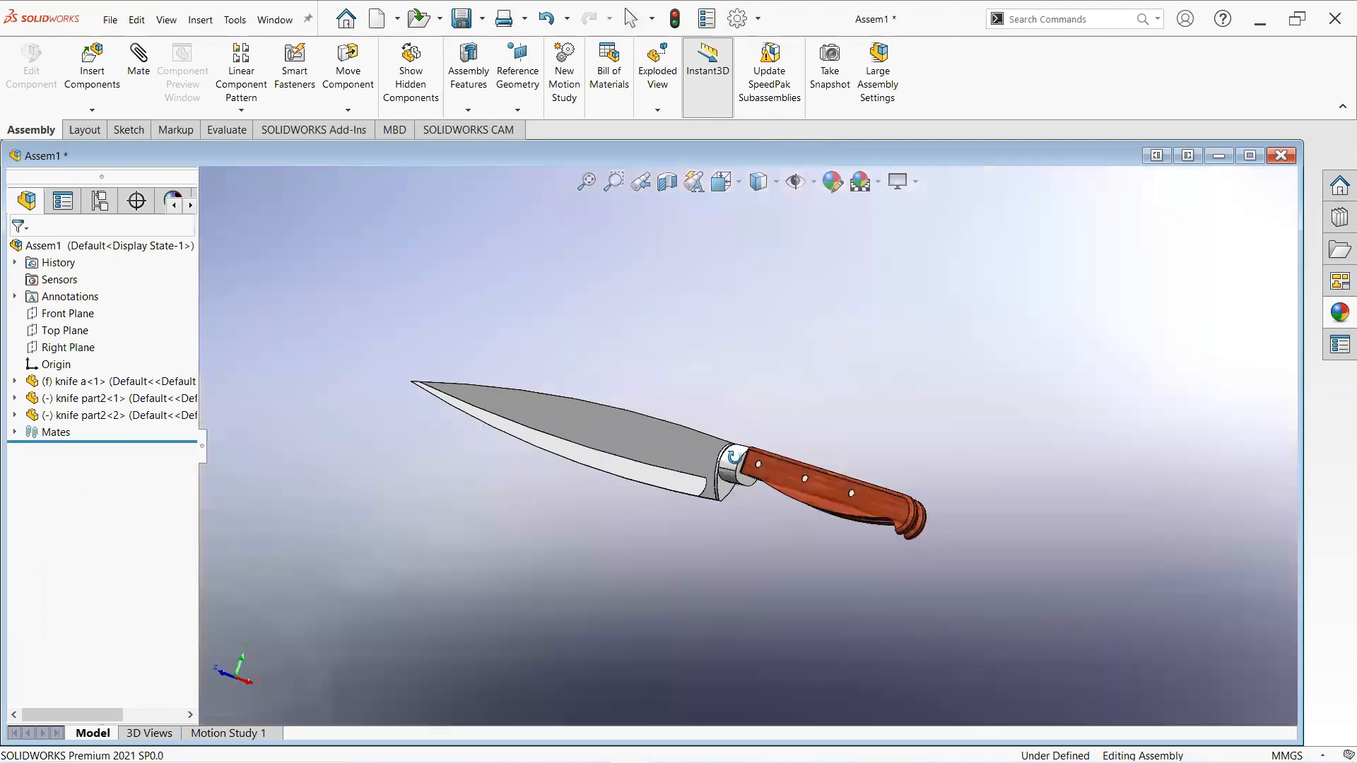
- Orbit around the finished knife assembly to inspect it
middle_click_drag(815, 531, 808, 561)
middle_click_drag(770, 486, 821, 507)
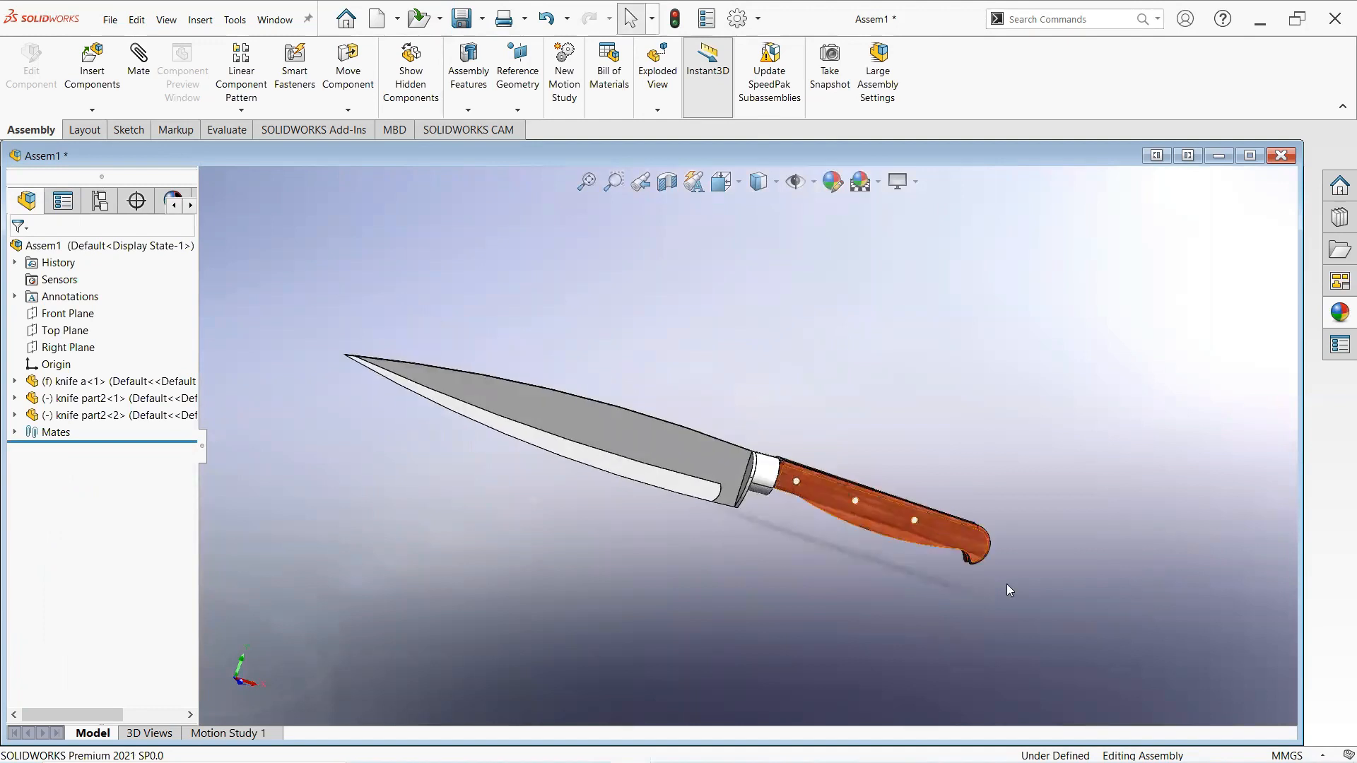
middle_click_drag(1032, 594, 1014, 594)
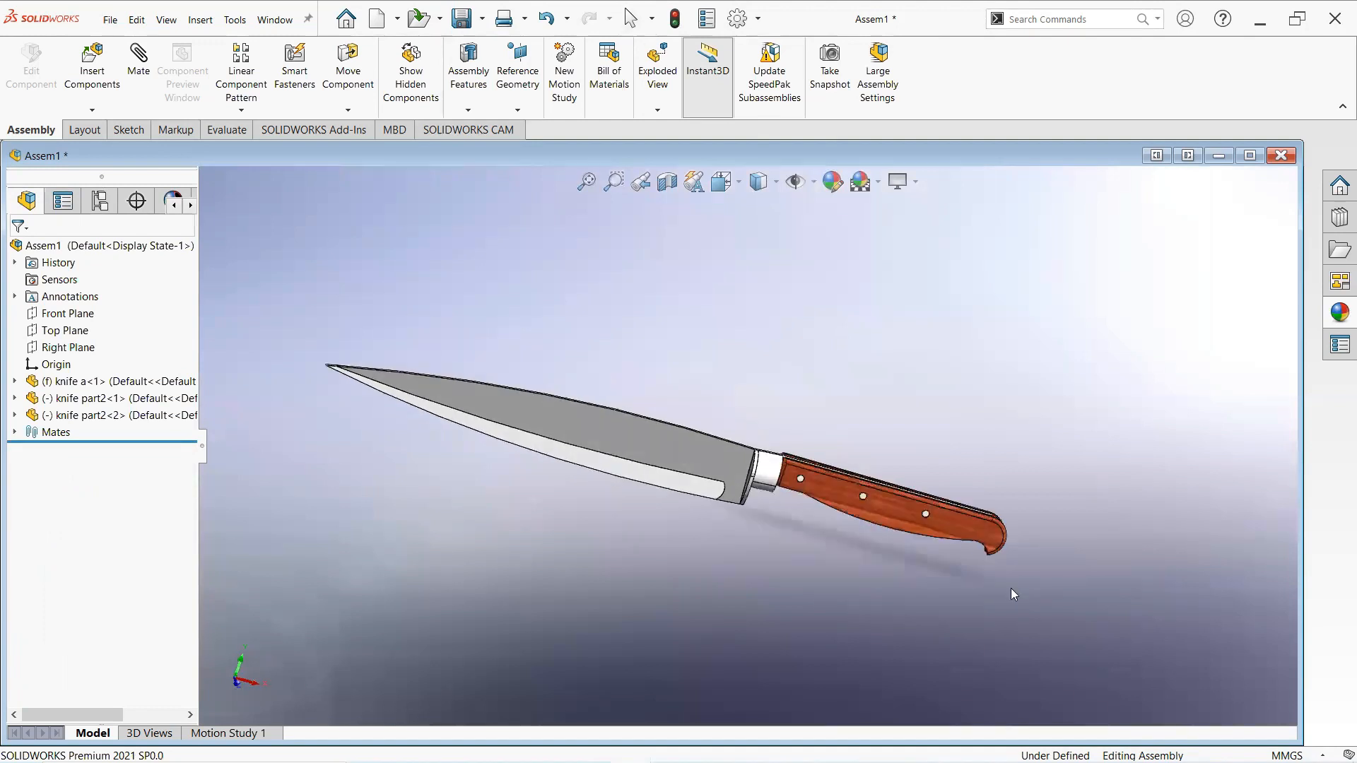